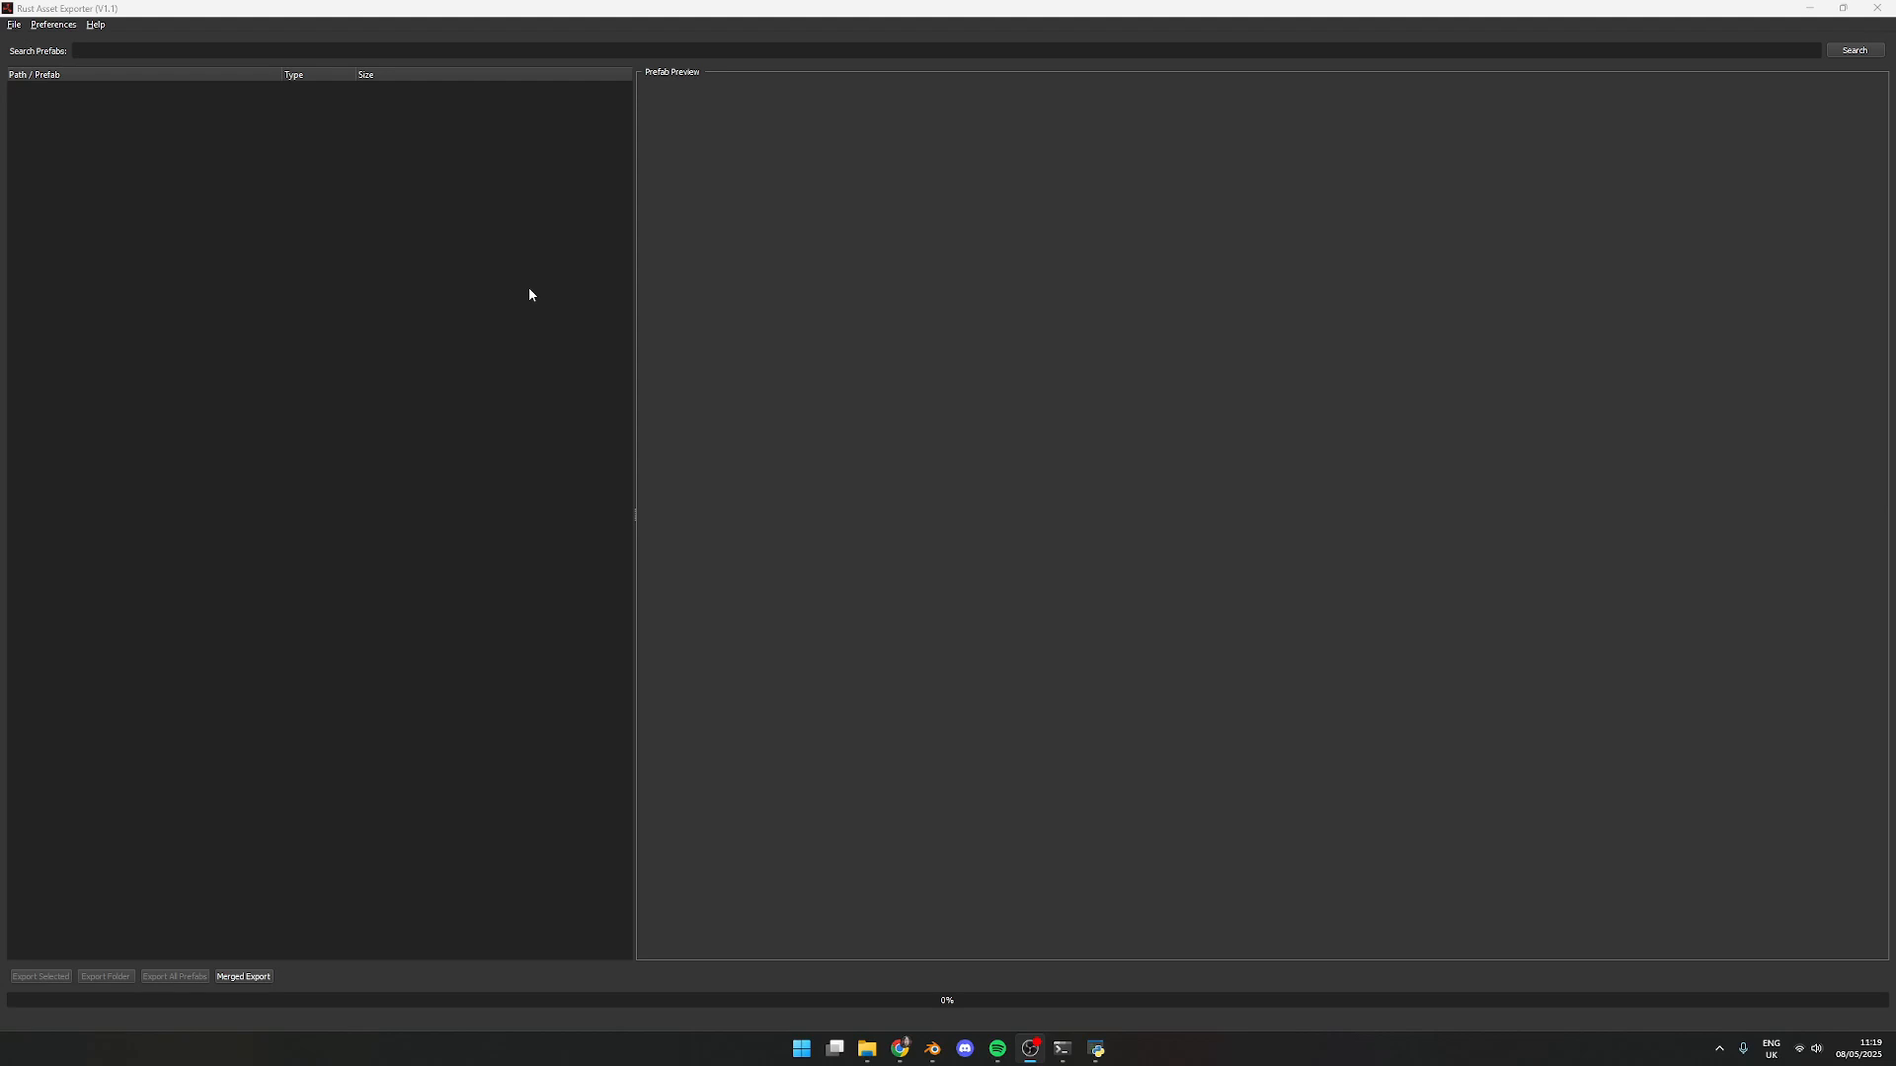
Load the Bundles manifest file from the steamapps/common/Rust/Bundles folder
click(12, 23)
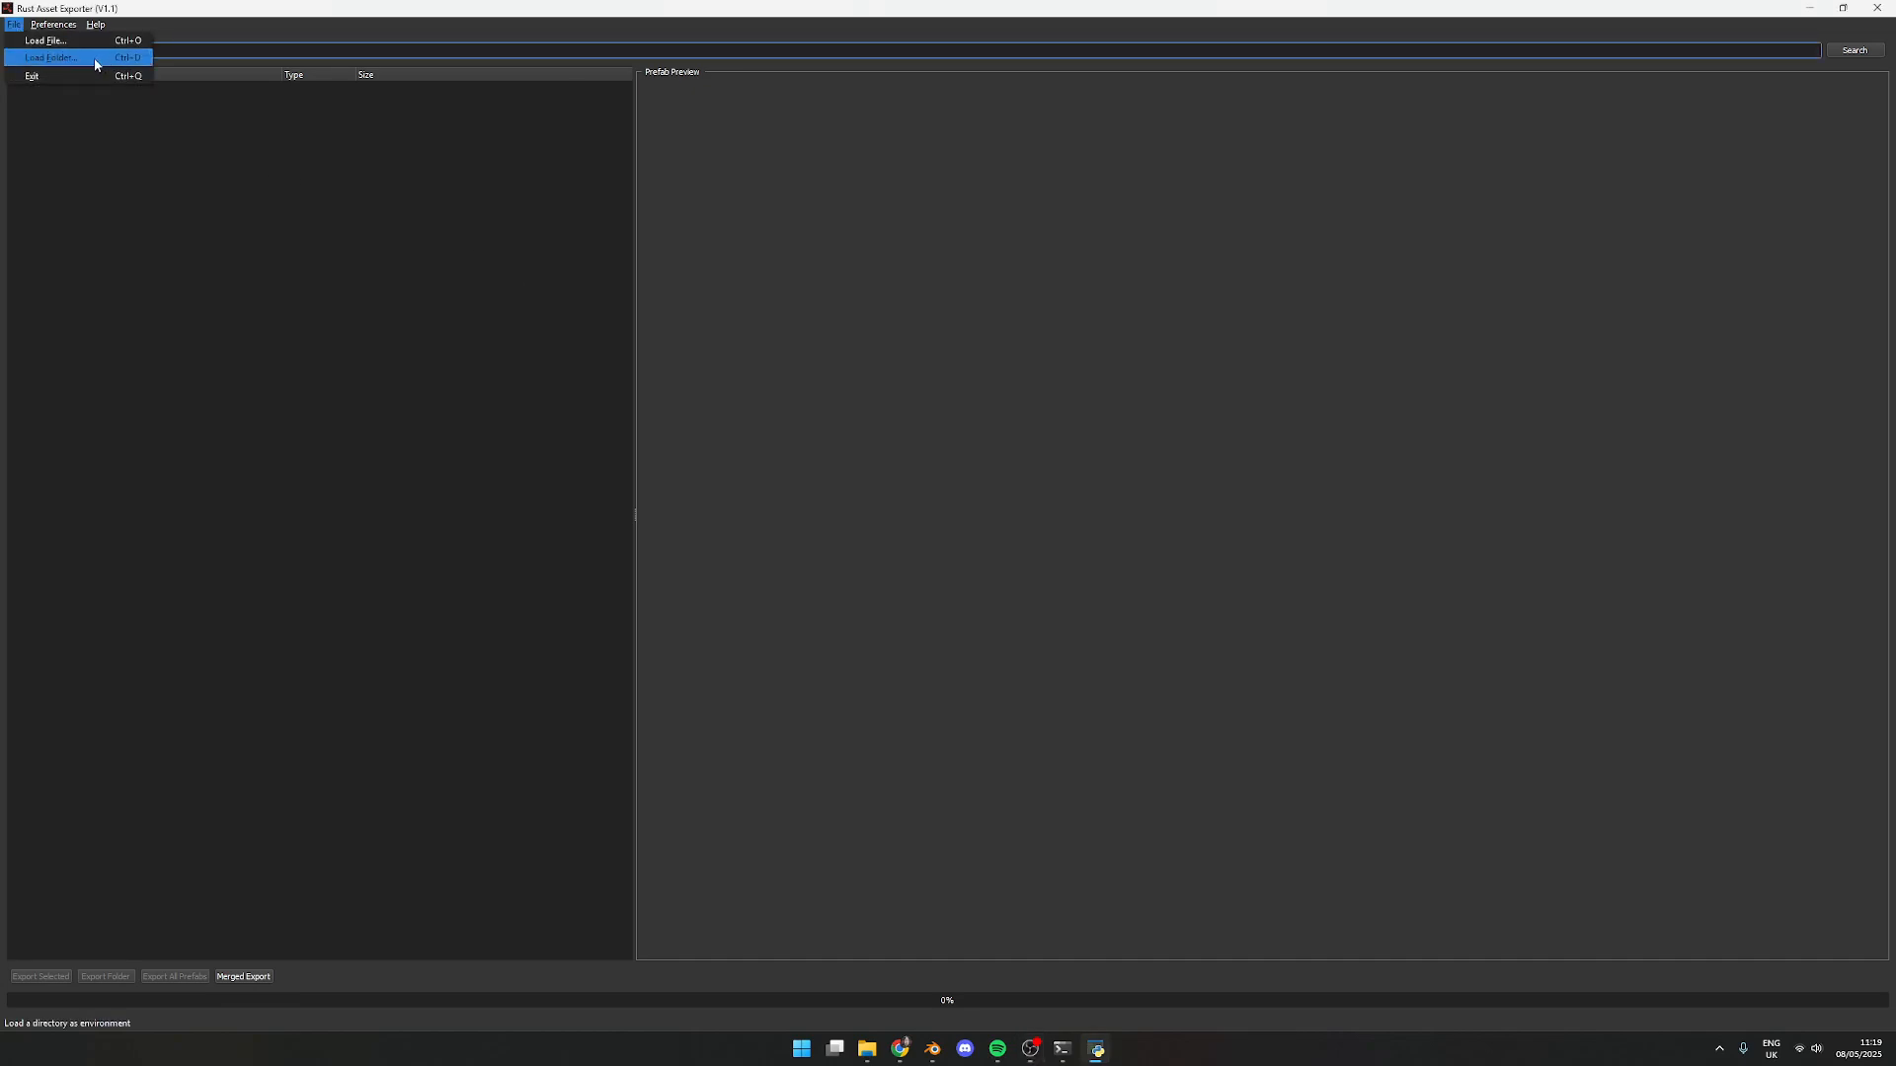
click(51, 44)
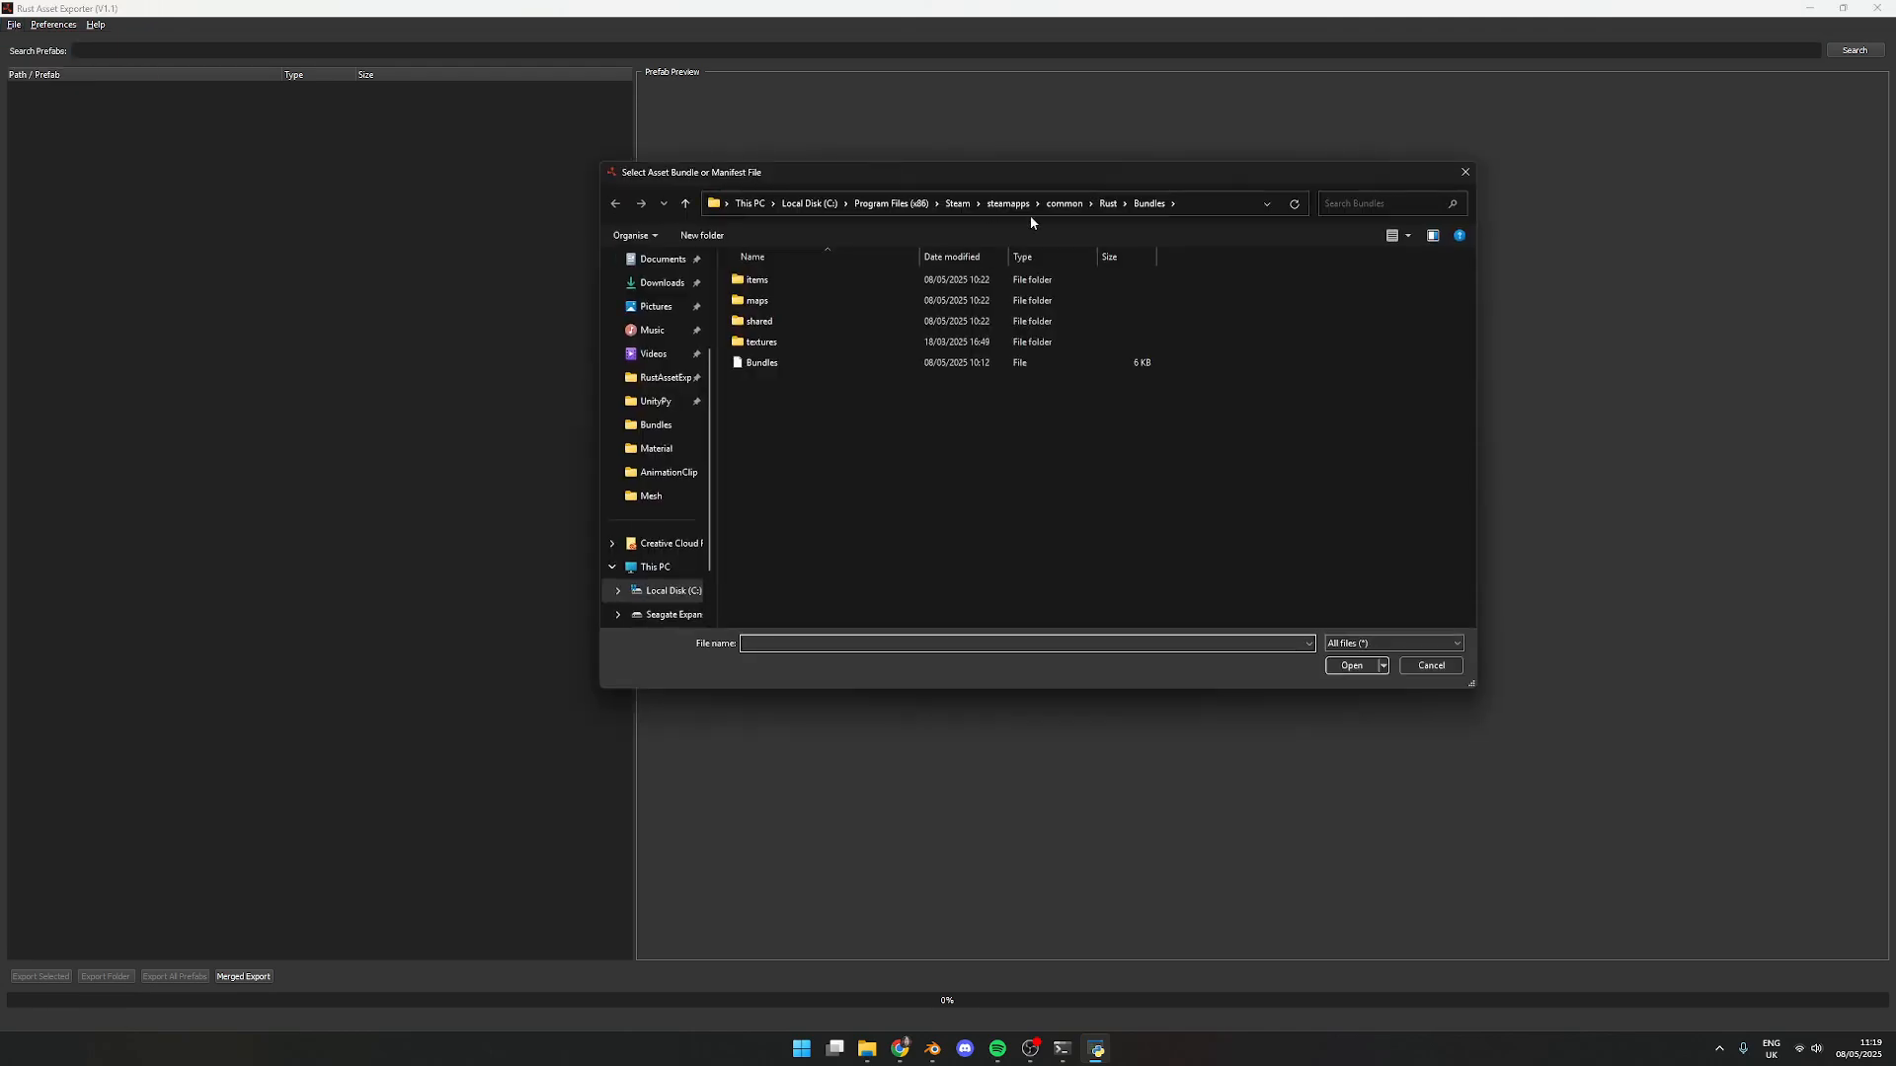
click(1107, 205)
scroll(948, 455, down, 5)
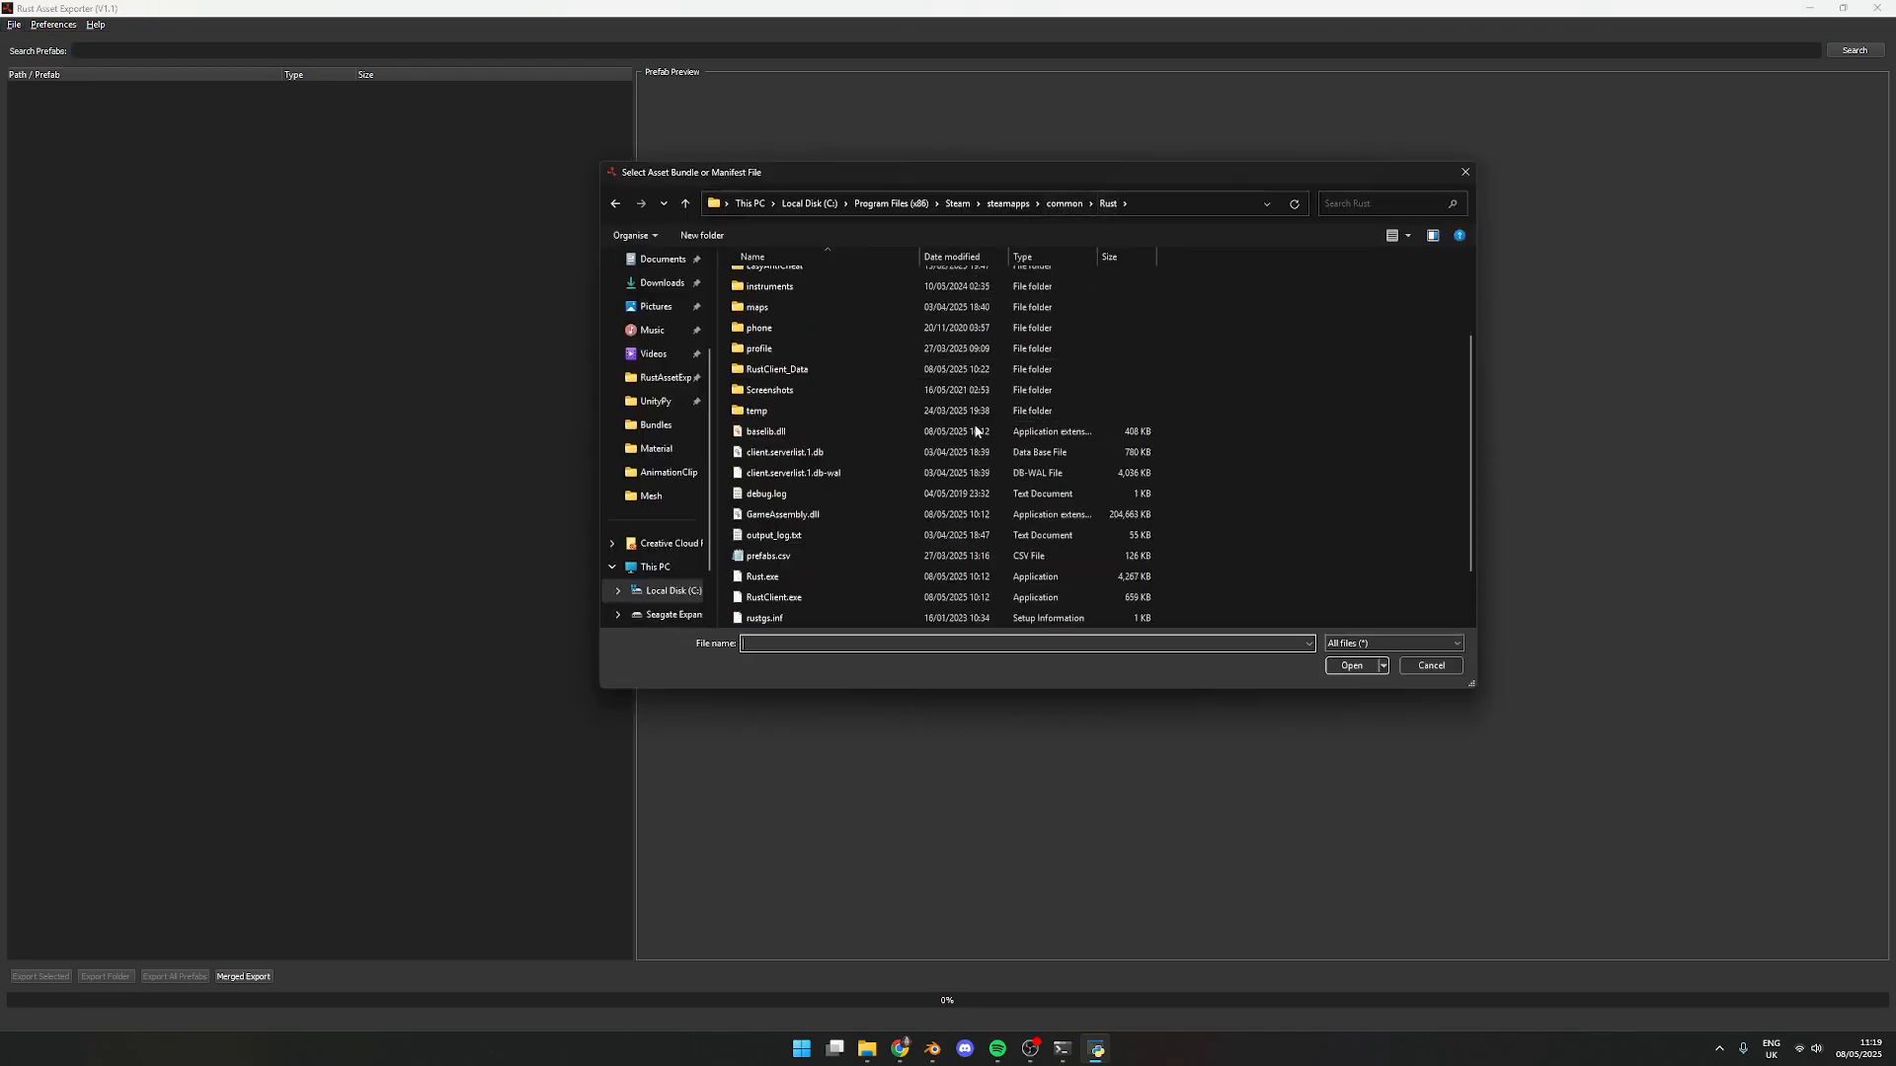
scroll(988, 464, up, 3)
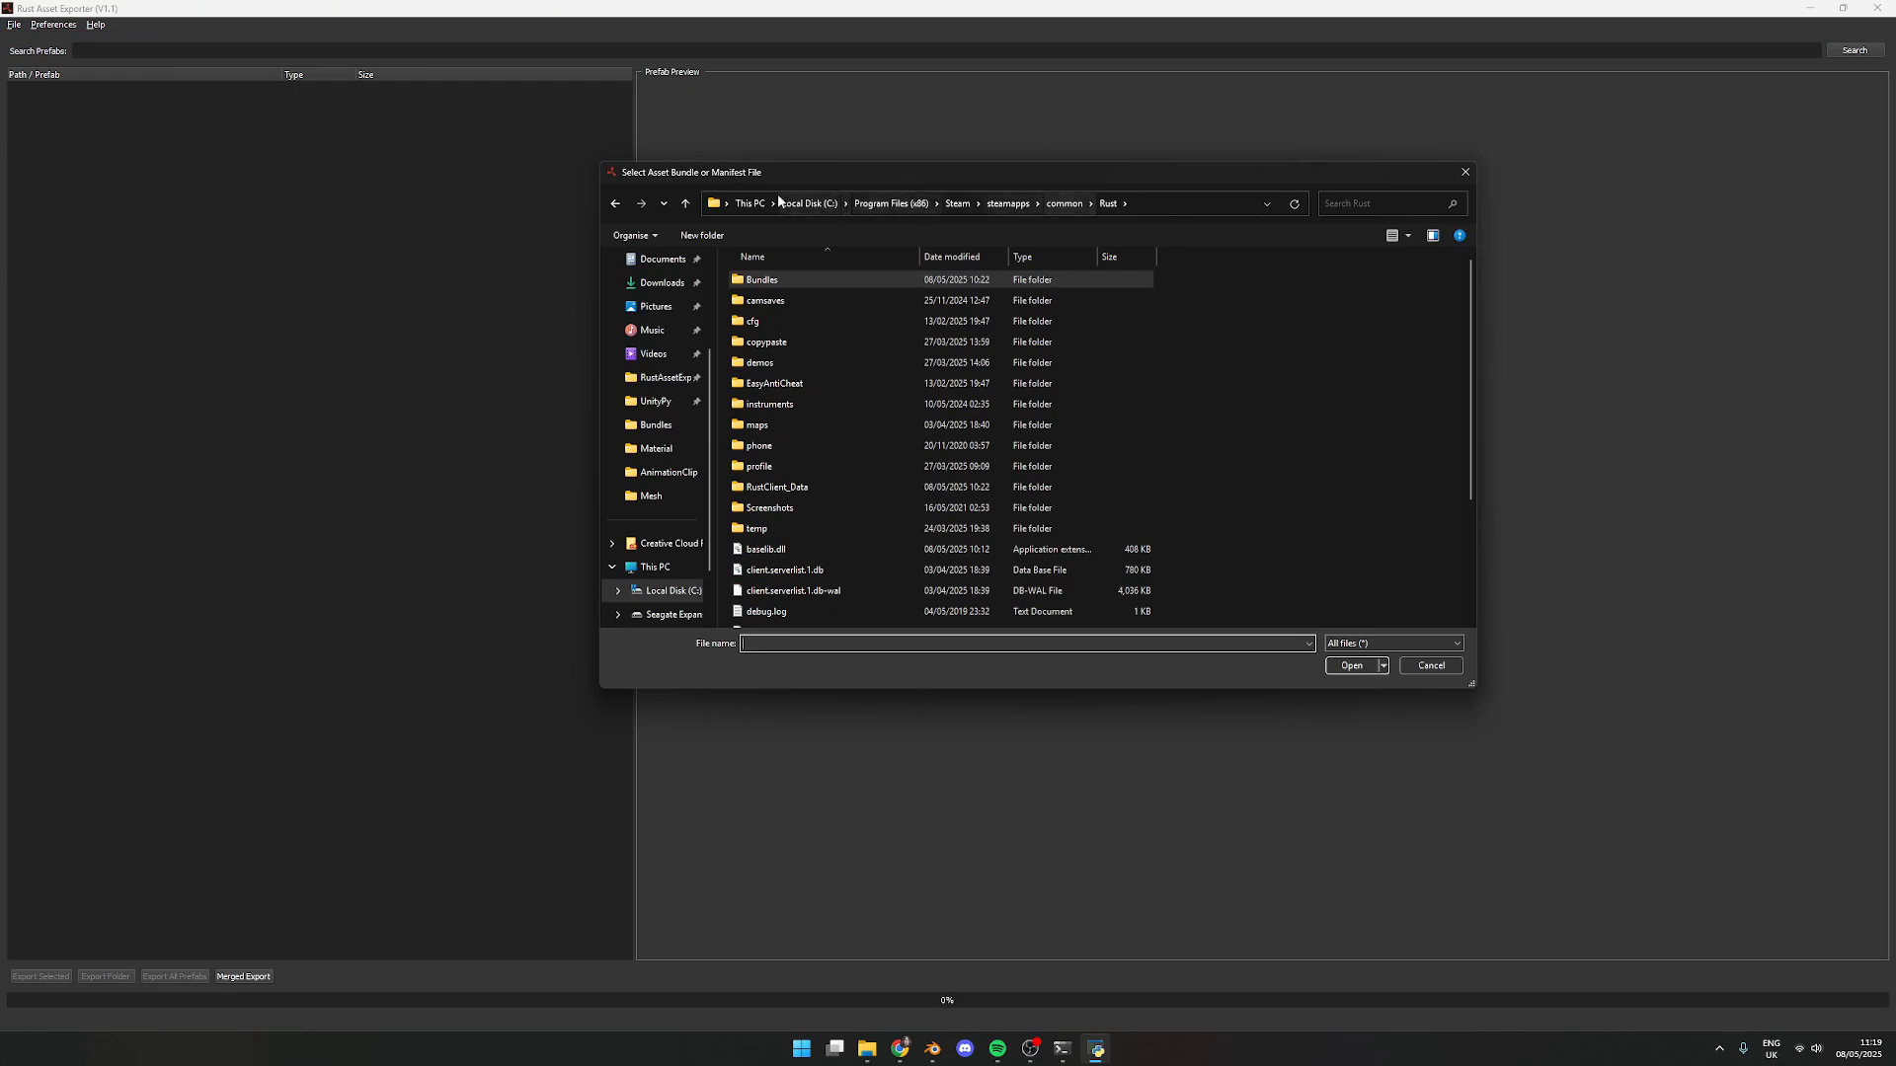
click(791, 284)
double_click(826, 281)
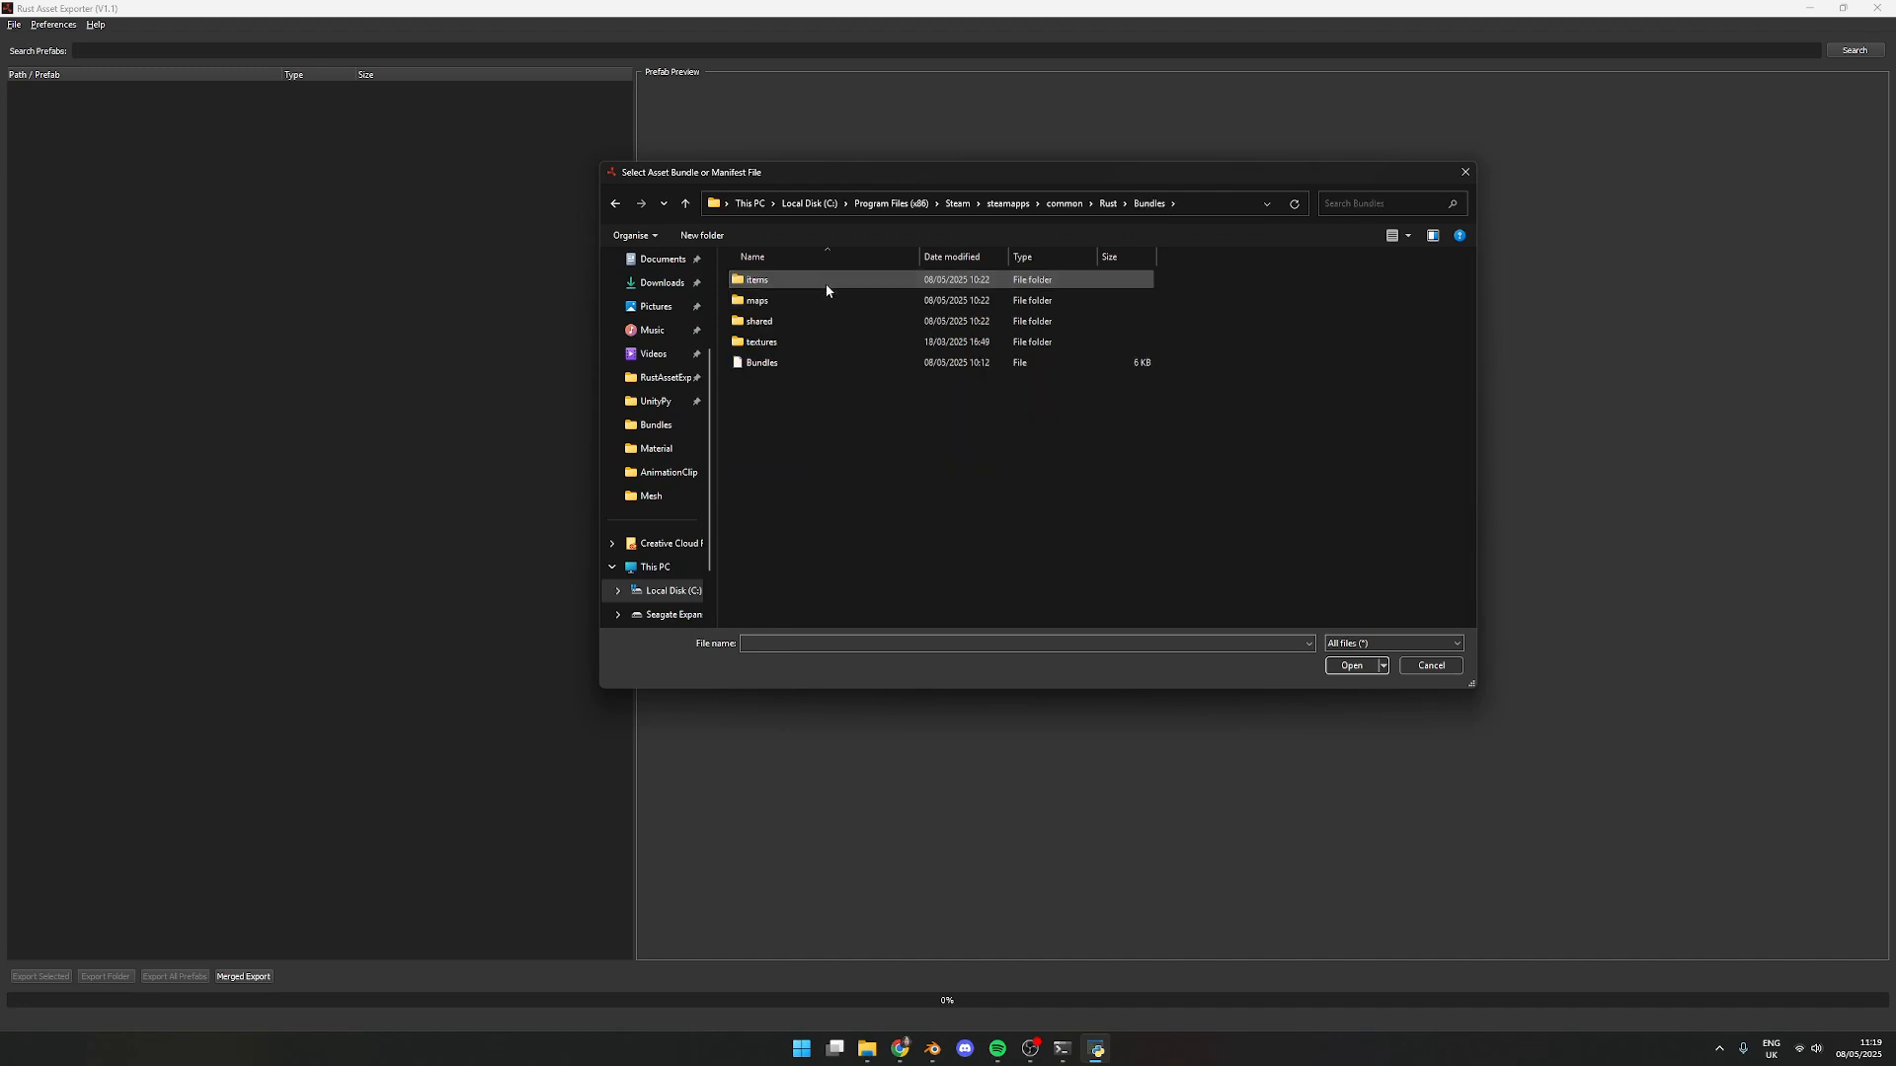
double_click(790, 366)
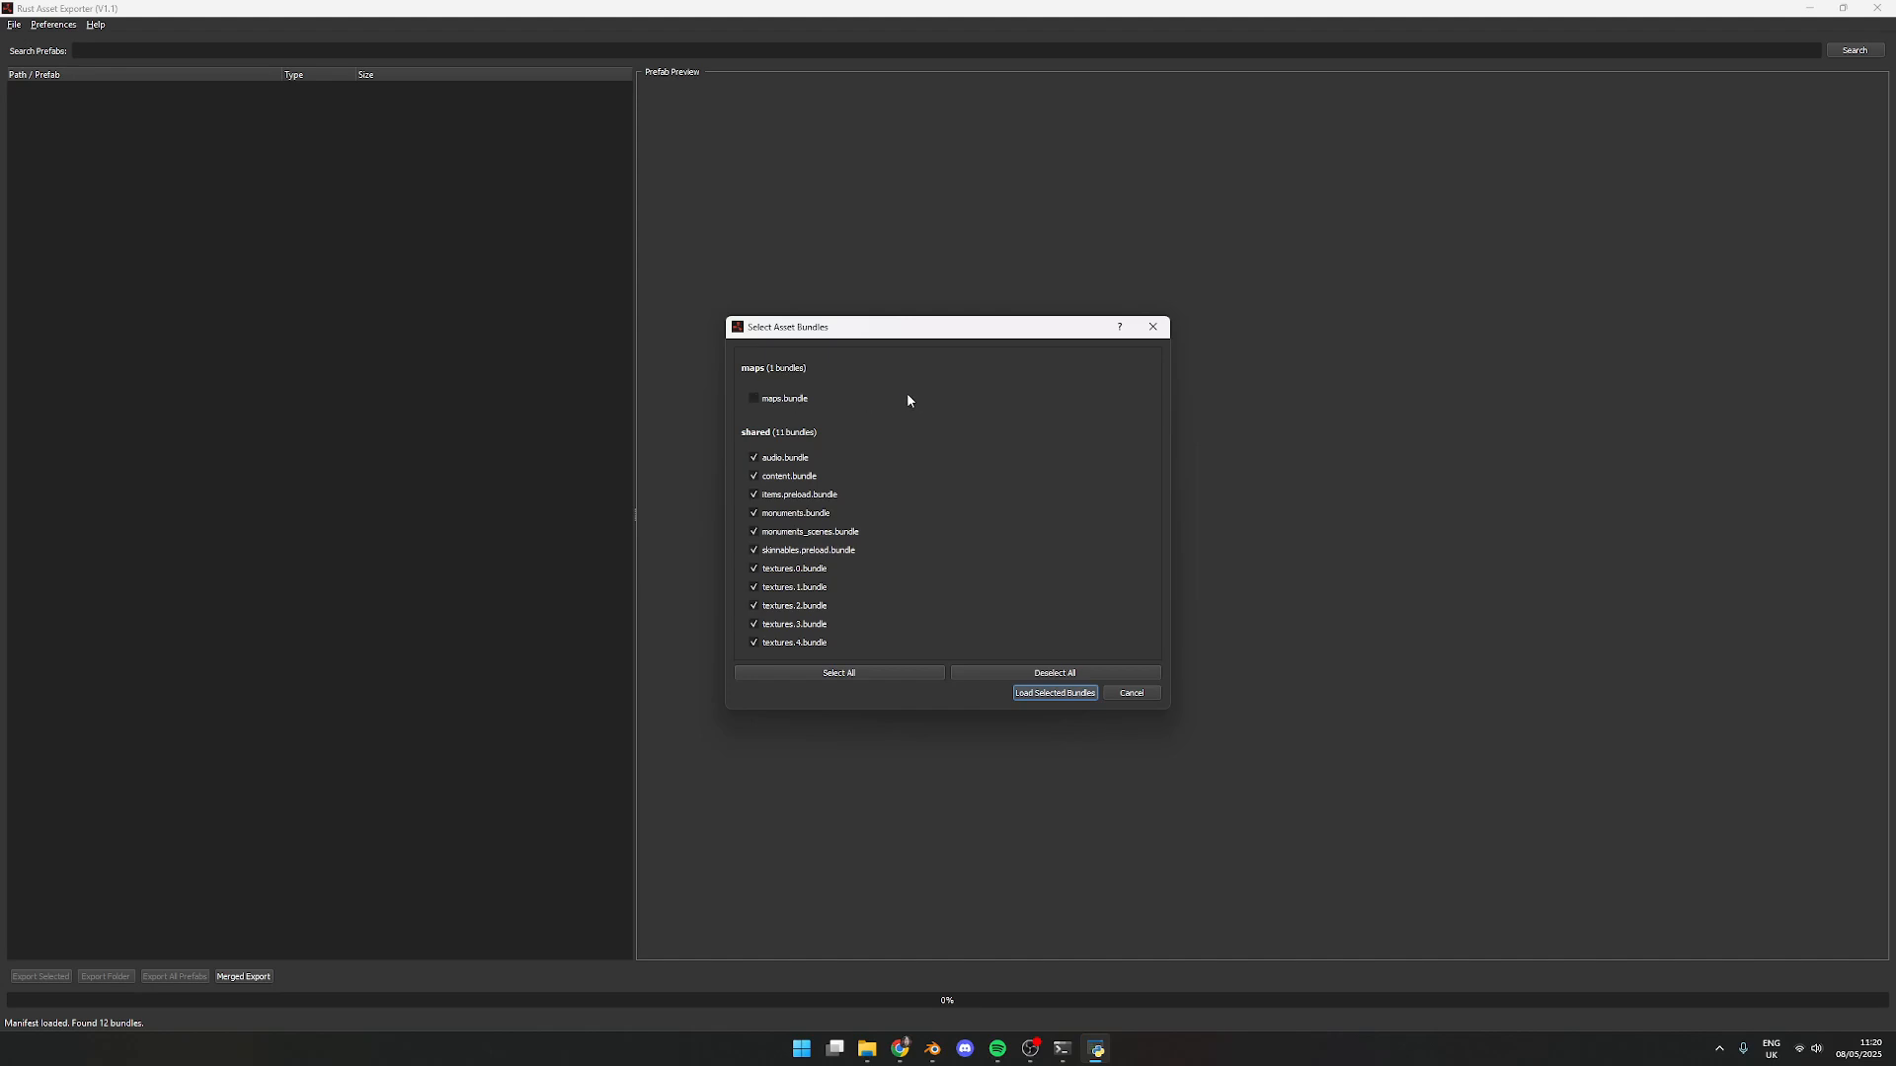
Deselect every asset bundle except content.bundle and load the selection
click(788, 461)
click(838, 497)
click(815, 535)
click(818, 515)
click(781, 514)
click(816, 572)
click(815, 590)
click(816, 607)
click(816, 625)
click(1055, 693)
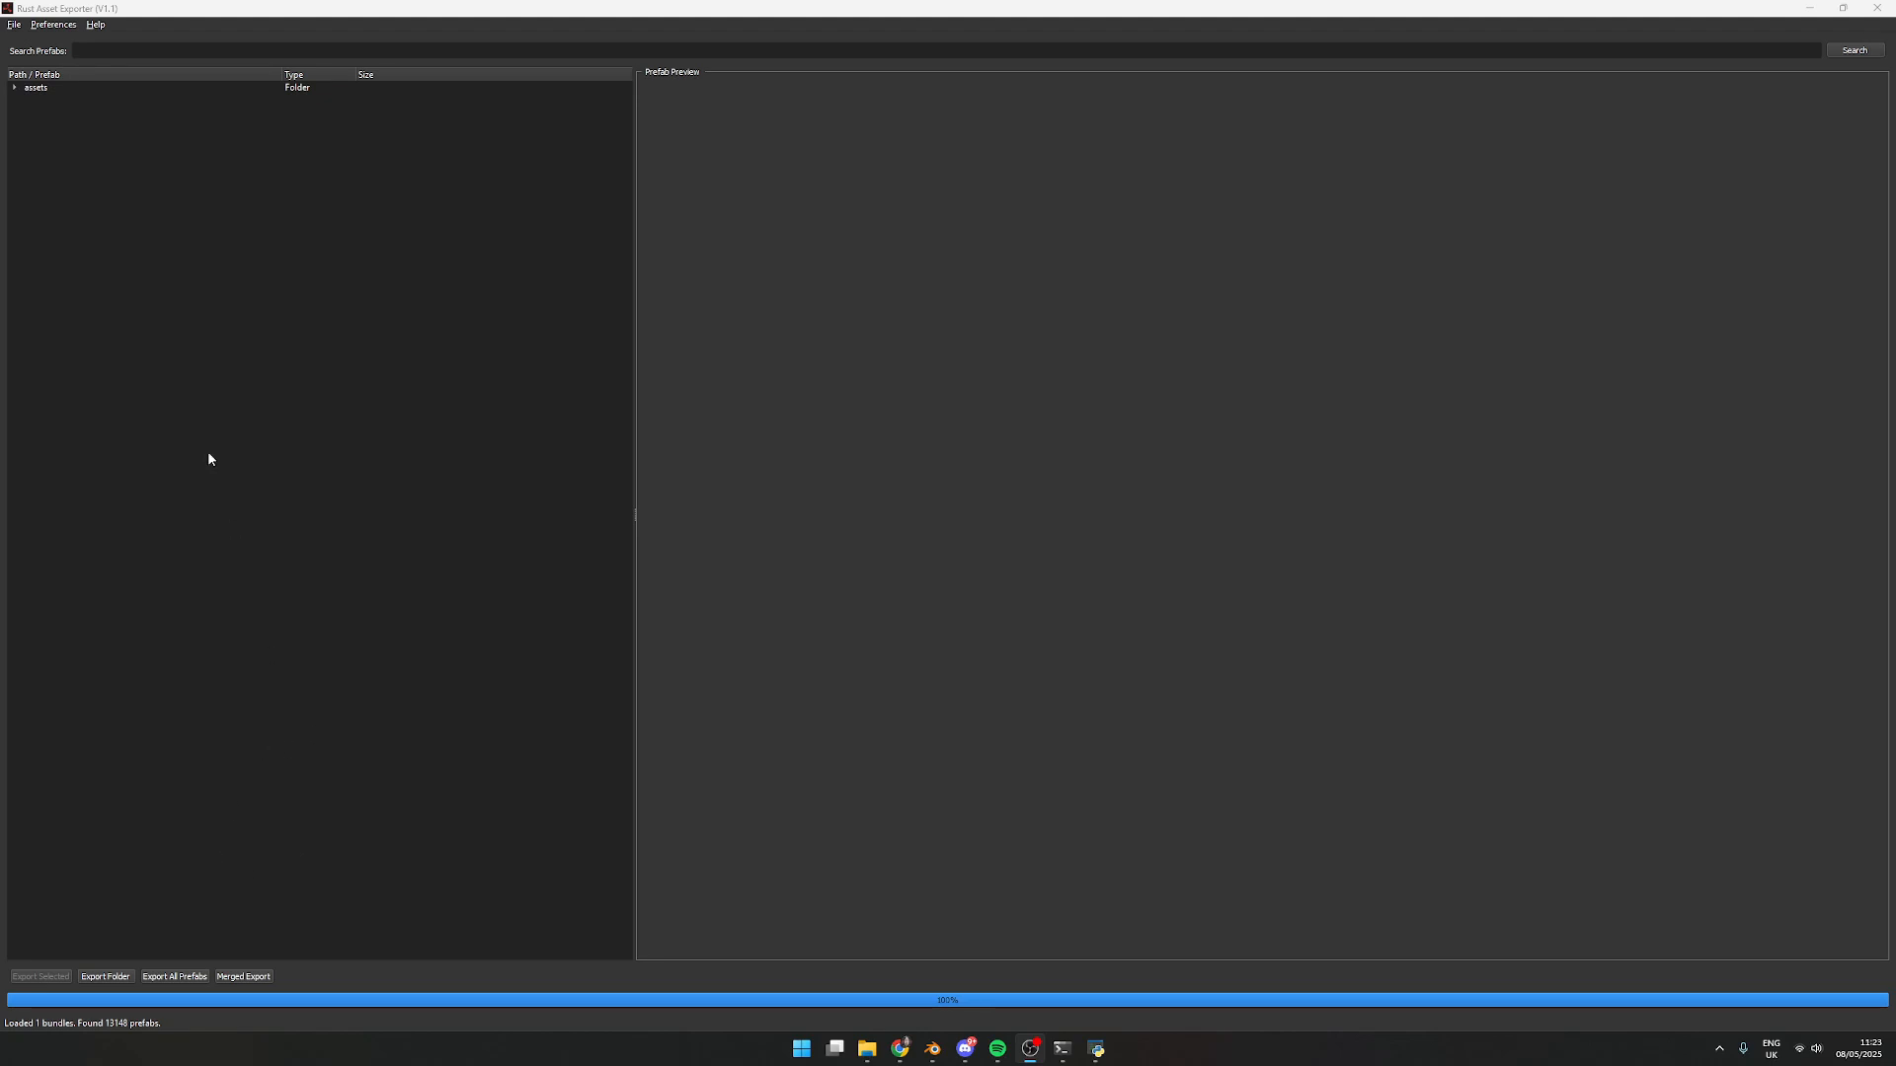
Expand assets/workshop and examine the text previews of its row.texture, materialtab, row.color and row.float prefabs
click(15, 88)
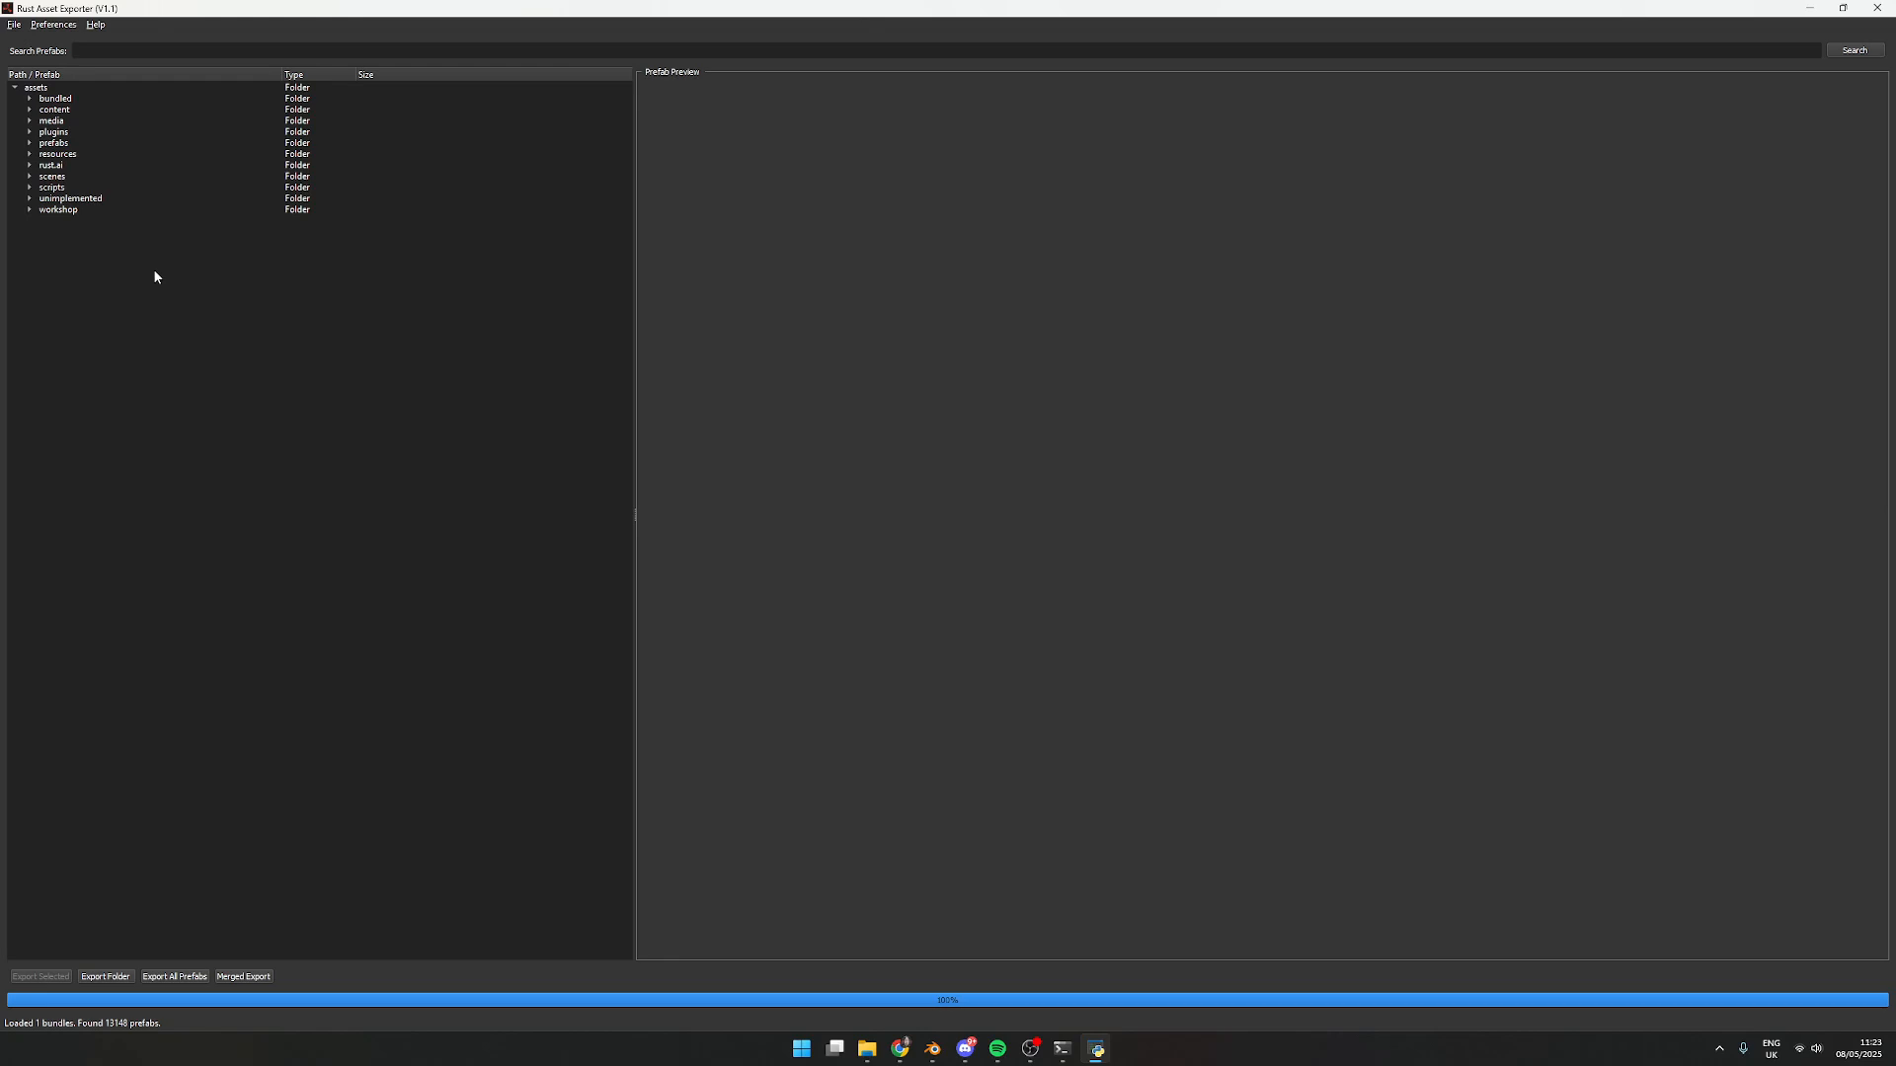
click(30, 210)
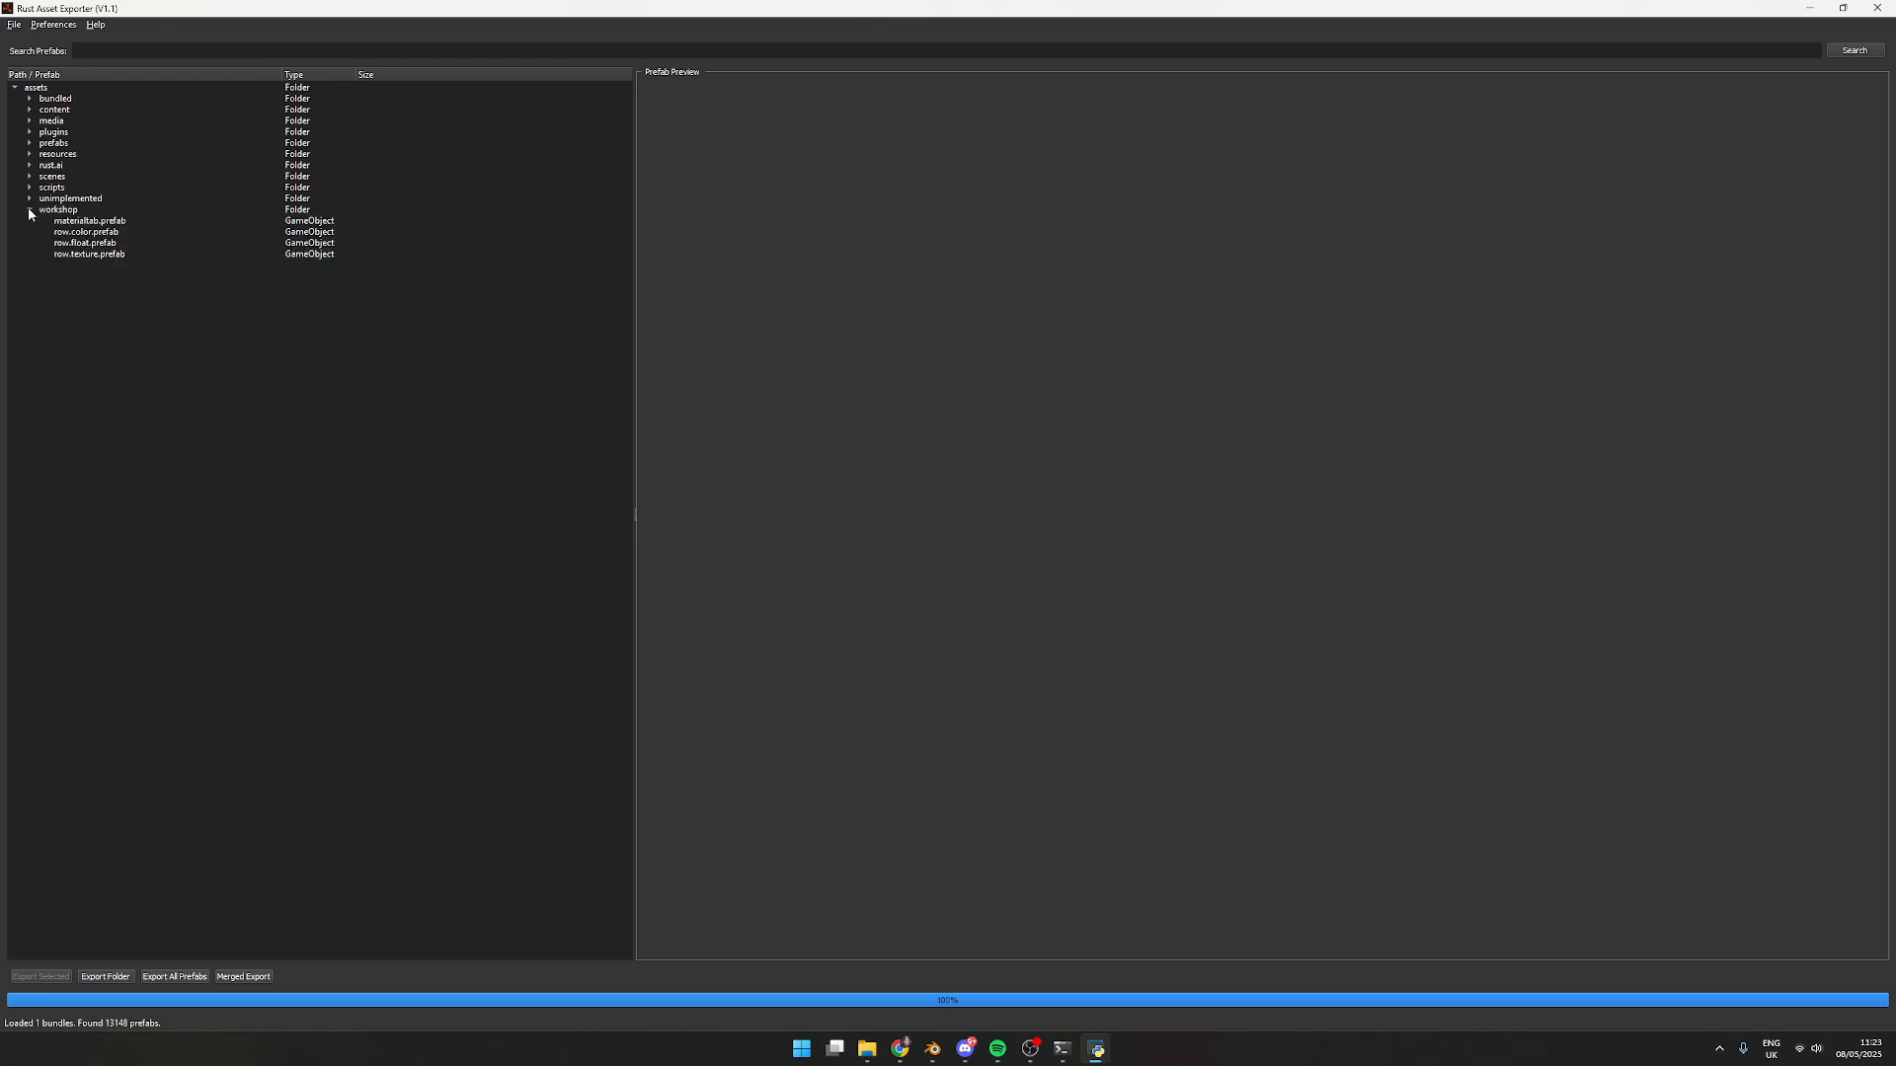
click(91, 233)
click(91, 256)
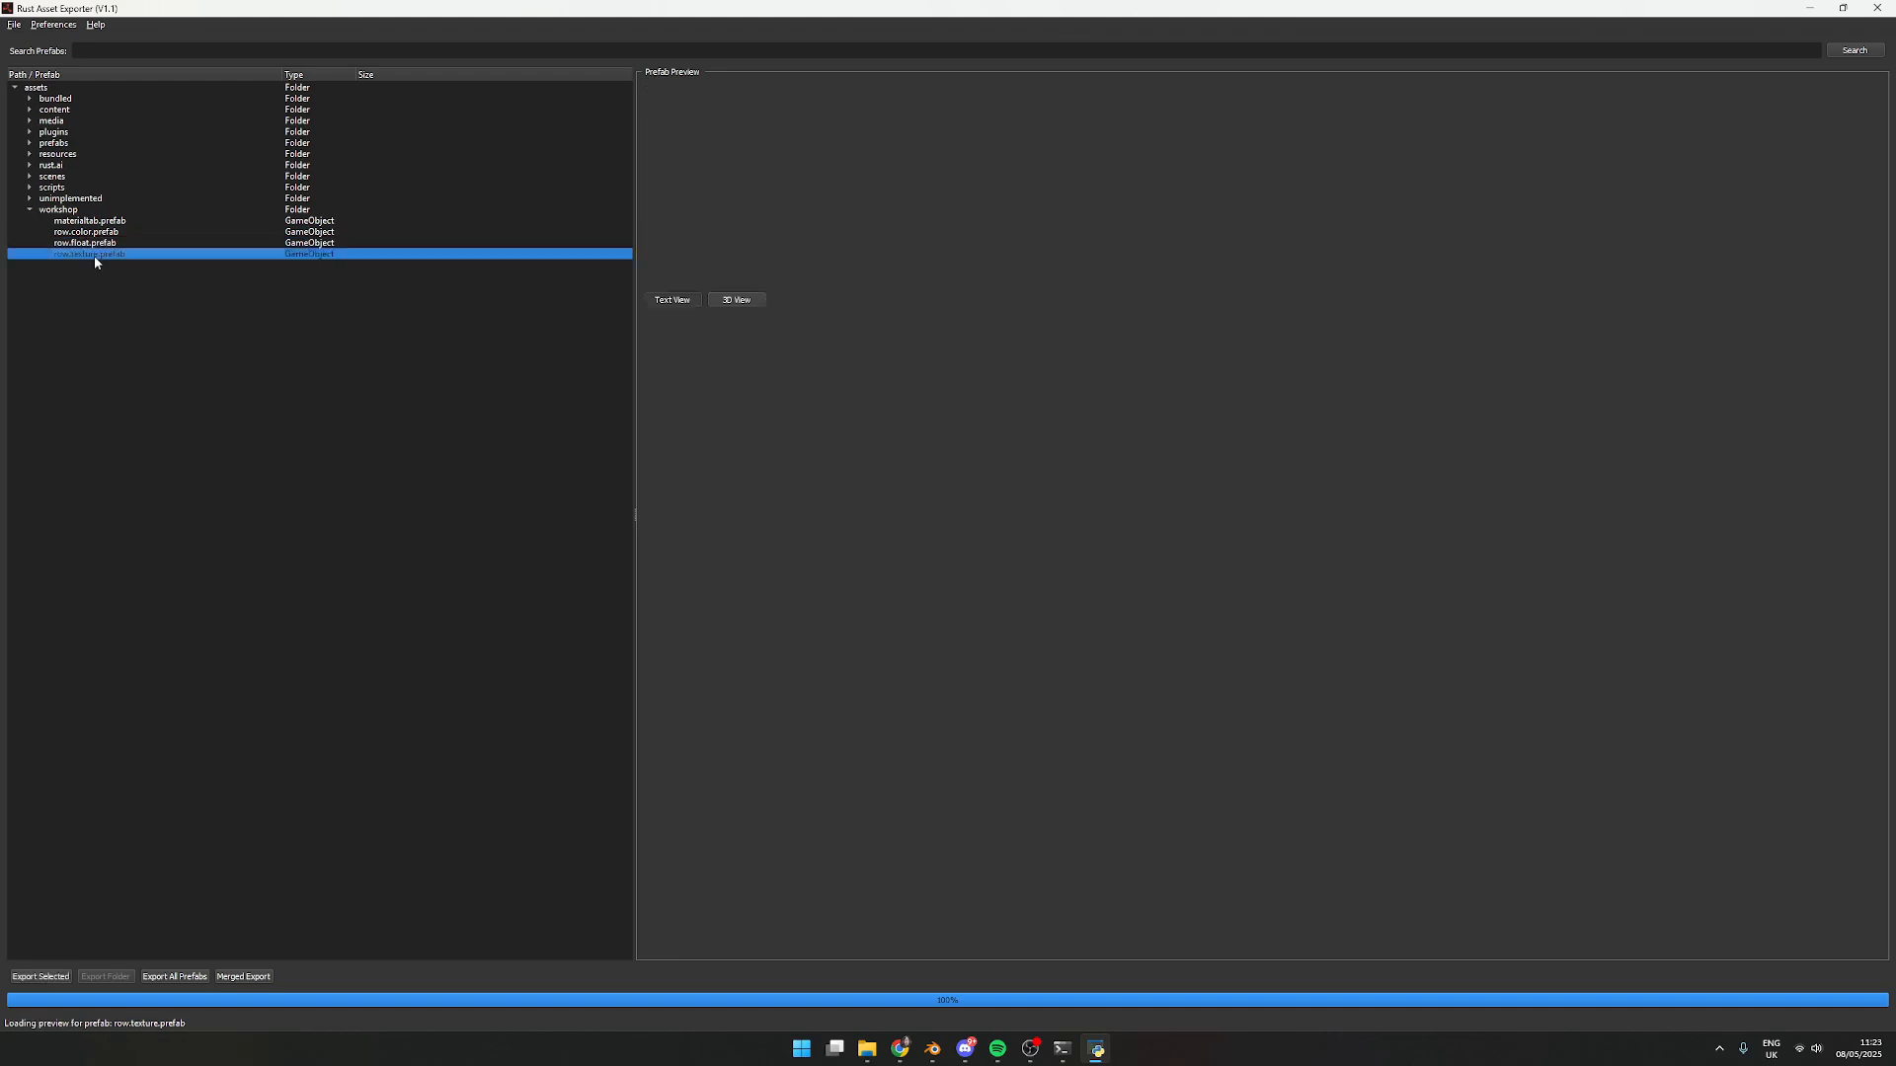
click(102, 221)
click(103, 232)
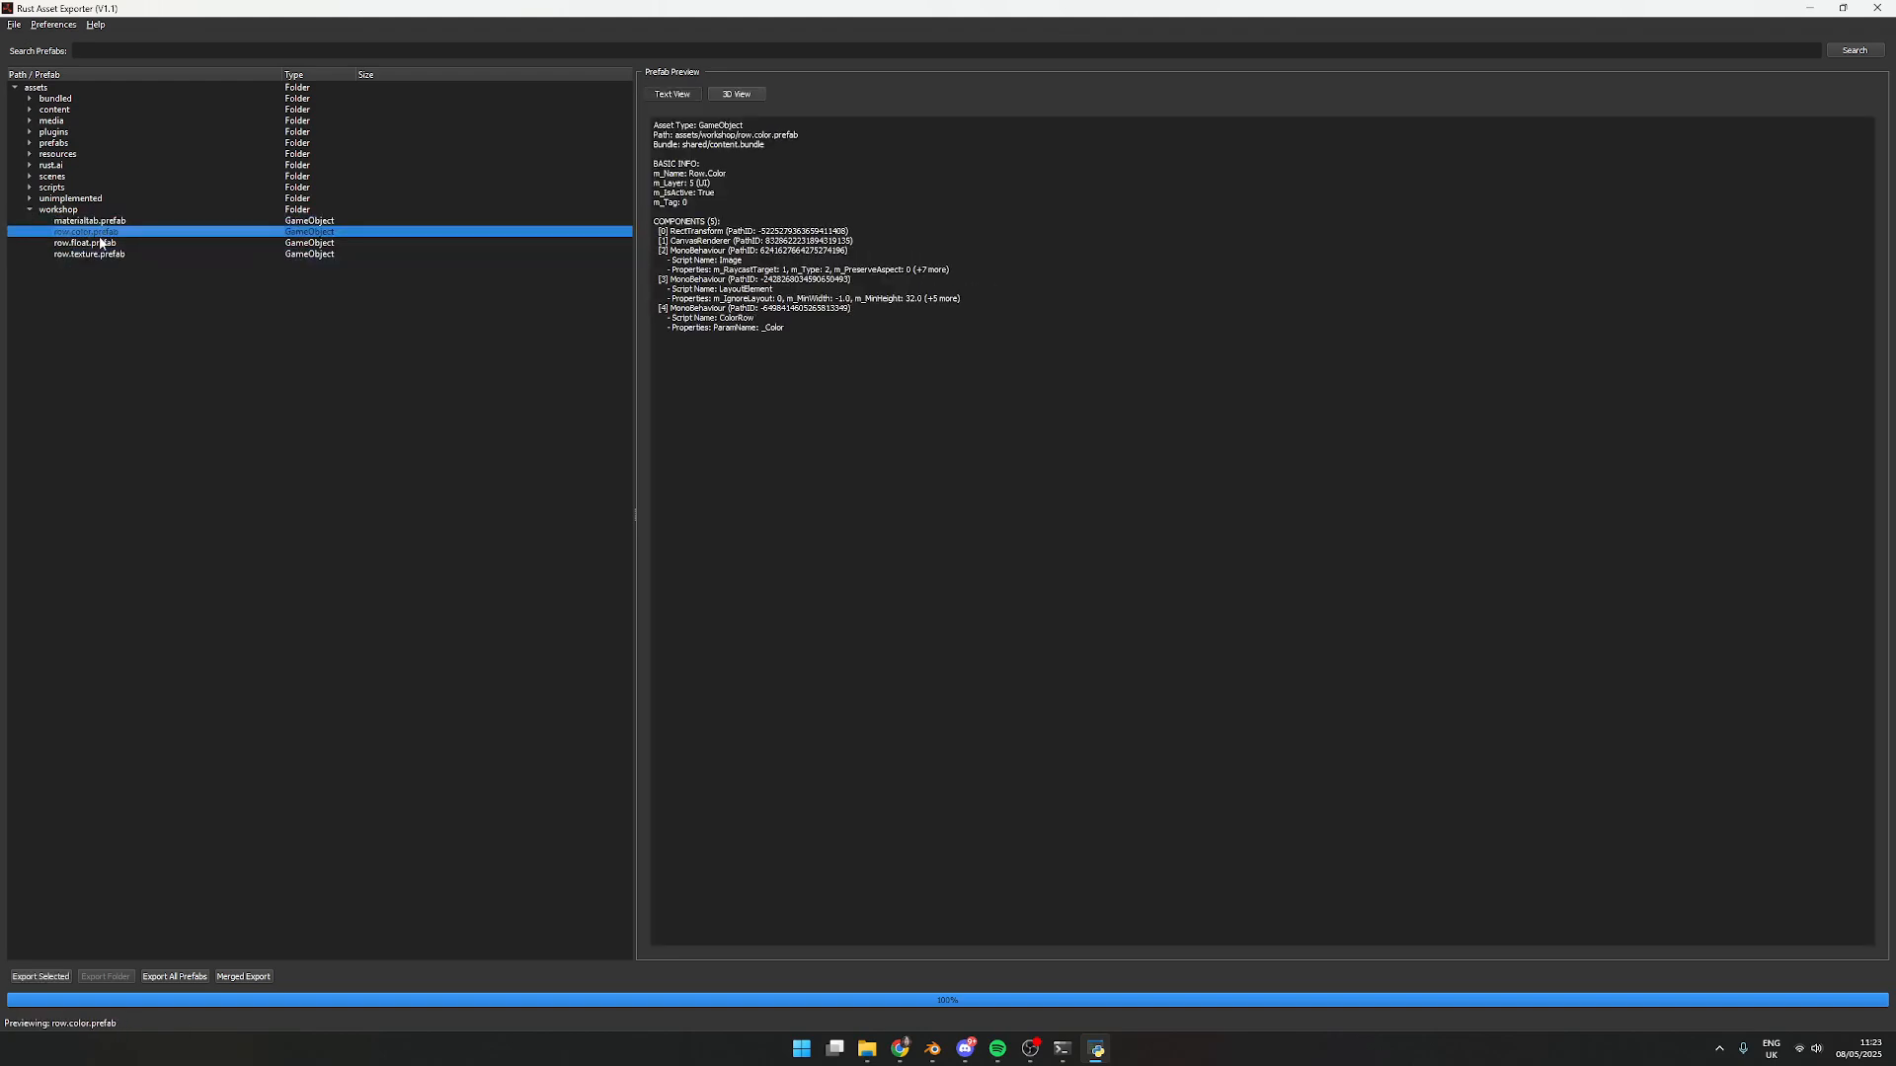
click(101, 243)
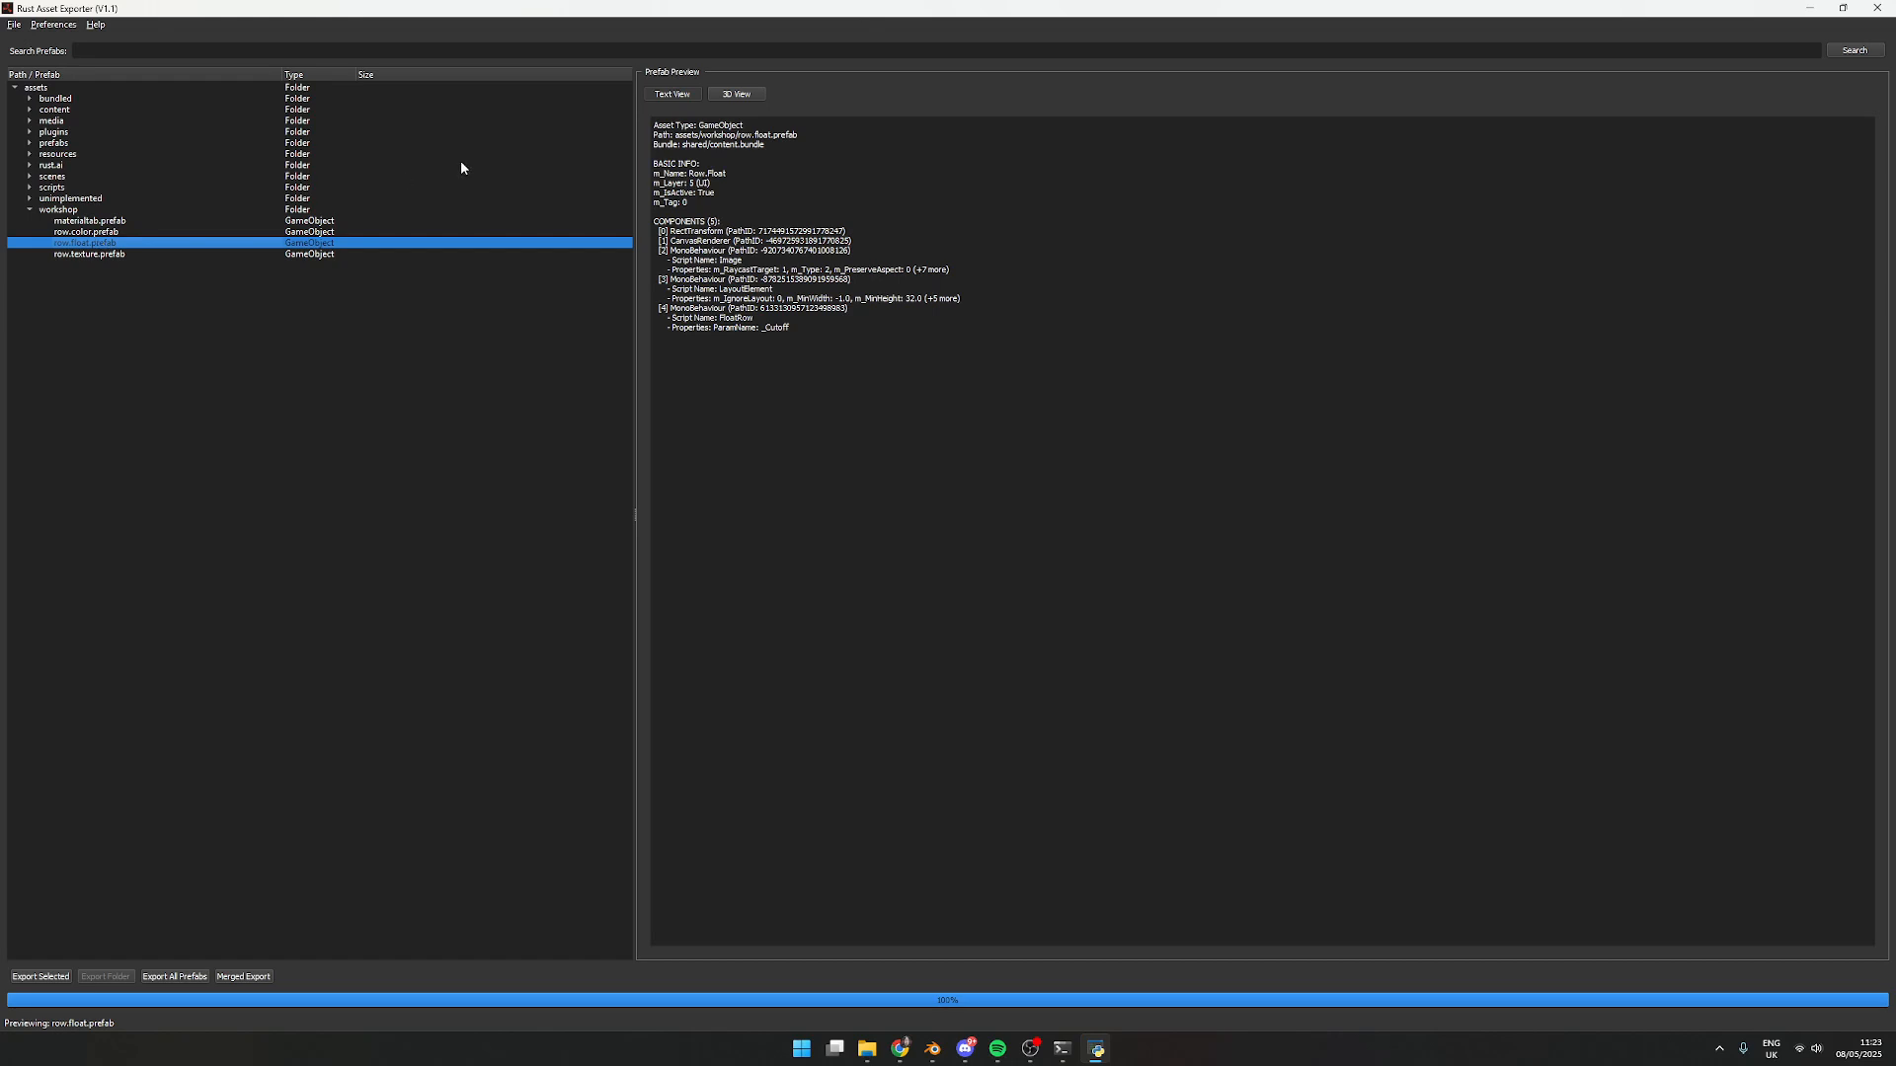
Try to show row.float.prefab in the 3D view, and collapse the workshop folder
click(748, 94)
click(751, 94)
click(750, 94)
click(29, 211)
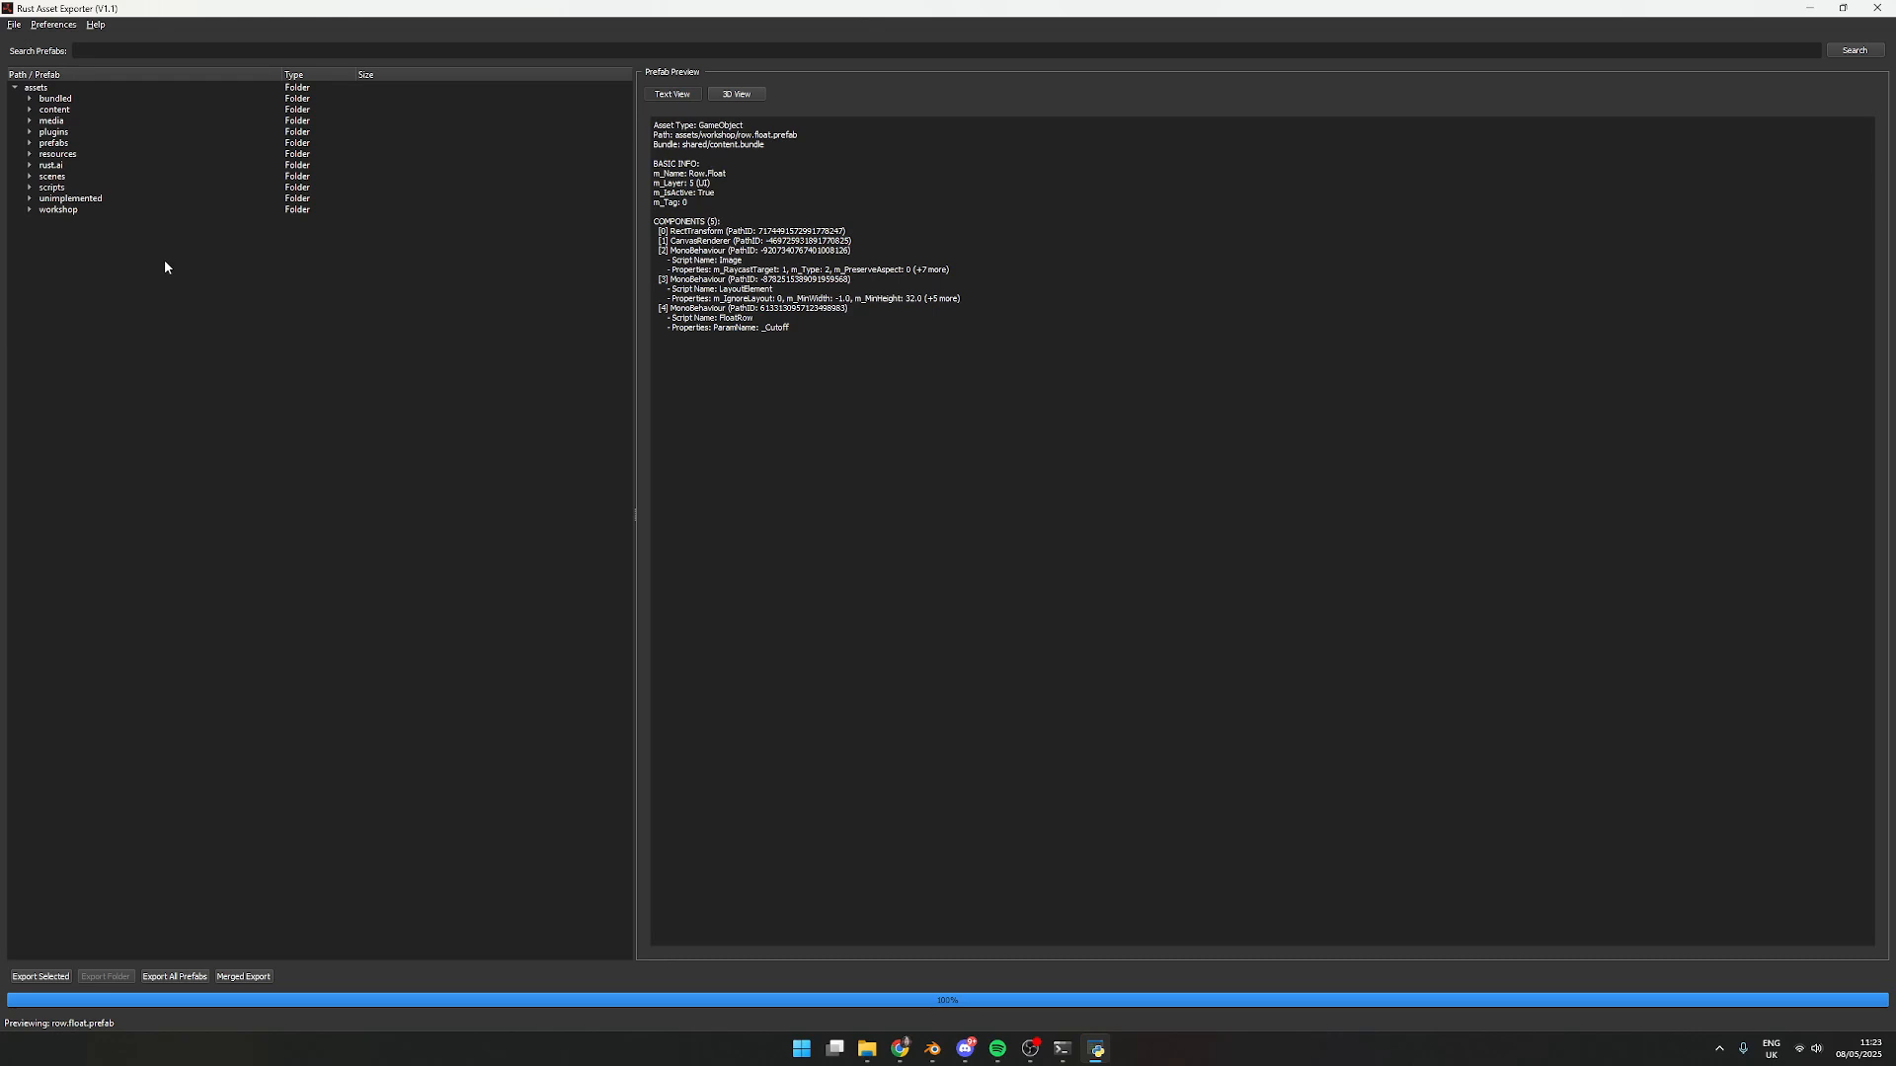
Browse the assets/prefabs folder, looking into subfolders such as clothes, weapon mods, weapons, vehicle and tools
click(31, 145)
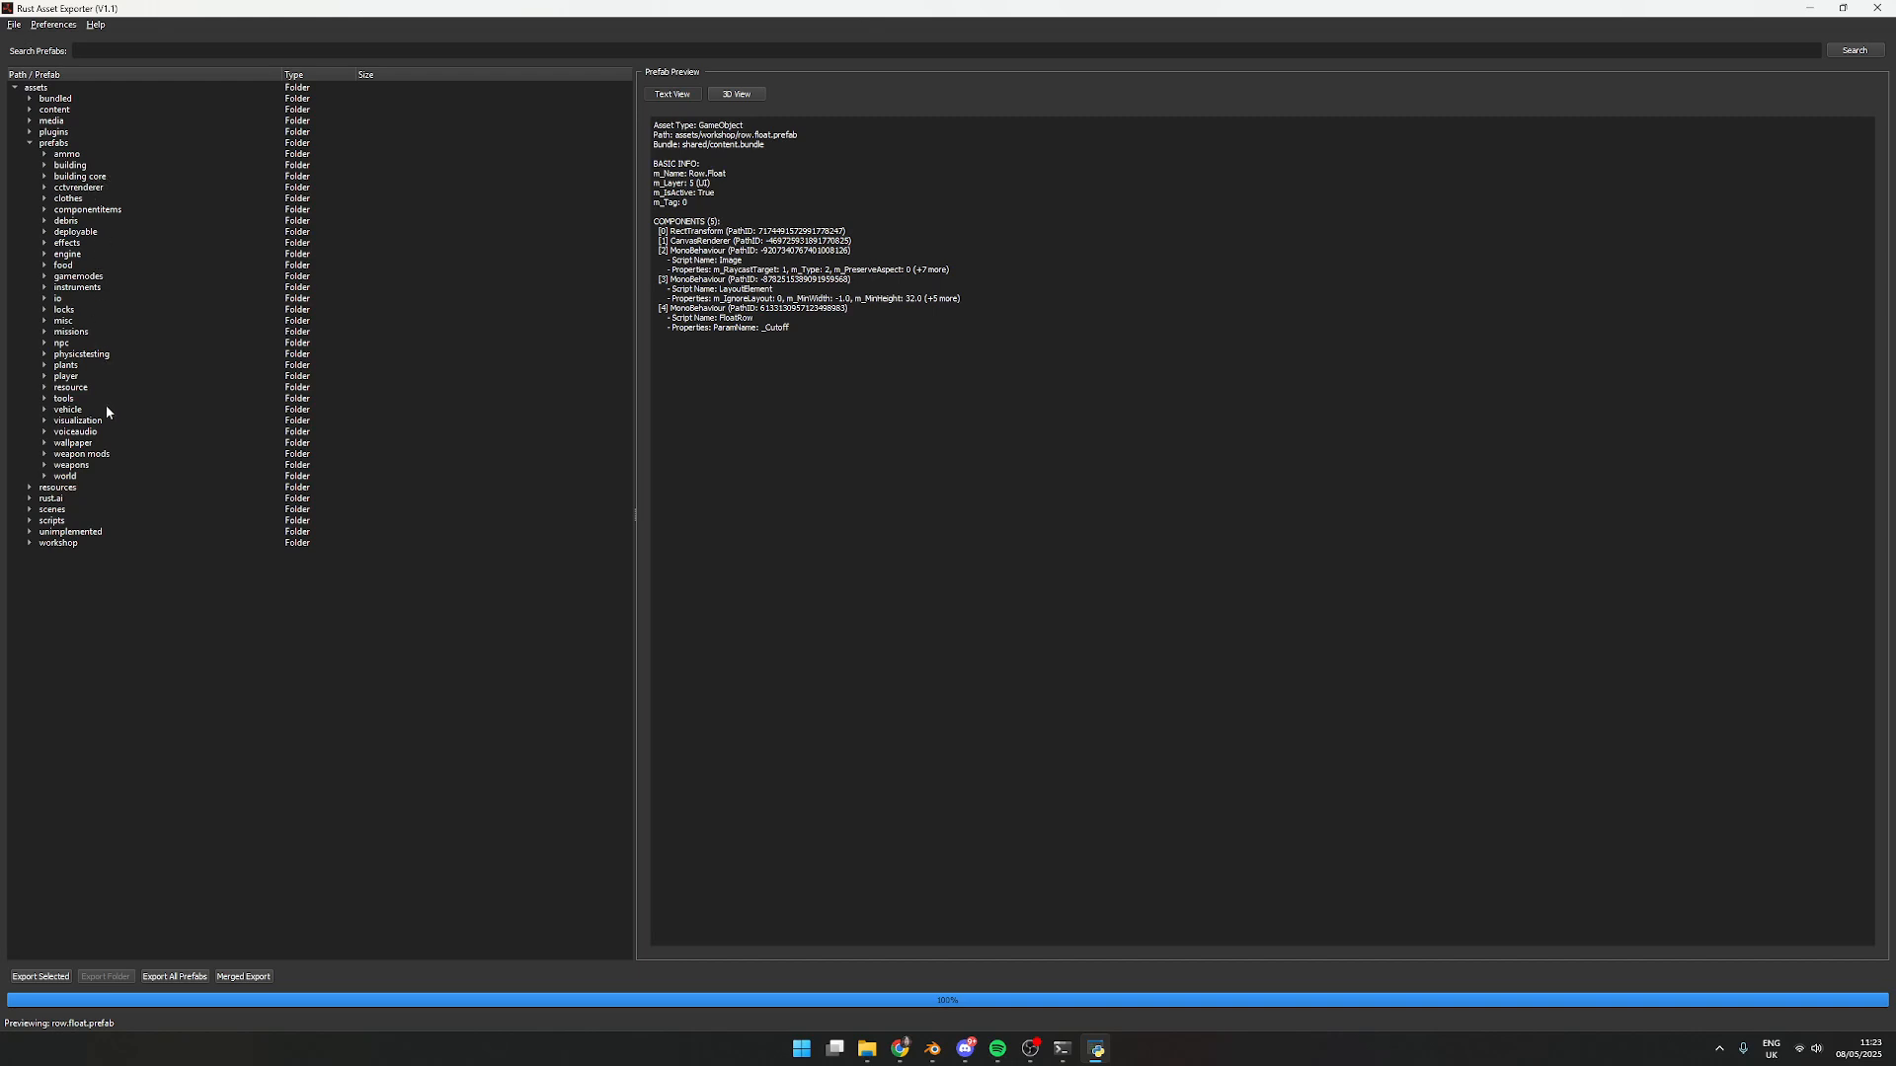
click(45, 199)
click(44, 199)
click(44, 455)
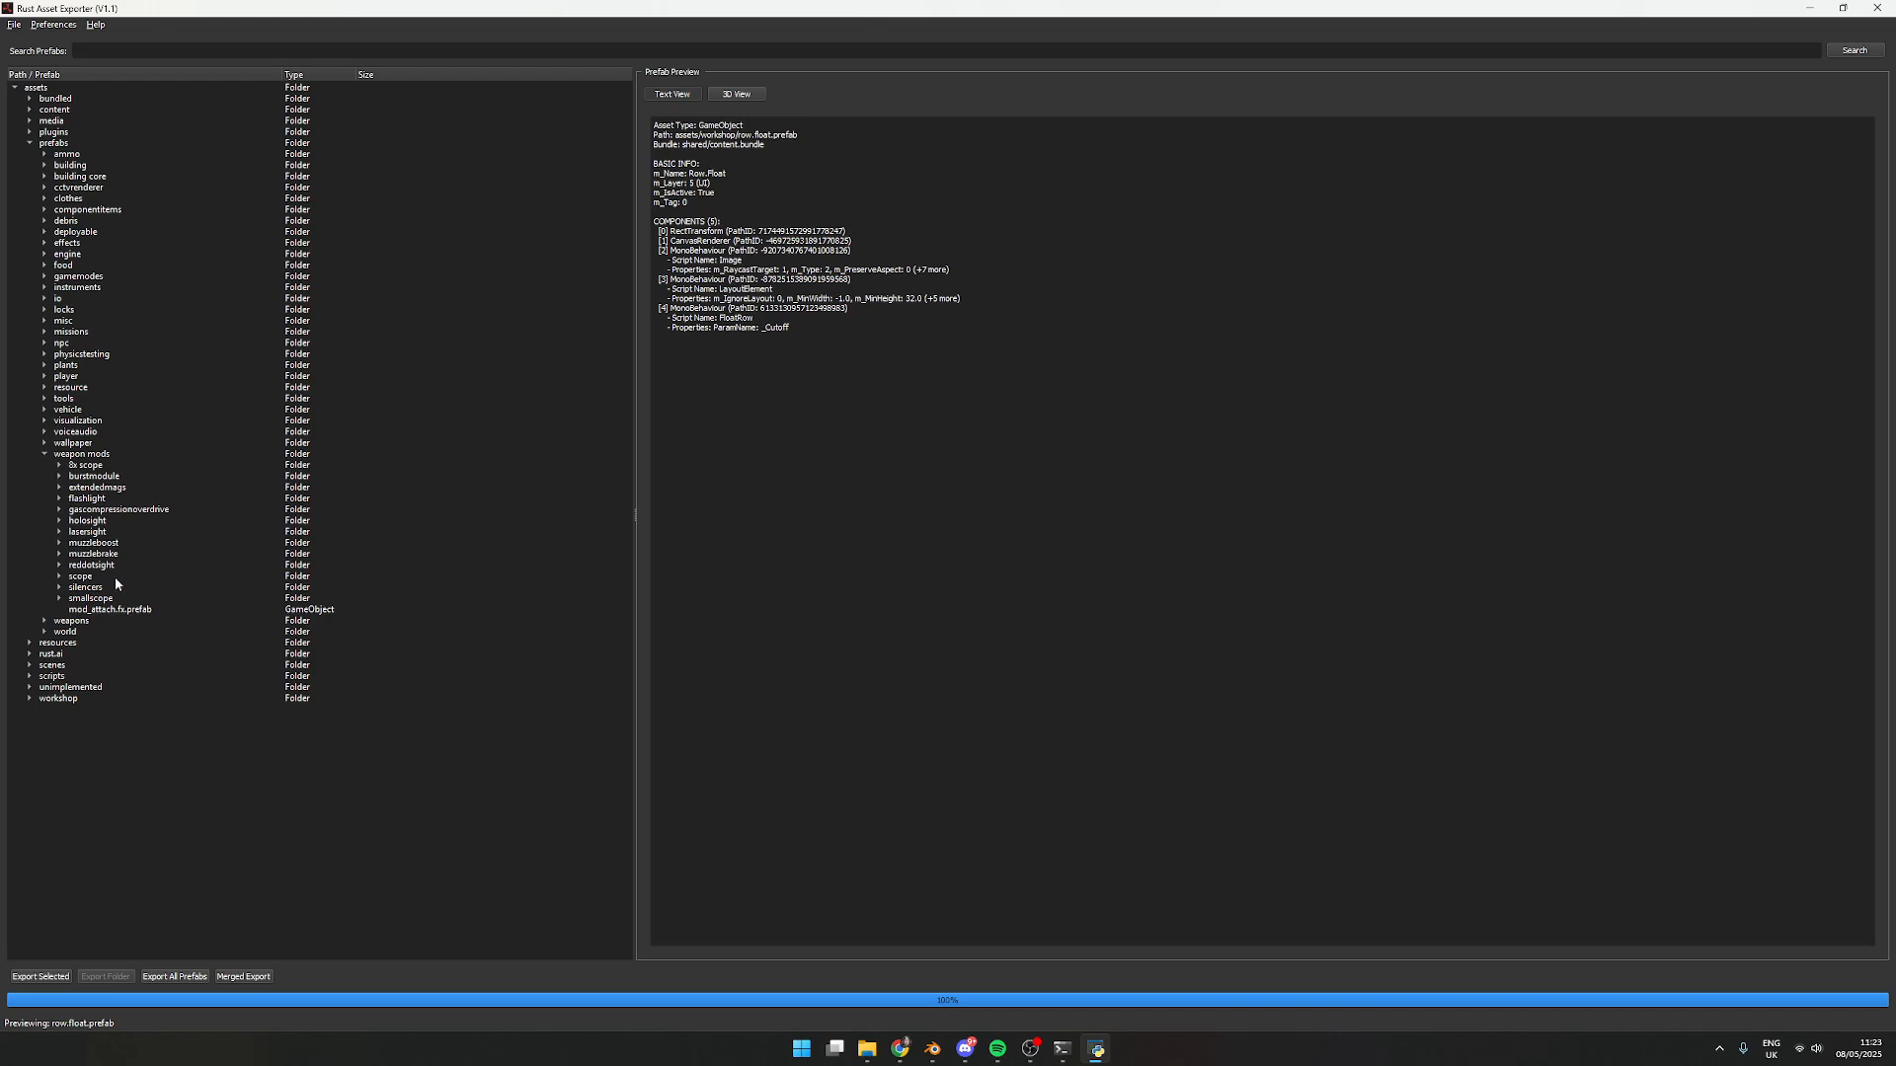
click(45, 455)
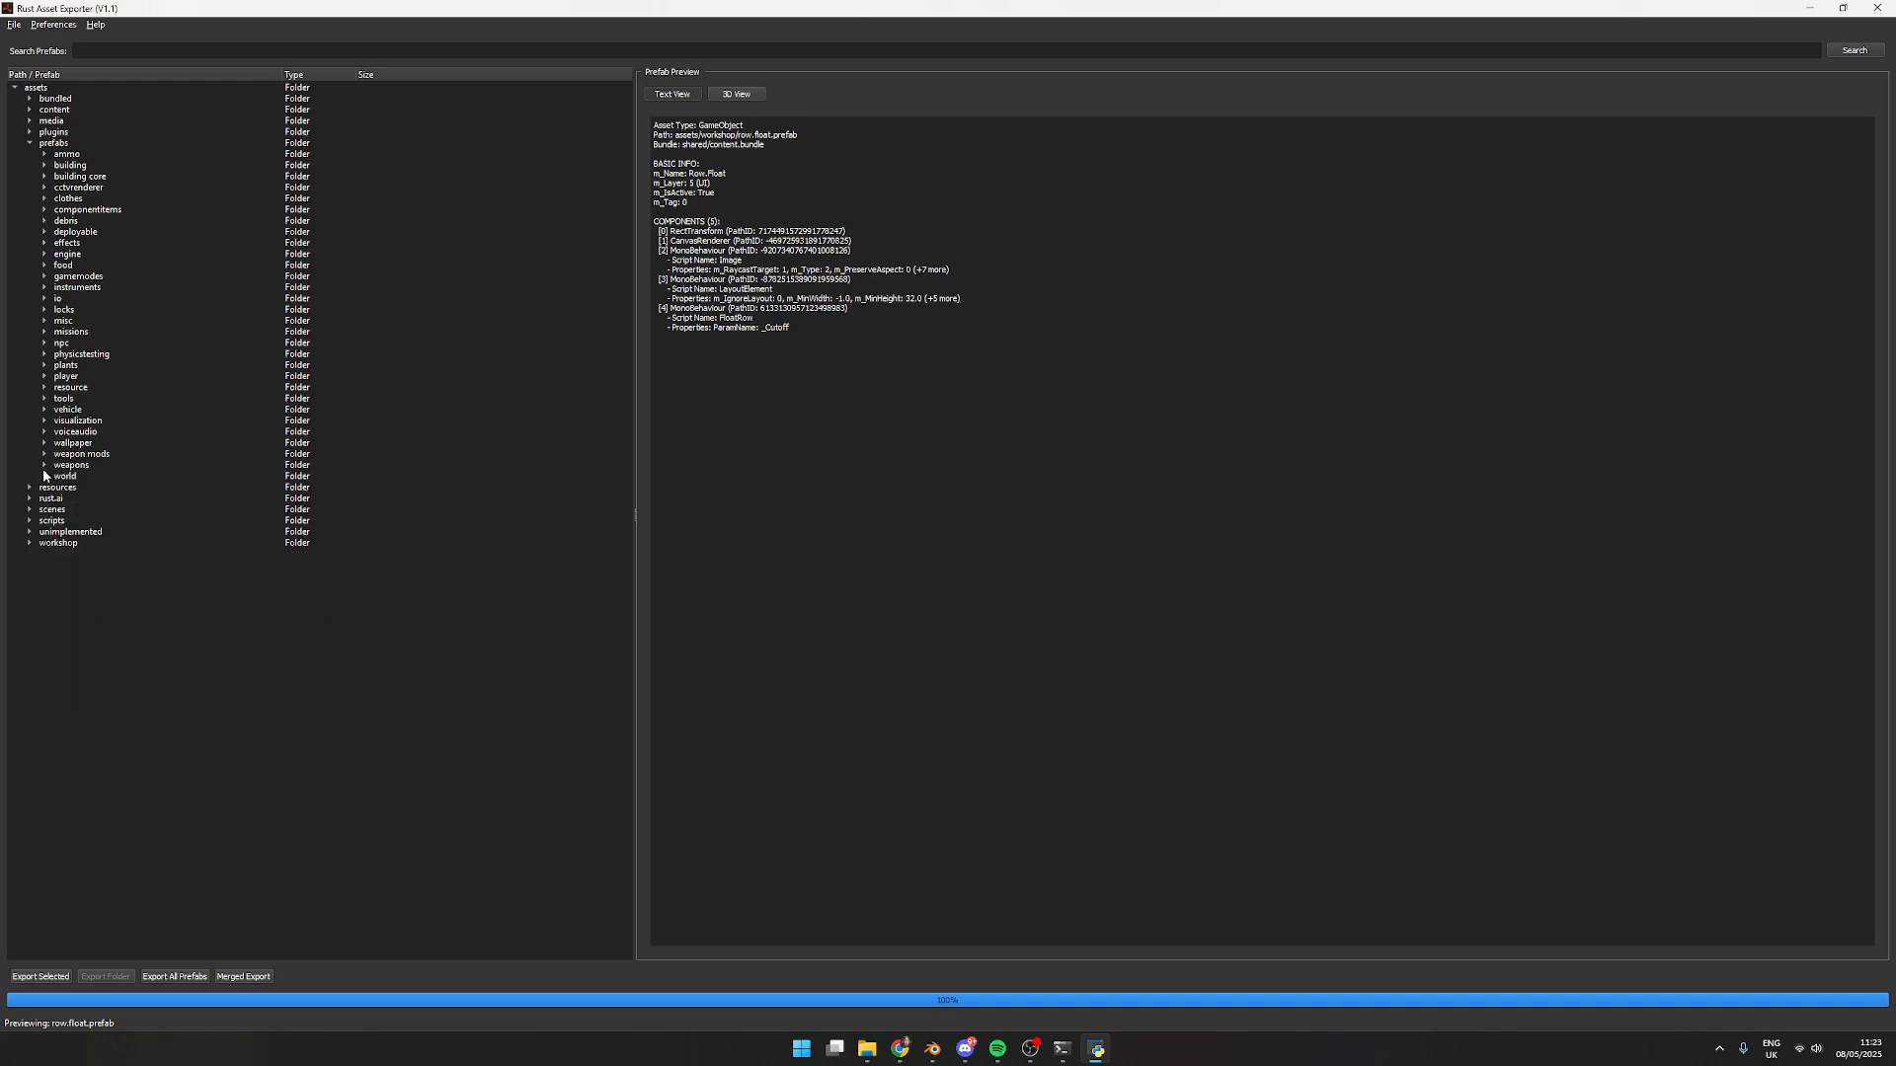
click(44, 465)
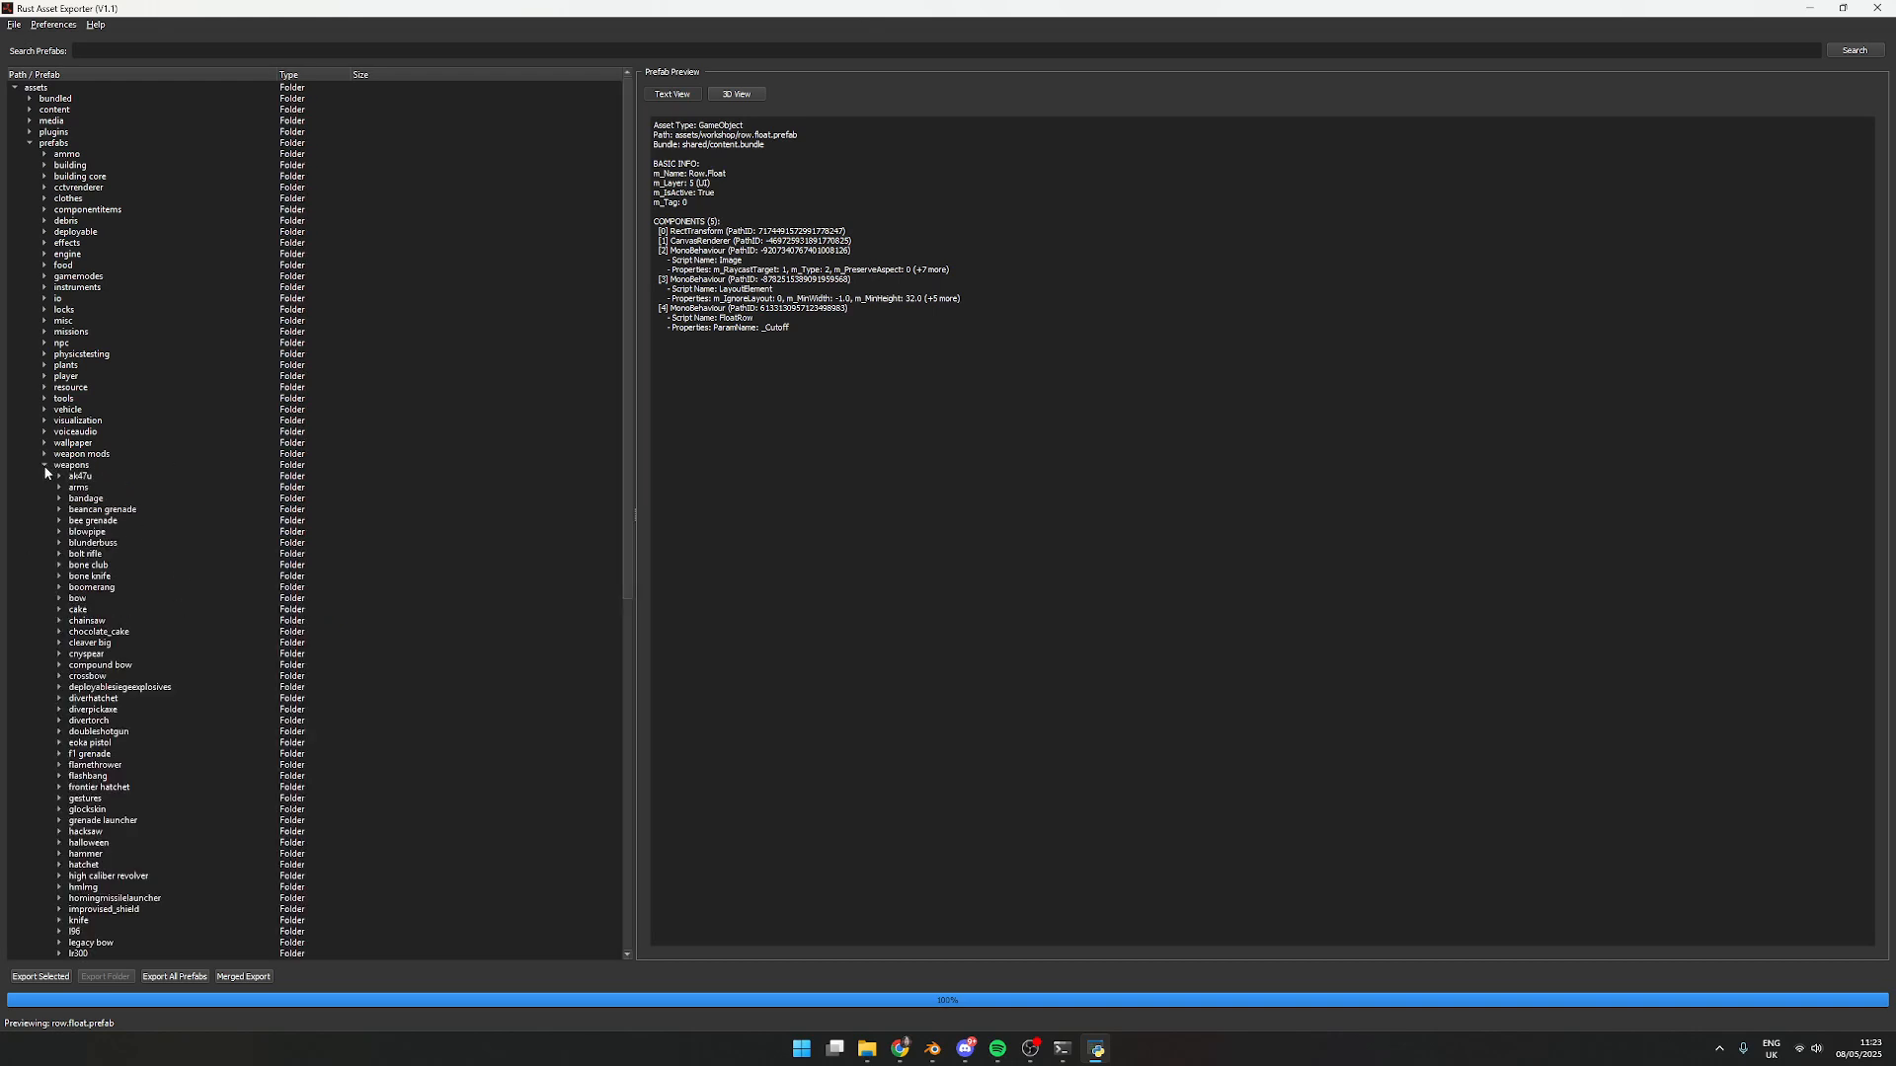
click(45, 465)
click(44, 409)
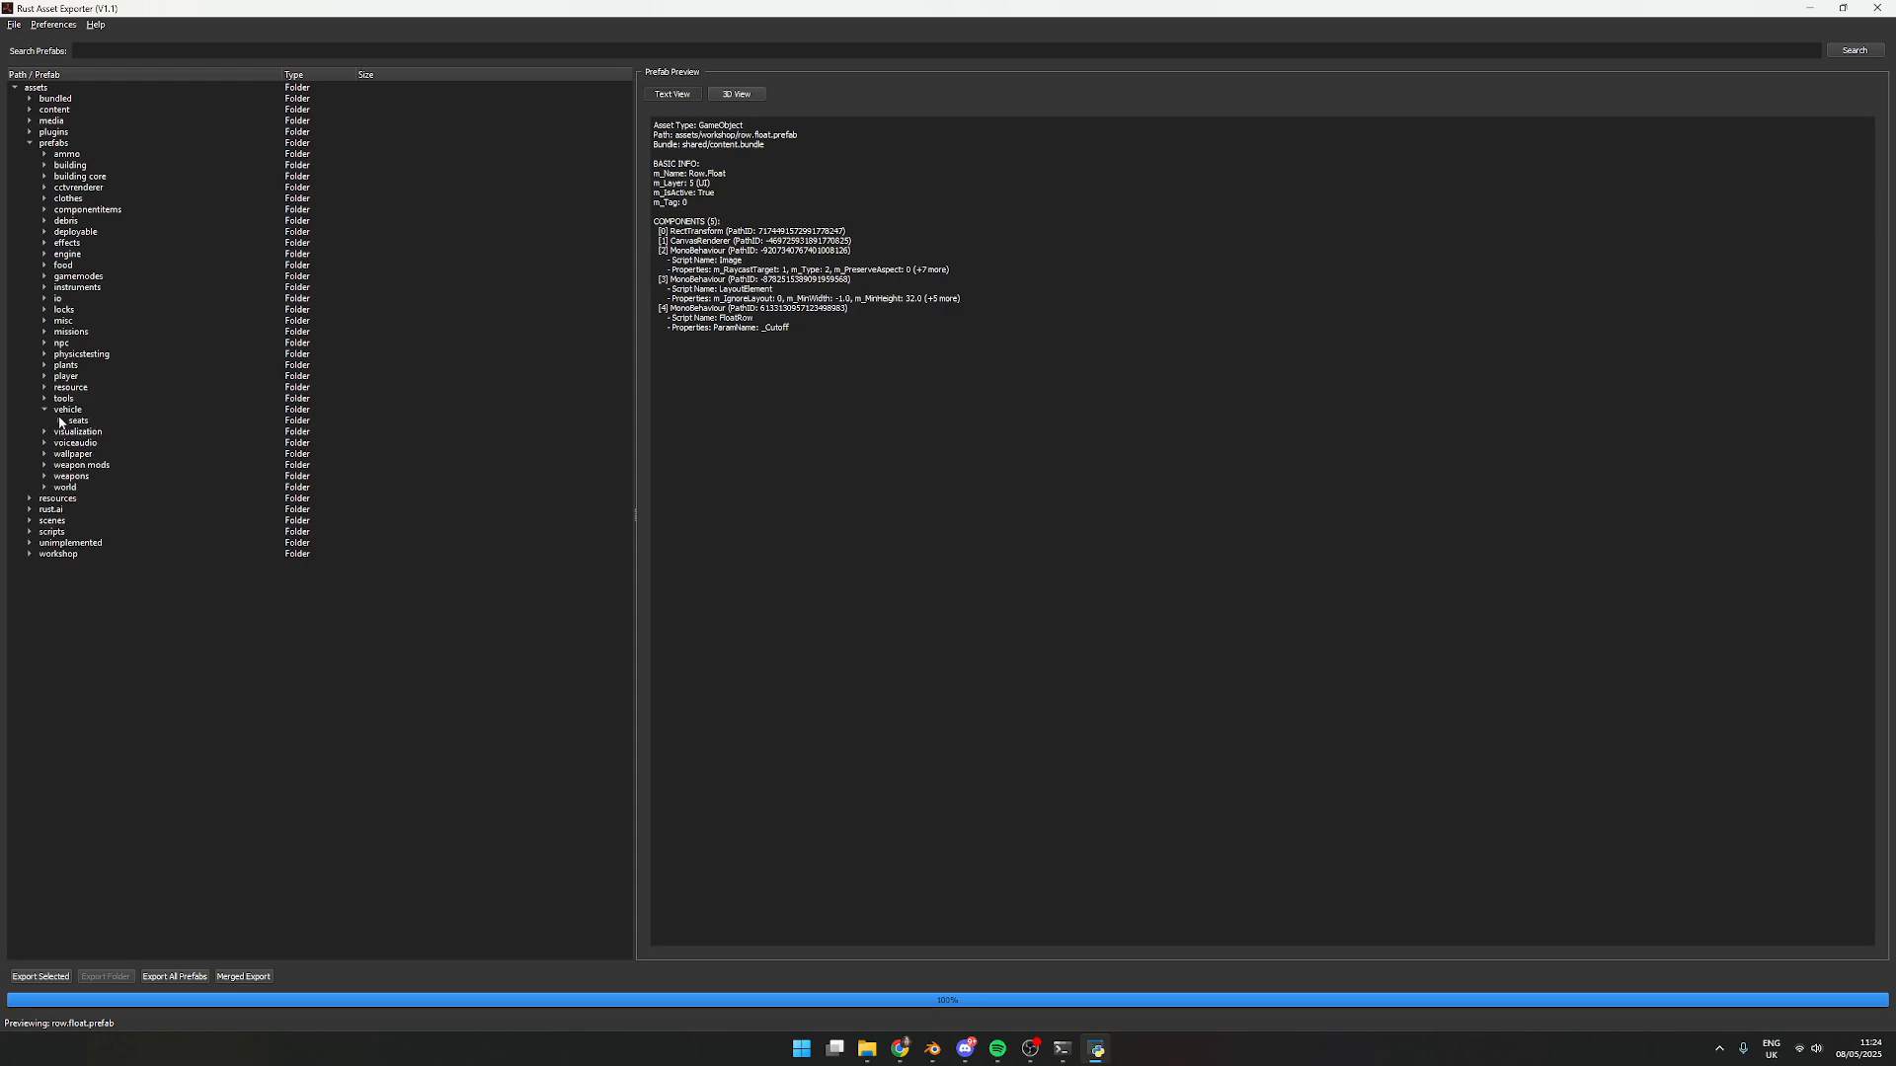
click(60, 421)
click(45, 409)
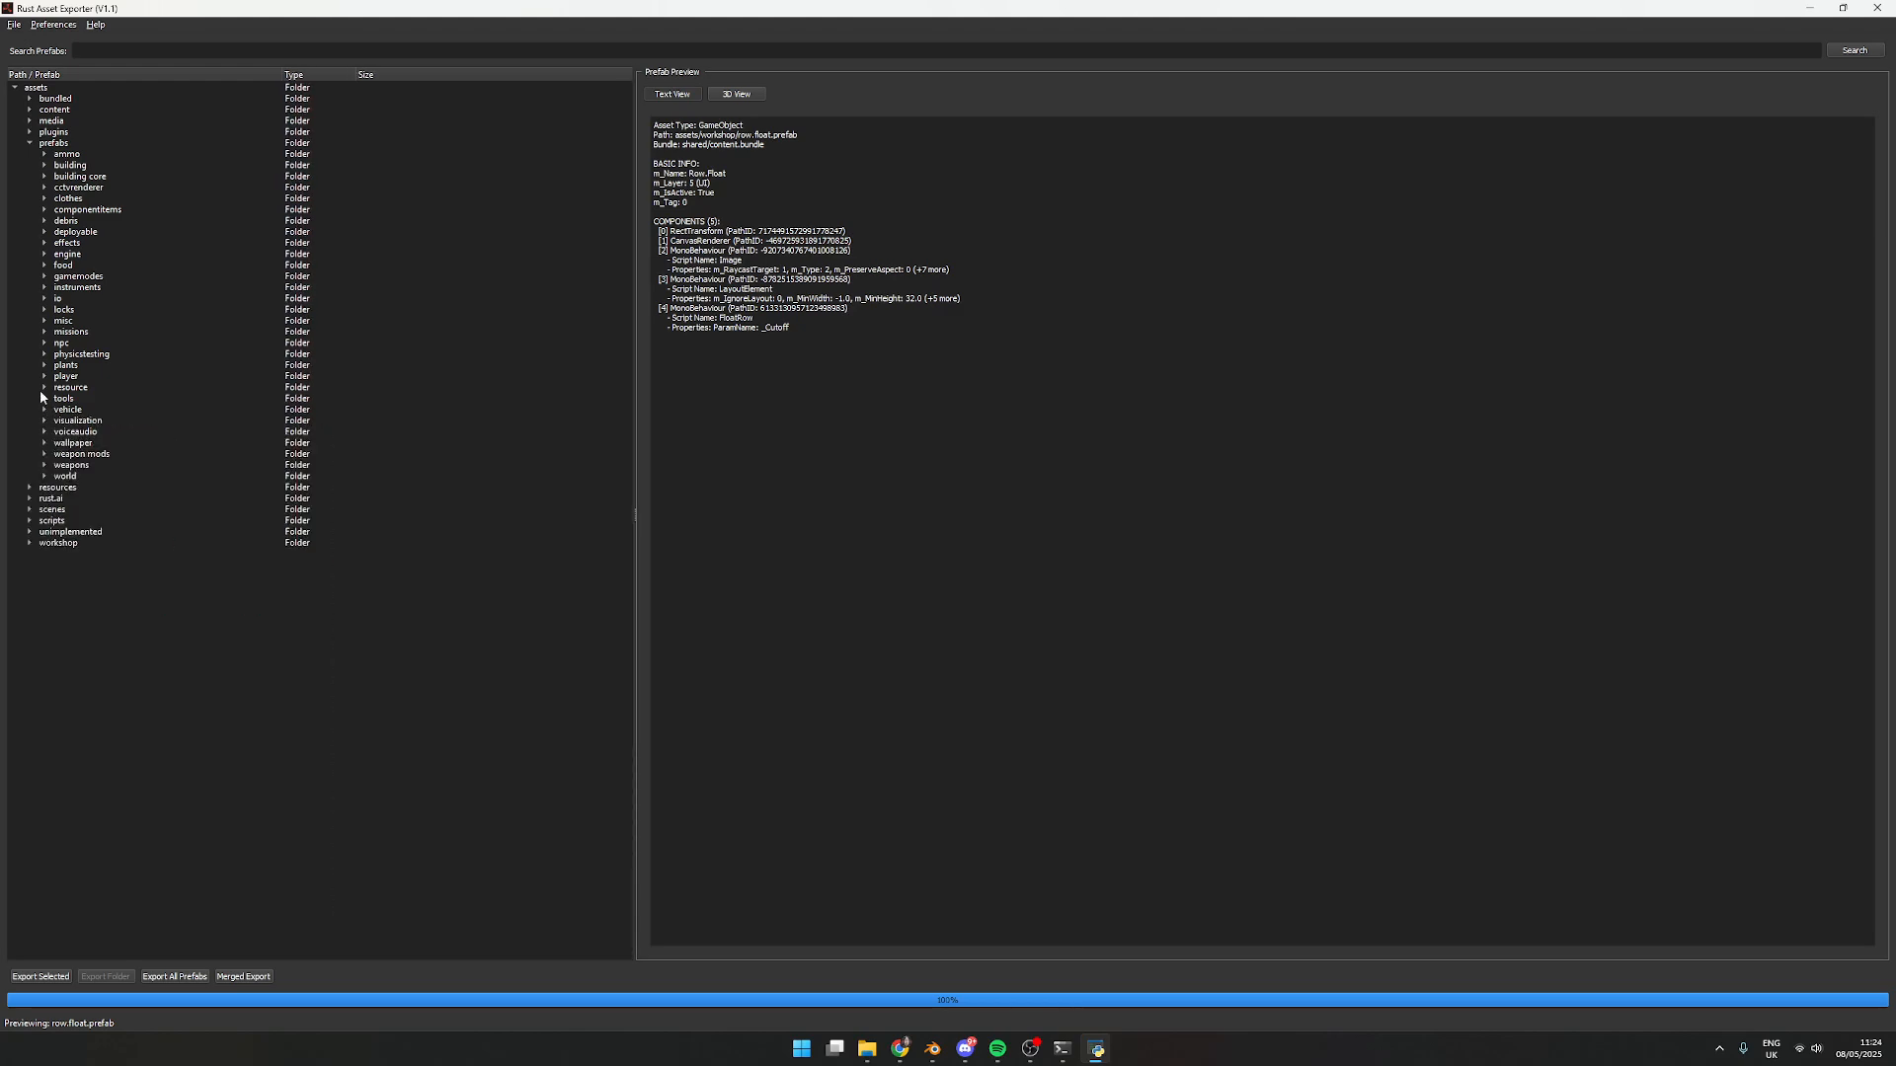
click(43, 398)
click(44, 398)
click(44, 373)
click(45, 374)
click(30, 143)
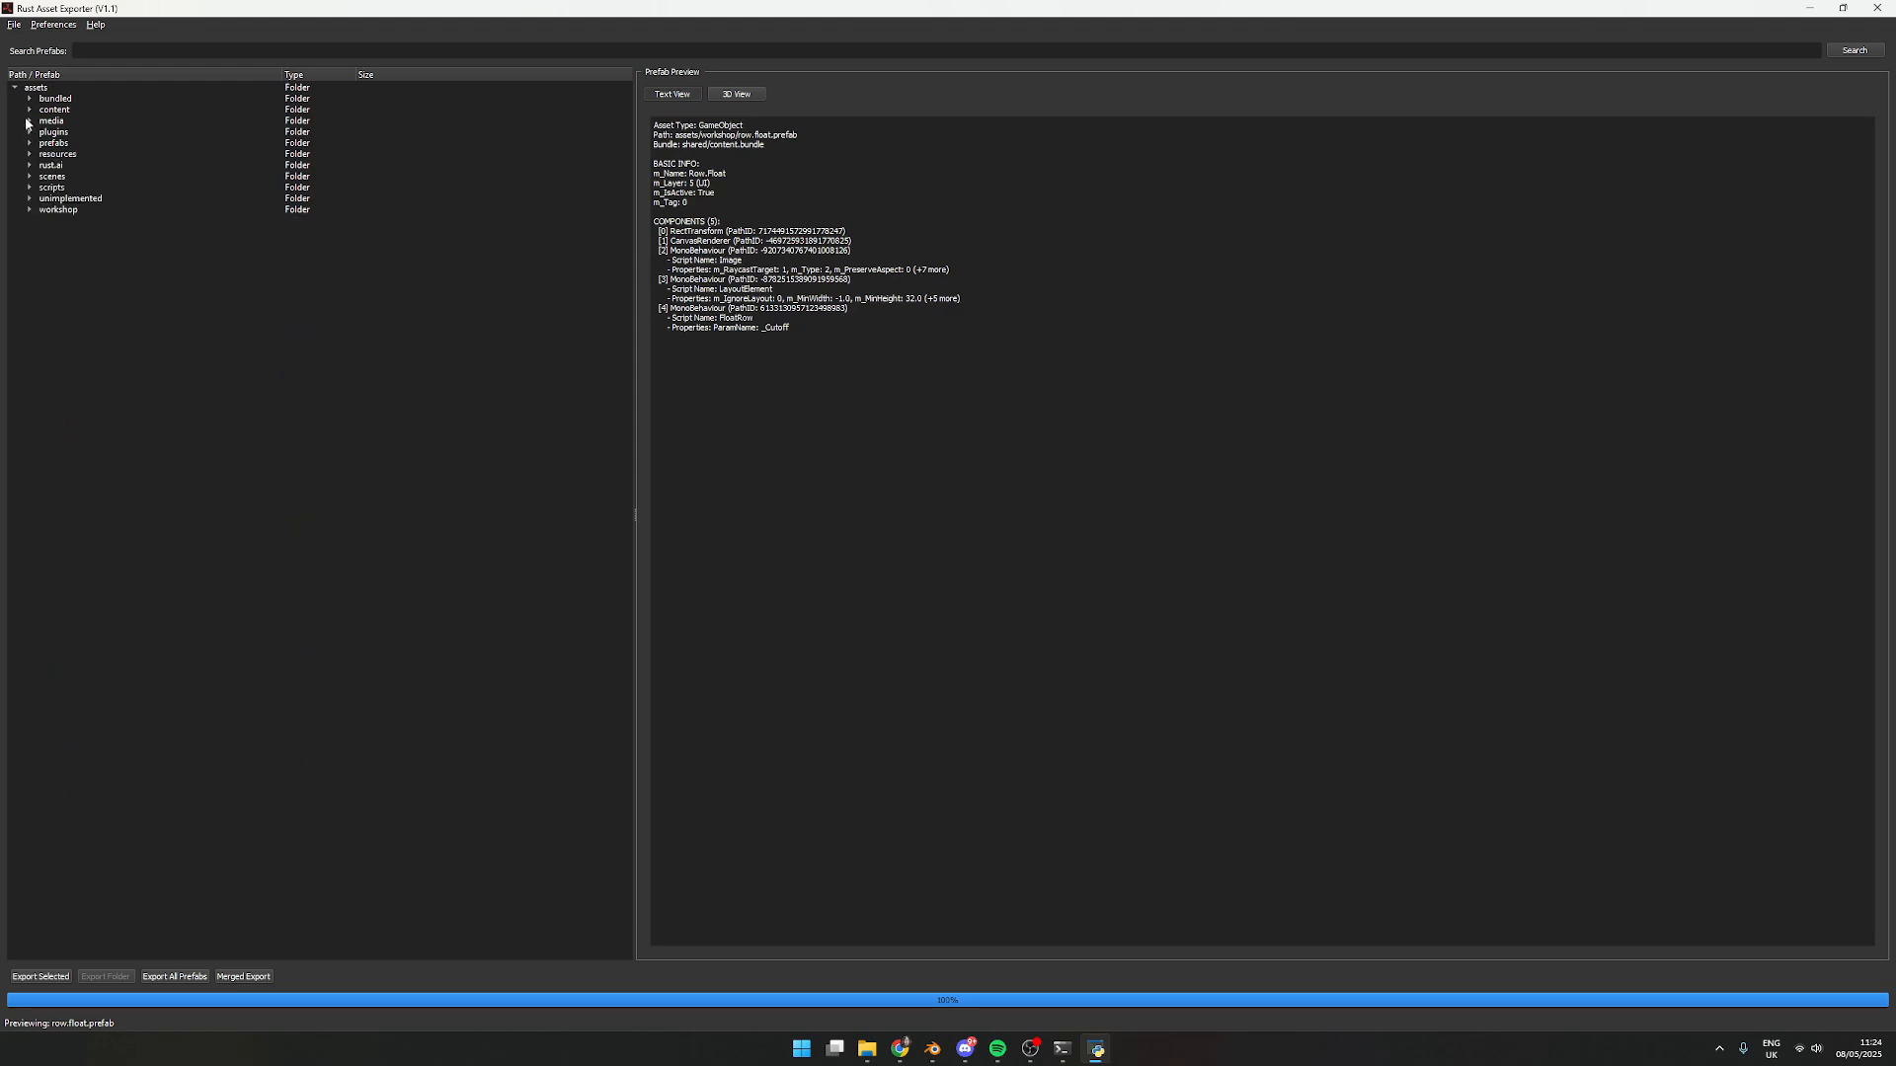
Look through the bundled/prefabs and content folders, and list the subfolders of assets/prefabs again
click(30, 98)
click(45, 110)
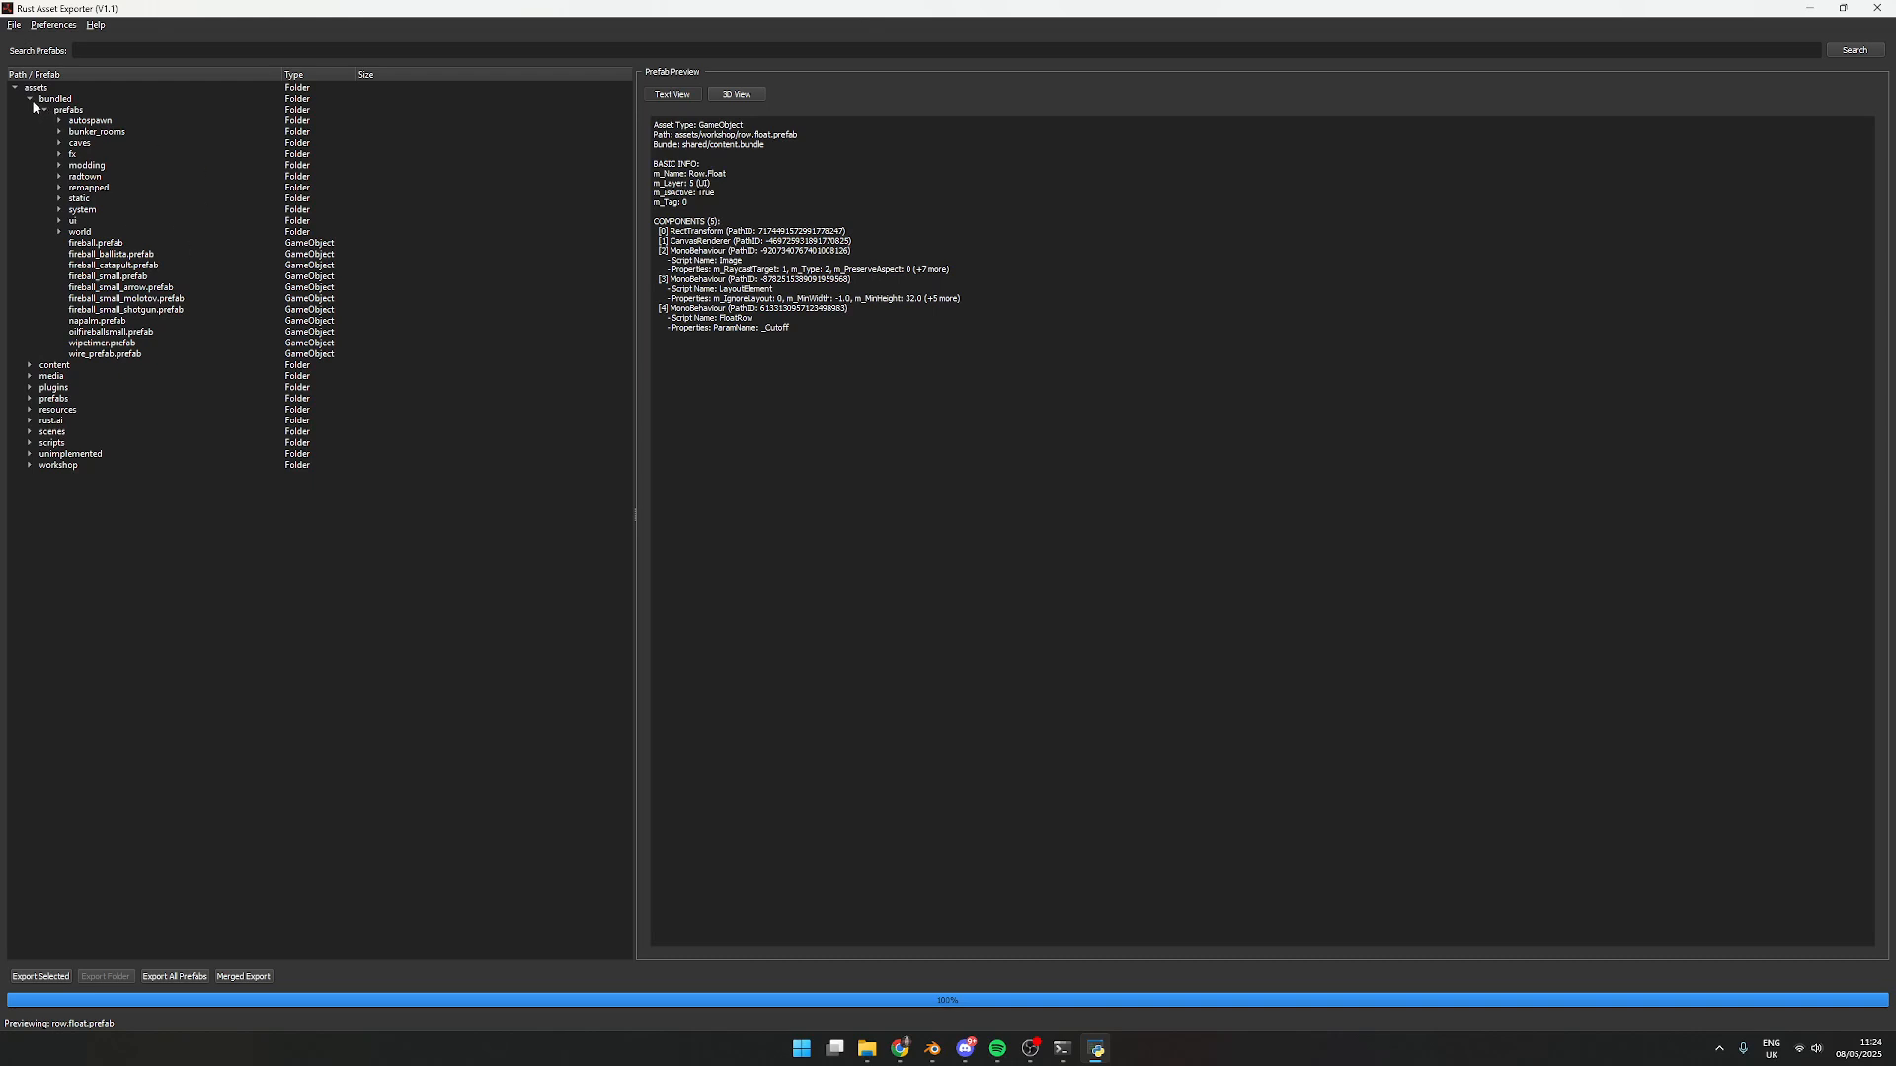
click(29, 99)
click(30, 109)
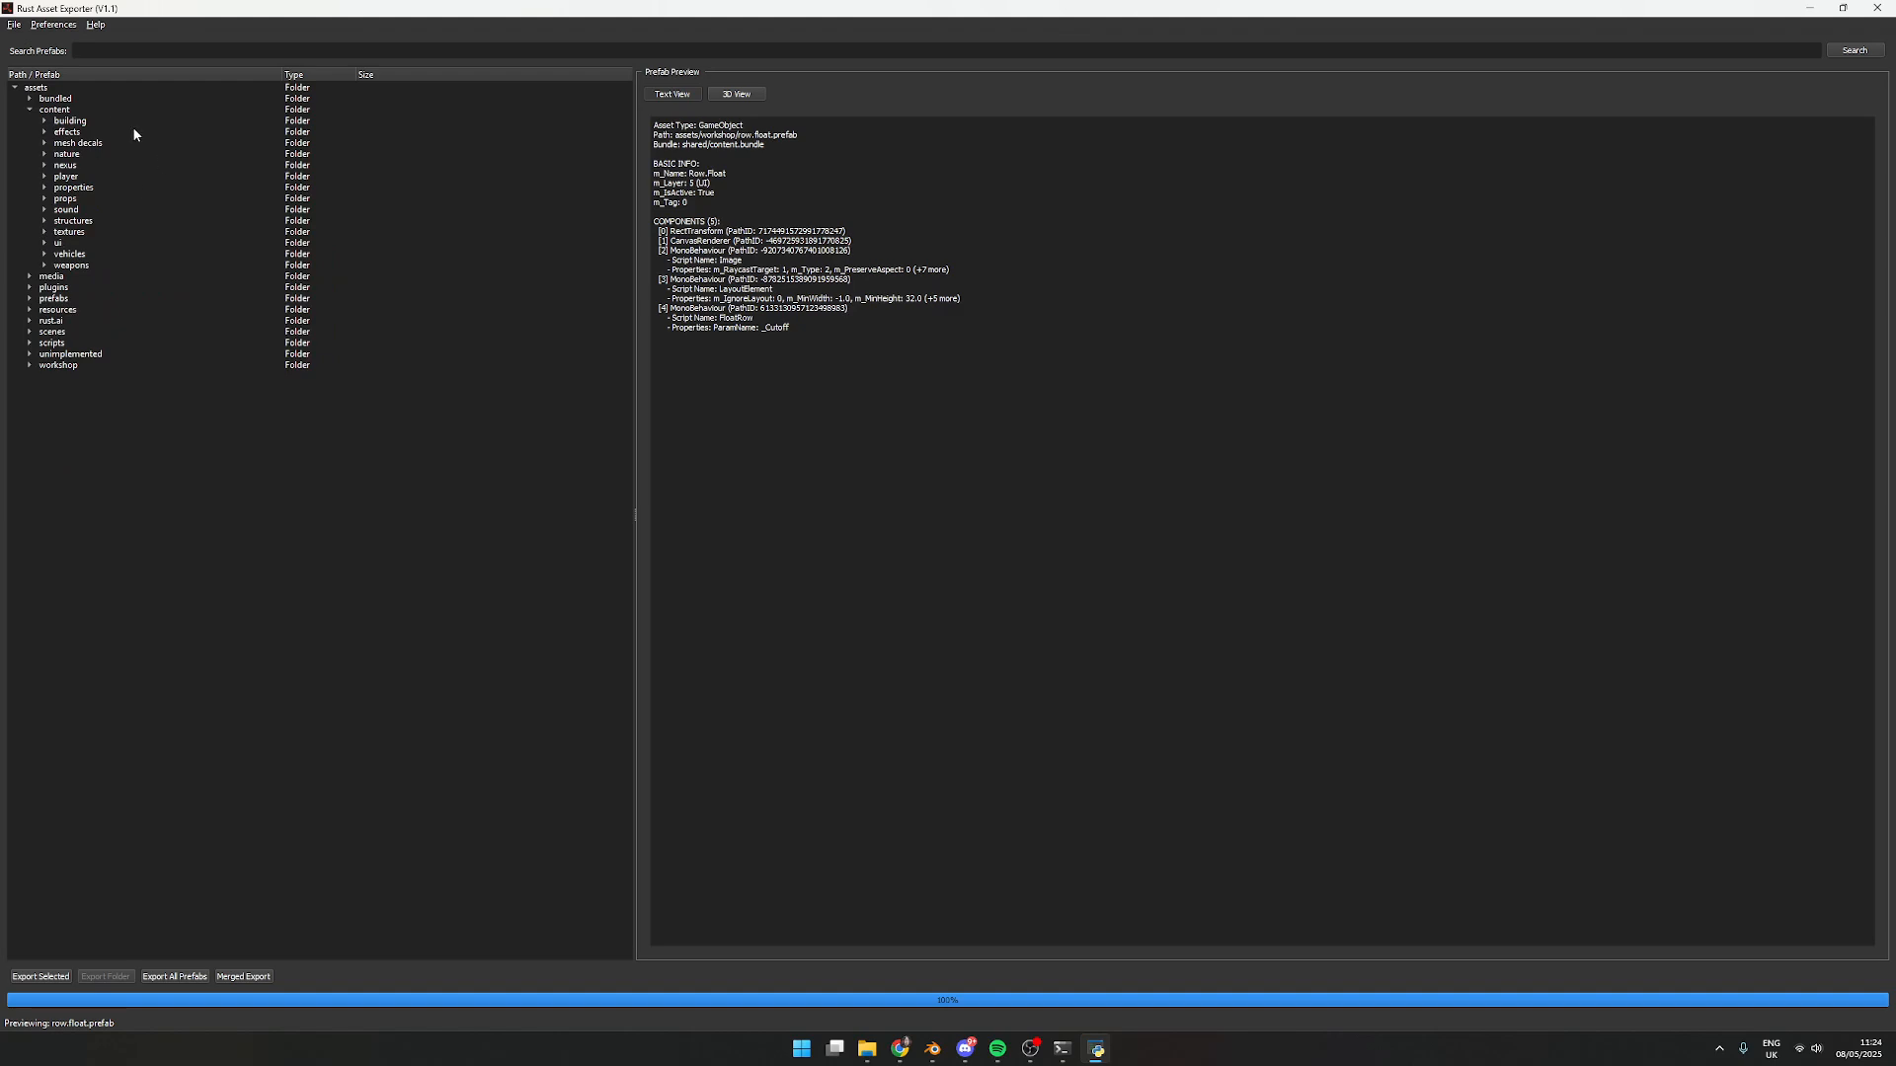
click(28, 110)
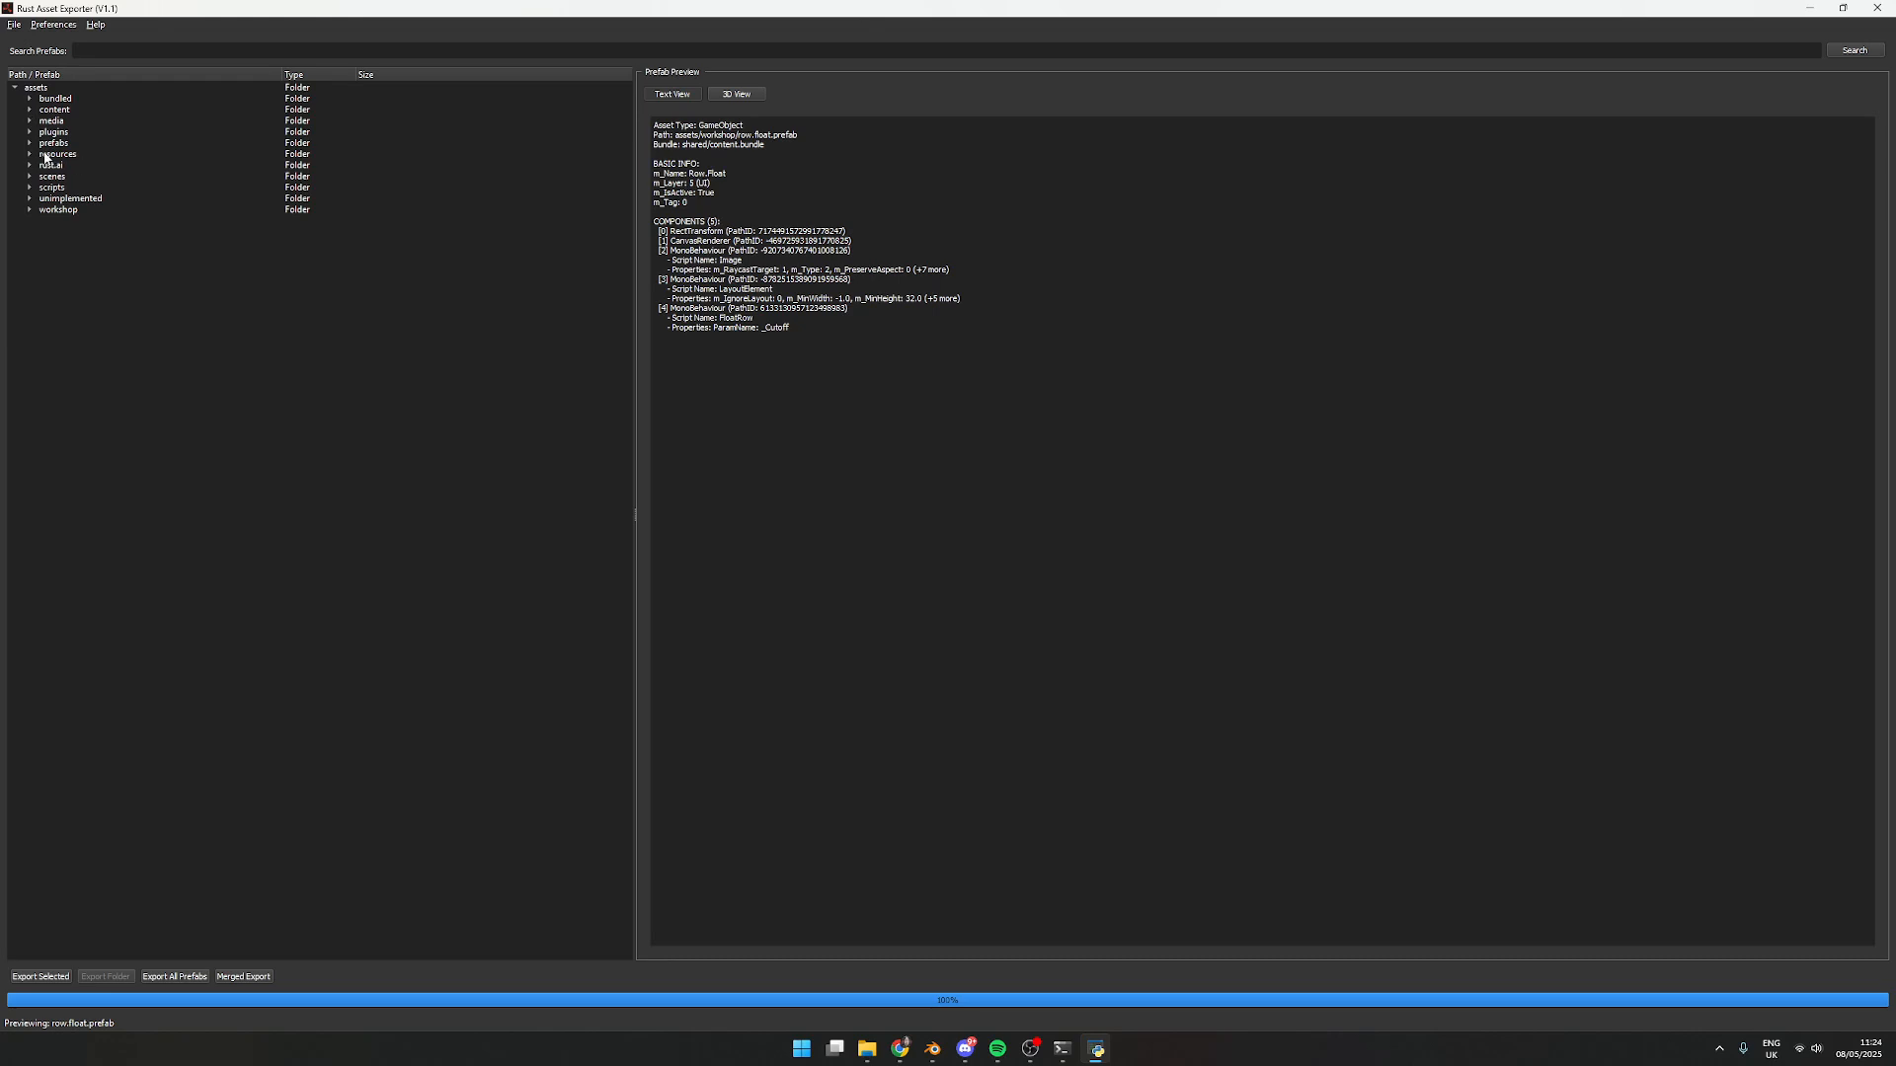
click(30, 144)
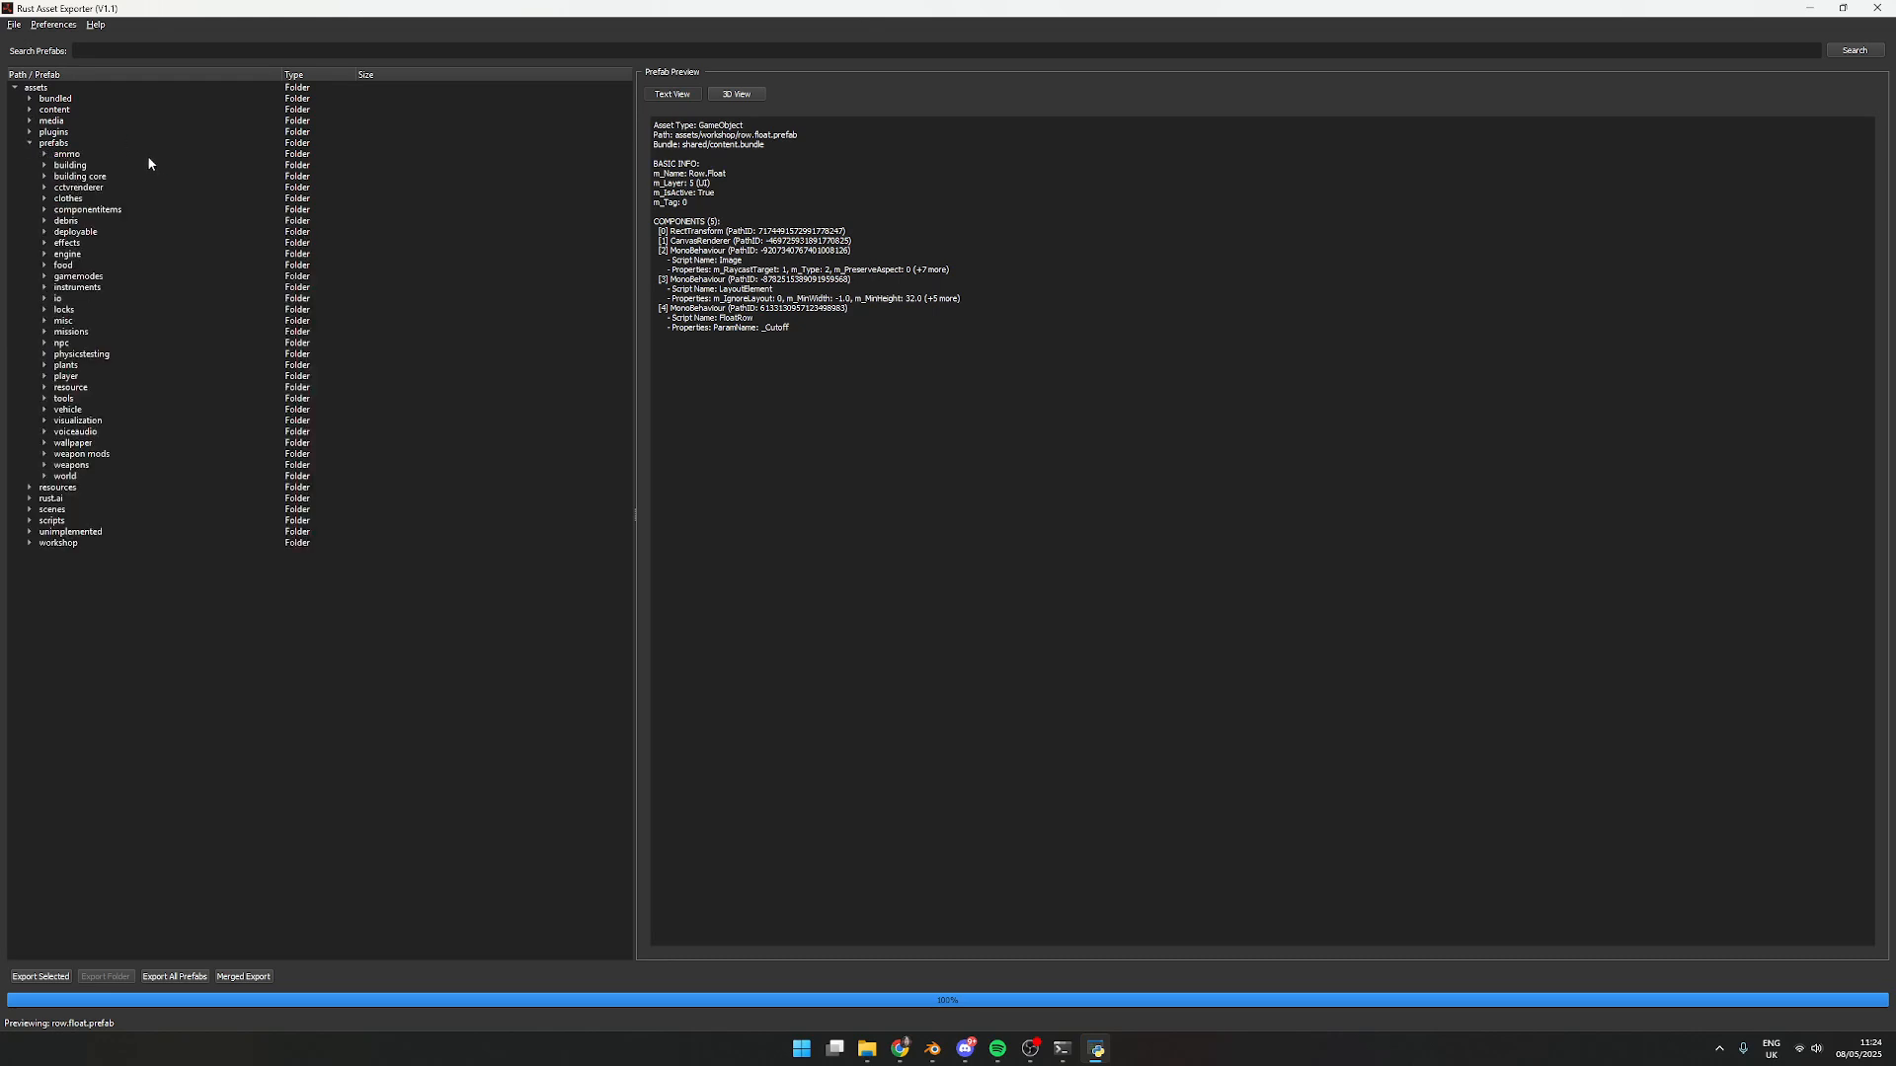
Show chicken.prefab from rust.ai/agents/chicken in the 3D view, examine the model from different angles, and collapse the rust.ai folder
click(30, 499)
click(45, 510)
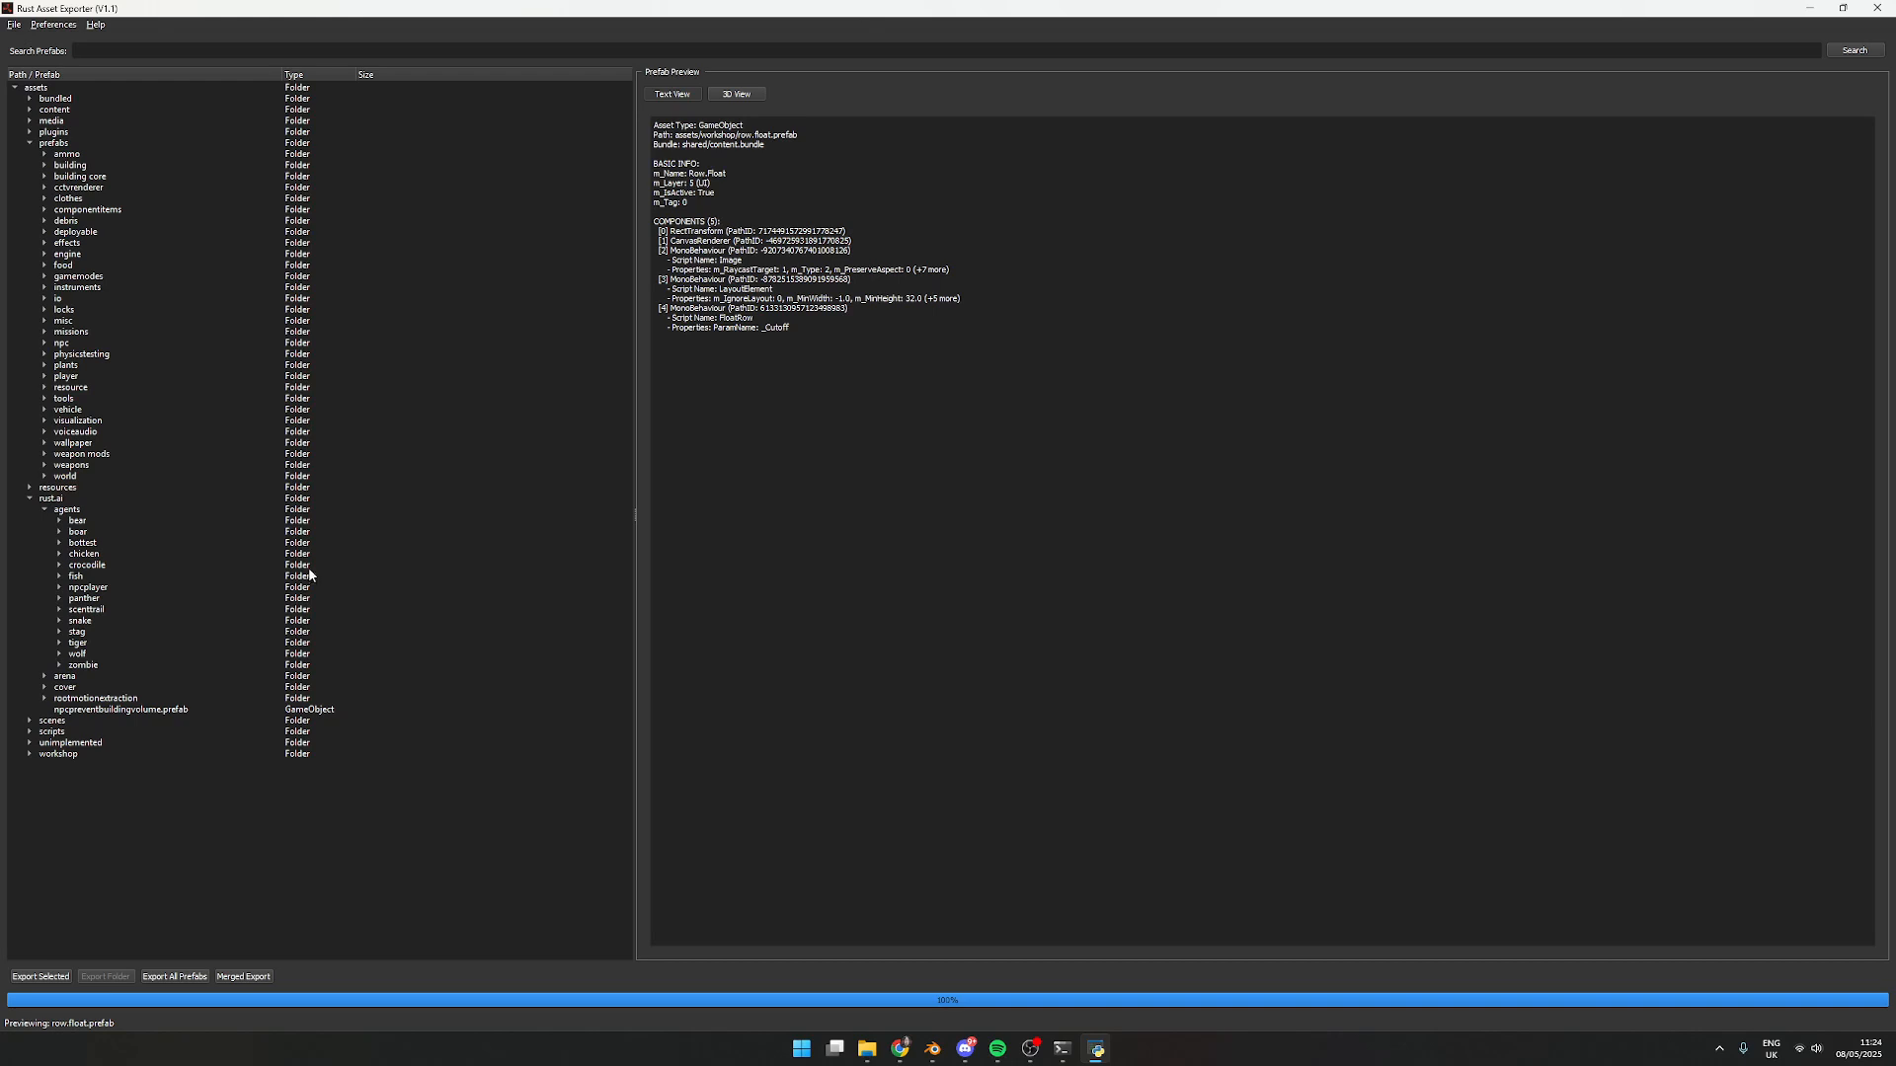
click(59, 554)
click(126, 599)
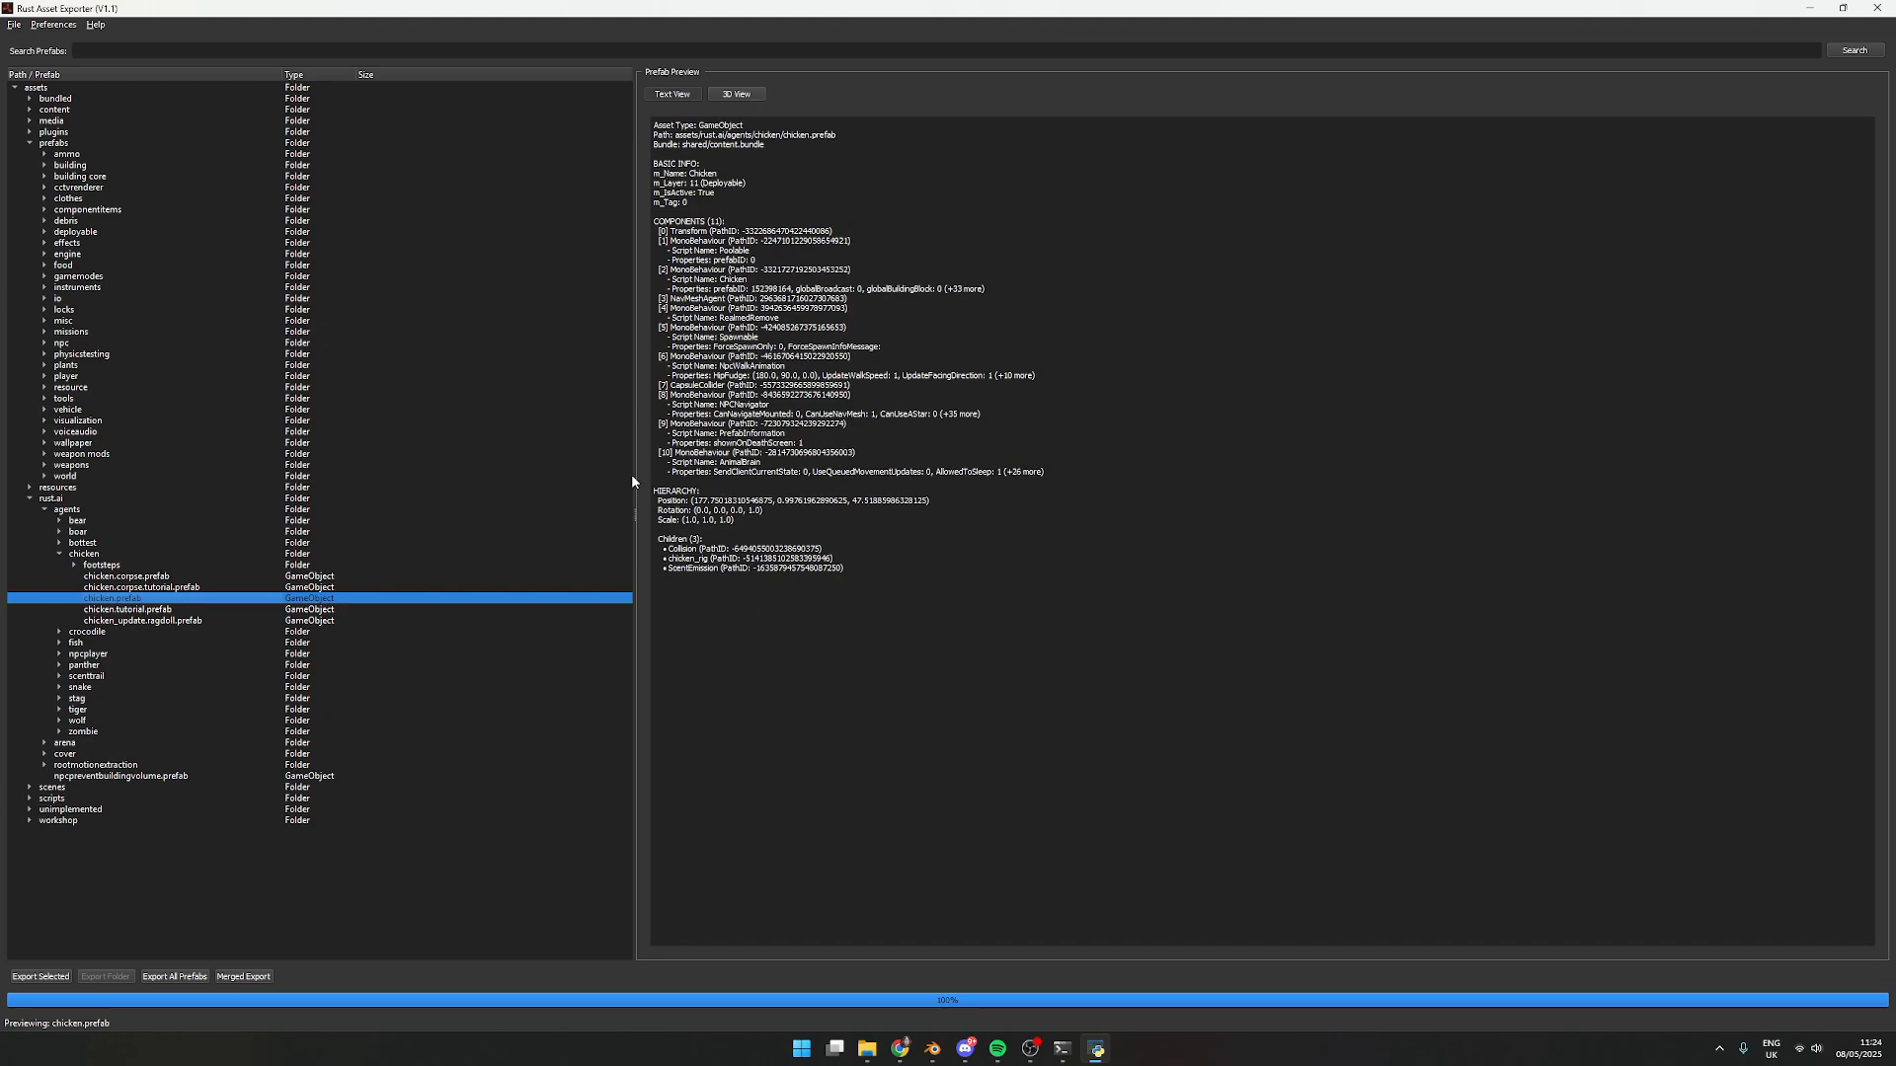
click(737, 93)
drag(1397, 418, 1155, 468)
click(60, 554)
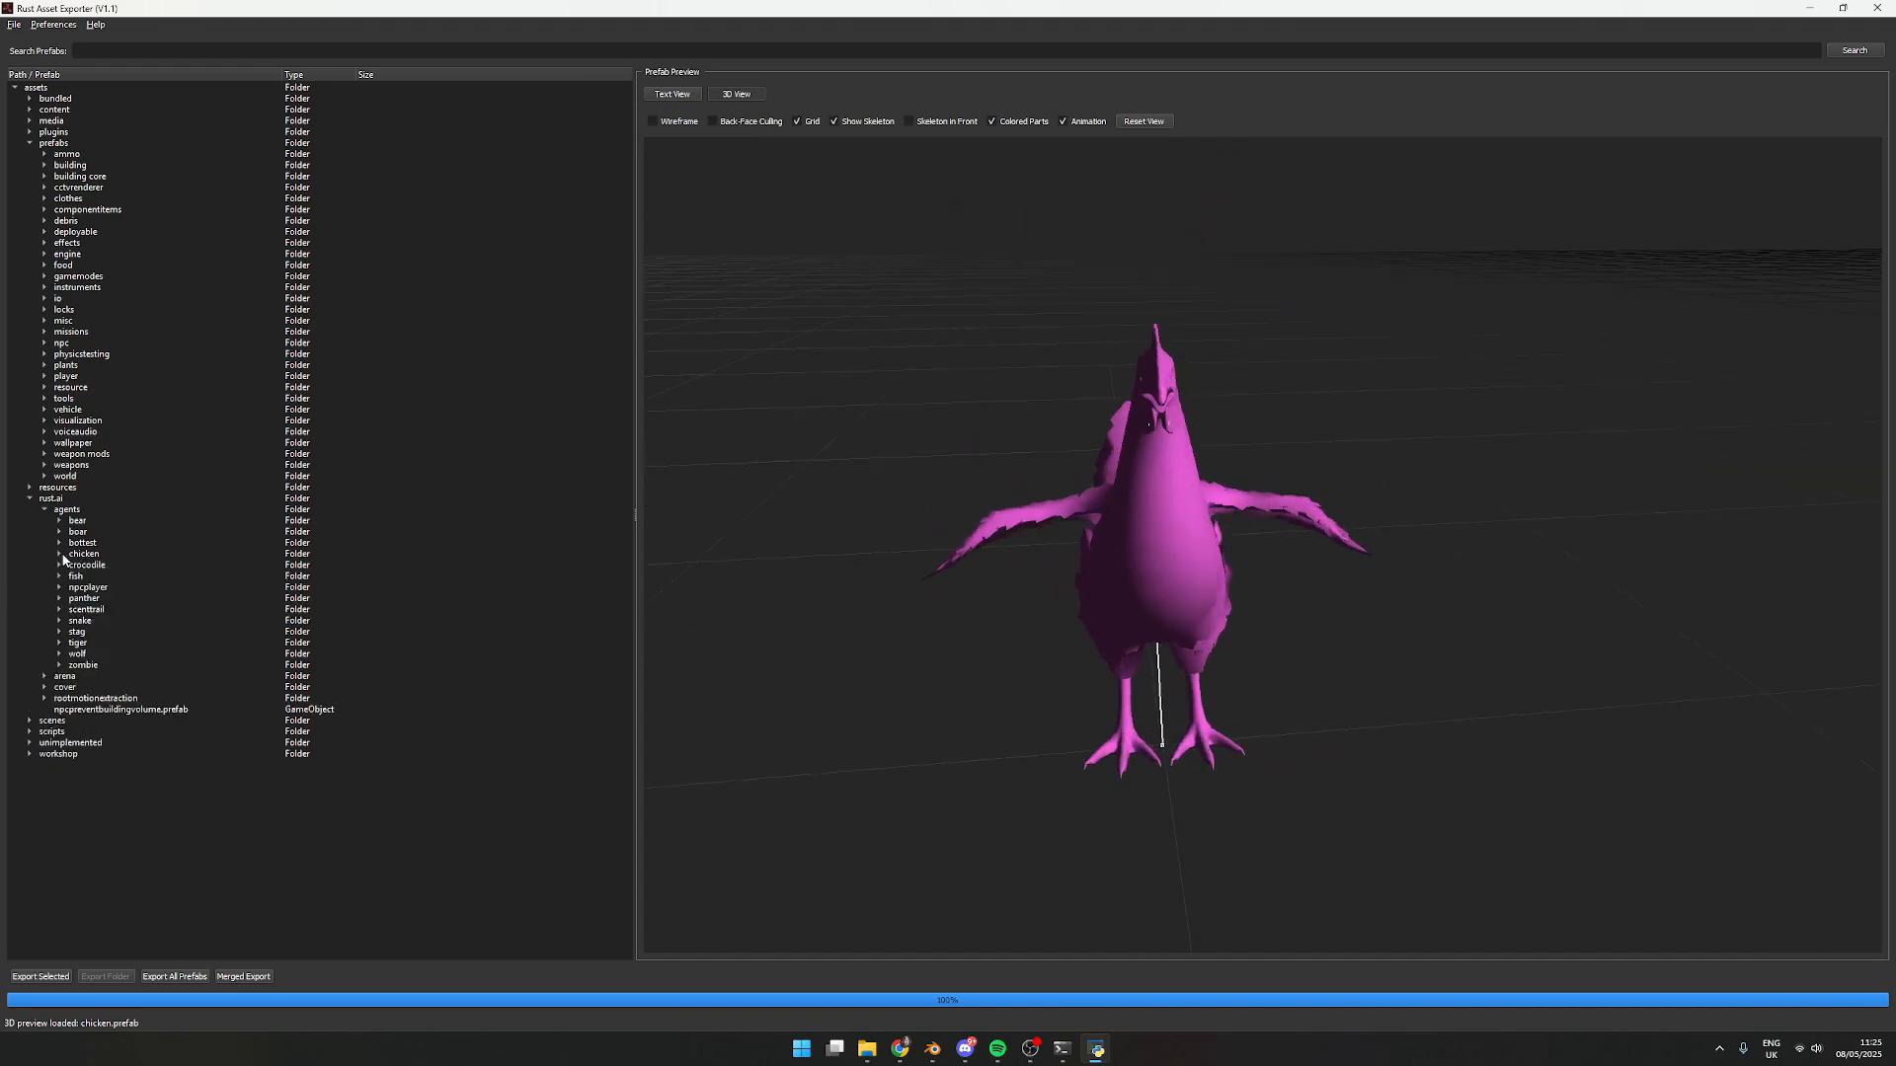
click(30, 498)
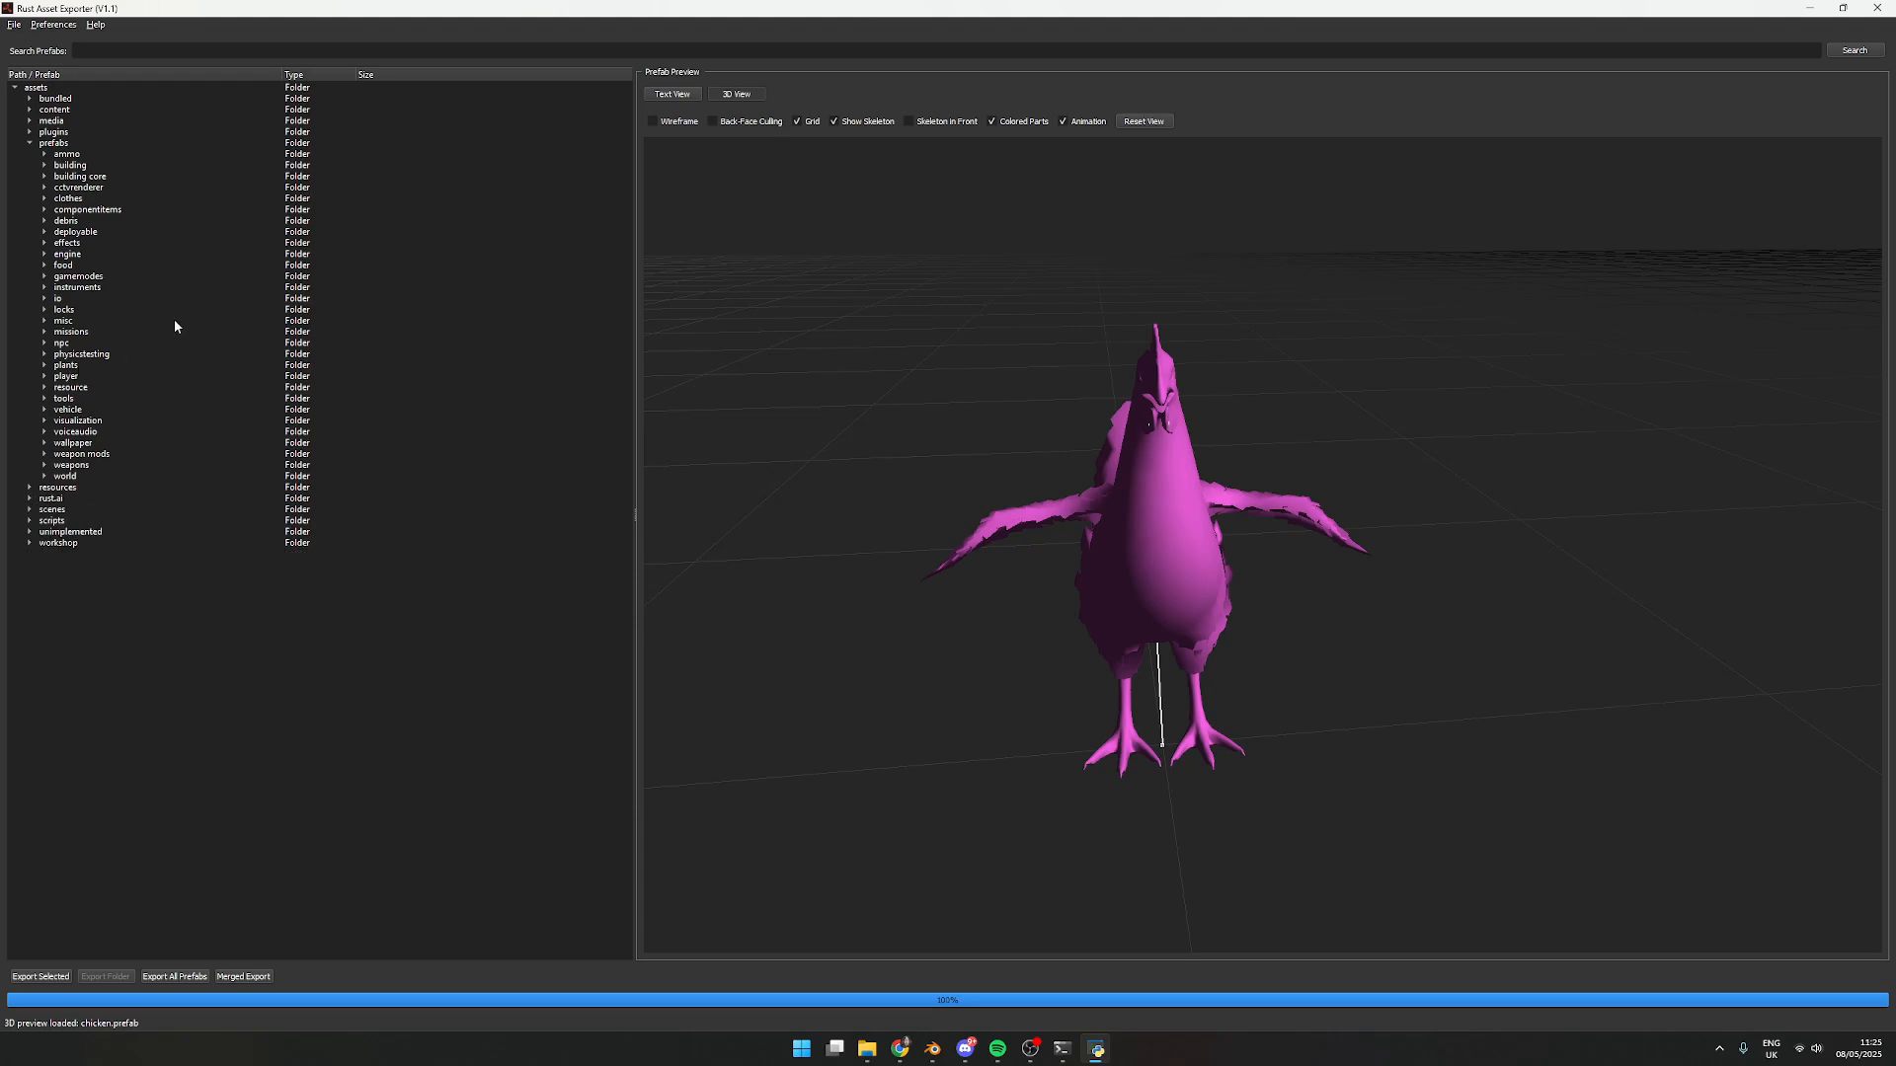
drag(1287, 559, 1104, 569)
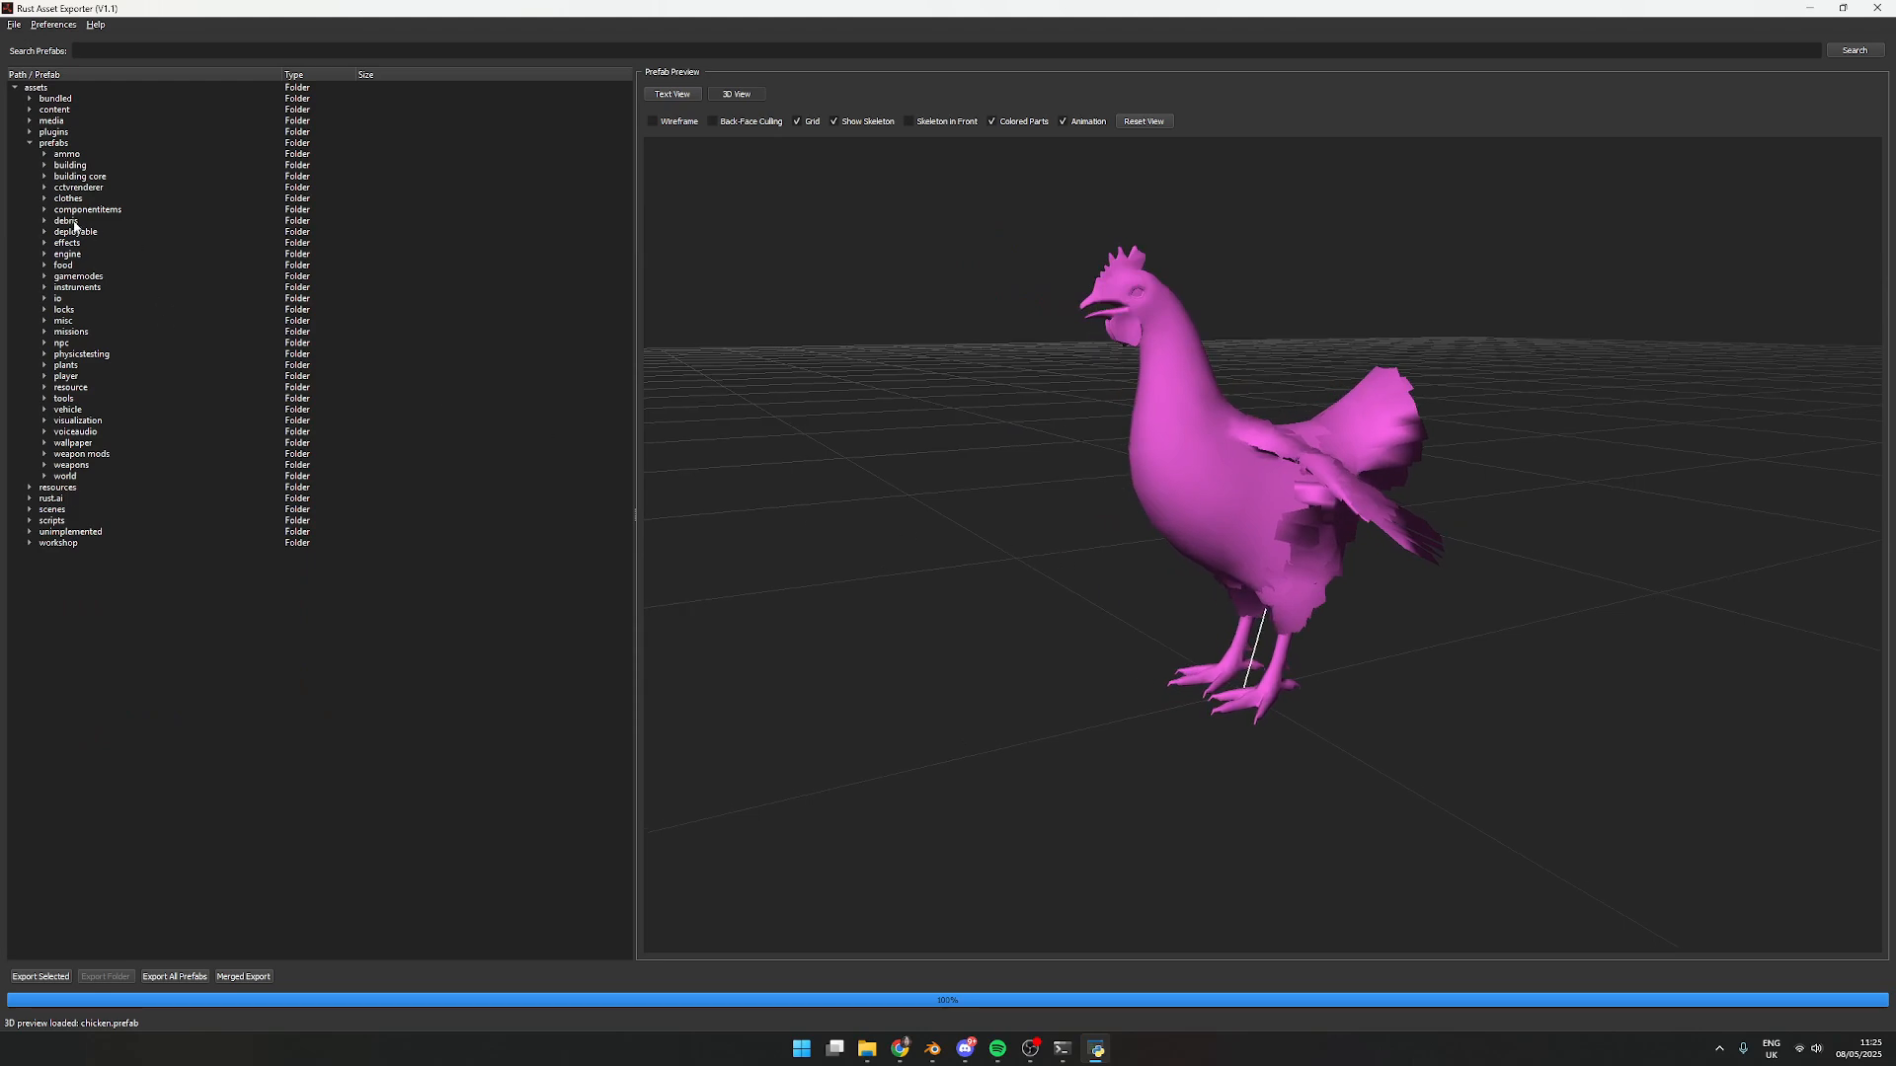
Preview ak47u.entity.prefab from prefabs/weapons/ak47u in 3D
click(45, 465)
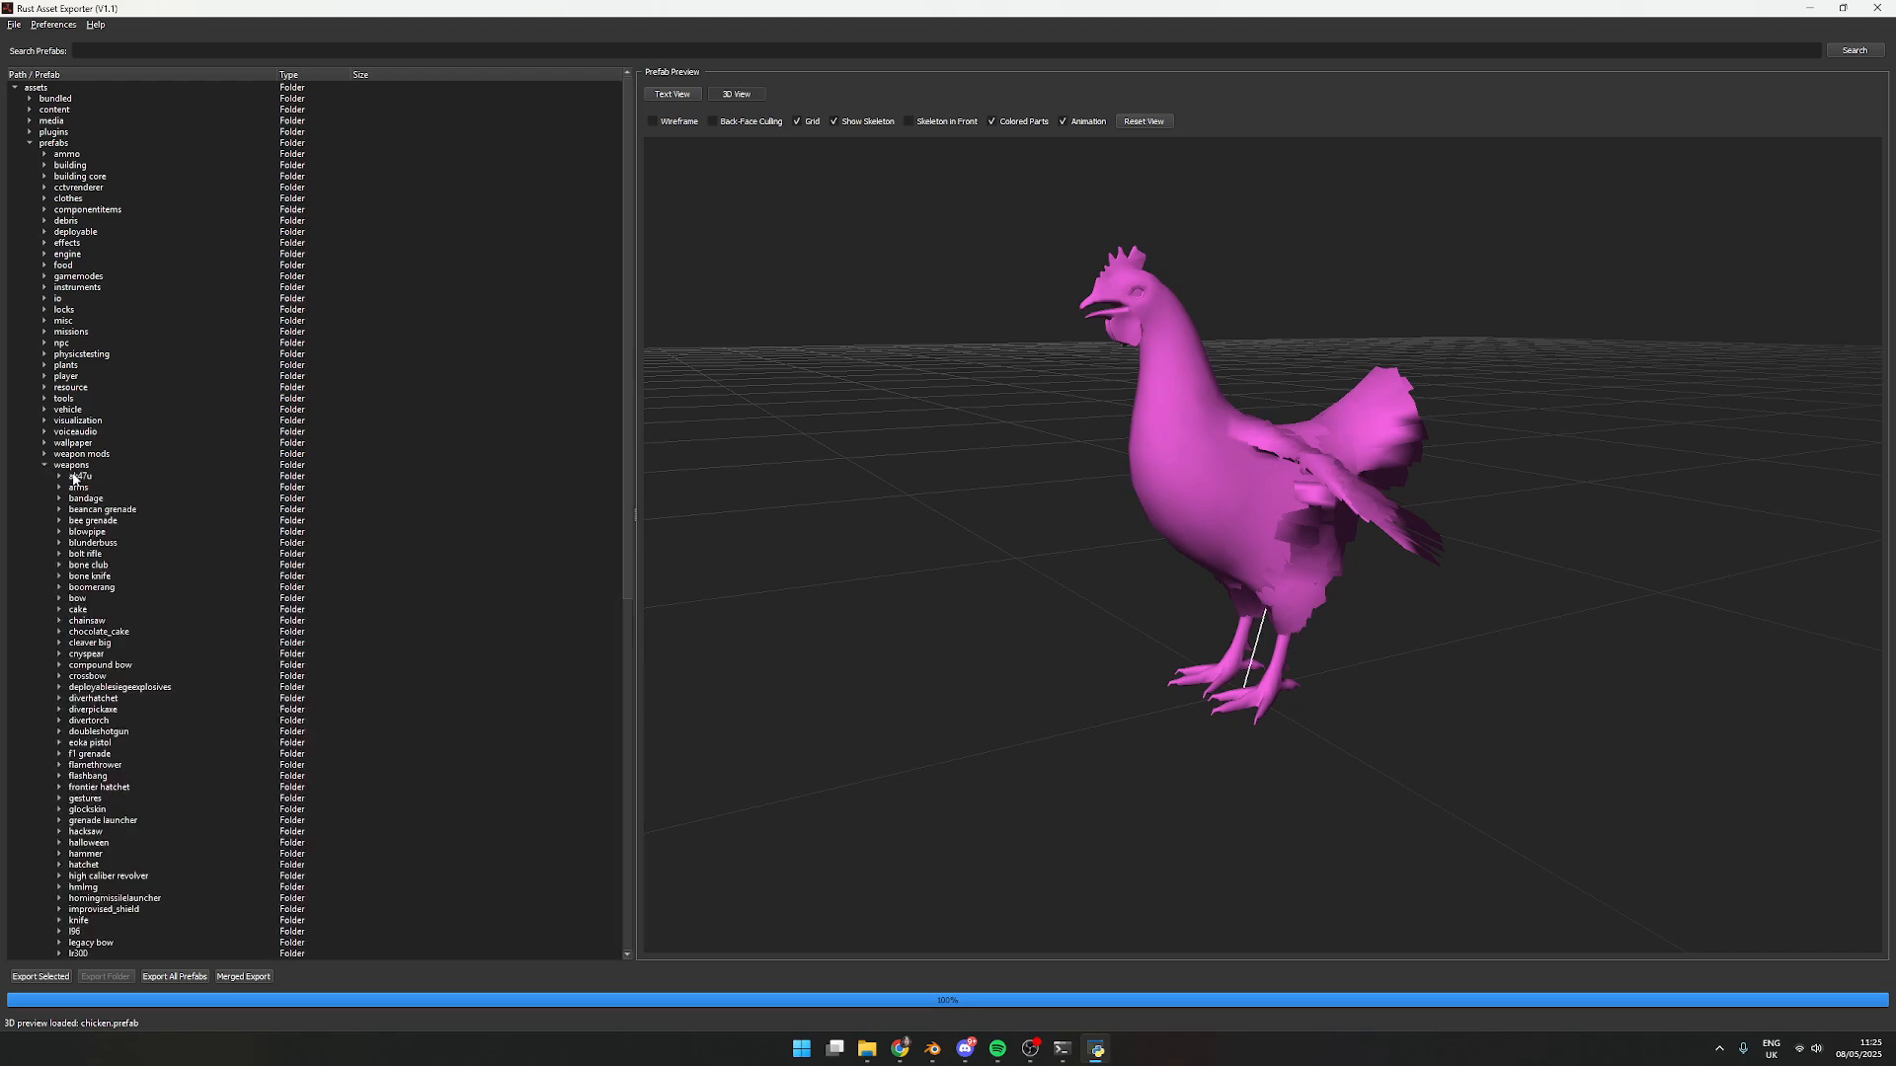
click(61, 477)
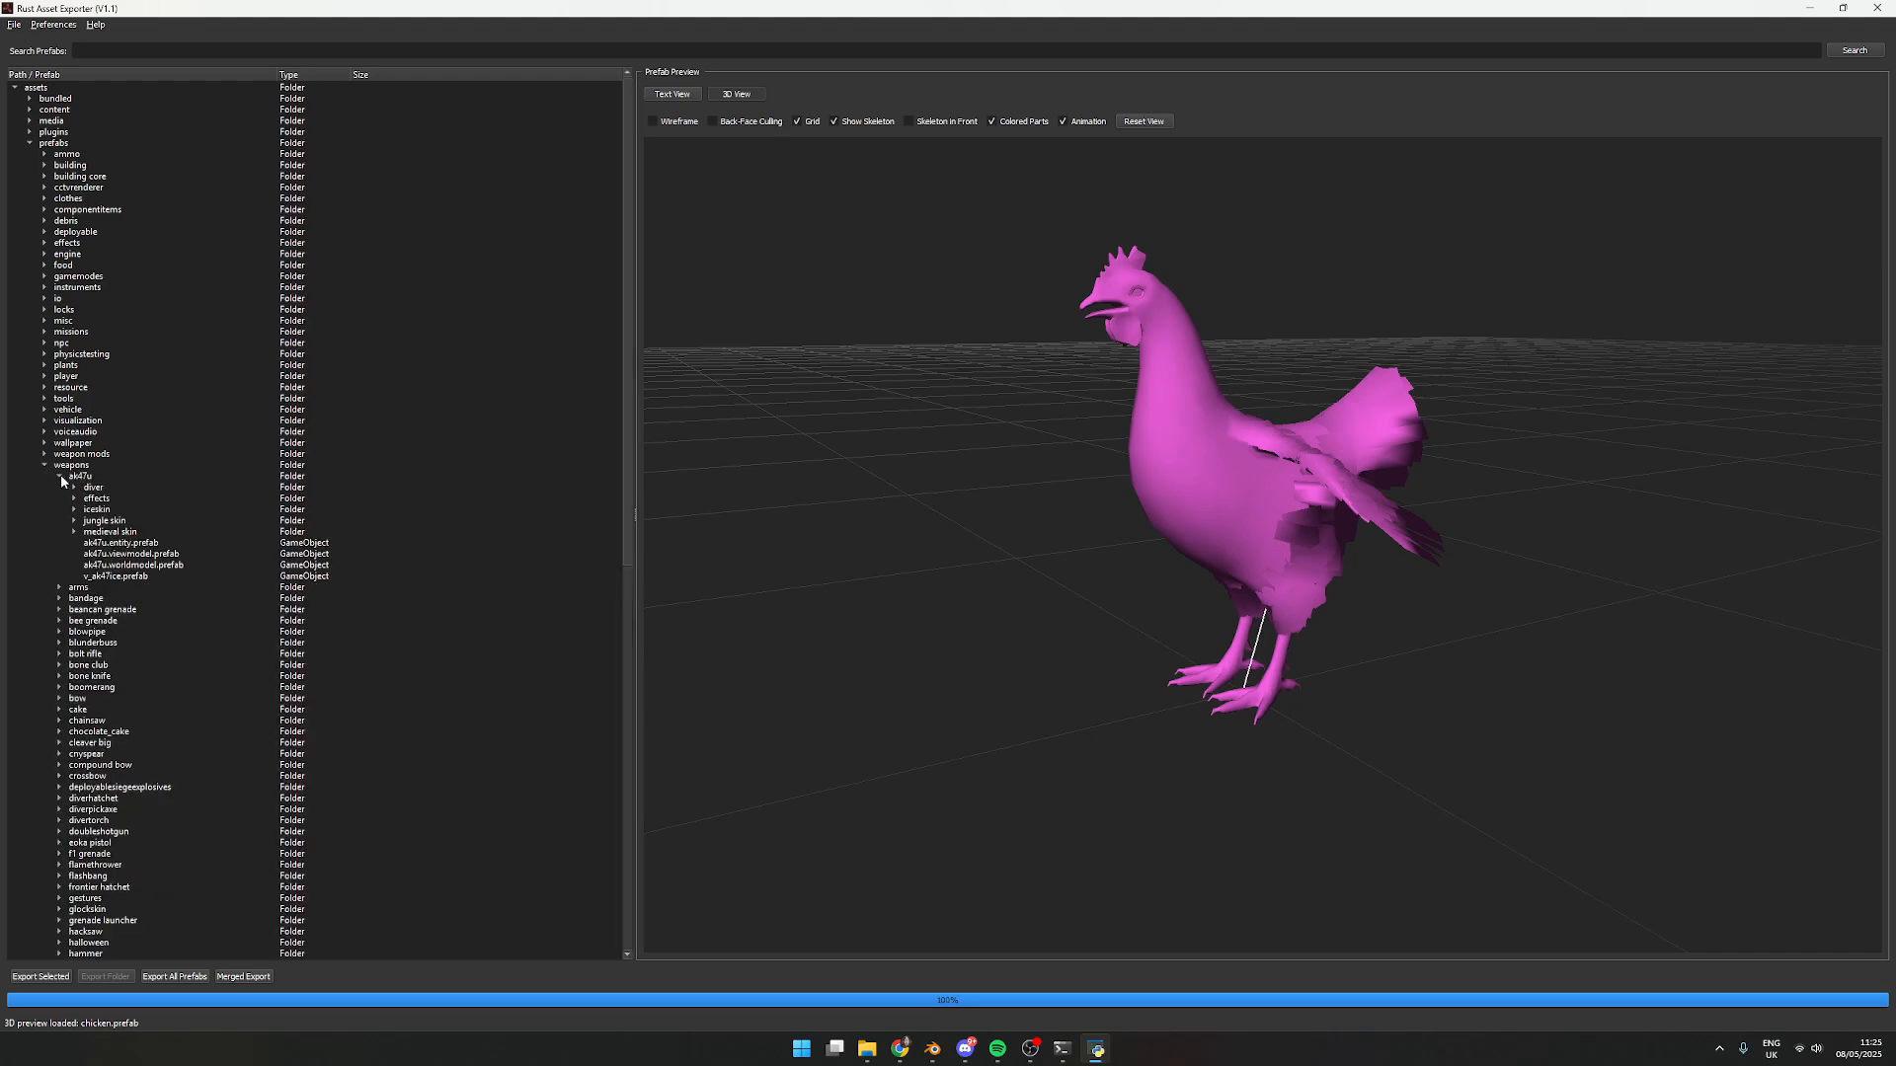
click(148, 544)
middle_drag(1461, 531, 1424, 532)
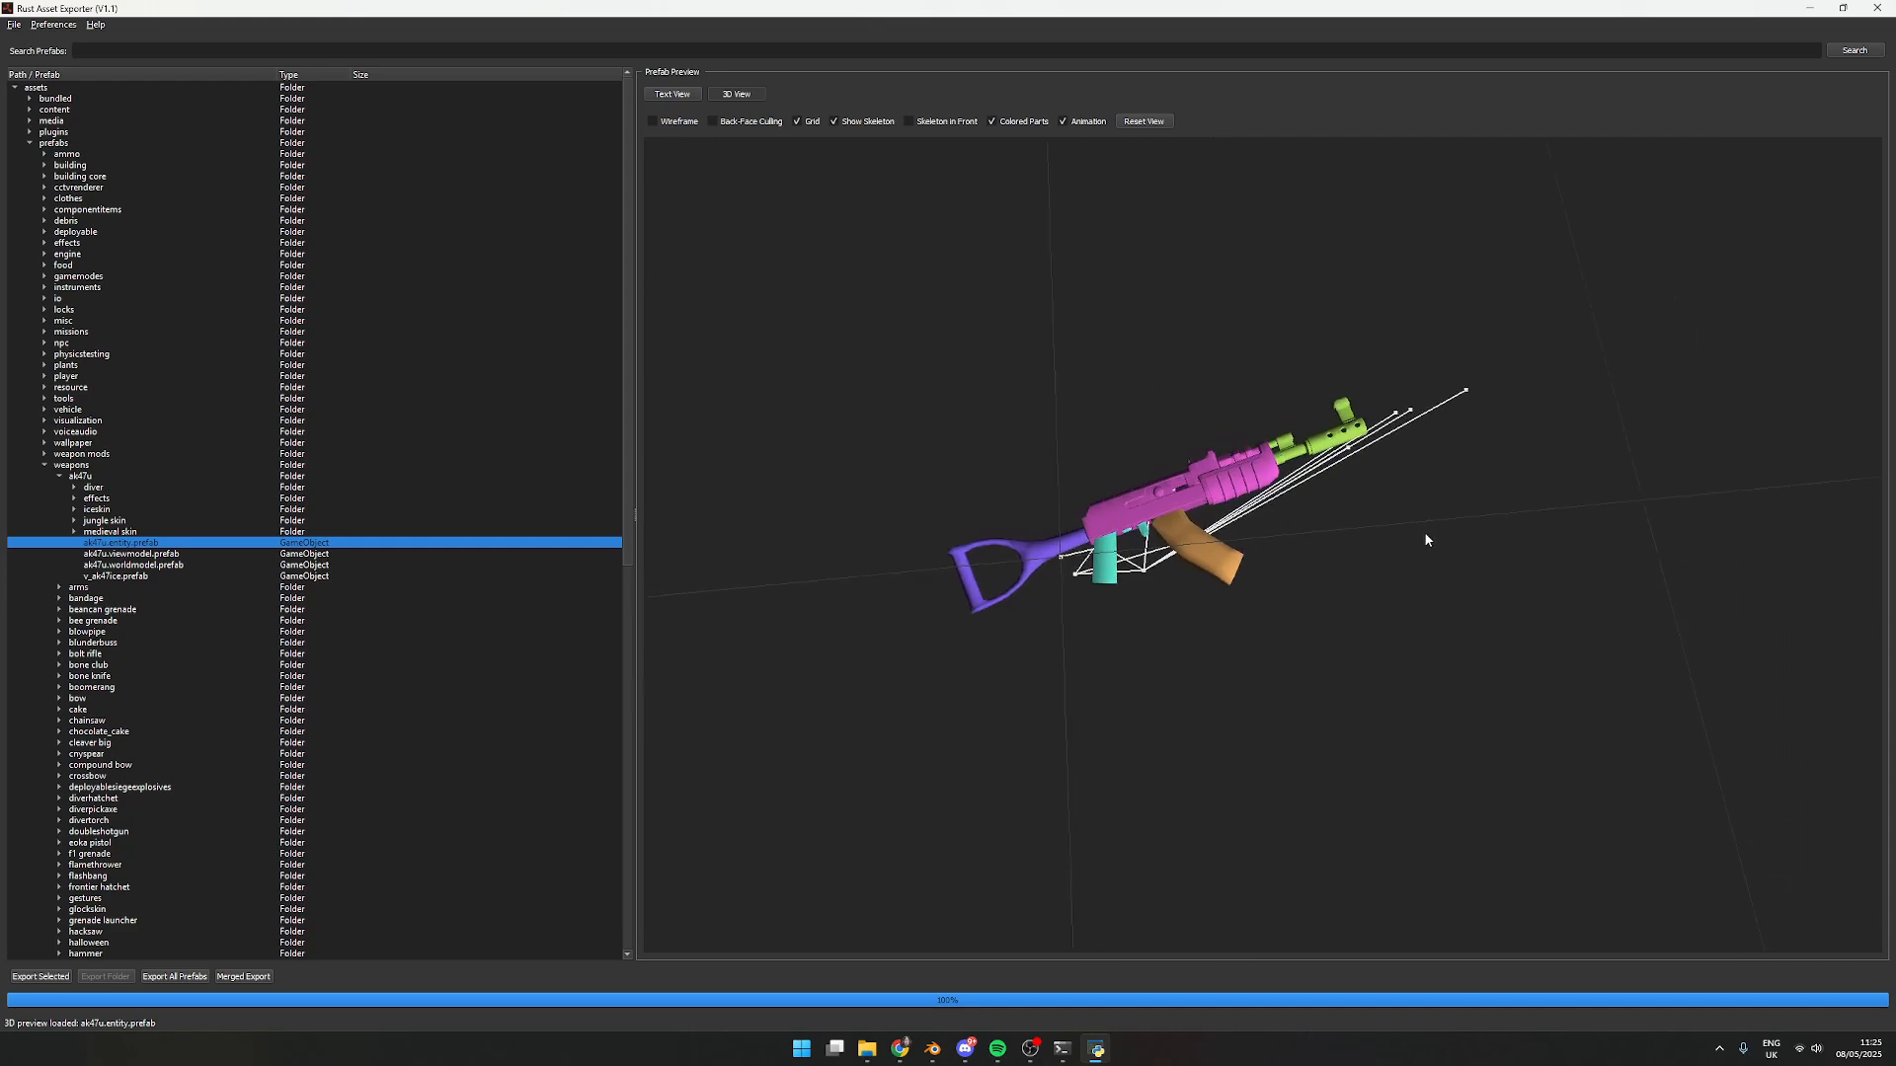
scroll(1384, 528, up, 3)
Hide the skeleton in the 3D preview and examine the ak47u model up close
click(833, 120)
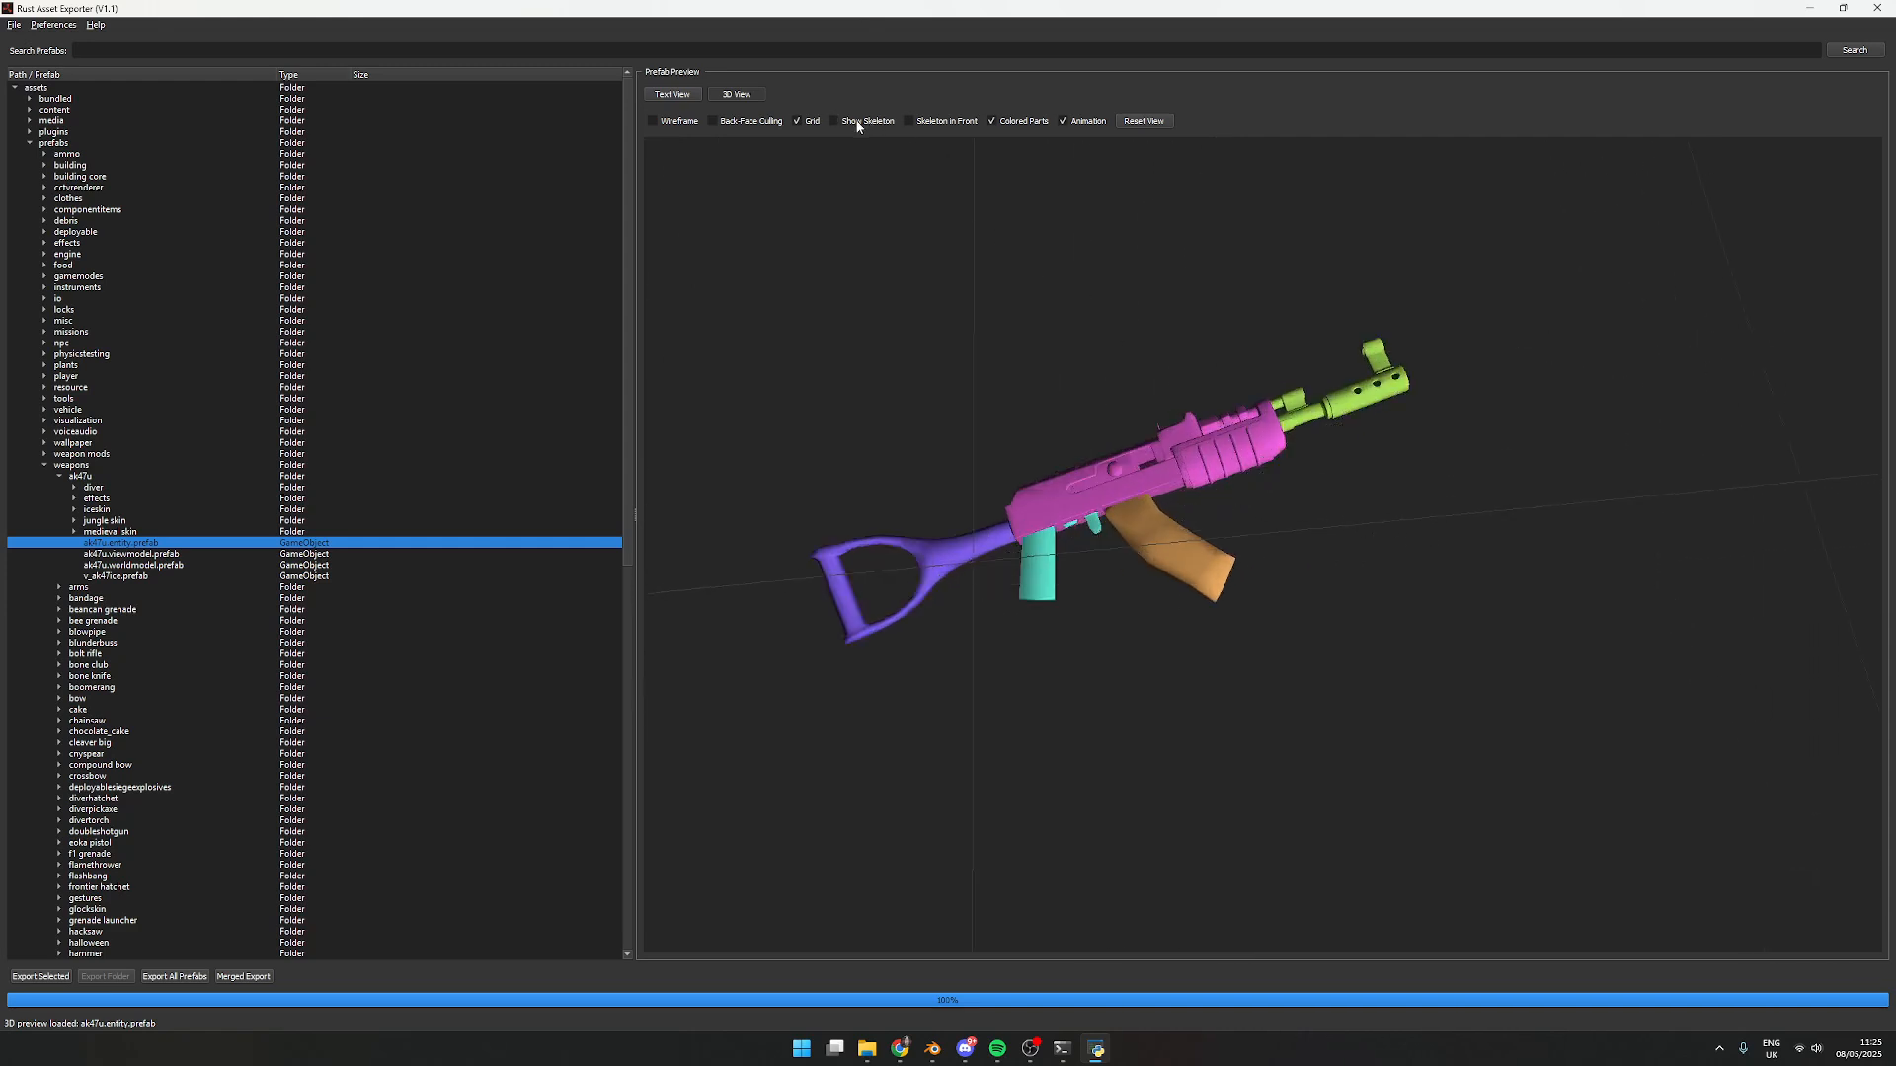
mouse_move(1240, 478)
mouse_down()
mouse_move(1248, 340)
mouse_move(1237, 471)
mouse_move(1210, 472)
mouse_up()
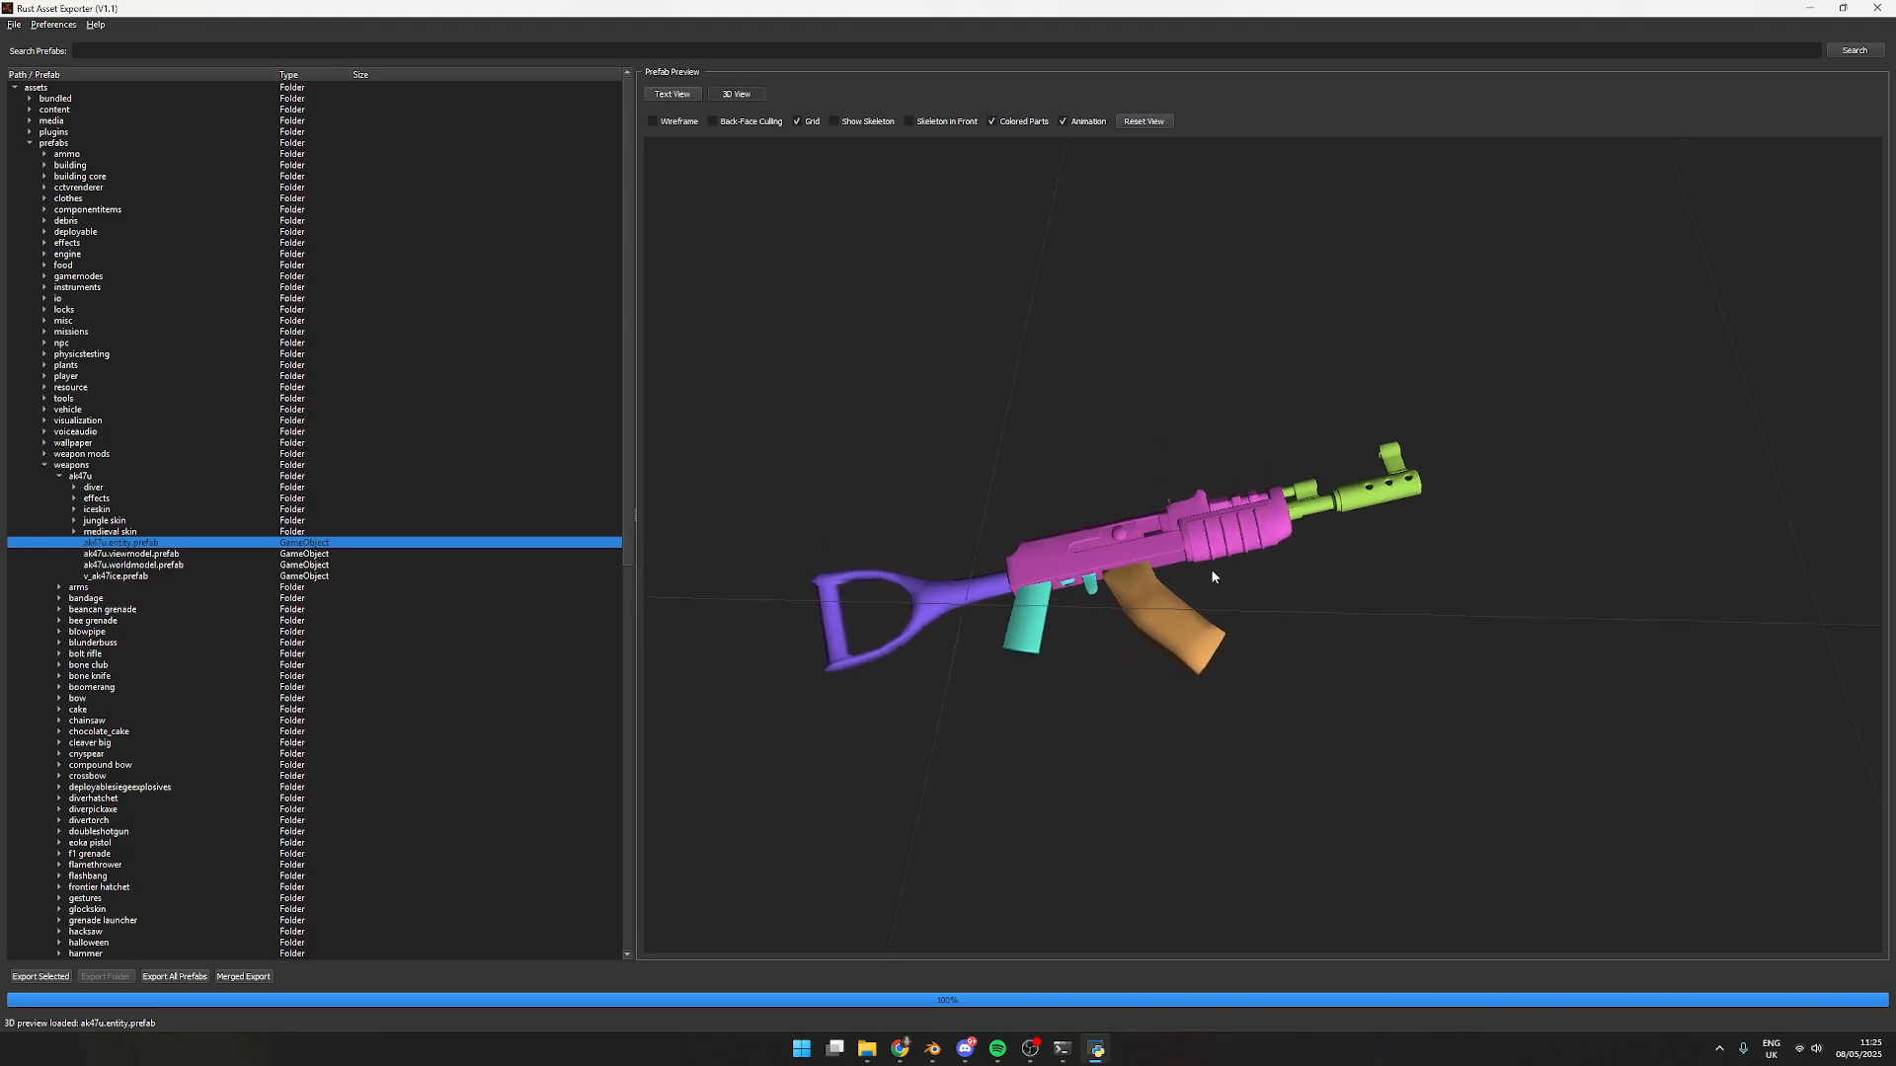
scroll(1213, 576, up, 5)
scroll(1206, 573, down, 5)
scroll(1211, 576, up, 2)
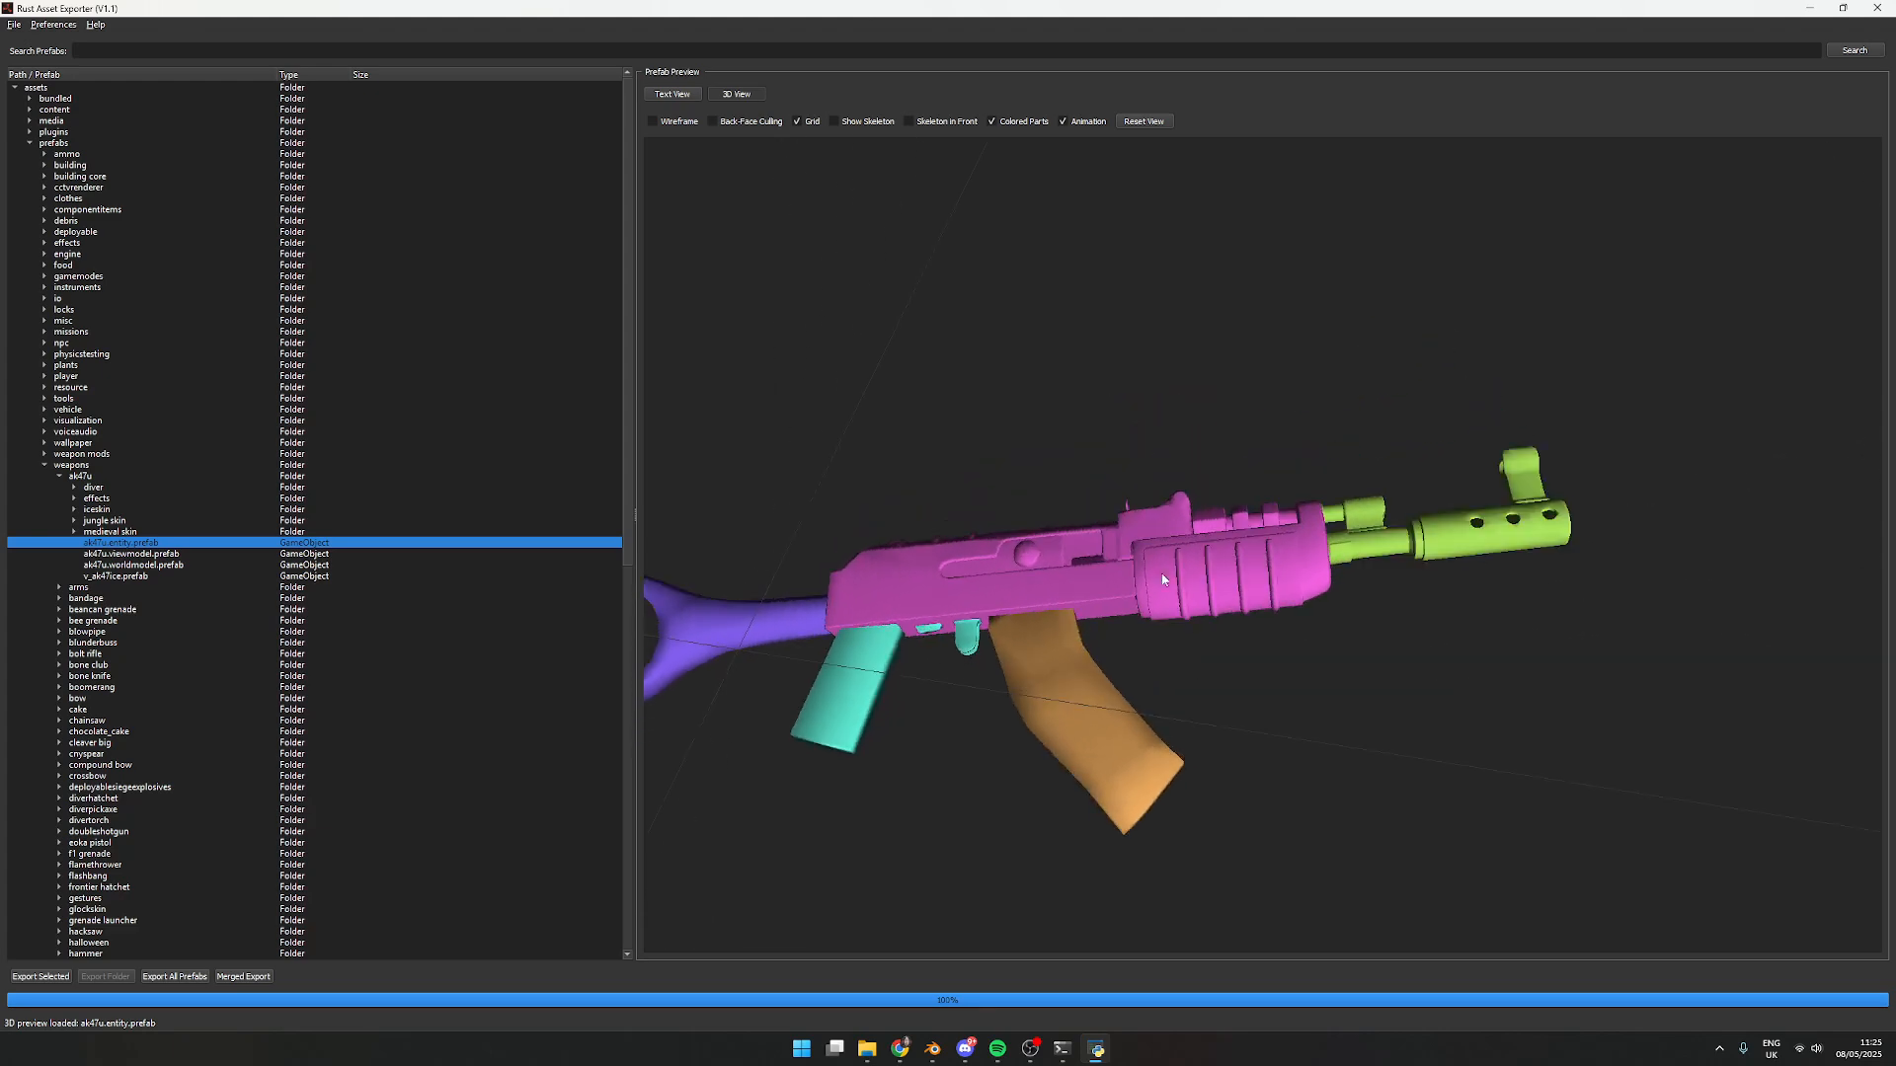
Preview ak47u.viewmodel.prefab with its skeleton toggled on and off, and compare ak47u.worldmodel.prefab with ak47u.entity.prefab in 3D
scroll(1161, 577, down, 3)
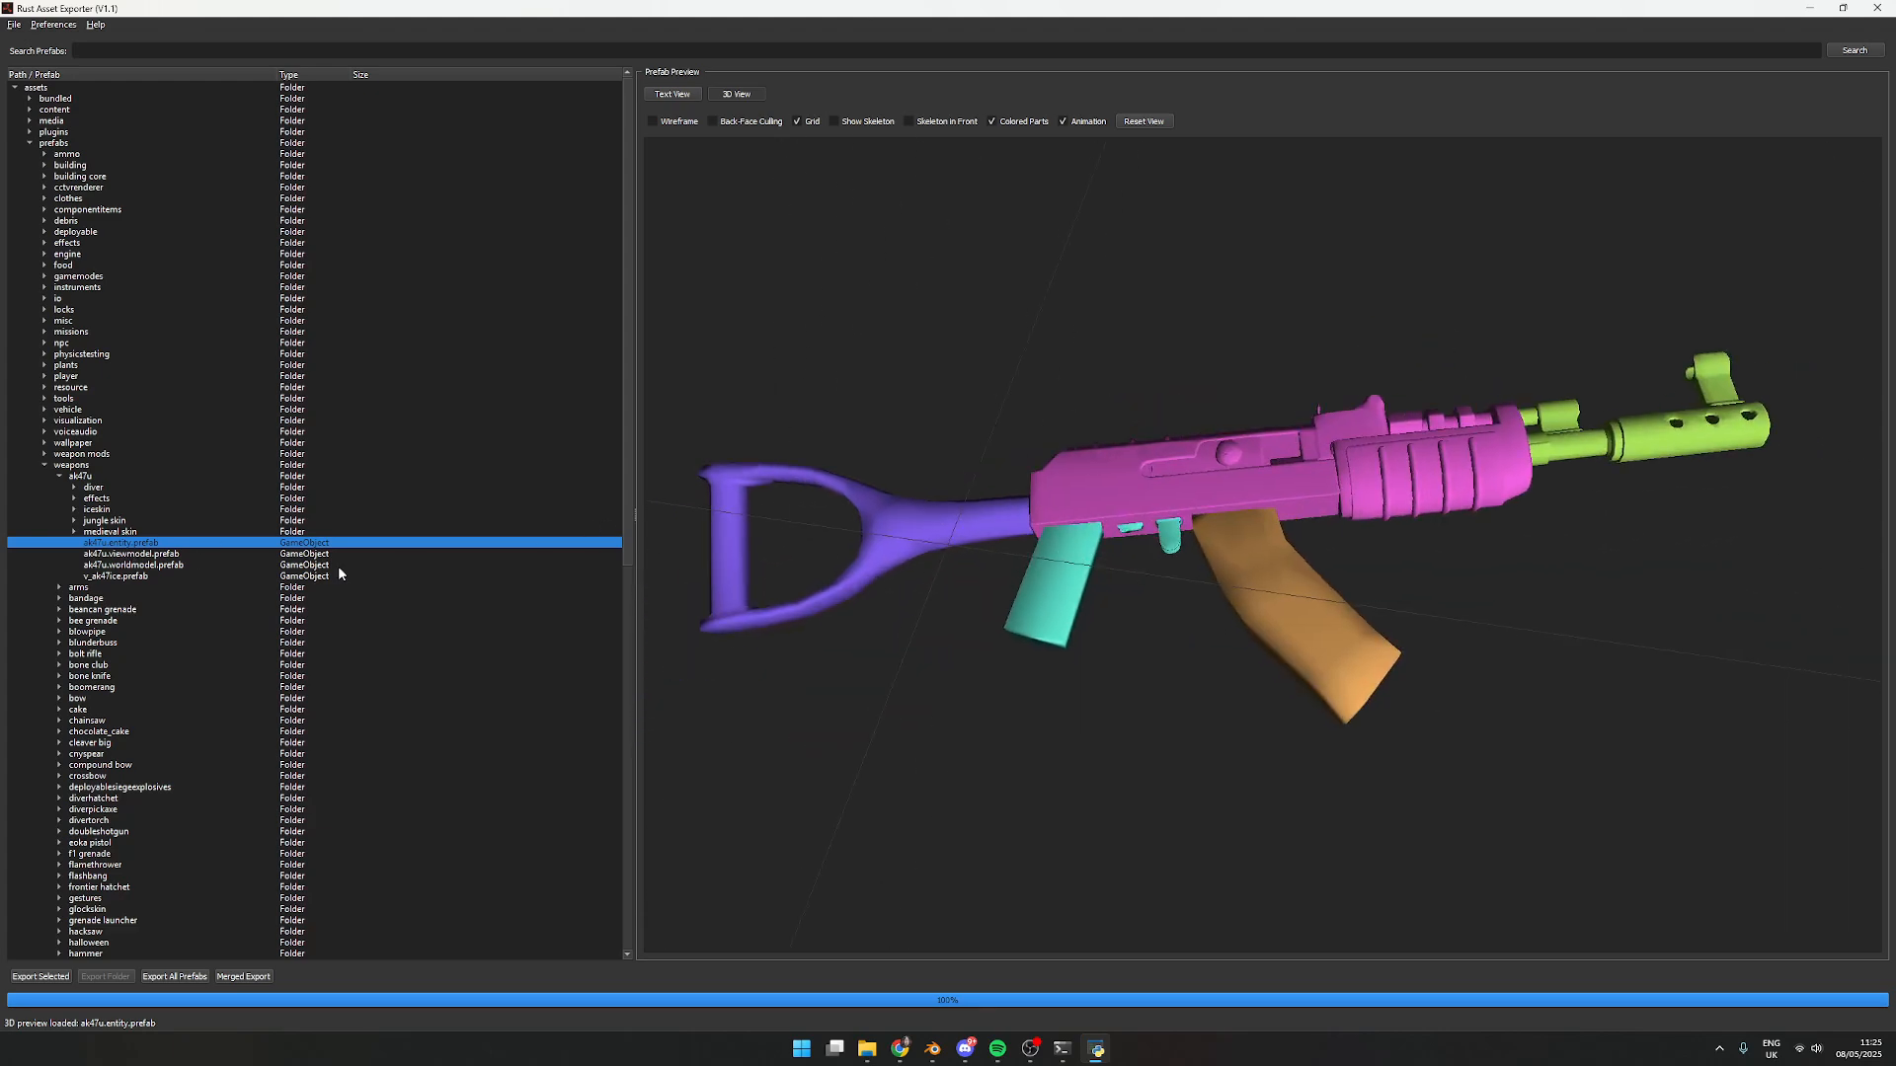
key(Down)
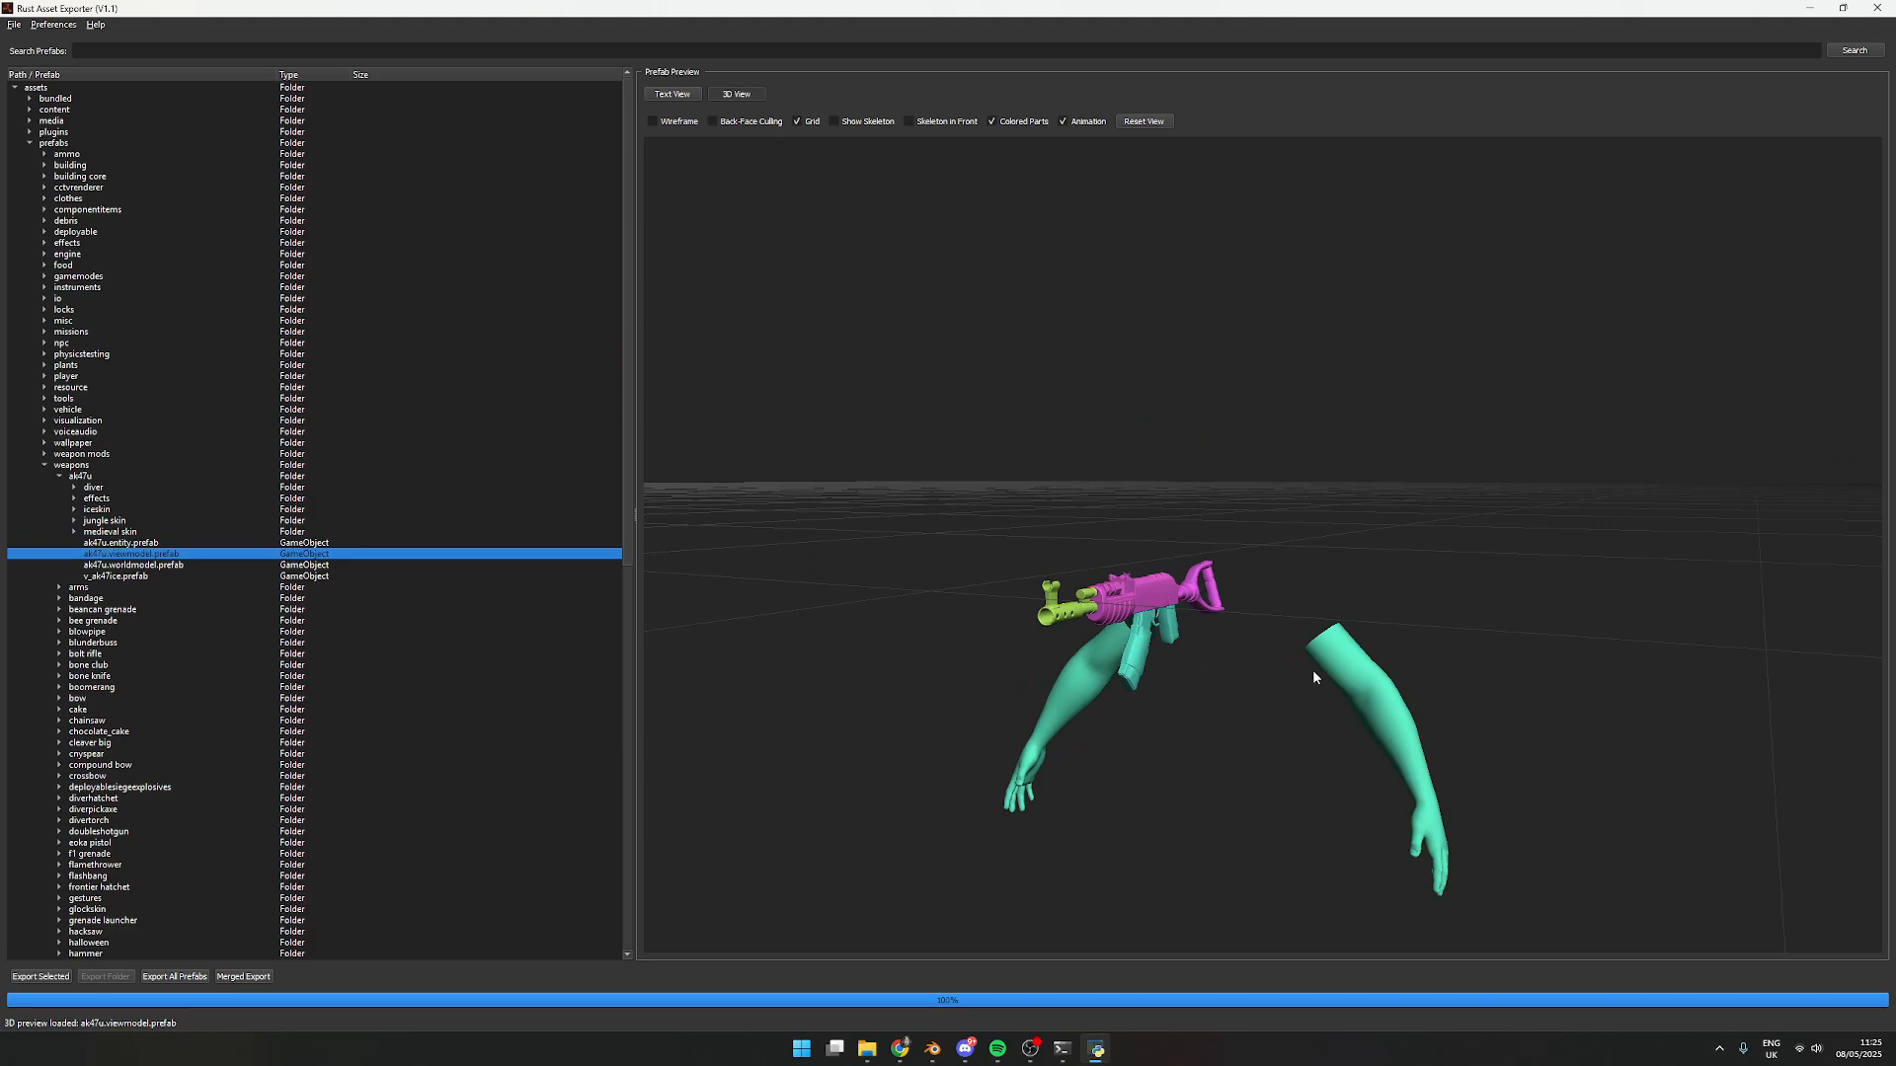
click(873, 124)
click(851, 123)
click(179, 567)
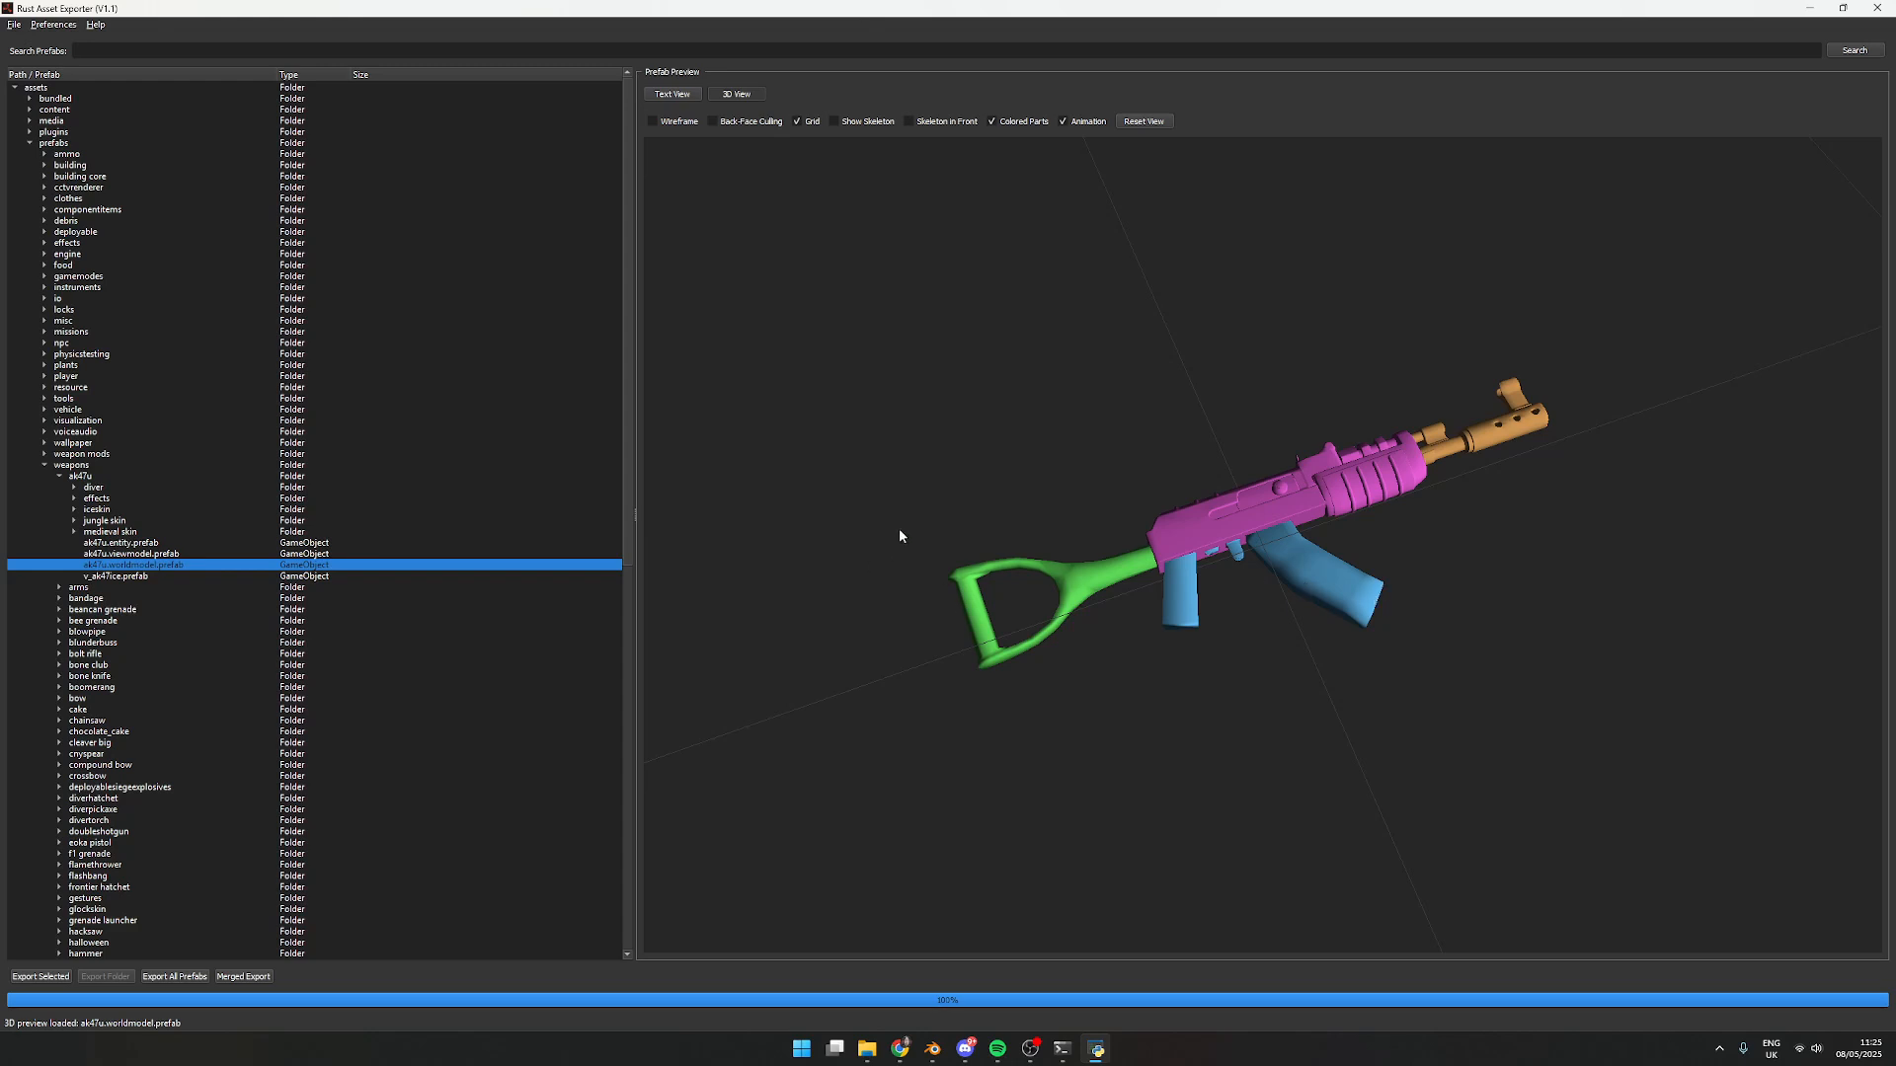
click(147, 544)
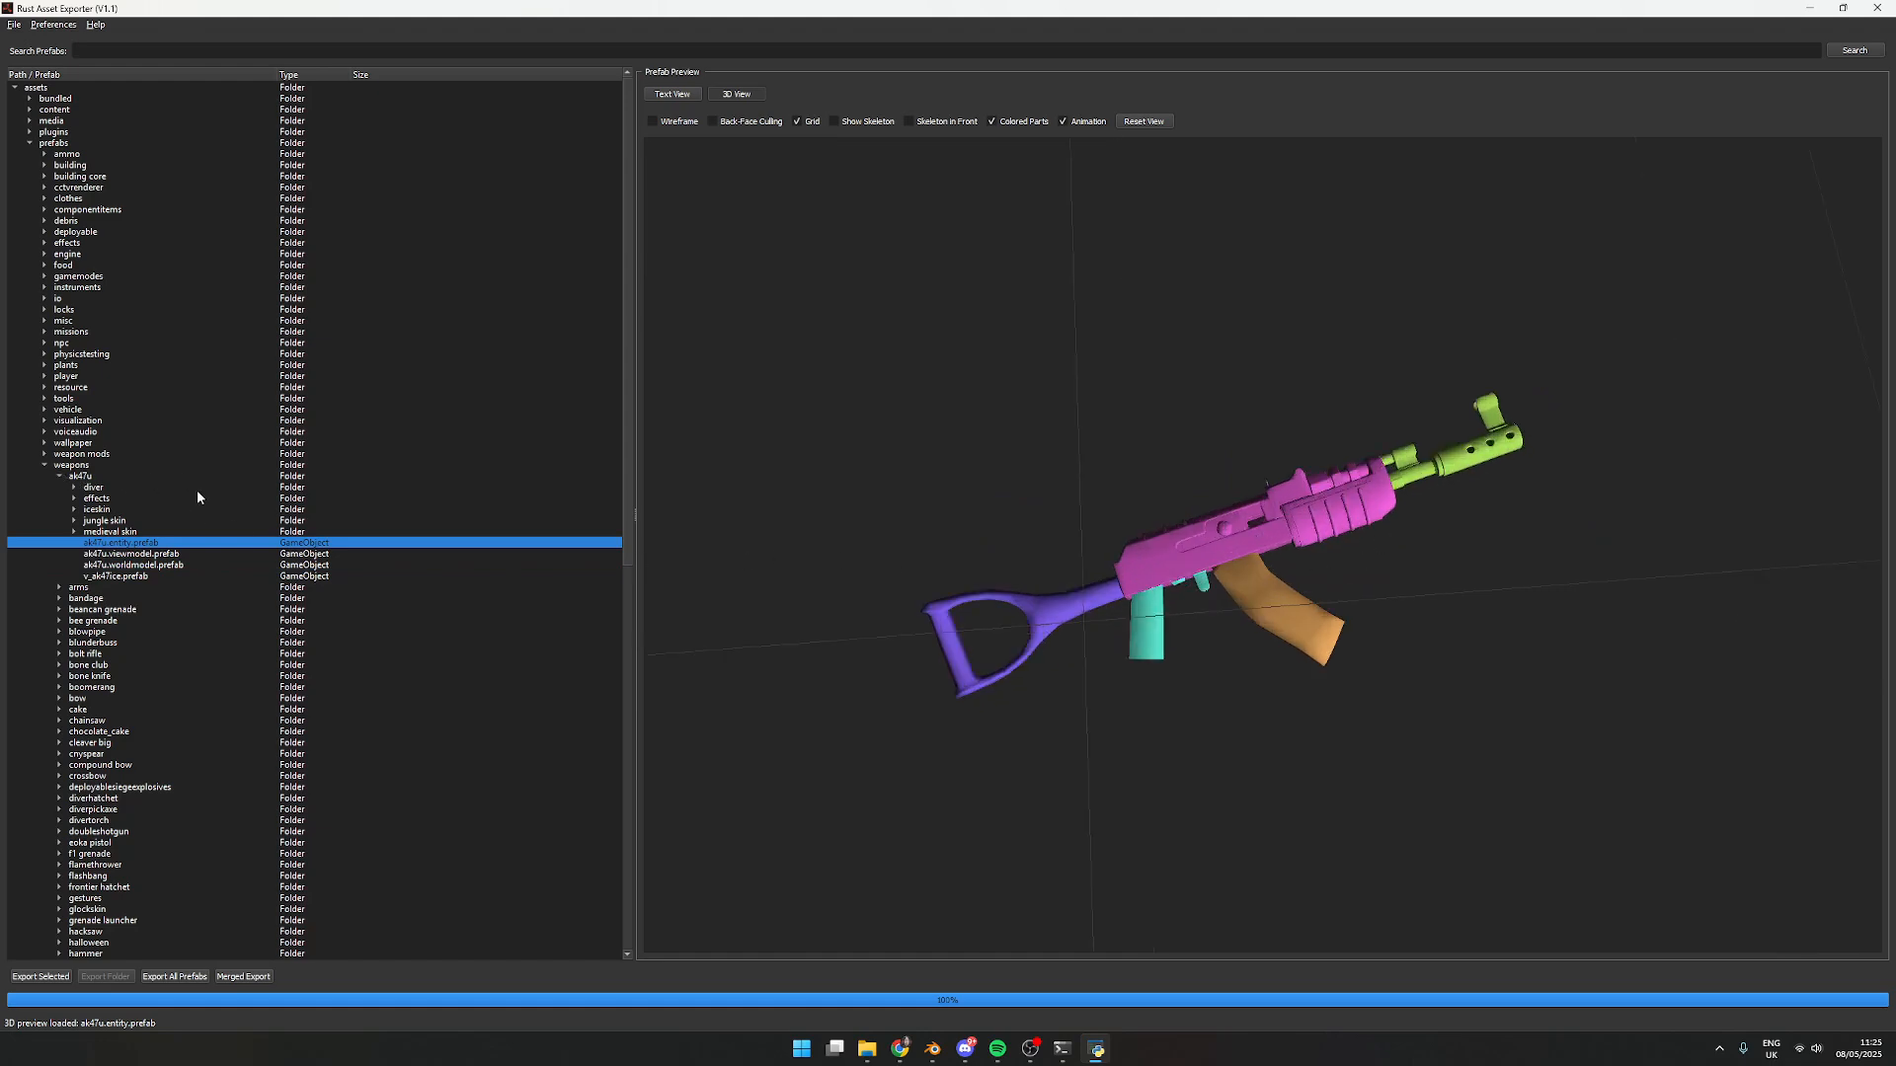
Preview the entity and viewmodel prefabs of the ak47u medieval skin in 3D, and collapse the skin's folder
click(77, 532)
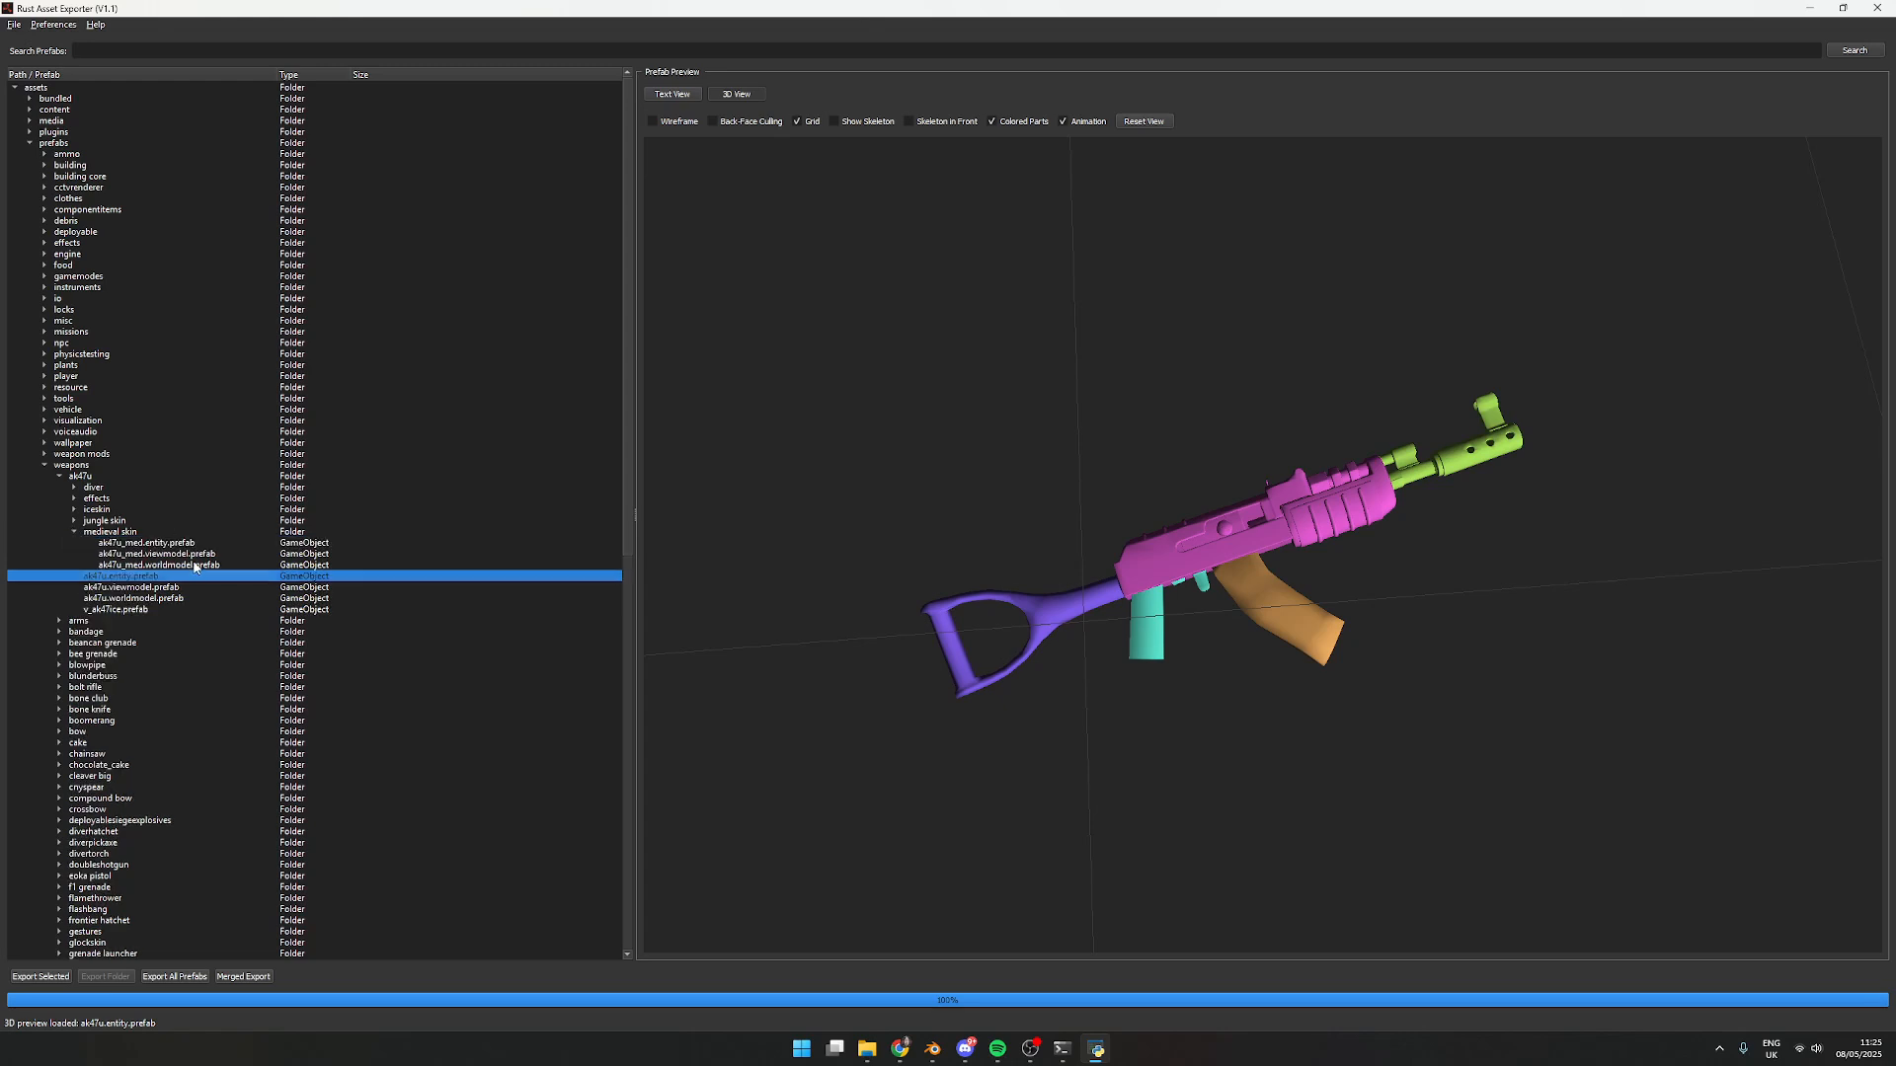
click(148, 542)
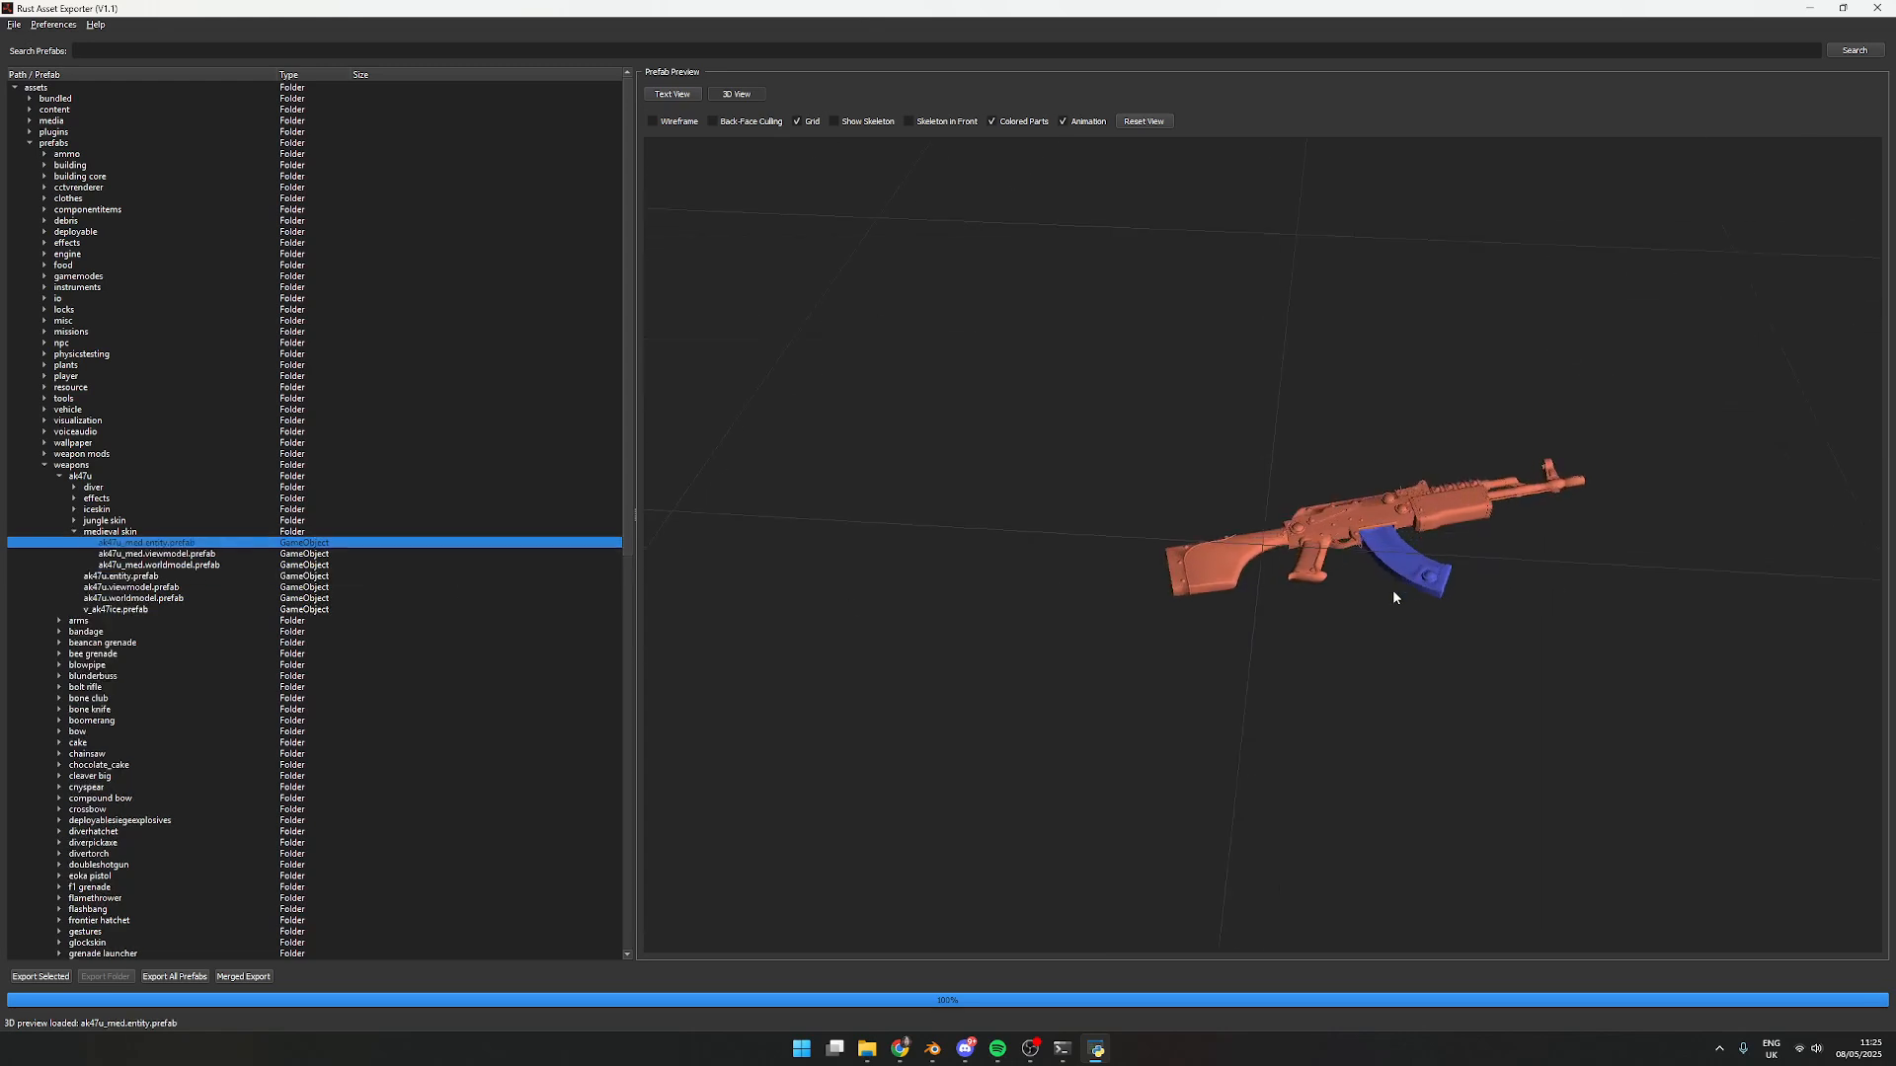
scroll(1475, 578, up, 5)
drag(1393, 591, 1465, 584)
middle_drag(1466, 585, 1414, 588)
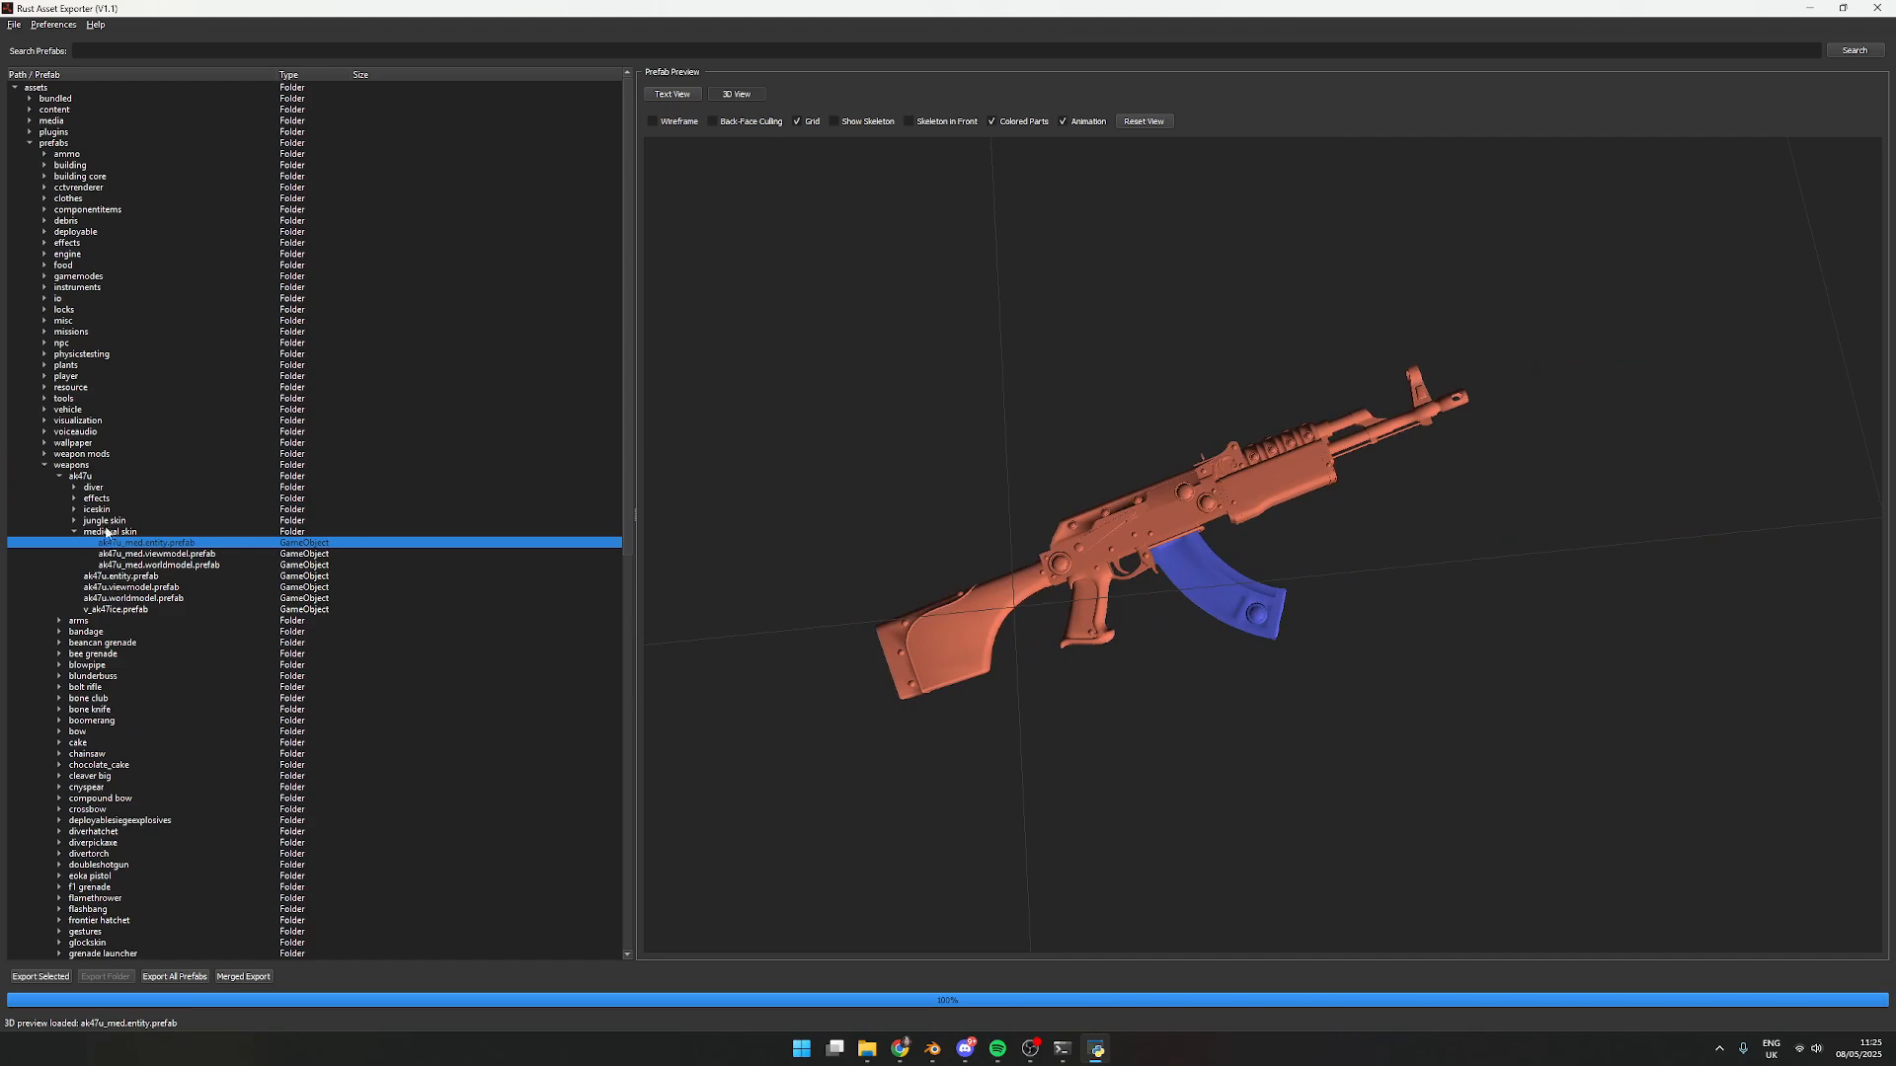
click(114, 555)
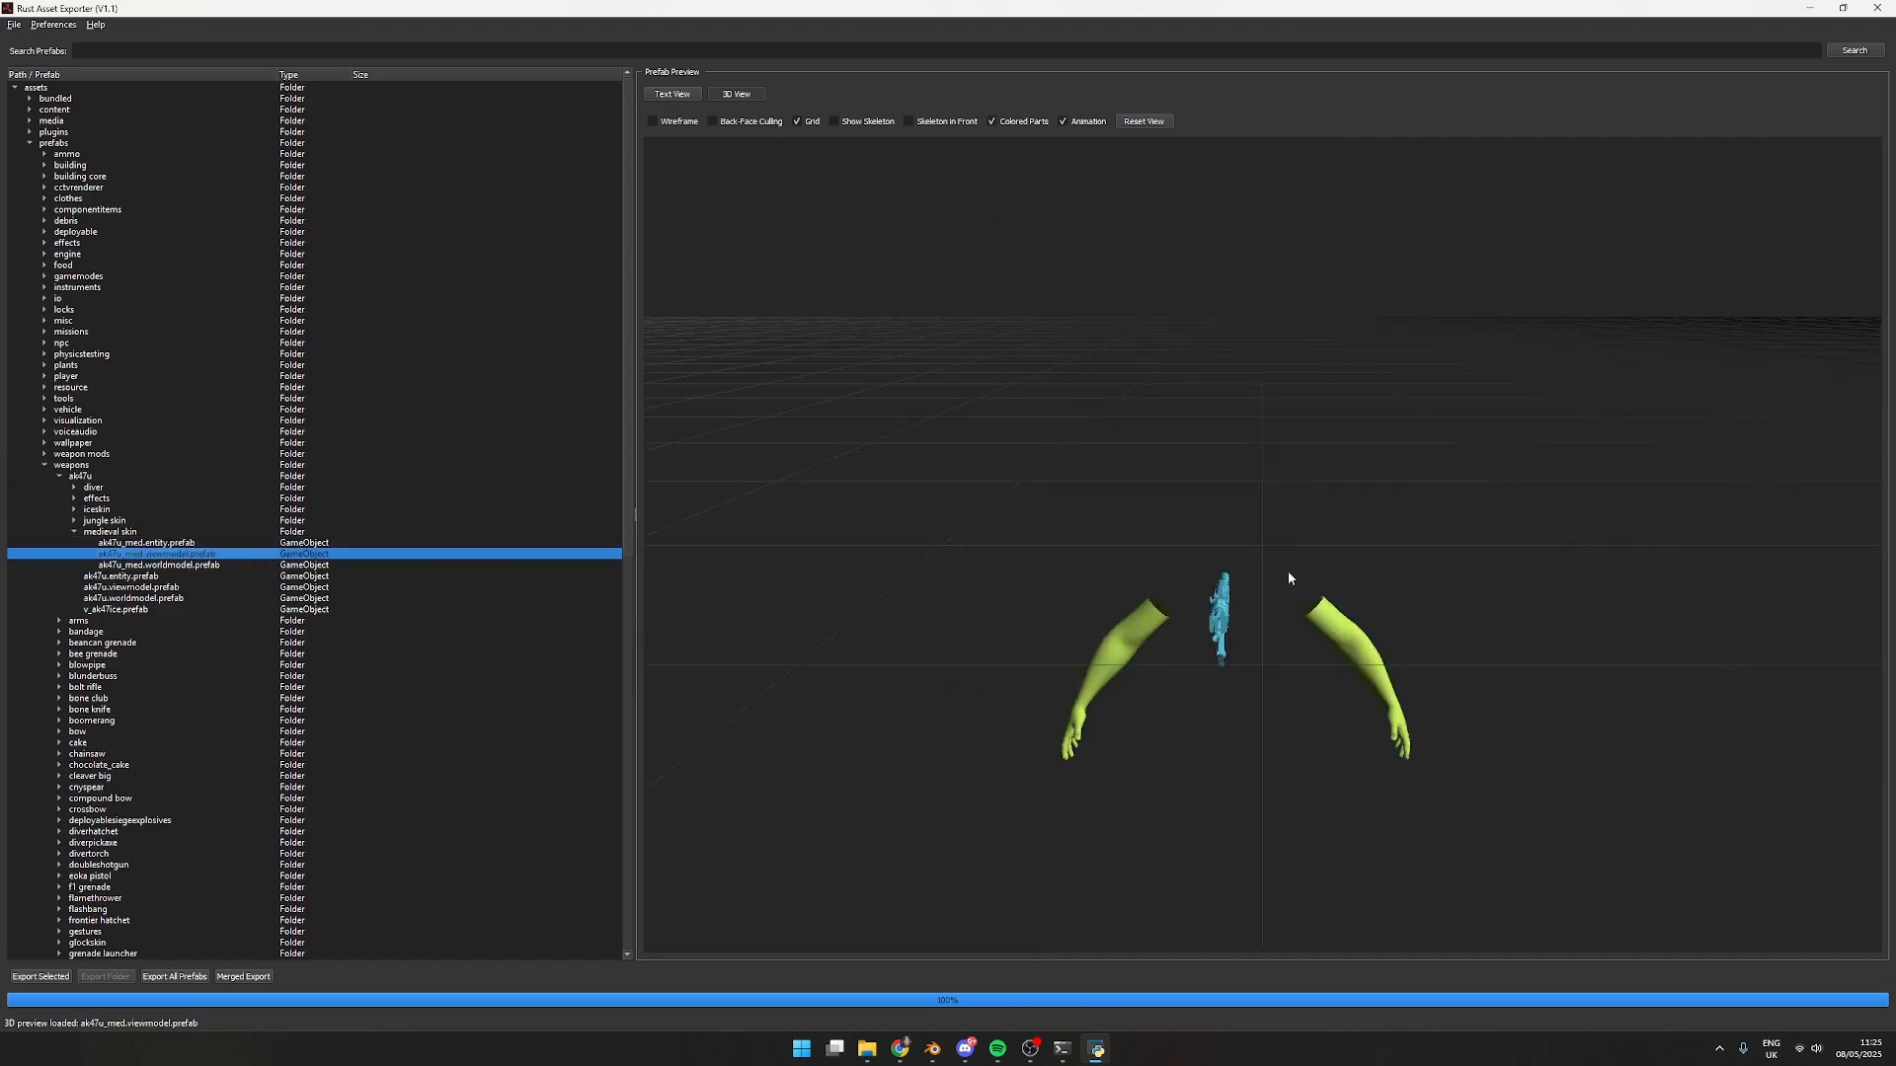
click(74, 531)
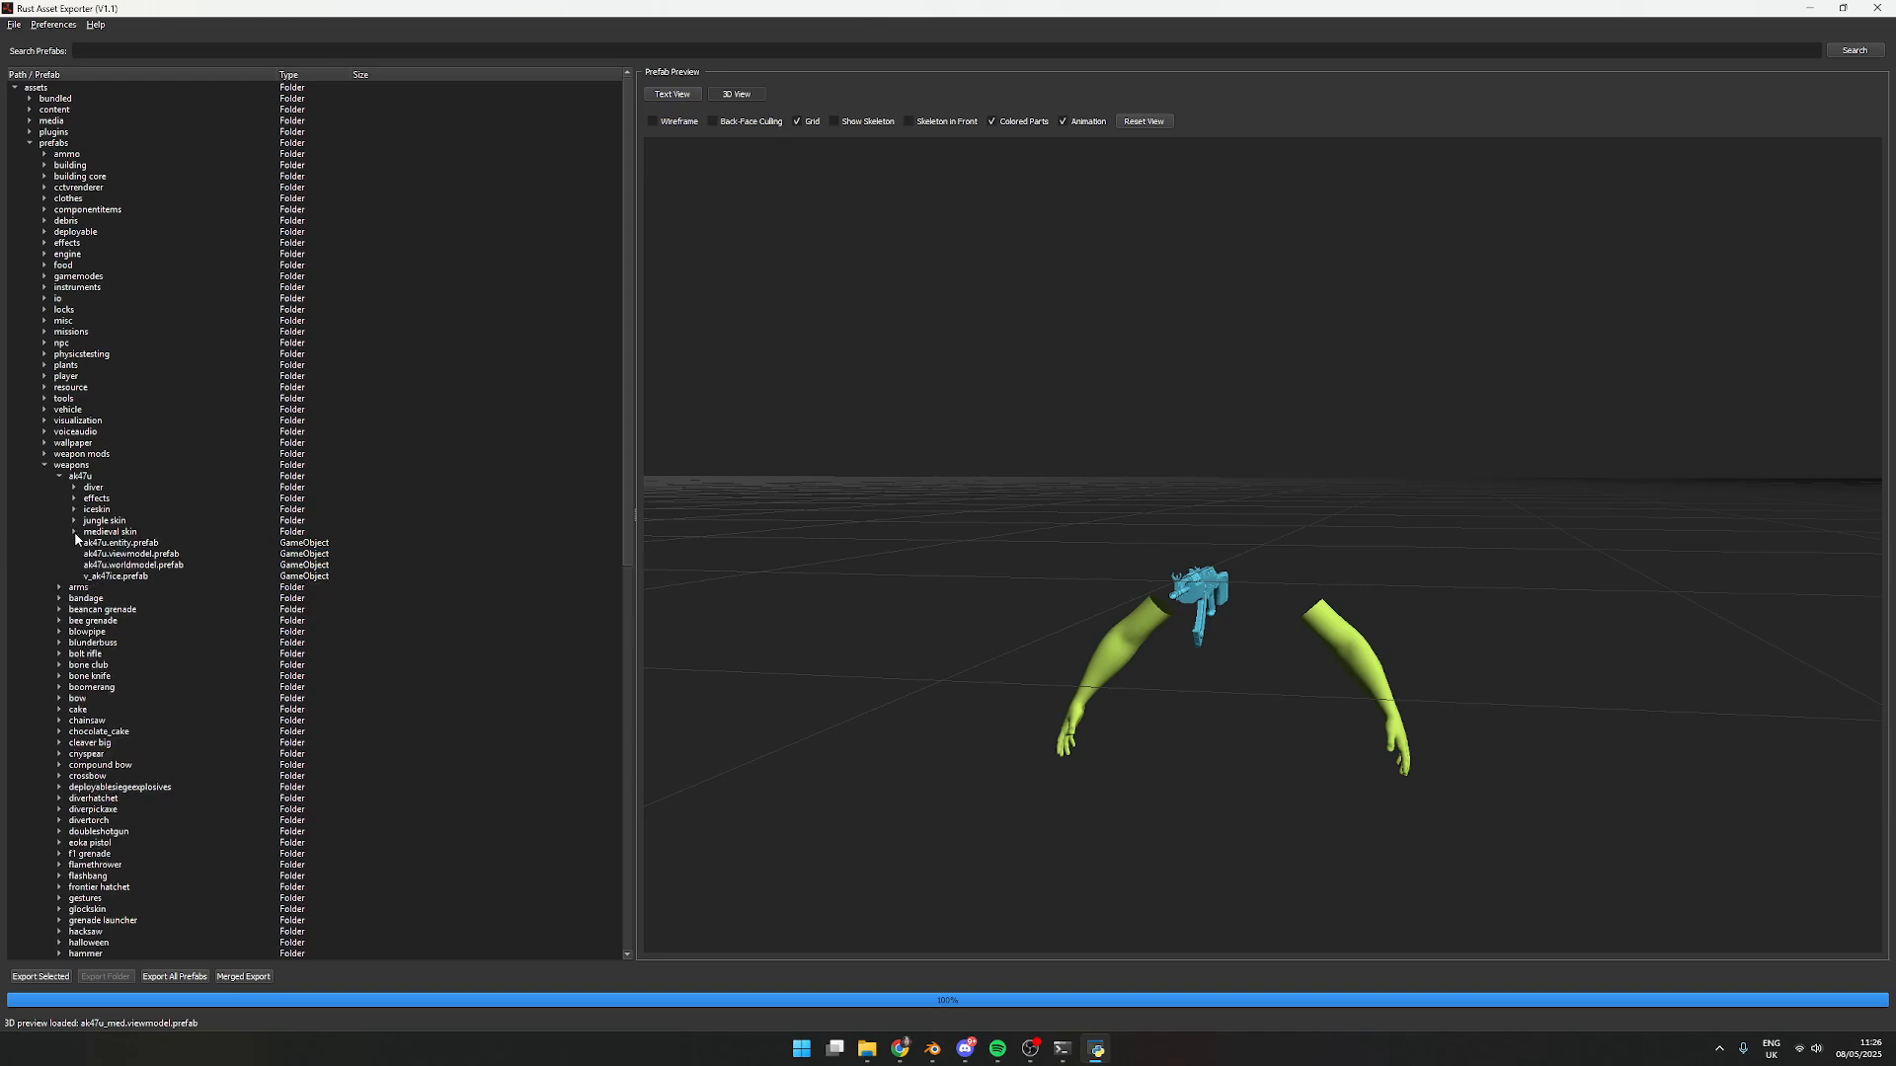
Preview ak47u_jungle.entity.prefab from the jungle skin folder in 3D, and collapse the folder
click(74, 521)
click(156, 533)
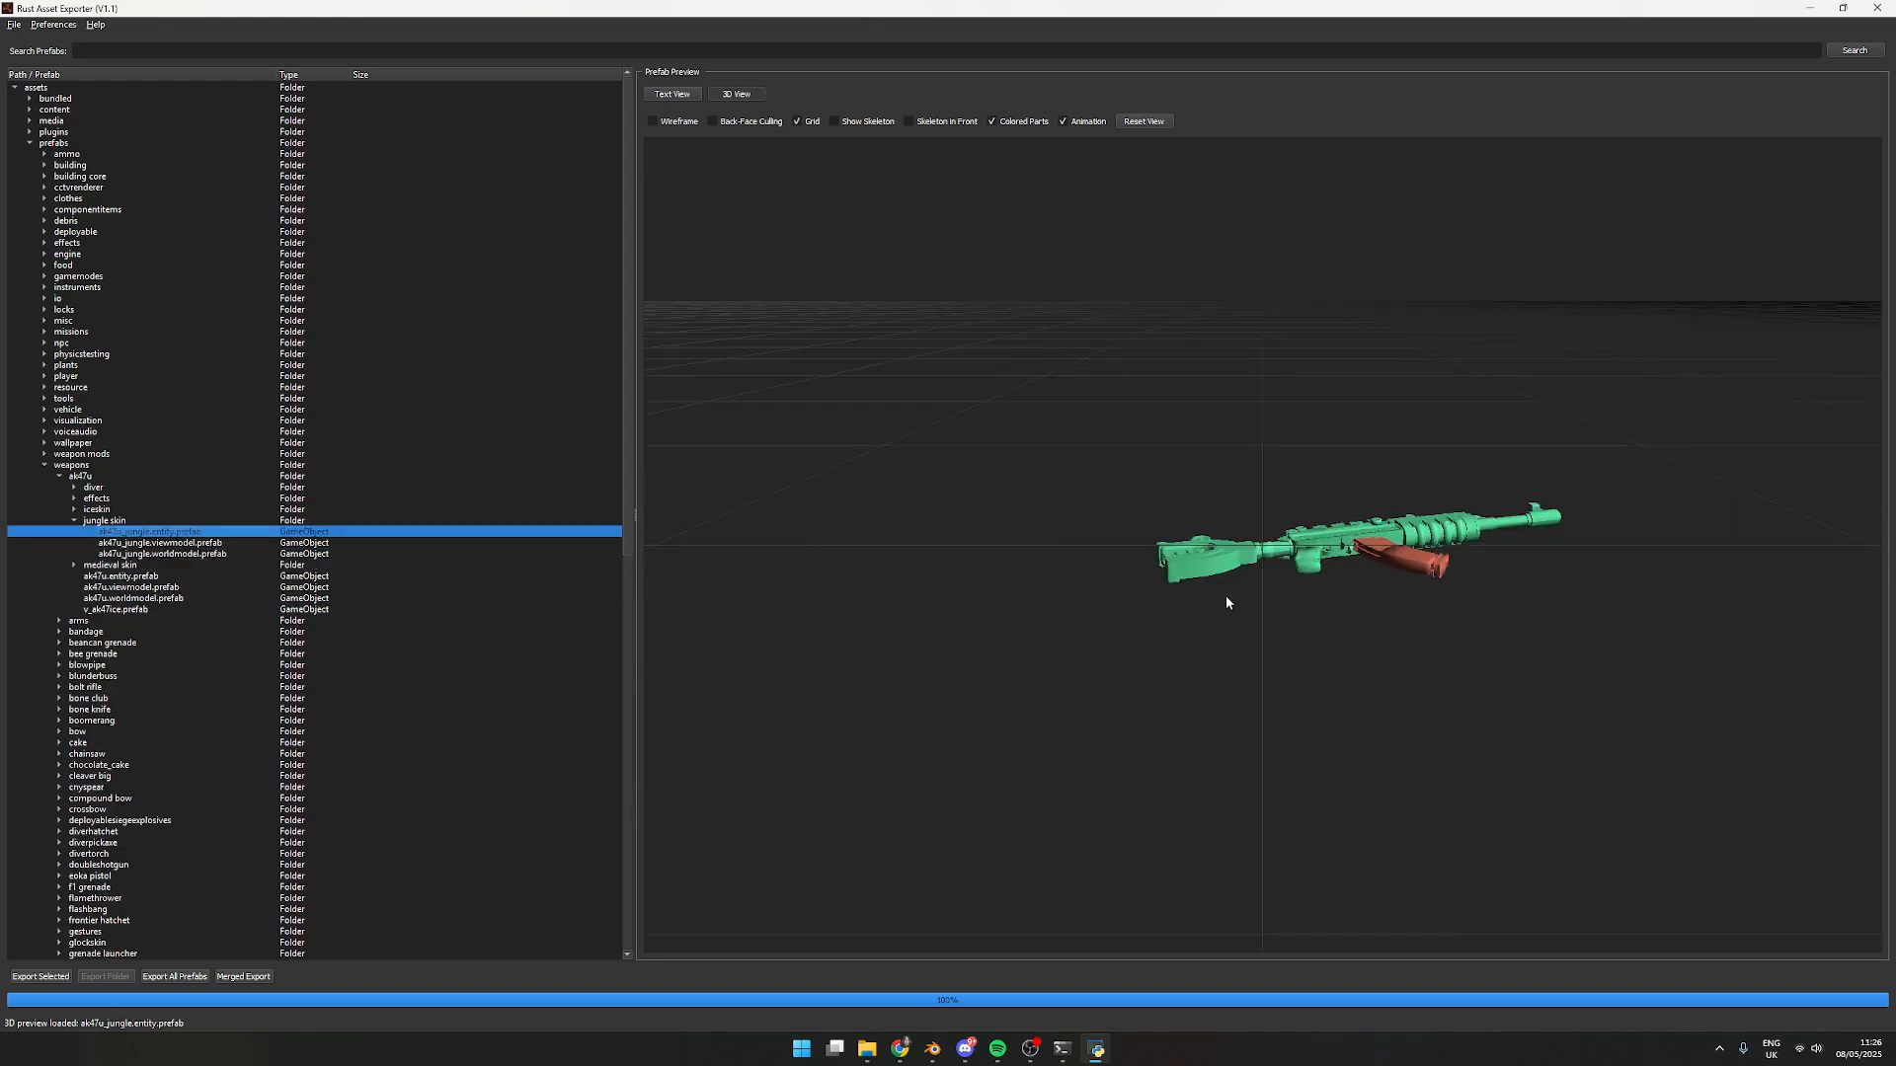
click(74, 521)
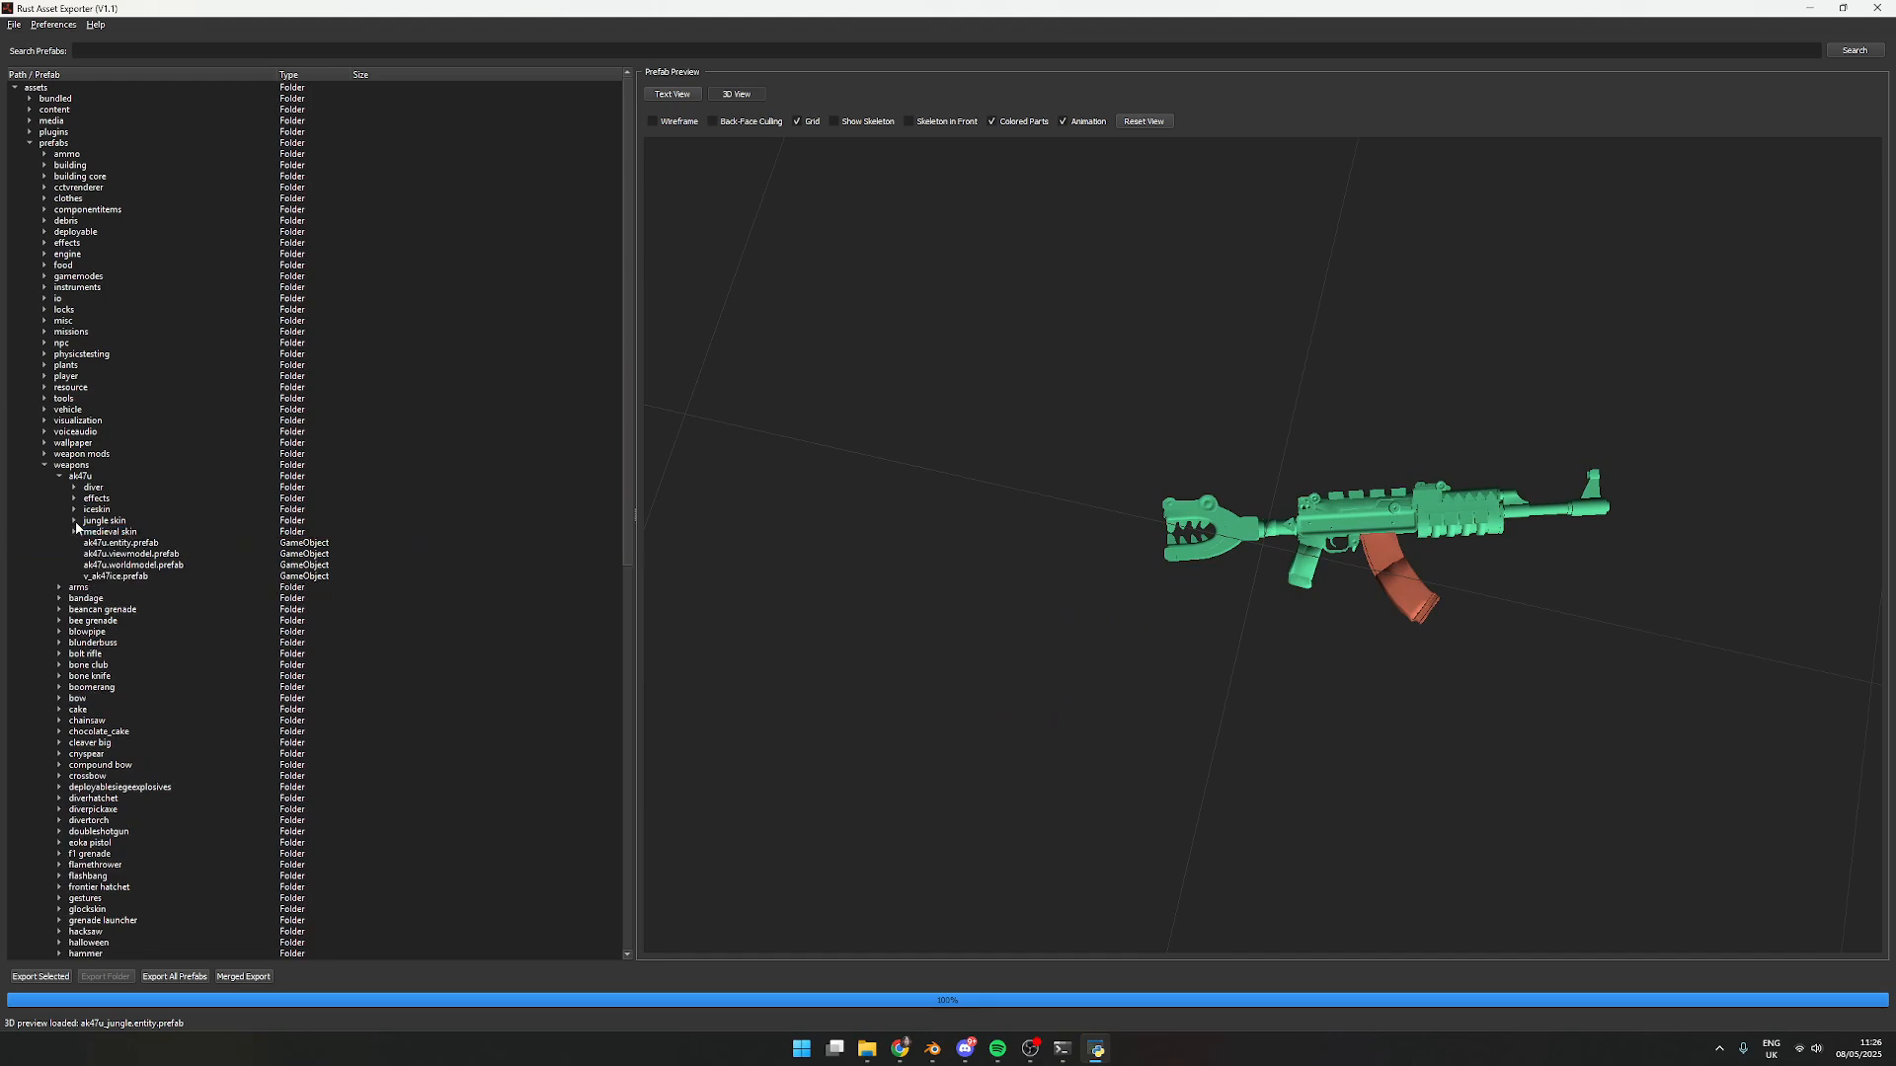
Preview ak47u_ice.entity.prefab from the iceskin folder in 3D, and collapse the folder
click(74, 510)
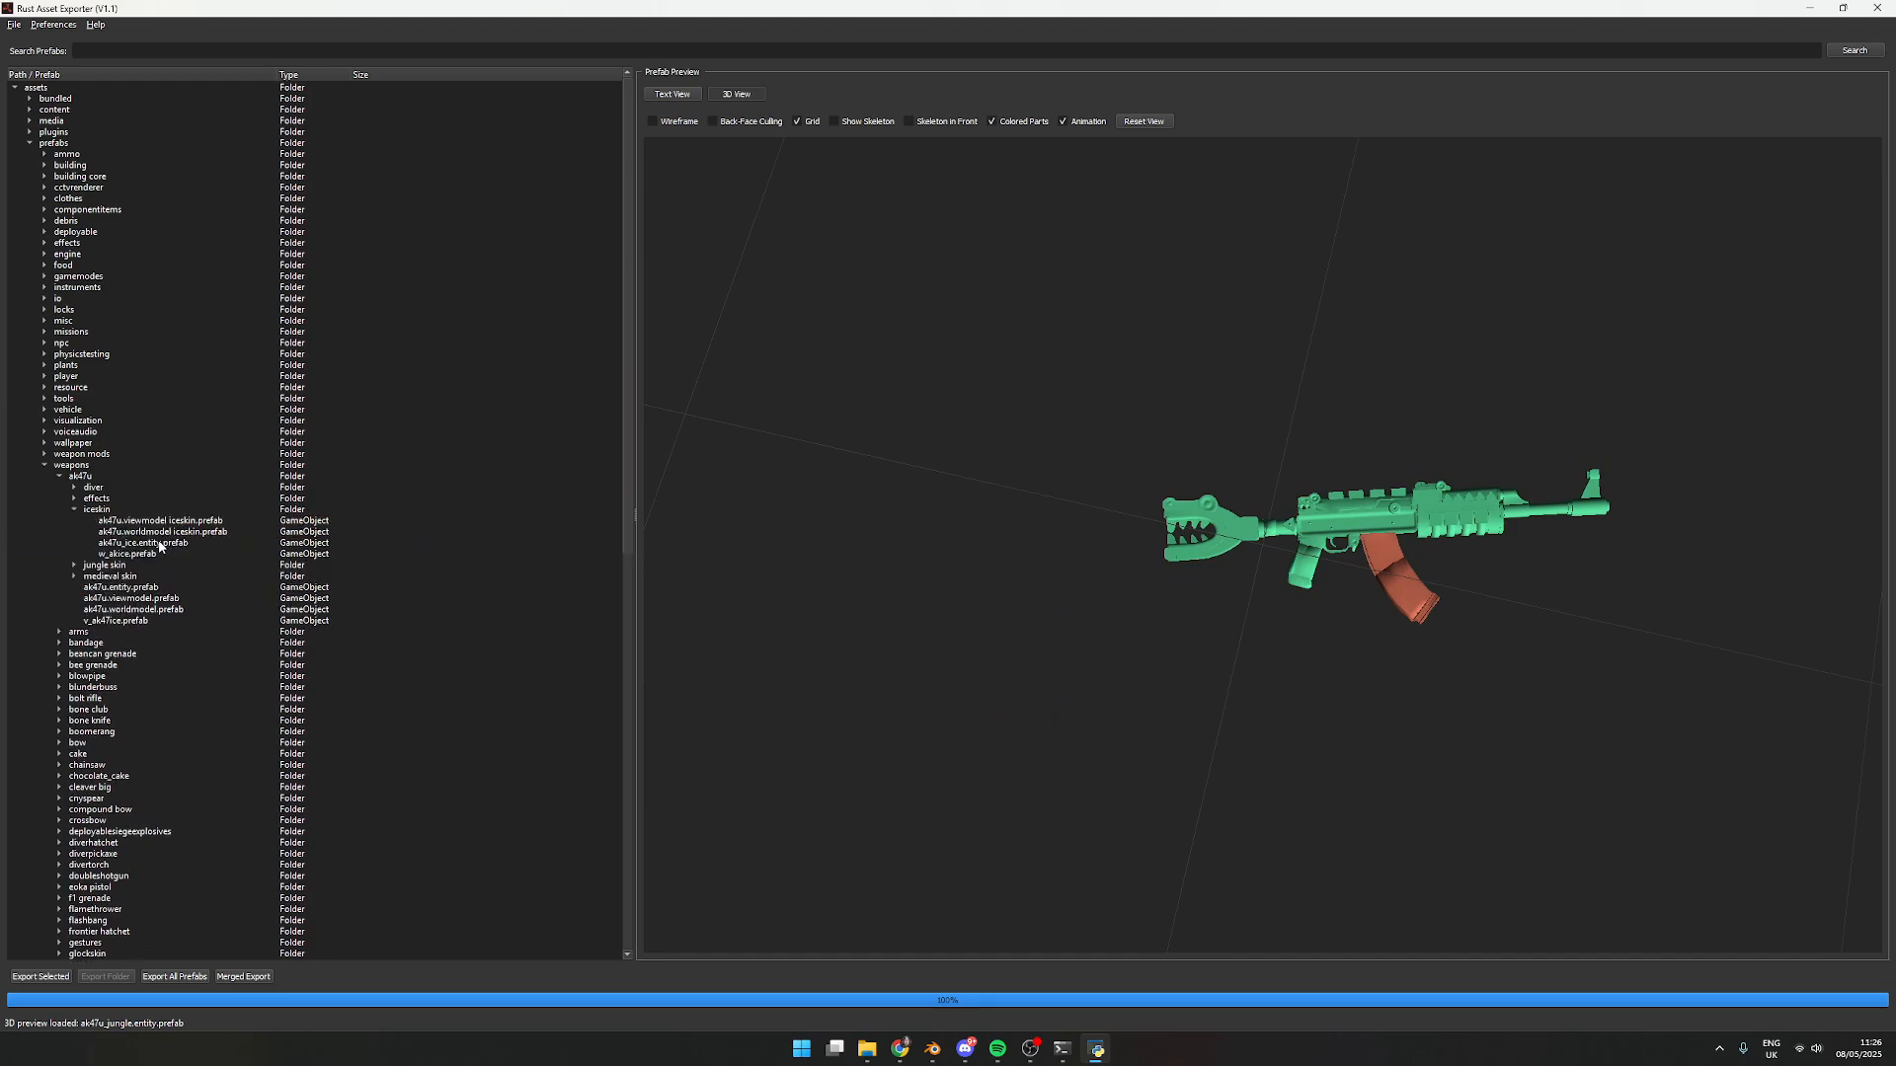
click(143, 542)
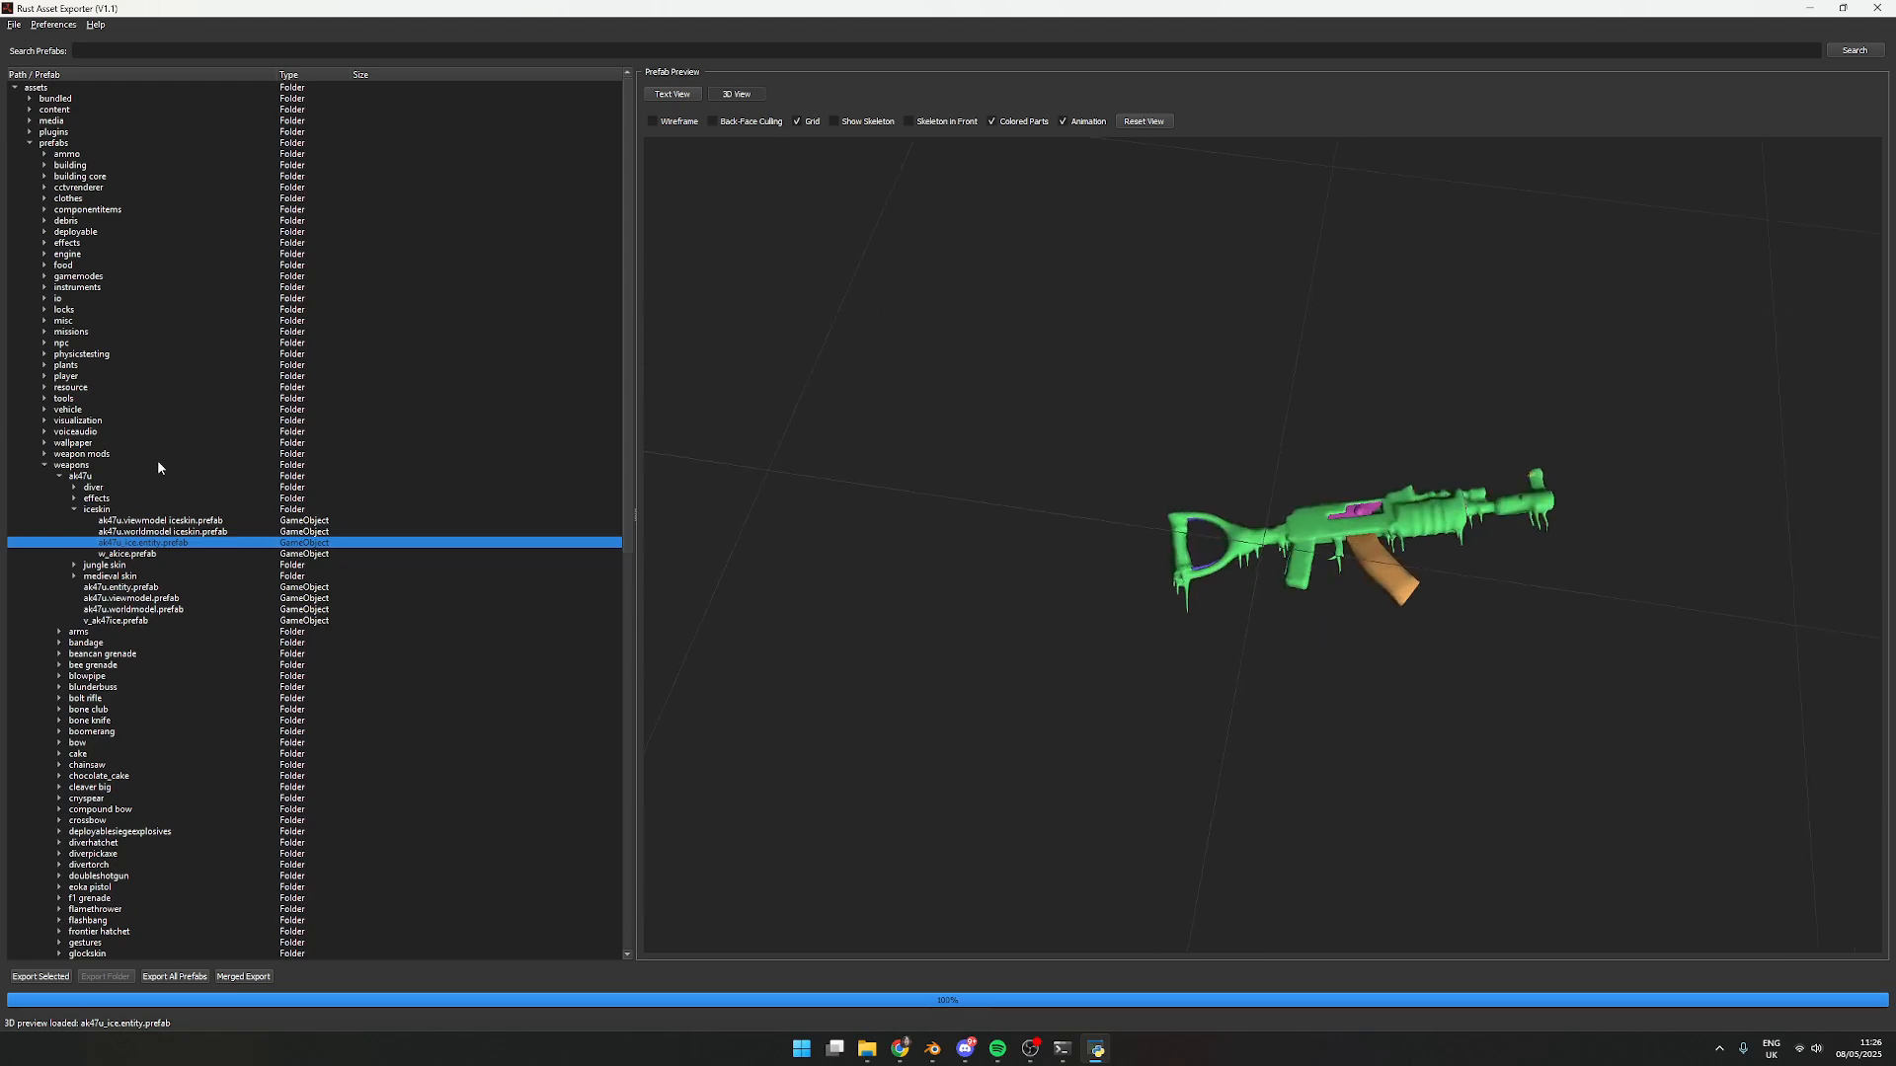
click(74, 509)
Preview ak47u_diver.entity.prefab from the diver folder in 3D and examine the model up close
click(73, 488)
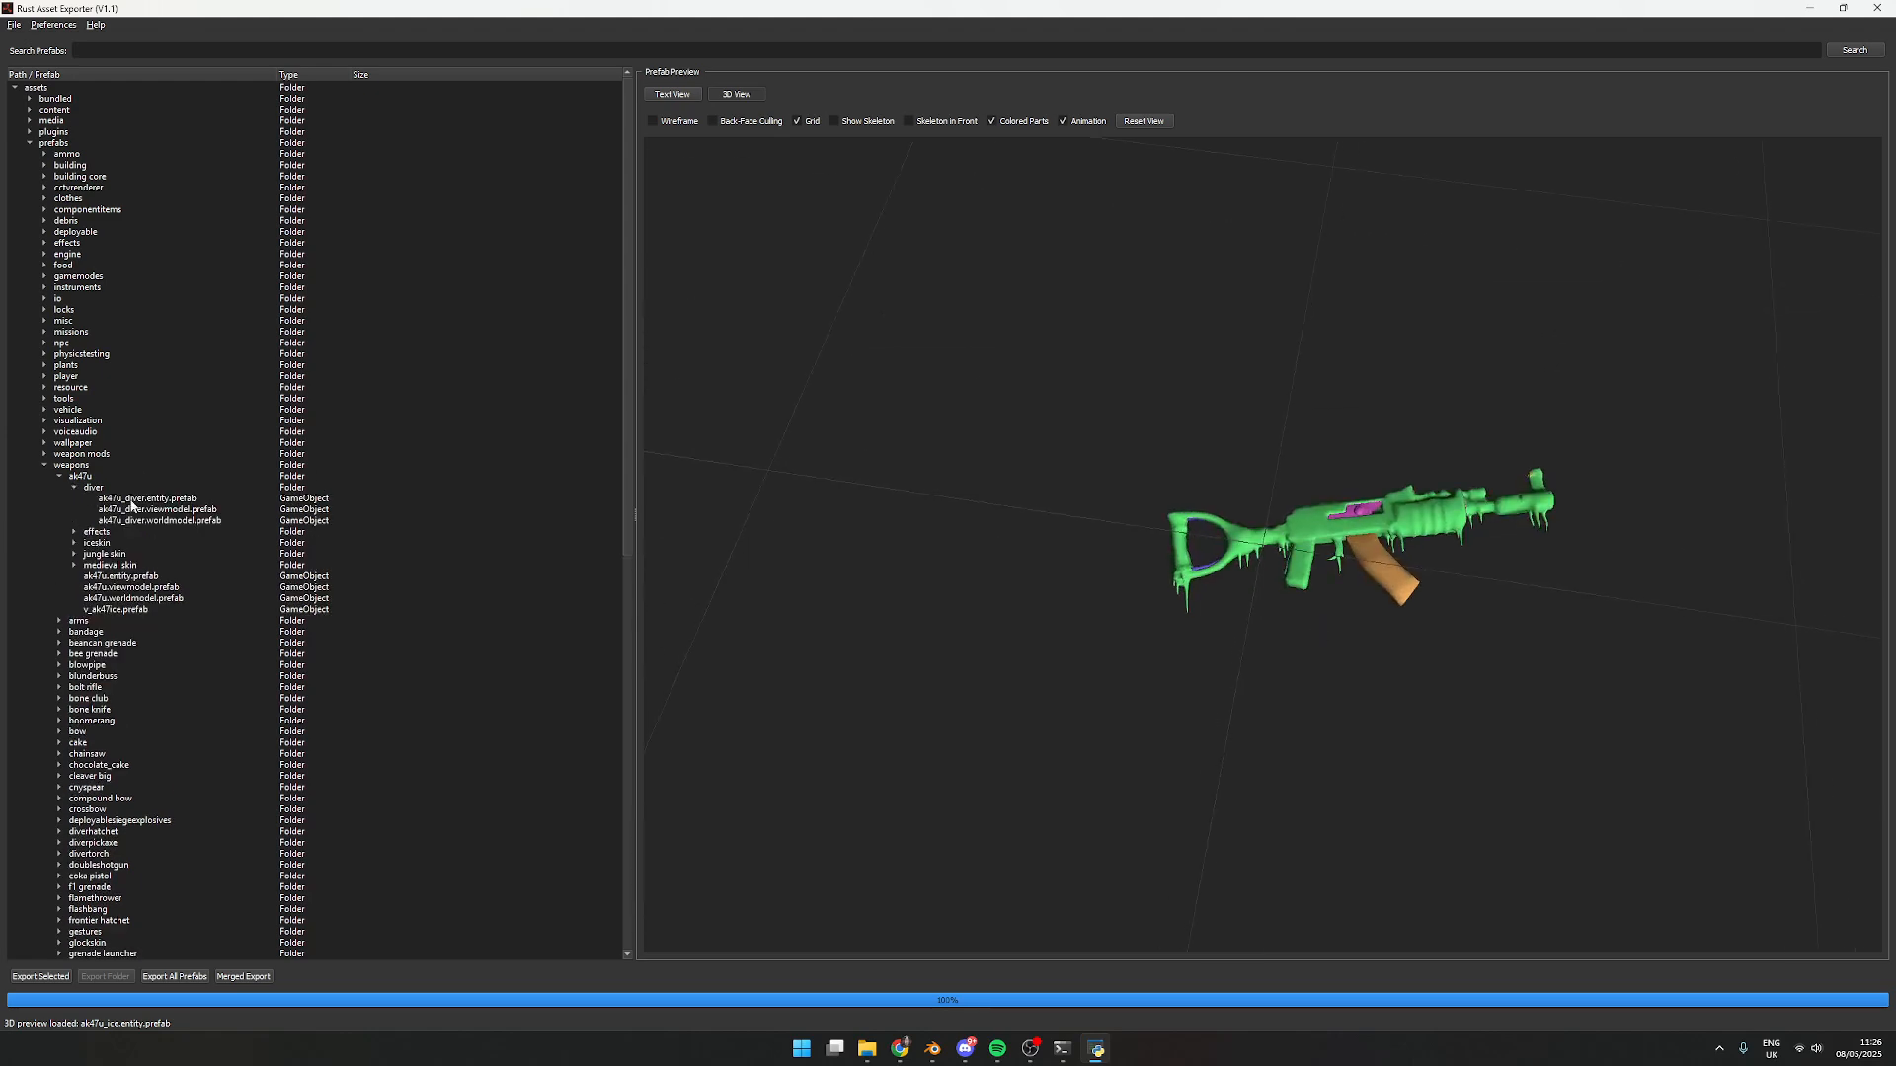
click(168, 499)
drag(1153, 559, 1477, 579)
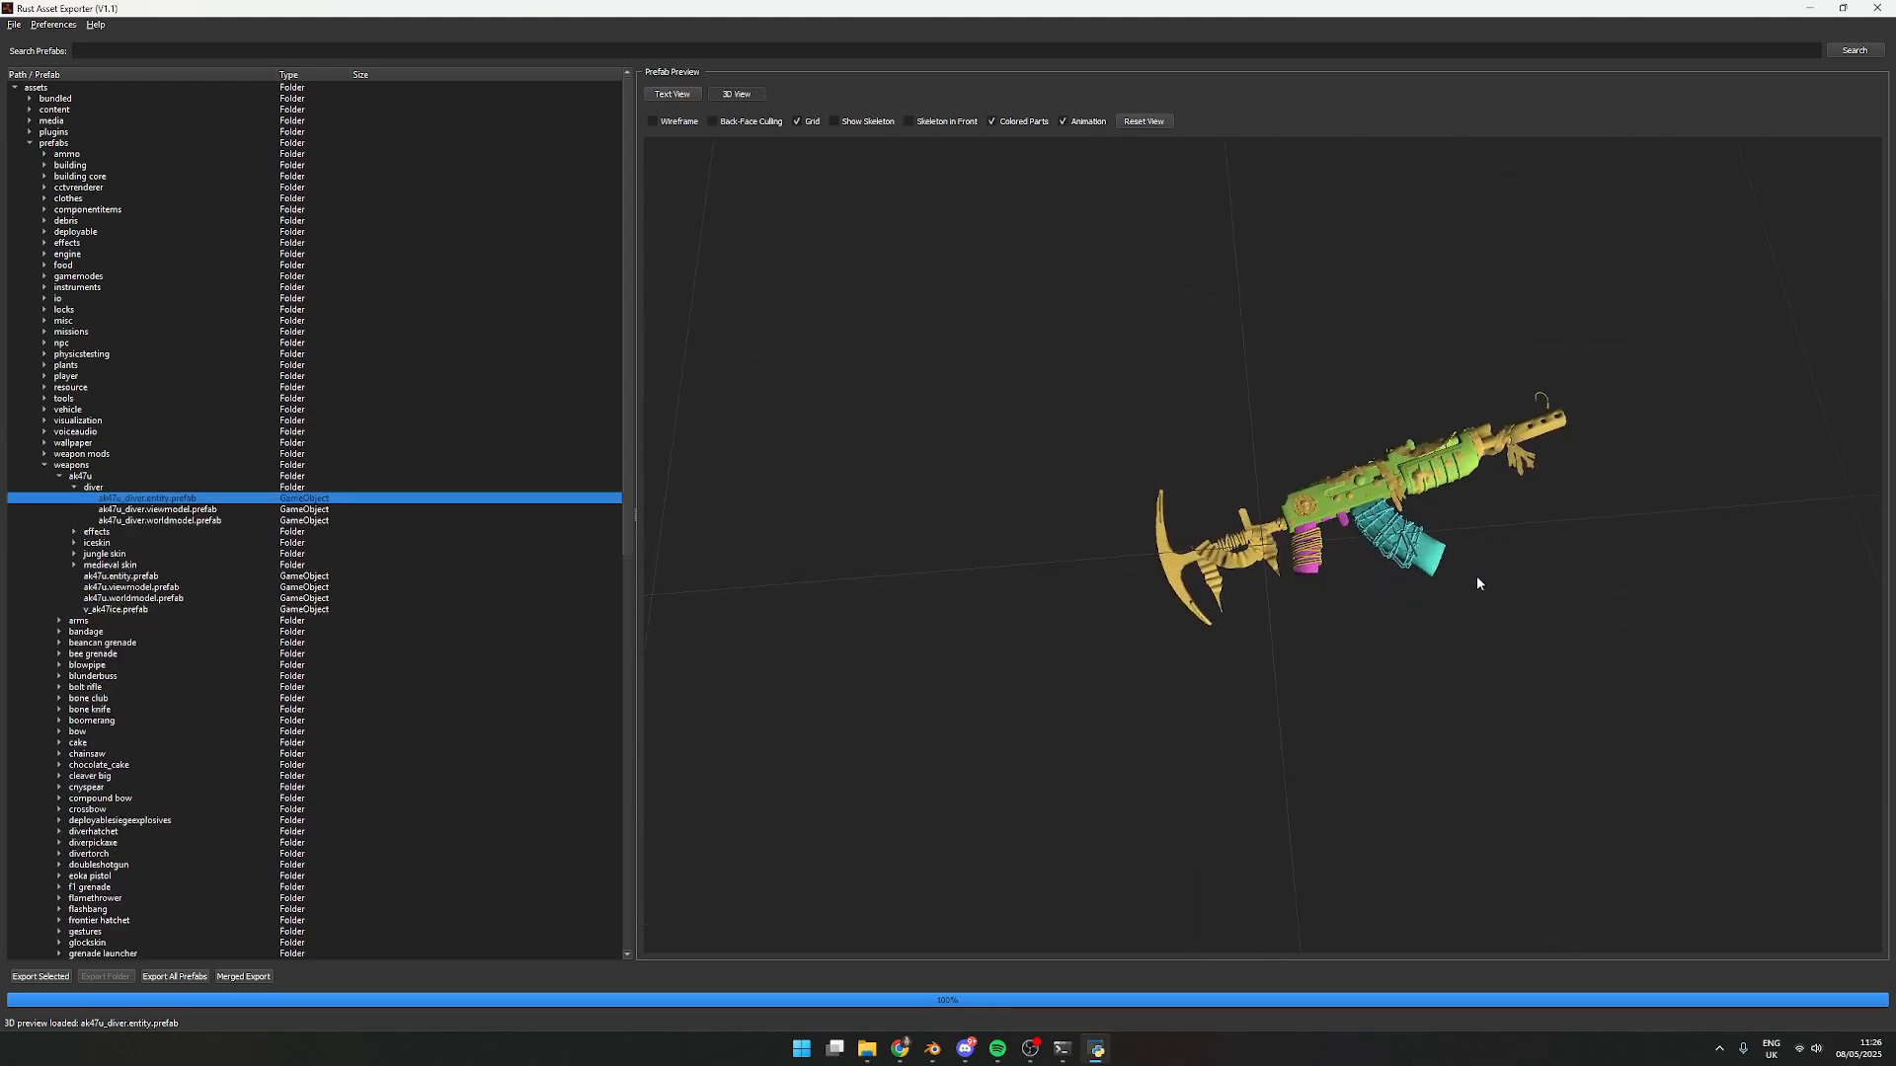
middle_drag(1477, 578, 1431, 585)
scroll(1431, 584, up, 3)
scroll(1431, 585, up, 3)
scroll(1430, 585, down, 3)
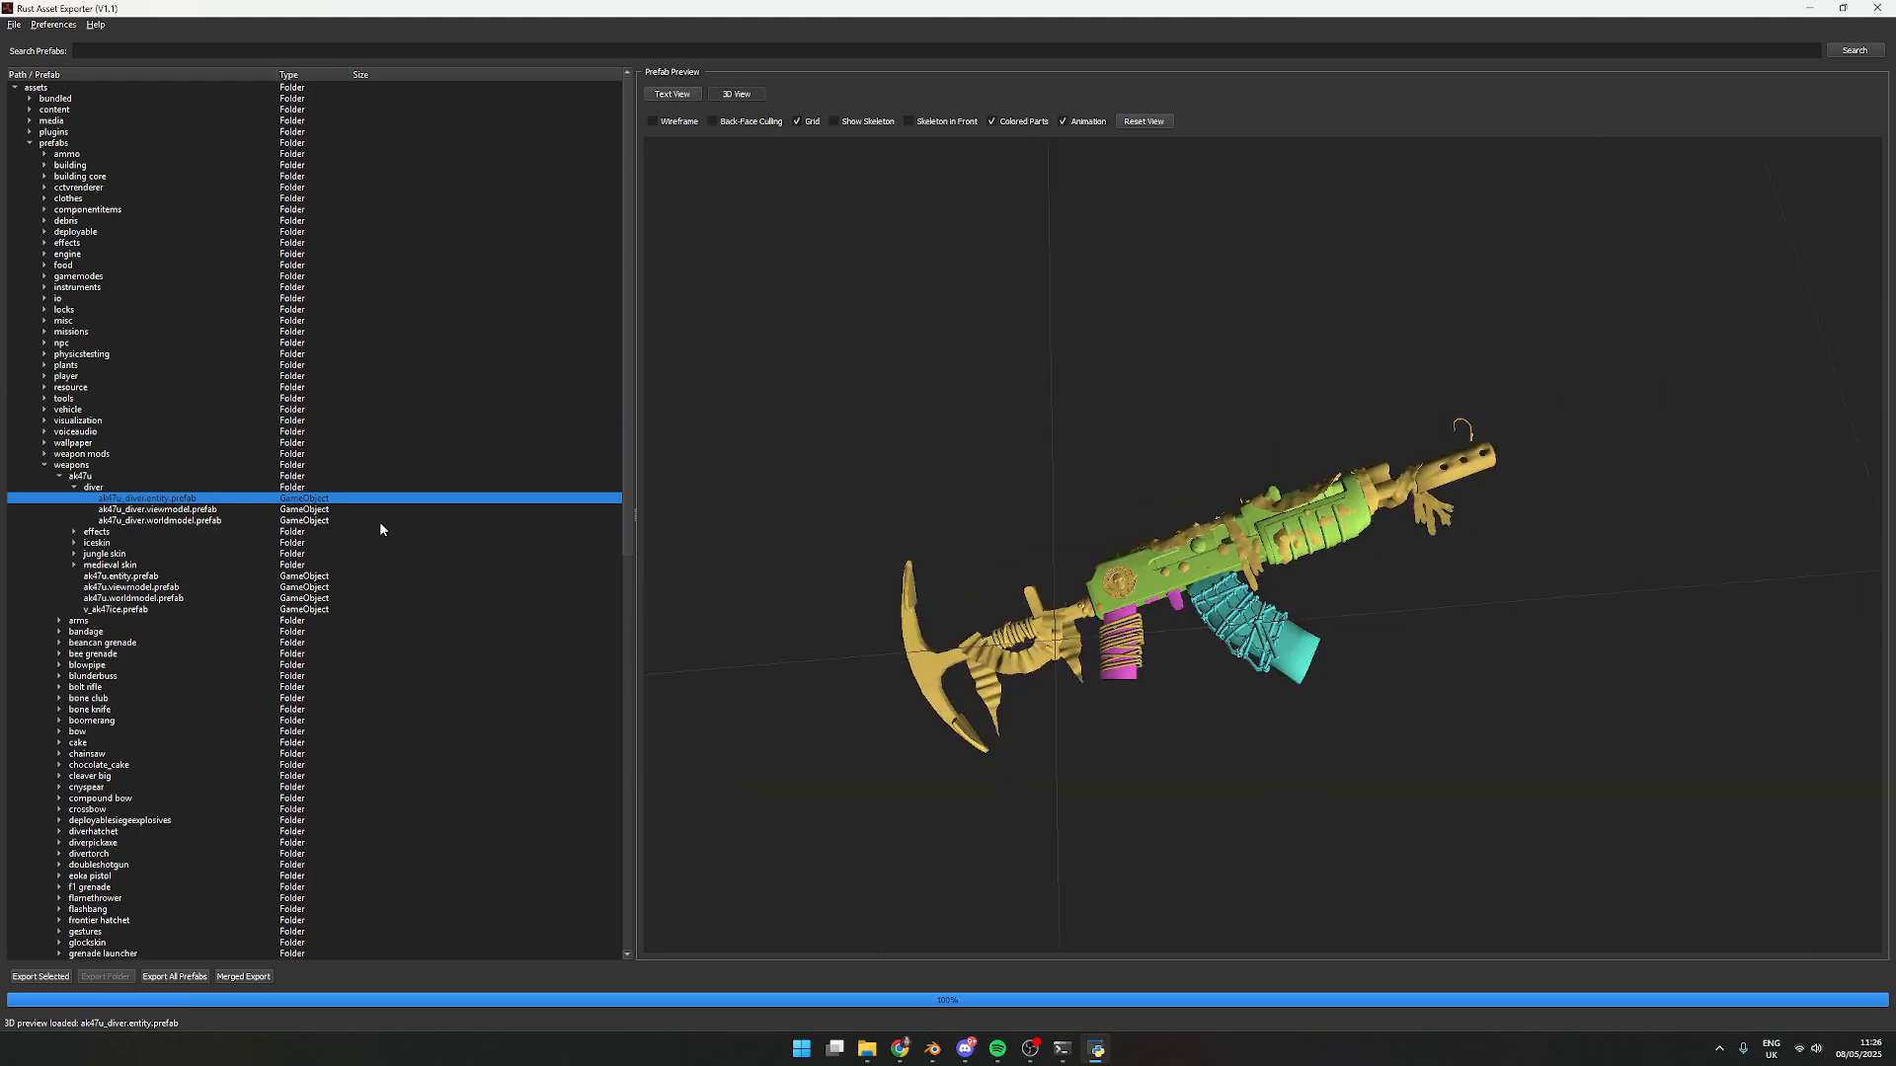
Inspect attack.prefab, attack_muzzlebrake.prefab and bolt_forward.prefab from the ak47u effects folder as text
click(73, 533)
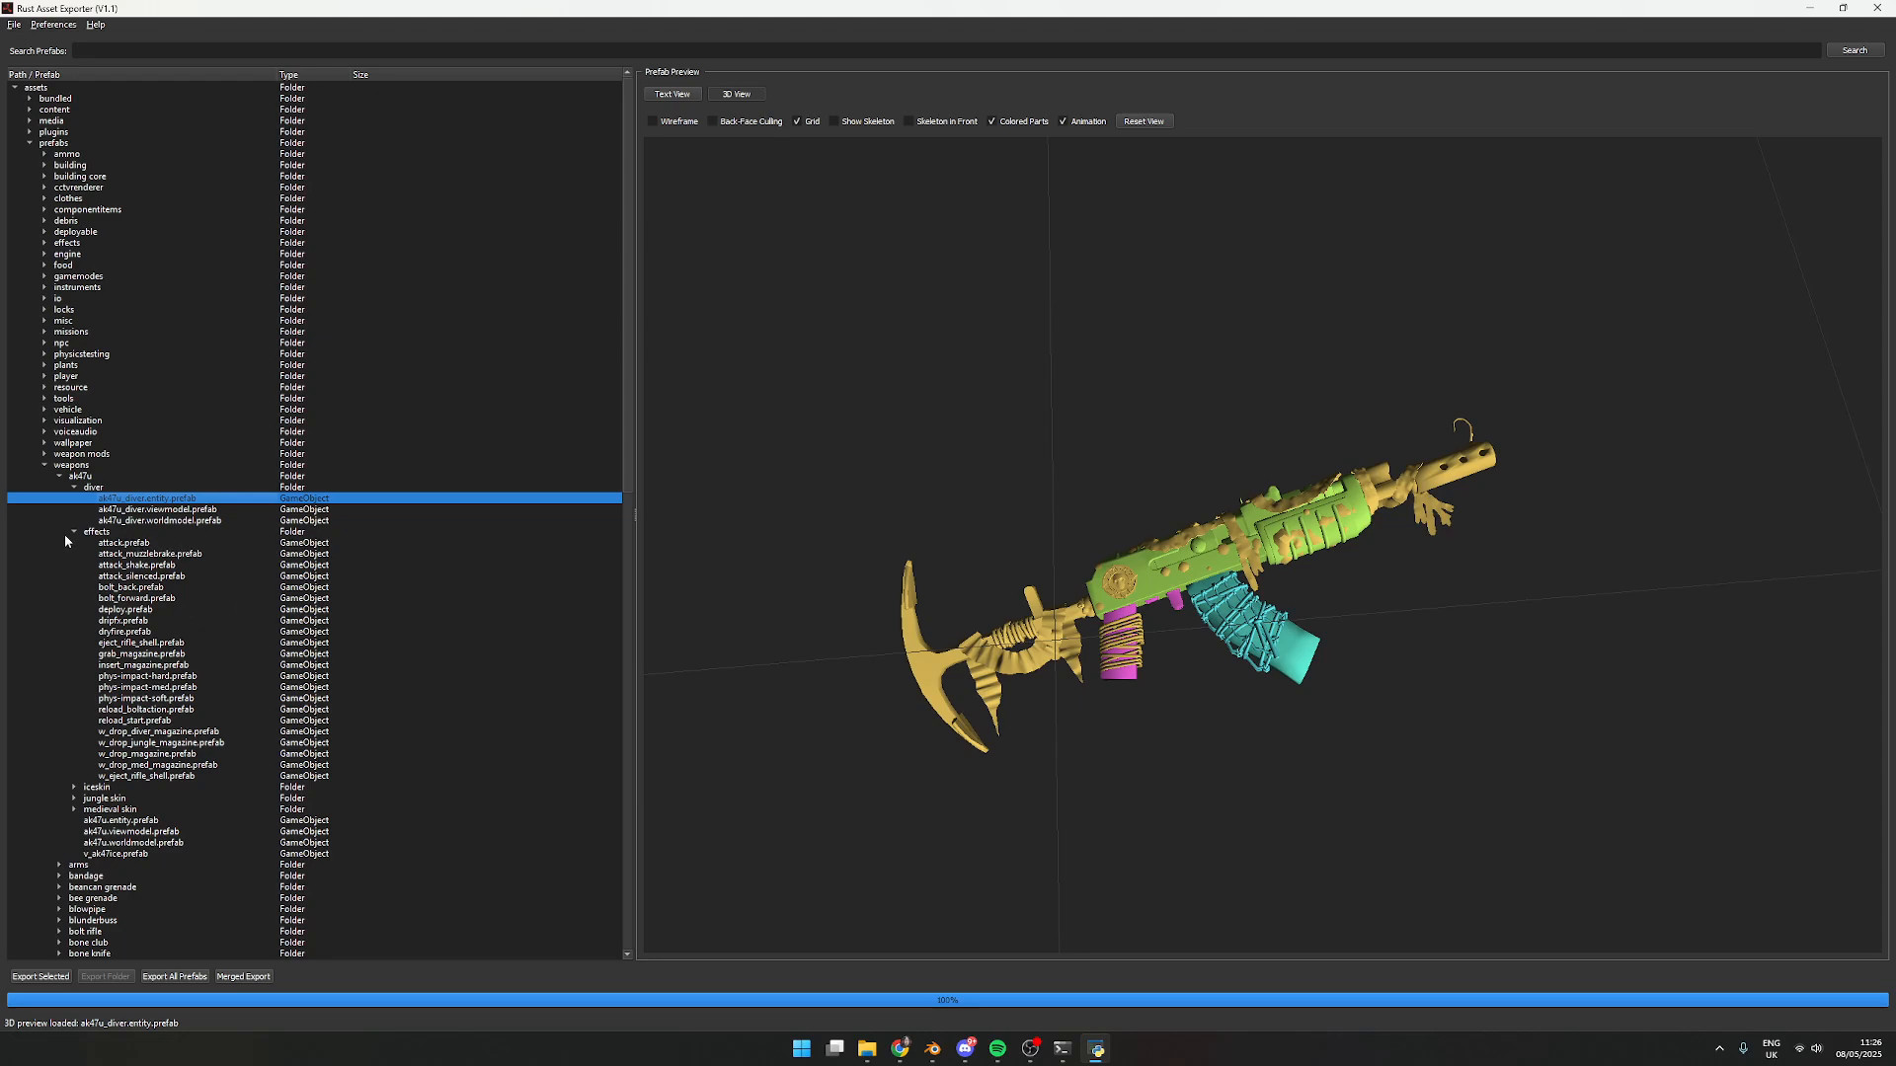
click(144, 543)
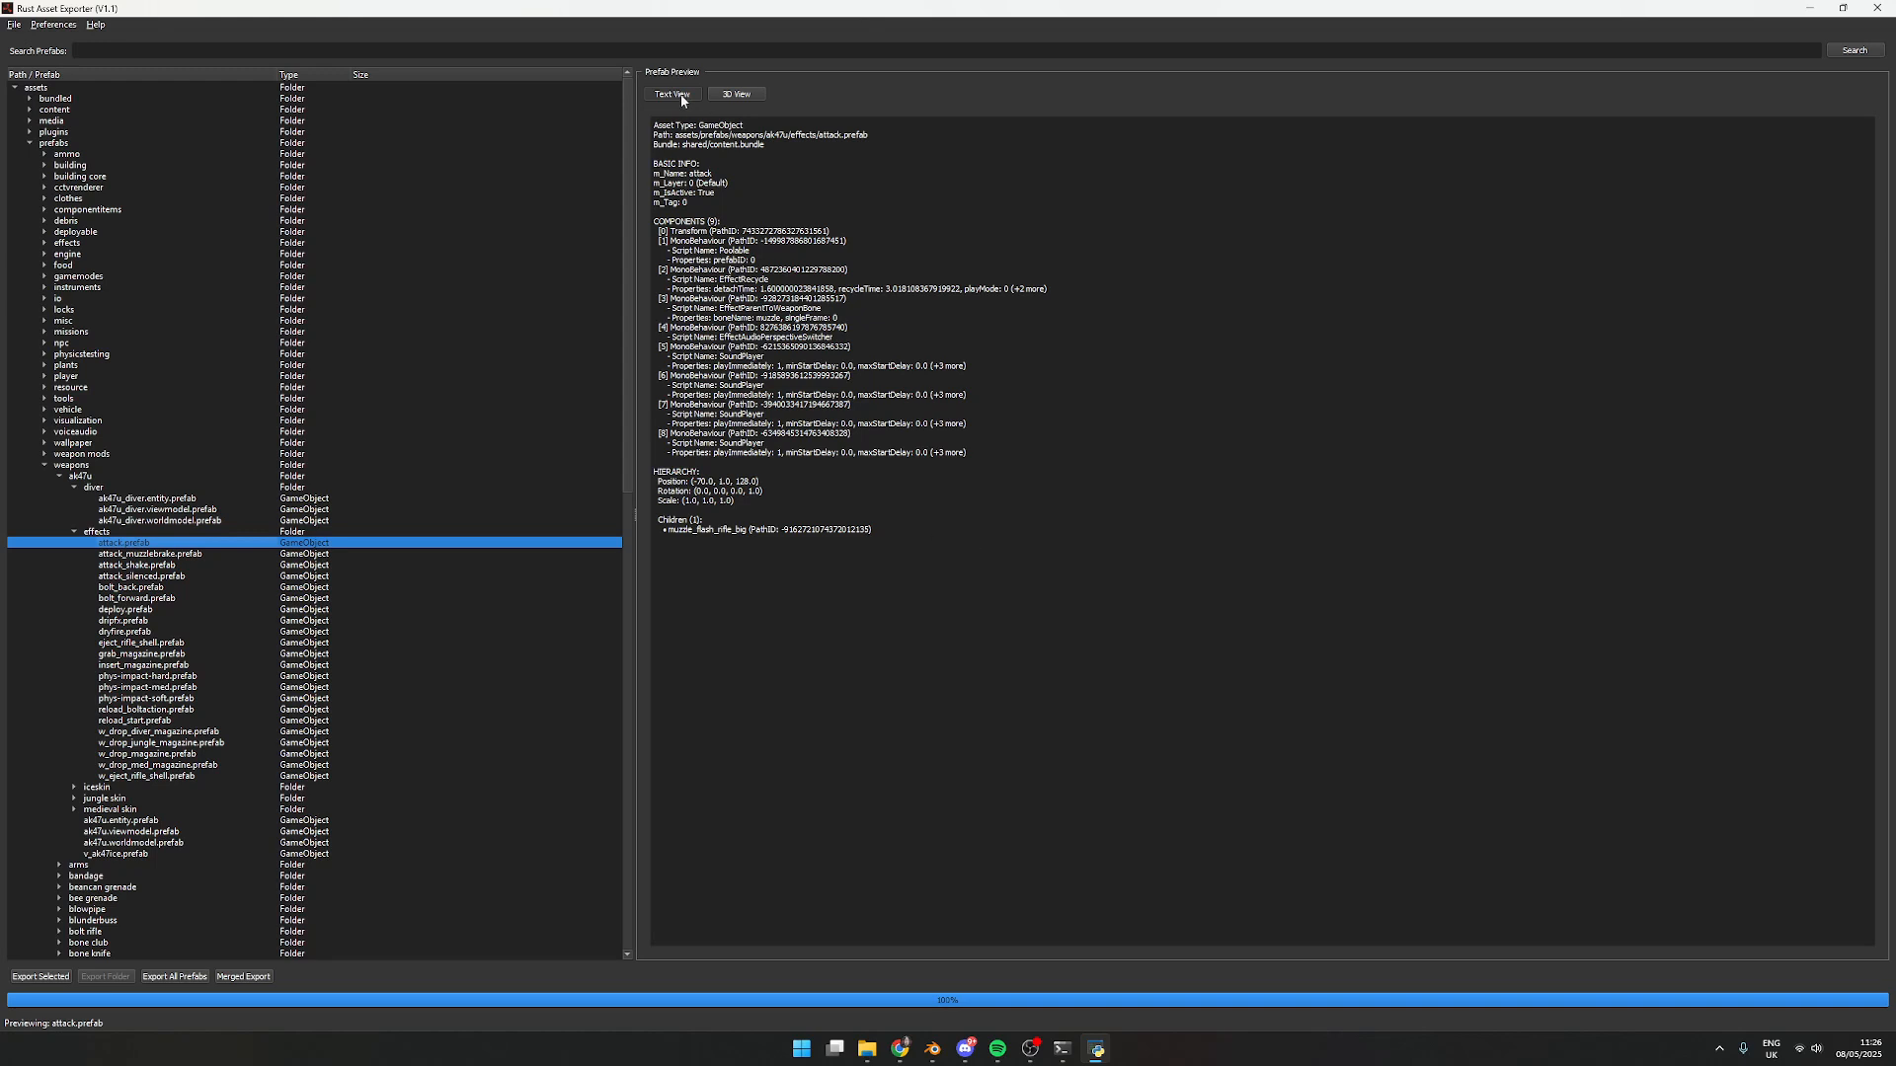
click(192, 555)
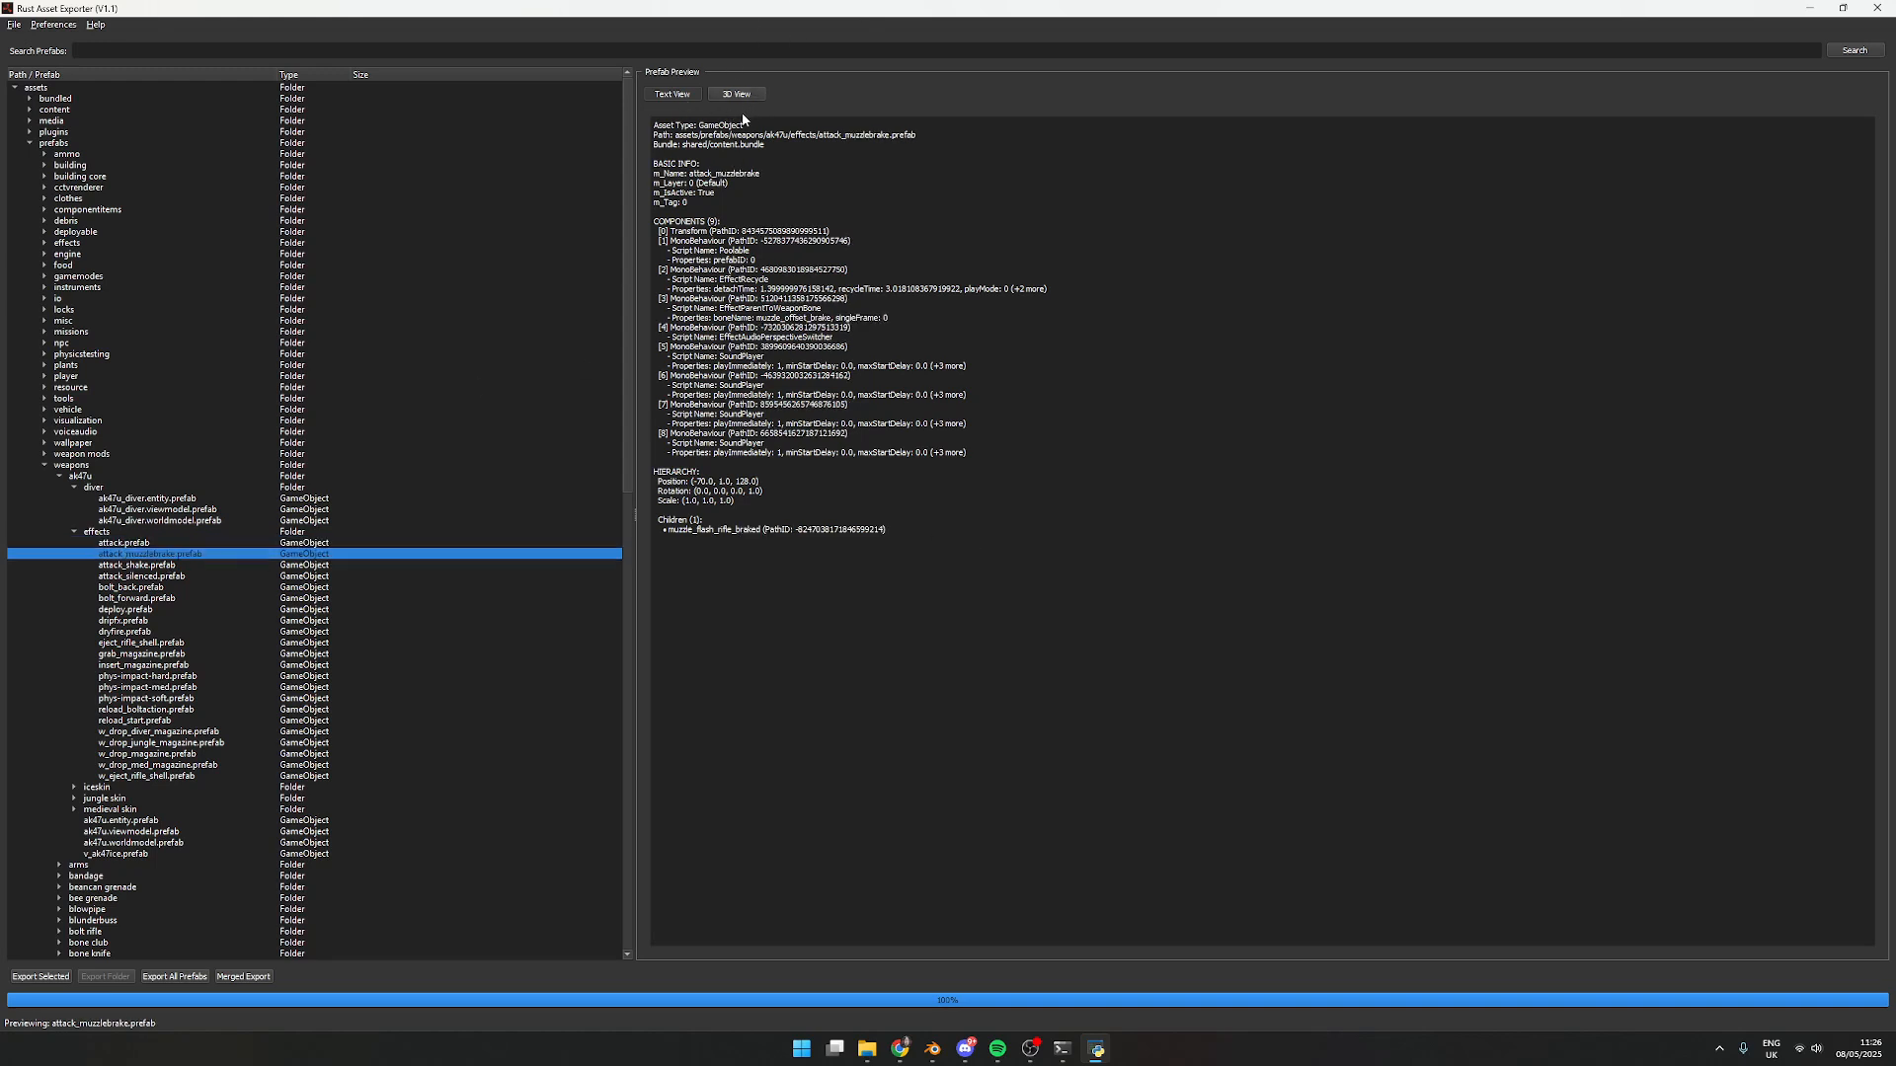
click(232, 599)
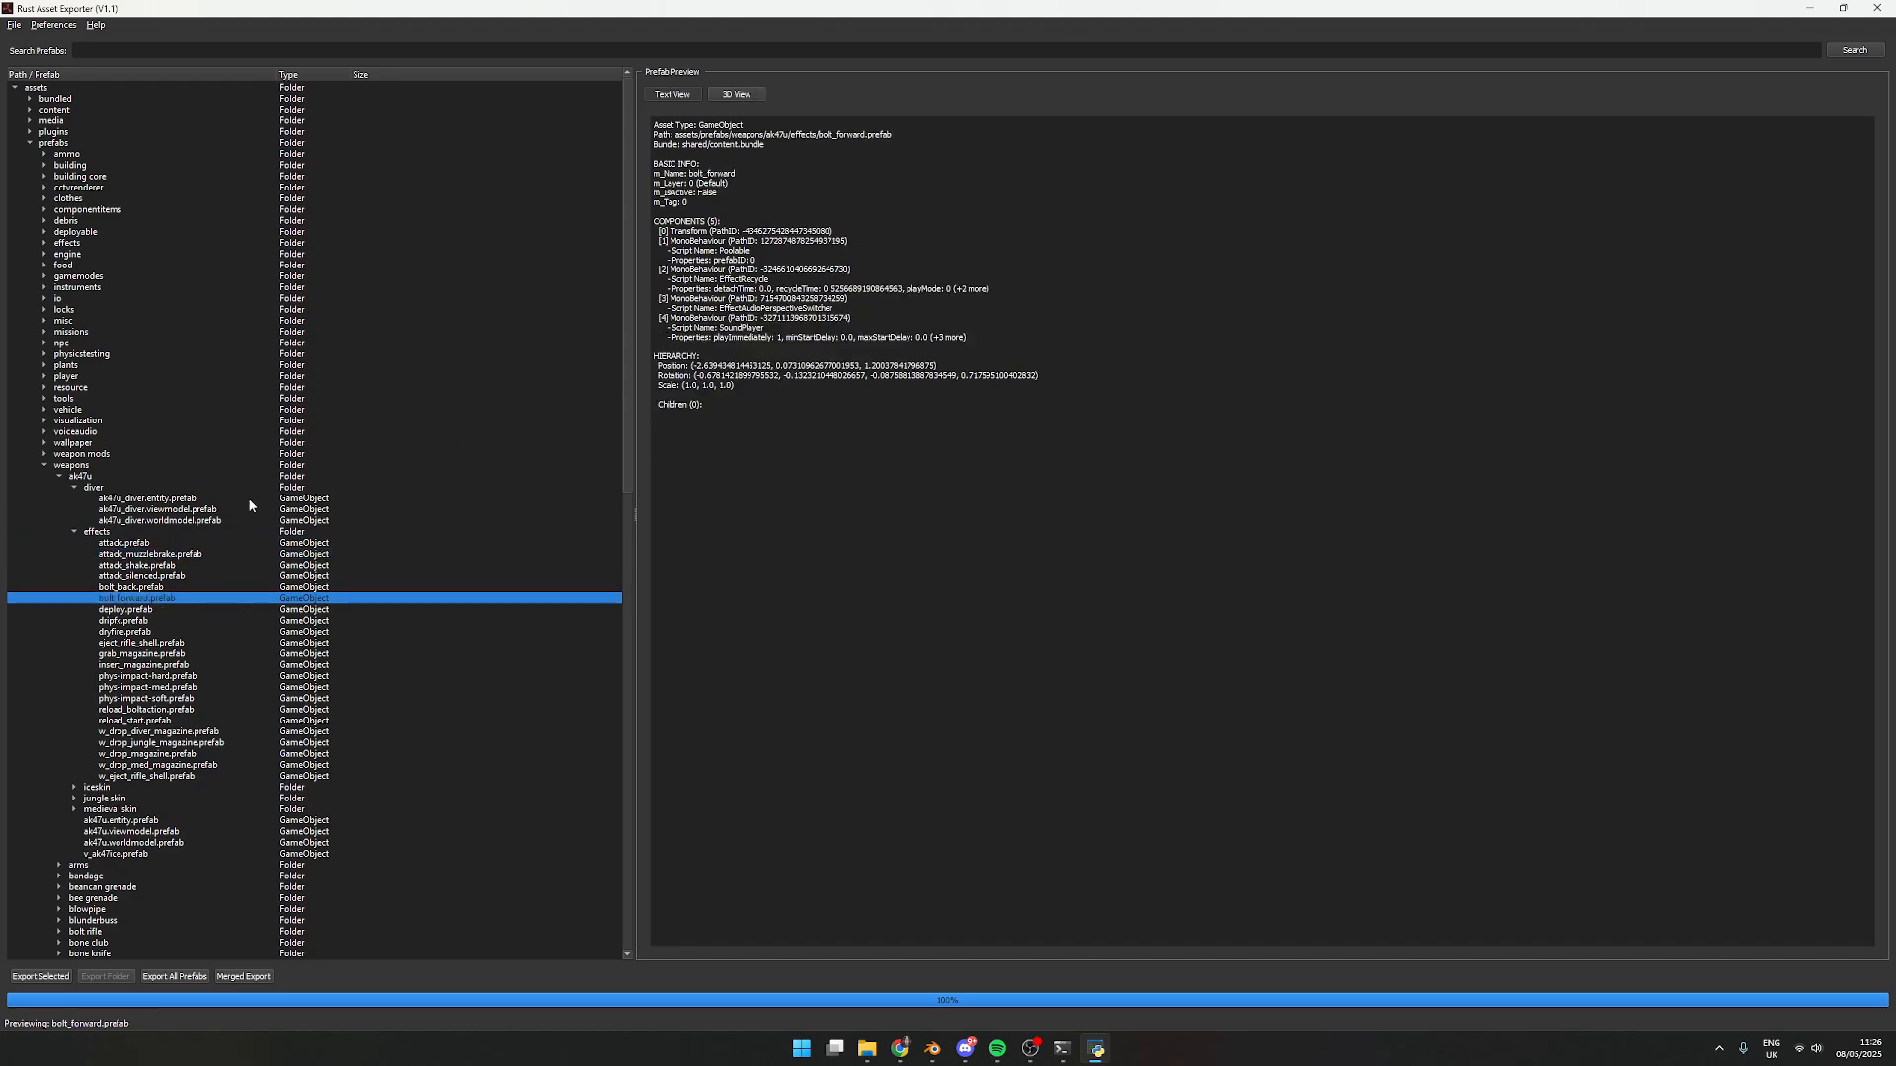
Collapse the diver and effects subfolders and the whole ak47u folder
click(74, 488)
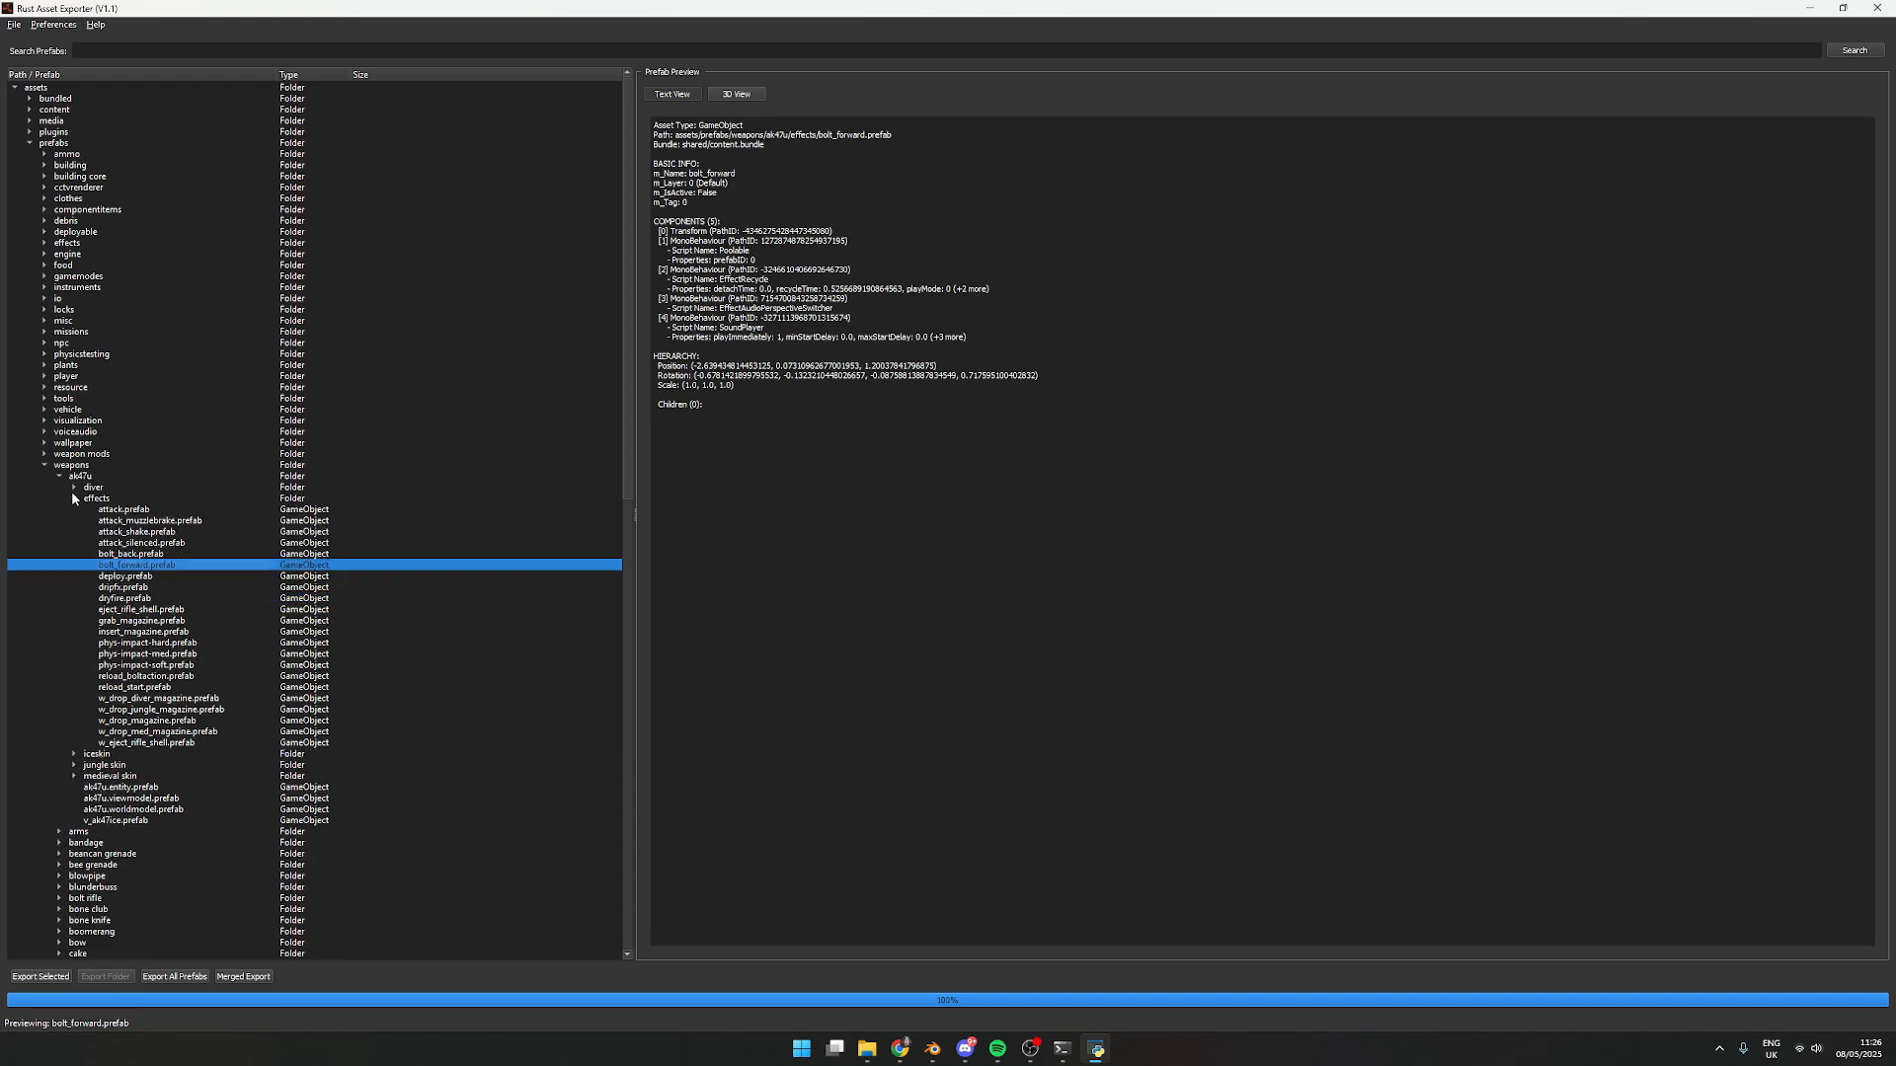
click(74, 497)
click(74, 532)
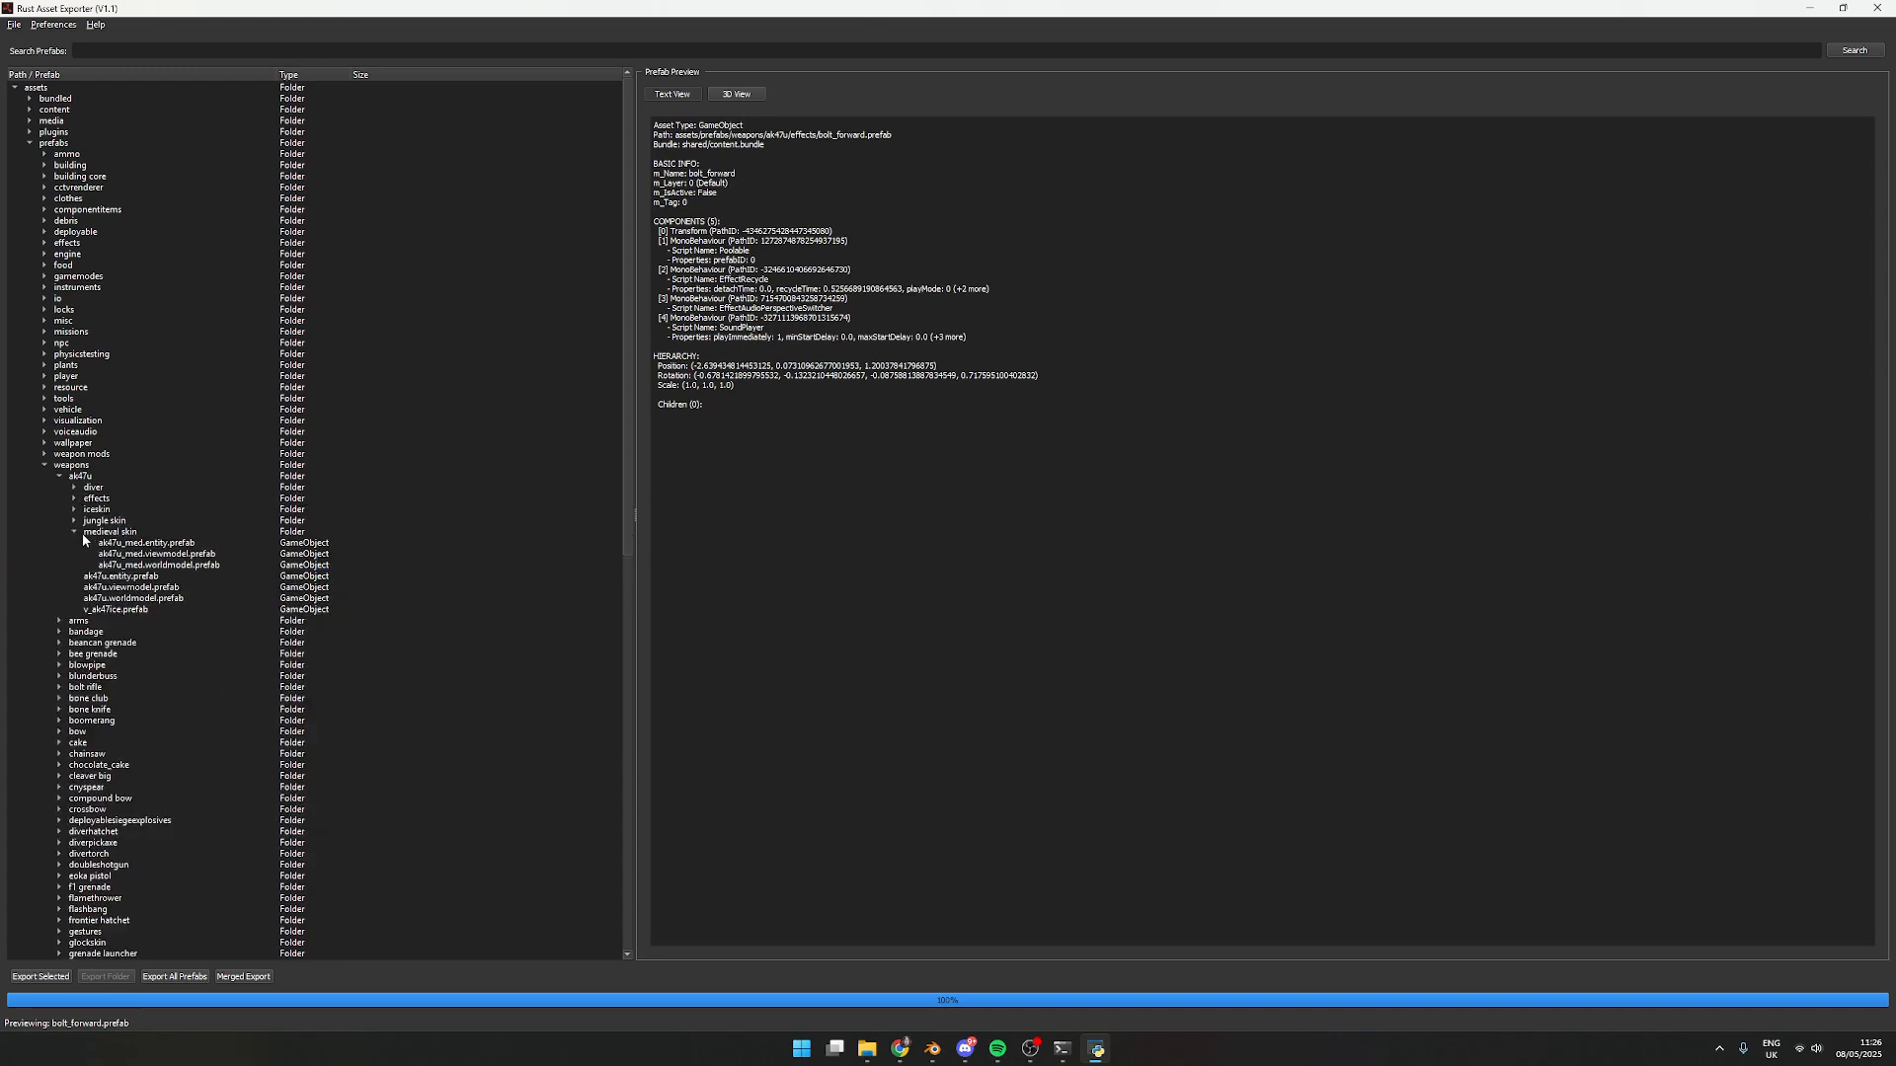
click(75, 533)
click(59, 476)
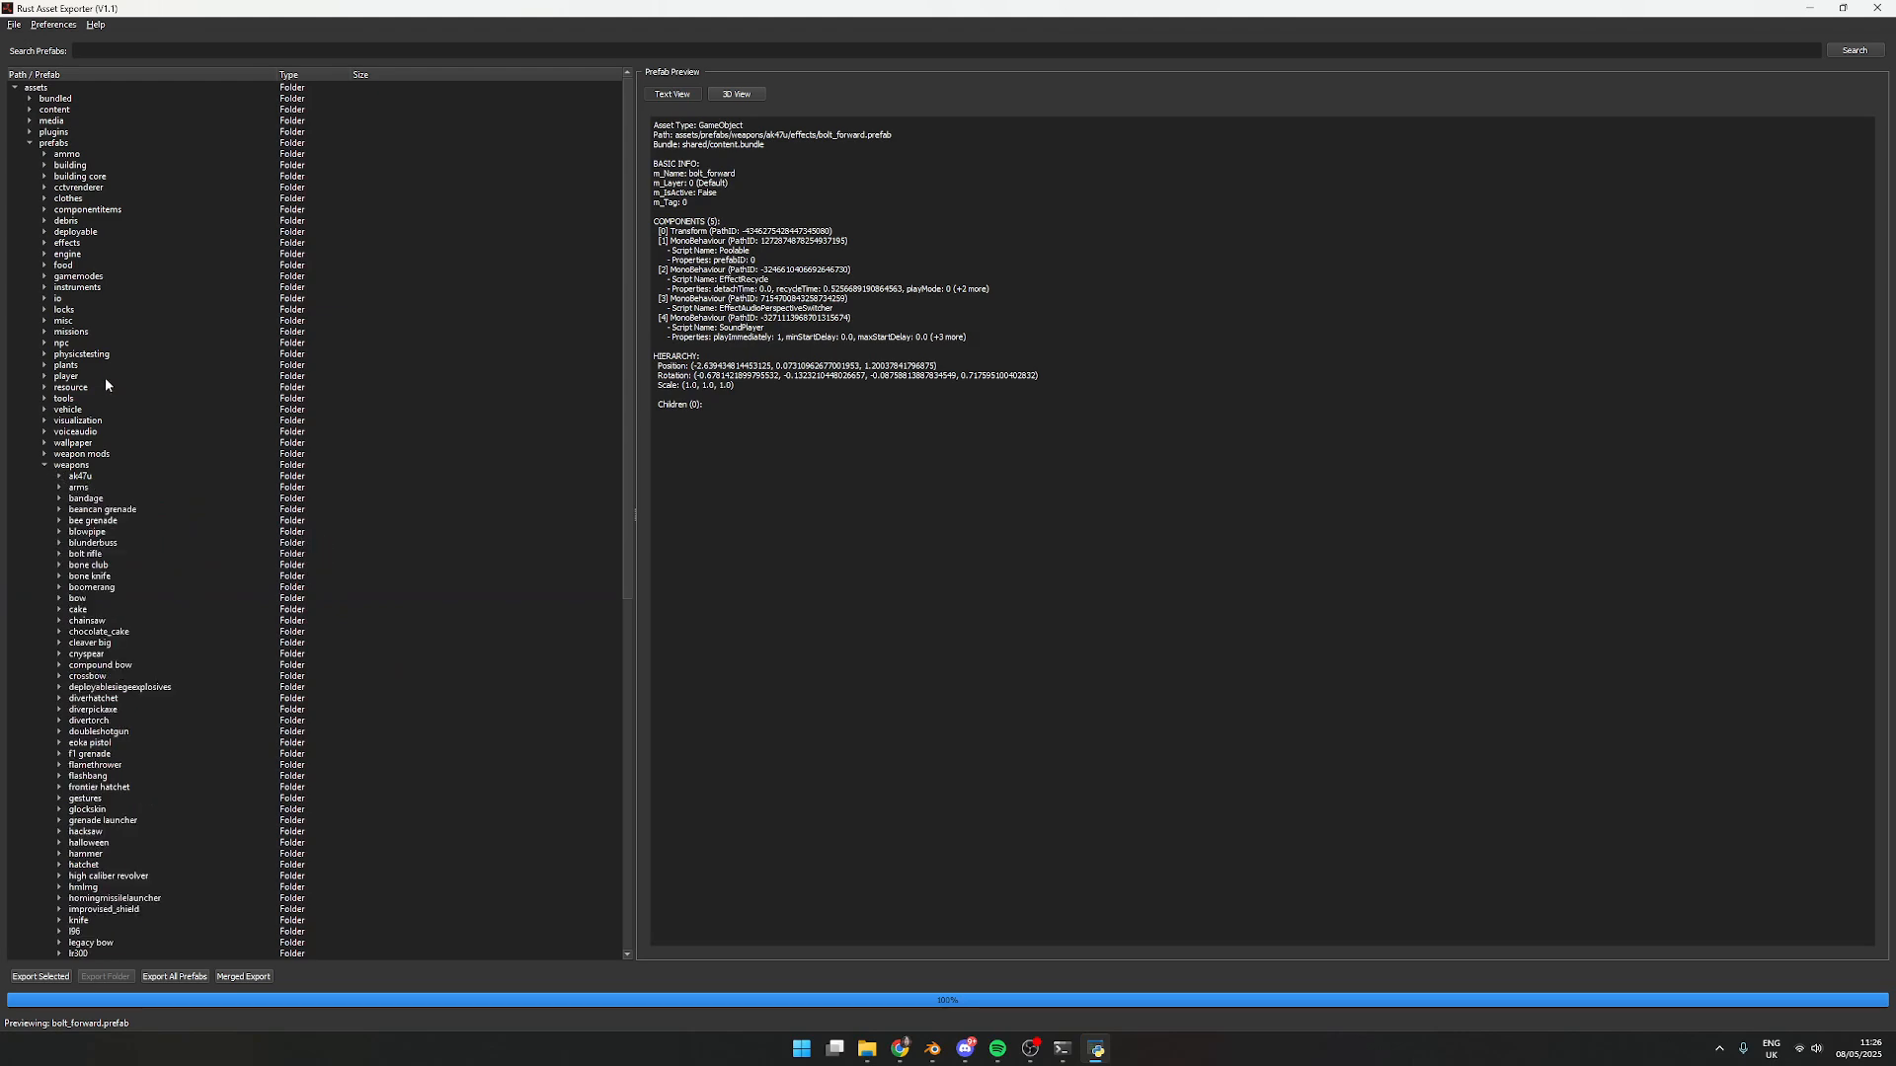
Preview mini_crossbow.entity.prefab from prefabs/weapons/mini crossbow in 3D and view it from the side
scroll(163, 511, down, 8)
scroll(164, 512, down, 9)
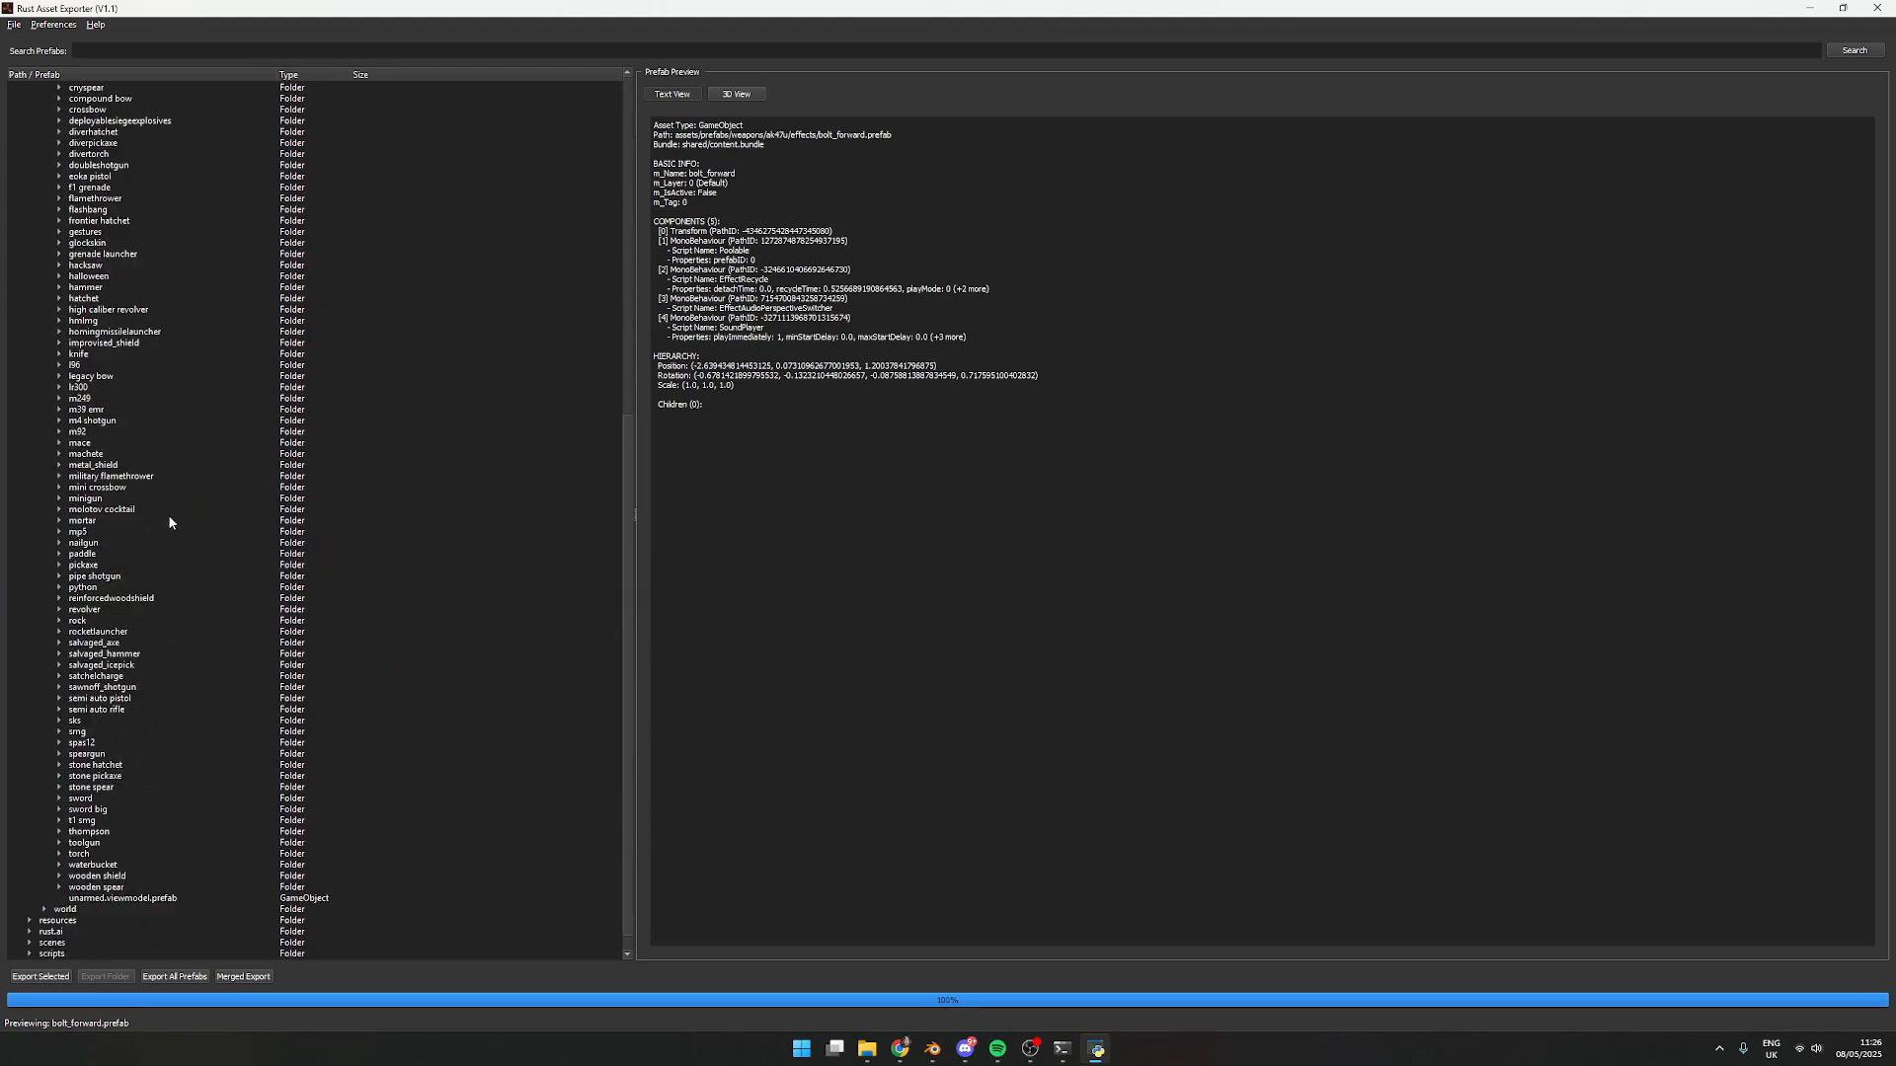
scroll(167, 524, up, 2)
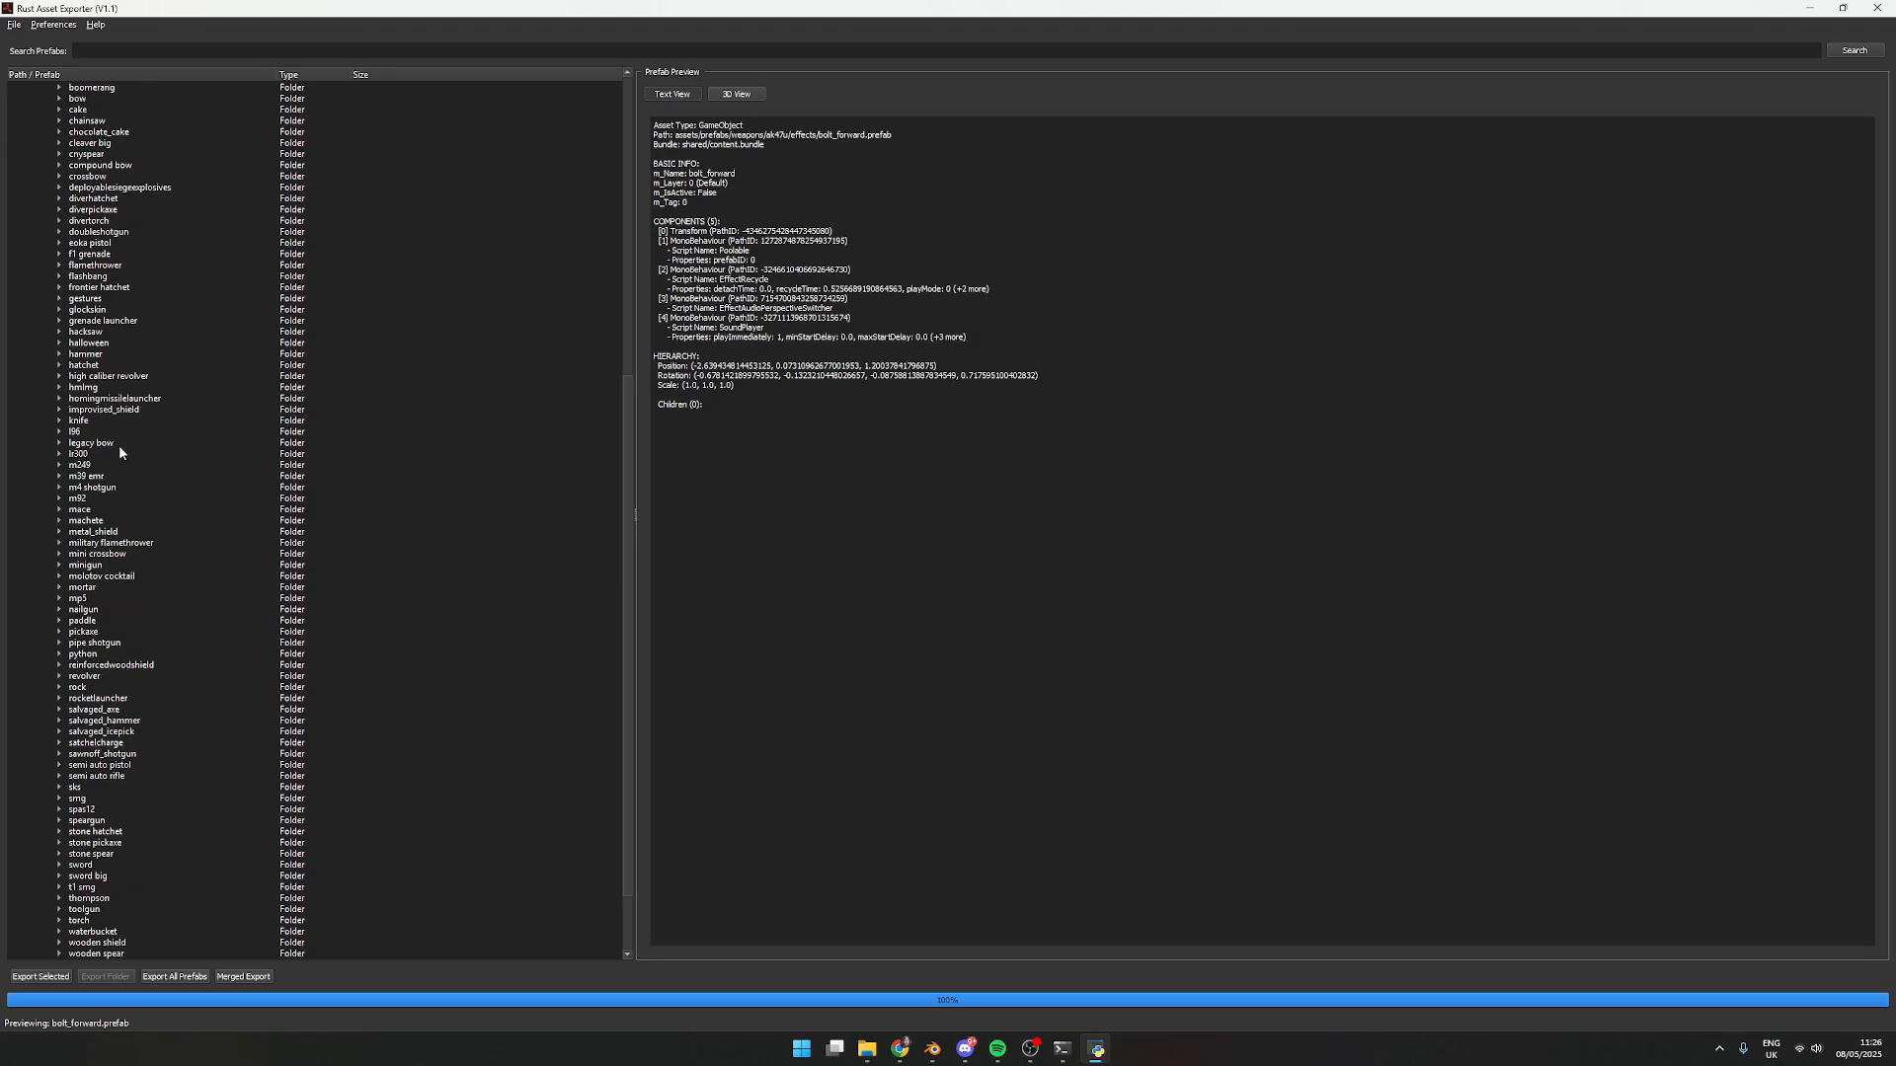
click(59, 554)
click(148, 577)
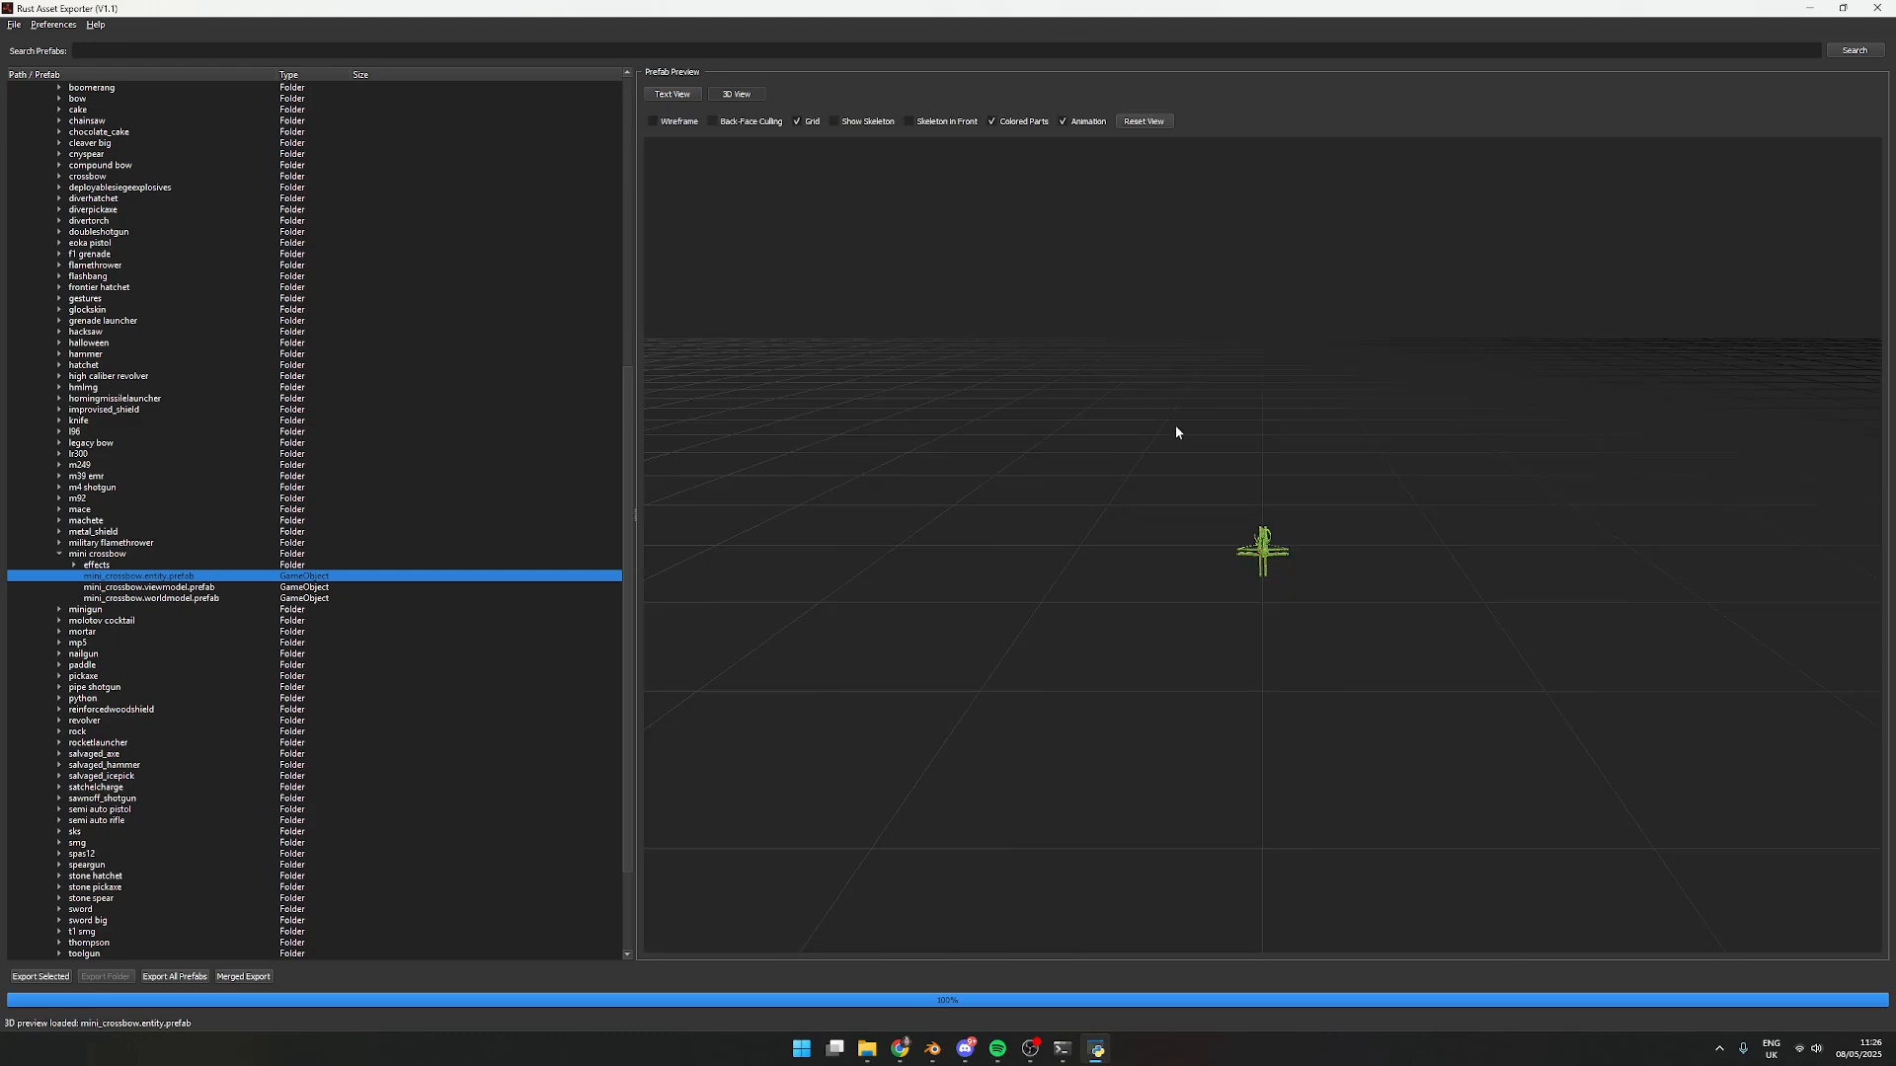
drag(1305, 579, 1171, 549)
Check the mini crossbow with its skeleton toggled on and off, and turn off the coloured parts
click(871, 123)
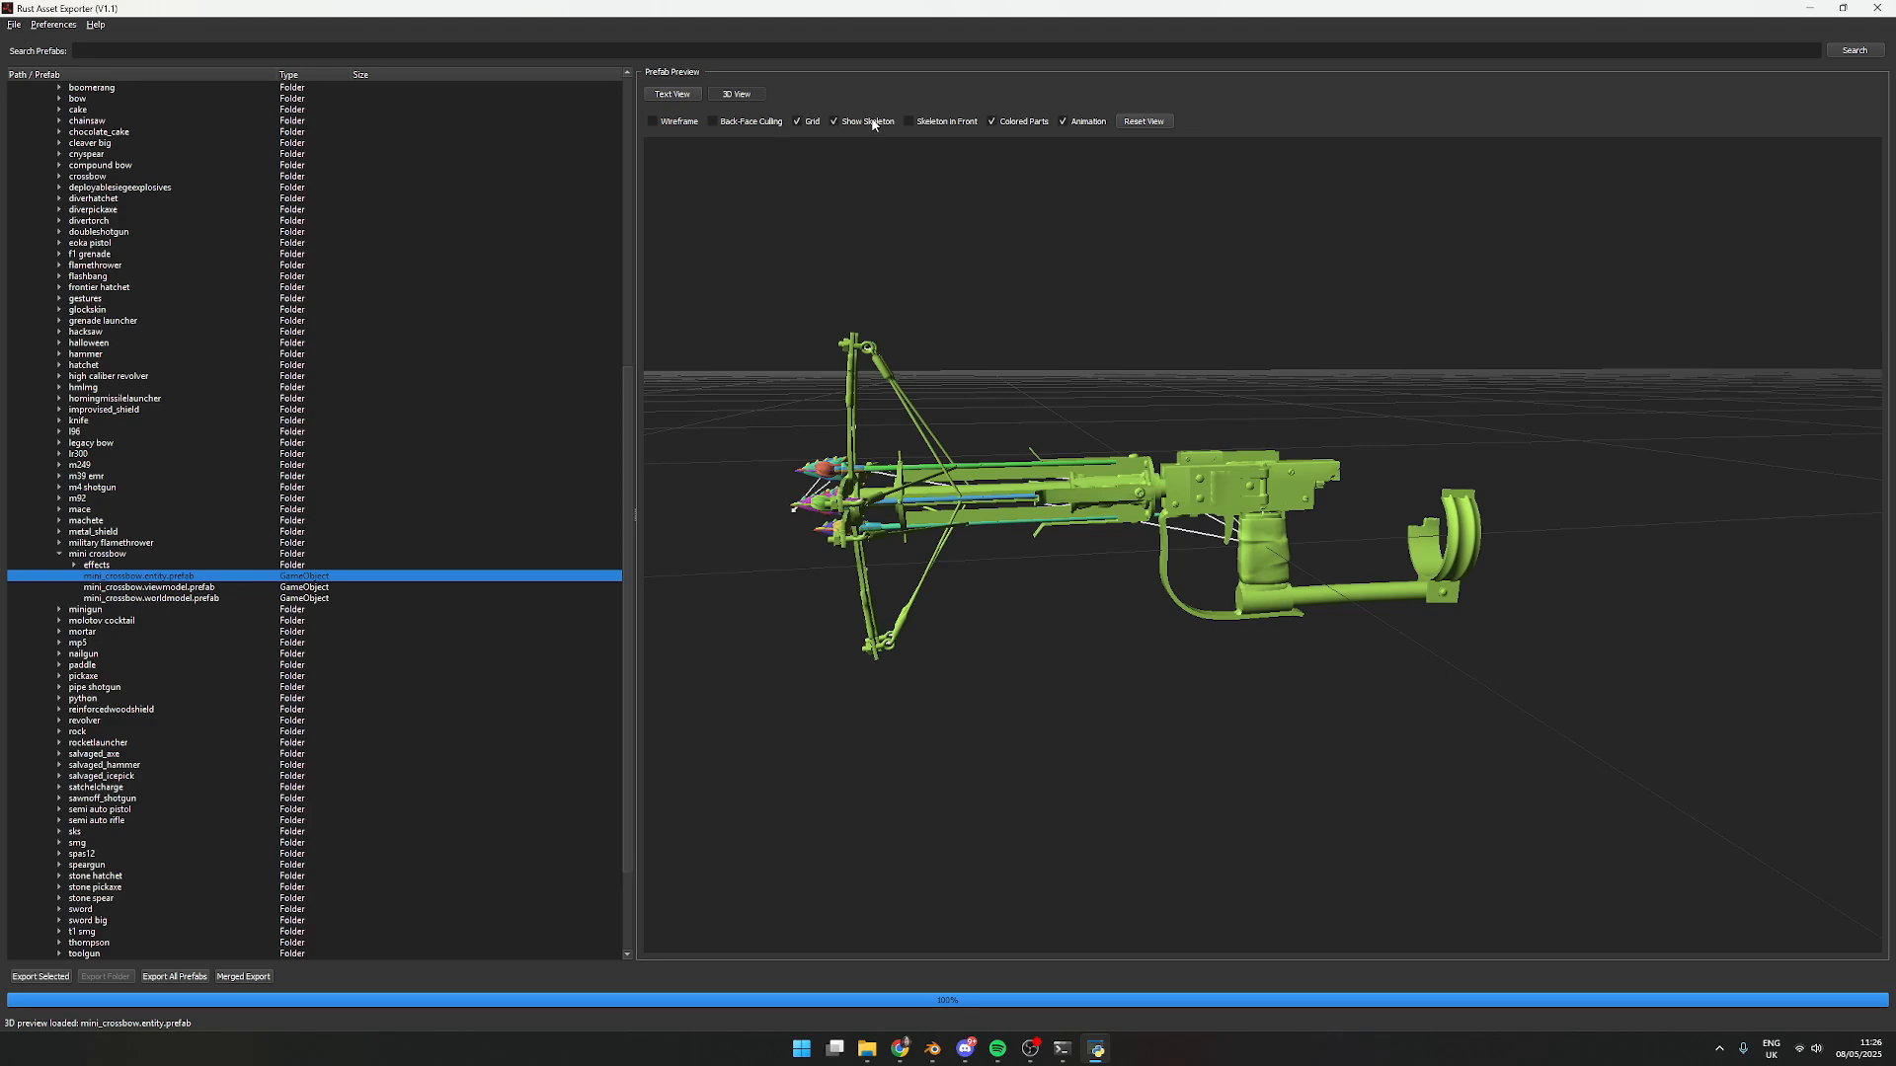
click(873, 122)
drag(1482, 450, 1572, 481)
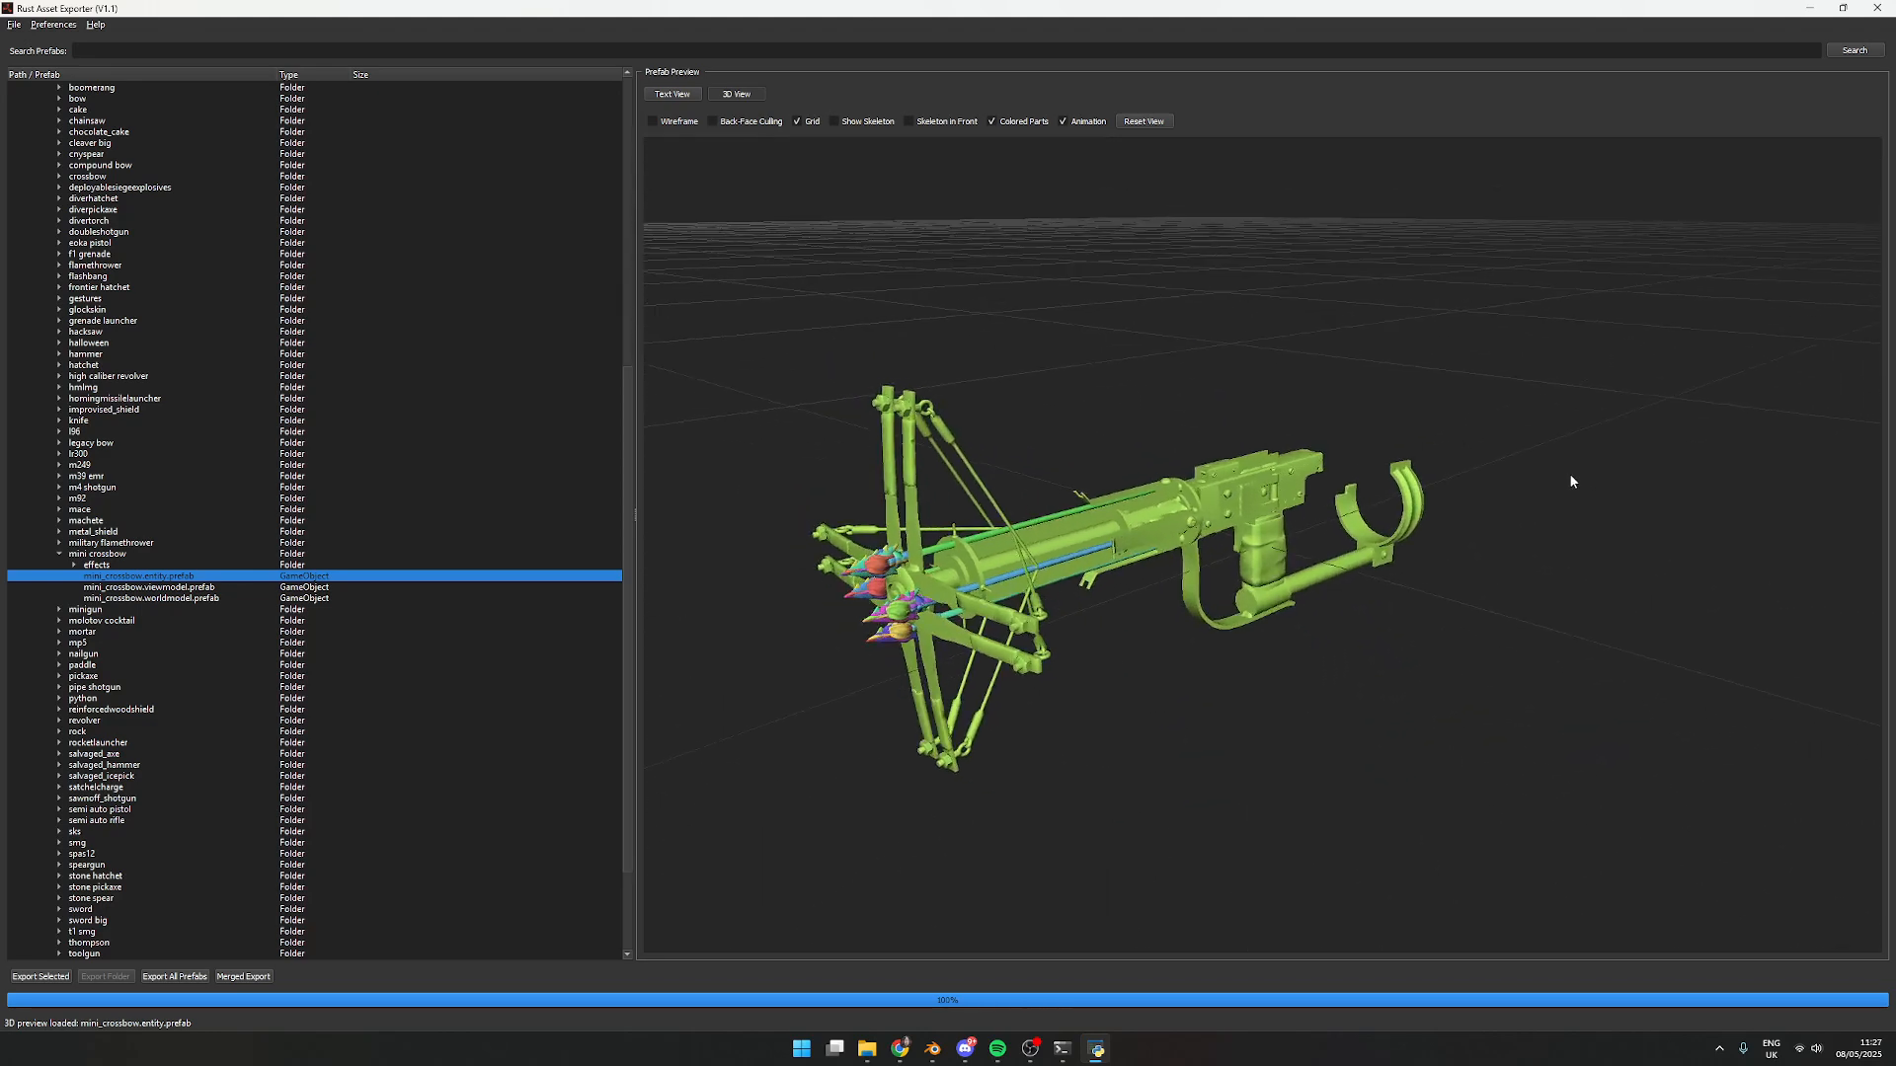
click(1022, 123)
drag(1165, 474, 1239, 514)
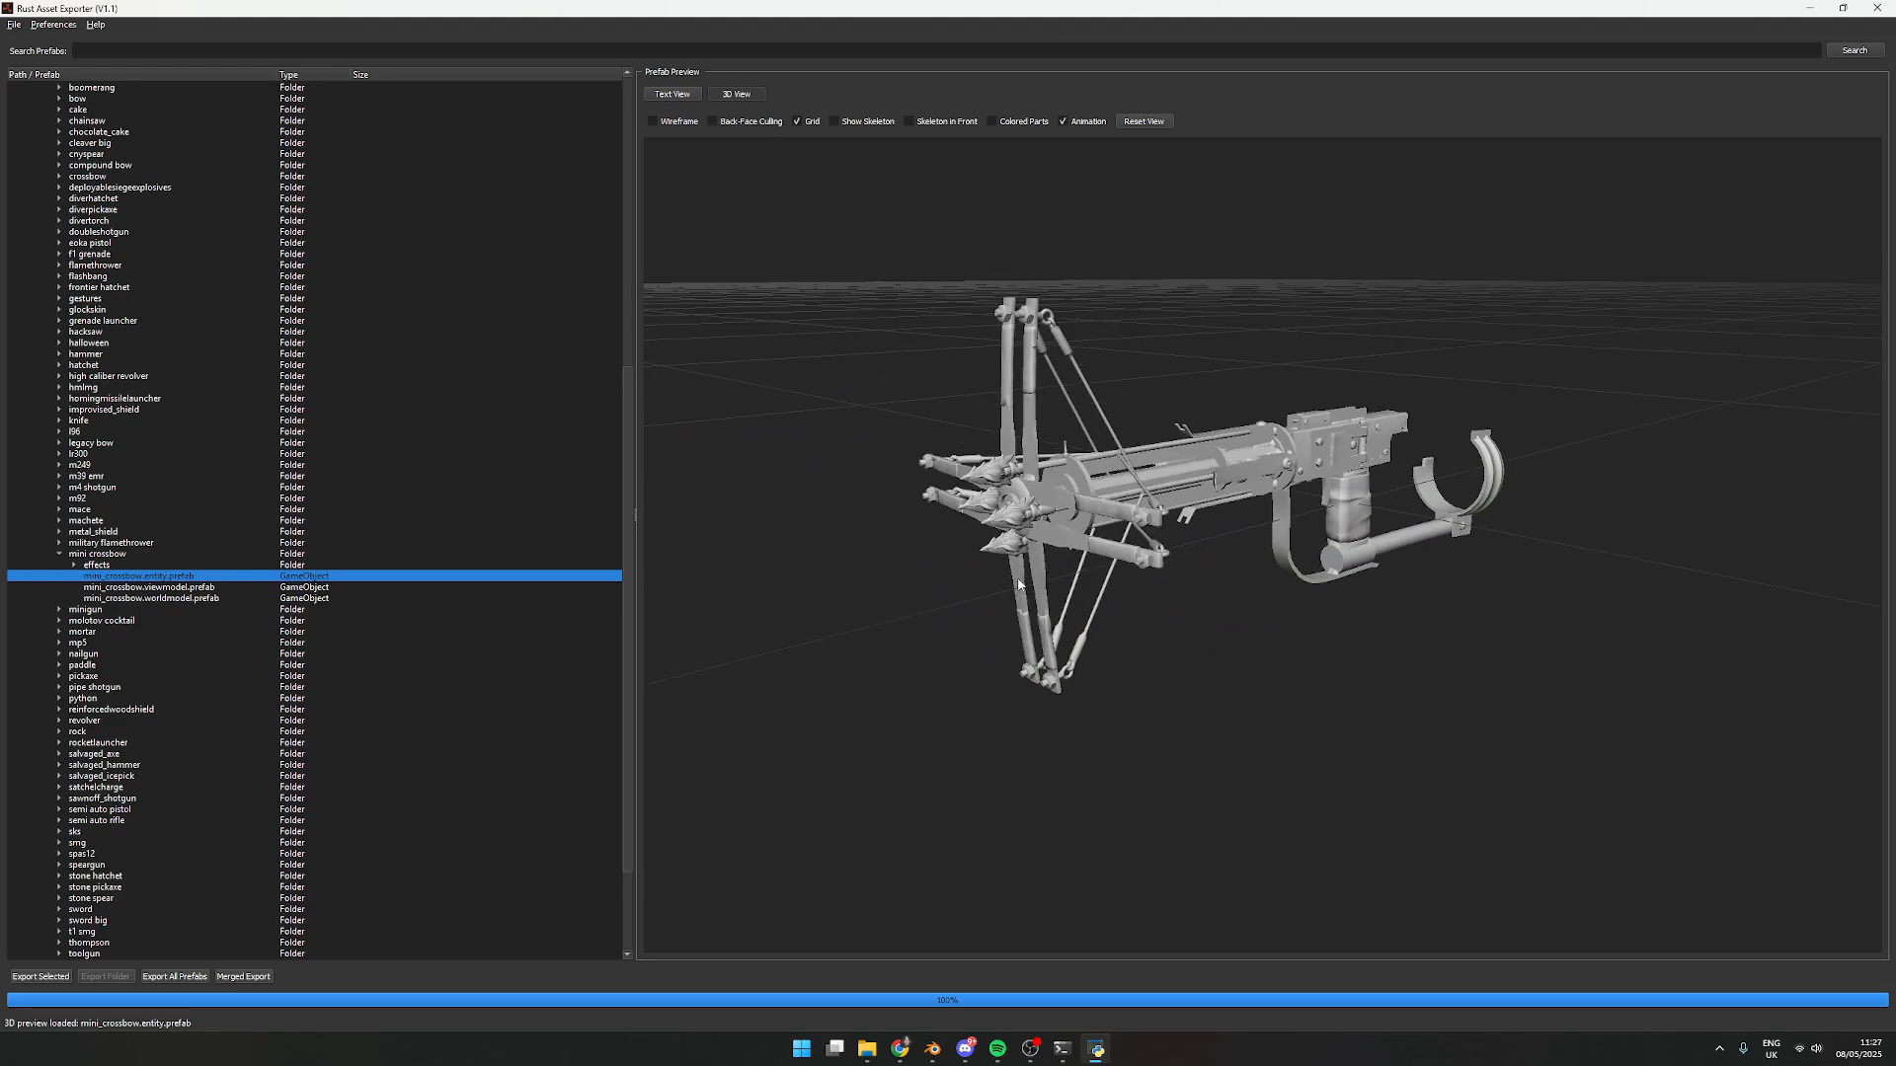
Export mini_crossbow.entity.prefab to the UnityPy/Tutorial folder
right_click(211, 576)
click(270, 587)
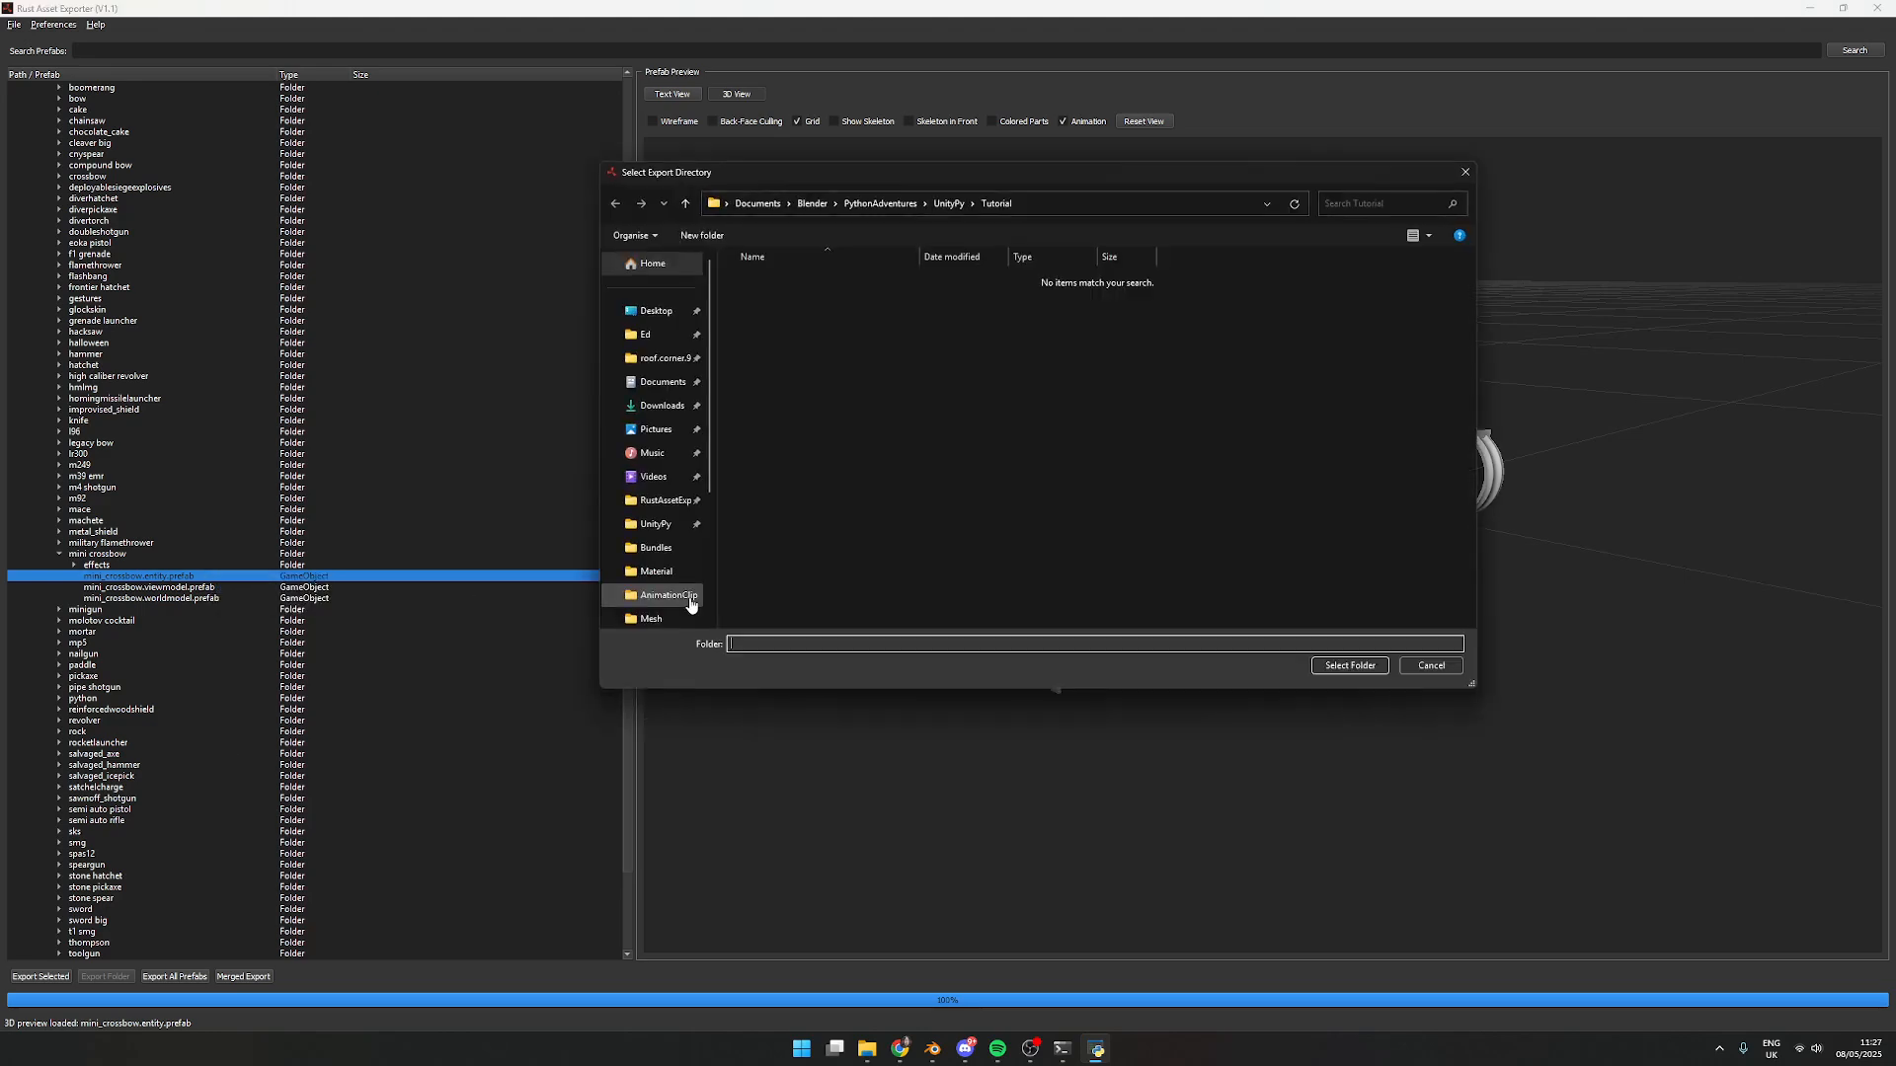
click(1349, 665)
click(1013, 541)
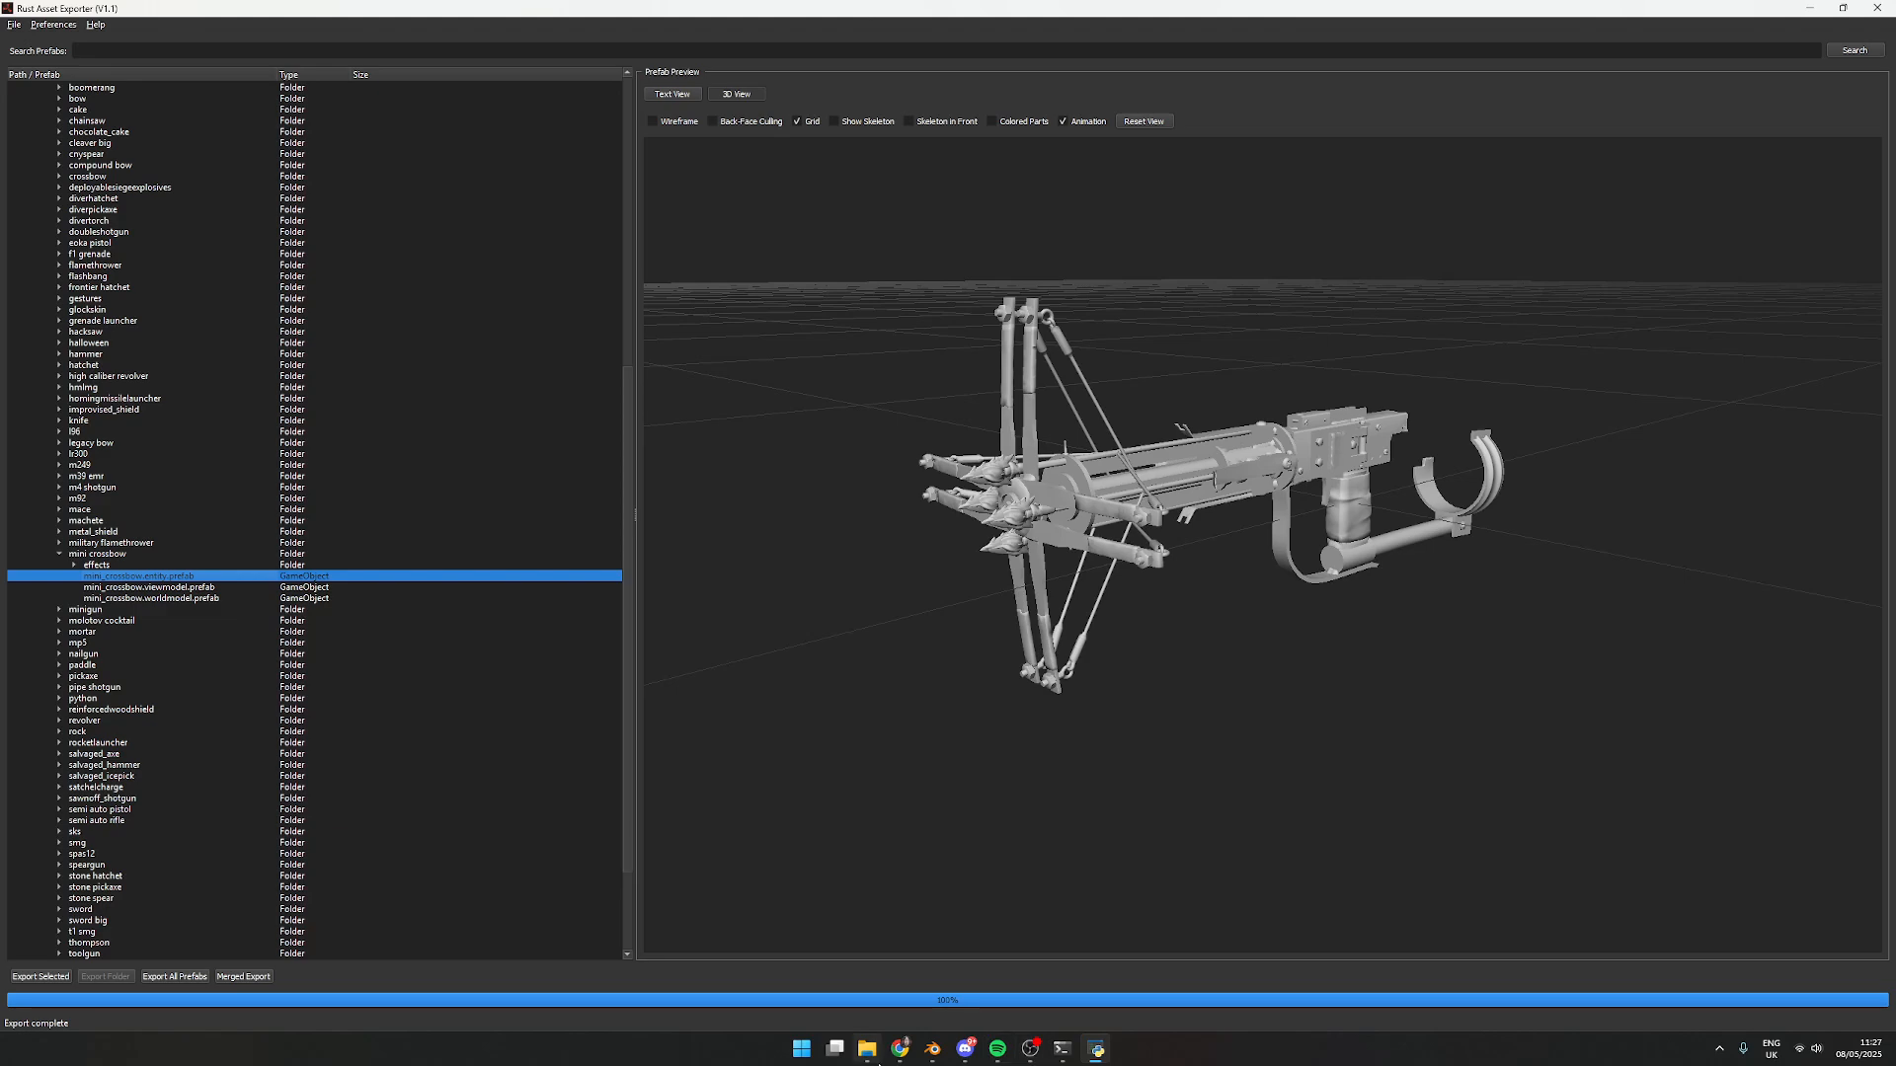
Locate the exported files in File Explorer under UnityPy/Tutorial/assets/prefabs/weapons/mini crossbow/mini_crossbow.entity
click(867, 1049)
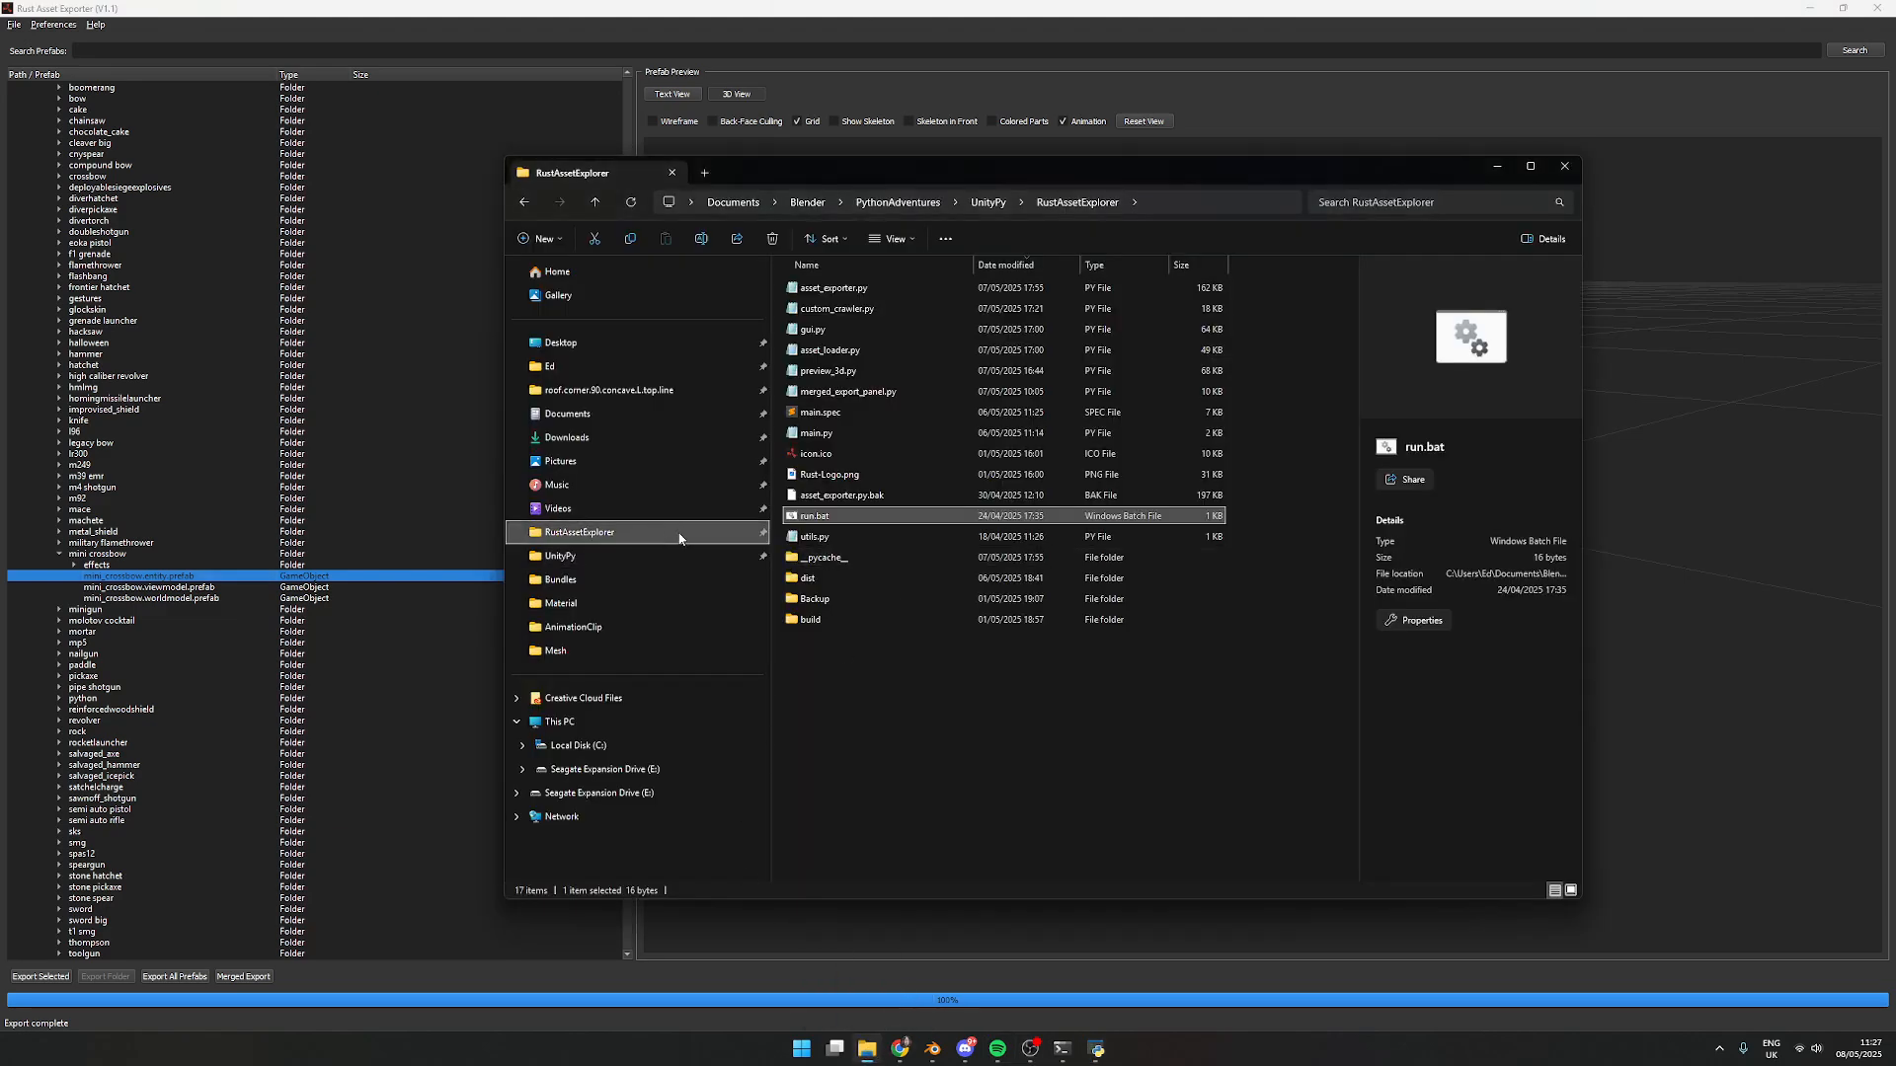
click(614, 553)
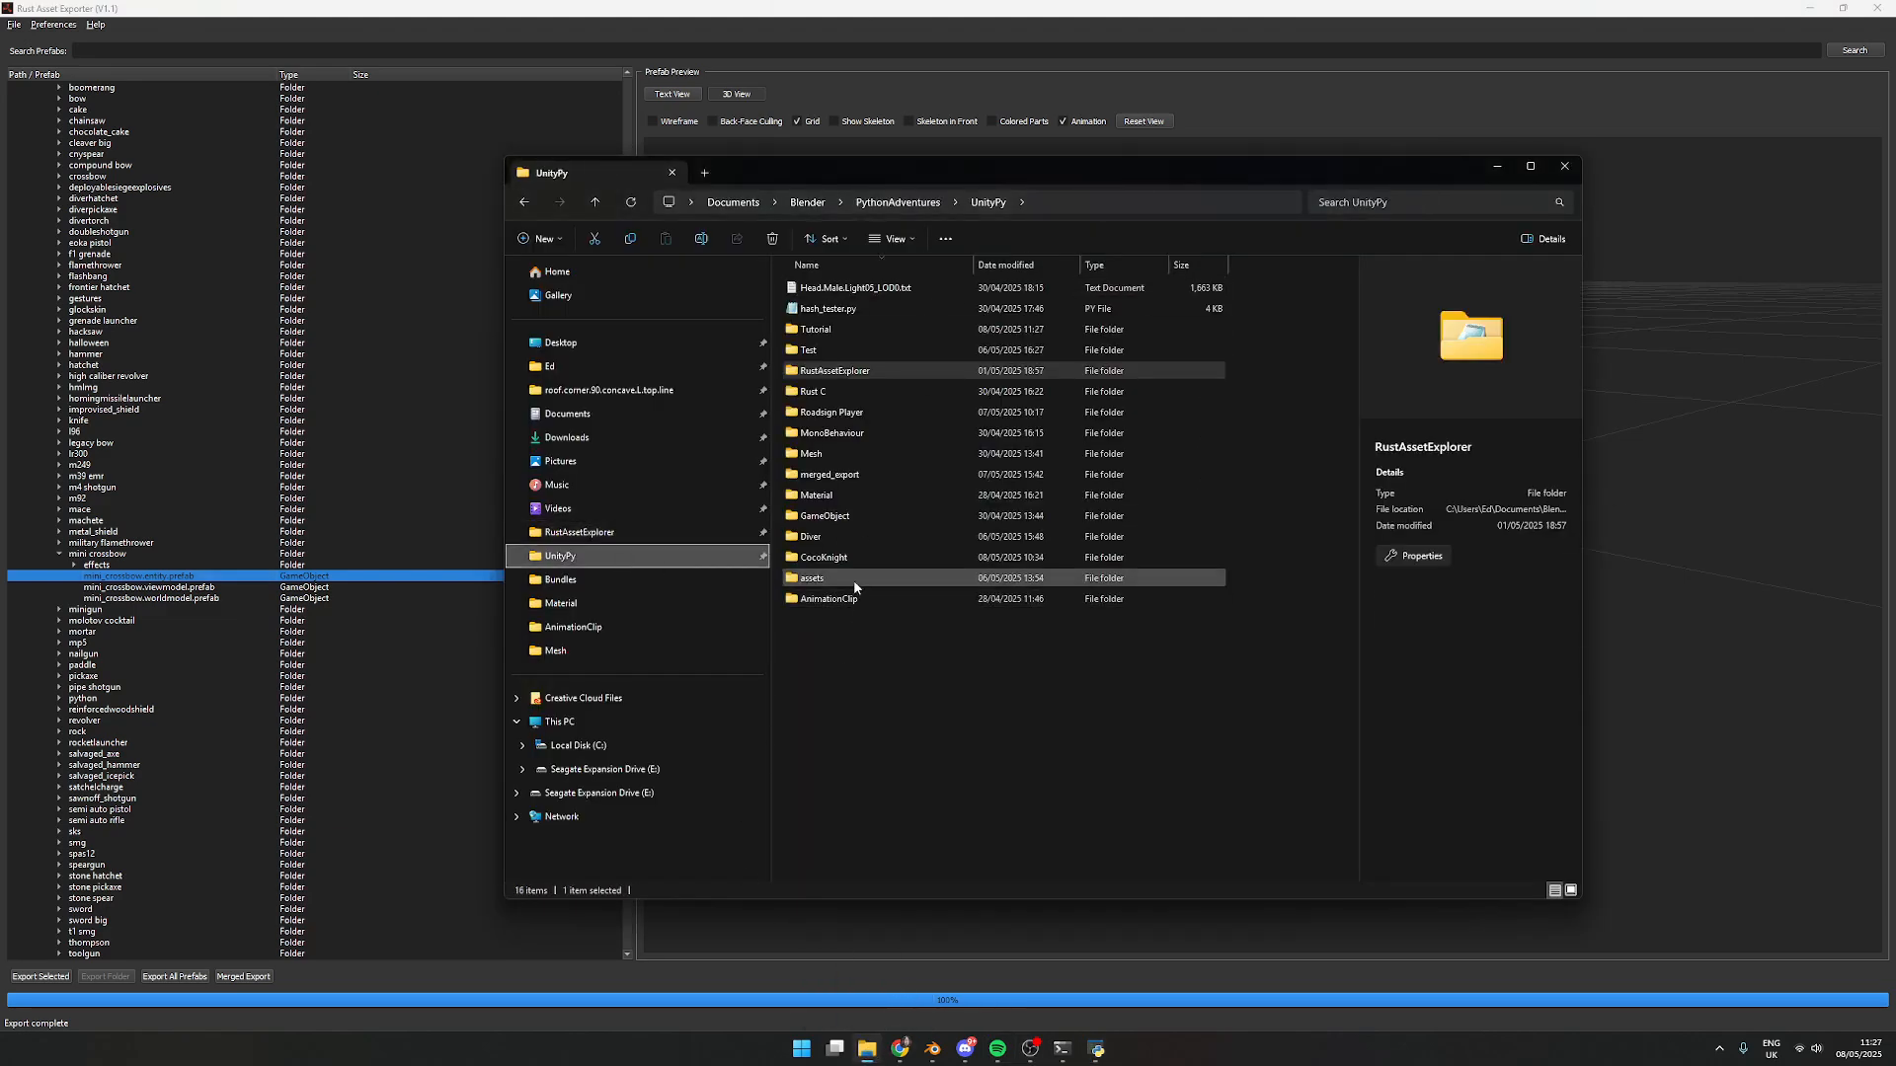
double_click(862, 330)
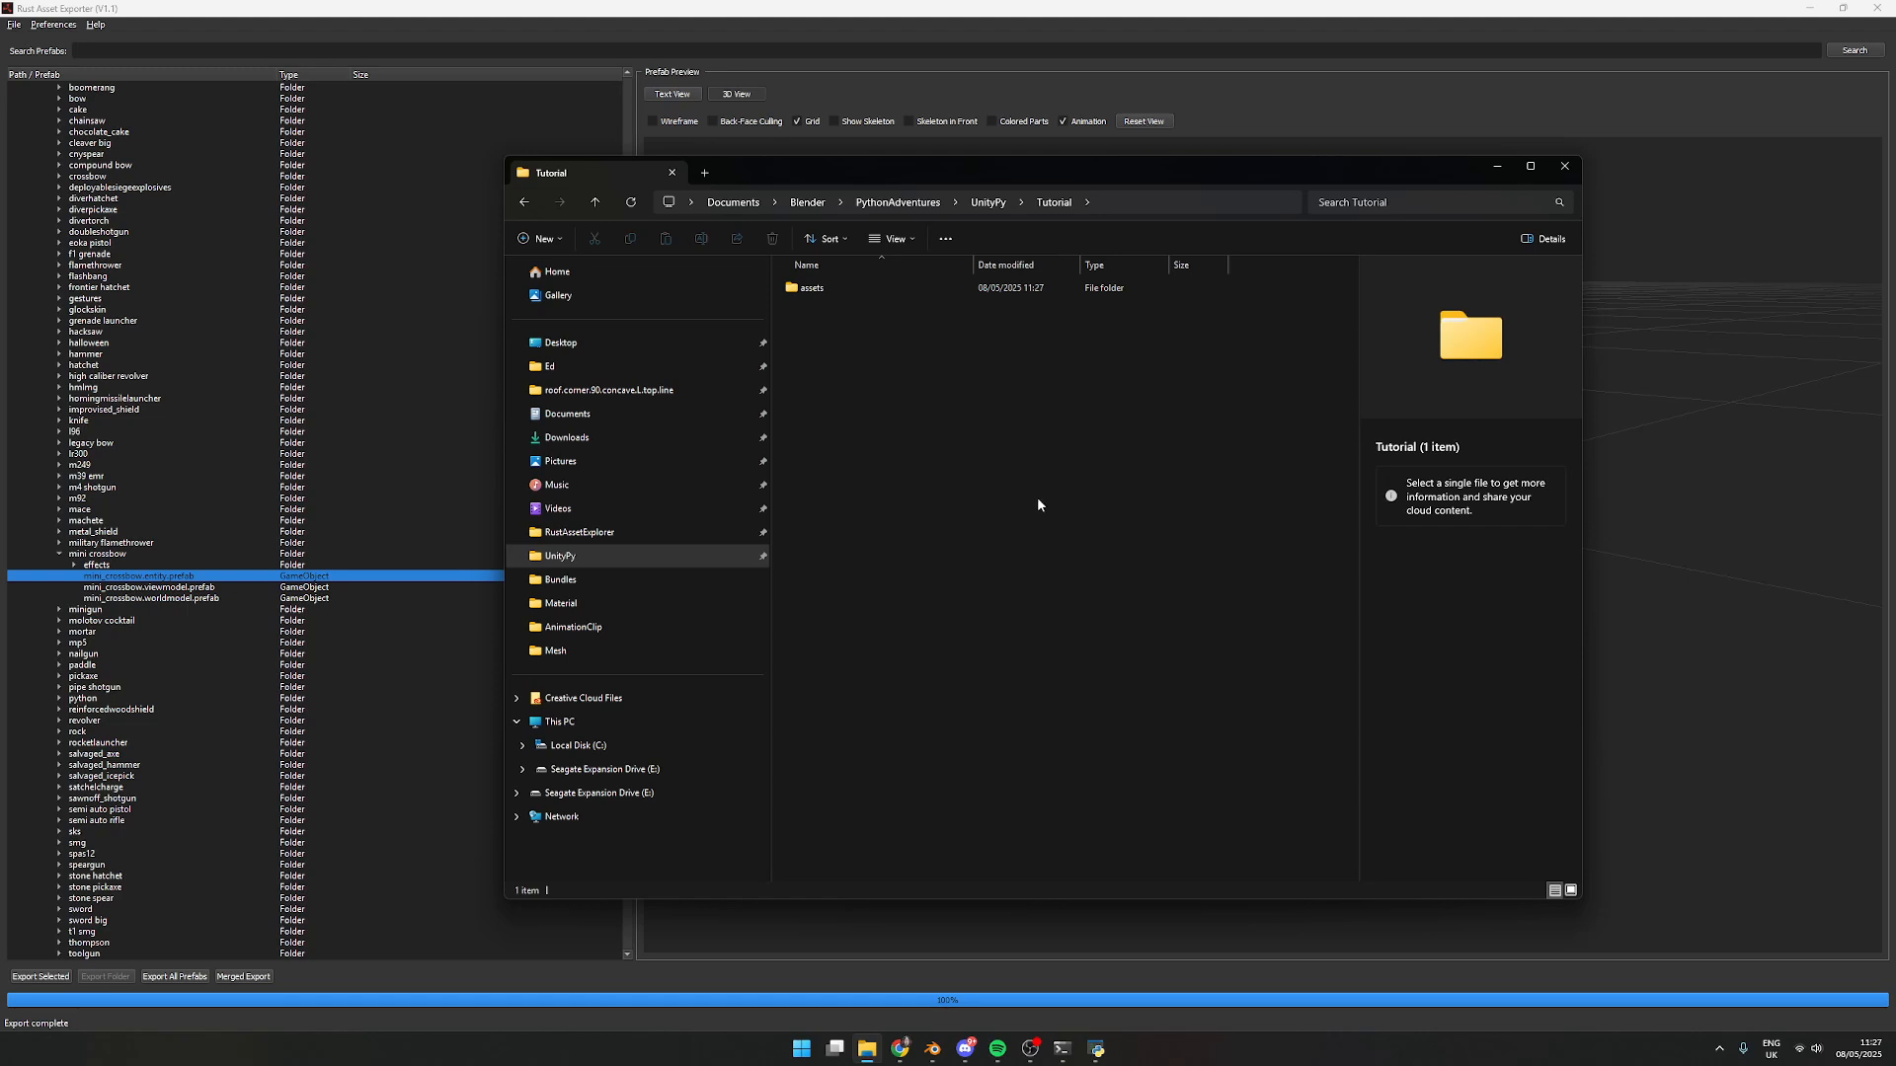
double_click(829, 286)
click(850, 288)
double_click(852, 288)
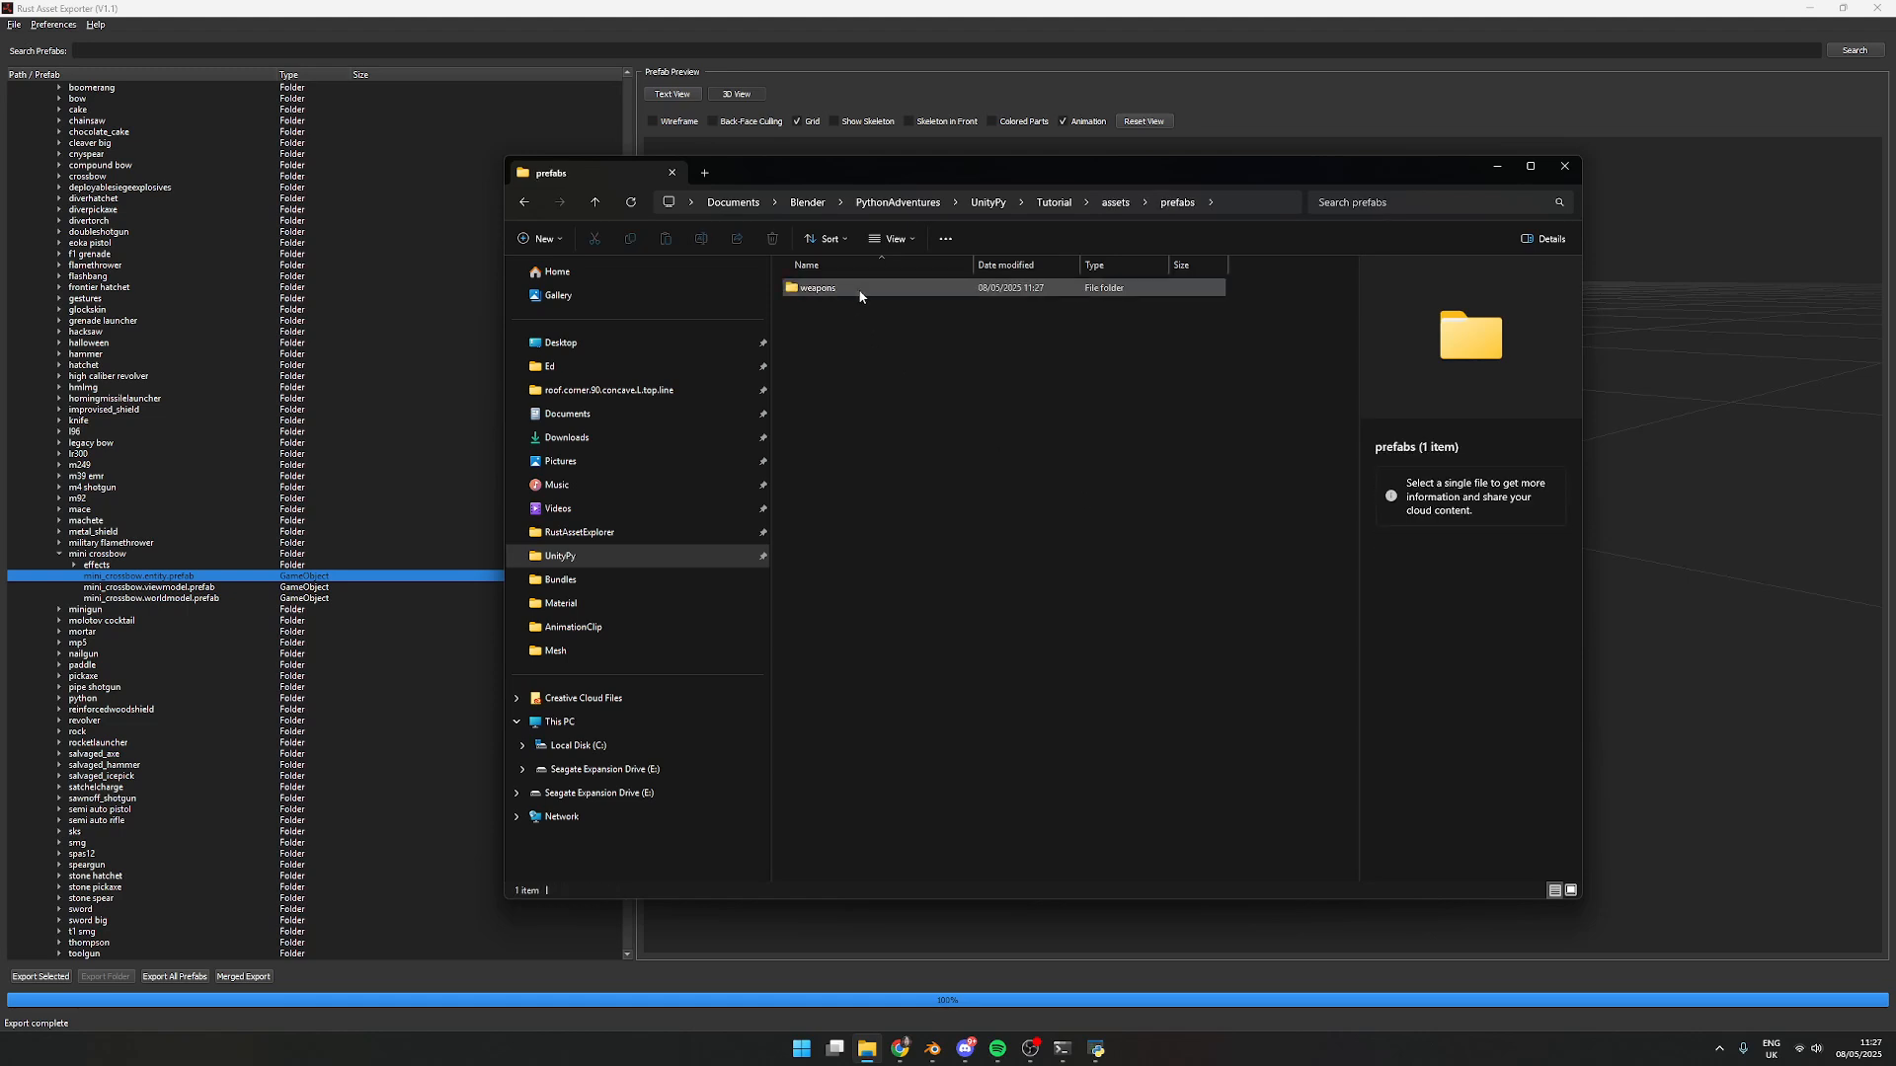
double_click(857, 288)
click(861, 289)
double_click(863, 289)
double_click(863, 289)
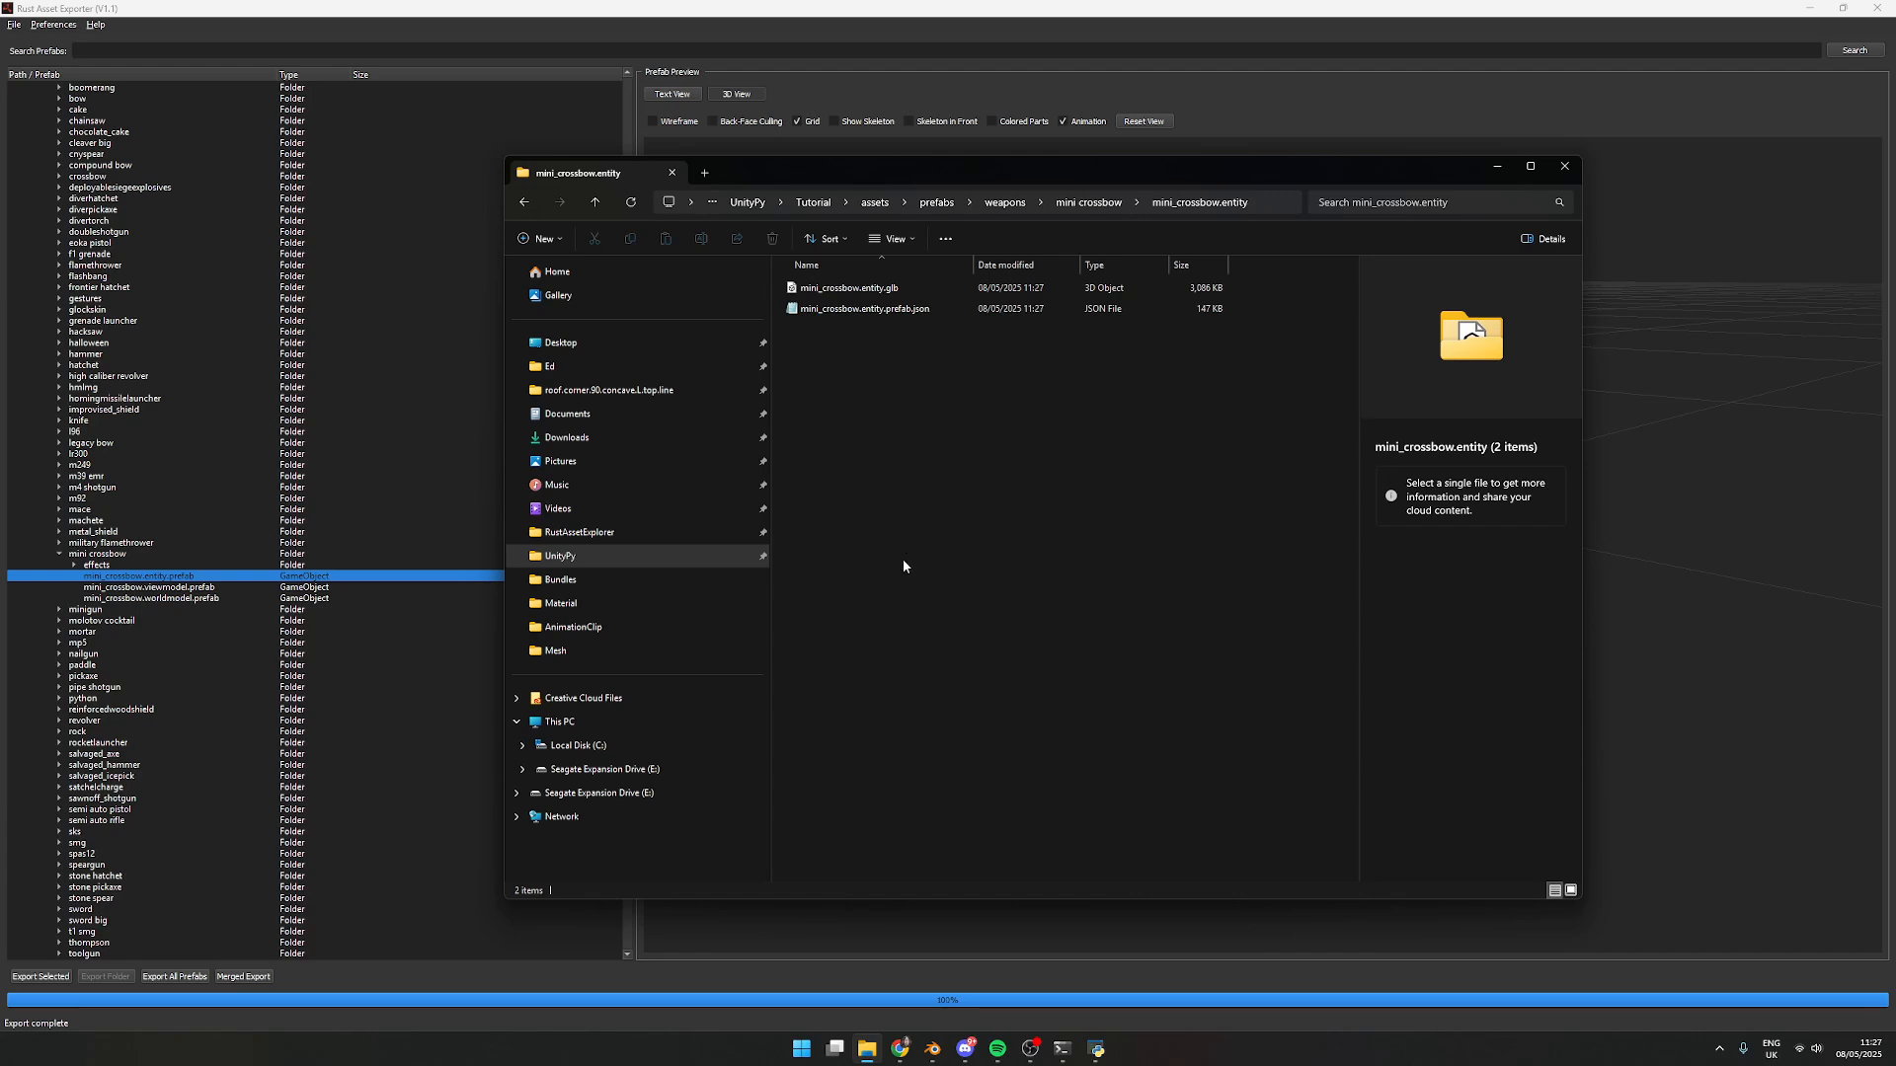
Check mini_crossbow.entity.glb in 3D Viewer and close both the viewer and the file window
double_click(901, 292)
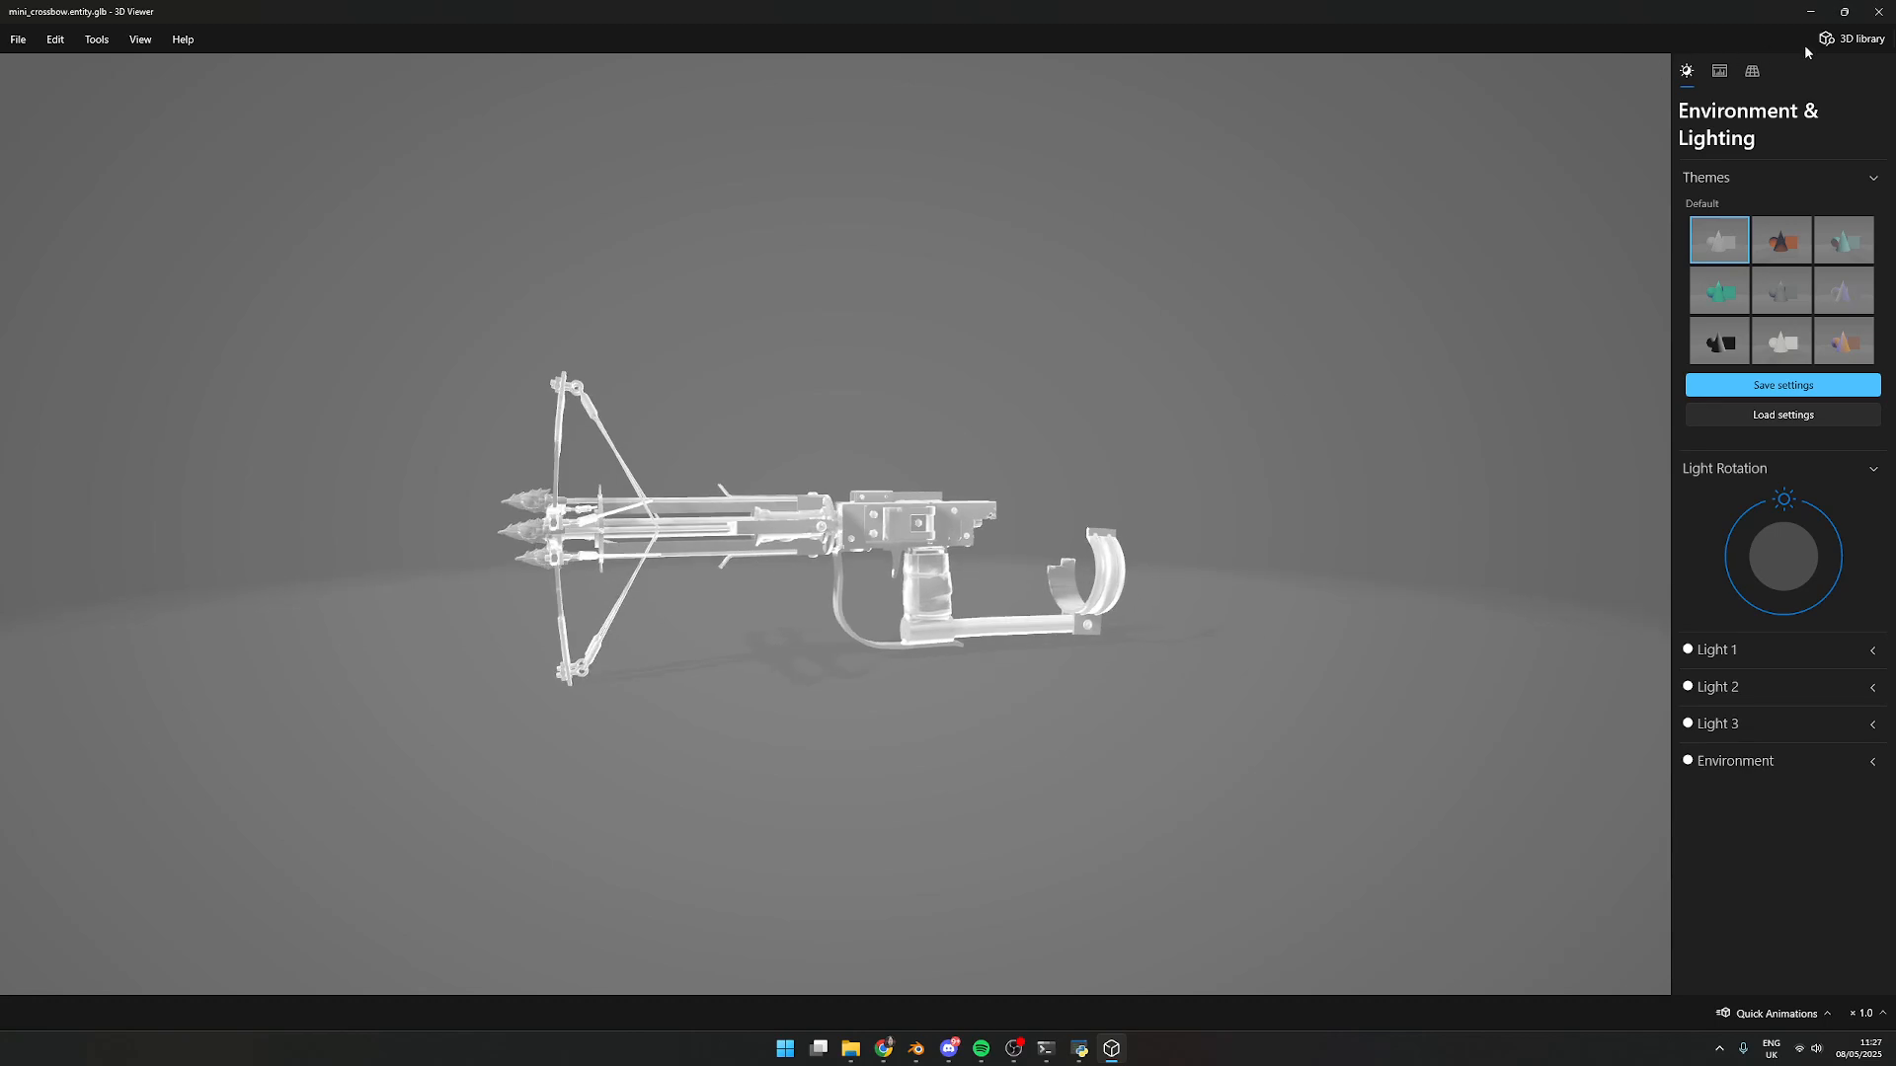
click(1878, 11)
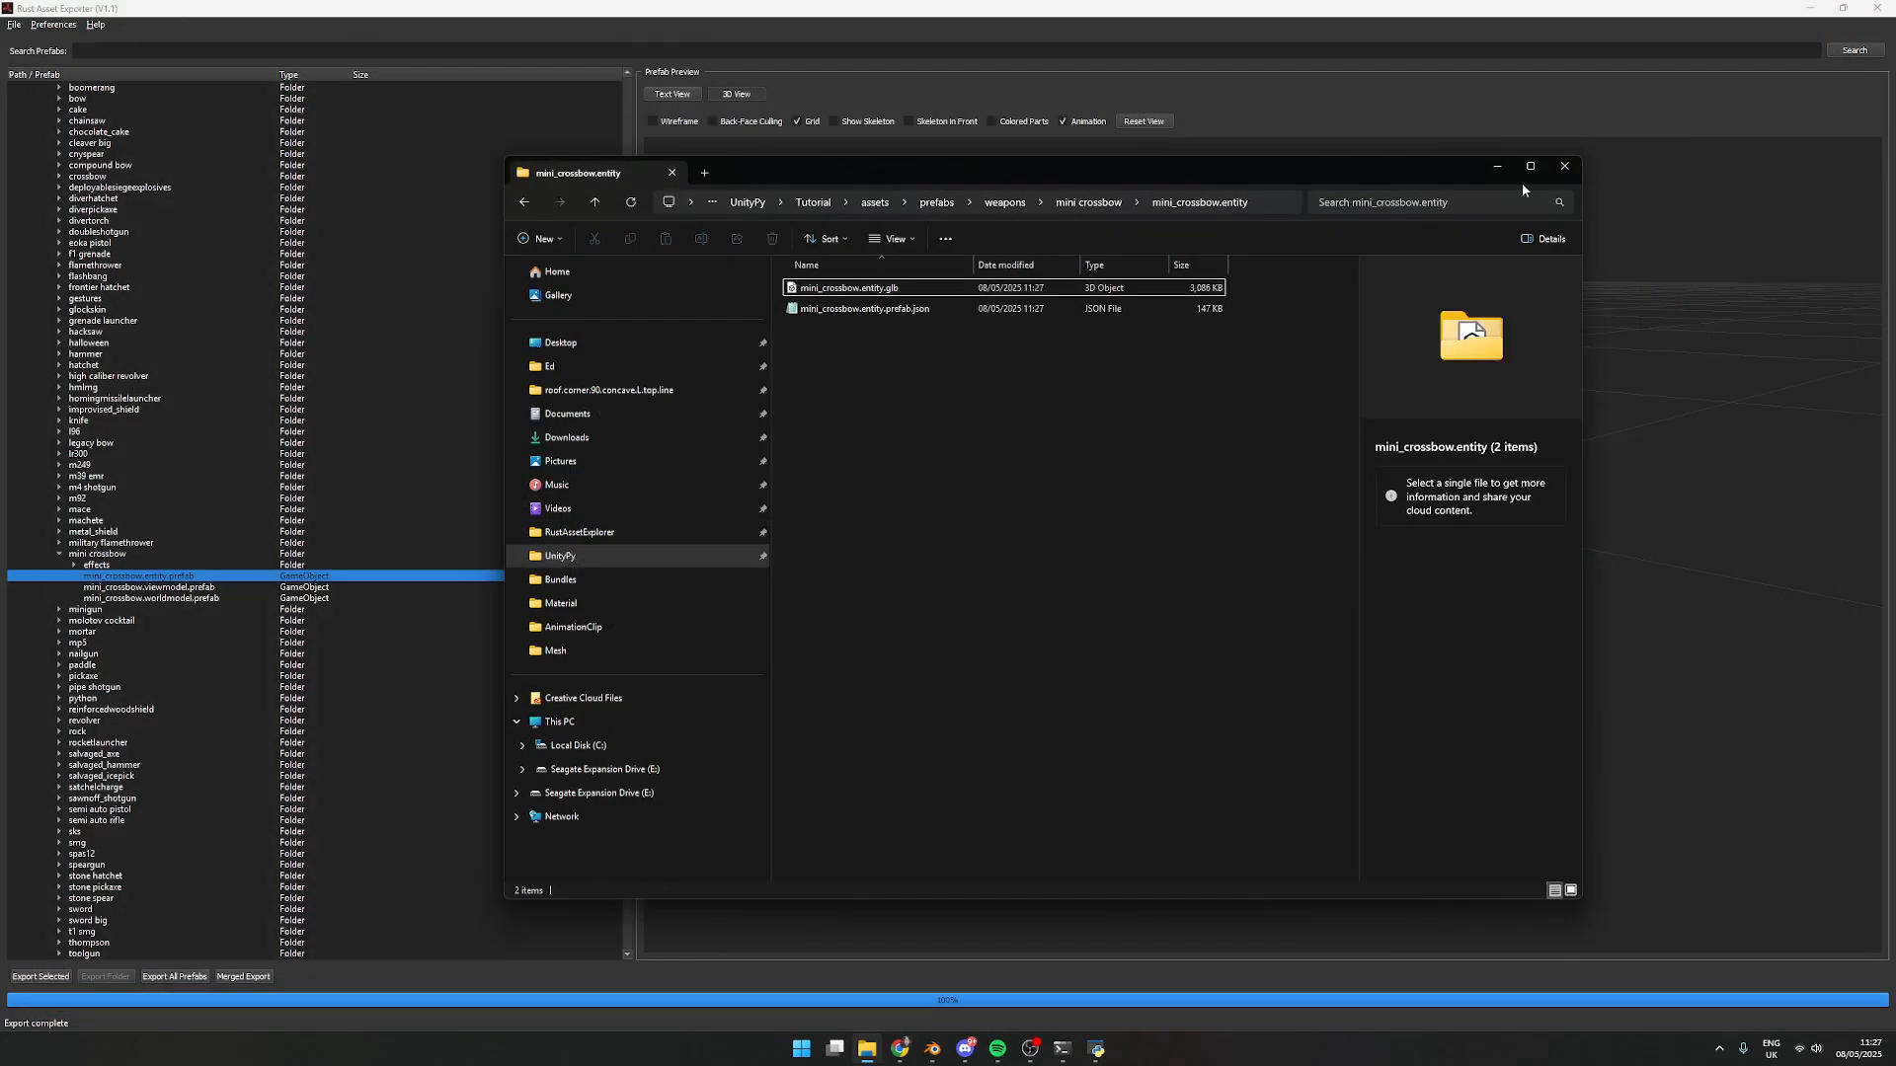
click(1567, 172)
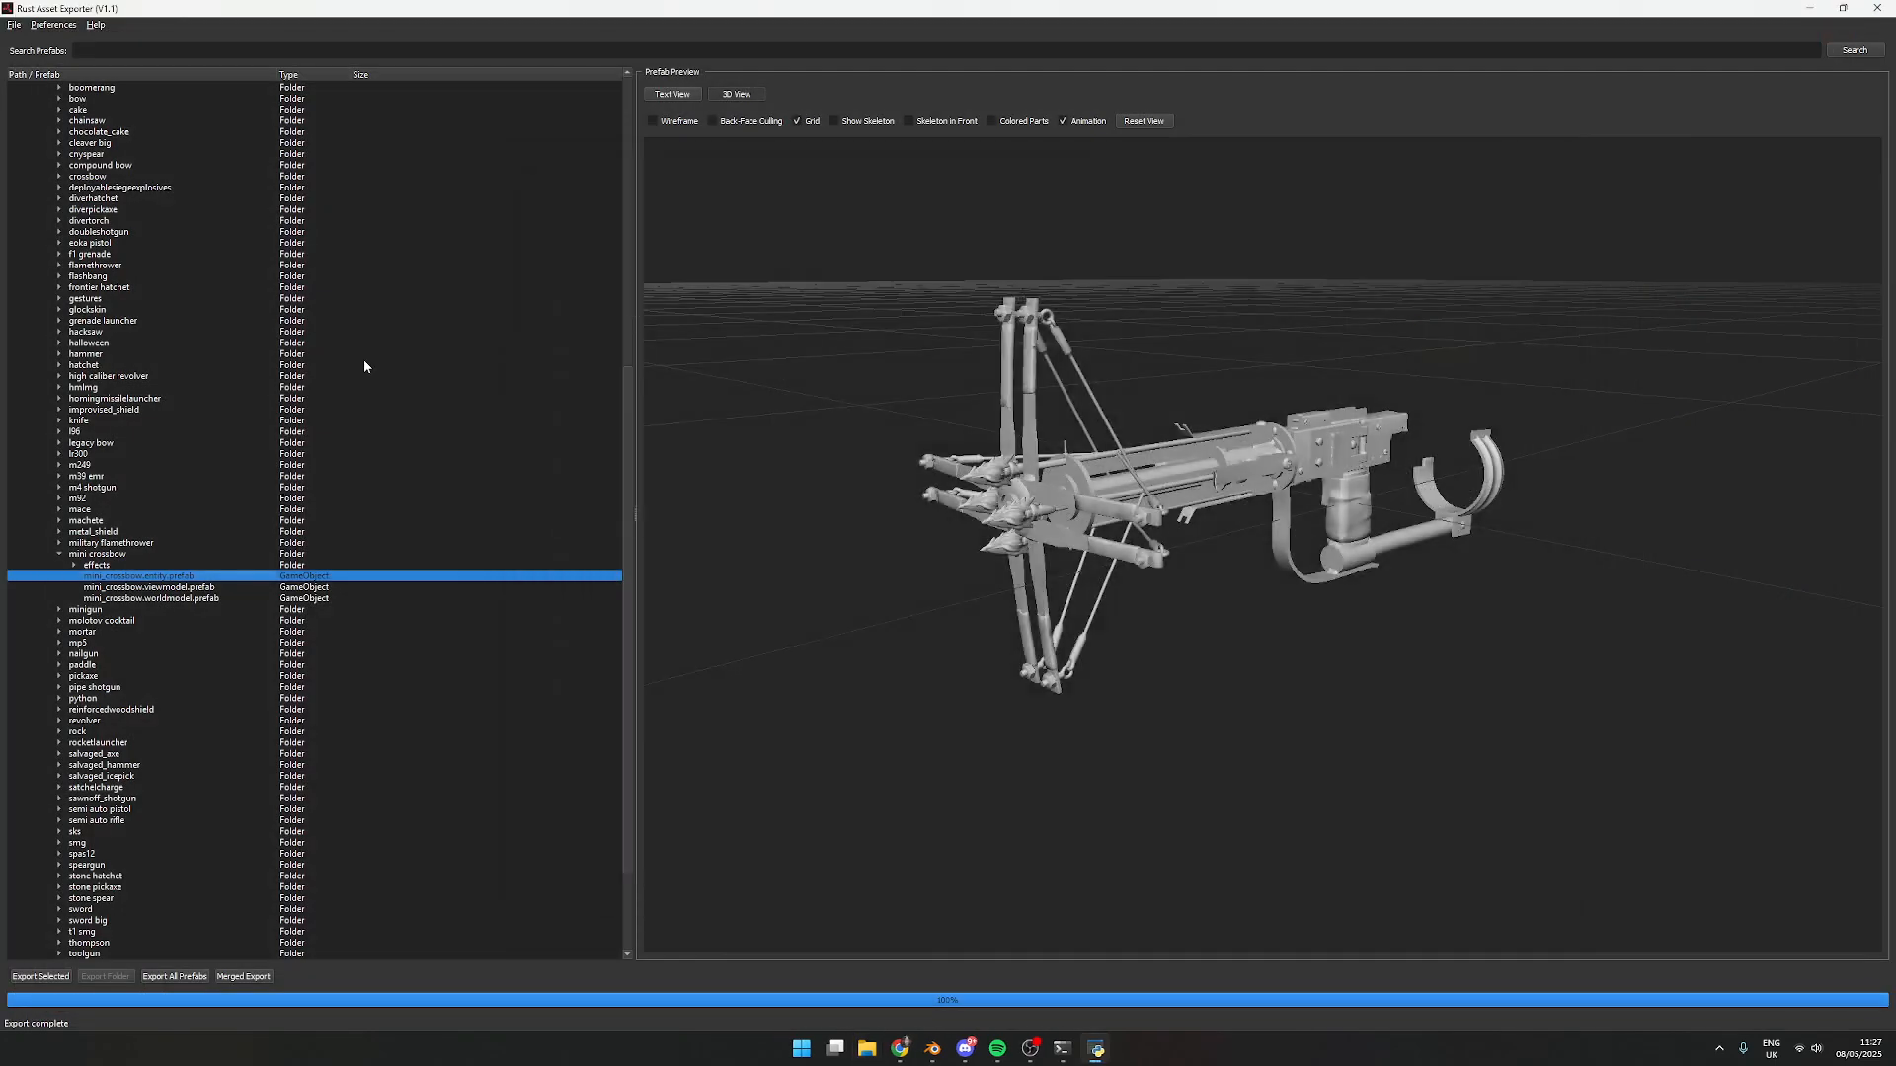
Collapse the mini crossbow folder and preview glock.entity.prefab from the glockskin folder
click(59, 555)
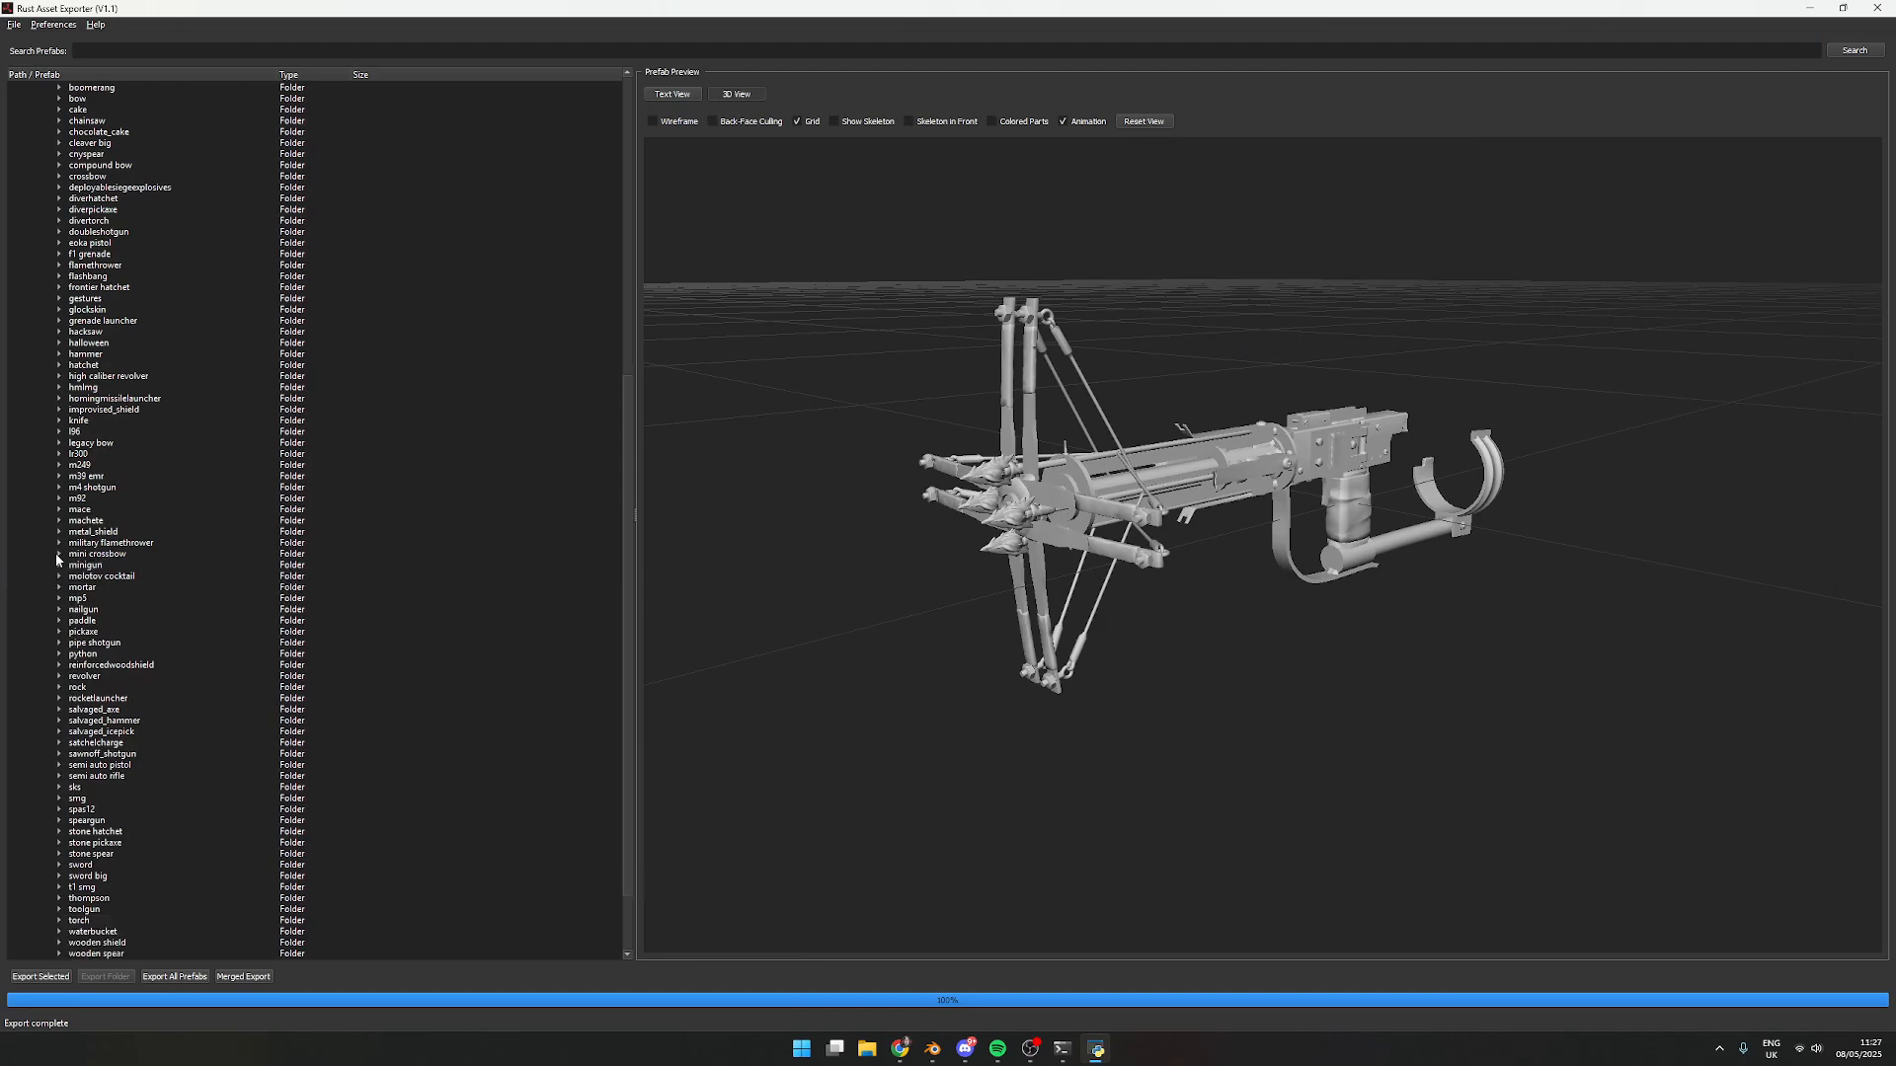
scroll(62, 544, up, 4)
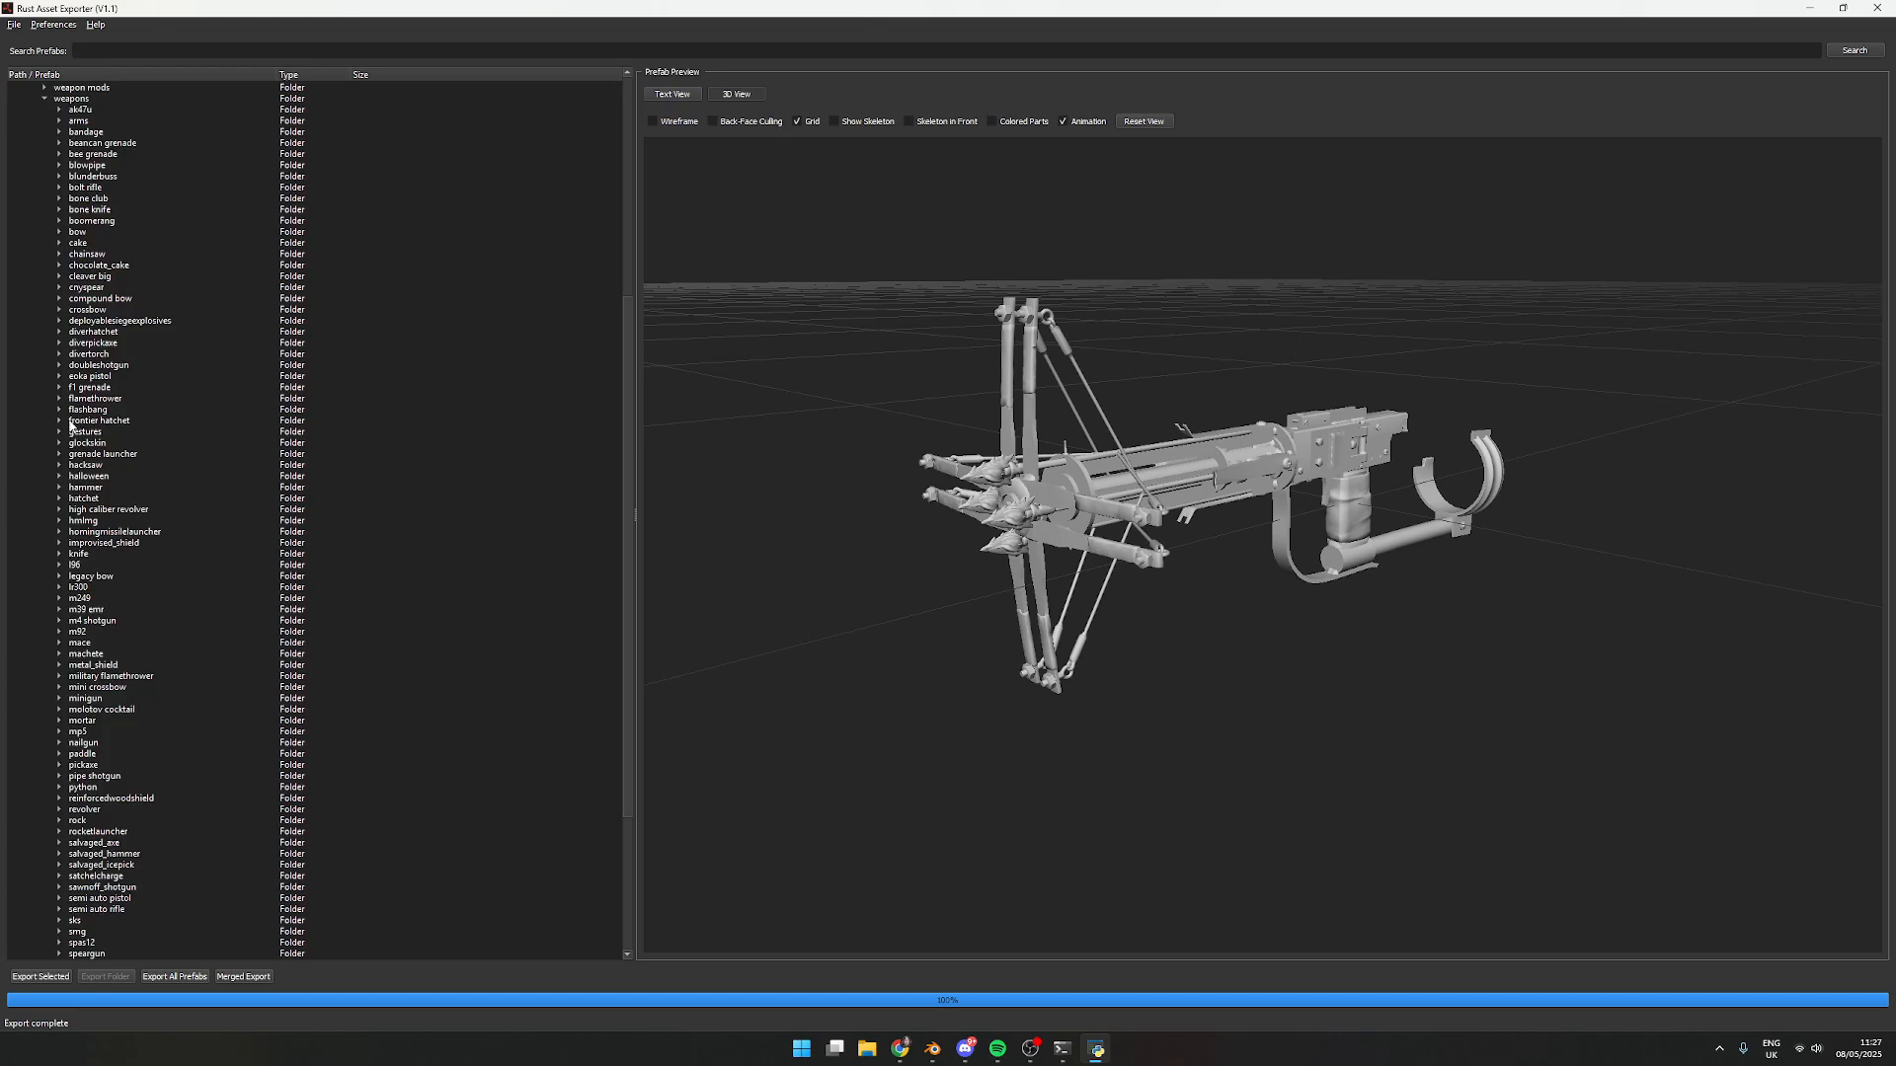
click(59, 464)
click(59, 465)
click(60, 442)
click(120, 465)
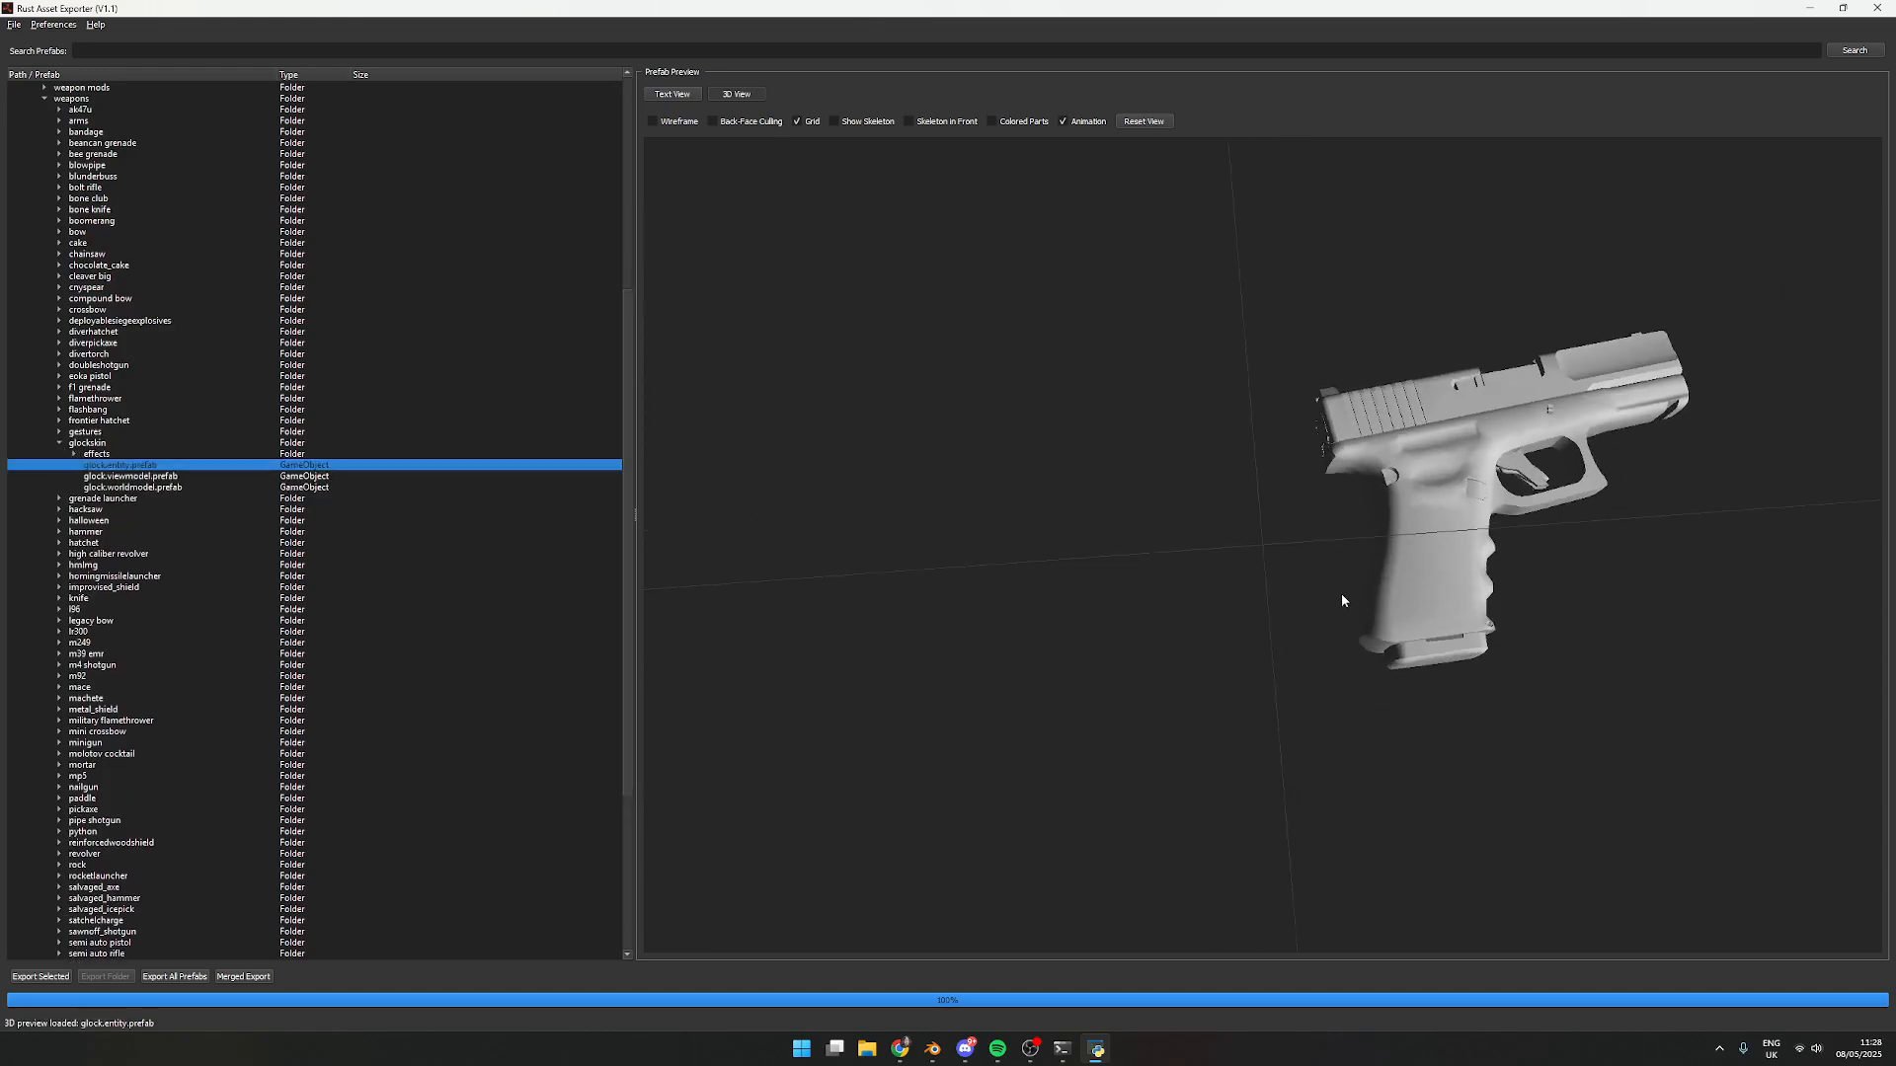
Collapse the glockskin folder and preview crossbow.entity.prefab from the crossbow folder in 3D
click(60, 442)
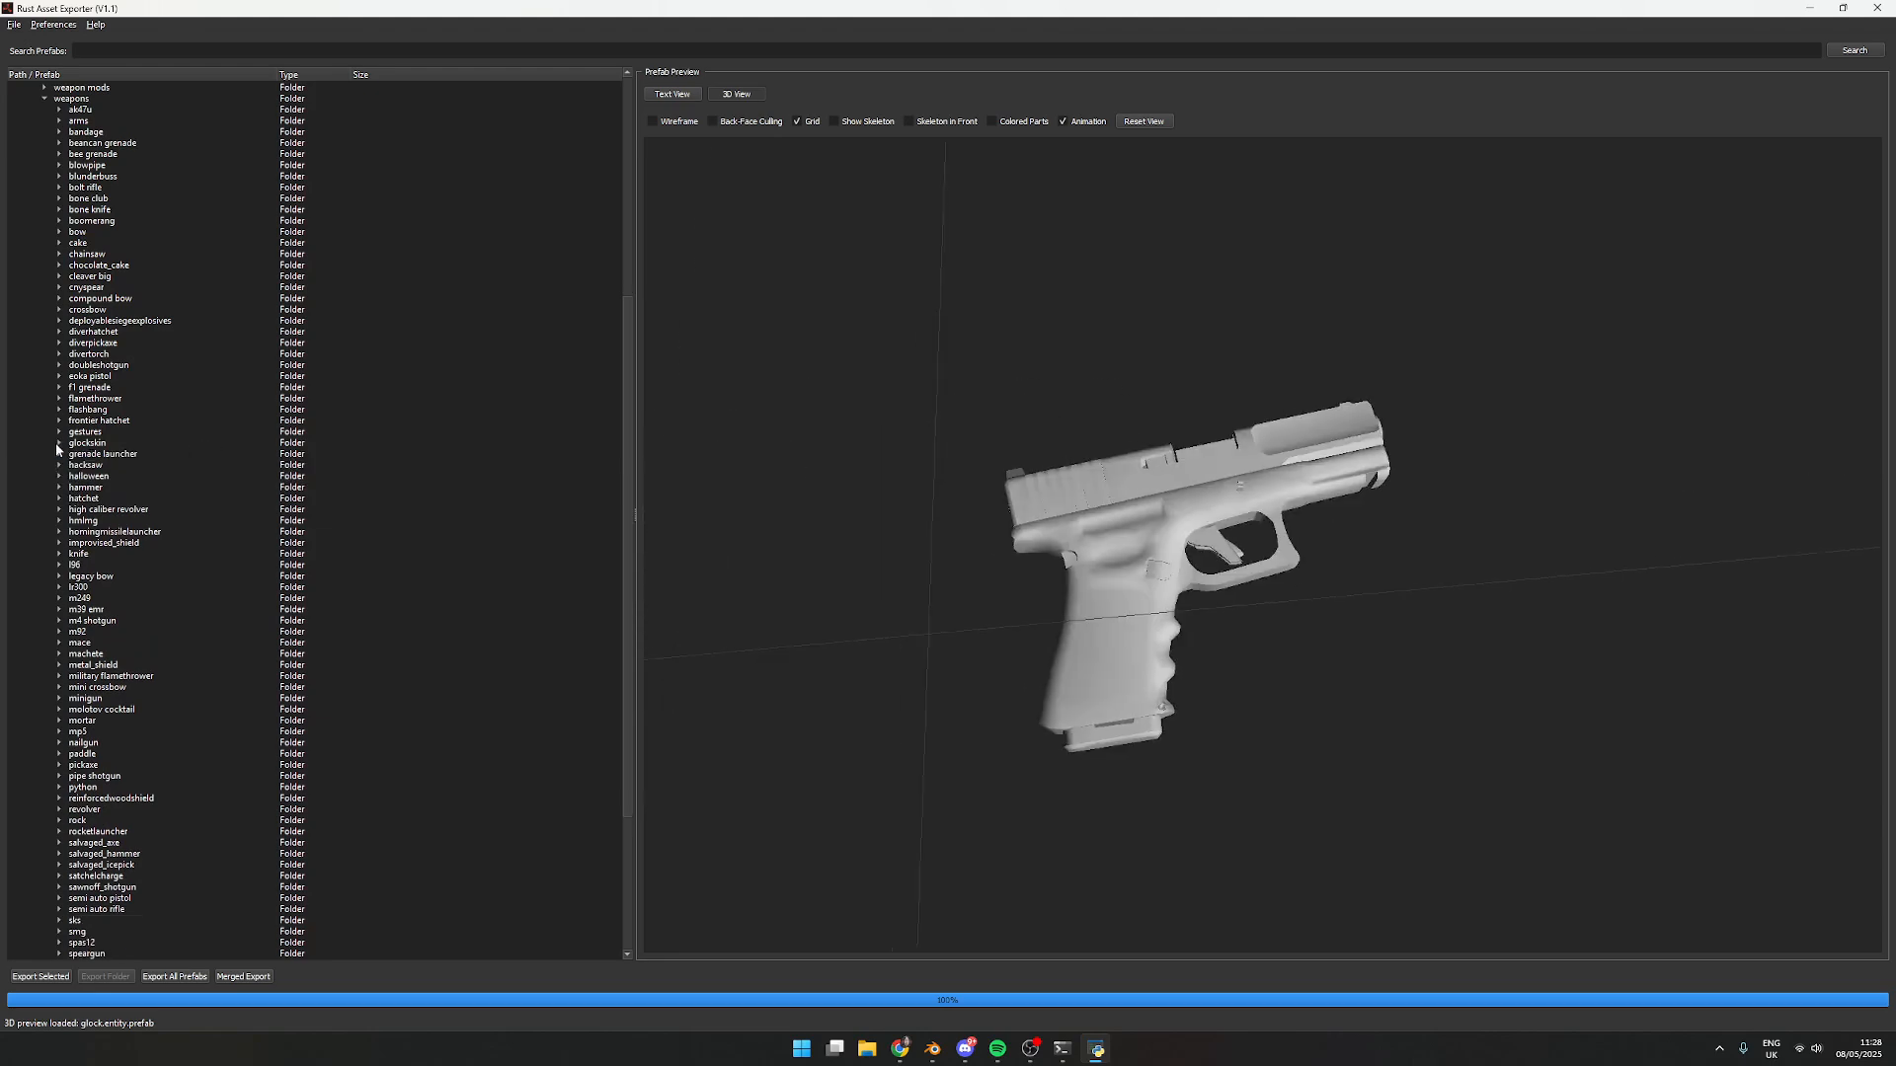
click(59, 309)
drag(1313, 495, 873, 489)
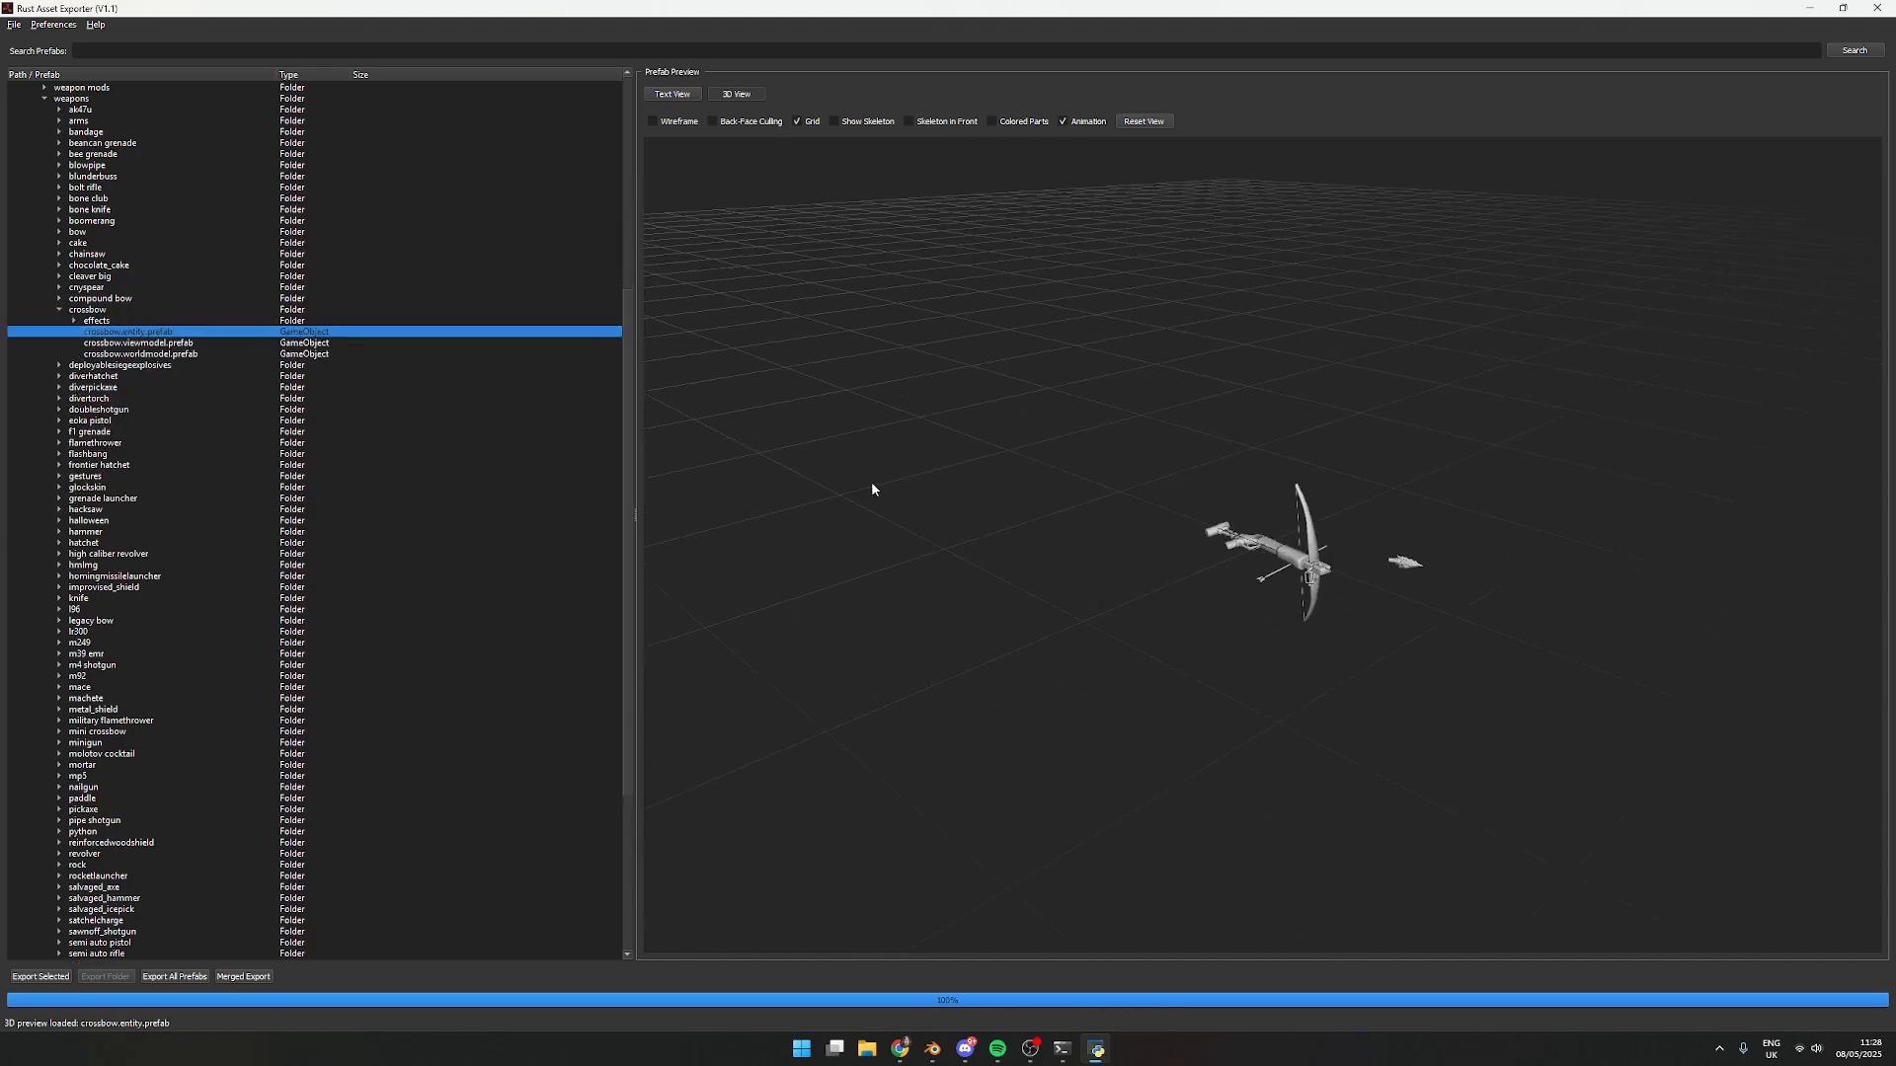
Switch to Blender, start a glTF 2.0 import and browse to the PythonAdventures/UnityPy folder
click(933, 1049)
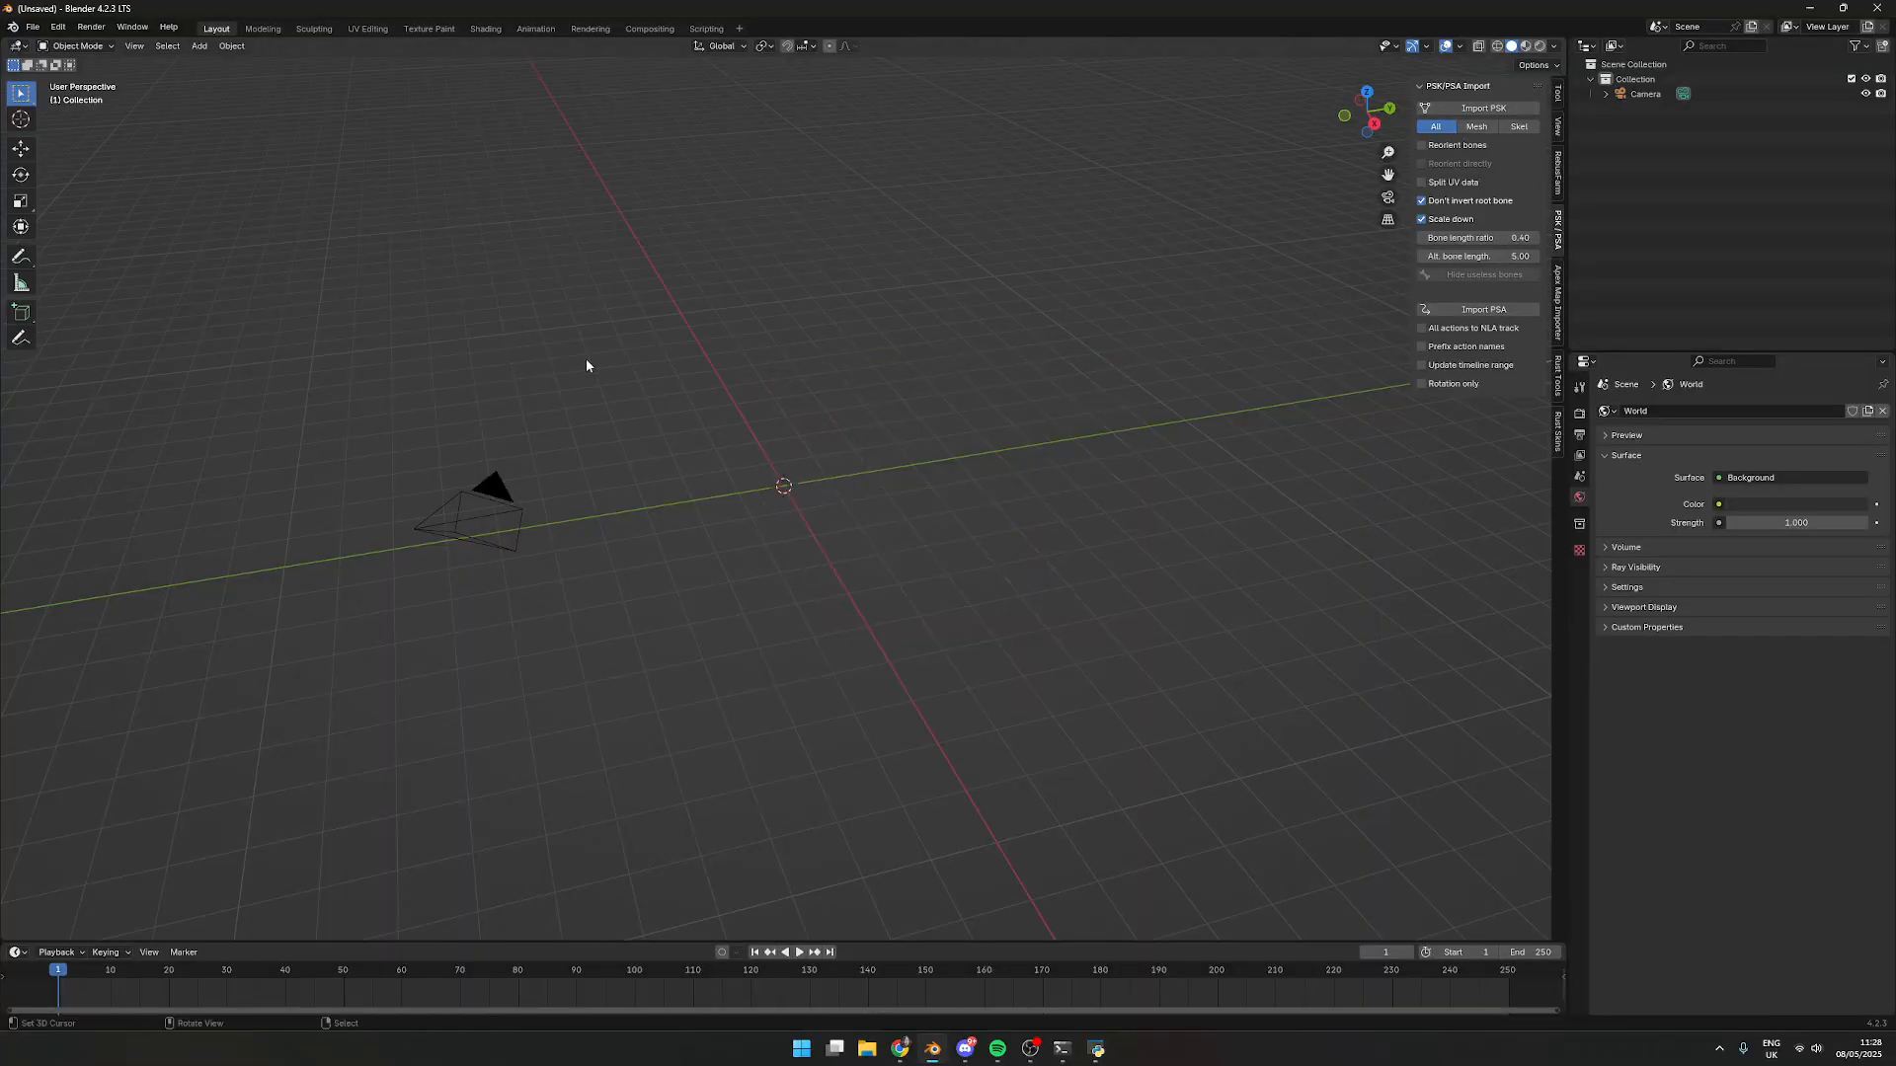
click(34, 25)
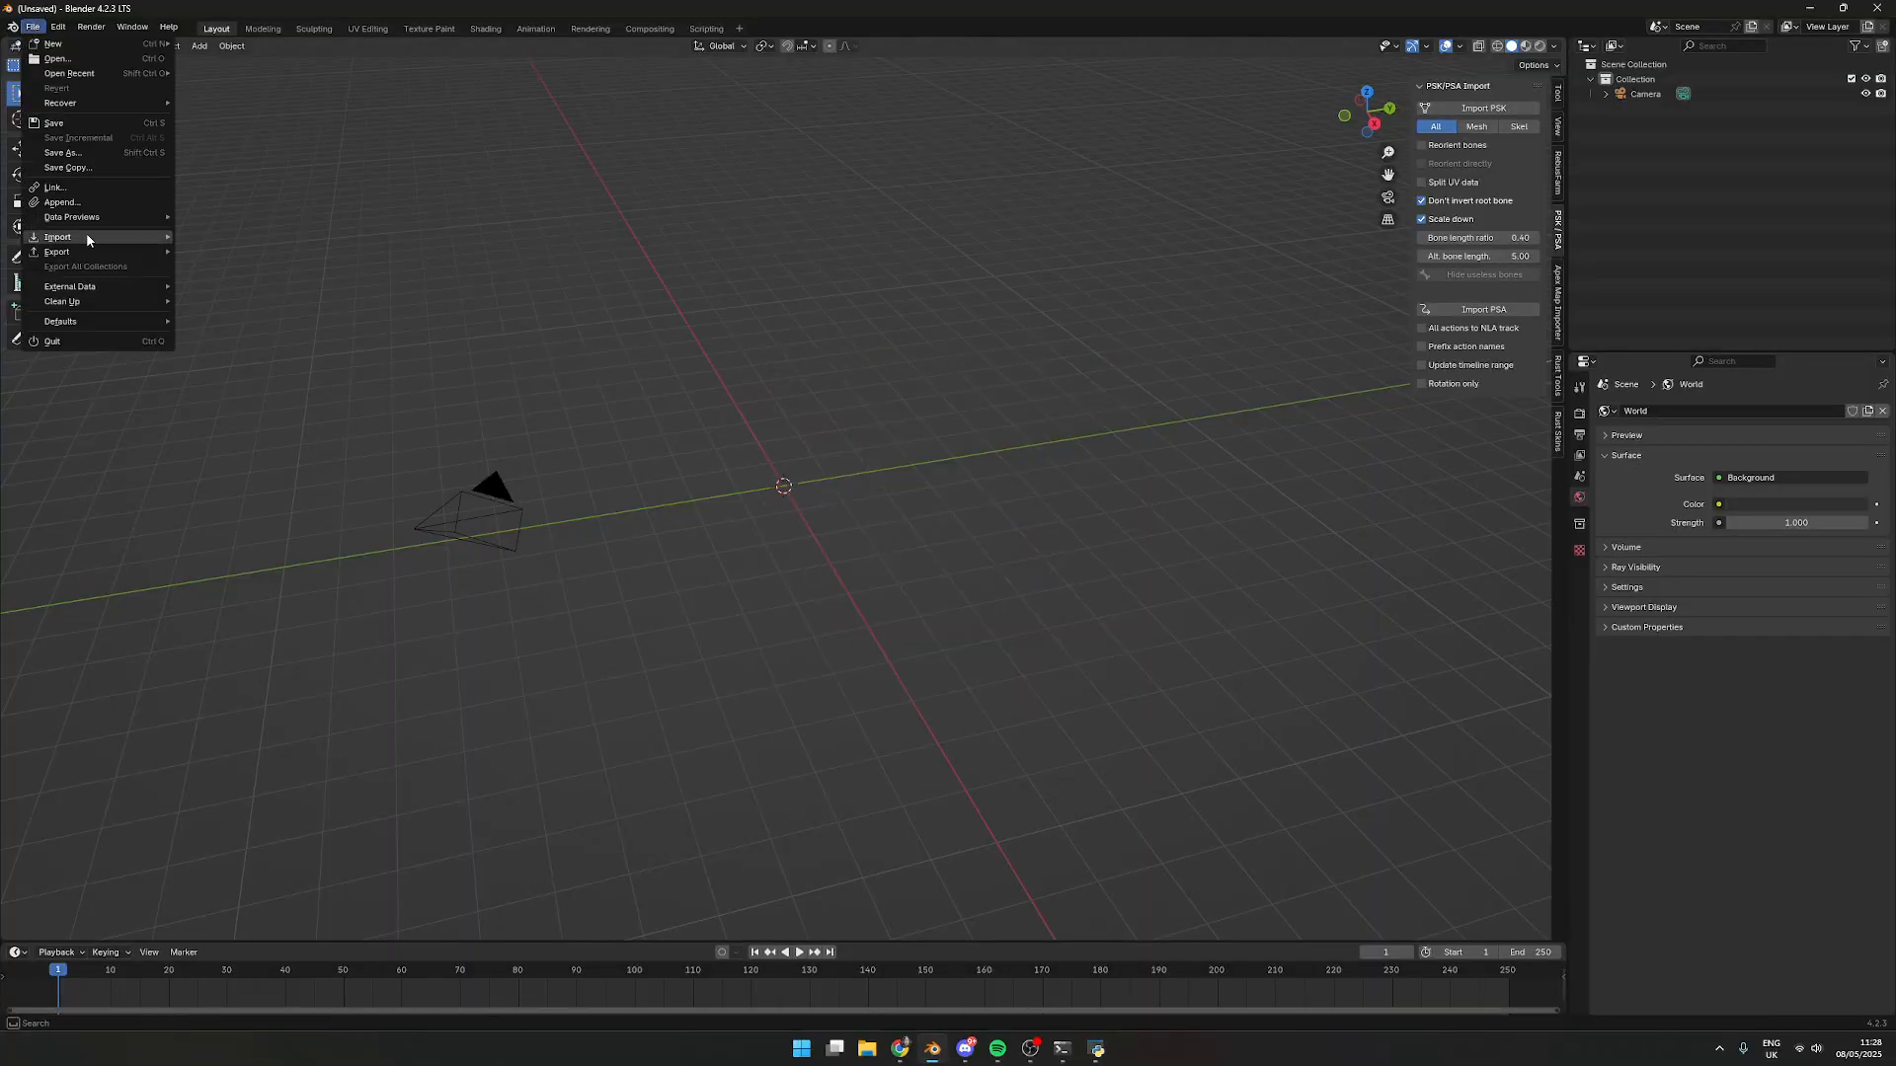
mouse_move(87, 237)
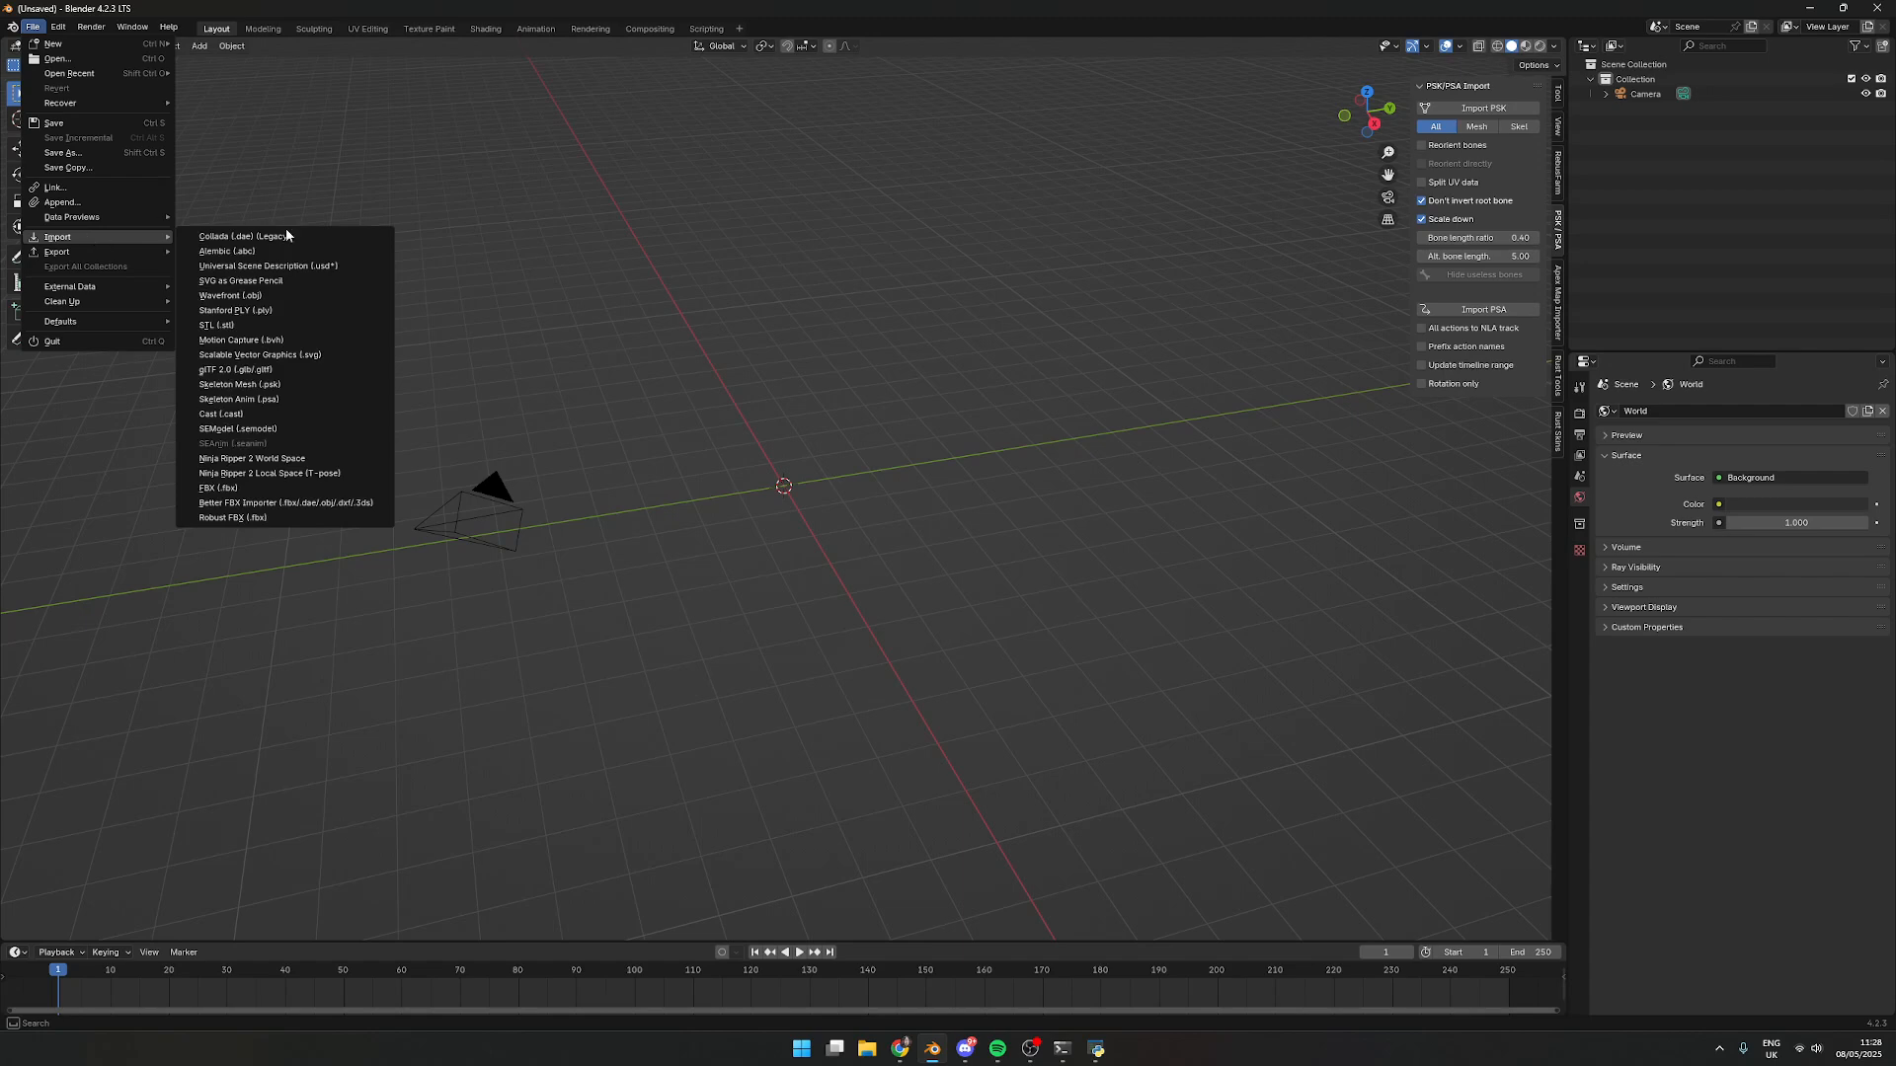
click(283, 368)
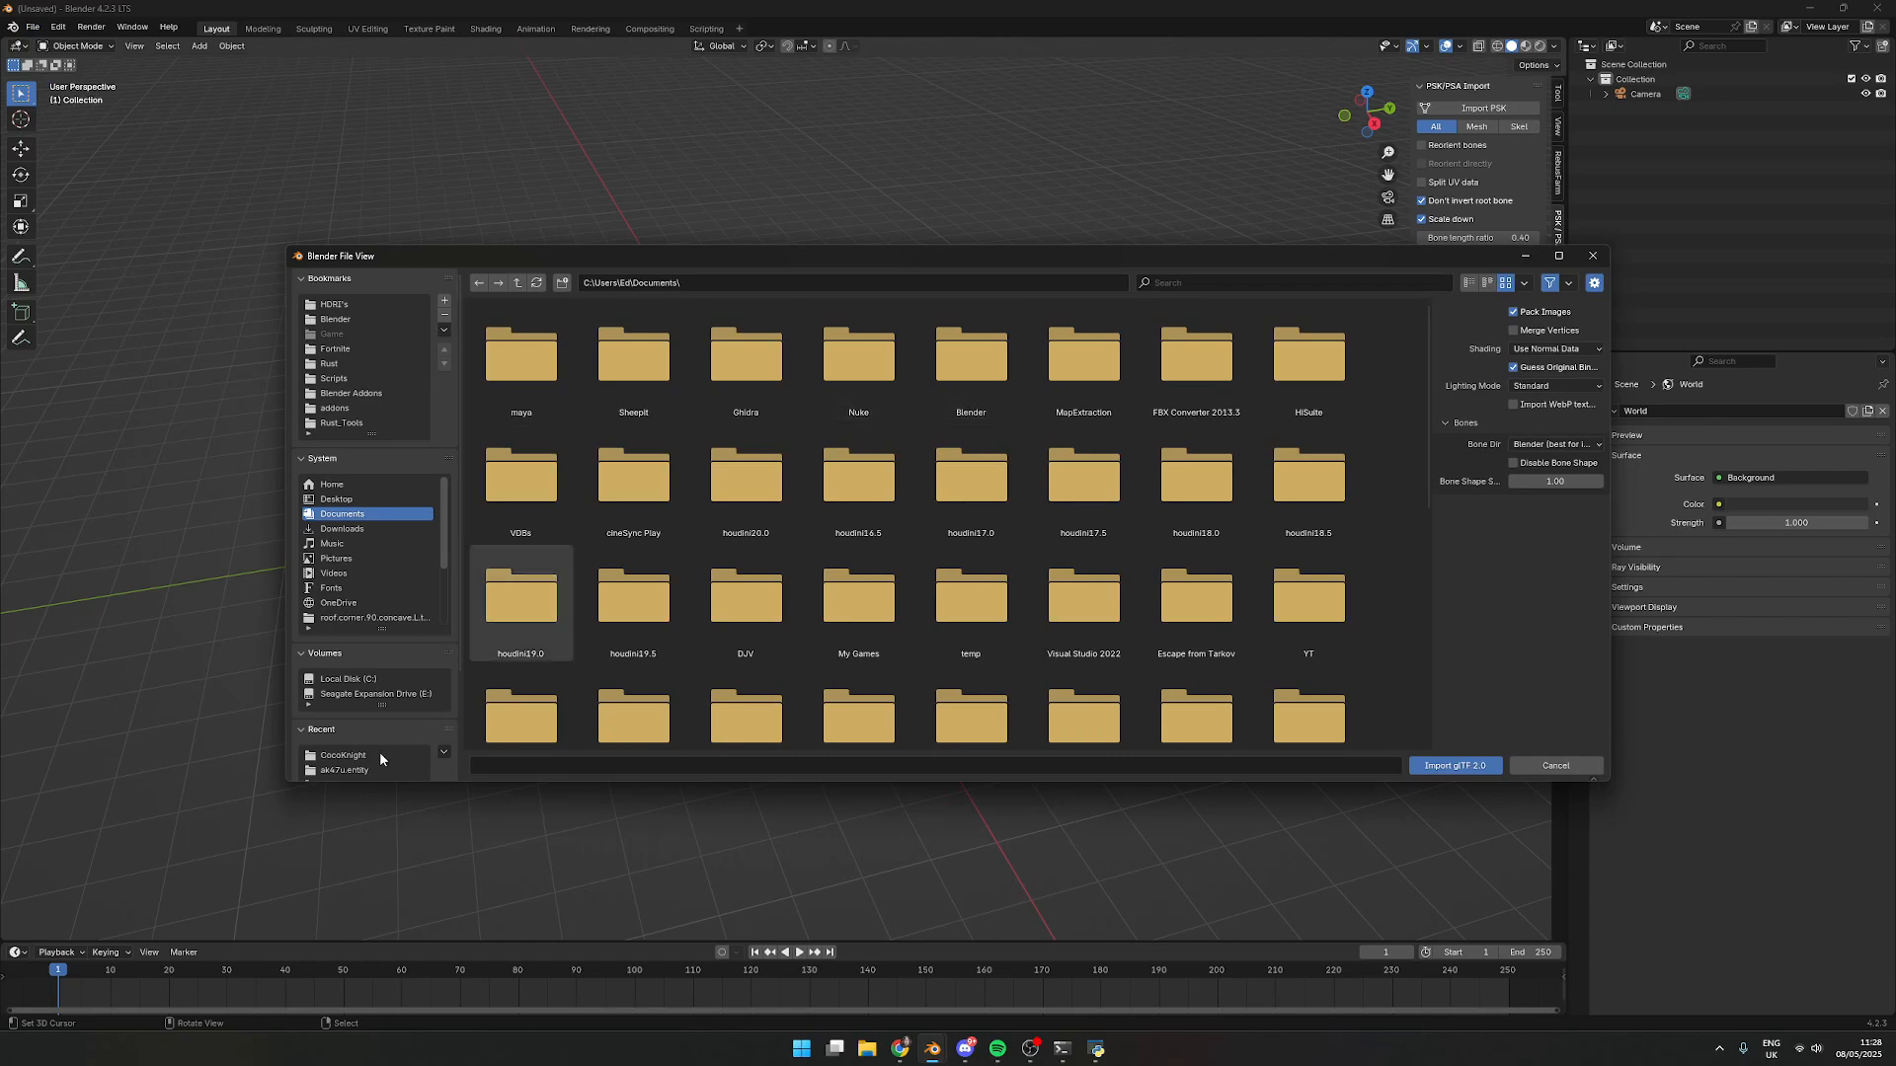
scroll(365, 757, down, 2)
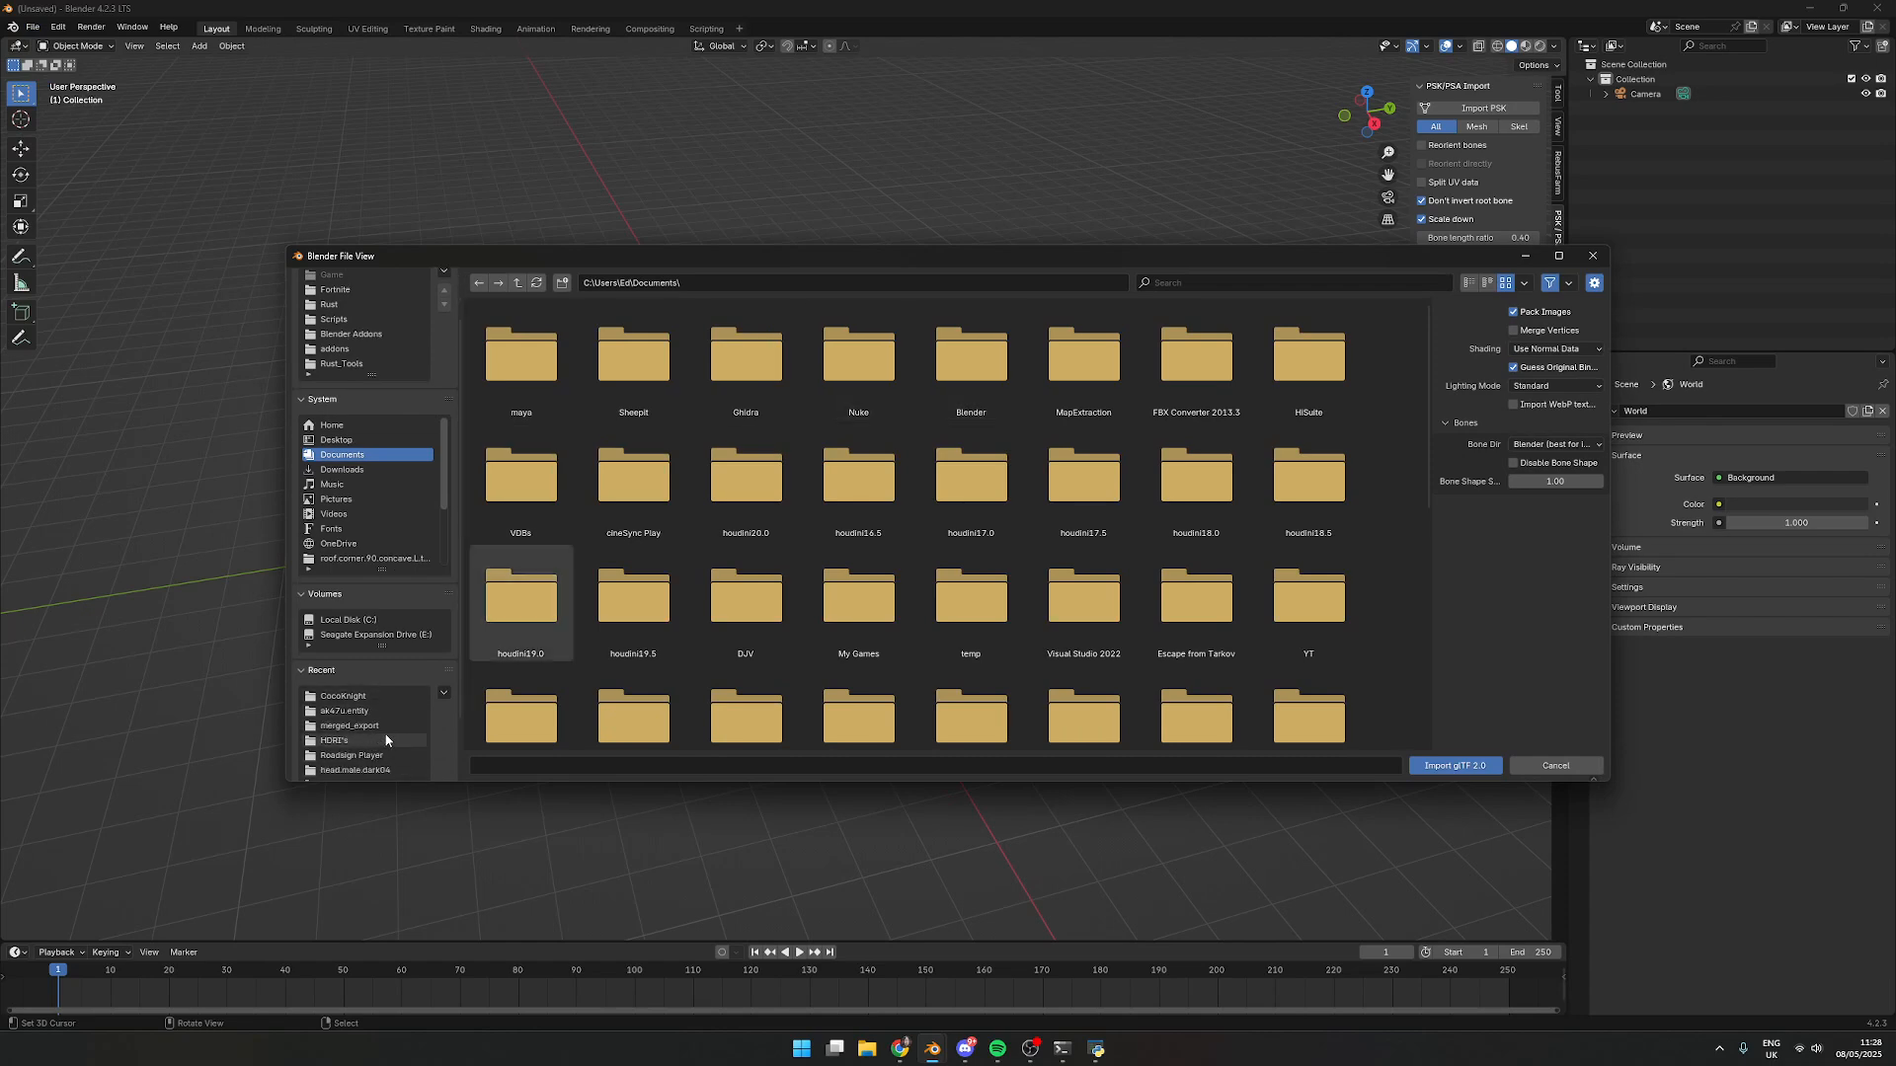
click(363, 726)
click(519, 283)
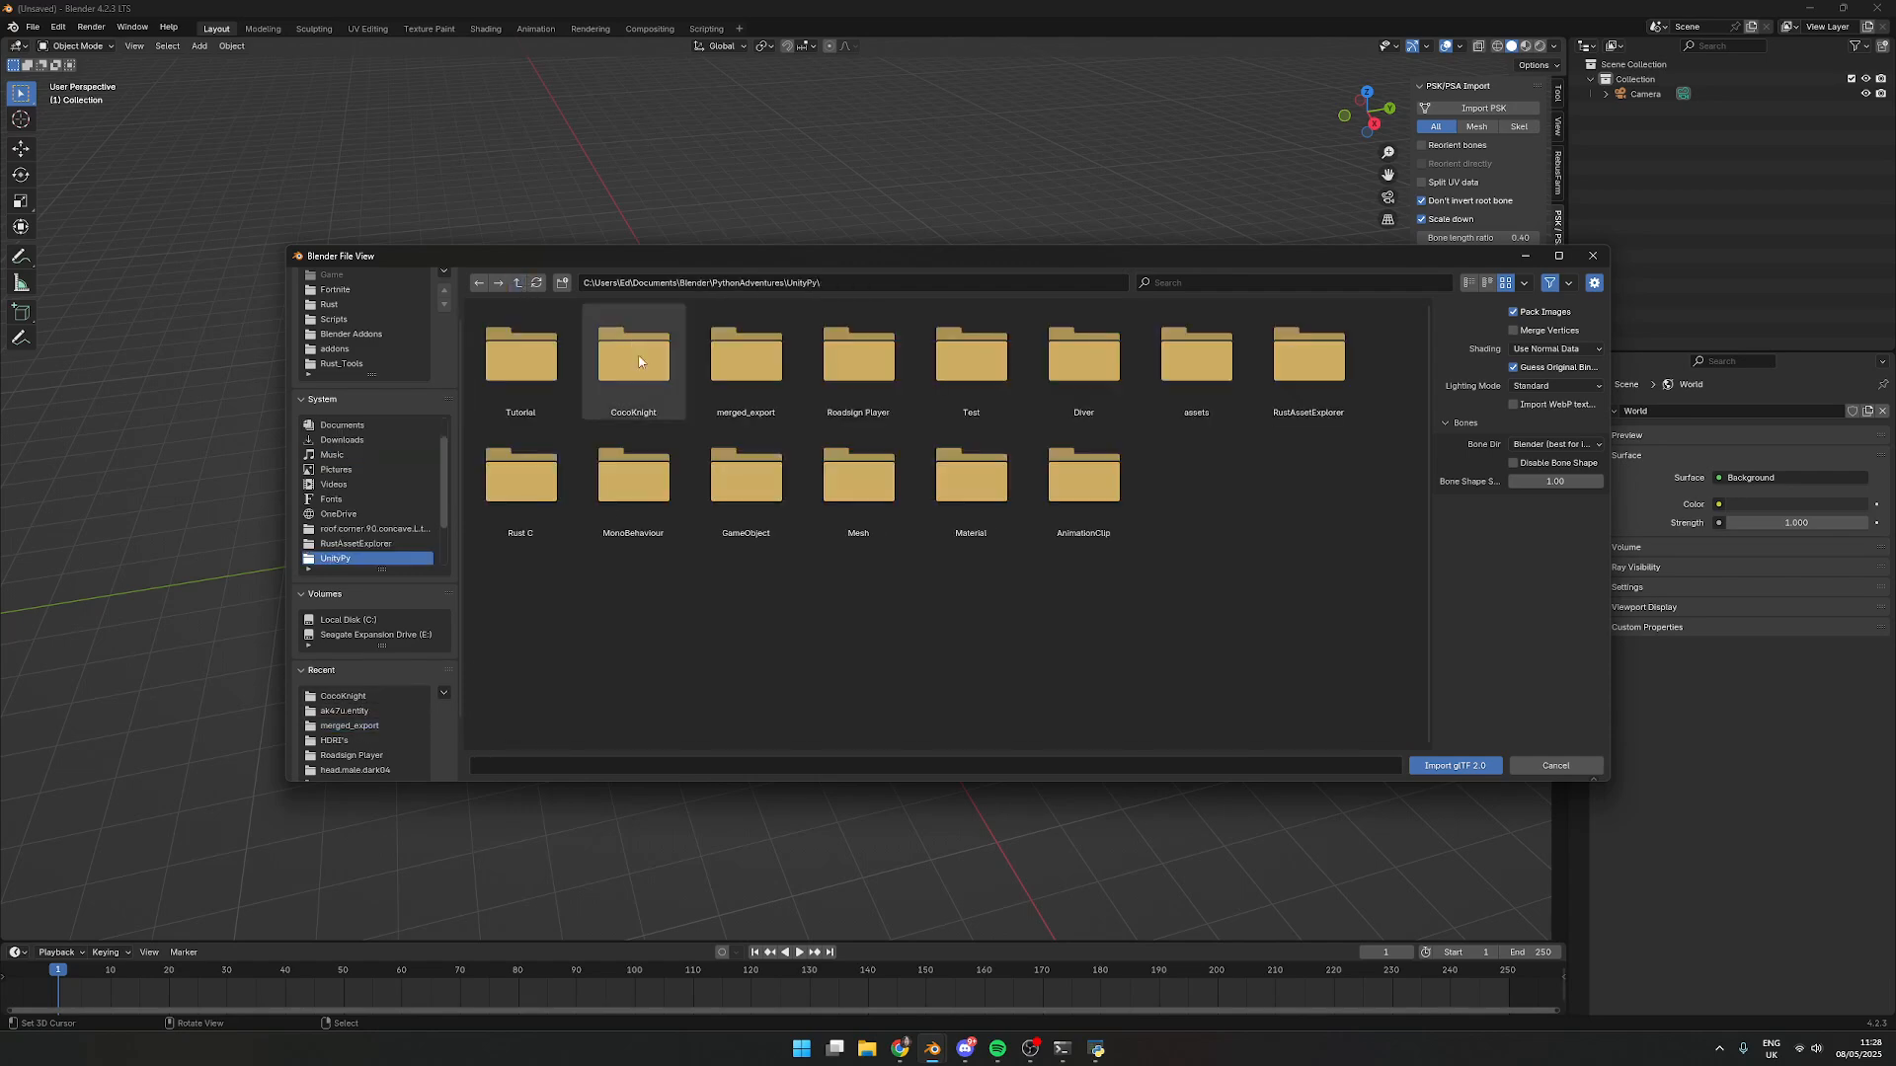
Select mini_crossbow.entity.glb for import from Tutorial/assets/prefabs/weapons/mini crossbow/mini_crossbow.entity
click(550, 386)
double_click(549, 385)
double_click(549, 386)
double_click(548, 384)
double_click(548, 383)
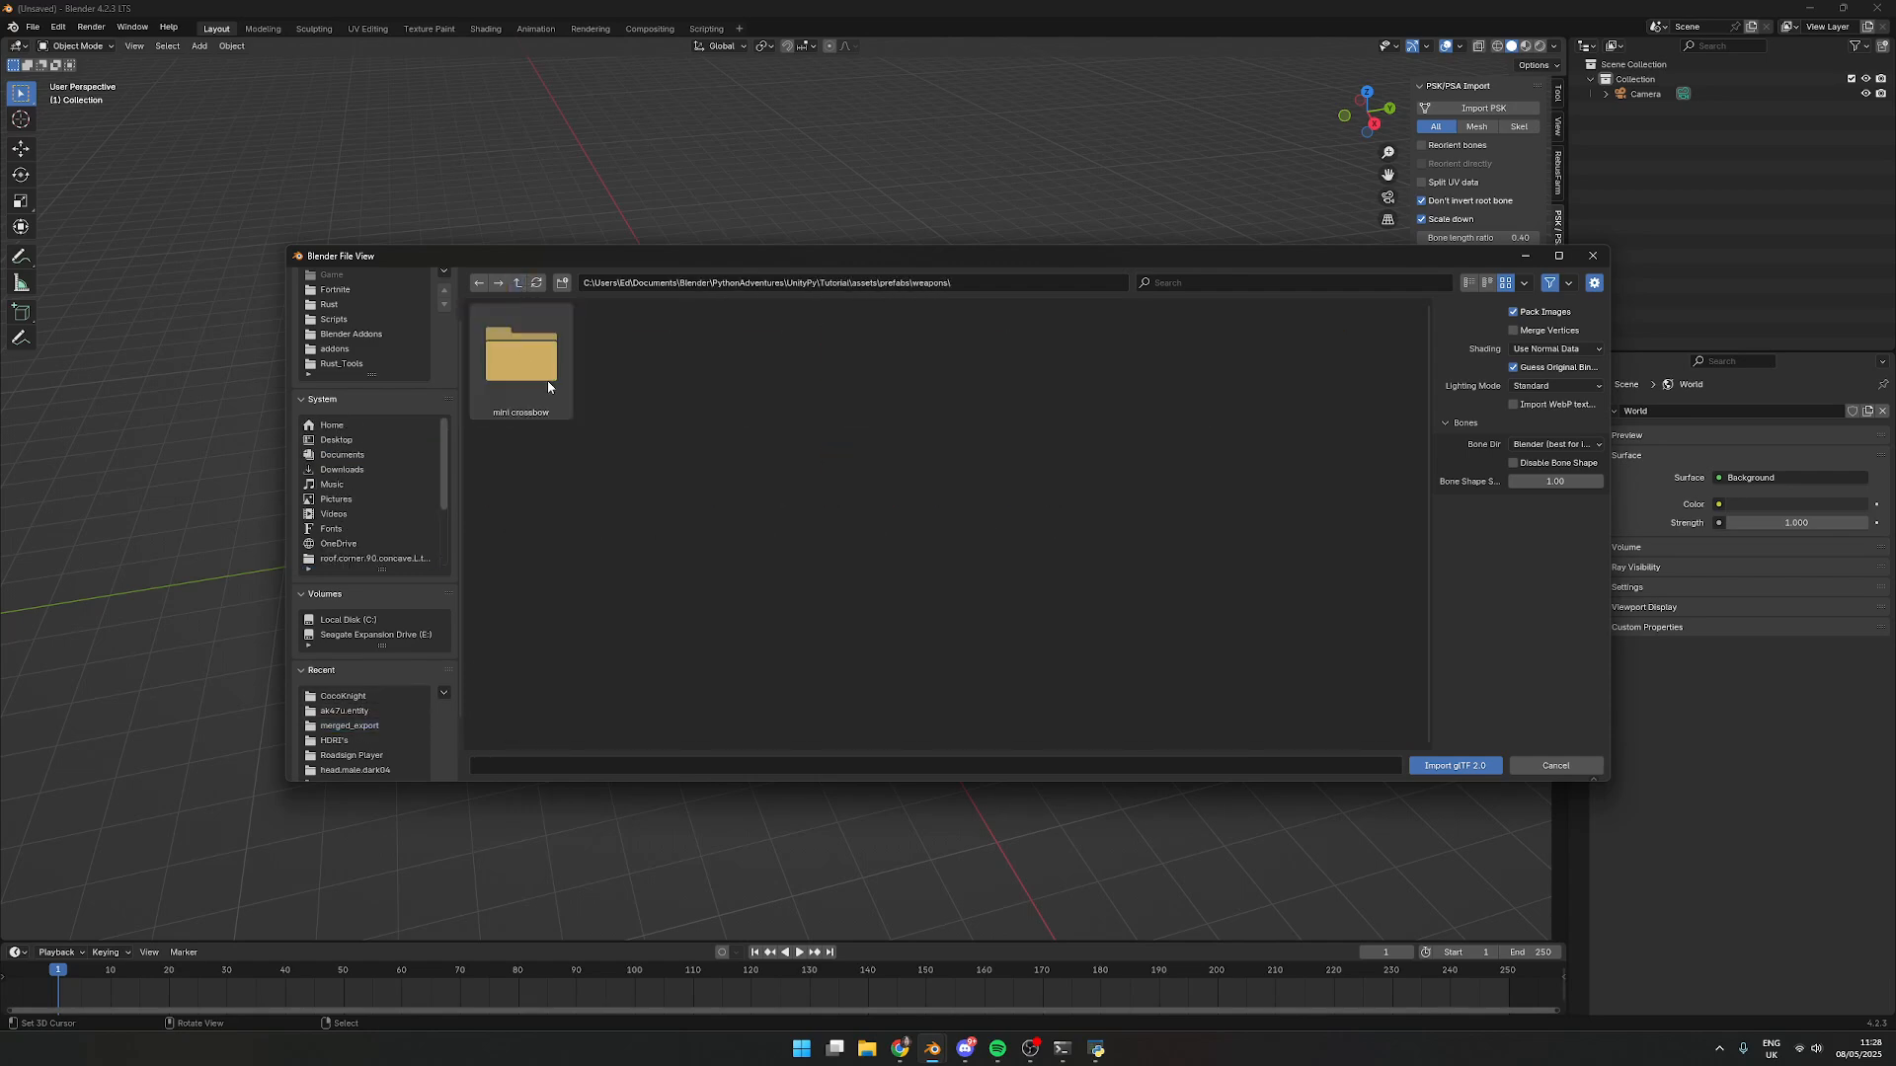
double_click(547, 381)
double_click(547, 381)
click(549, 383)
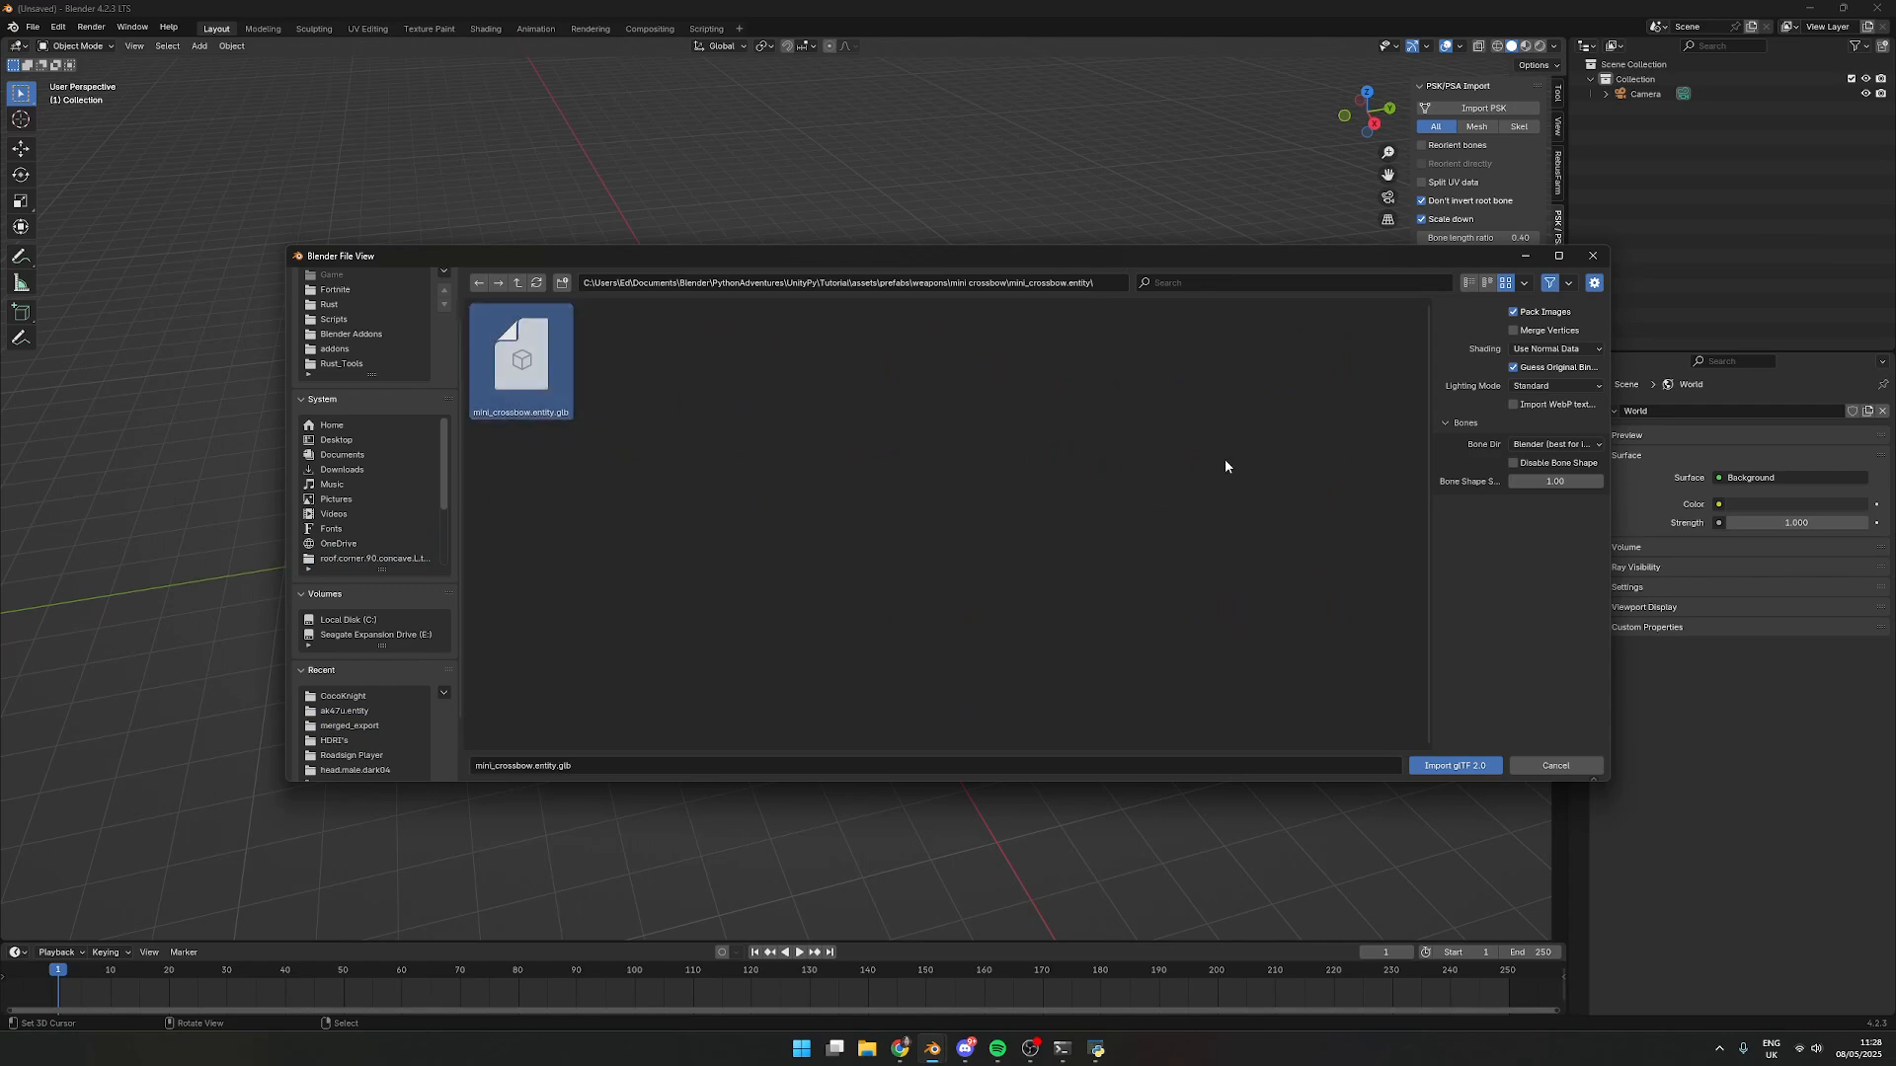
Turn off Pack Images and Guess Original Bind Pose, set the bone direction to Temperance (average) and import the file
click(1558, 316)
click(1537, 369)
click(1558, 445)
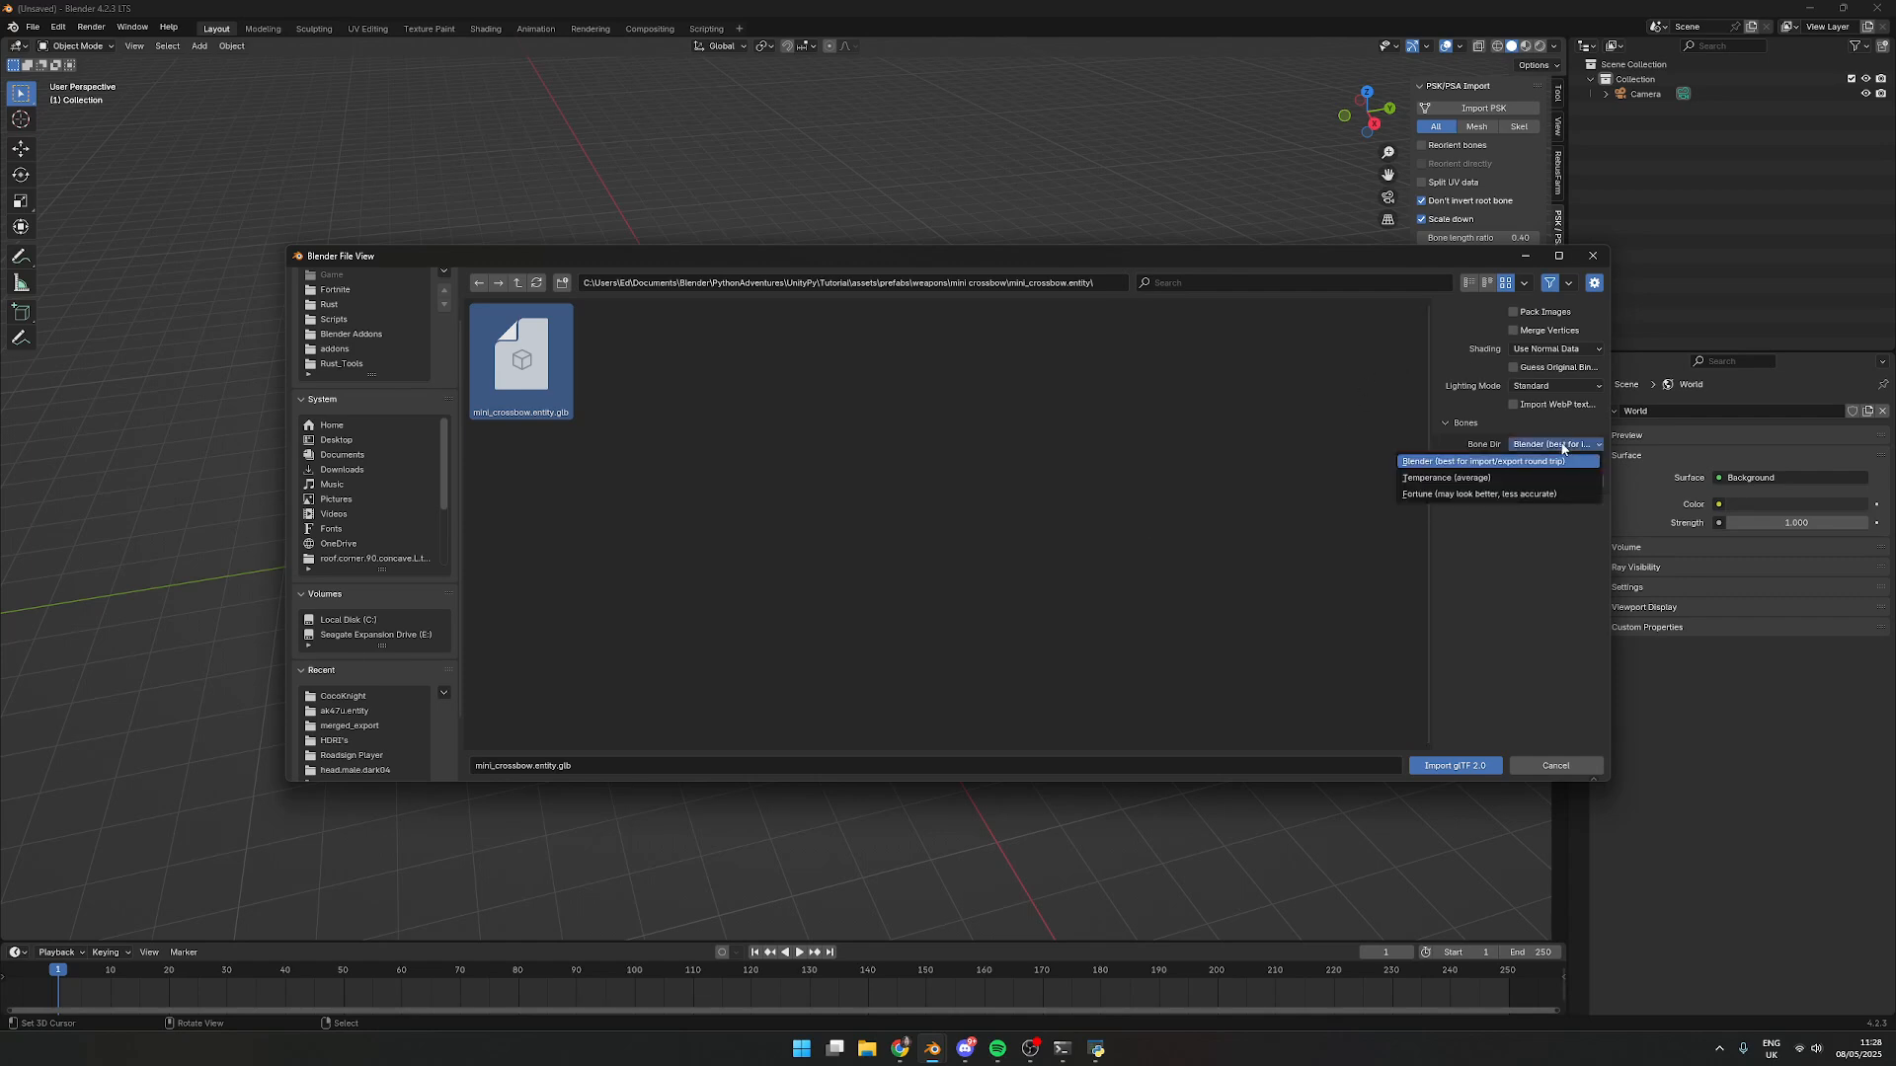
click(1493, 479)
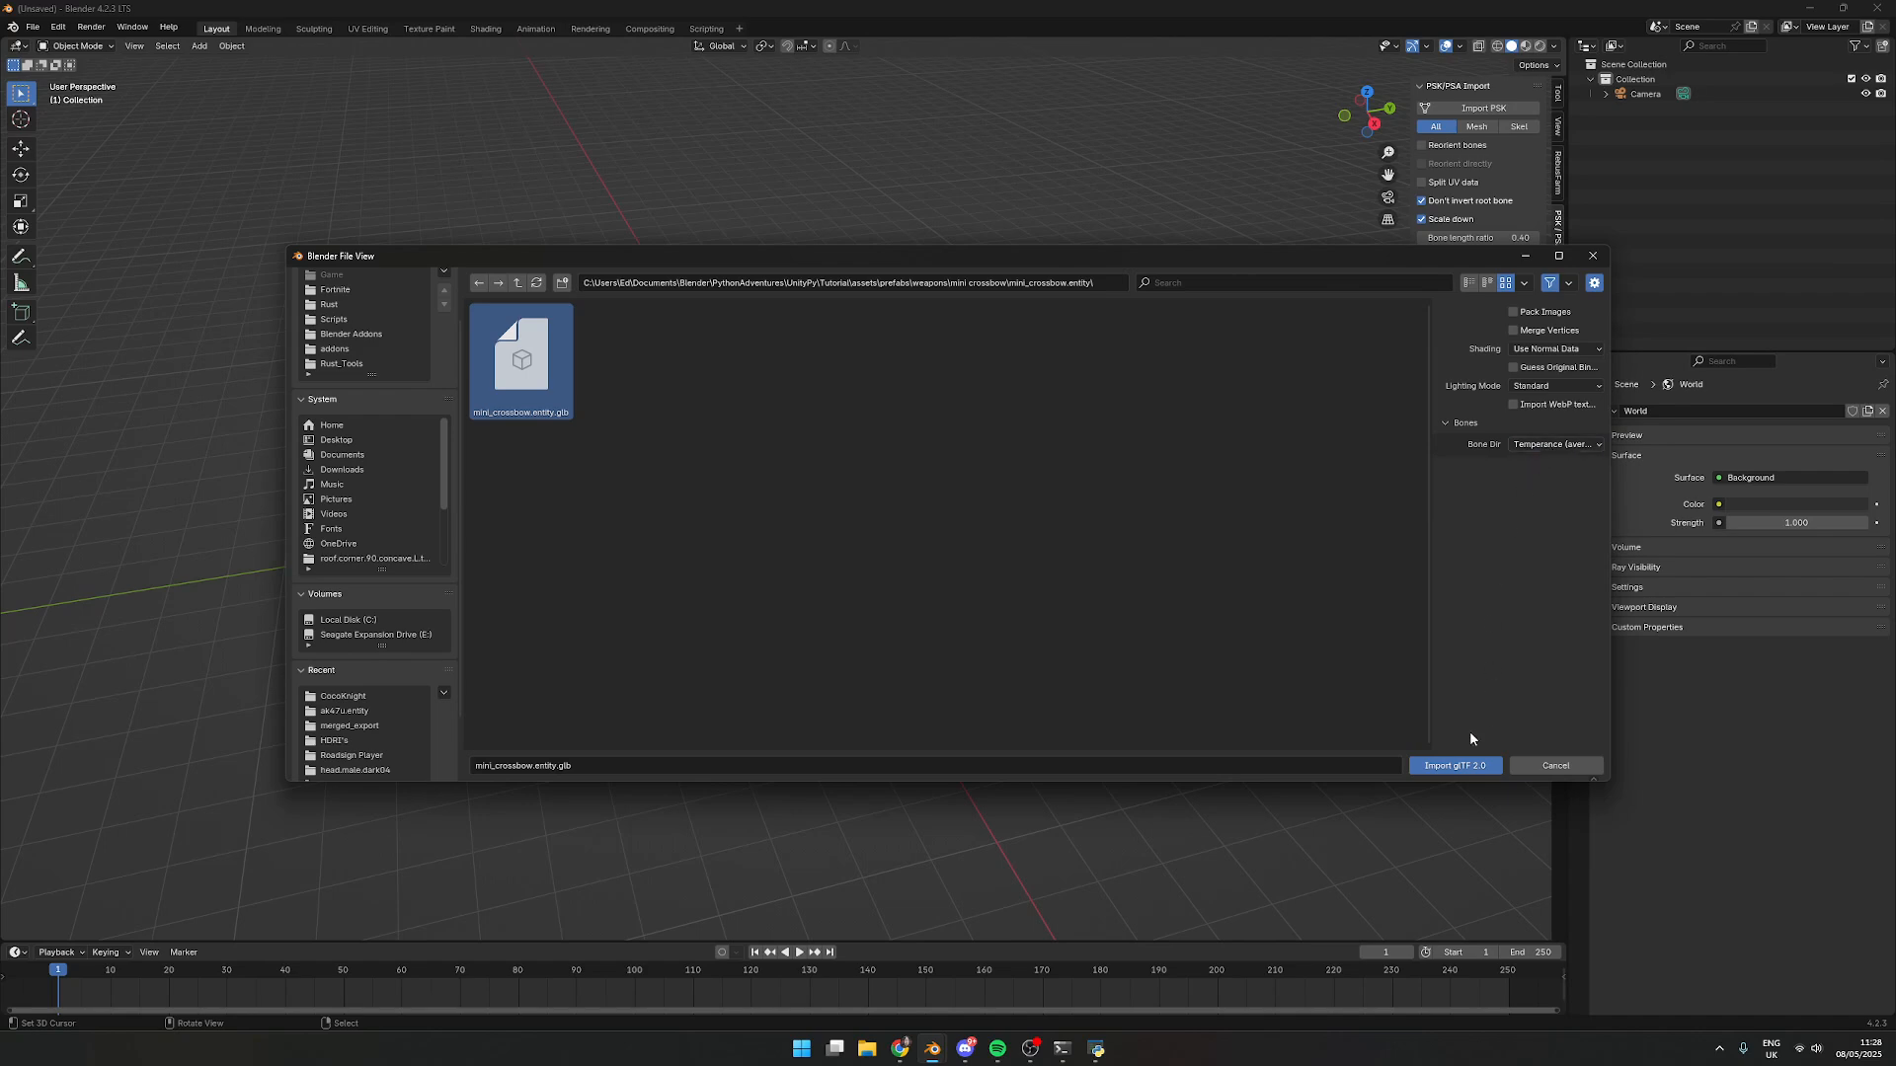
click(1461, 767)
Hide the imported mini_crossbow.entity armature so only the crossbow meshes are shown
scroll(903, 431, up, 8)
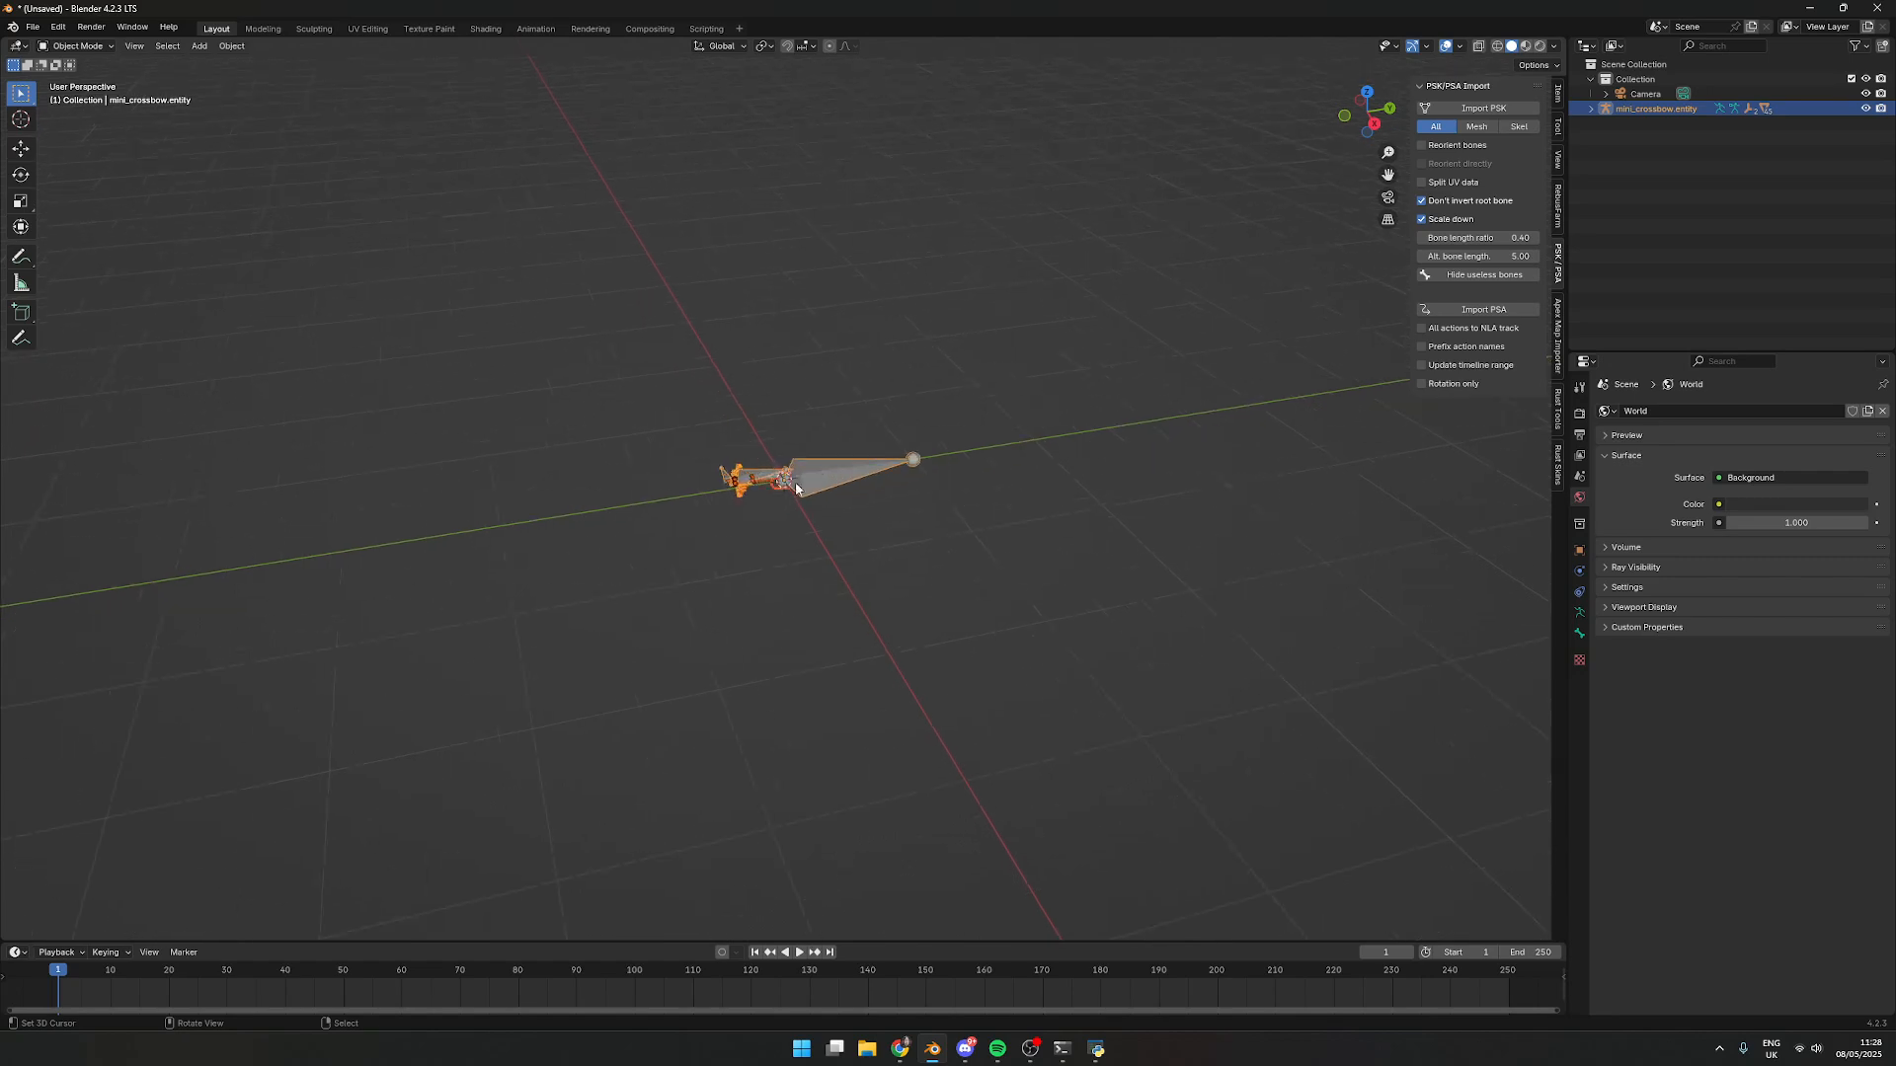
key(h)
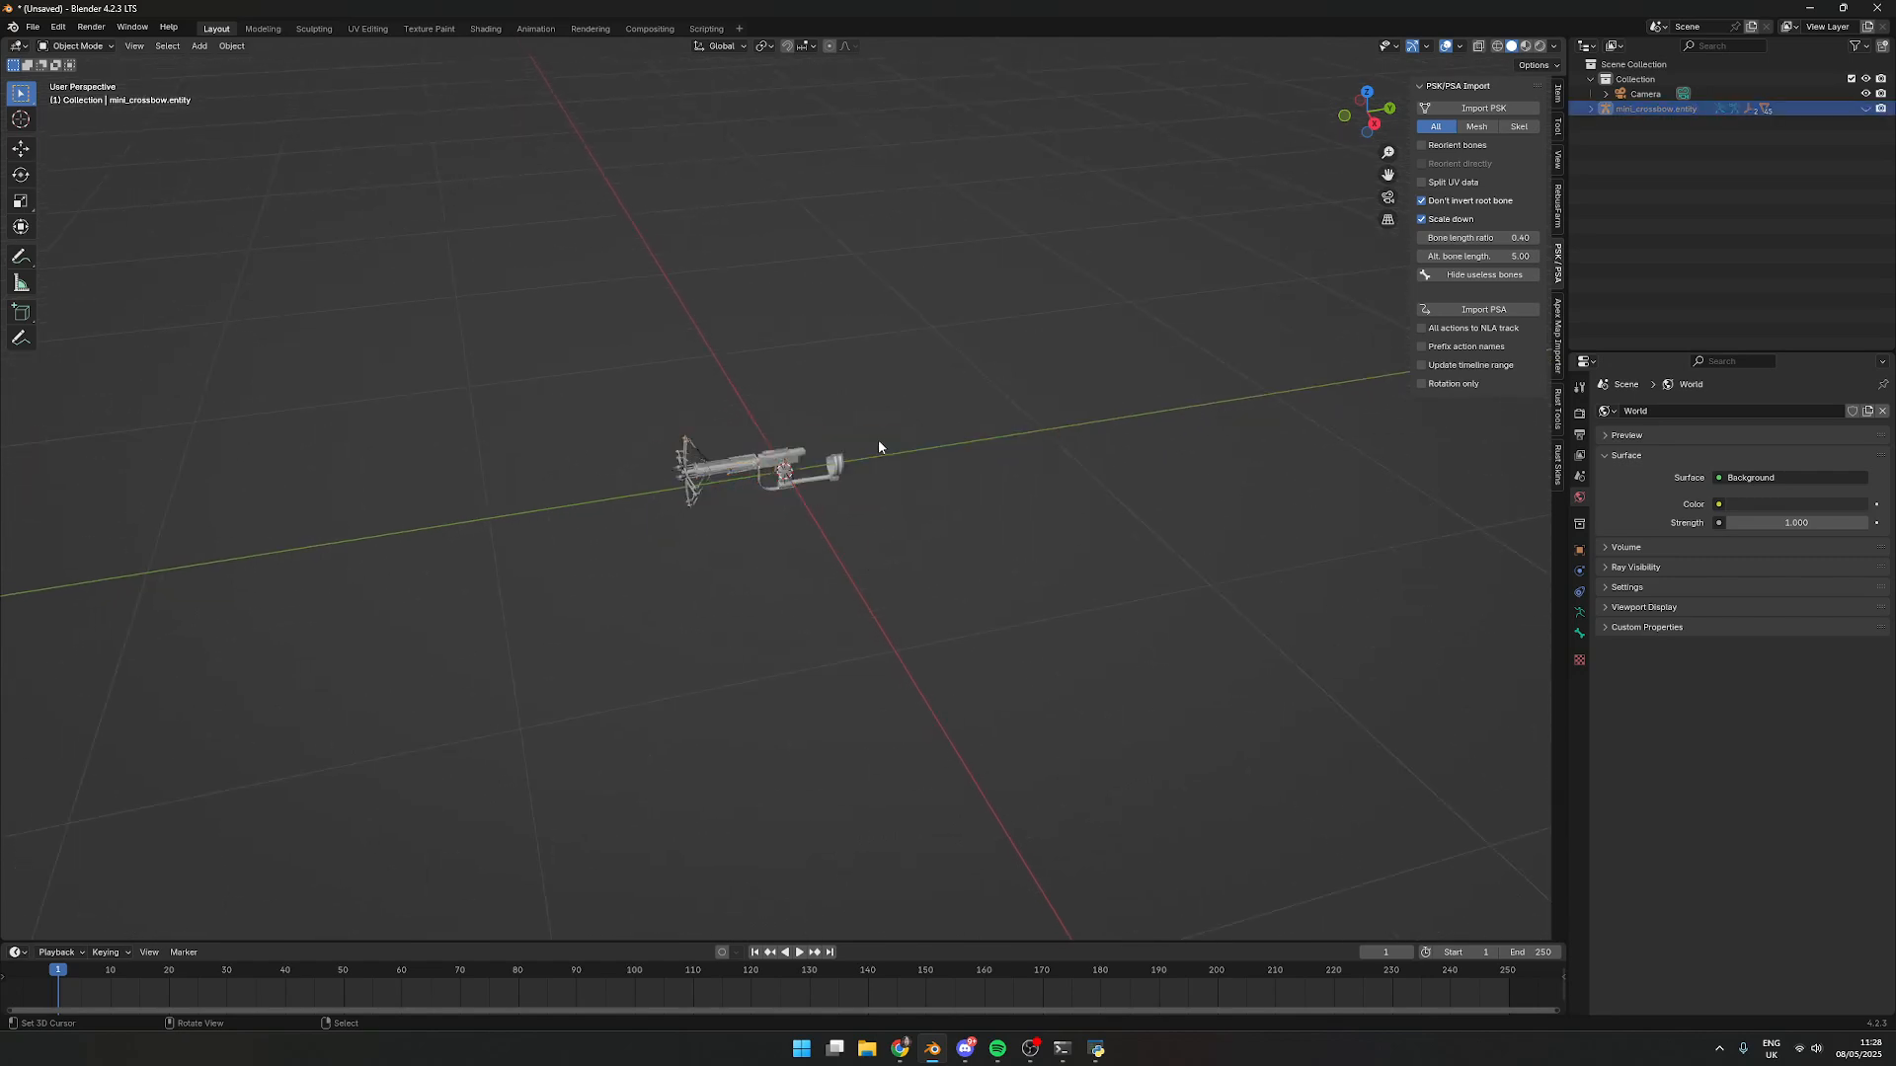
scroll(878, 440, up, 5)
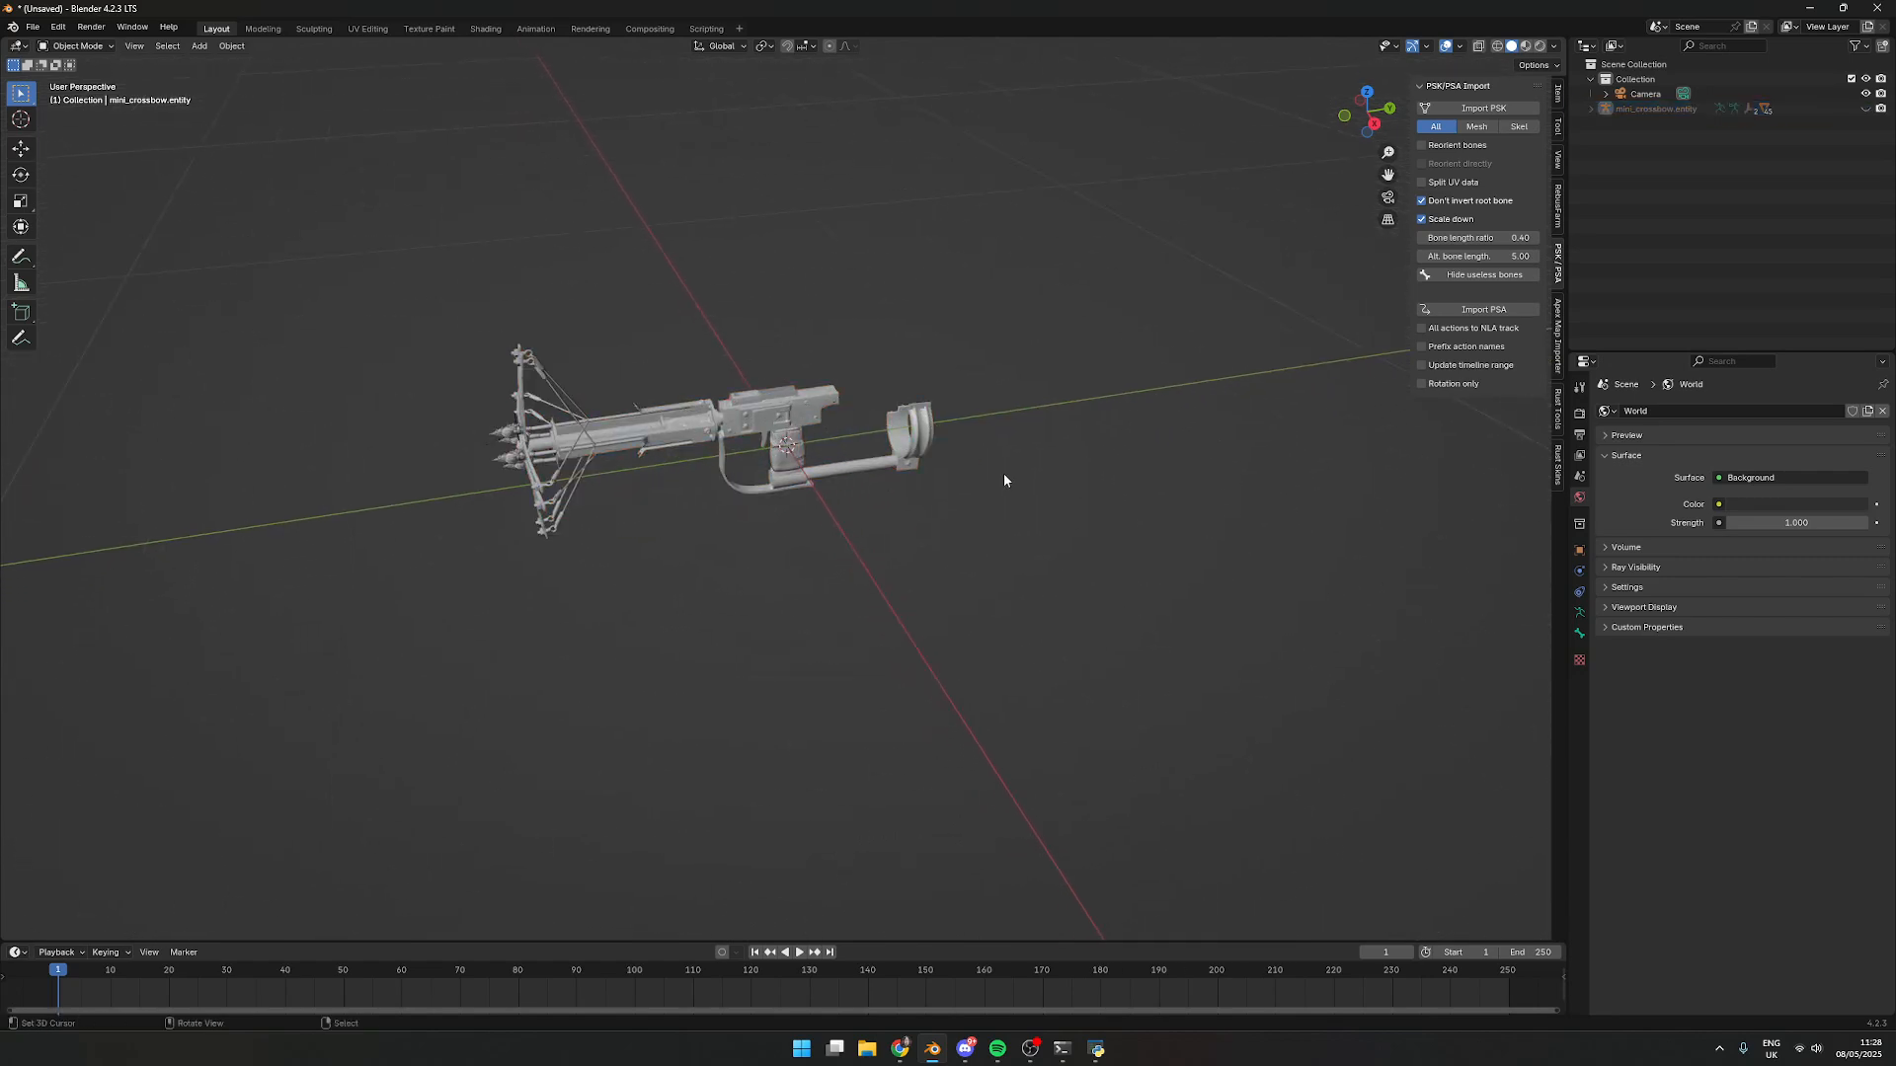
Examine the imported crossbow's separate body and arrow meshes from both sides
click(770, 438)
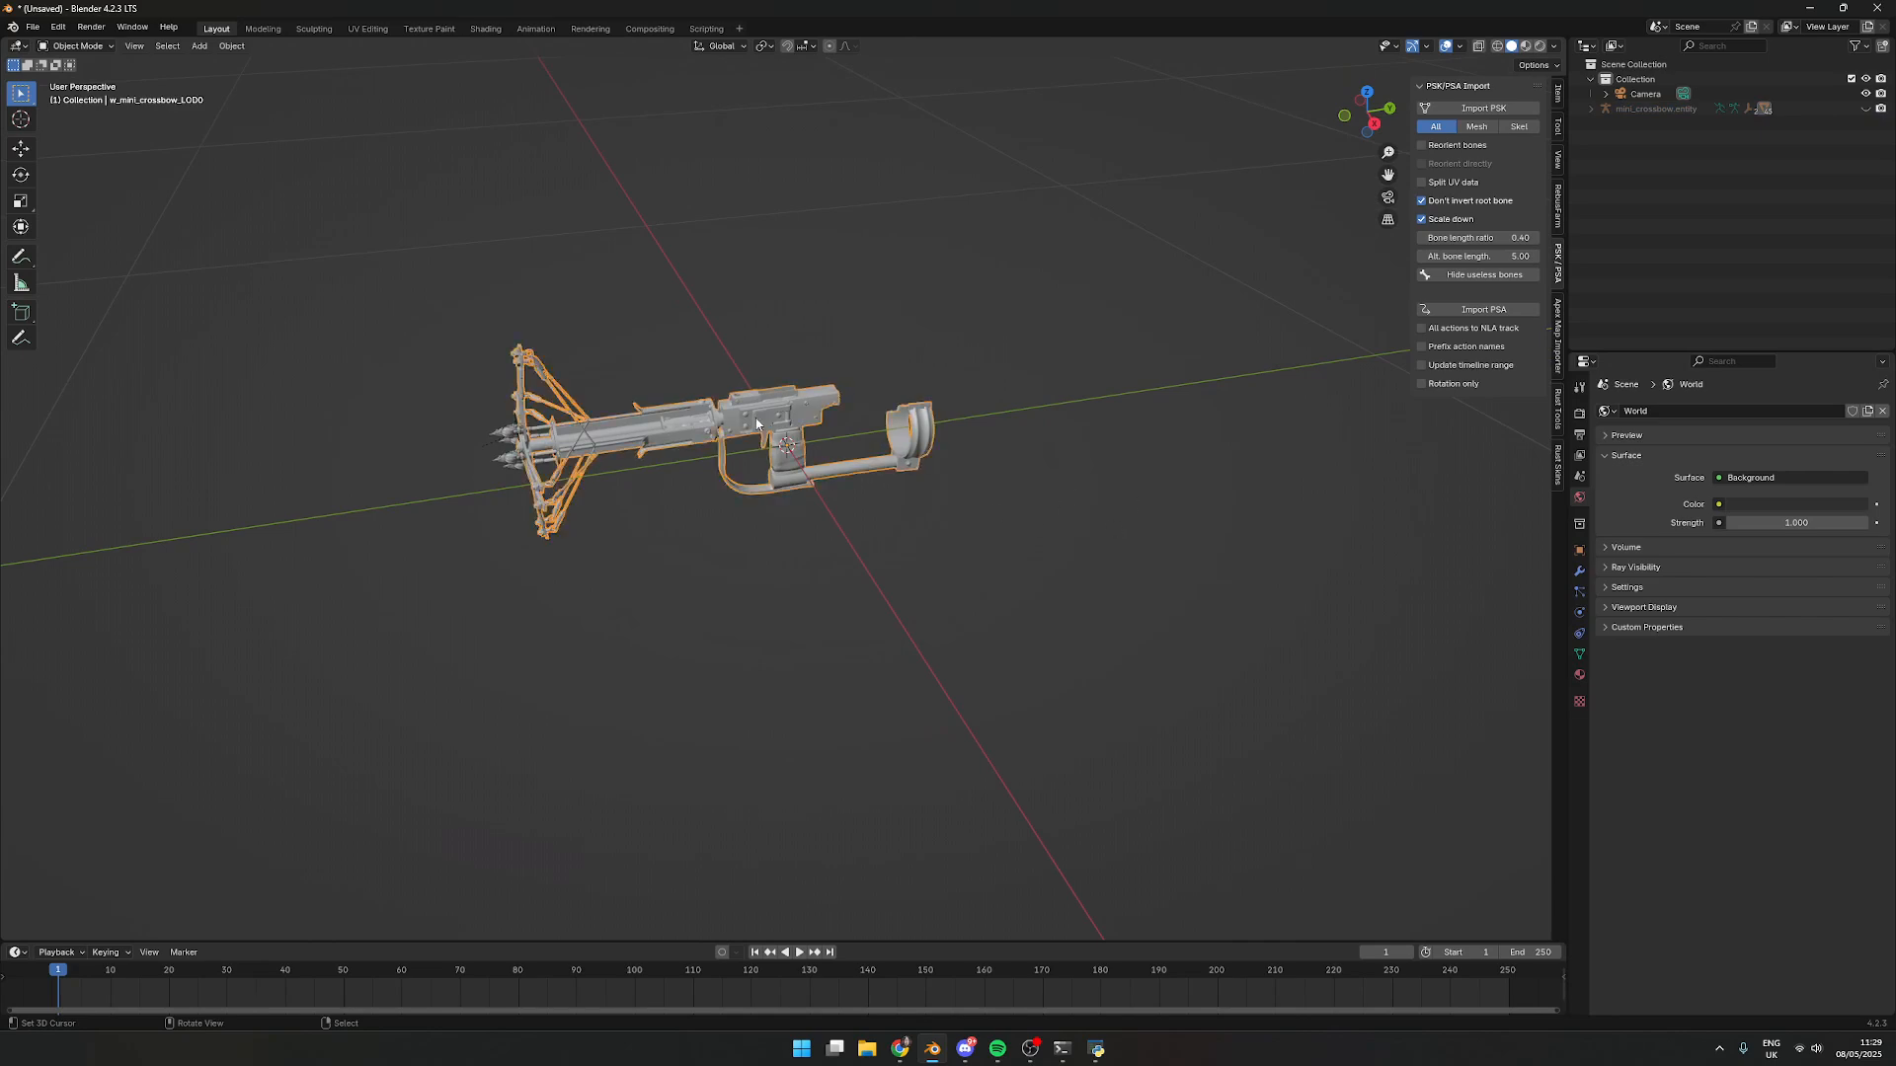
middle_drag(1077, 541, 998, 465)
click(988, 484)
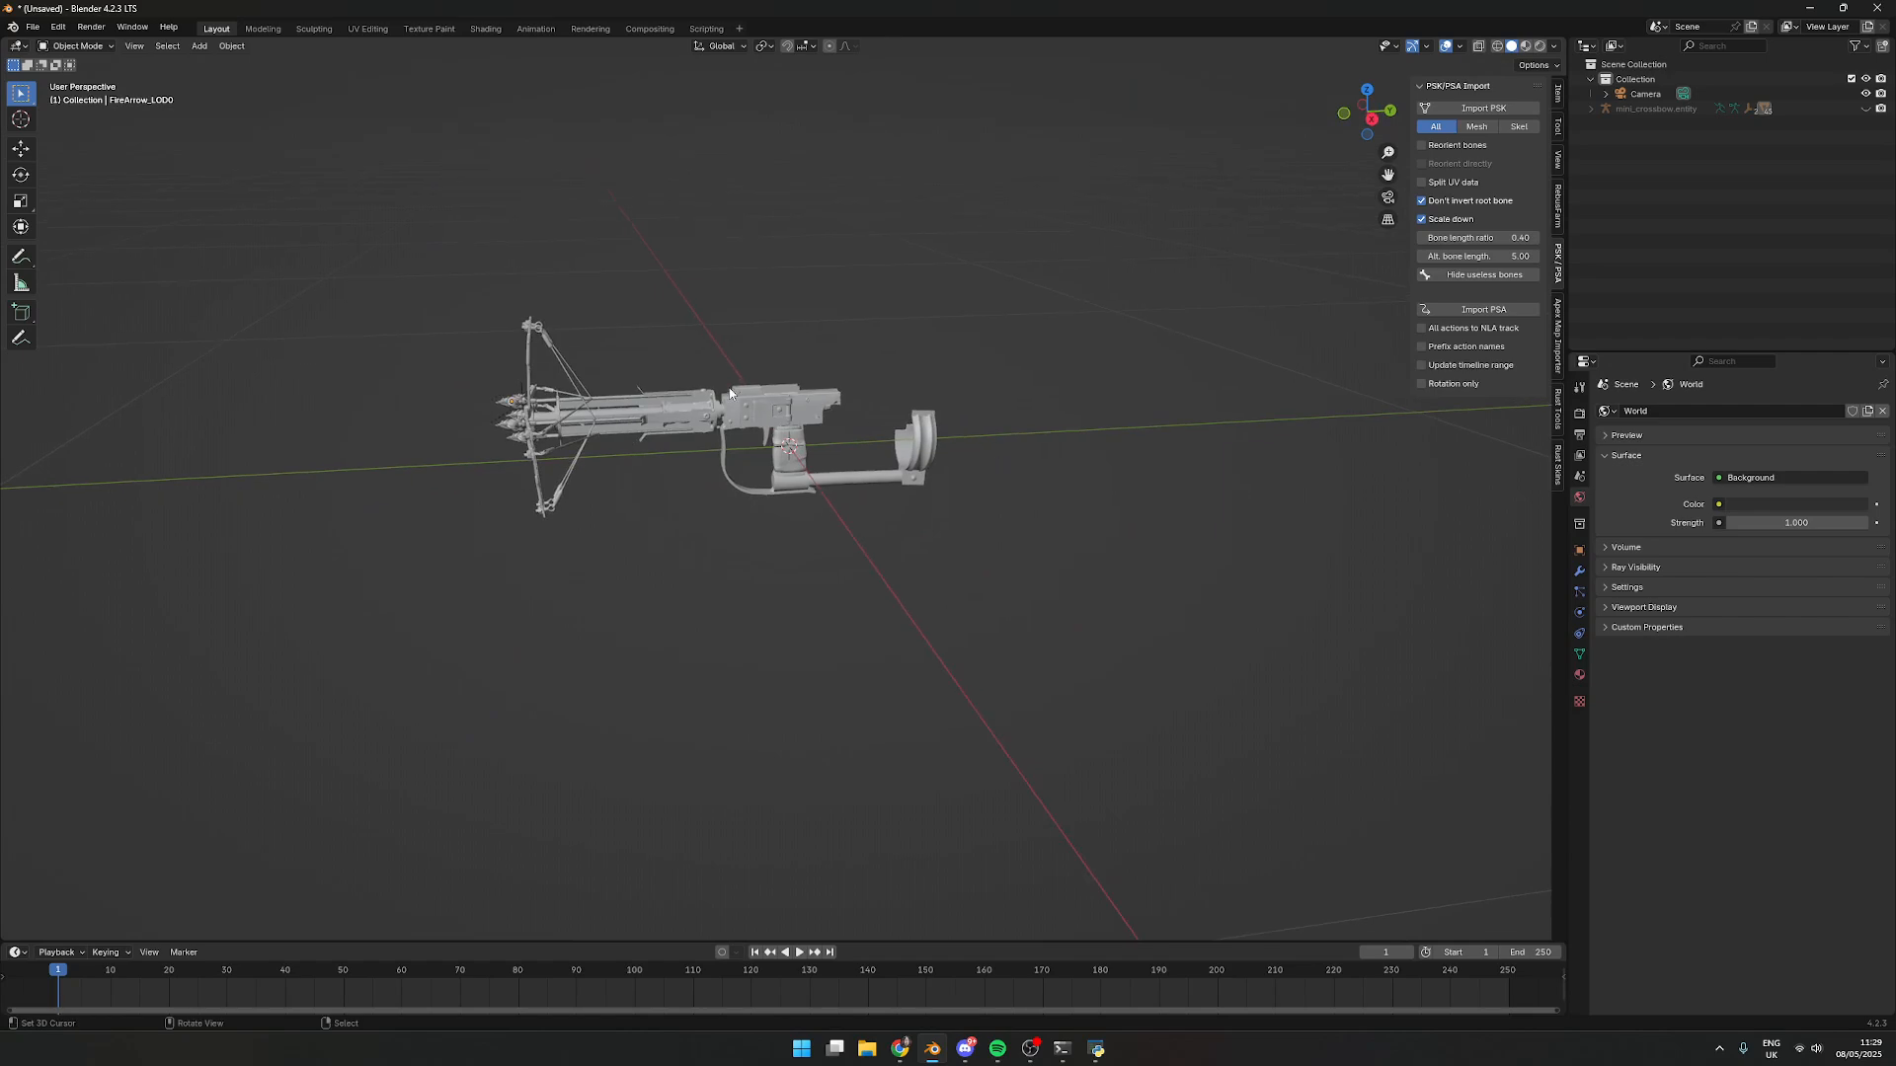
click(883, 417)
key(g)
right_click(904, 346)
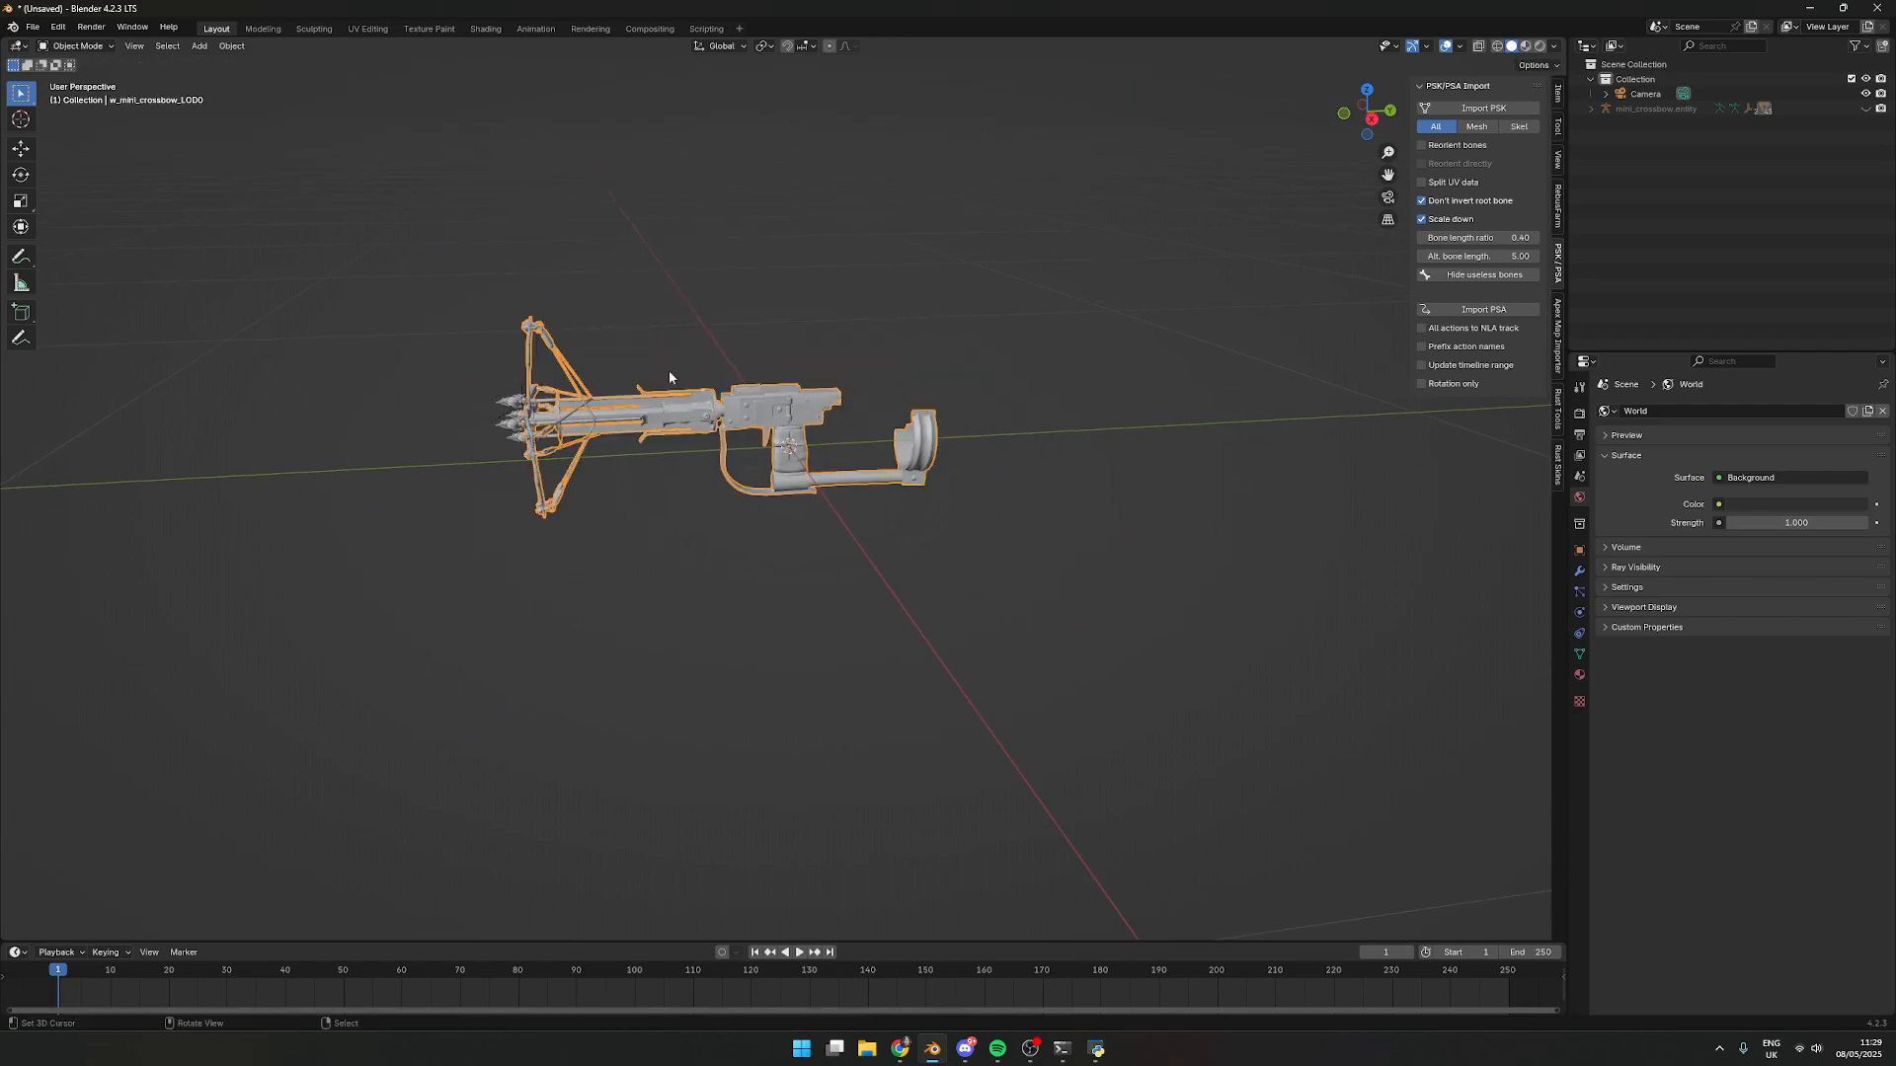
right_click(519, 406)
right_click(518, 425)
right_click(666, 450)
middle_drag(1051, 496, 1318, 523)
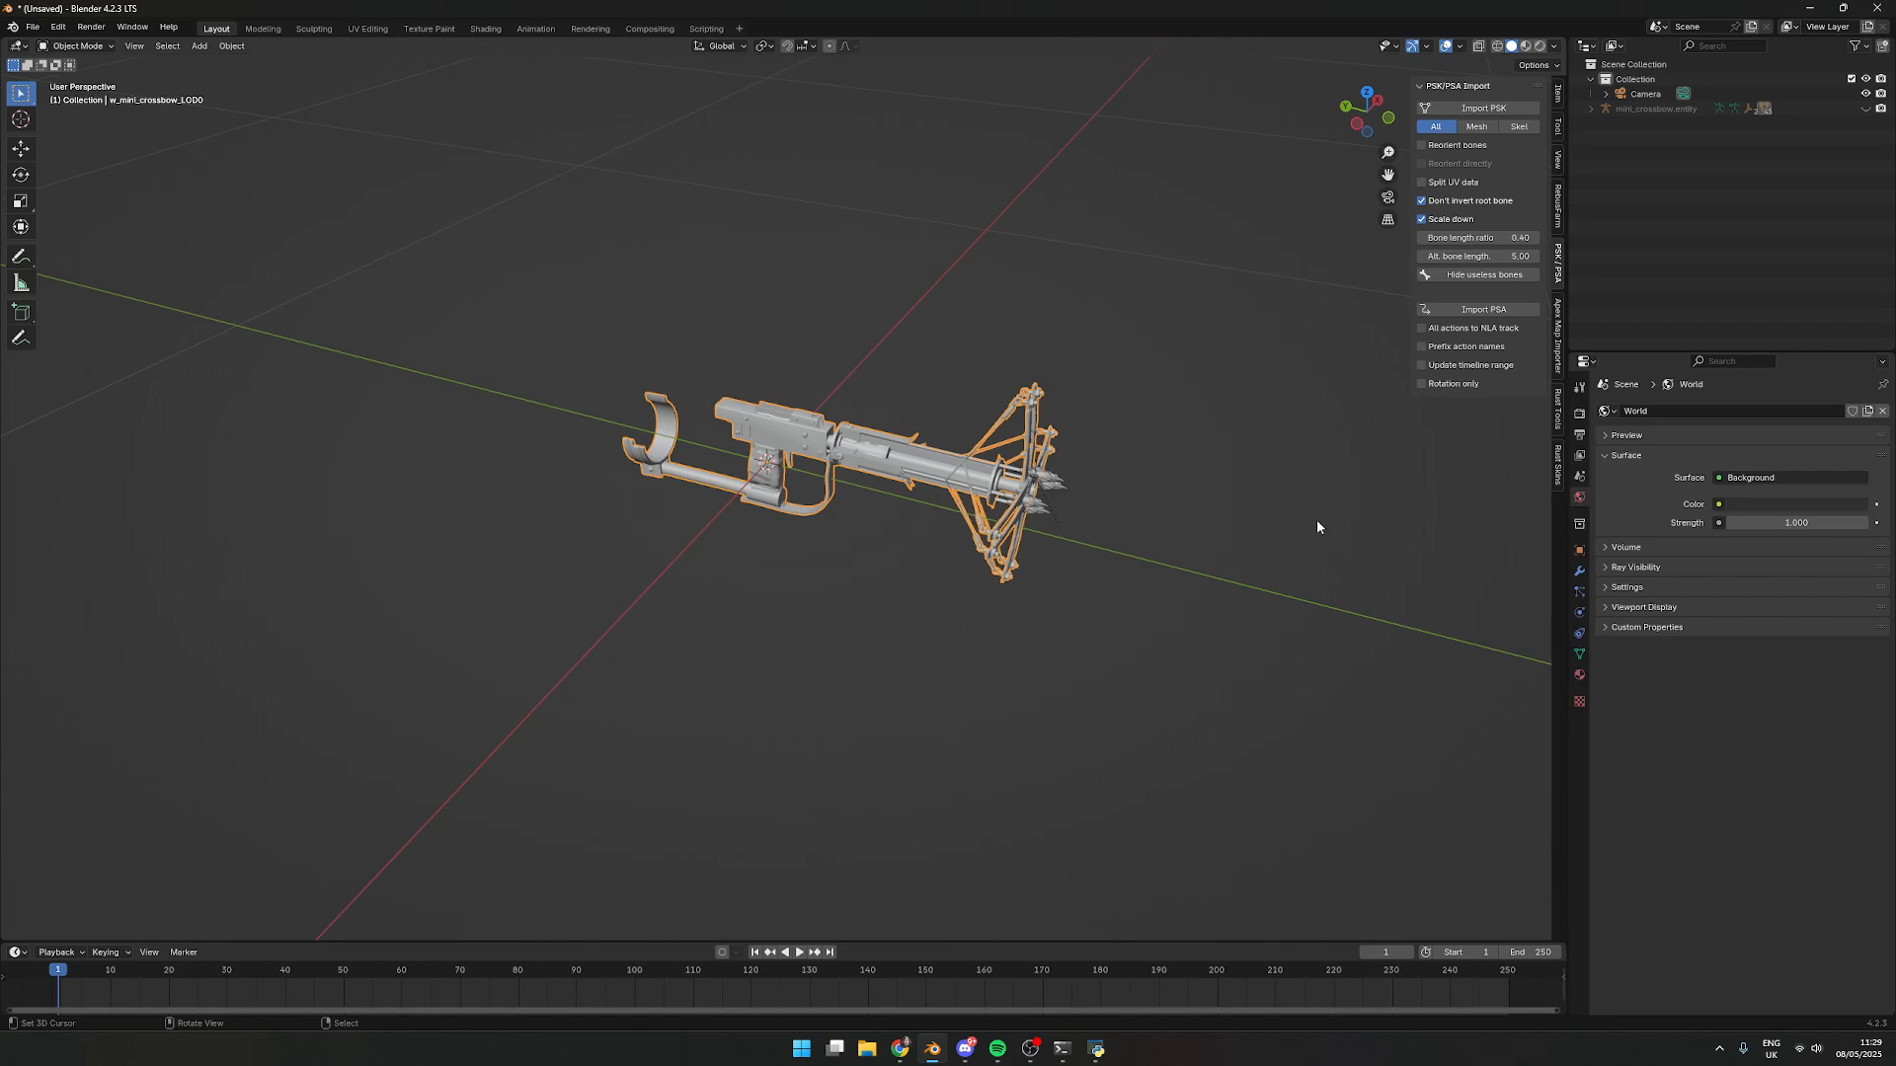
Delete all visible objects from the scene
middle_drag(1240, 390, 1061, 373)
click(1062, 374)
key(a)
key(Delete)
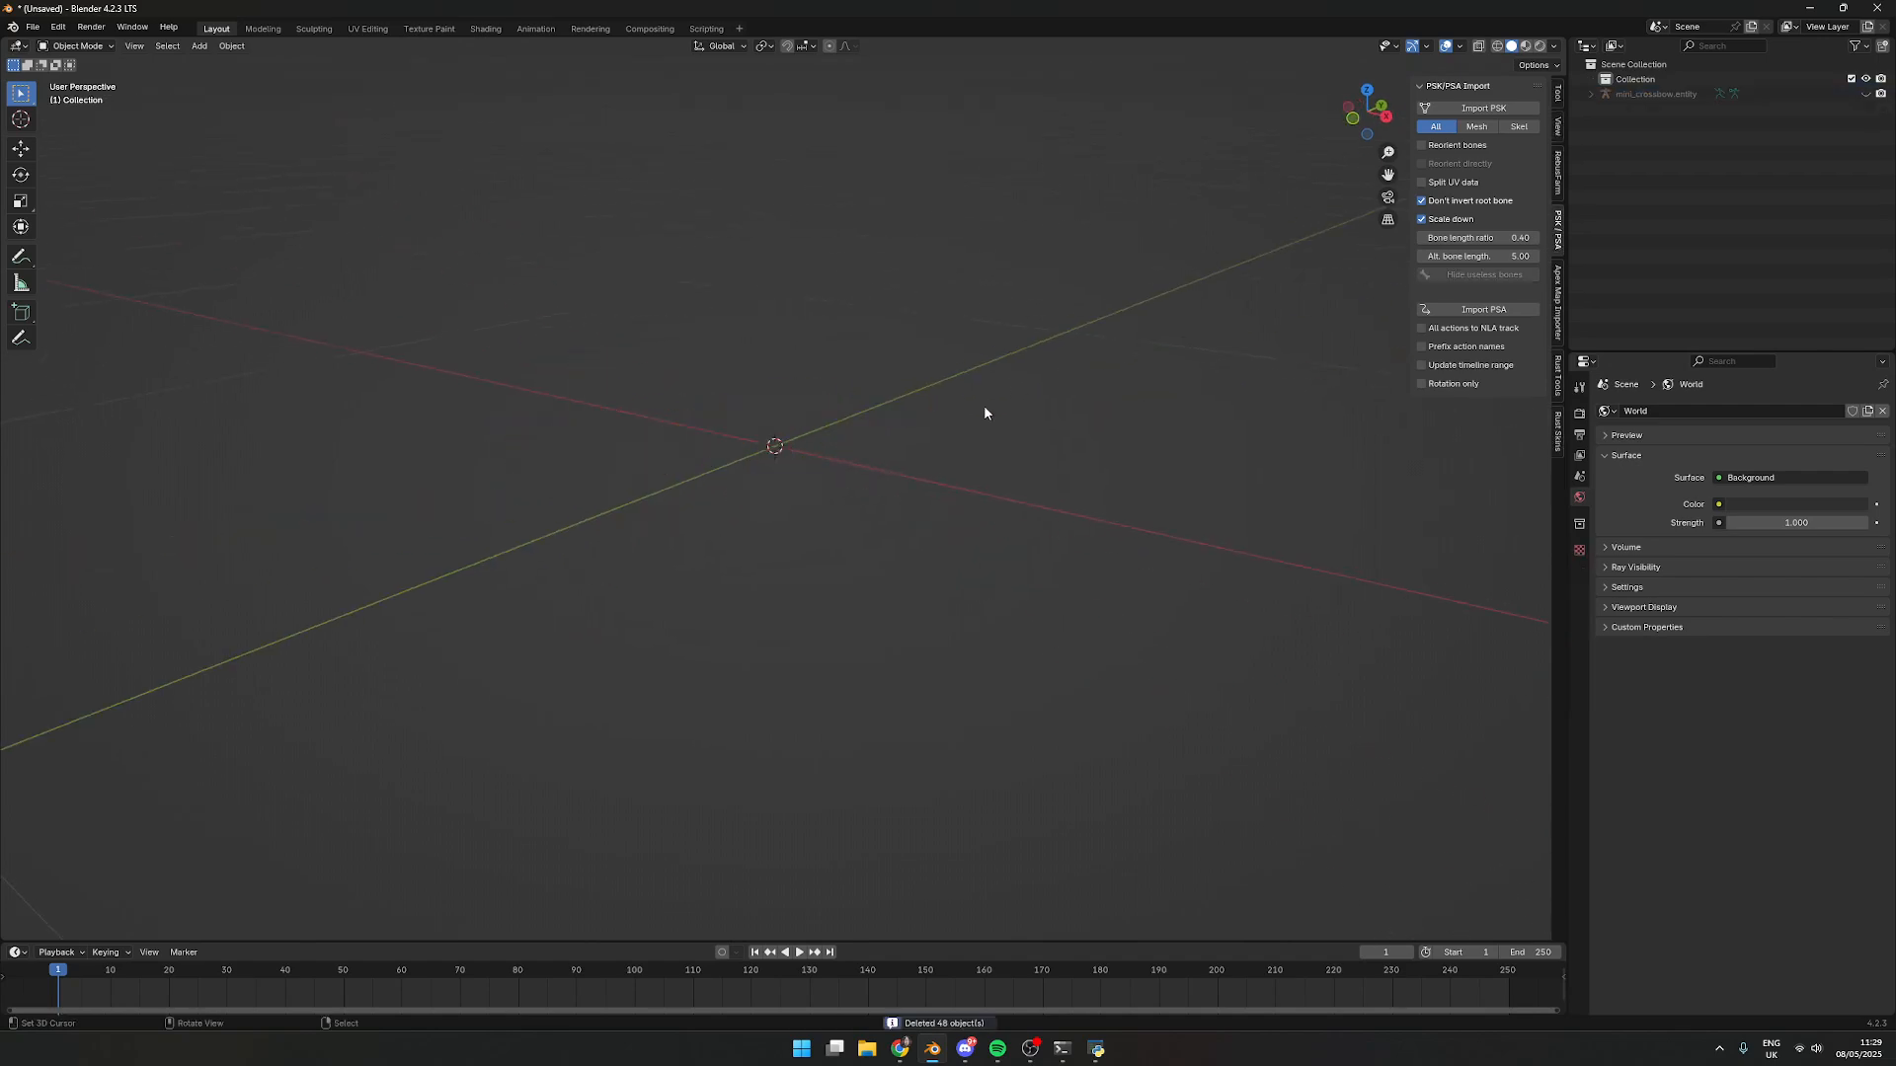
Switch back to Rust Asset Exporter, collapse the crossbow folder and expand the player folder under prefabs
click(1065, 1050)
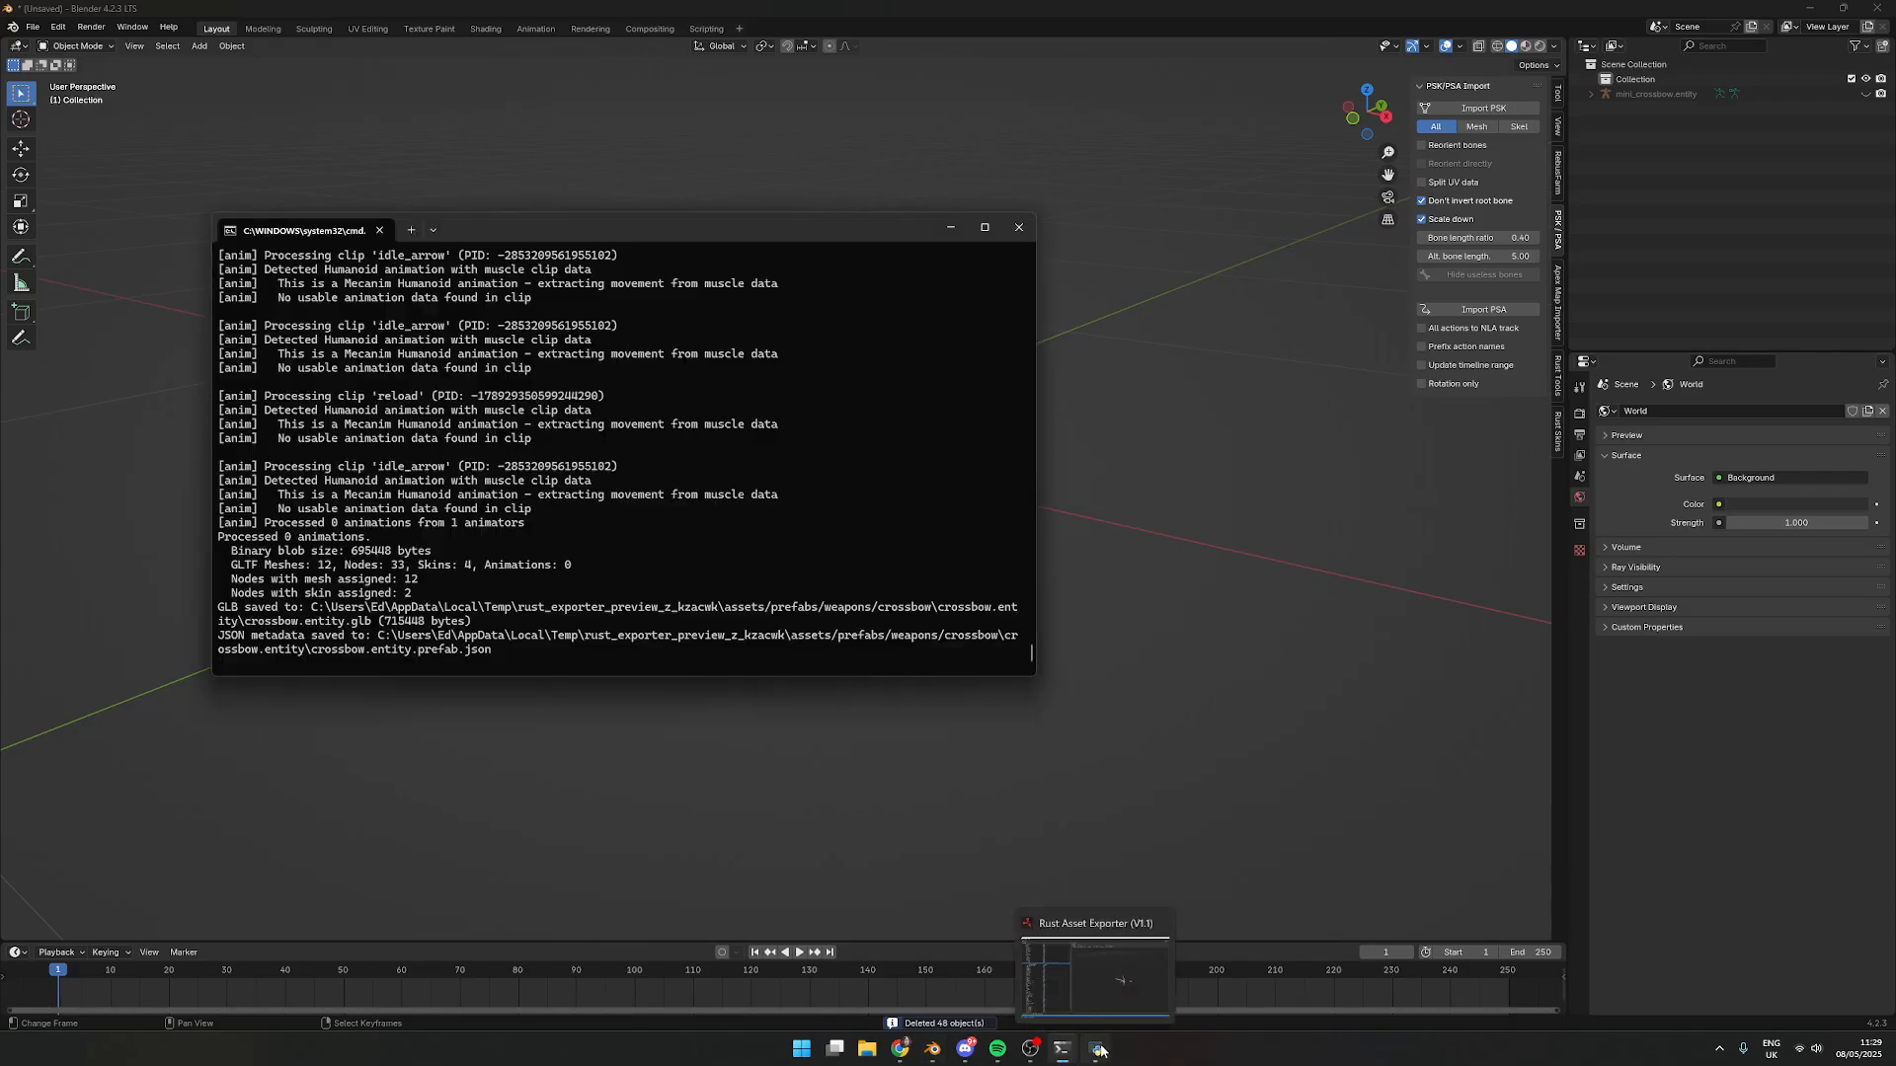
click(1047, 991)
click(60, 310)
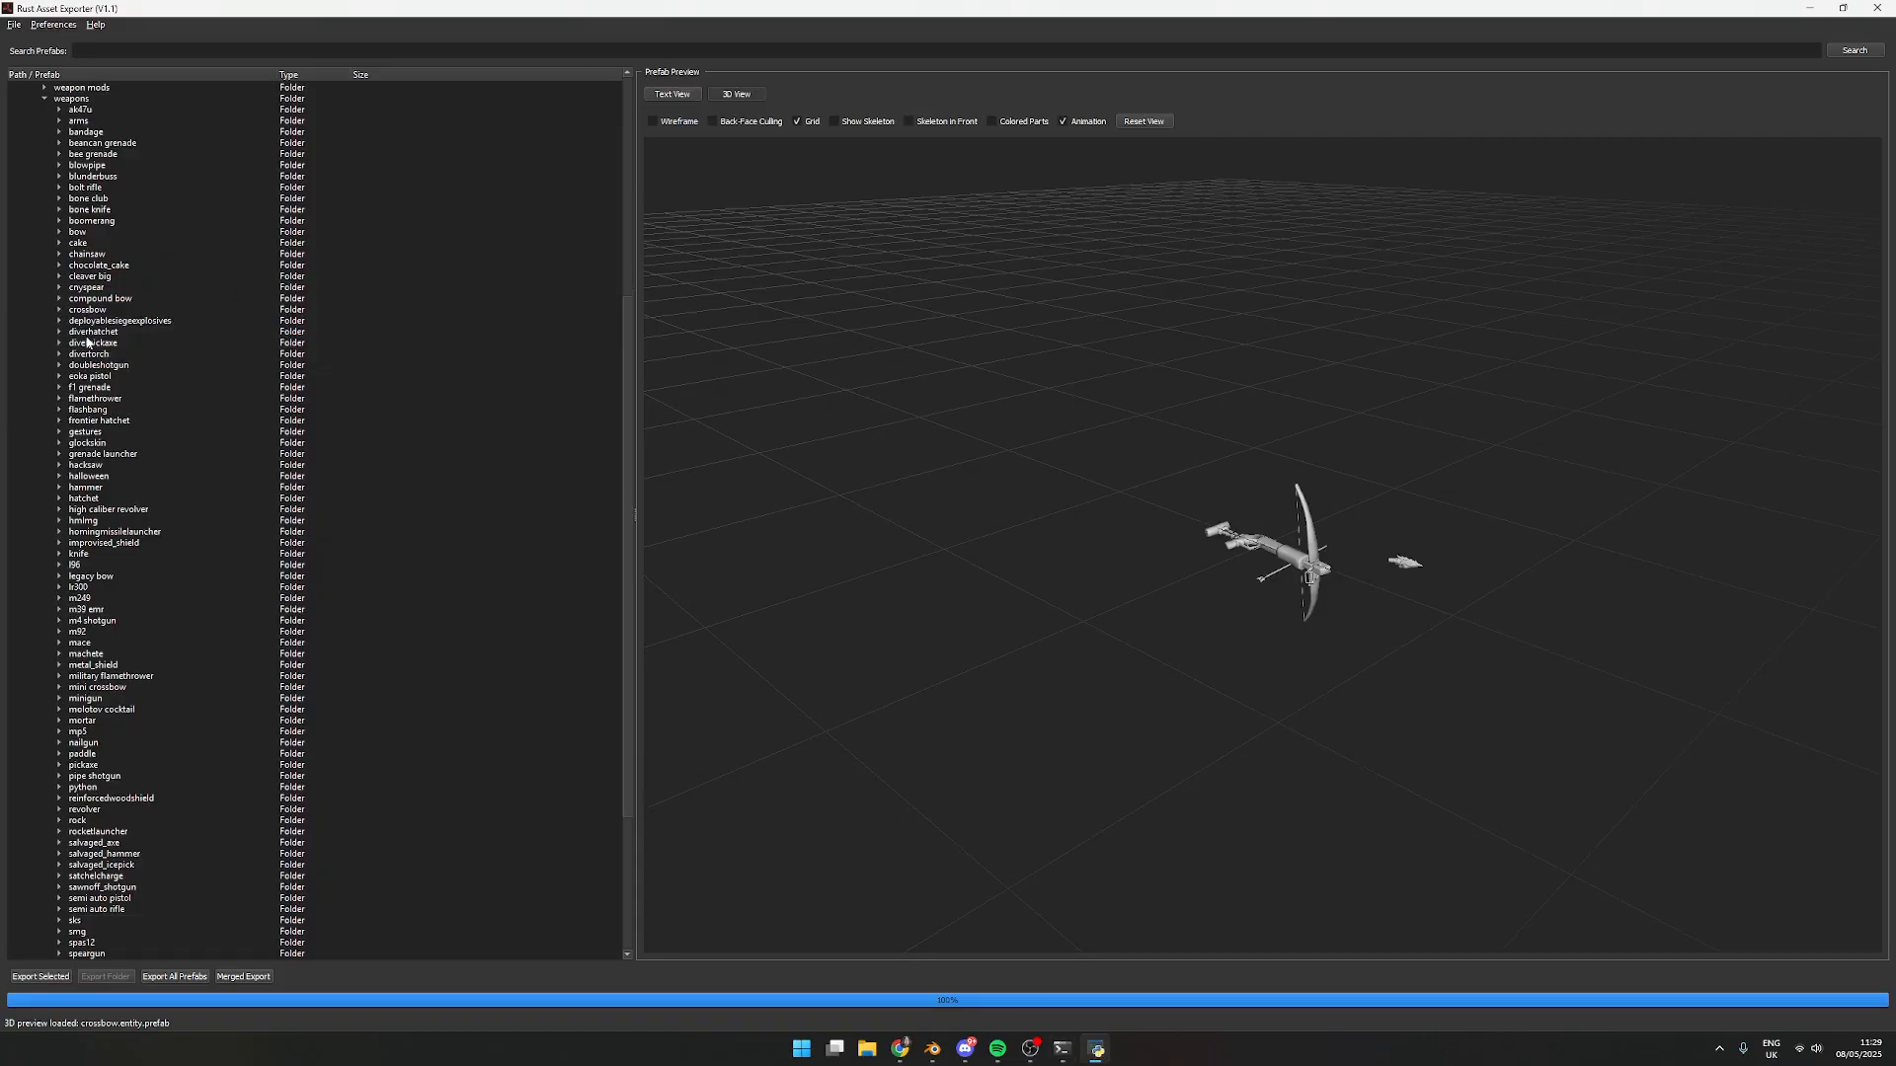
scroll(167, 423, up, 11)
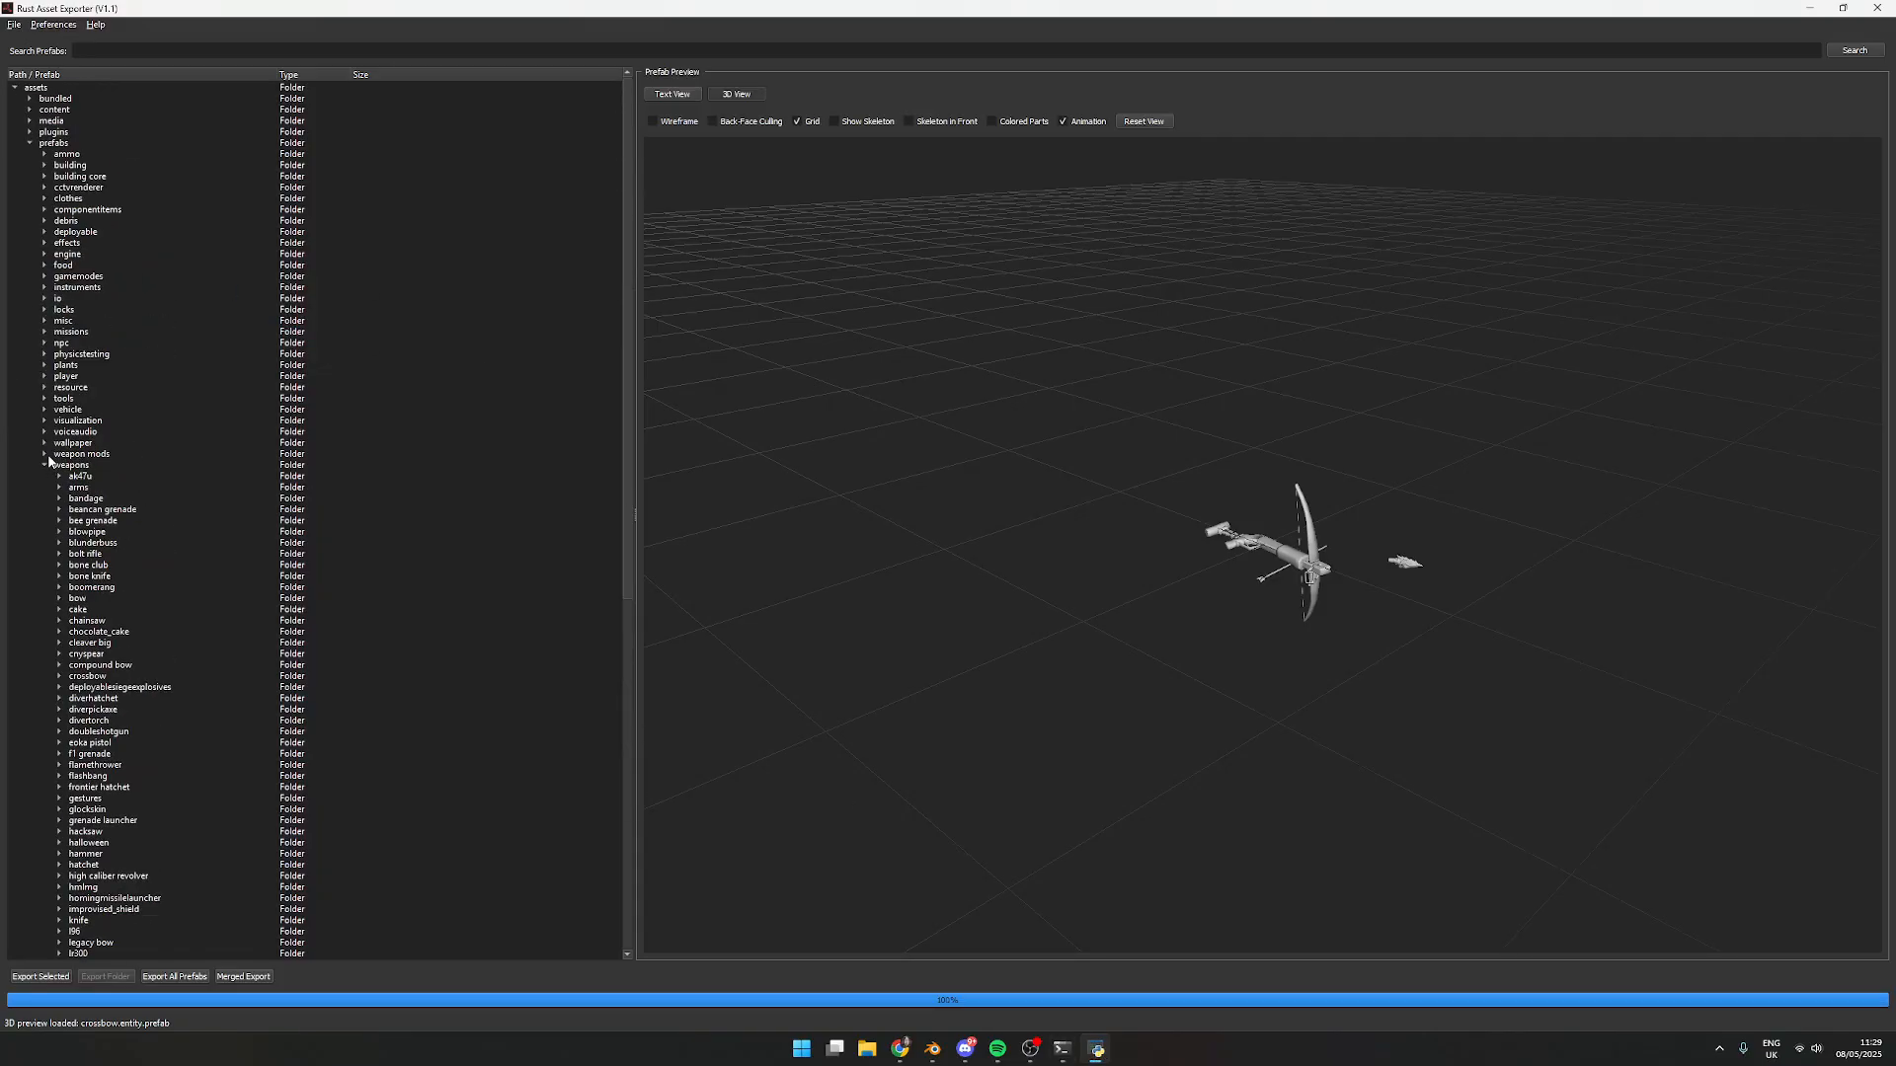
click(46, 376)
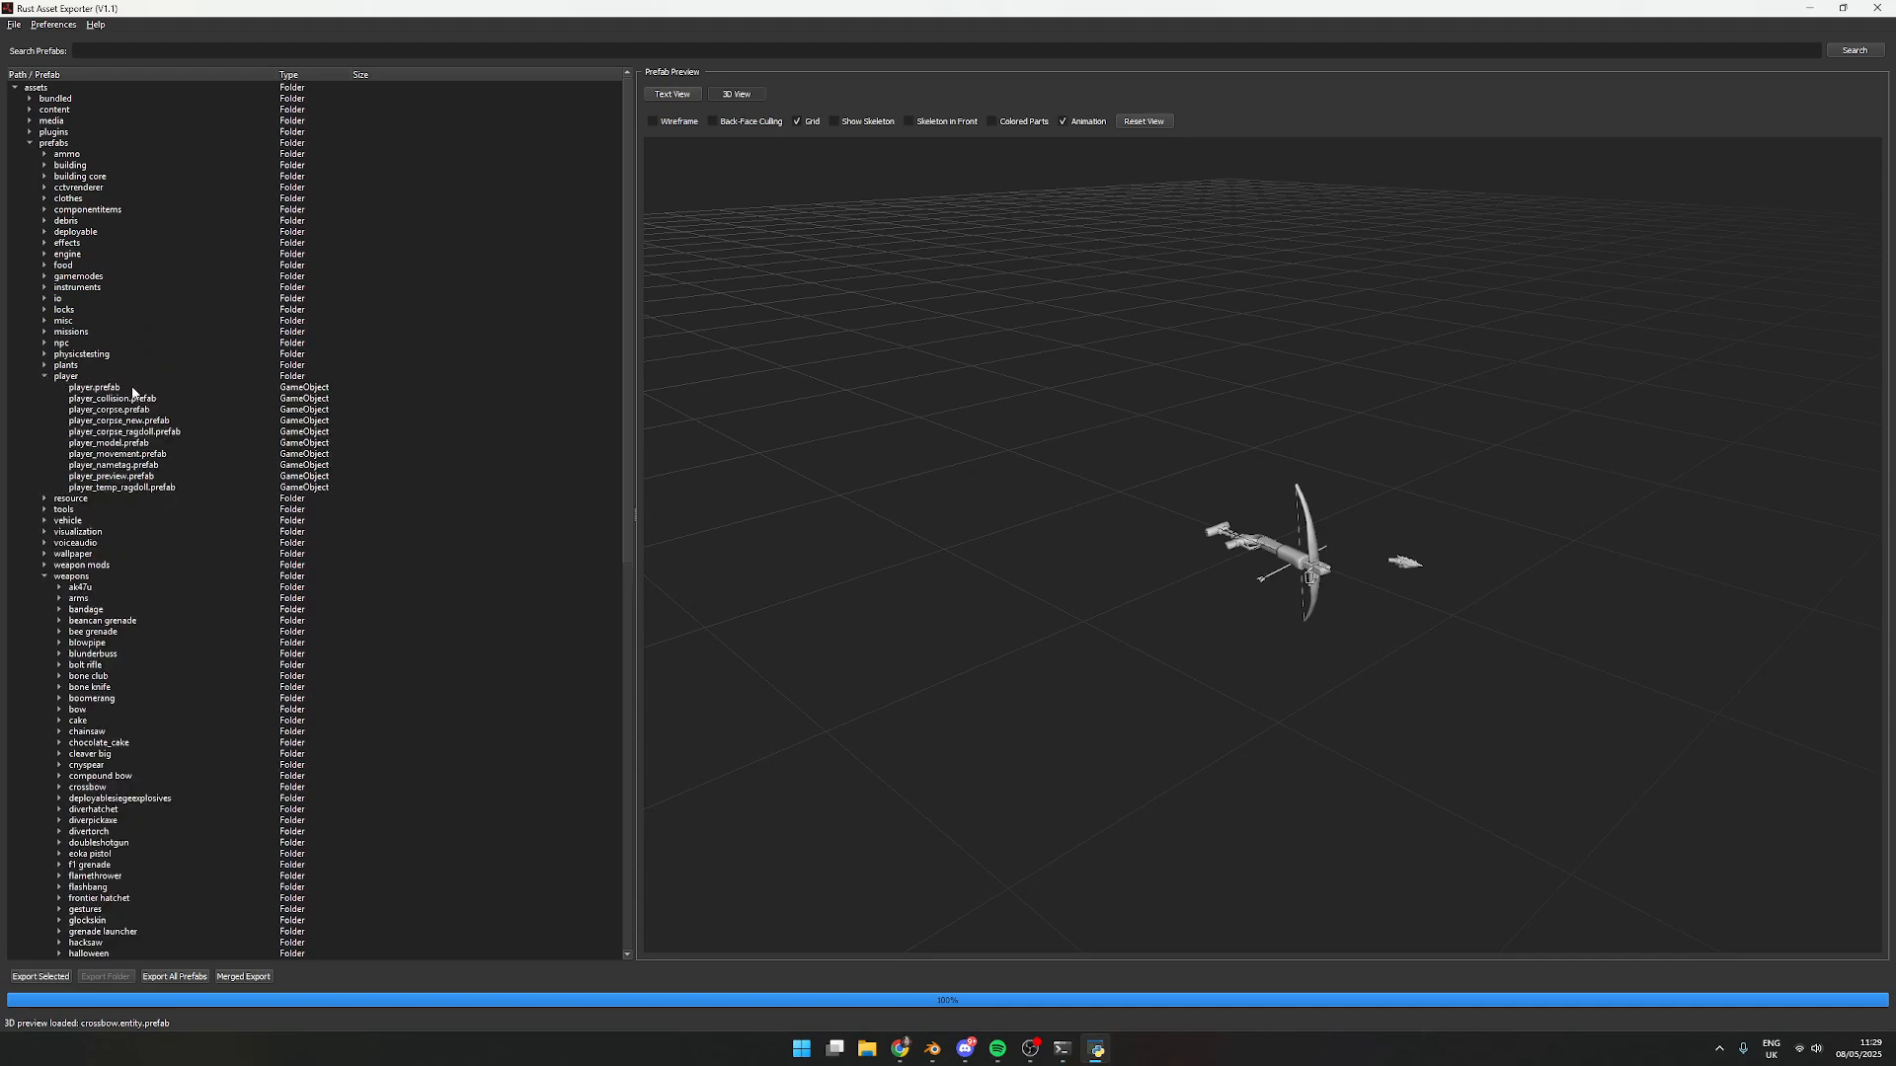
Examine the text details of the prefabs in the player folder, including player_preview, player_temp_ragdoll, player_corpse_ragdoll and player.prefab
click(133, 388)
click(135, 409)
click(139, 442)
click(144, 465)
click(150, 475)
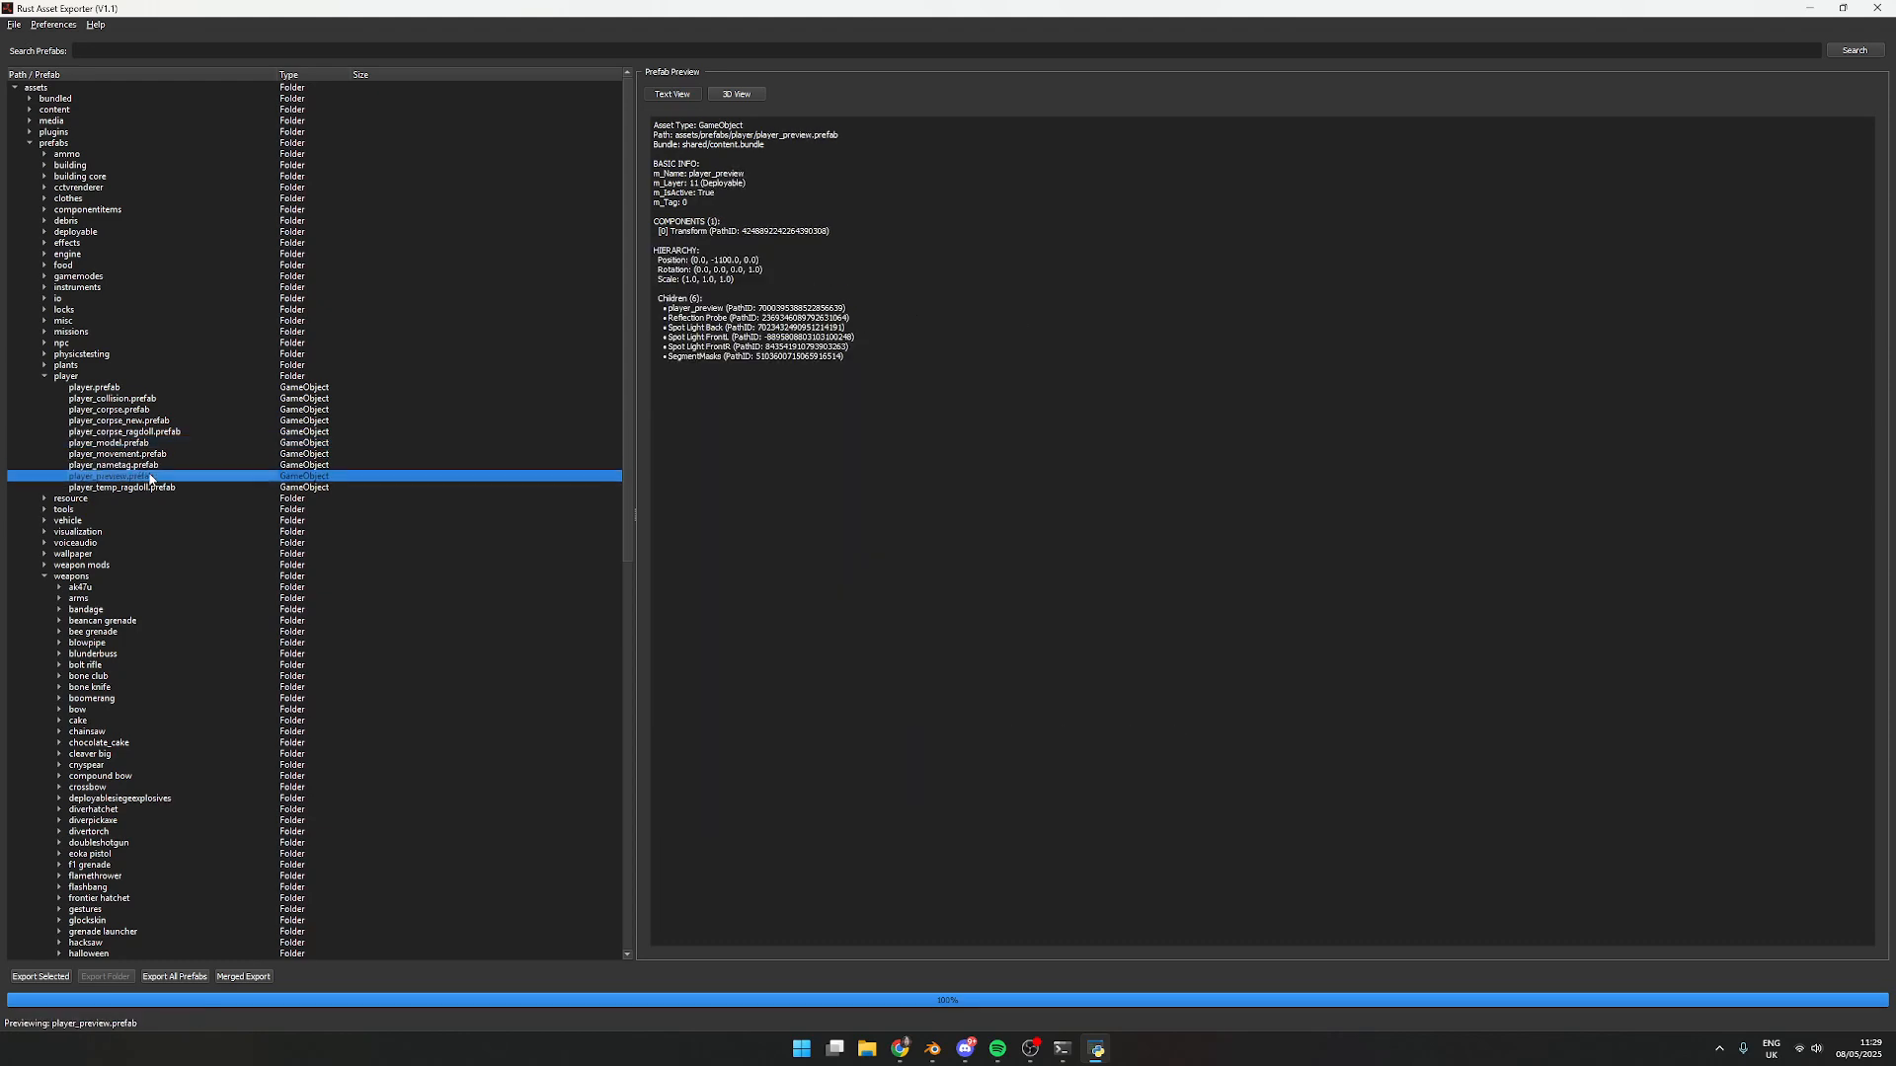
click(149, 487)
click(139, 431)
click(132, 388)
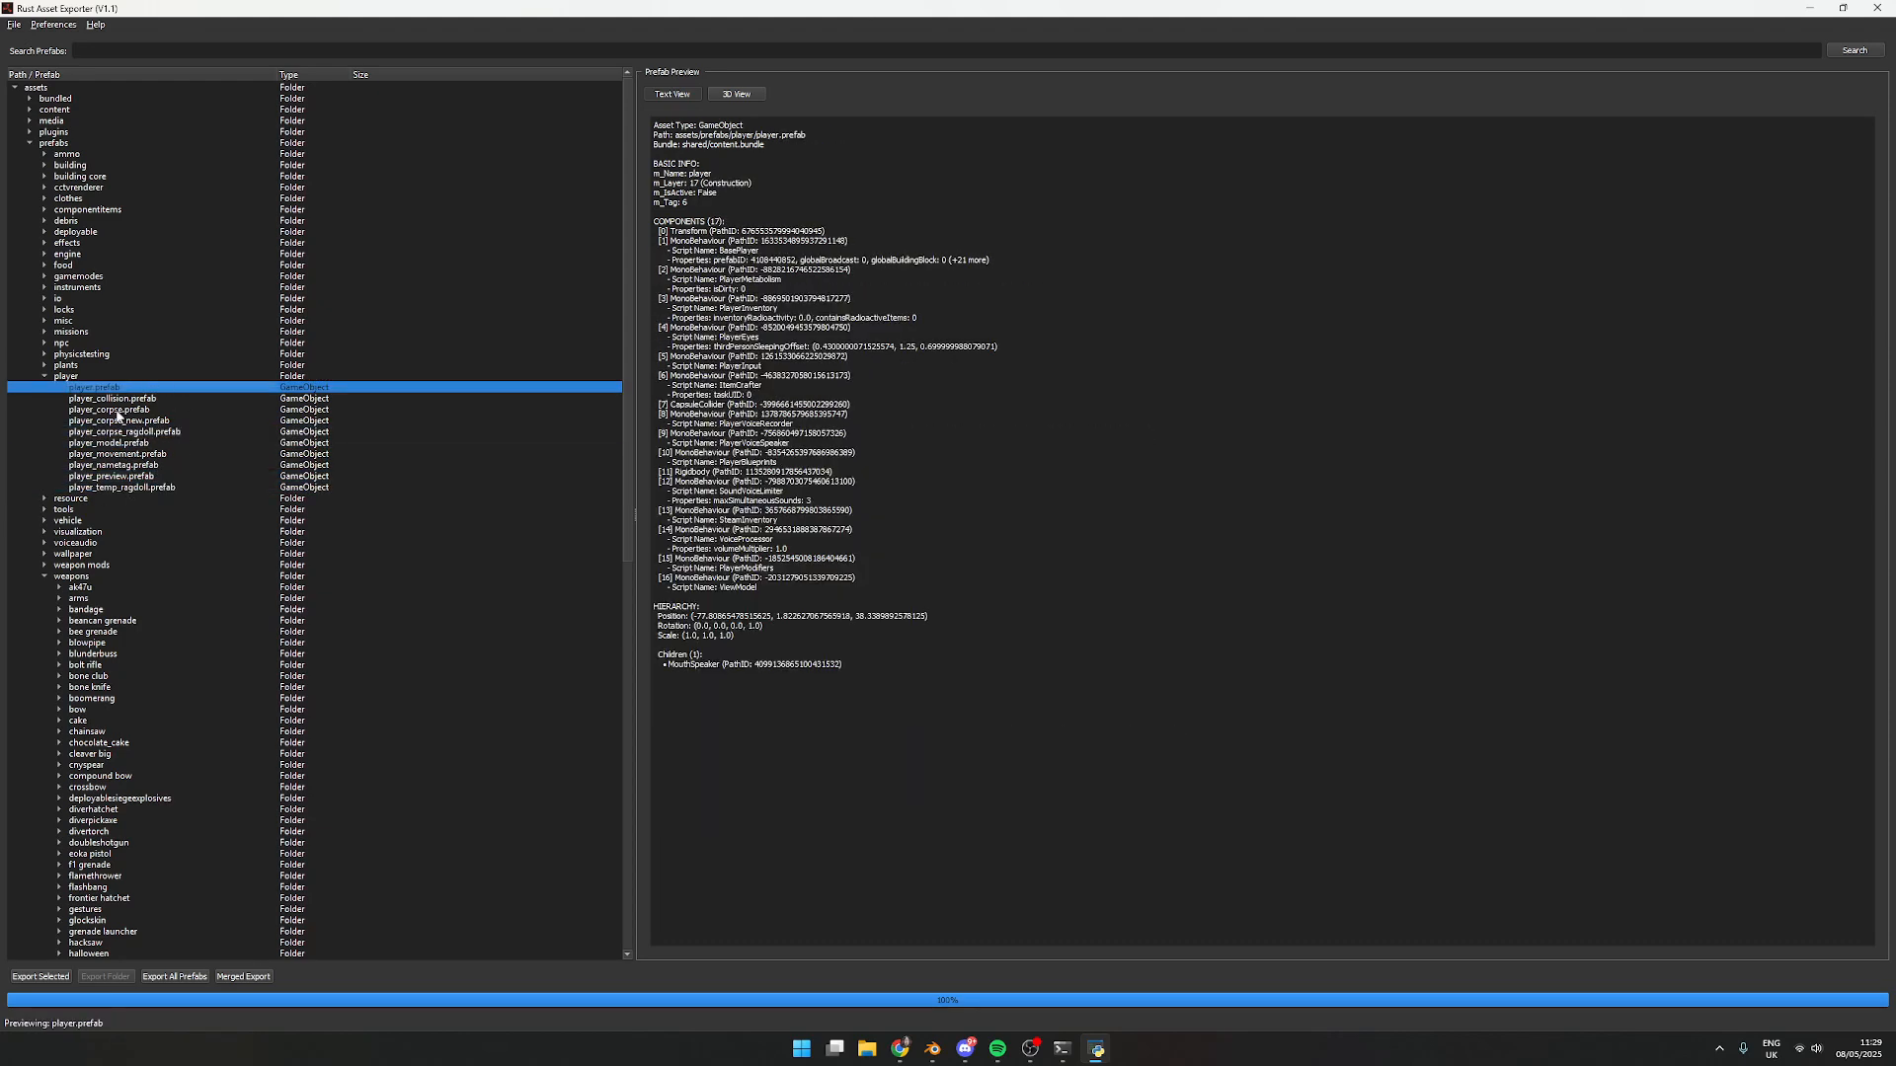
Collapse the player and weapons folders and expand the skin folder under prefabs/clothes
click(44, 376)
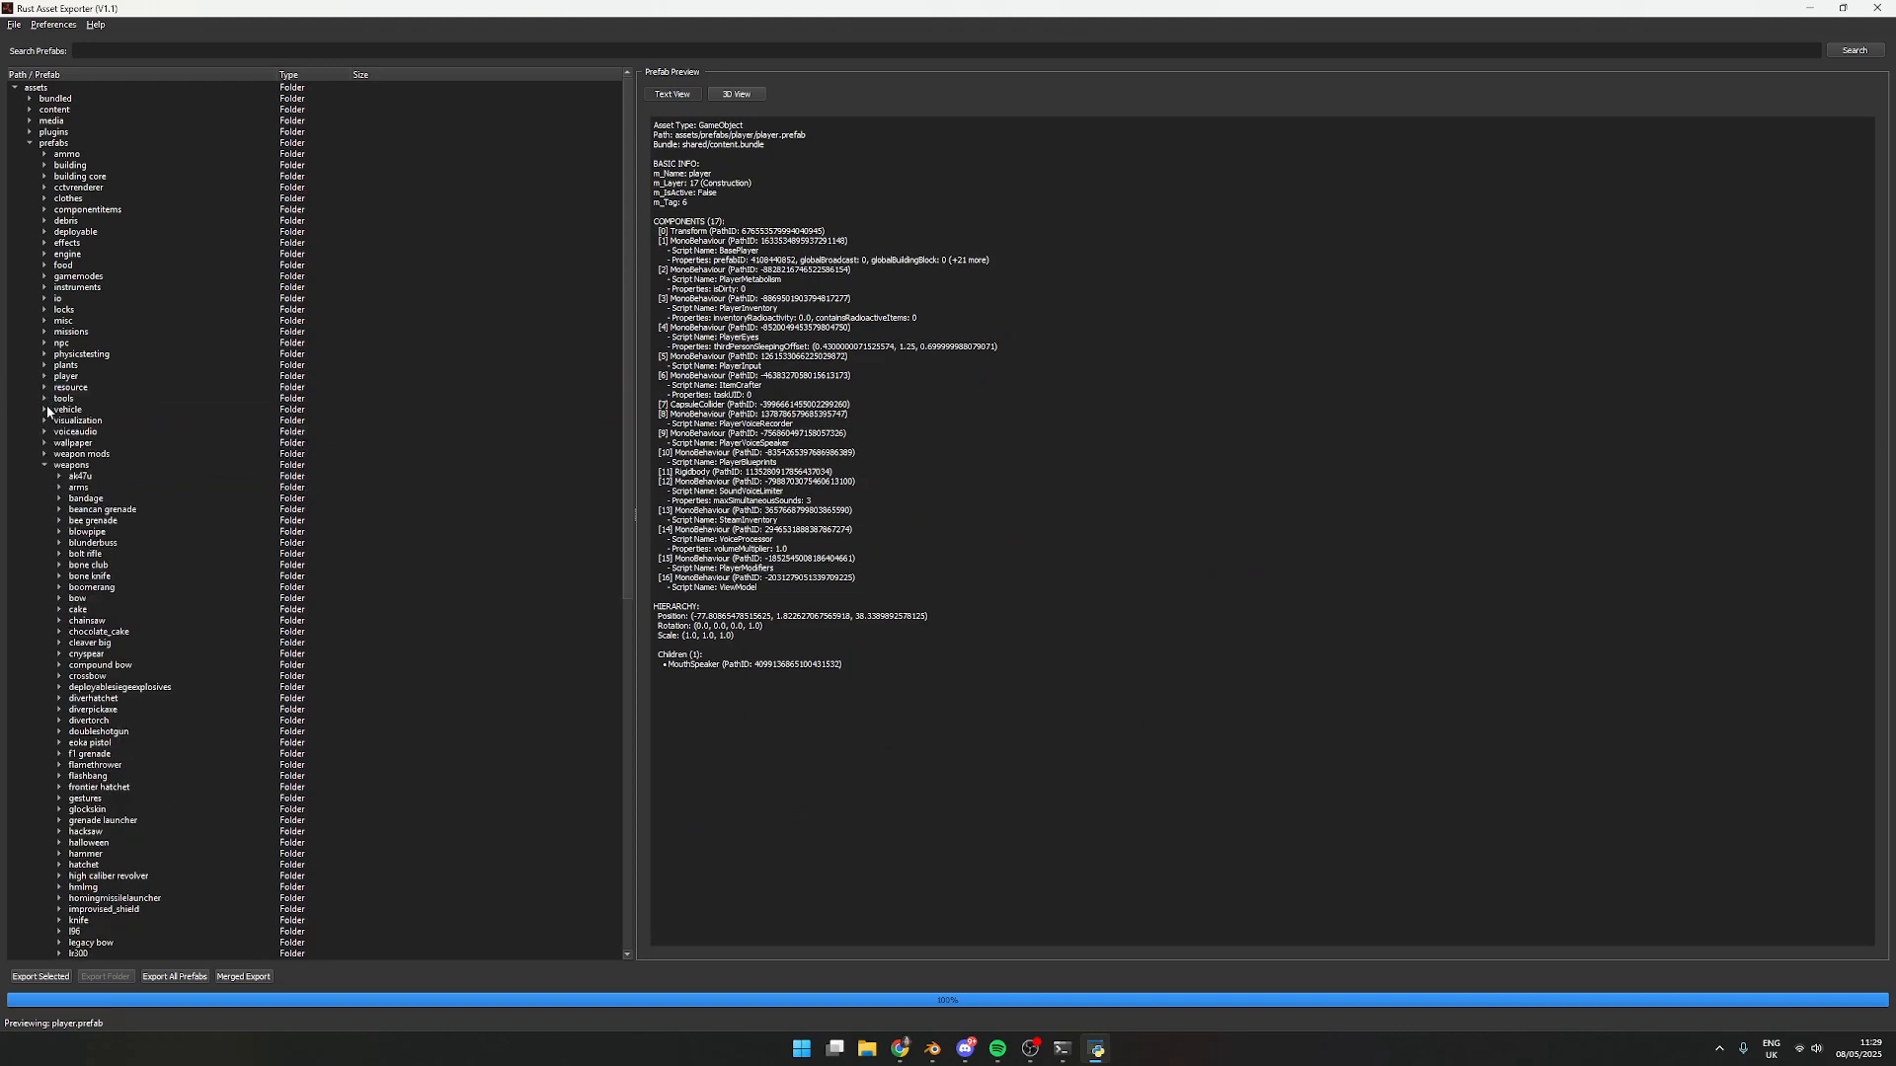
click(43, 465)
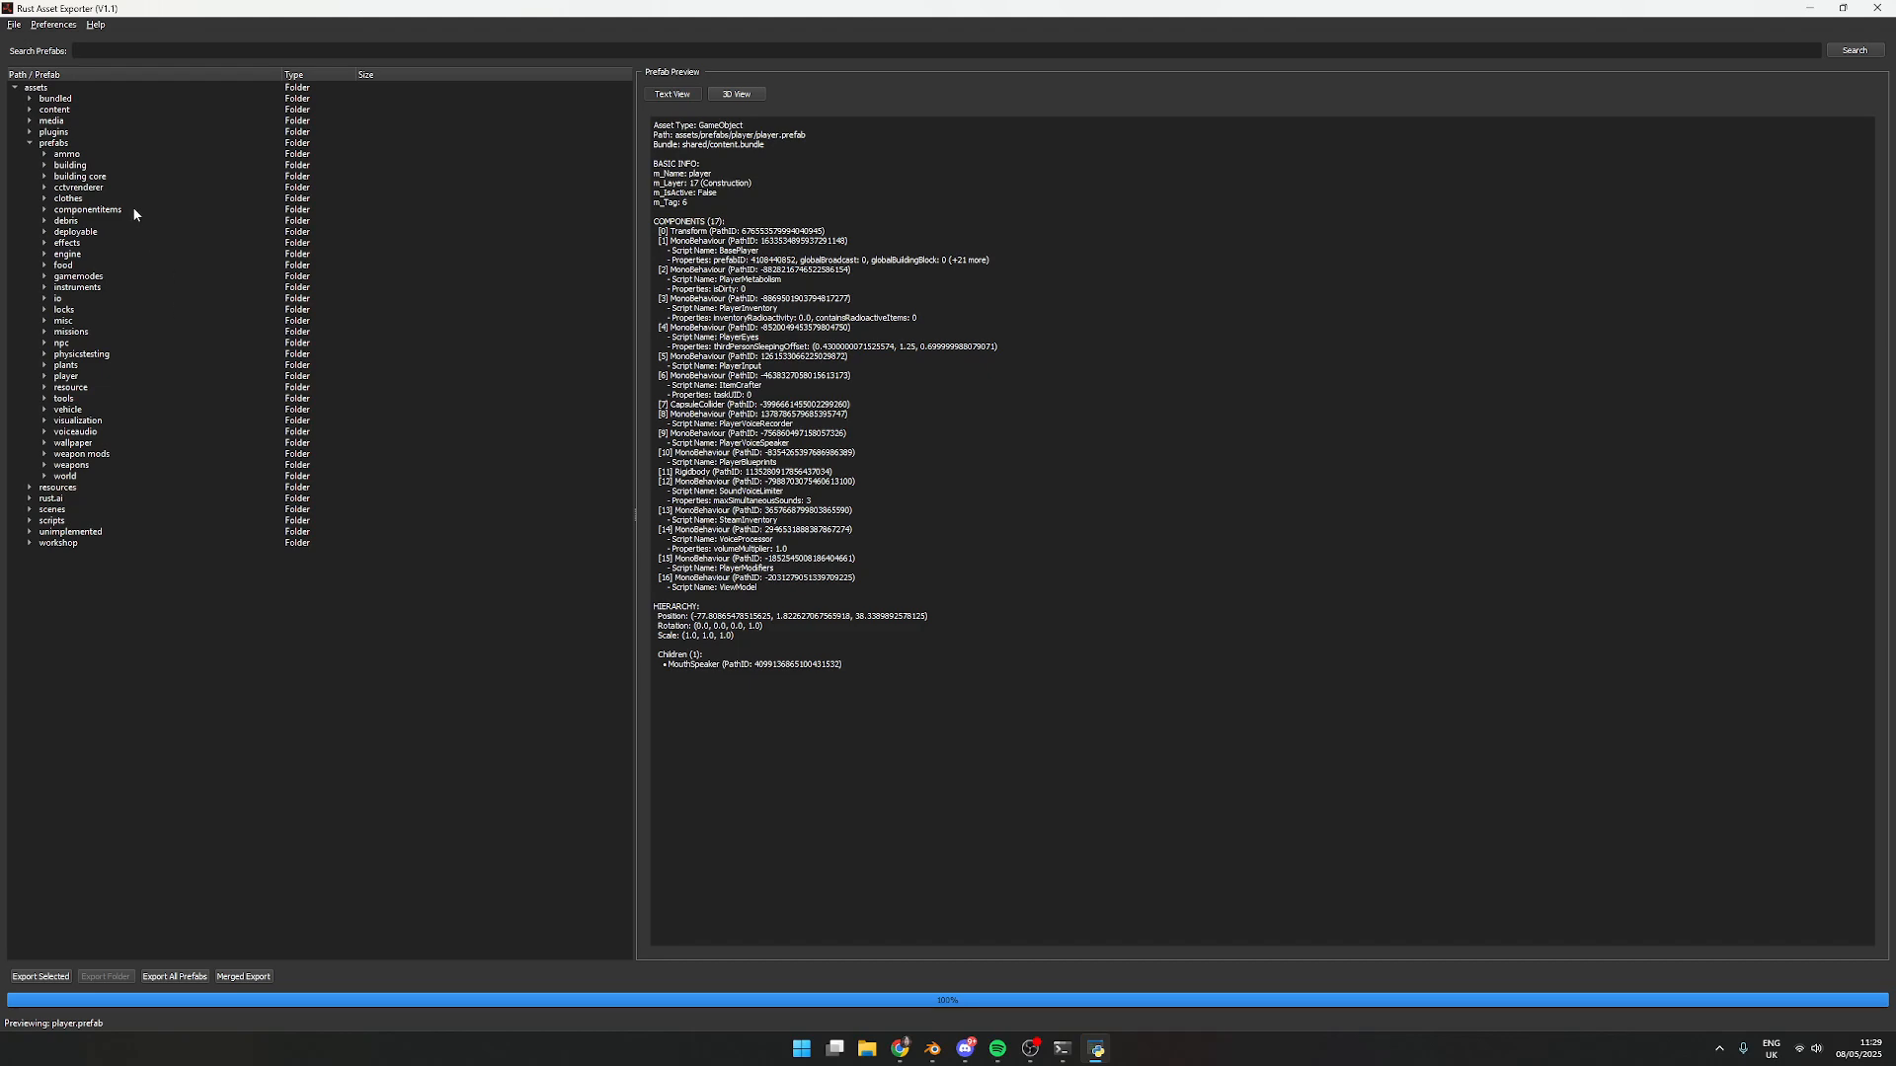
click(44, 198)
scroll(269, 301, down, 10)
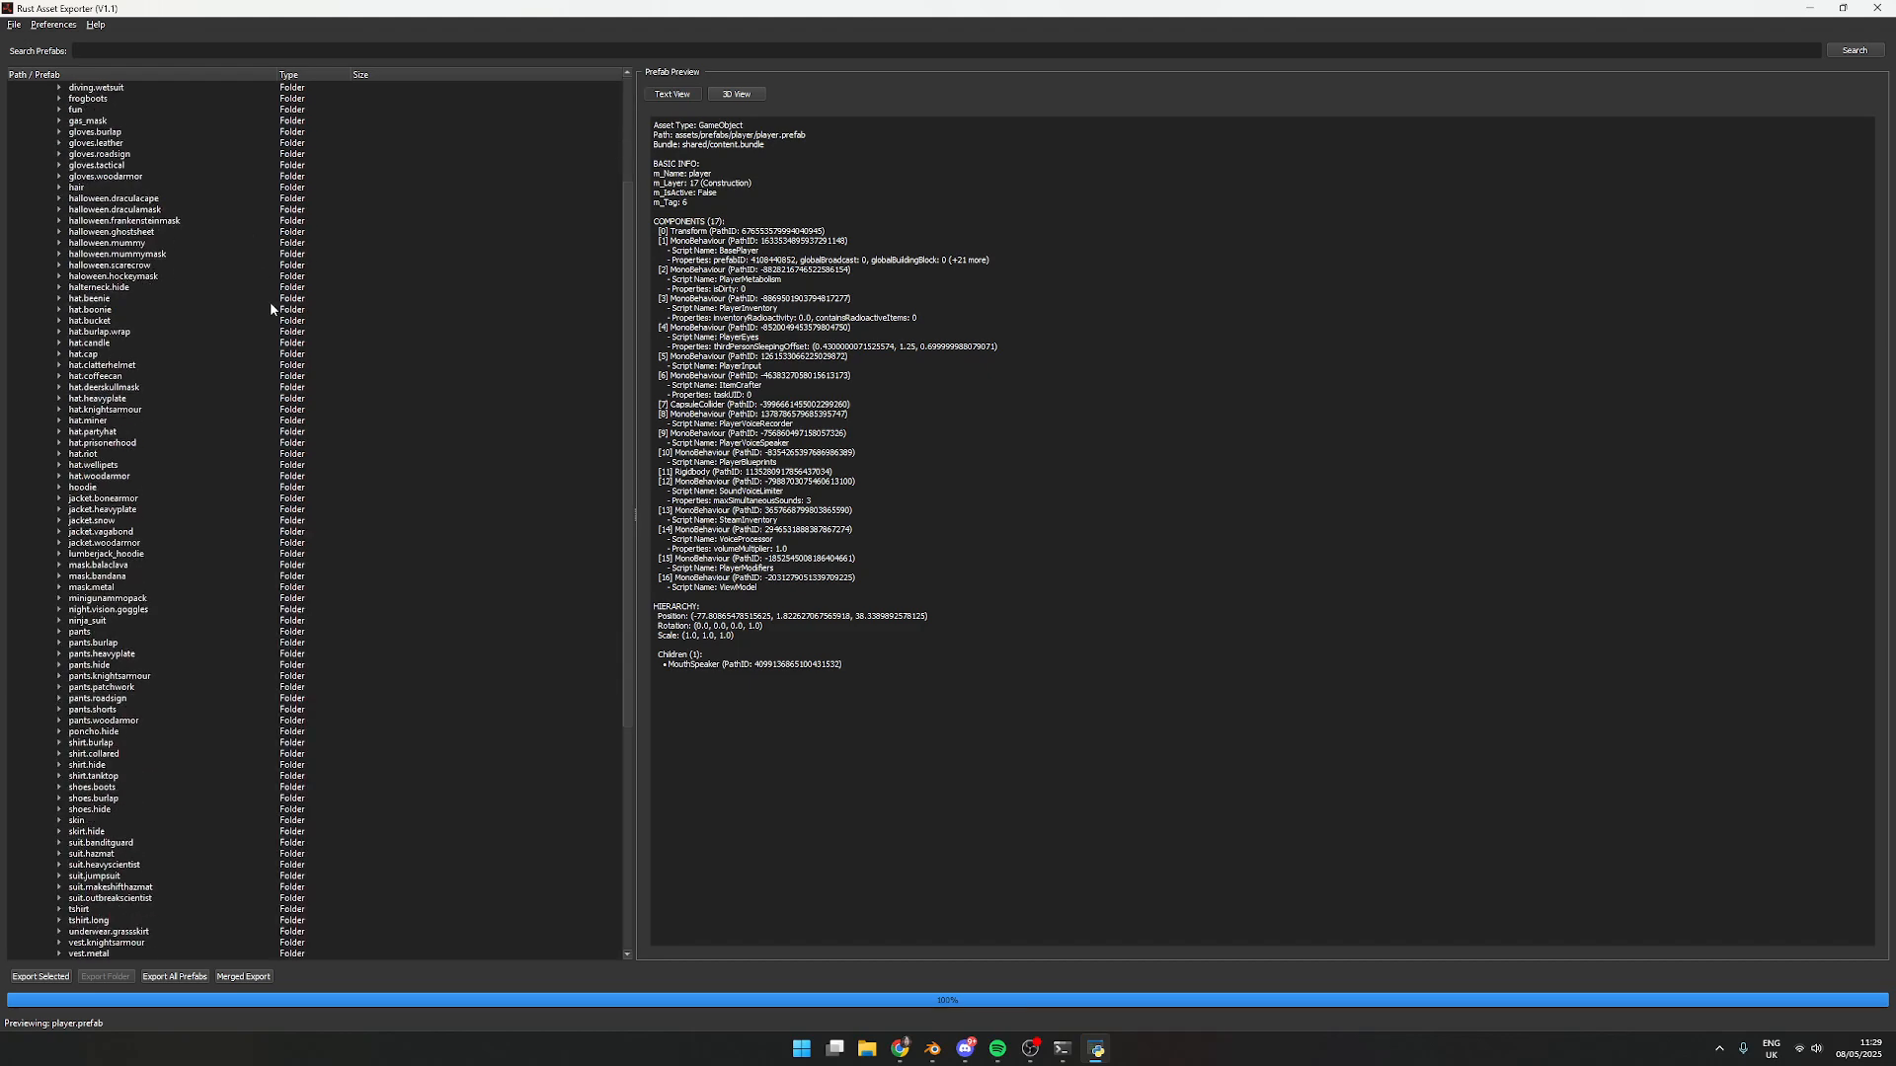
scroll(271, 307, down, 10)
click(58, 465)
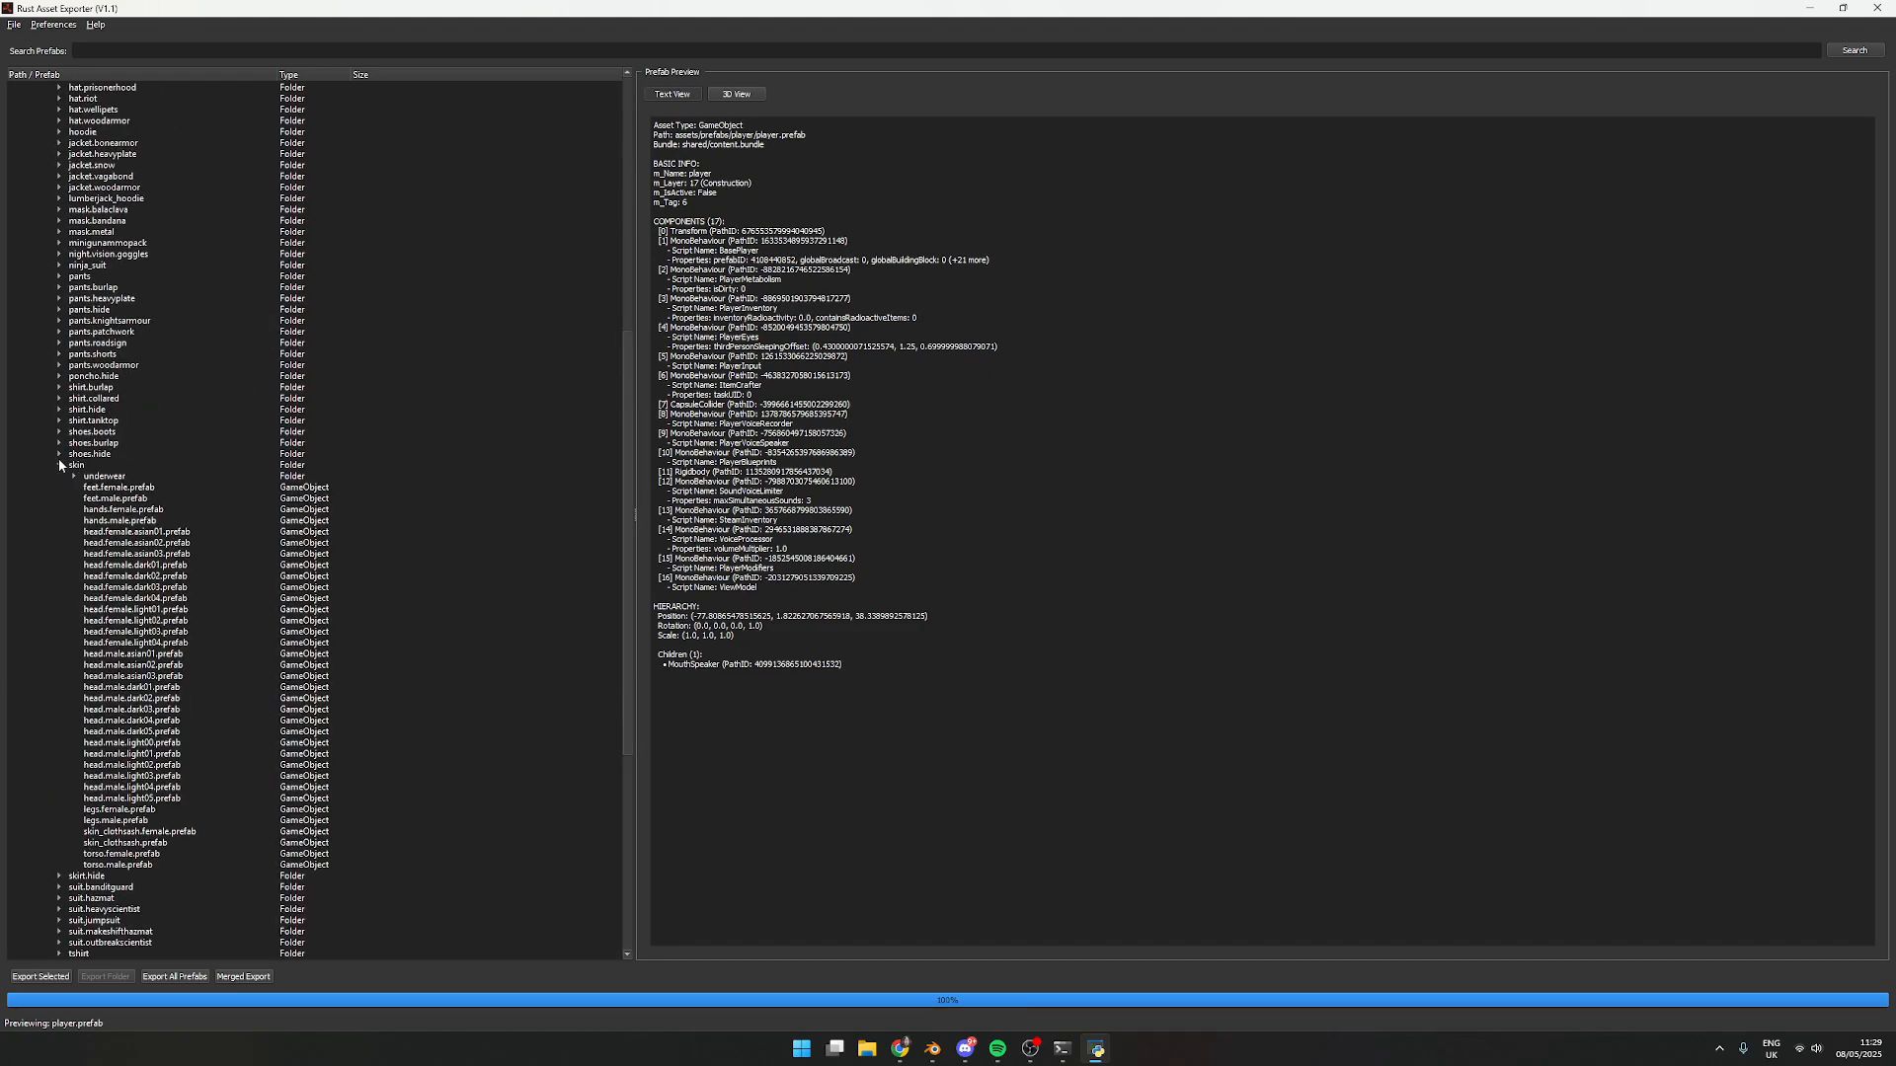
Preview head.female.dark03.prefab in 3D with its skeleton shown
scroll(206, 406, down, 5)
click(187, 422)
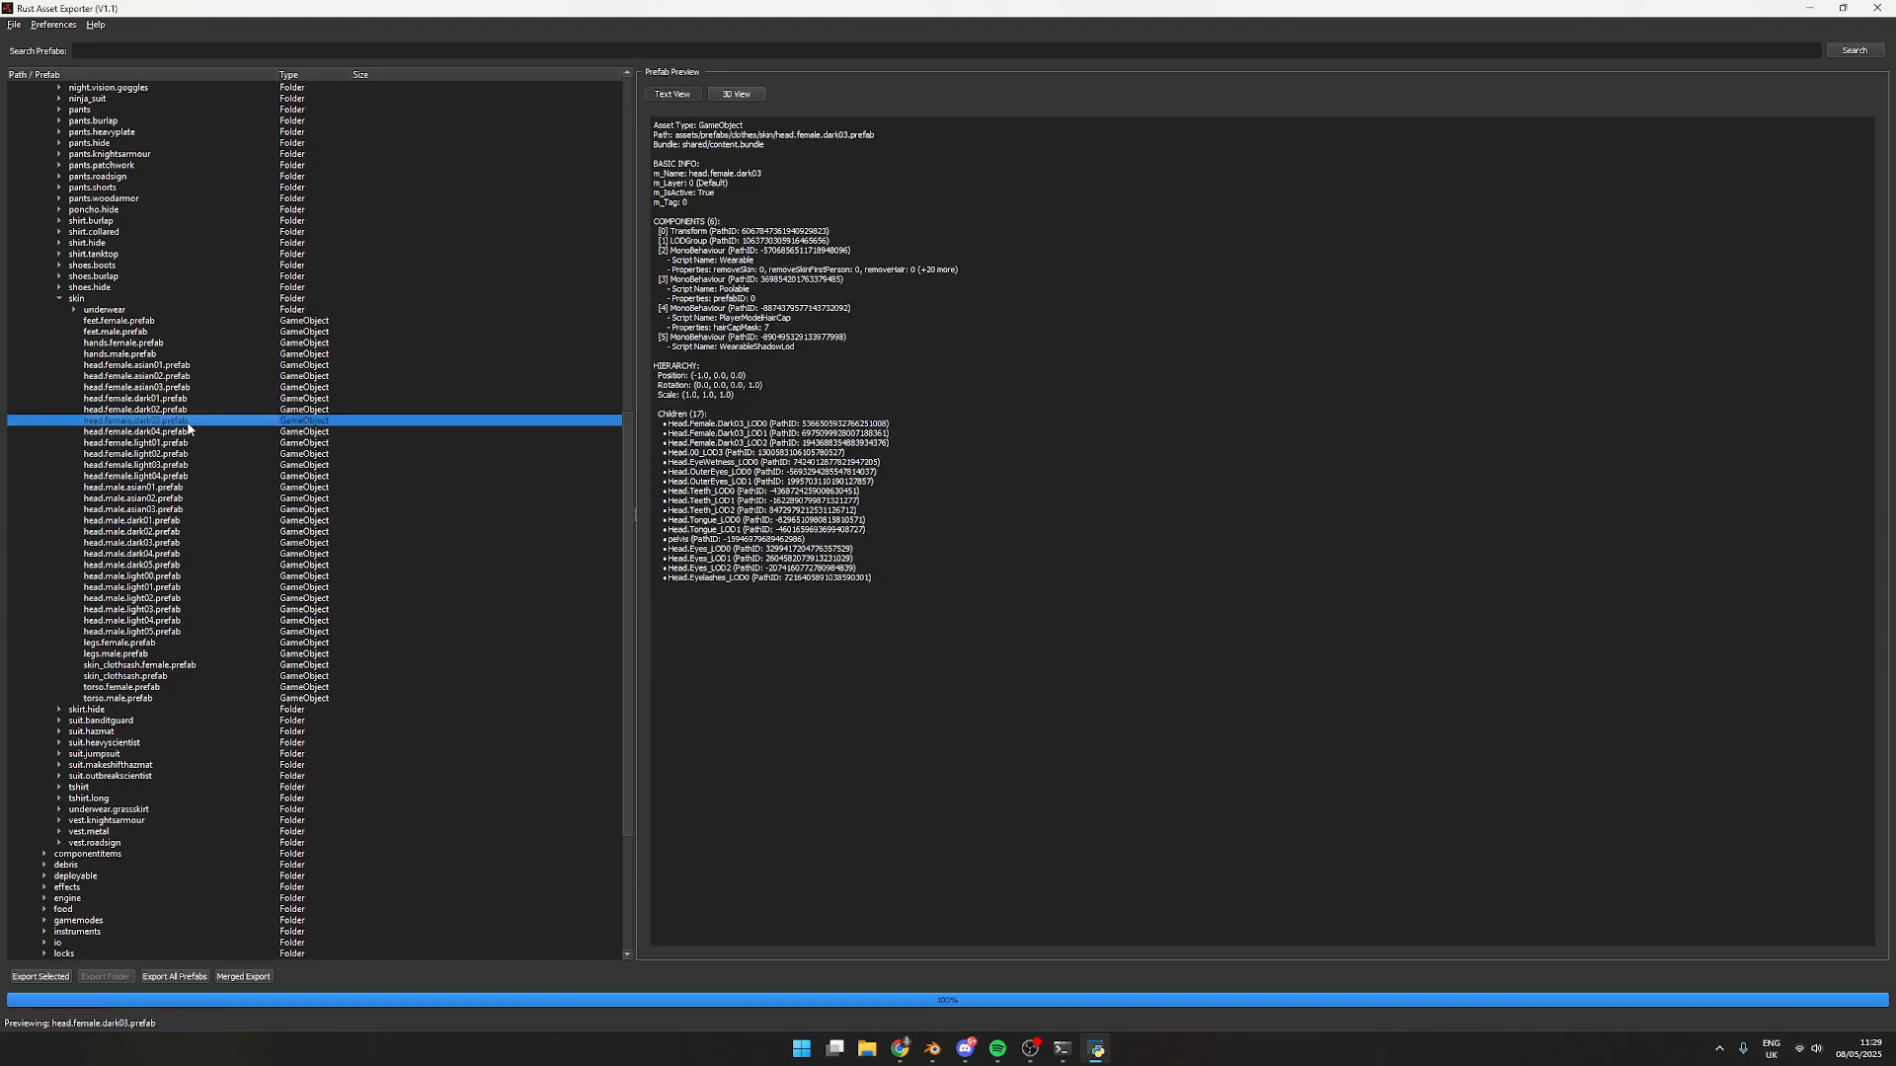
click(737, 94)
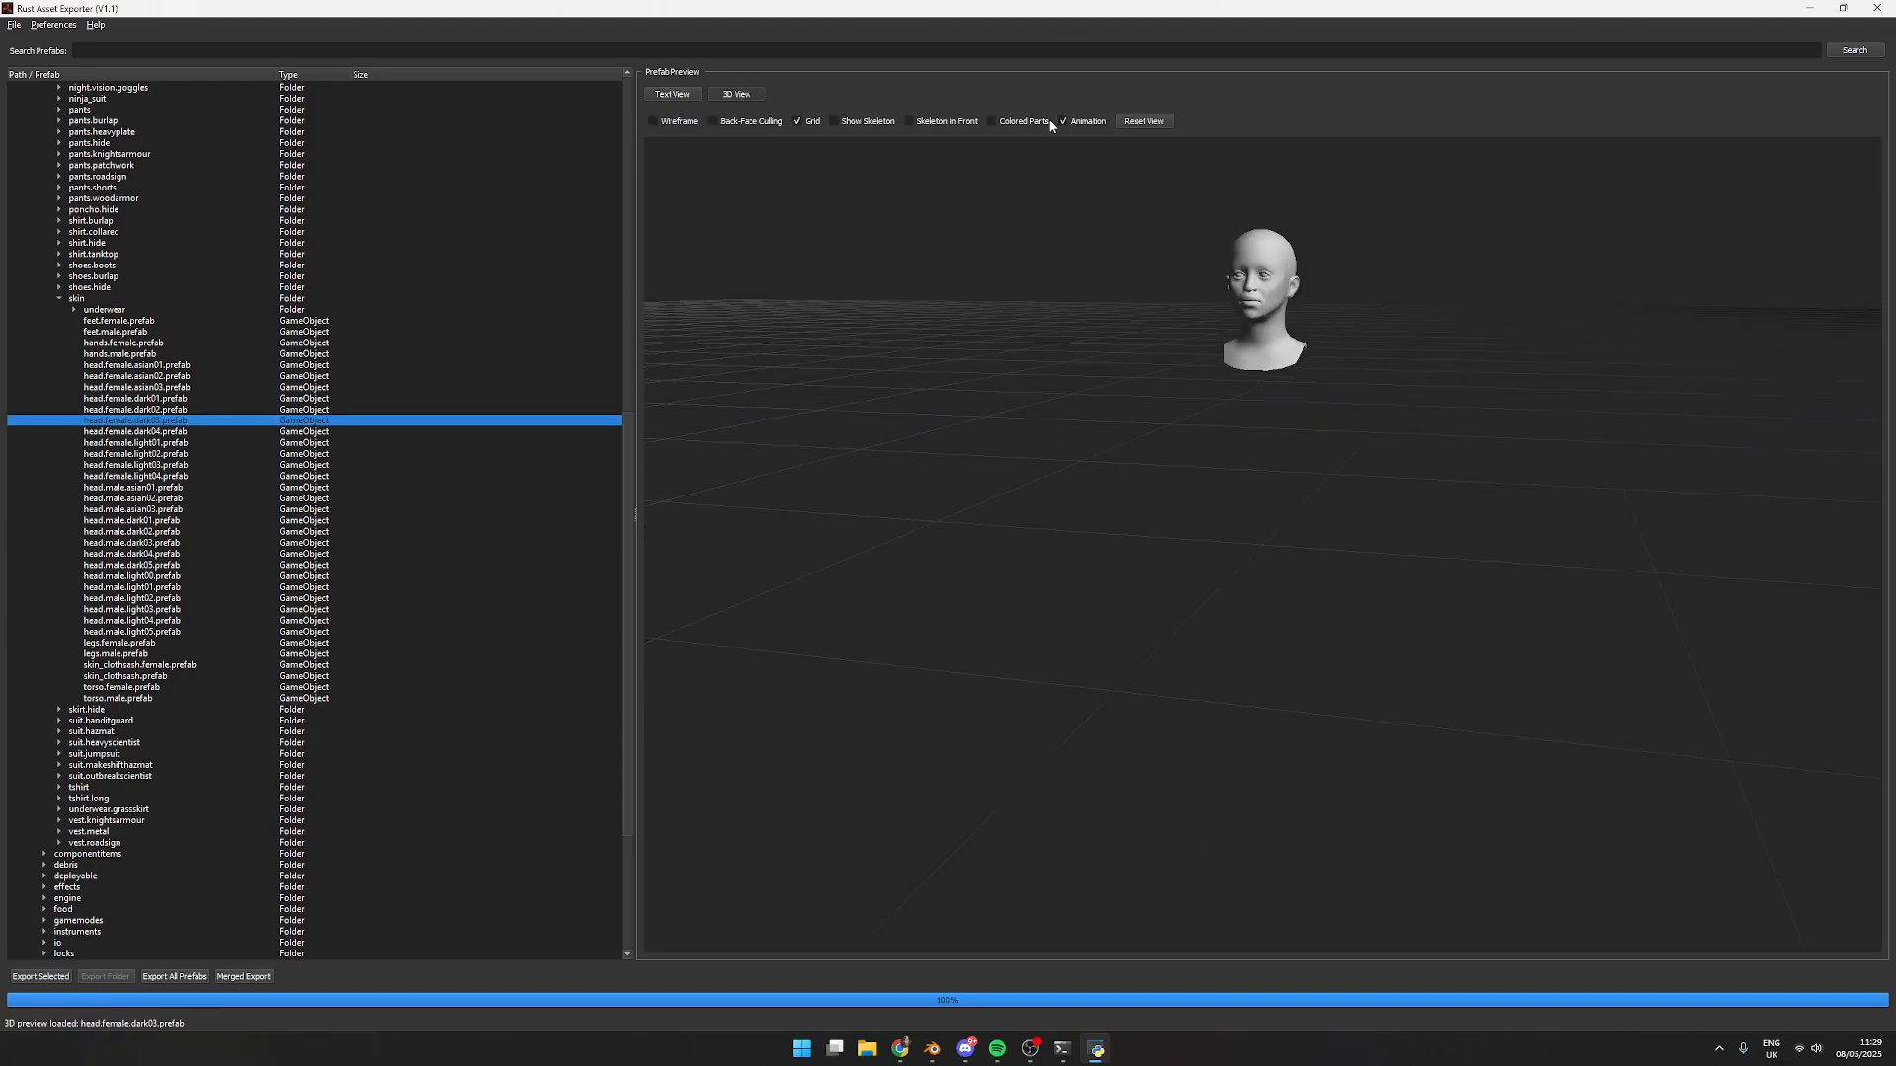
middle_drag(1313, 326, 1294, 387)
click(836, 121)
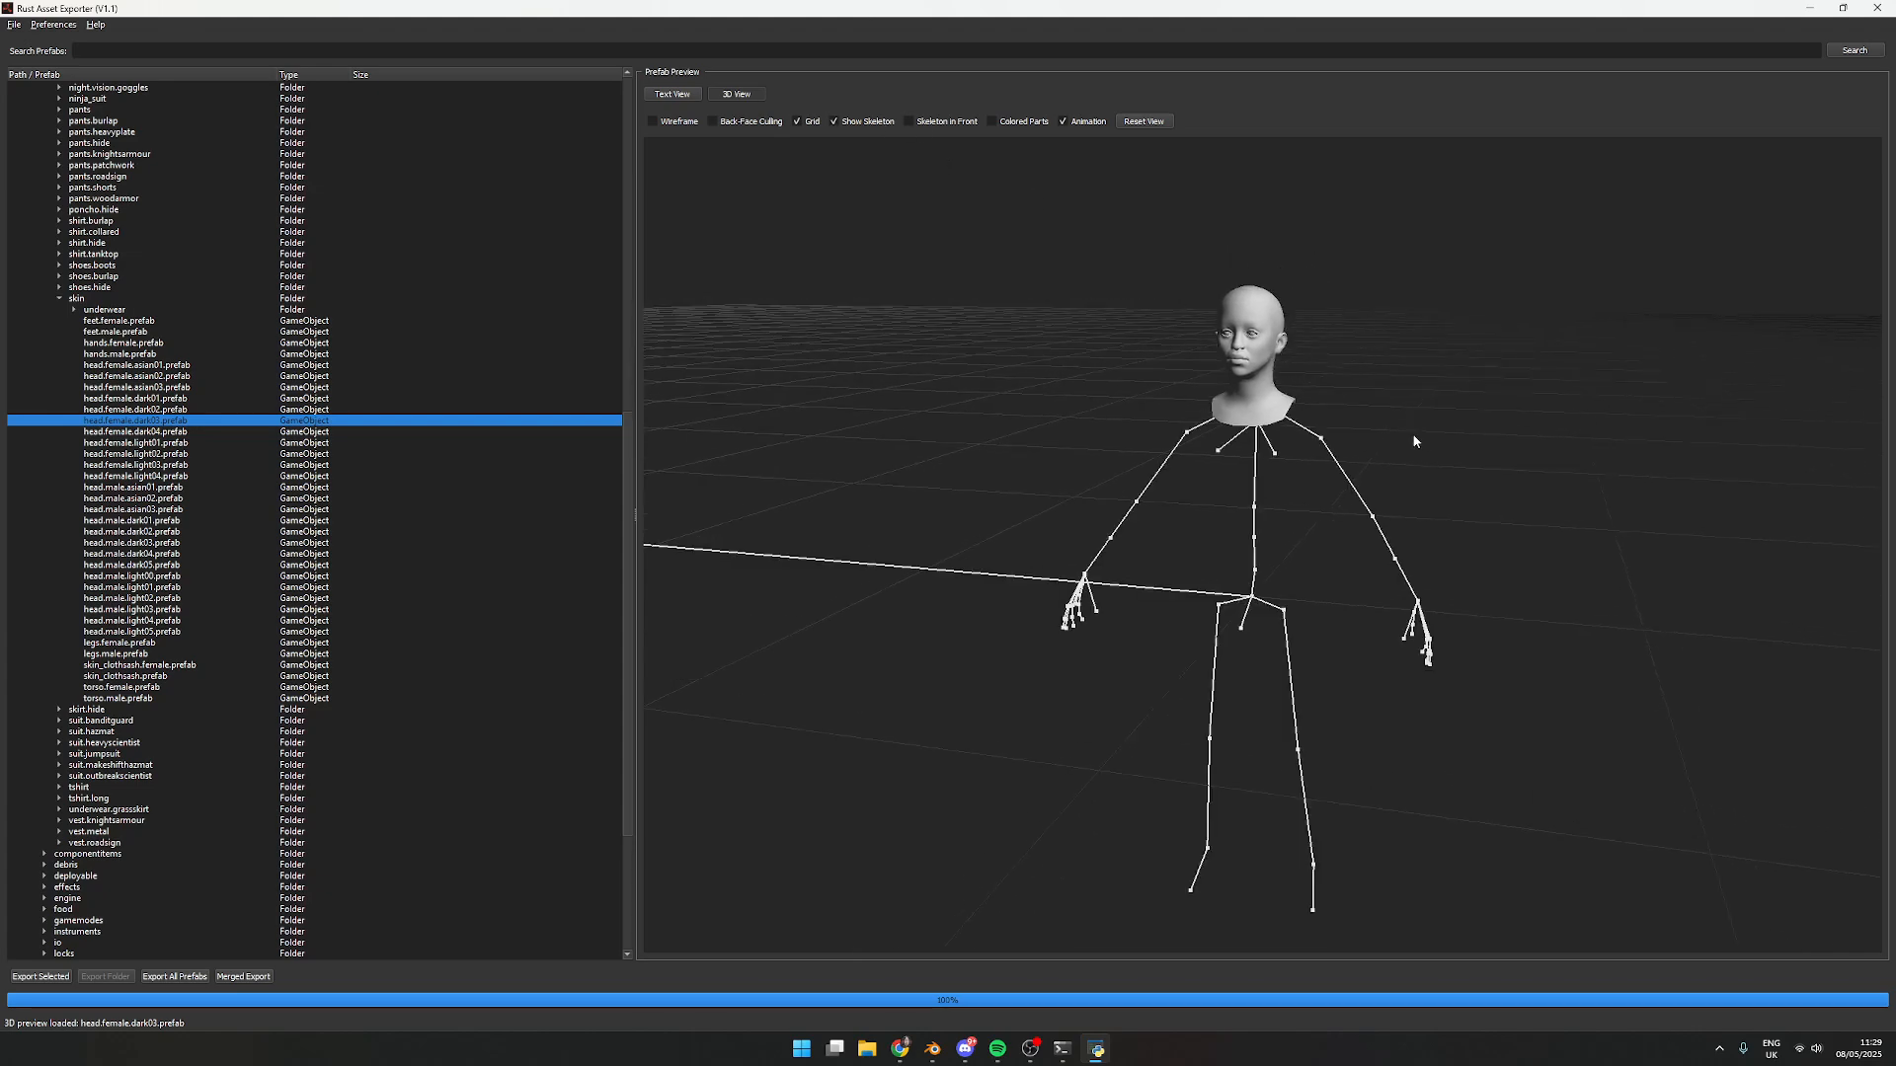
Preview other skin prefabs in 3D, including head.male.dark01, head.male.light01, skin_clothsash.female, torso.male and feet.female
click(136, 466)
click(175, 520)
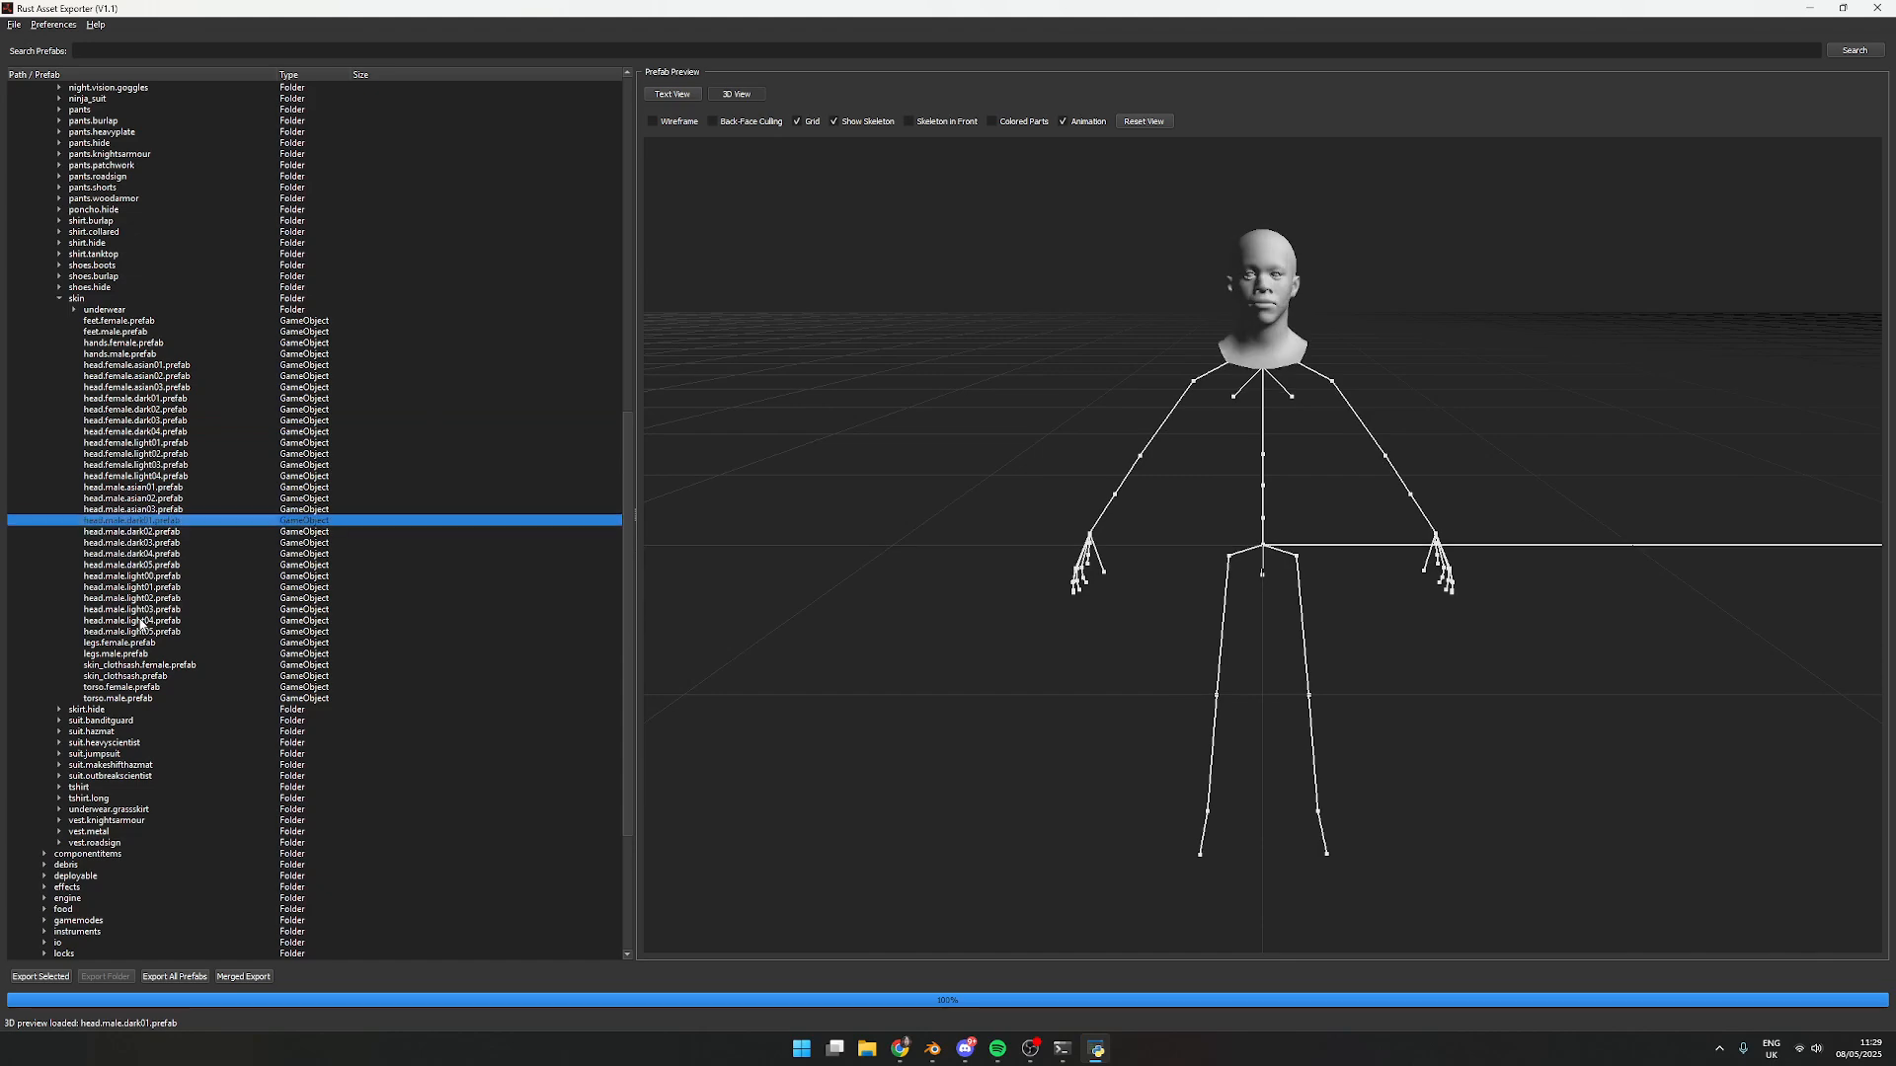
click(141, 588)
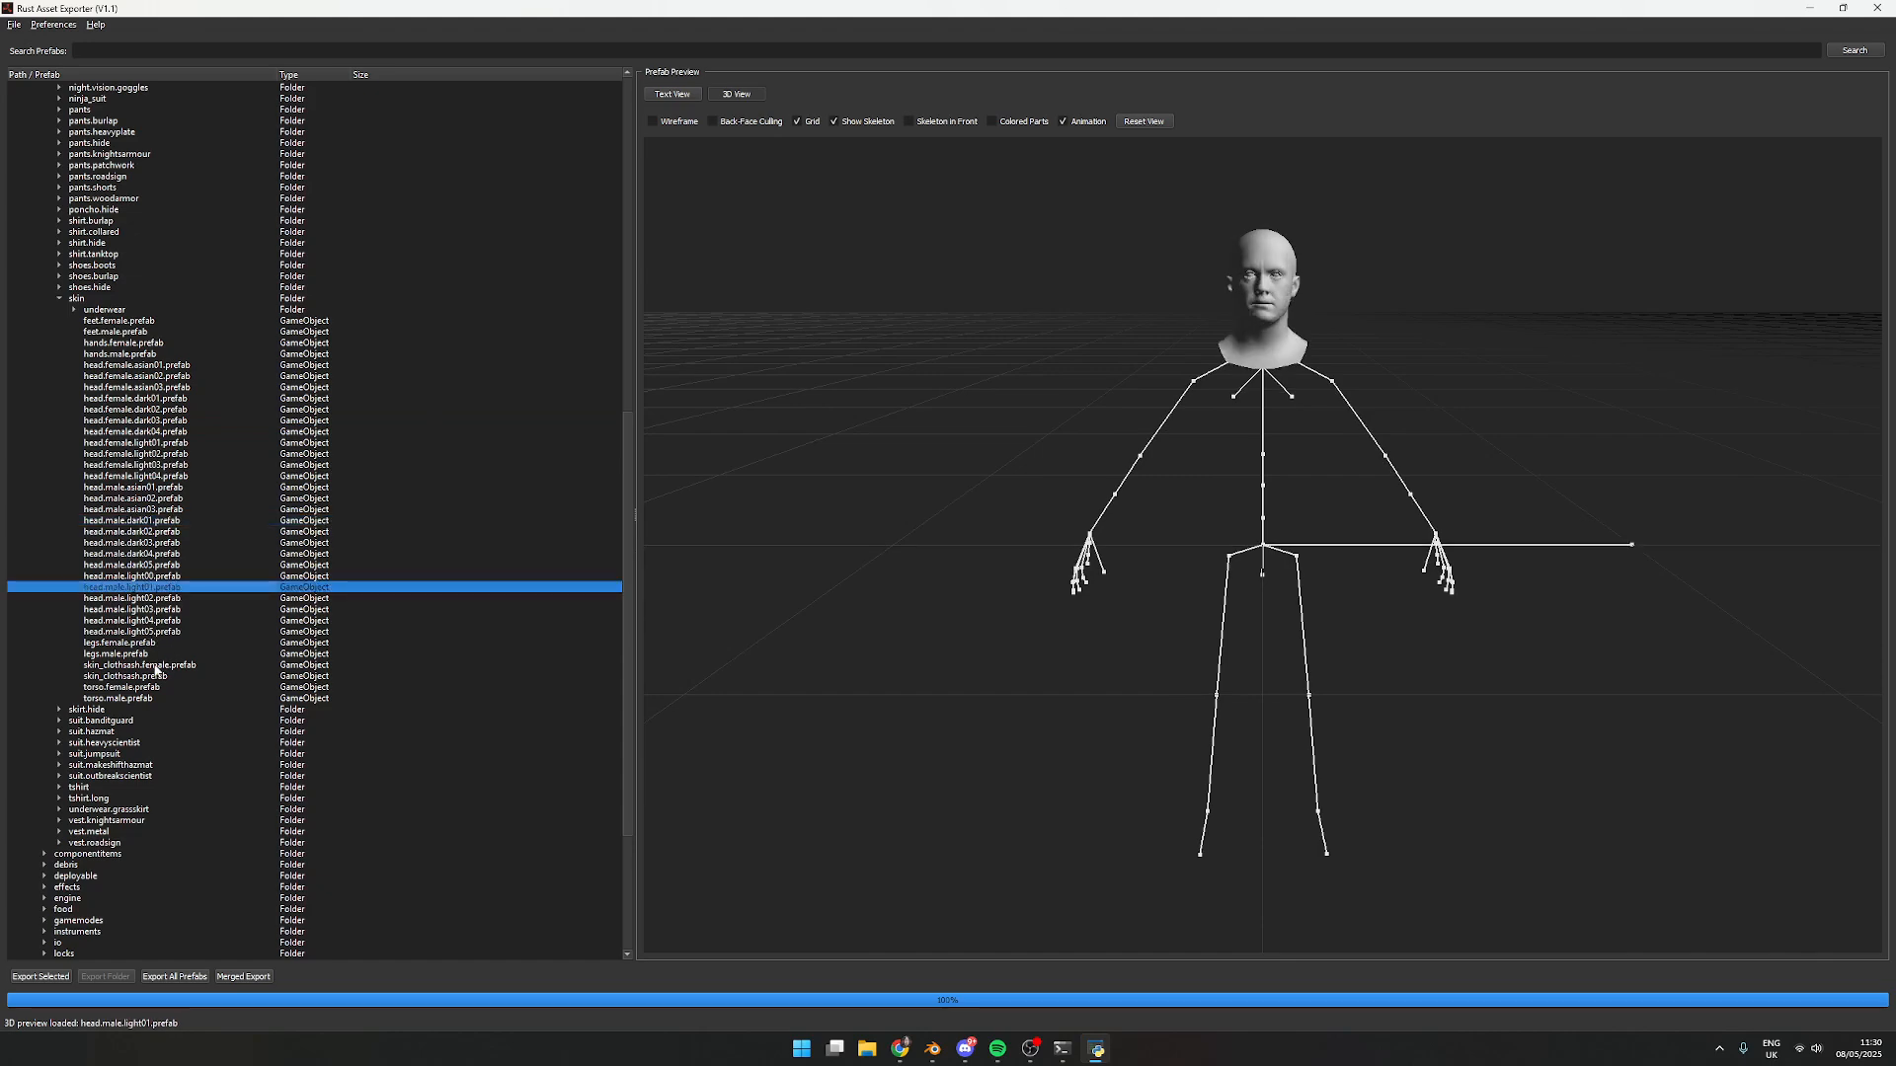
click(156, 667)
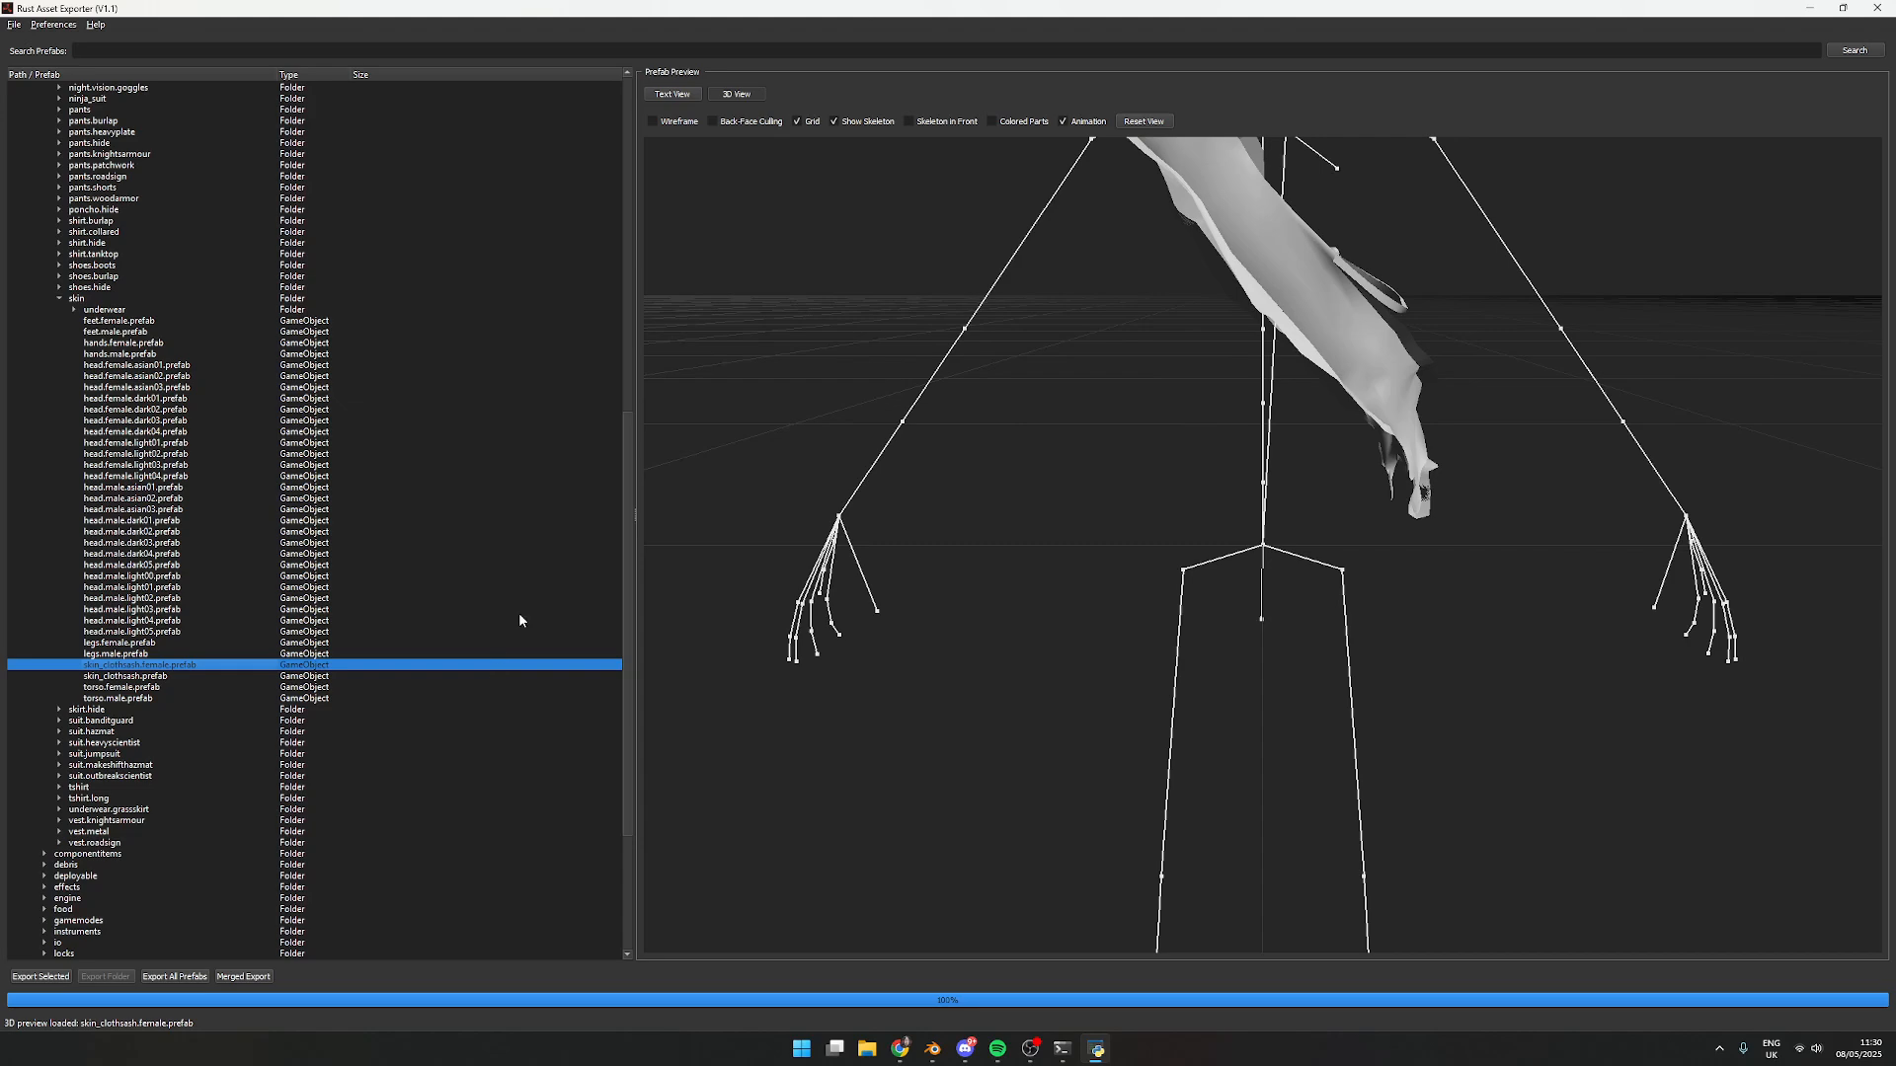
click(139, 700)
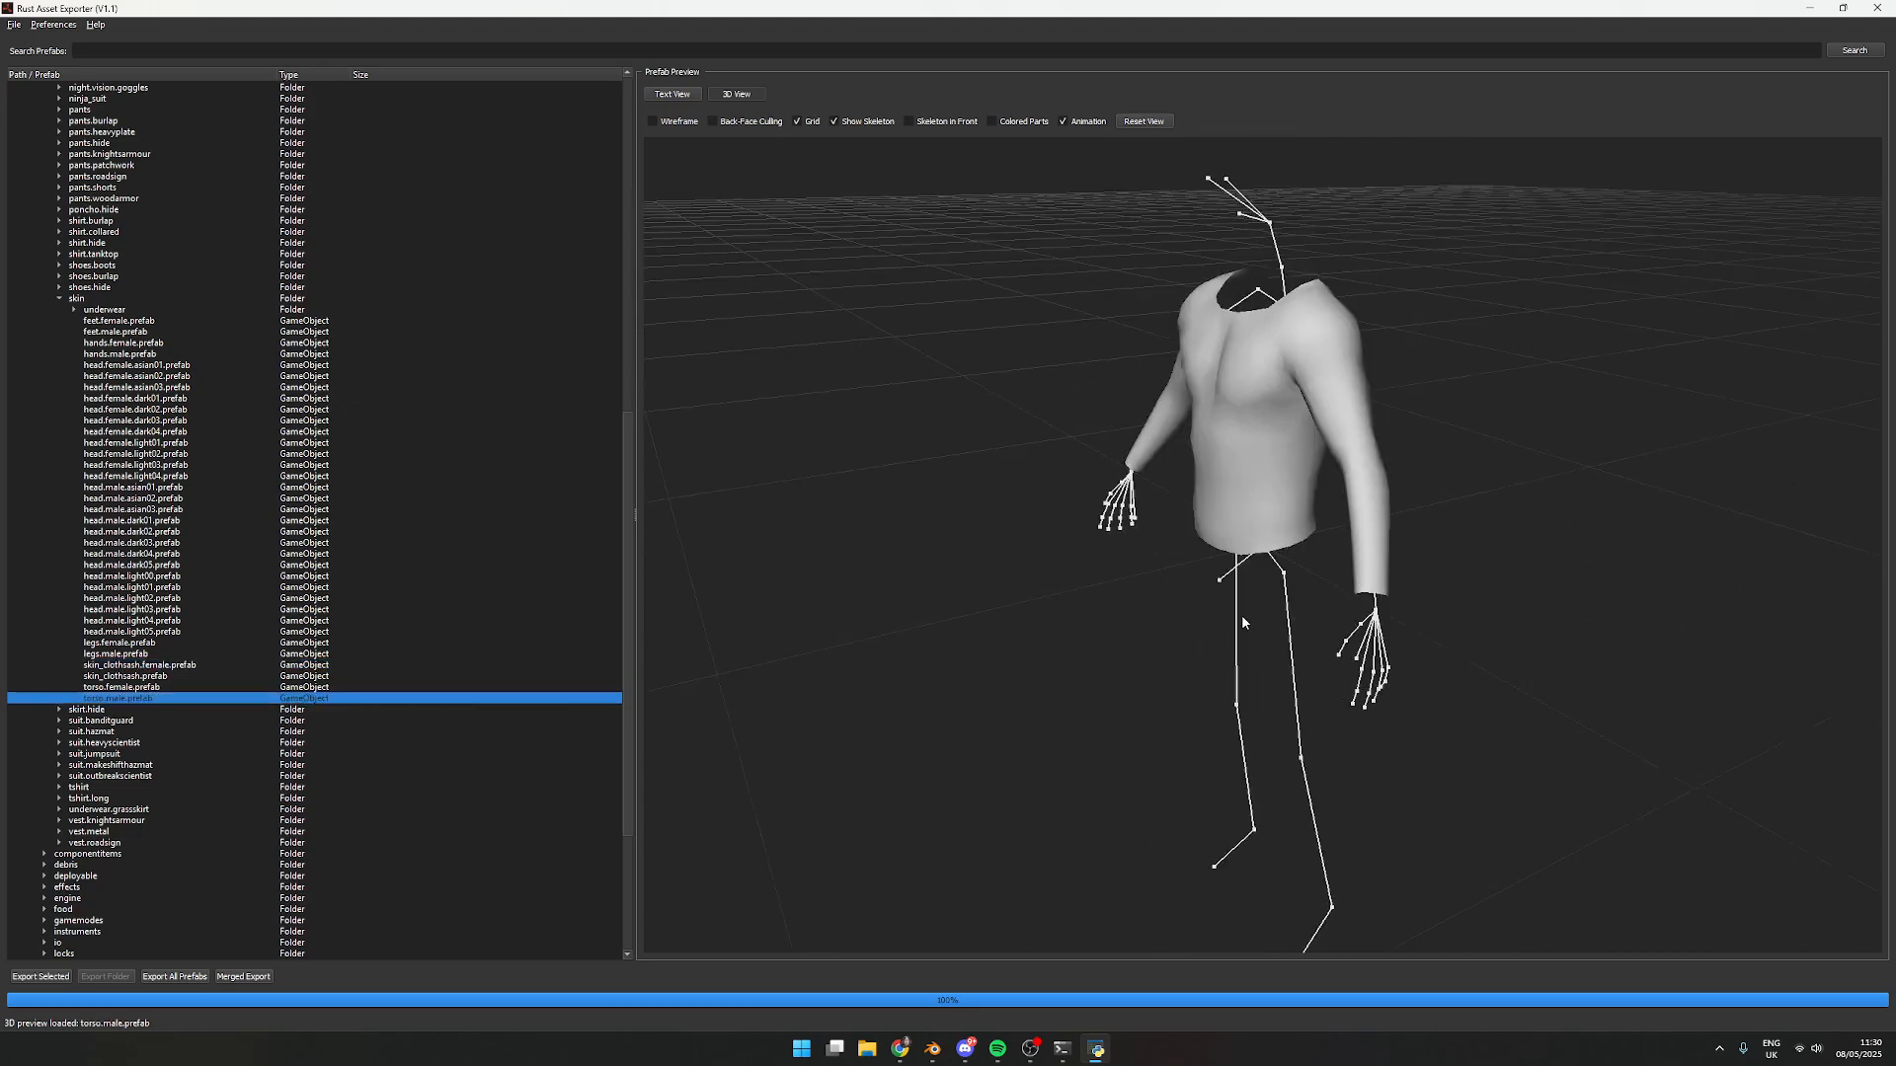
click(136, 321)
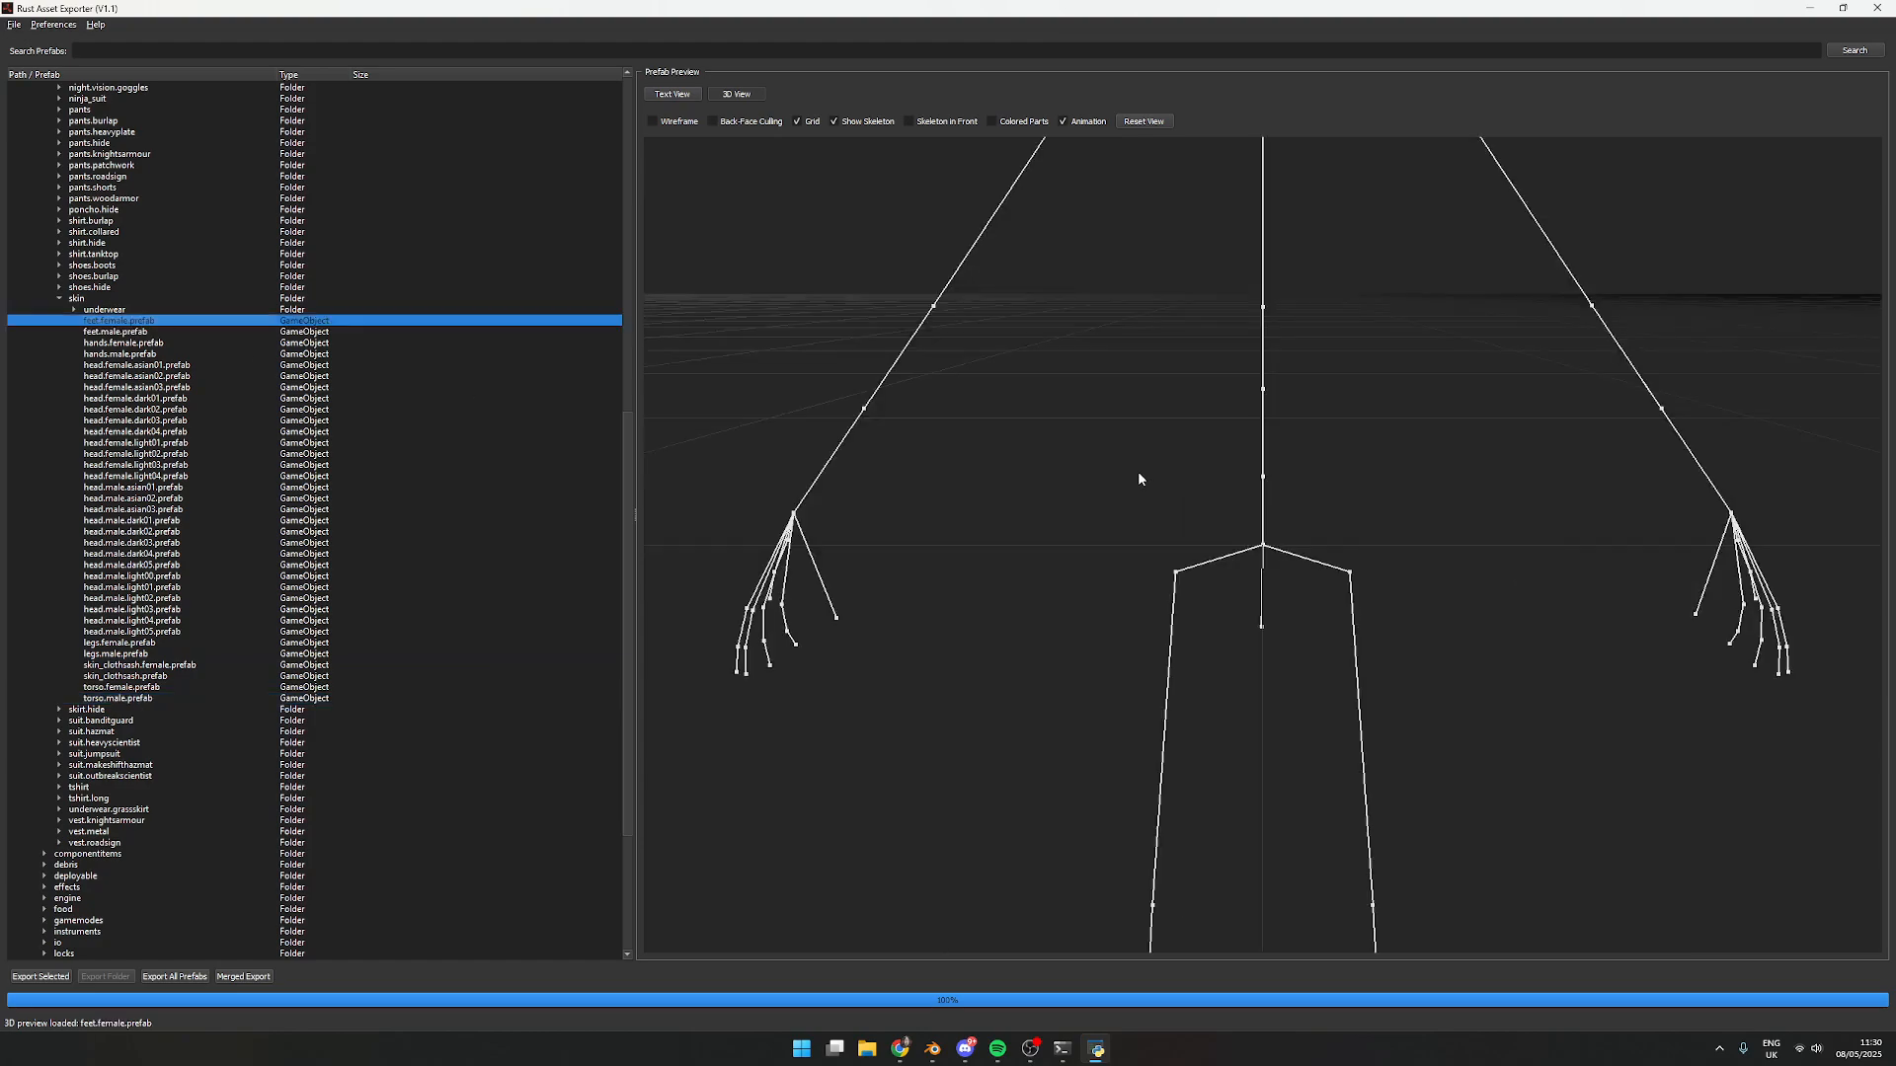
mouse_move(1227, 484)
mouse_down()
mouse_move(1288, 482)
mouse_move(1193, 493)
mouse_up()
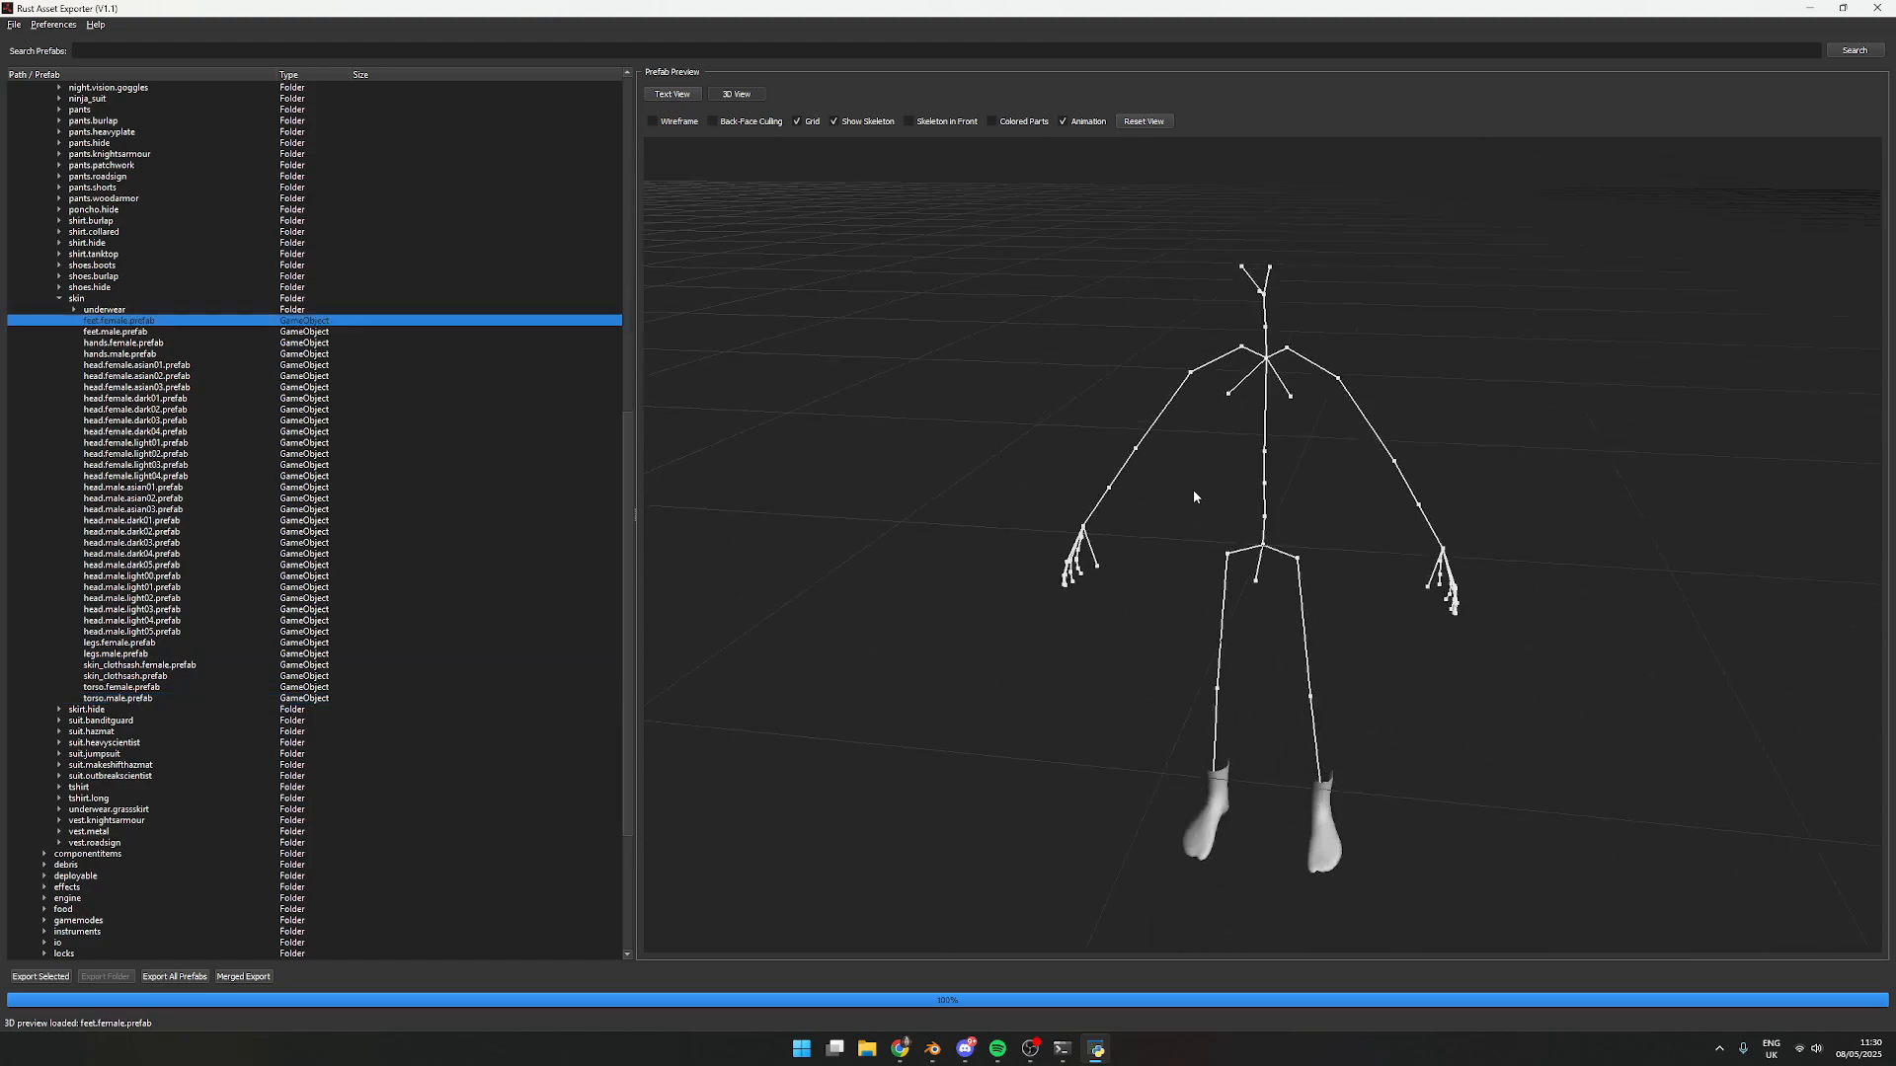
Expand the underwear folder and compare the 3D previews of skin_legs.female.prefab and skin_legs.male.prefab
click(72, 310)
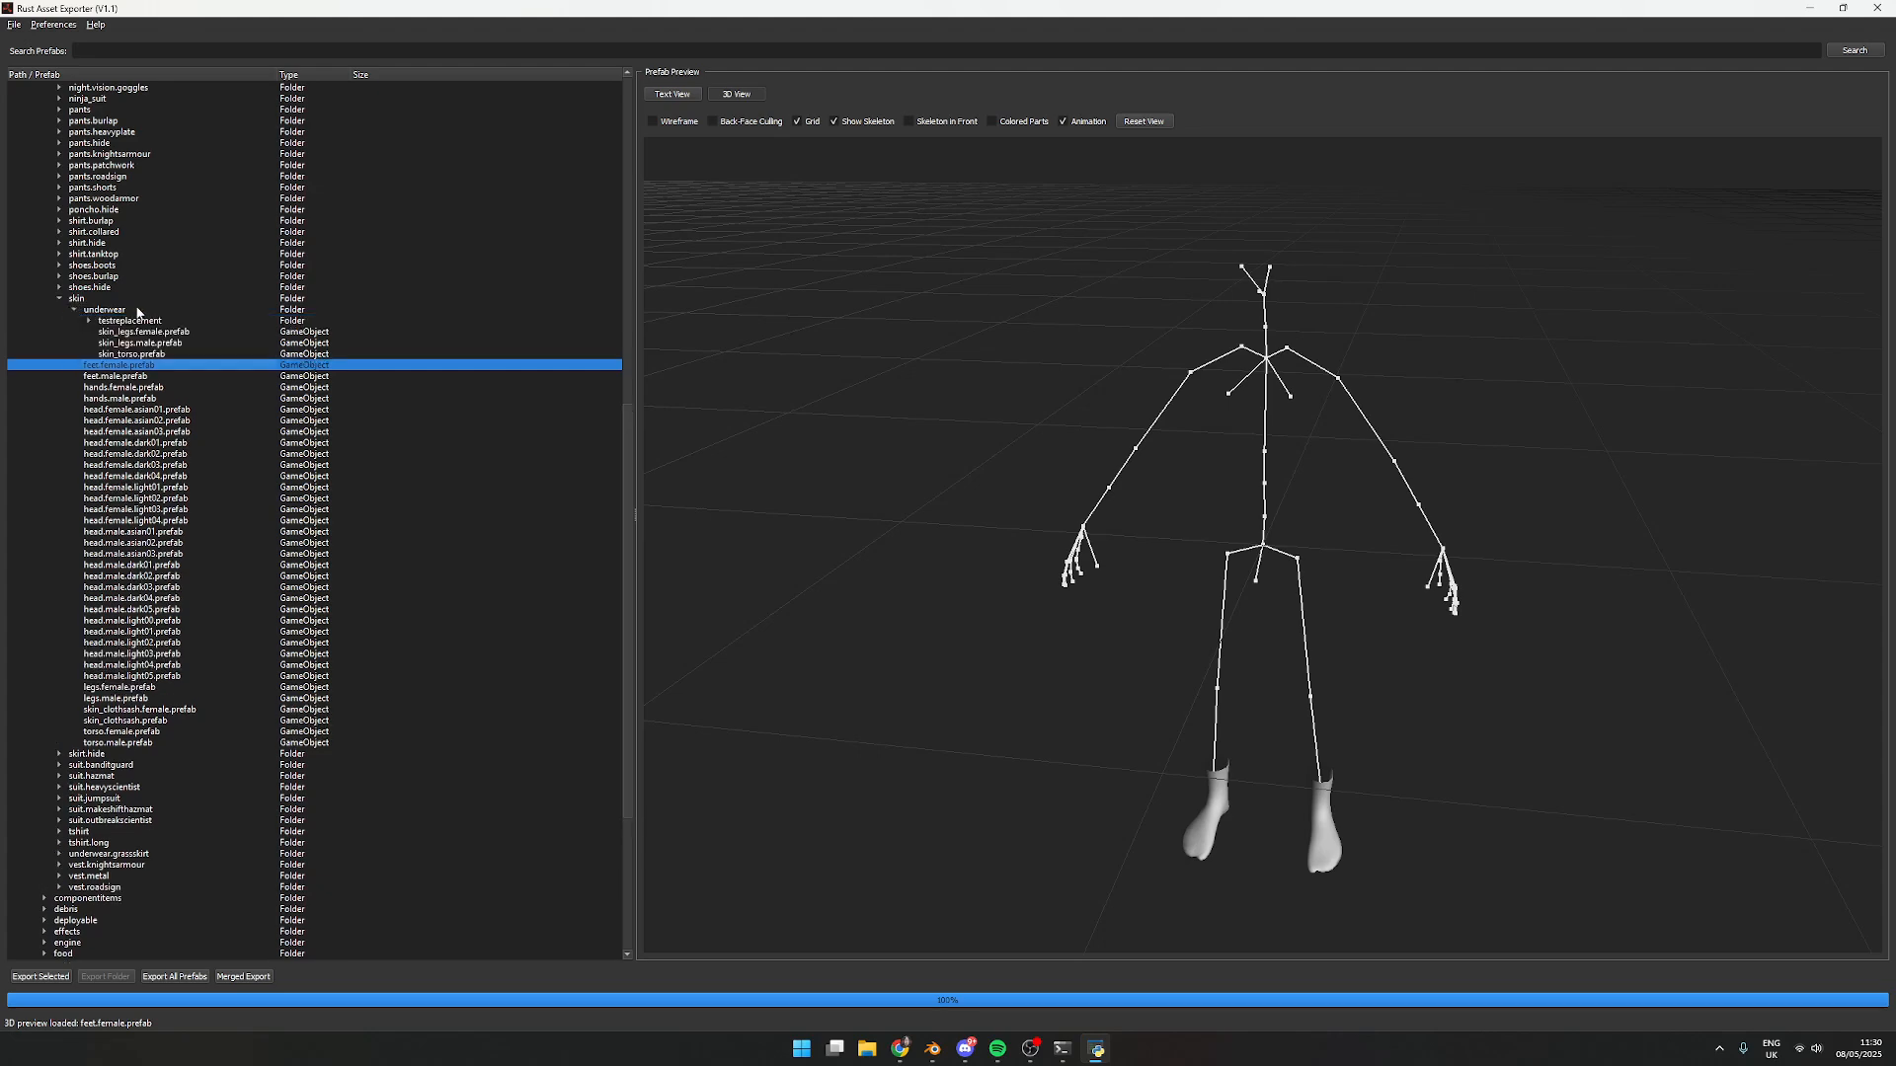
click(155, 344)
click(153, 332)
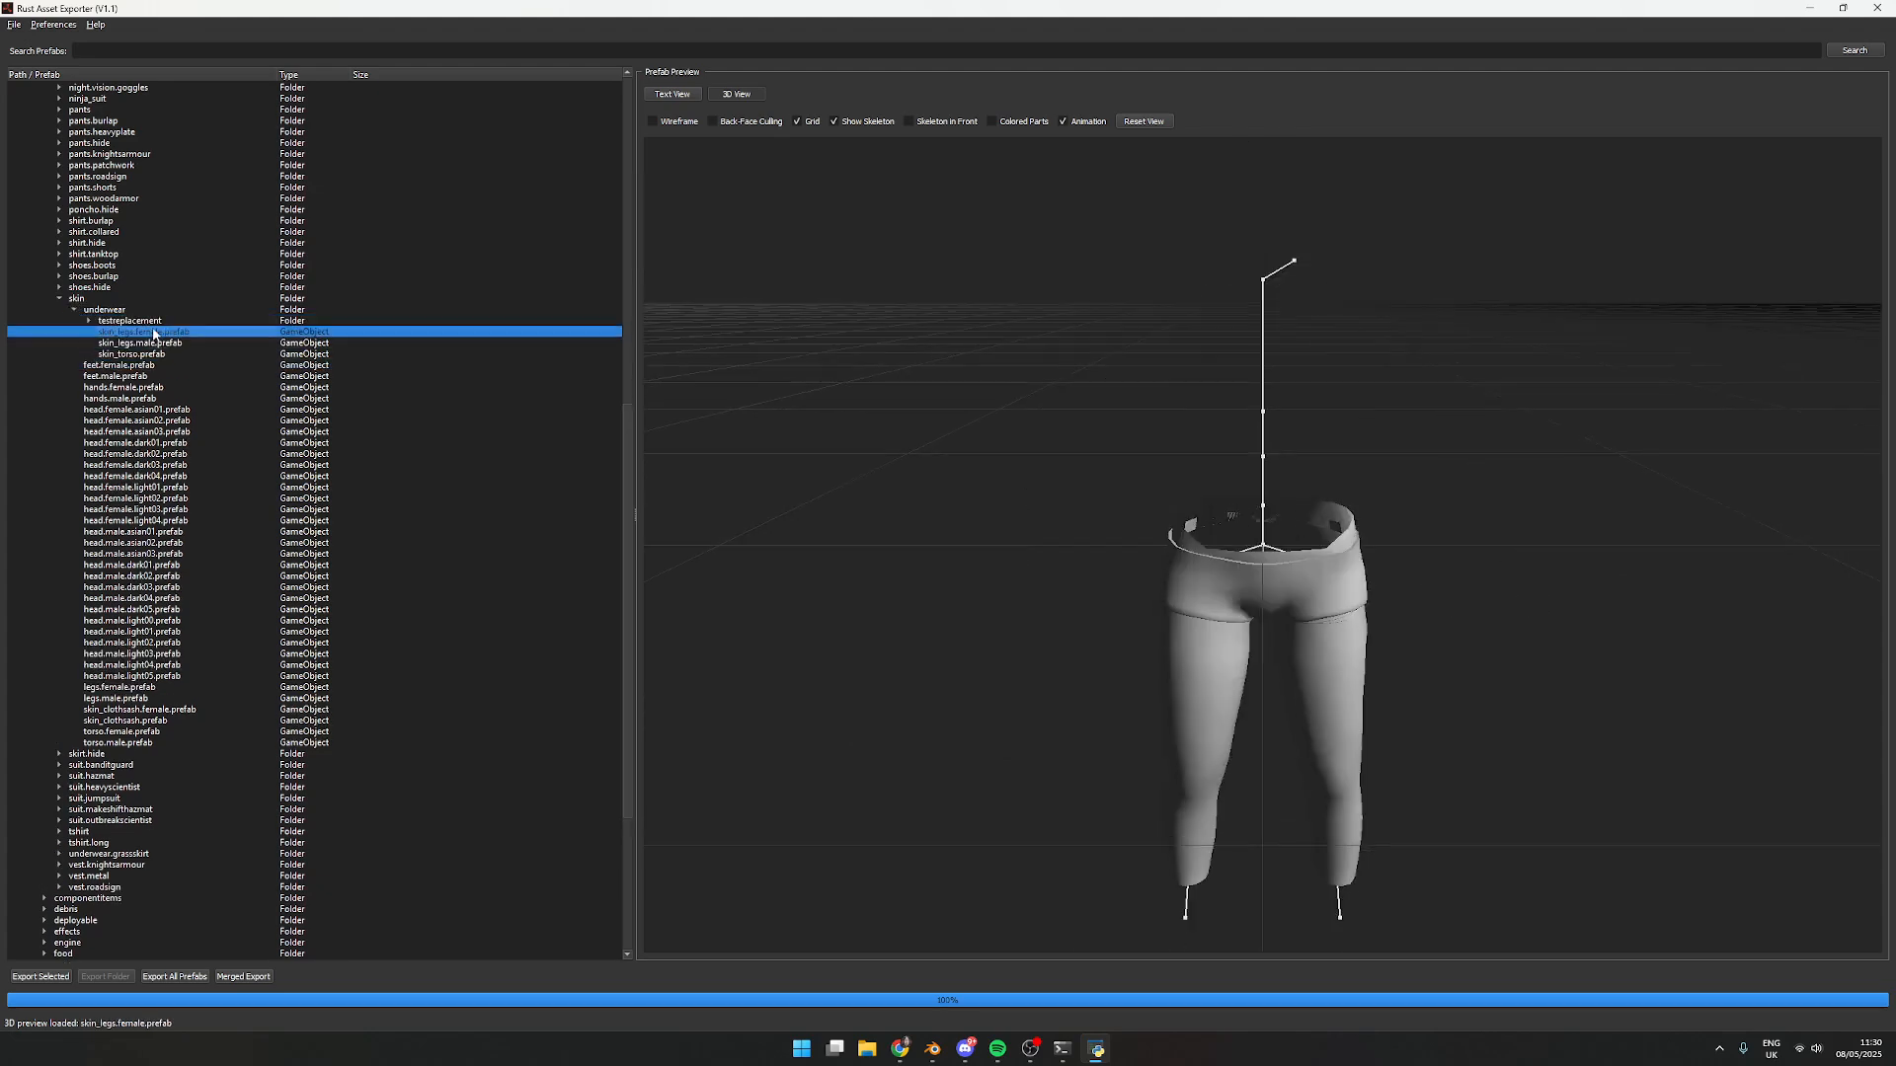
click(161, 344)
click(159, 333)
drag(1367, 458, 1425, 487)
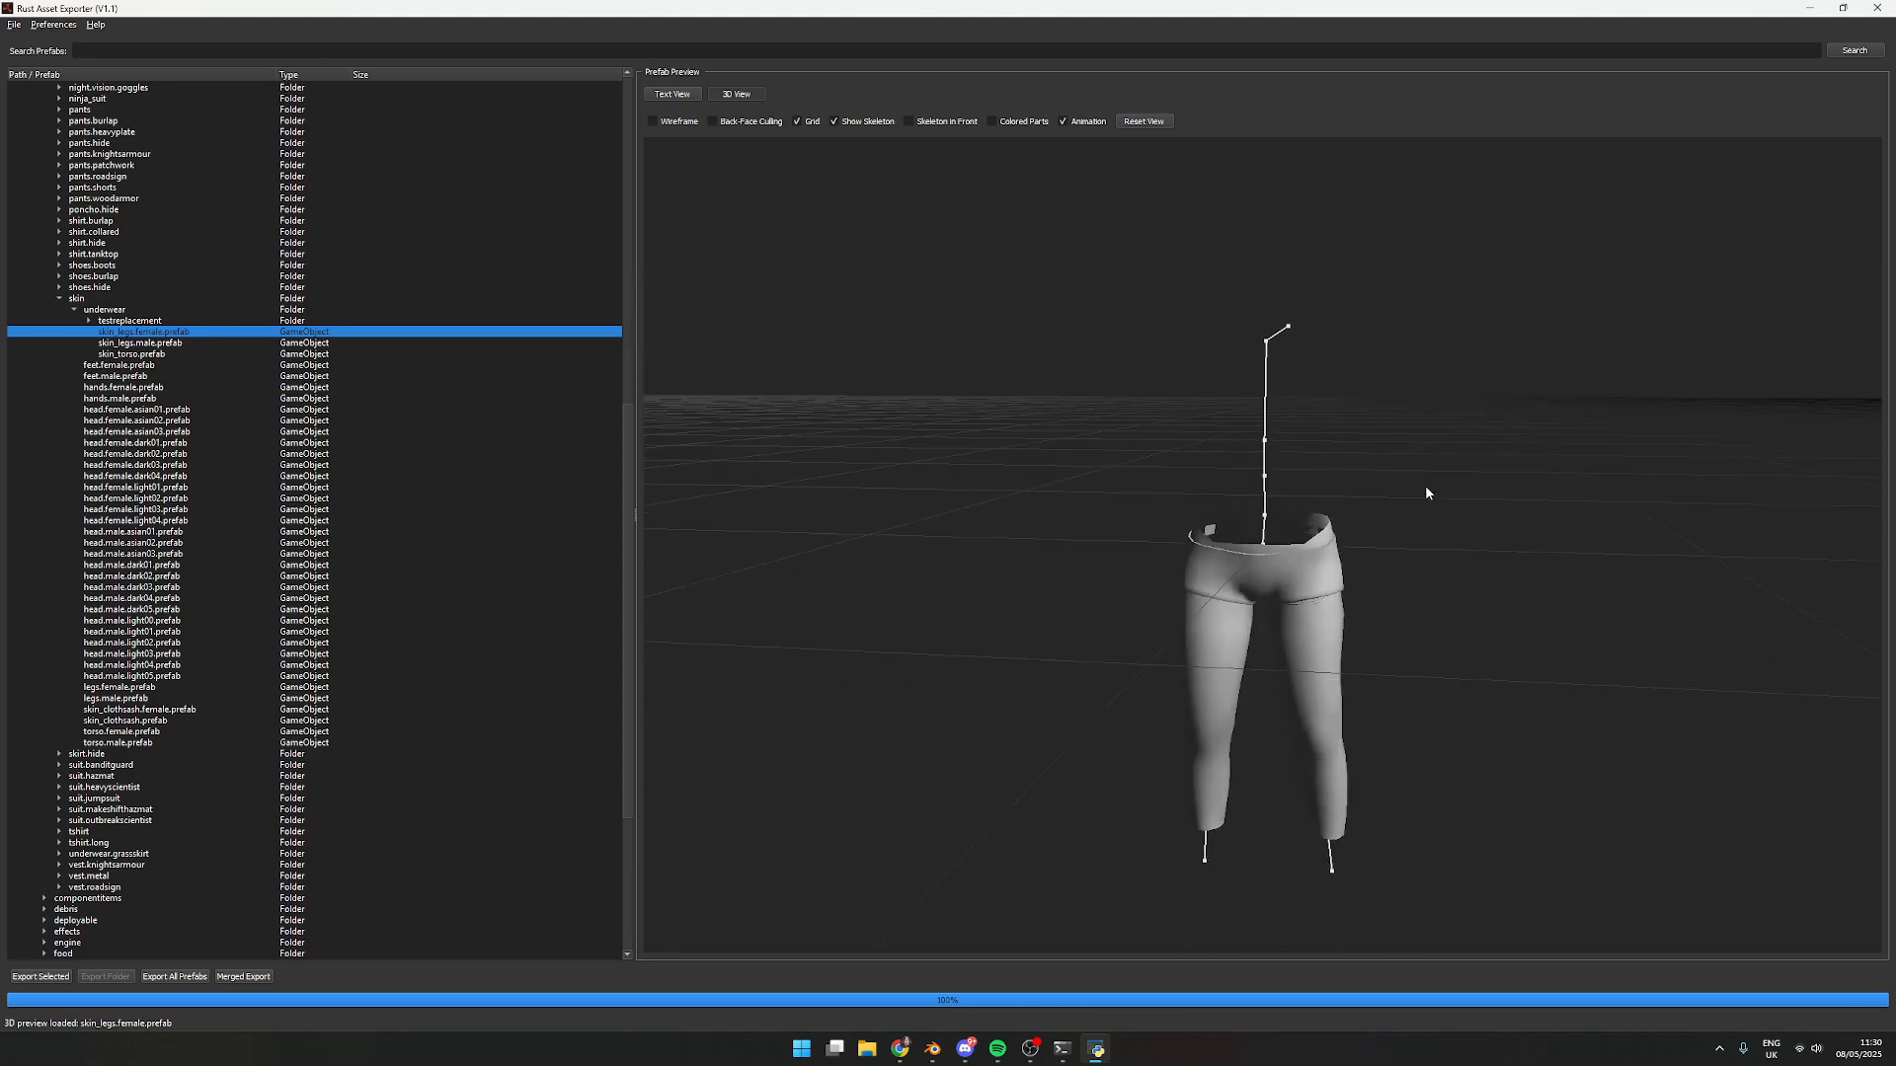
Preview head.female.asian03.prefab with its skeleton and look at its export and merge options
click(184, 431)
right_click(189, 430)
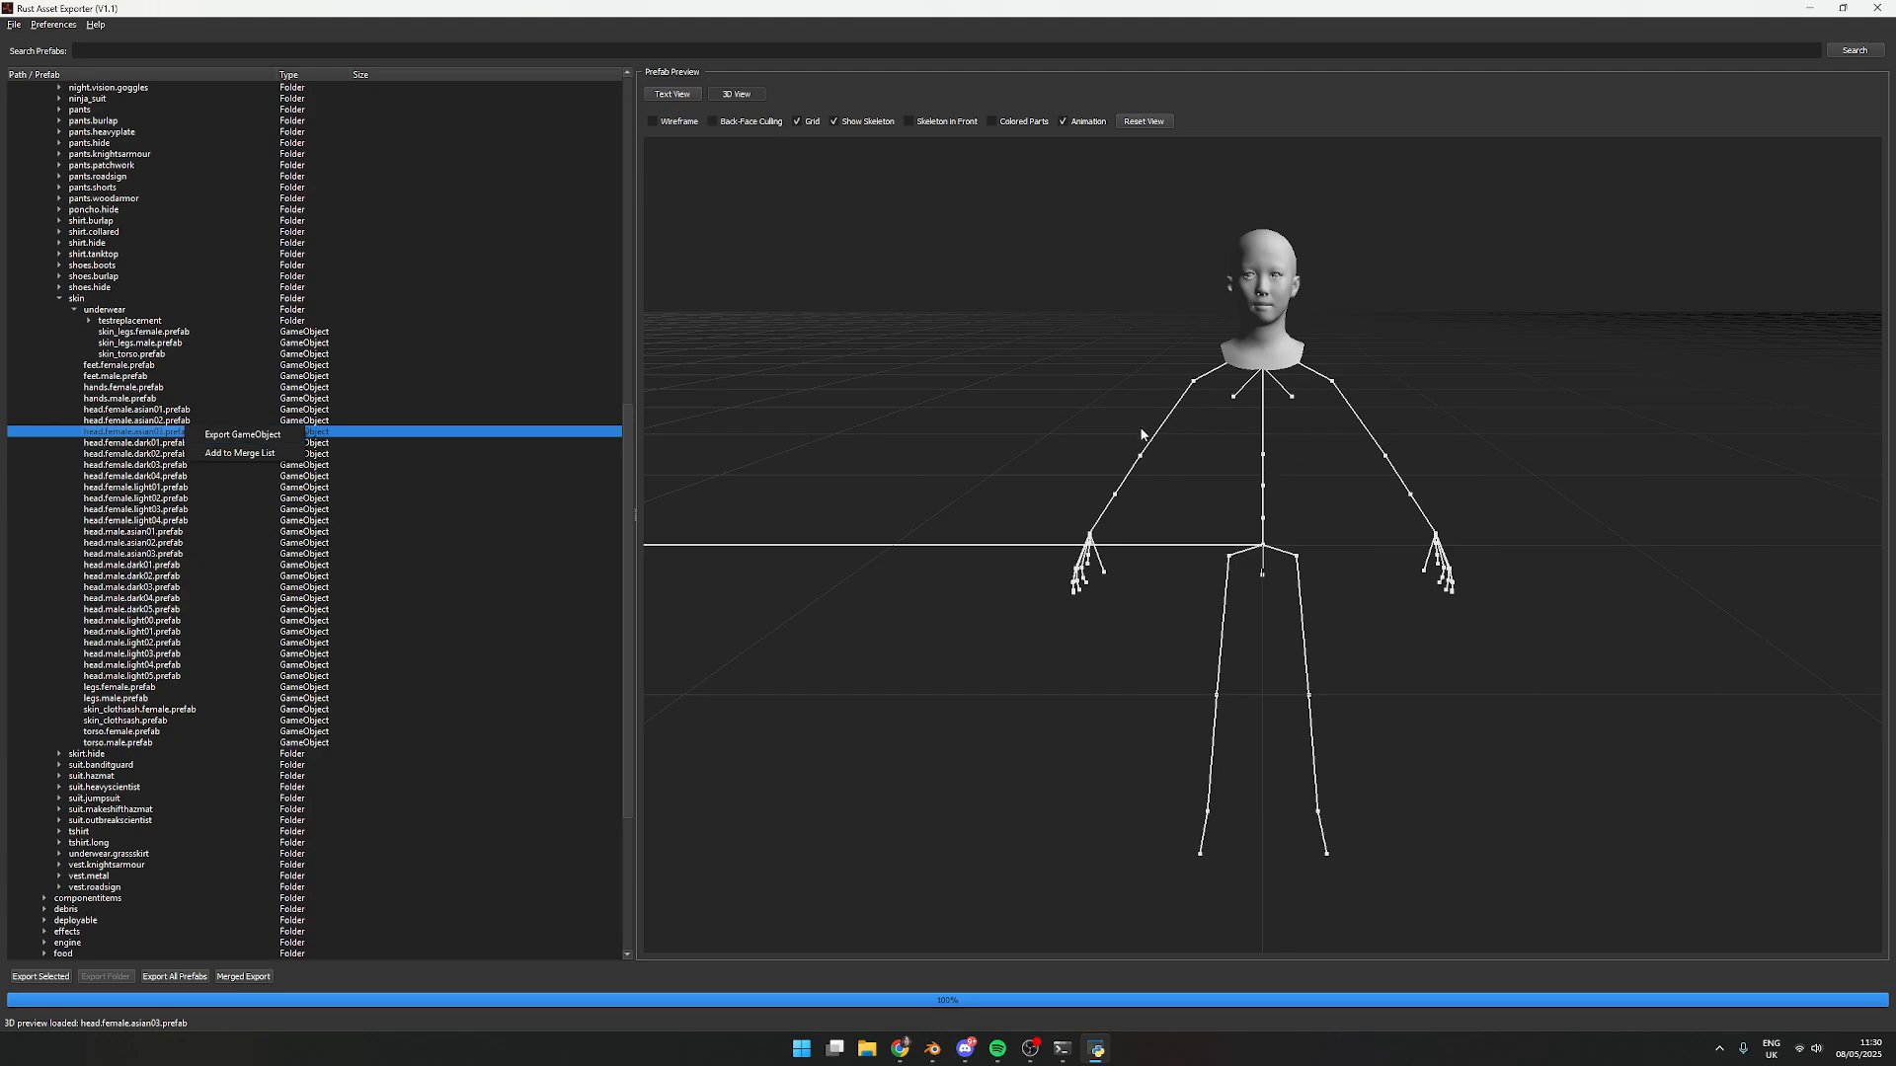
drag(1275, 435, 1301, 499)
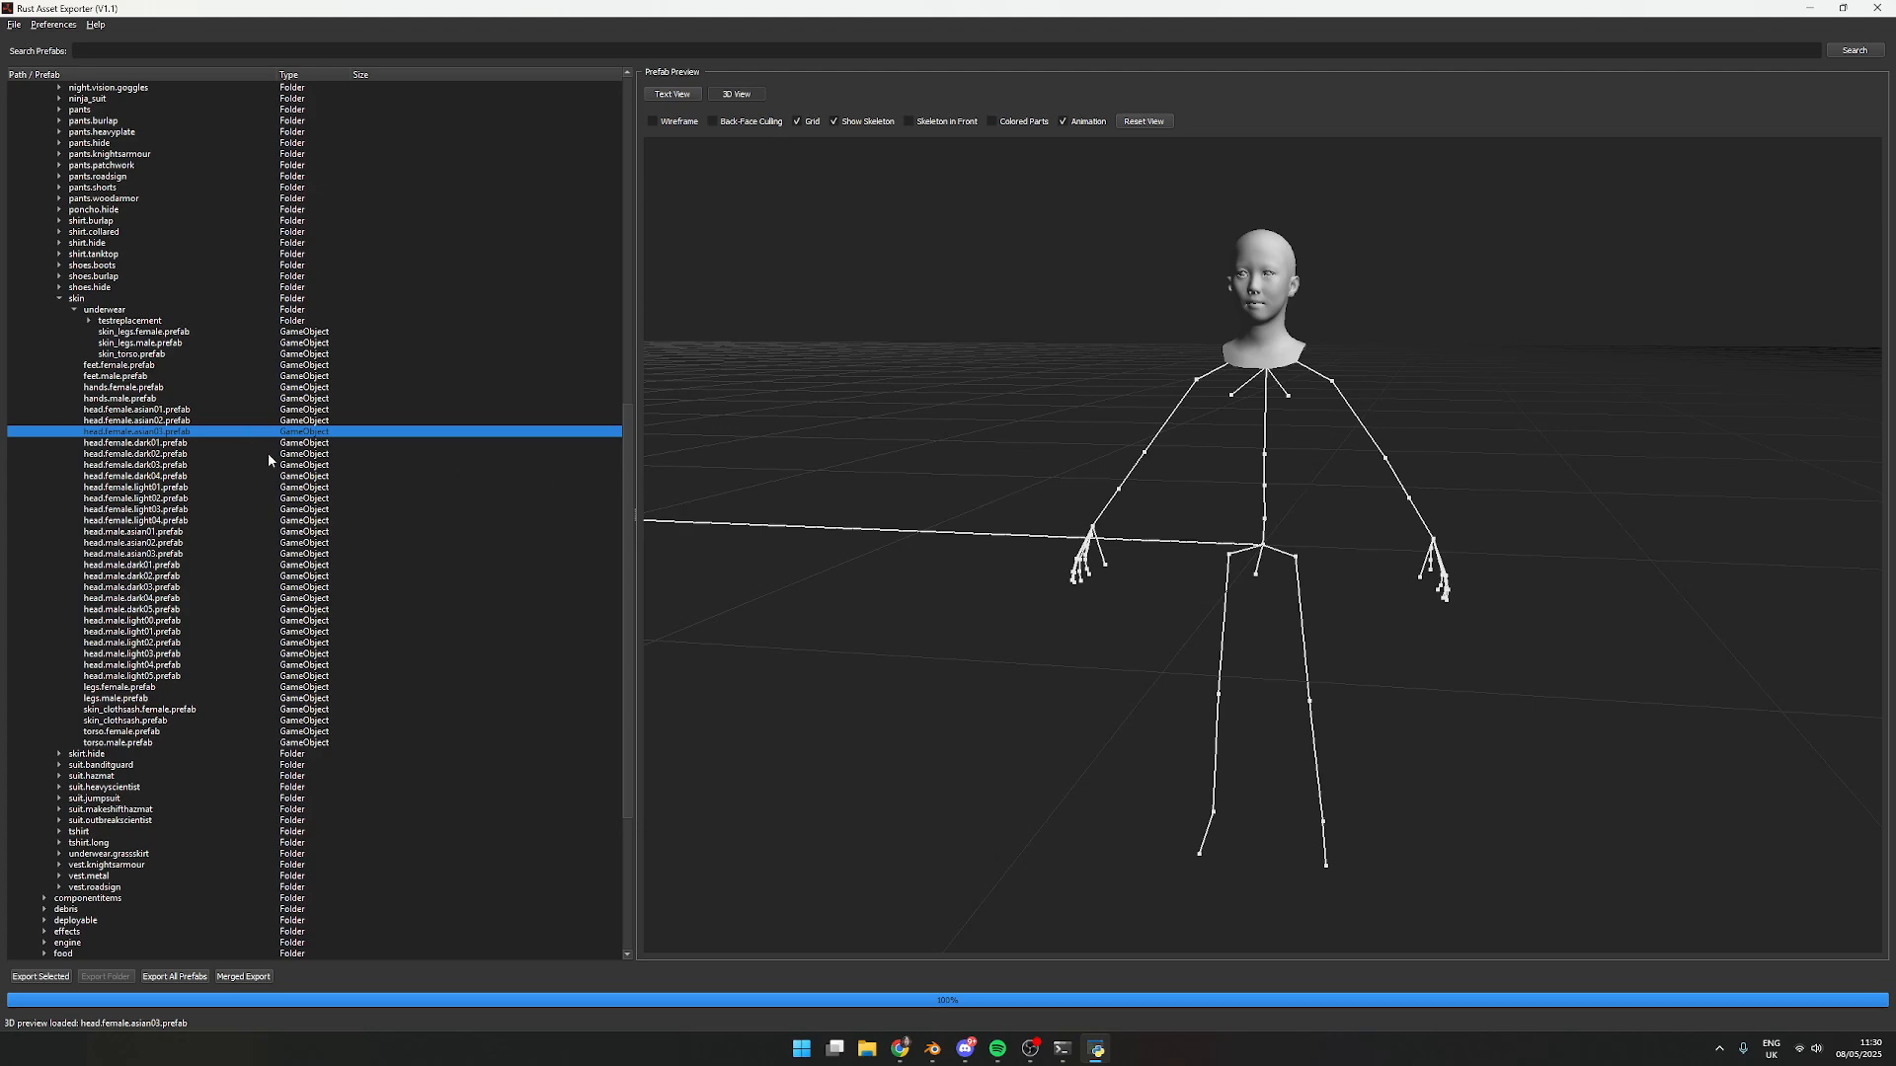
Add skin_legs.male, feet.male, hands.male, skin_clothsash and torso.male to the merge list and preview the merged body in 3D
click(169, 345)
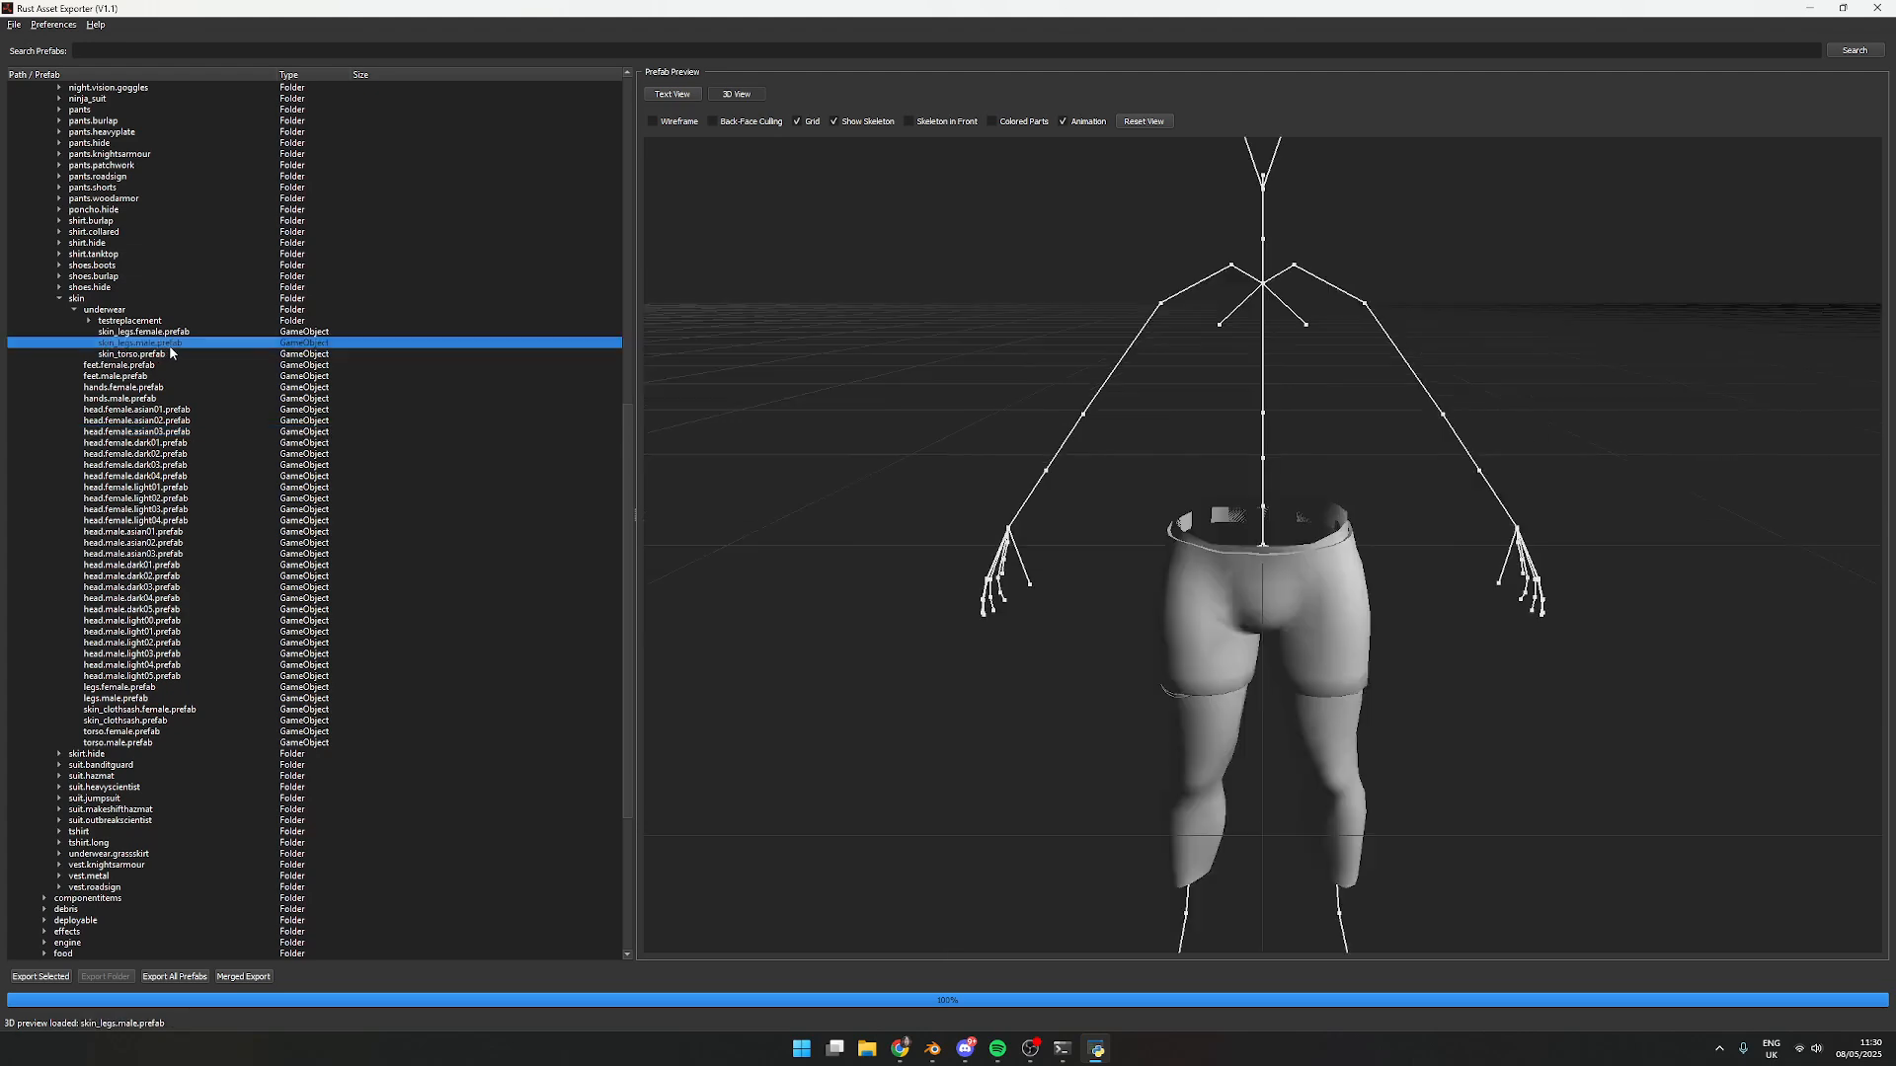
ctrl+click(121, 379)
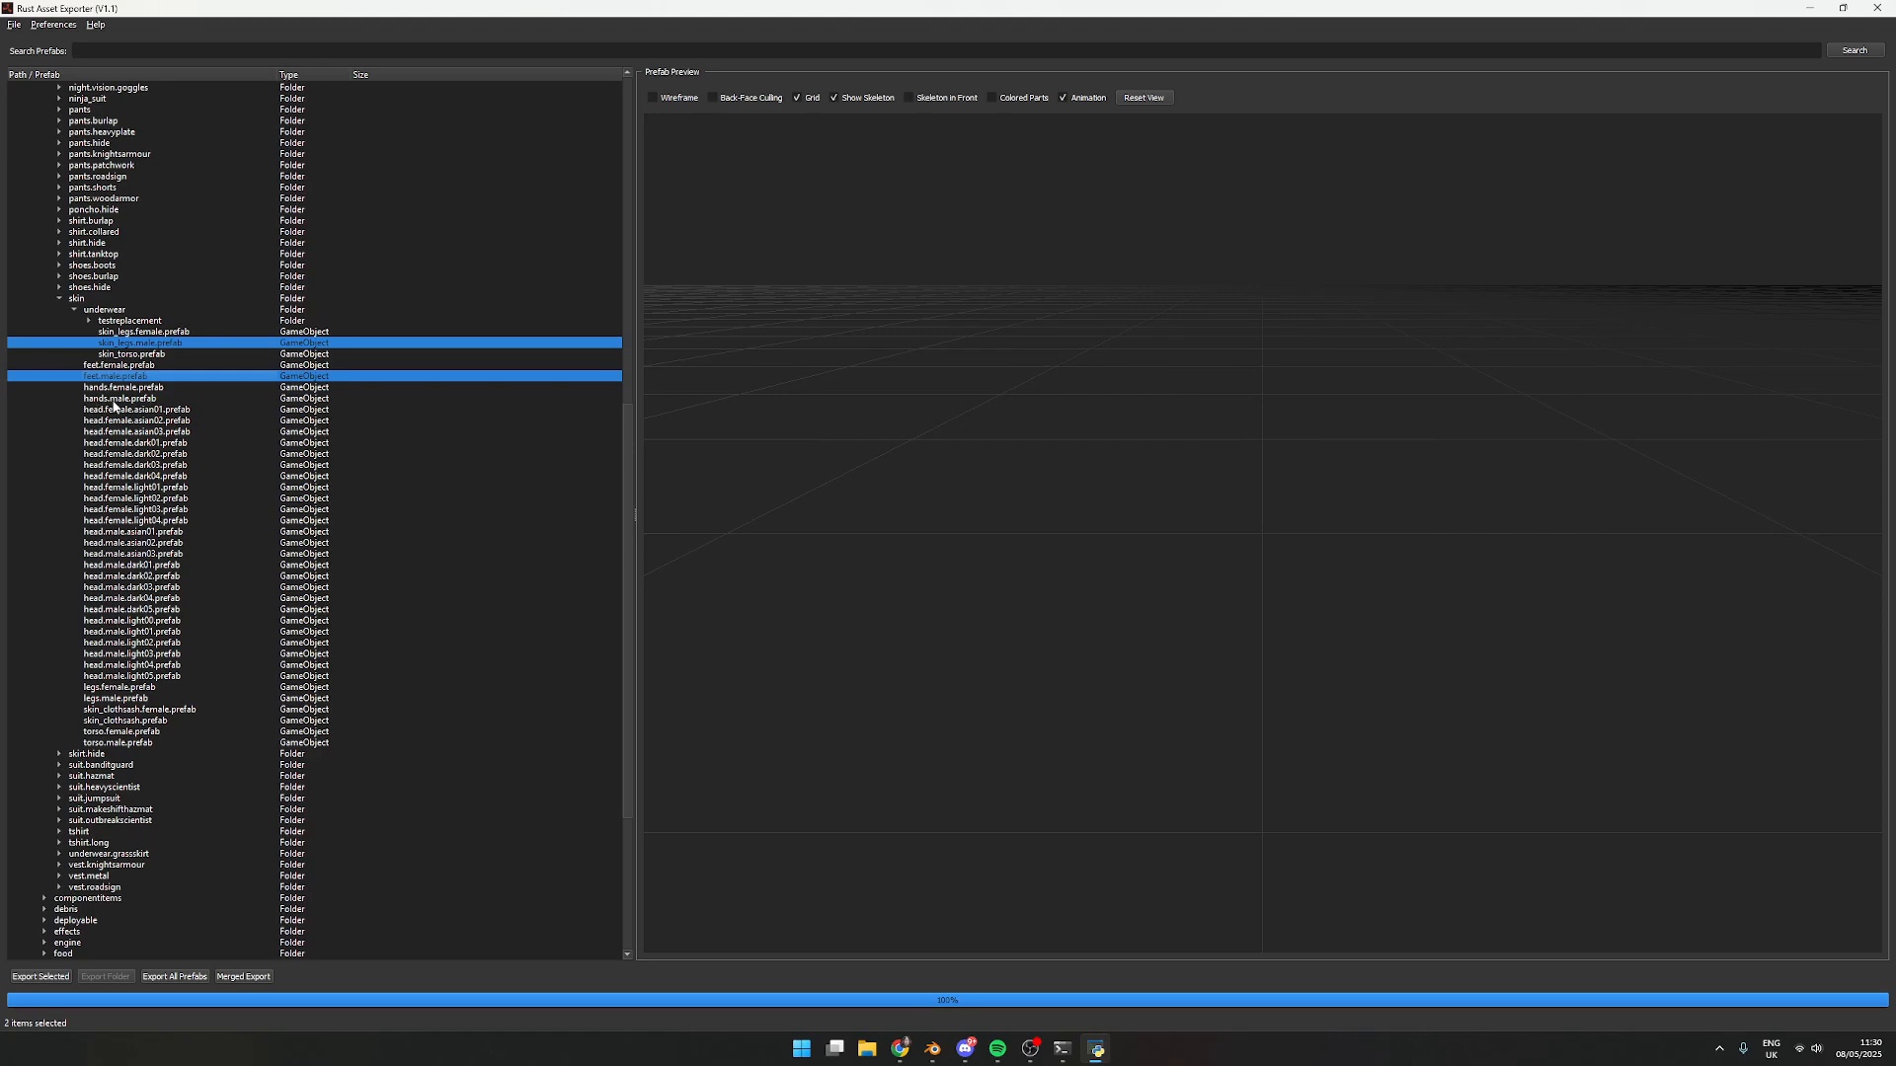
ctrl+click(113, 400)
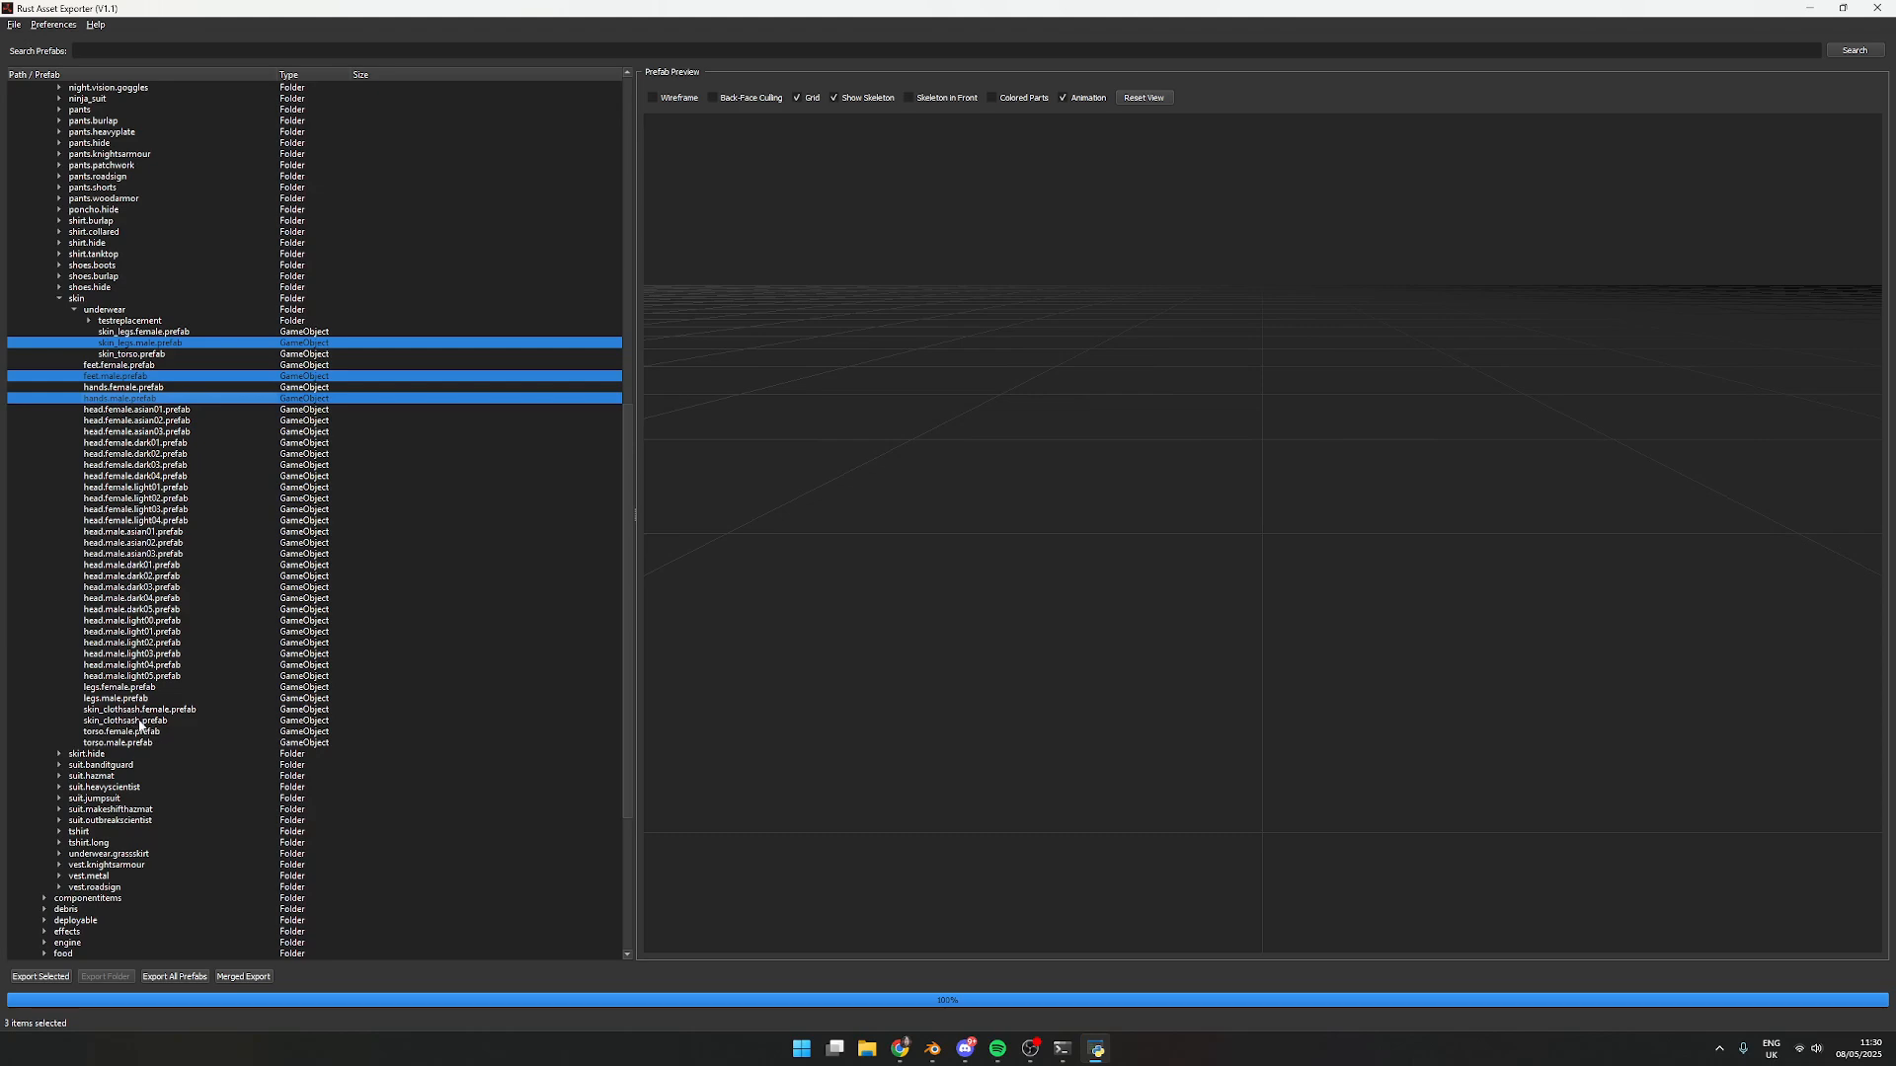
ctrl+click(143, 721)
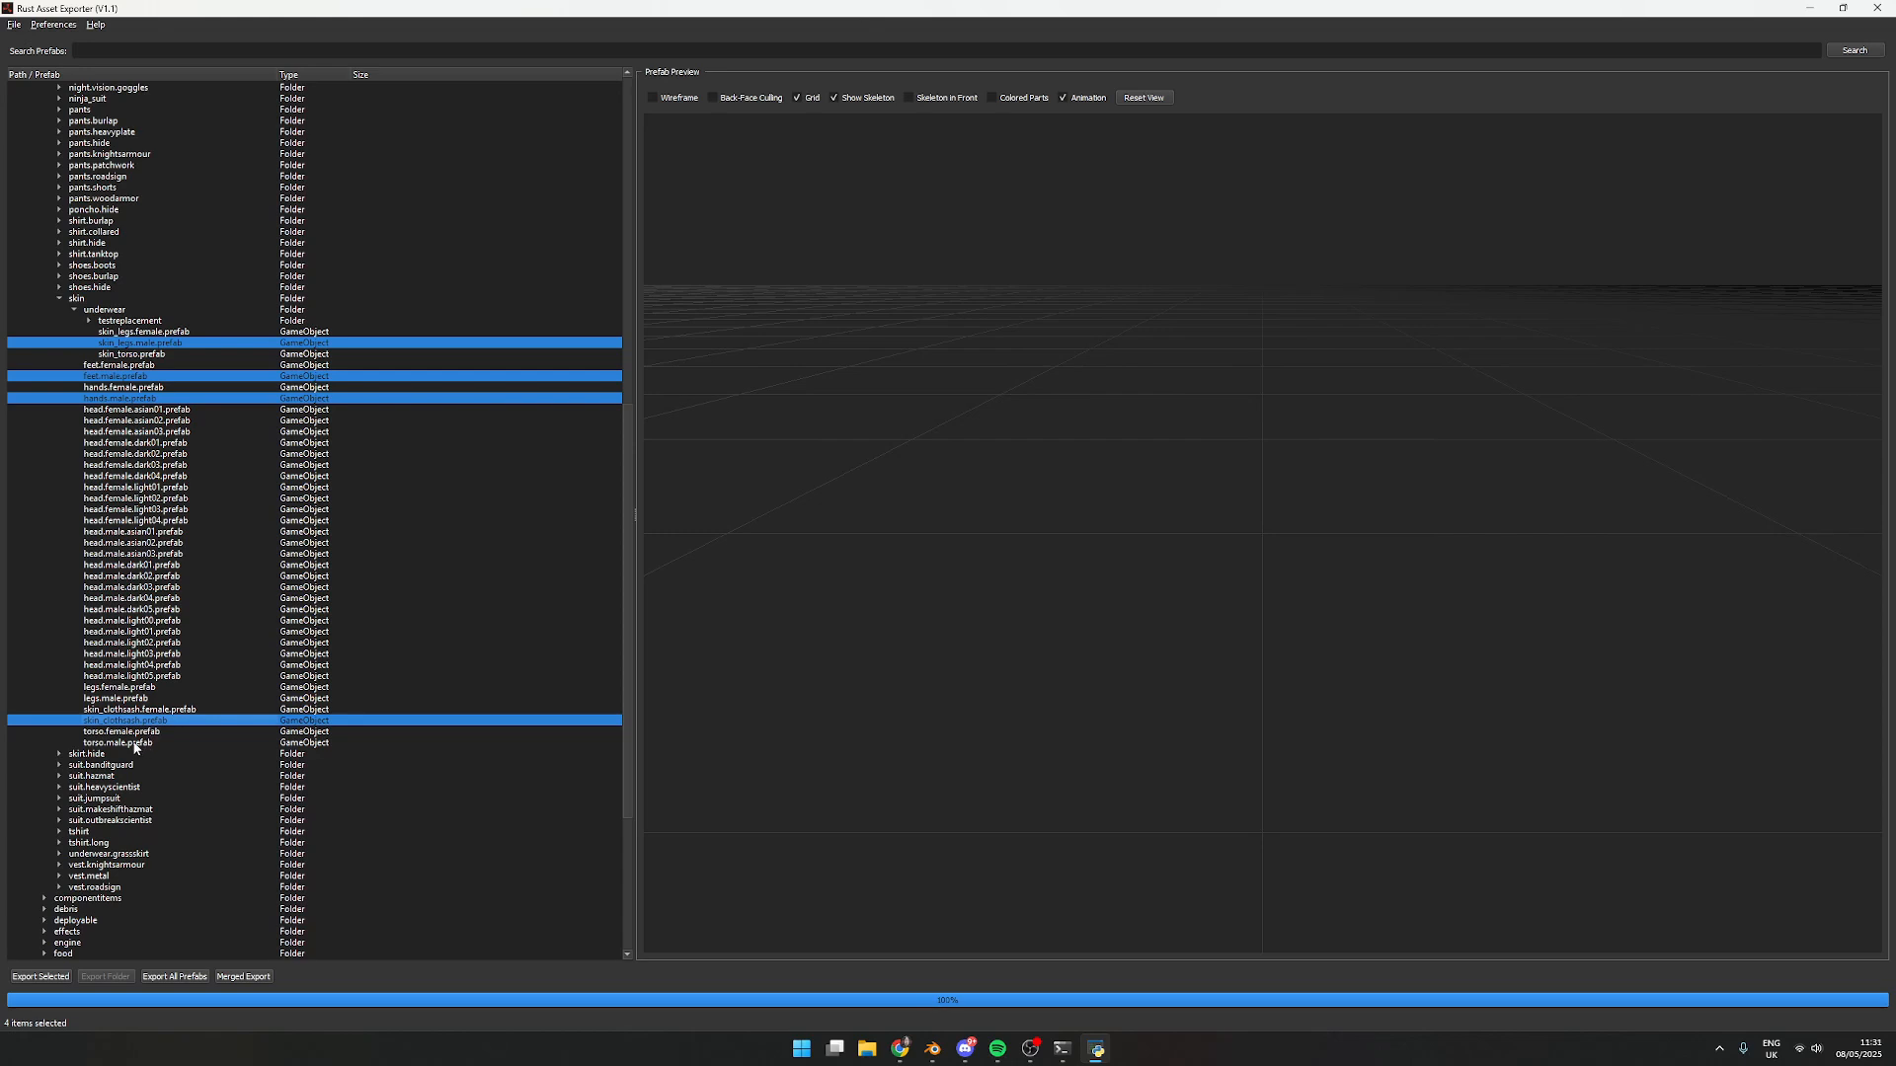
ctrl+click(136, 745)
right_click(137, 748)
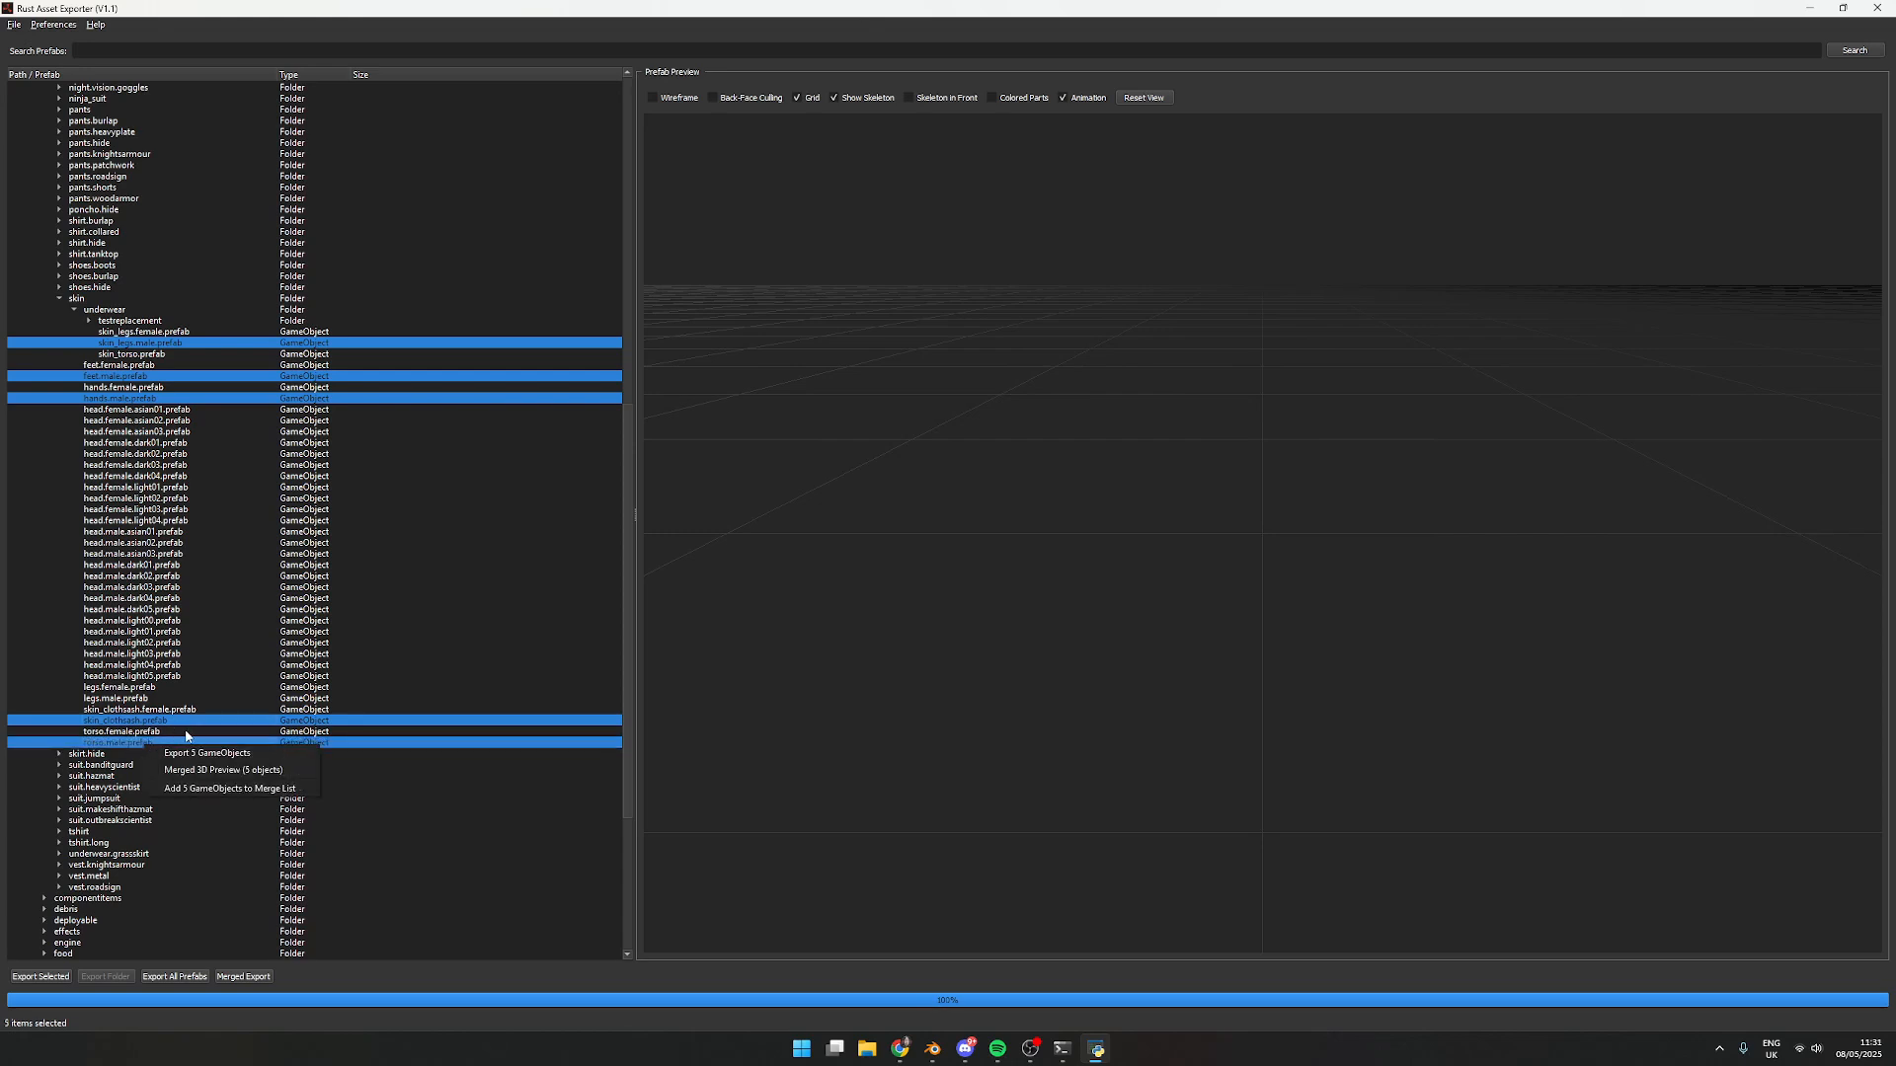
click(210, 790)
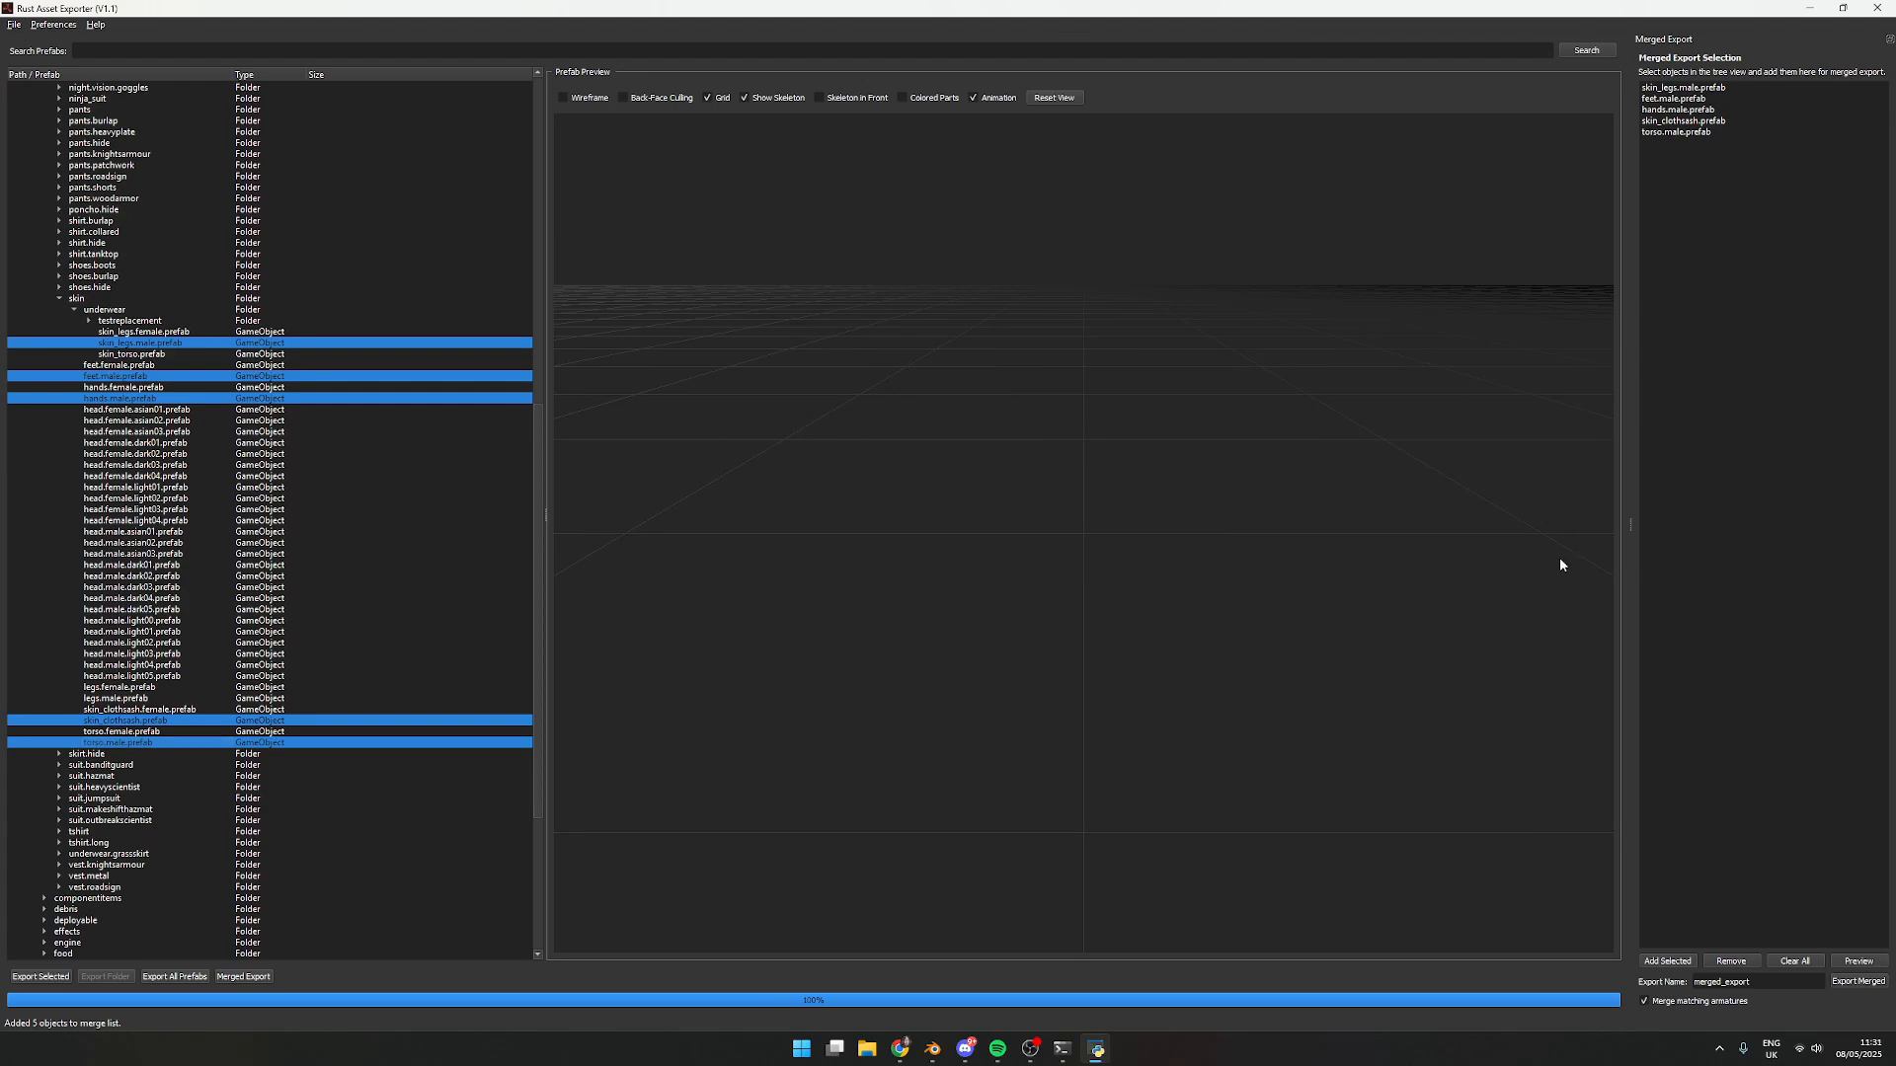
click(1859, 981)
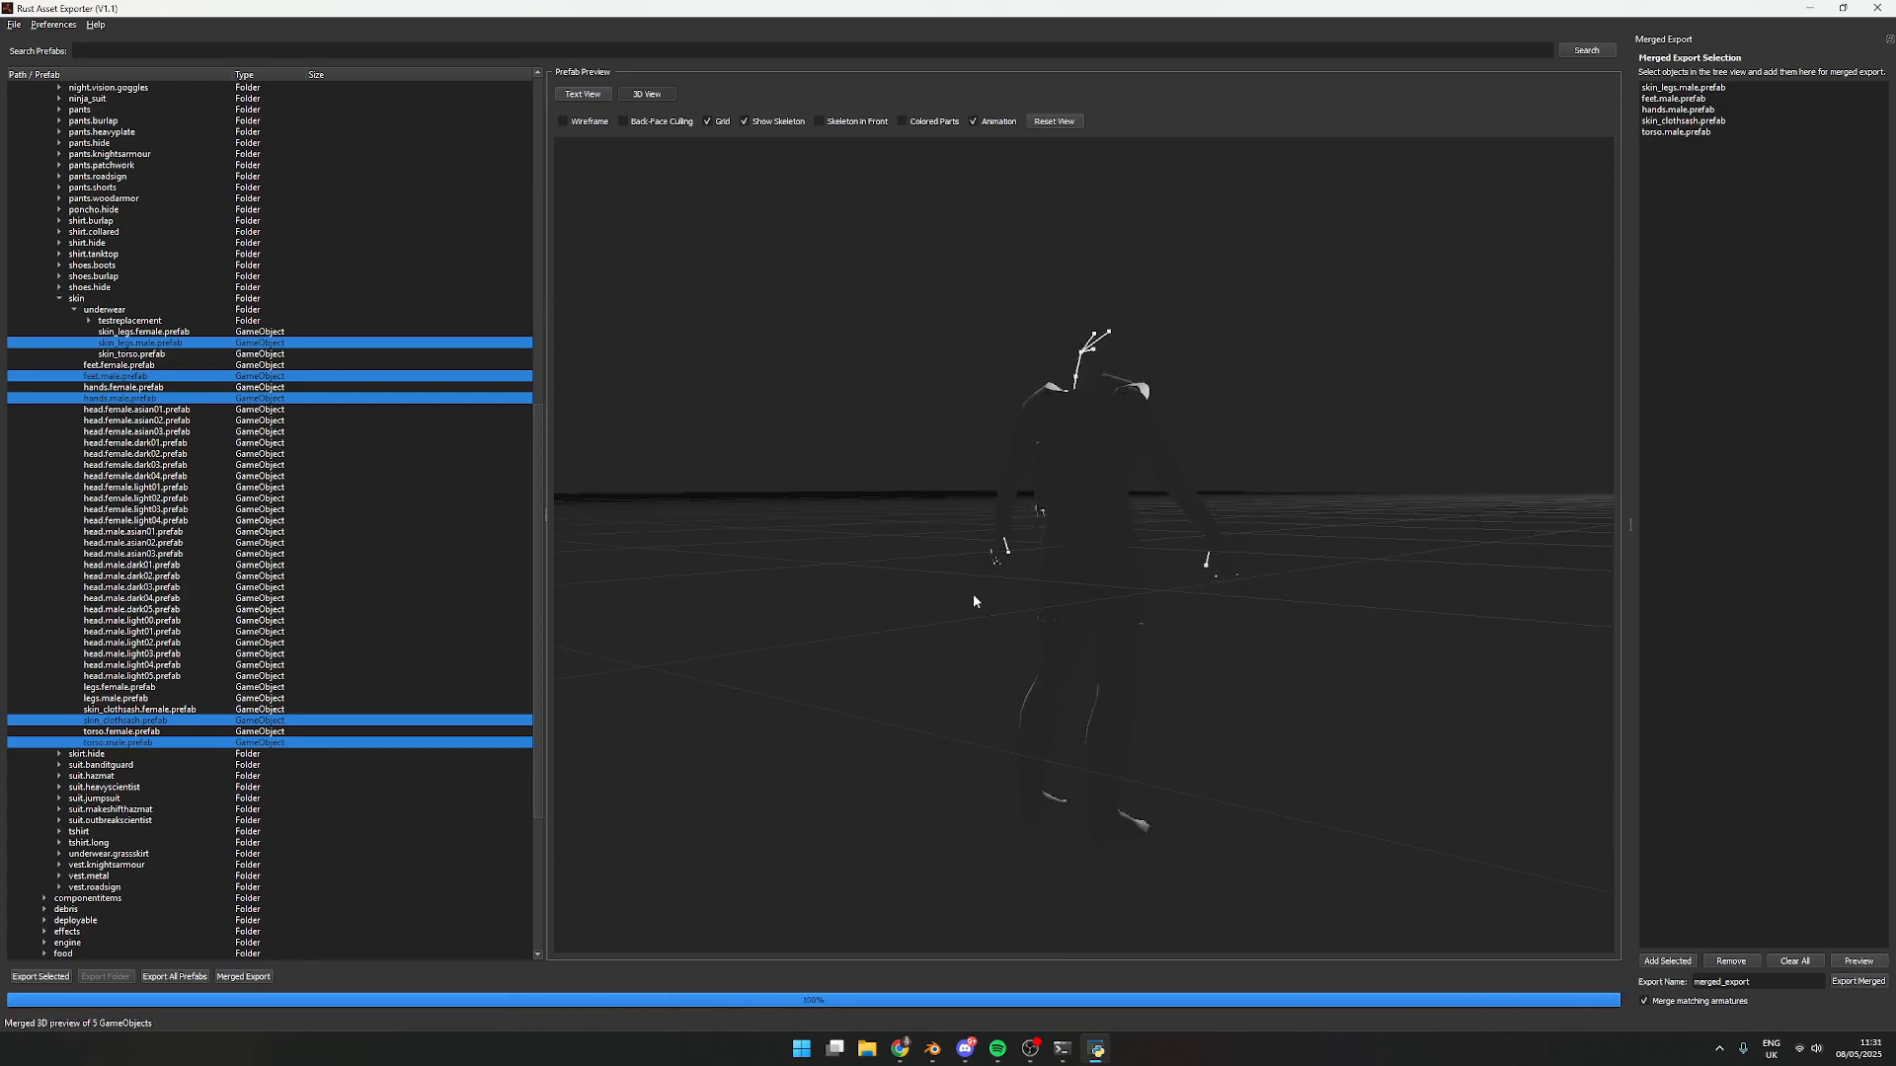
drag(1258, 669, 1245, 665)
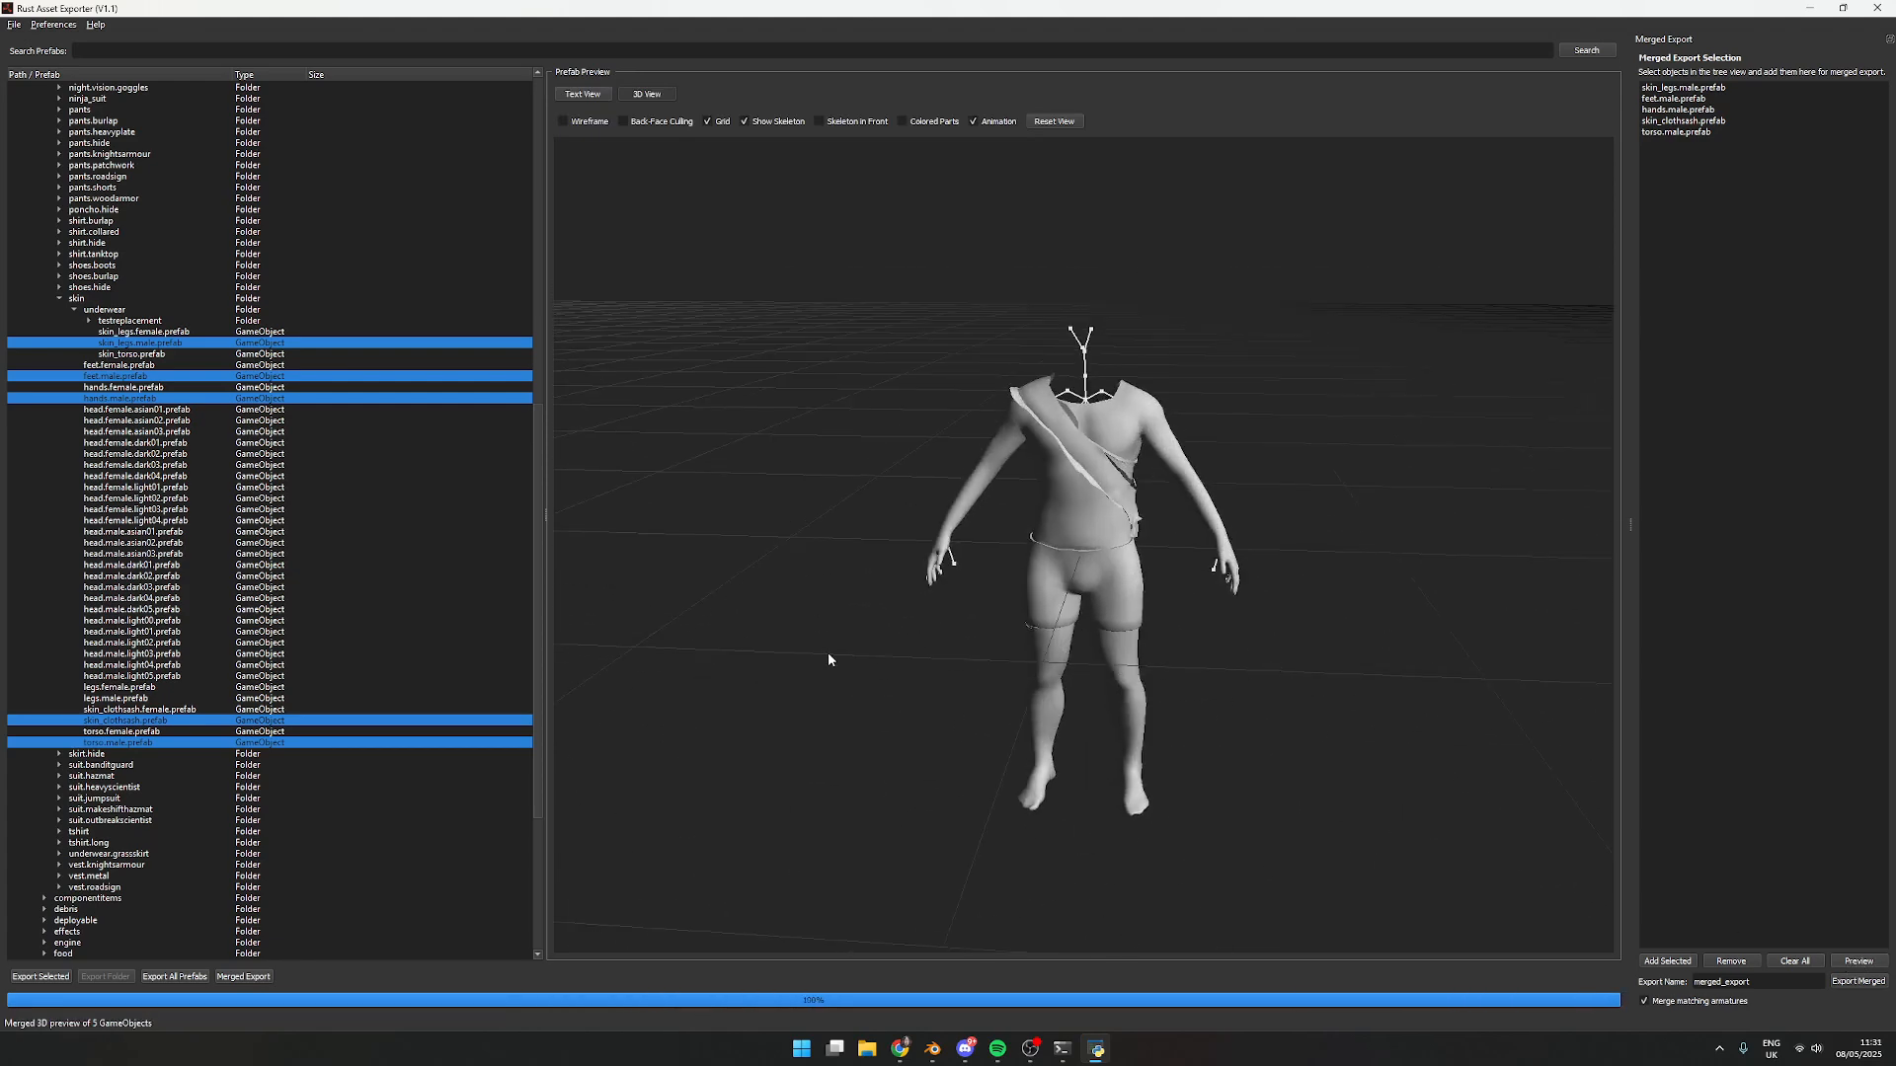
Add head.male.dark03.prefab to the merge list and preview the merged character with colored parts
click(166, 589)
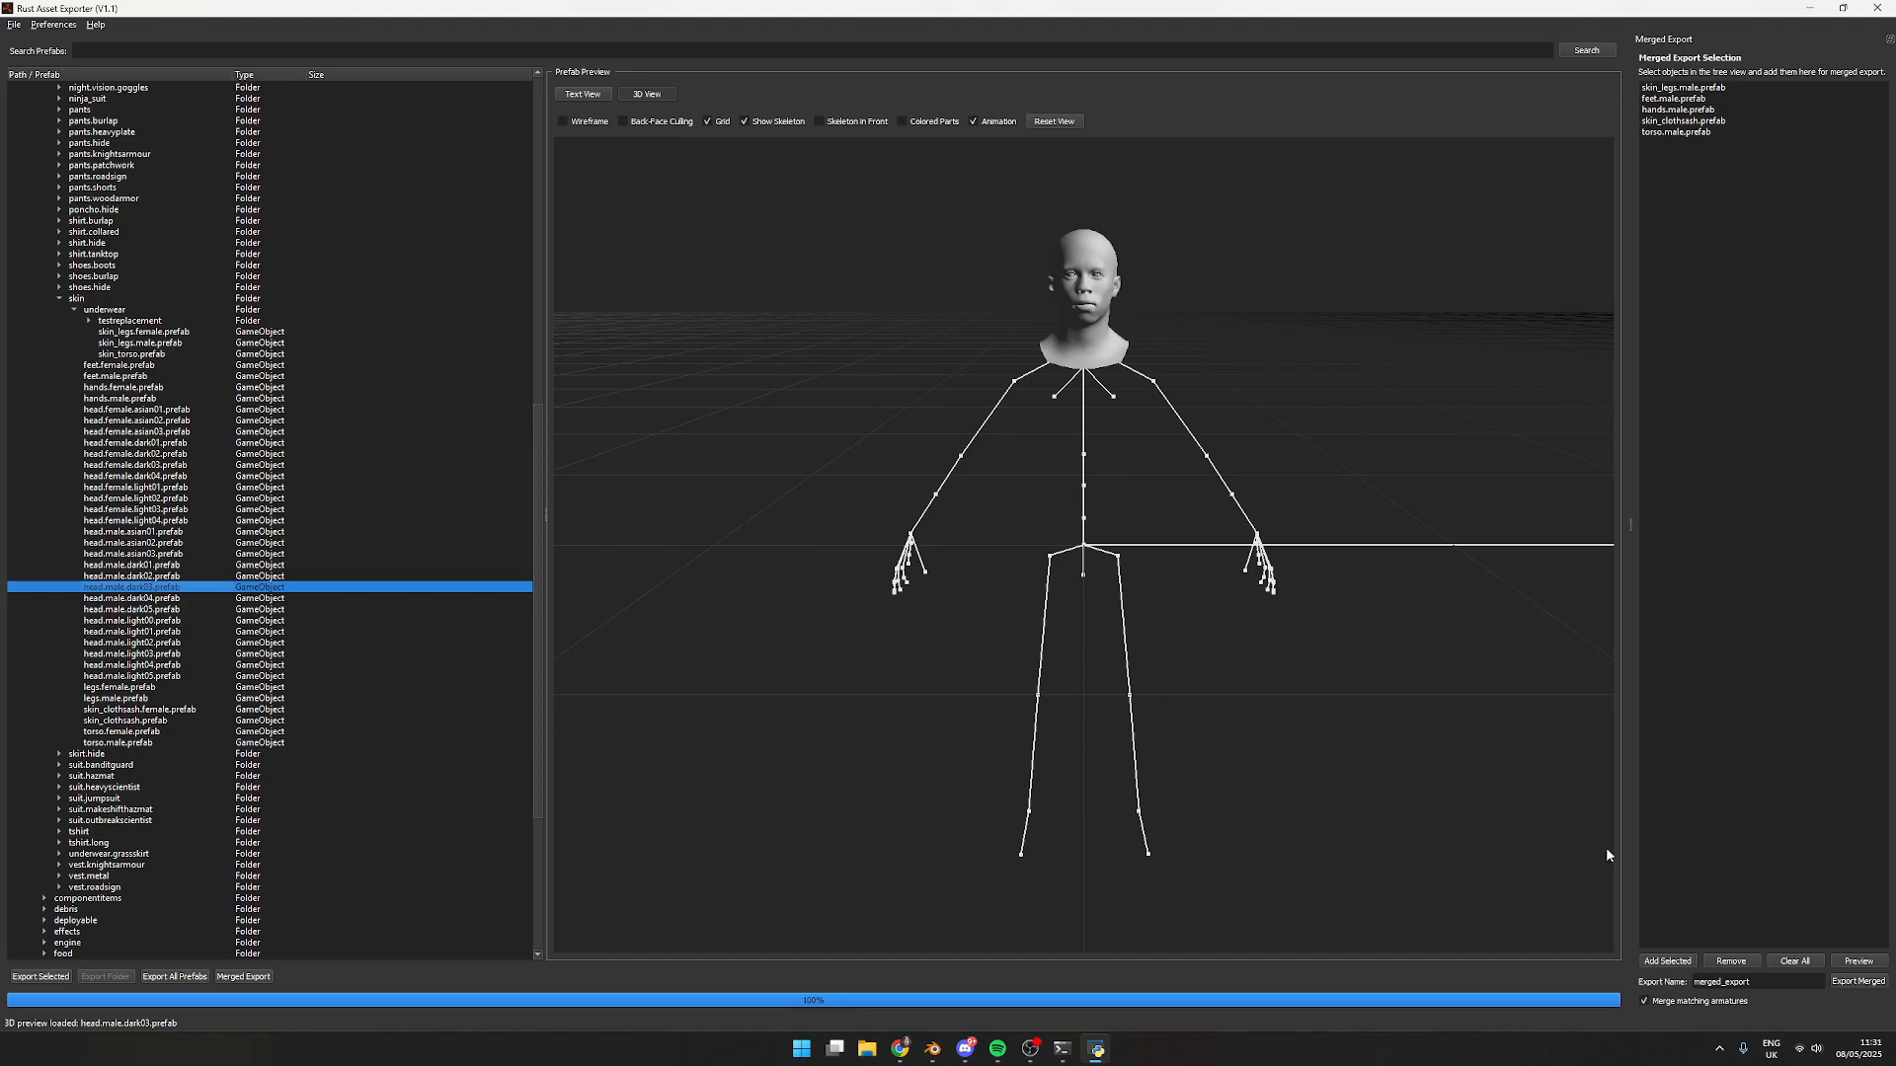
click(1668, 962)
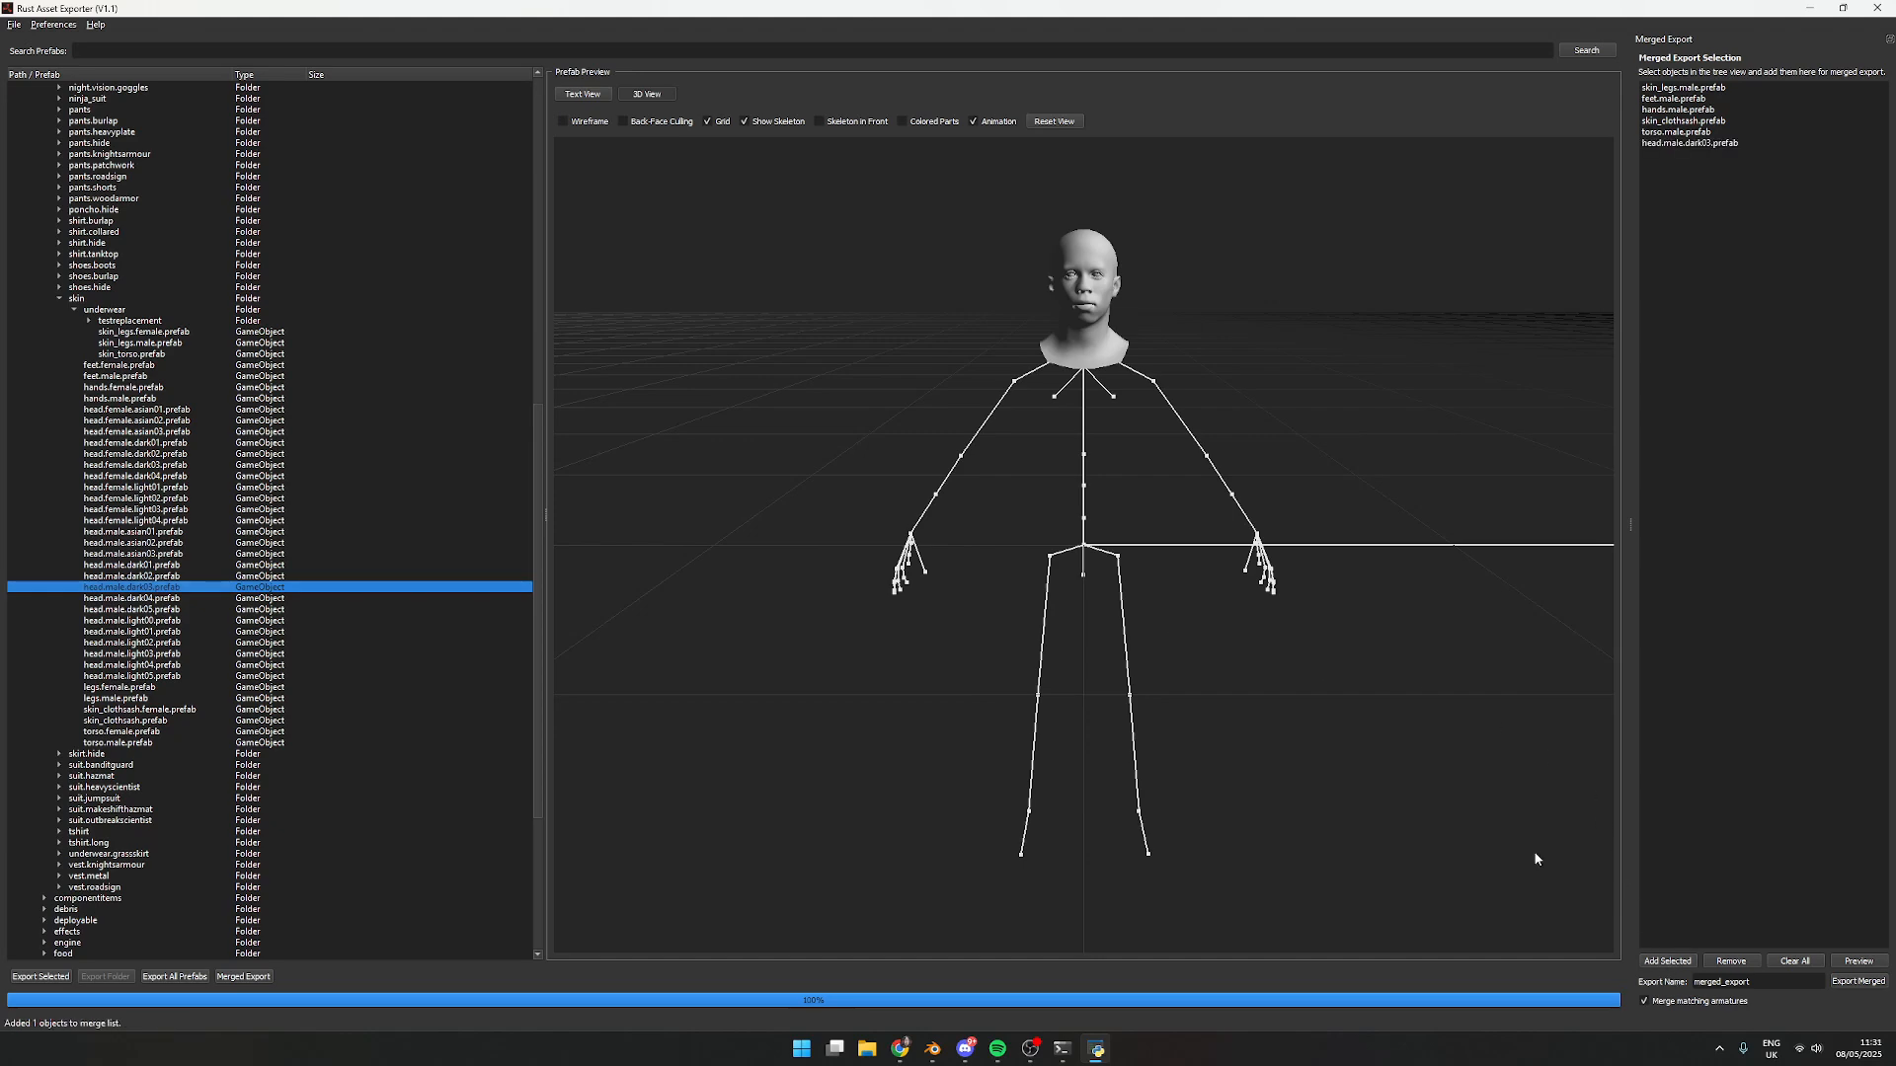
click(1869, 970)
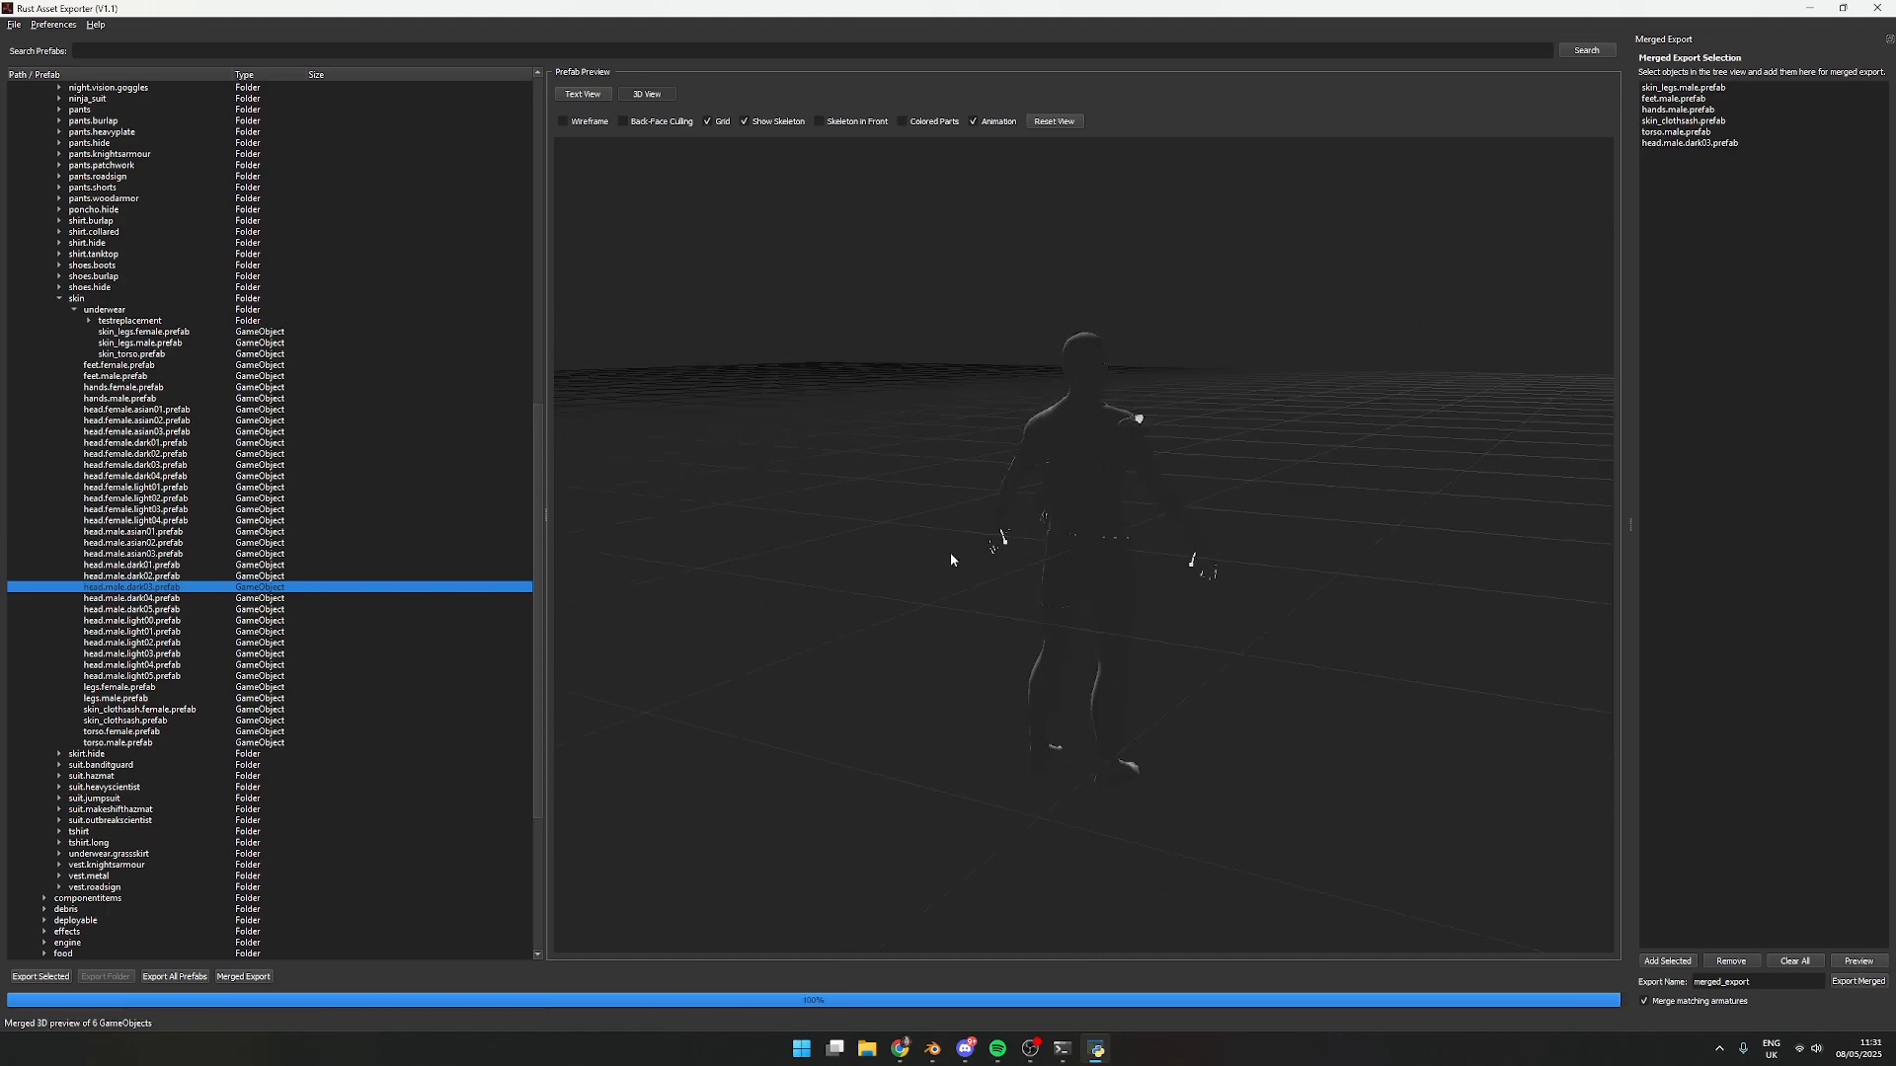
drag(1219, 620, 674, 626)
scroll(1246, 703, up, 2)
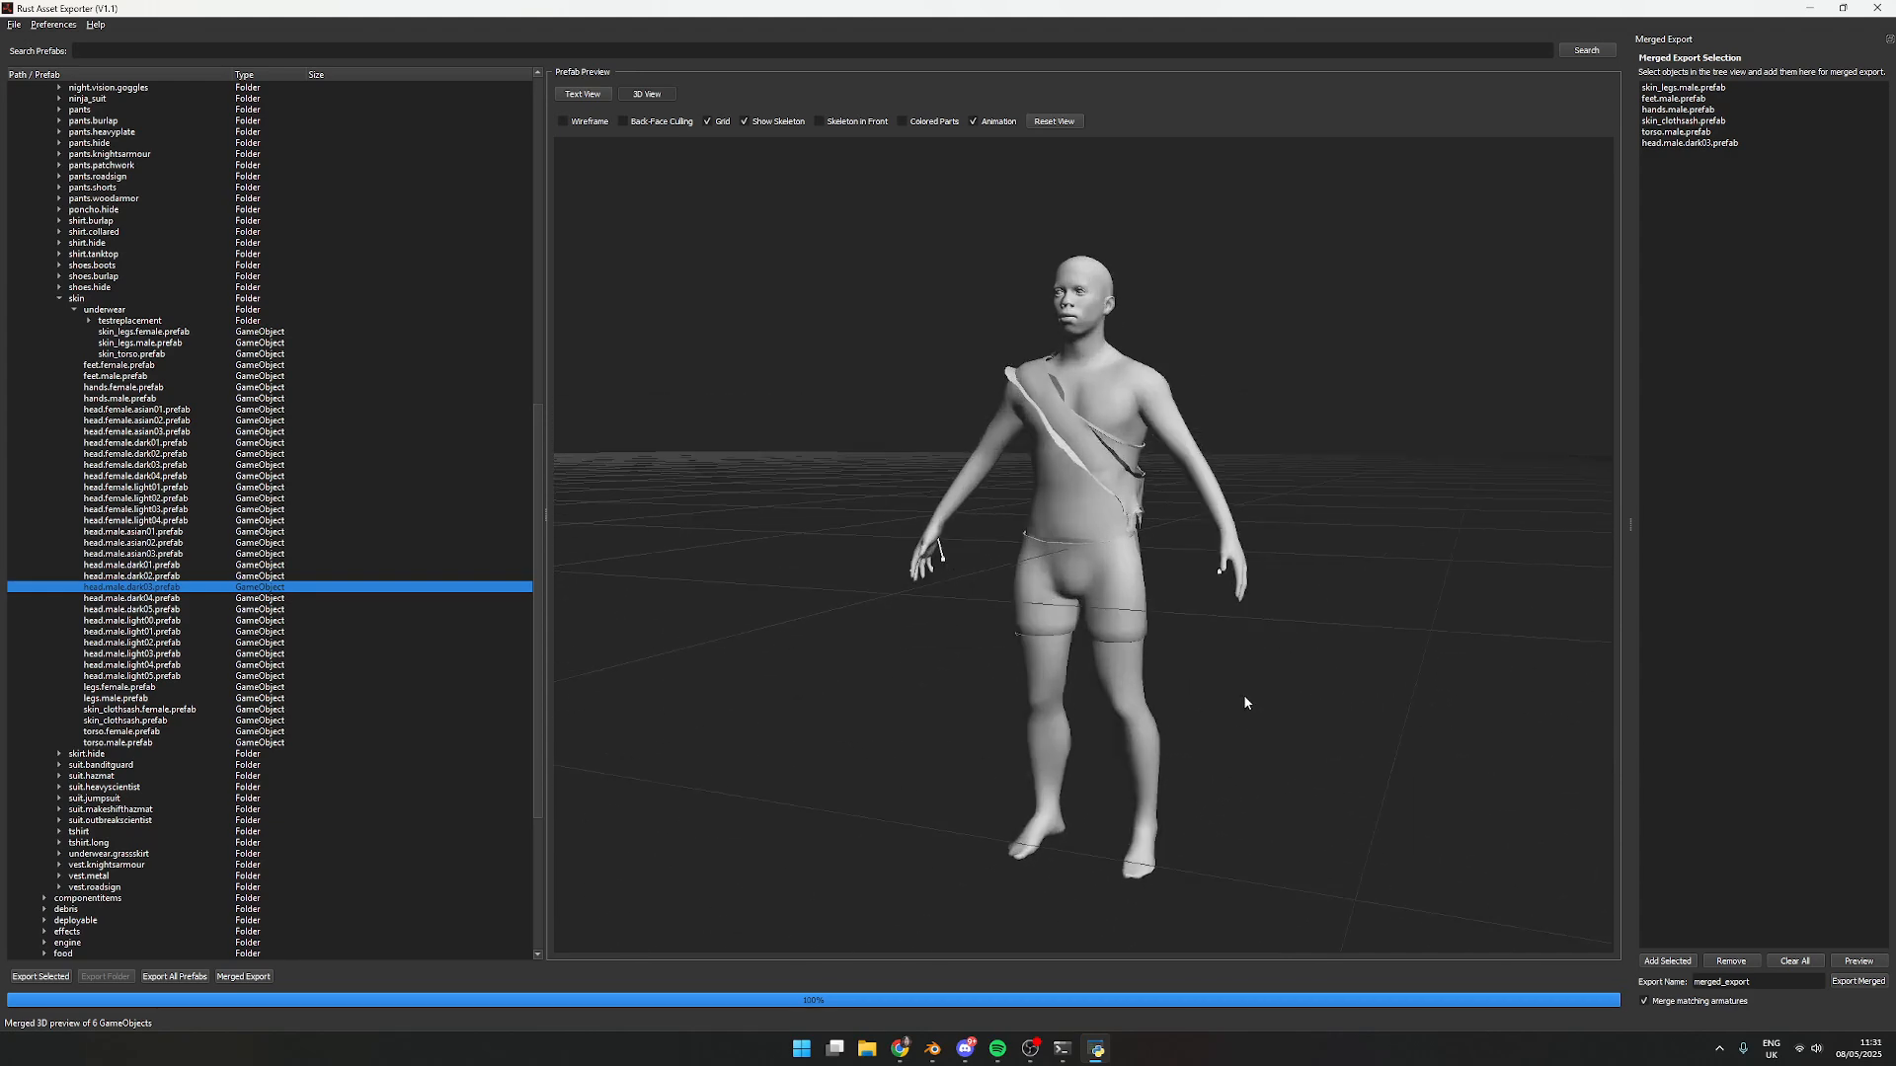
click(904, 121)
mouse_move(1205, 392)
mouse_down()
mouse_move(1228, 409)
mouse_move(1180, 410)
mouse_move(1203, 407)
mouse_up()
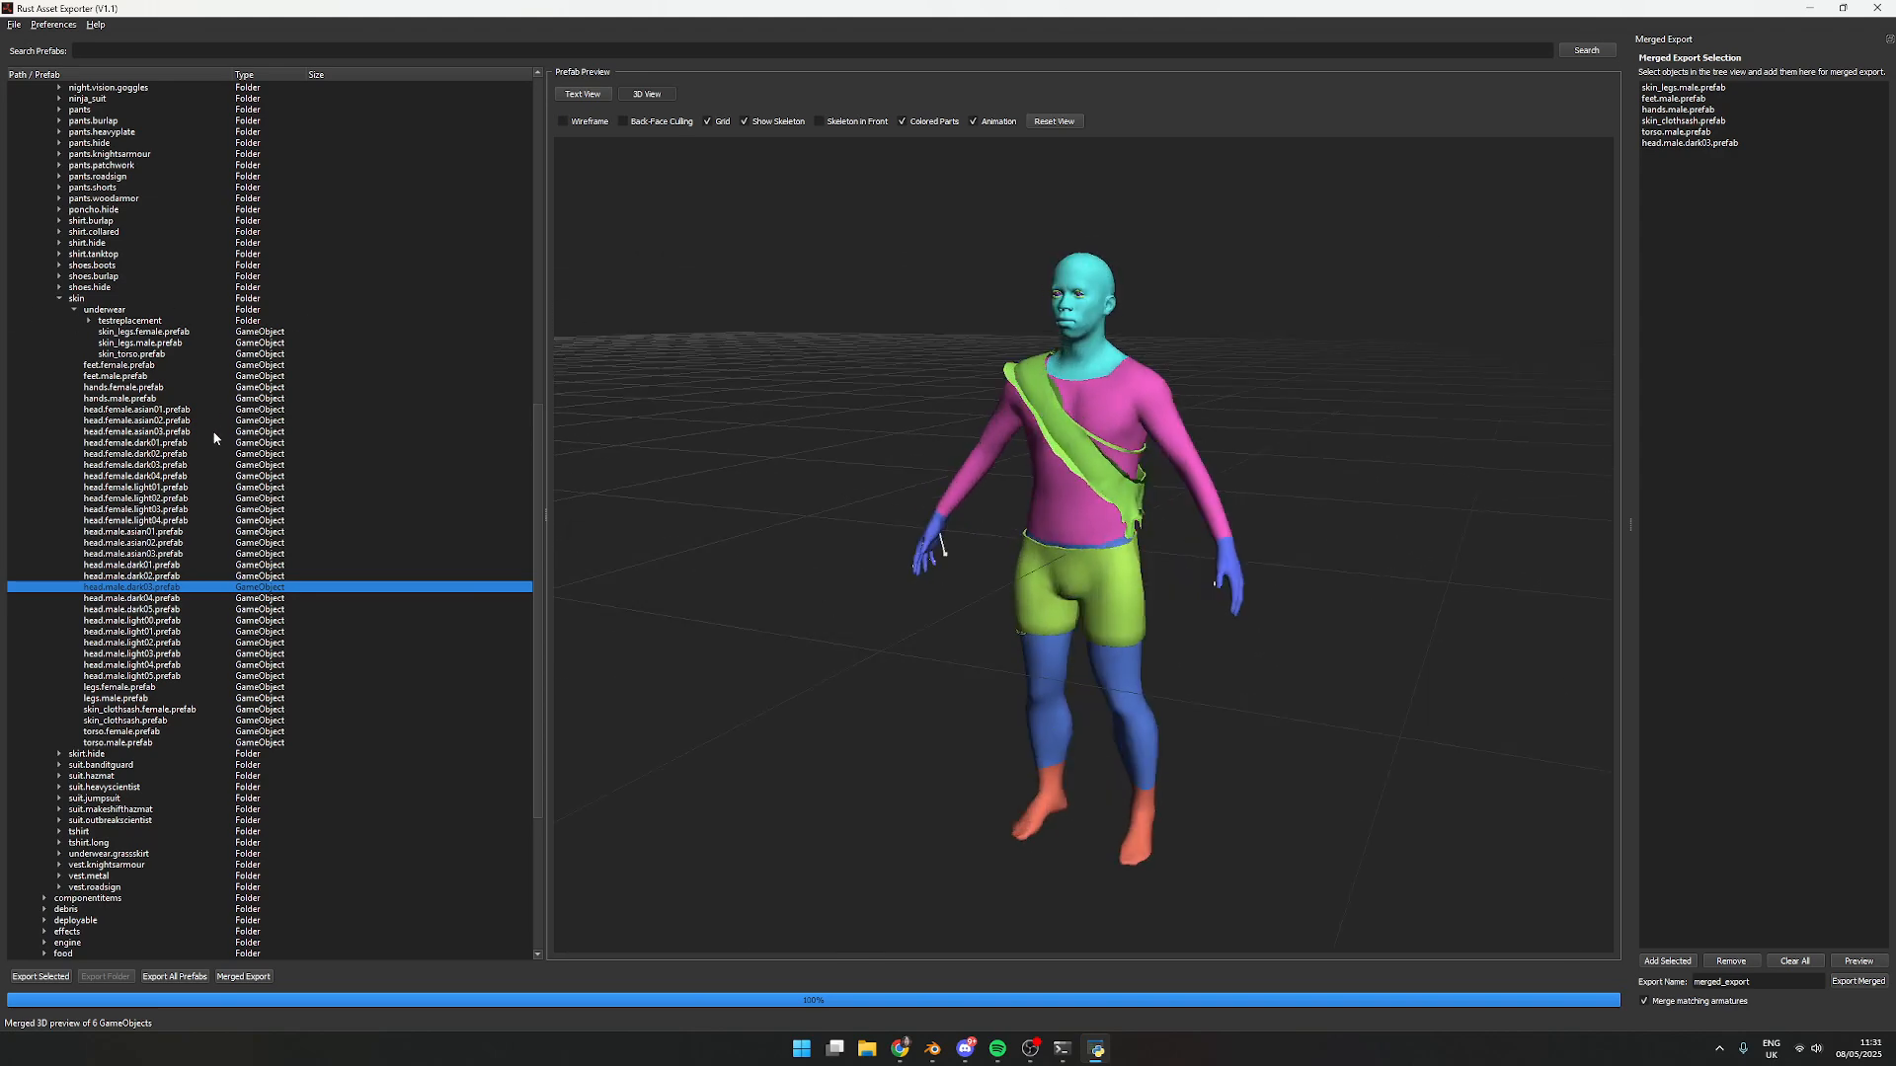
Collapse the skin folder and expand the hair folder under clothes
click(60, 298)
scroll(111, 326, up, 10)
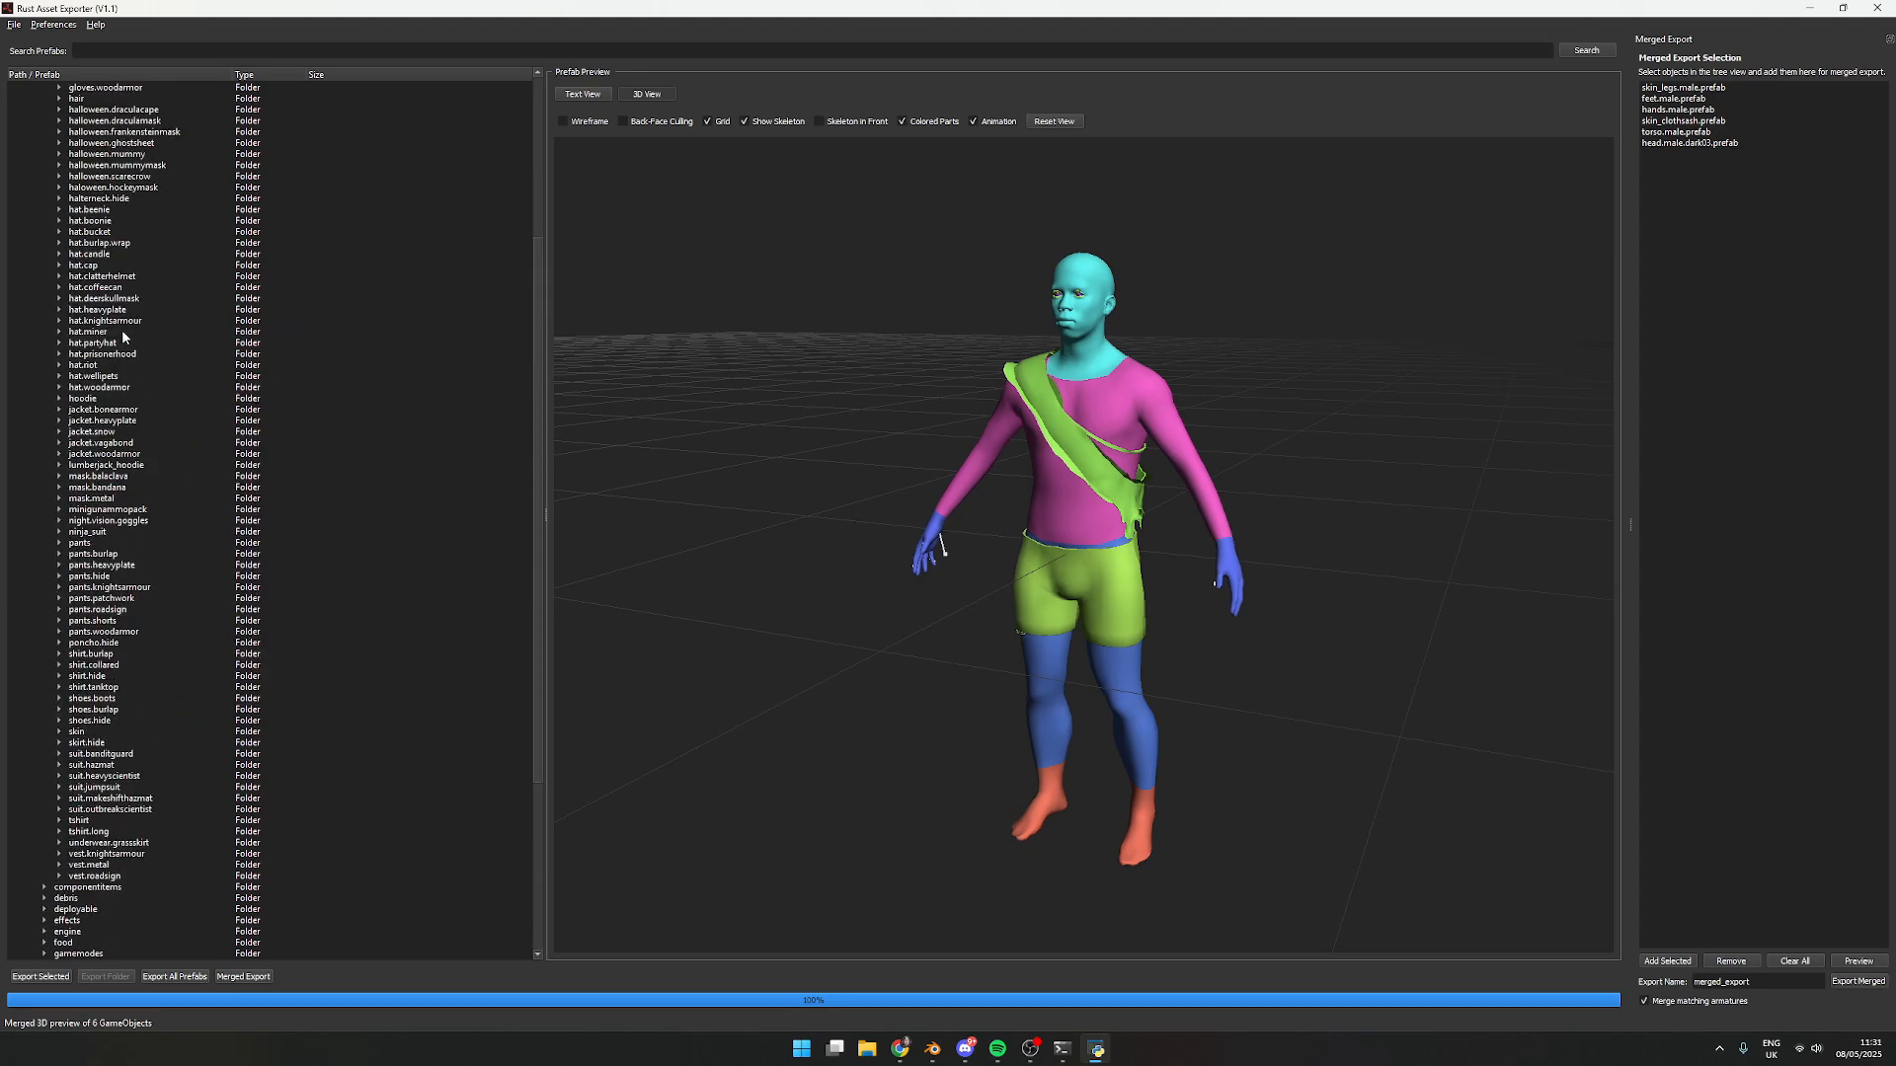
click(59, 265)
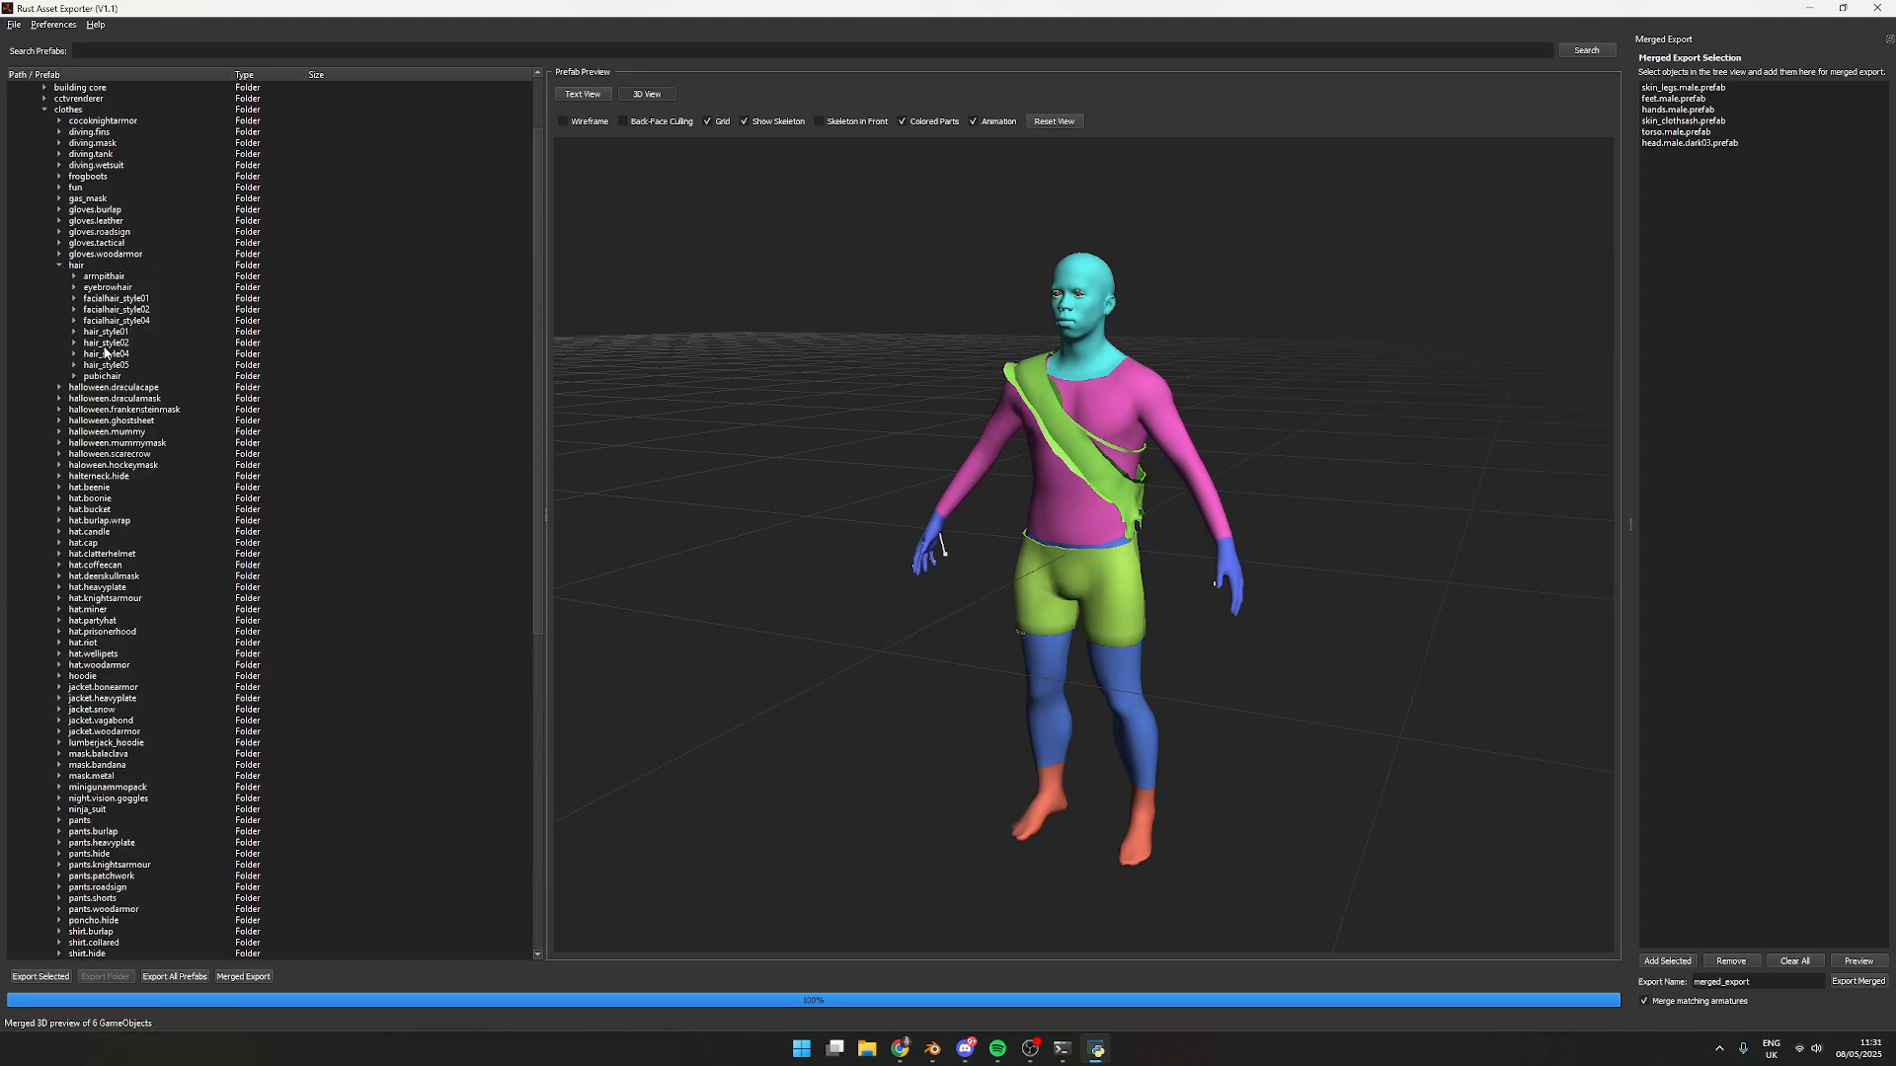
Add male_eyebrows_01, male_facial_hairstyle_02 and male_hairstyle_05 from the hair folder to the merge list
click(74, 287)
right_click(153, 312)
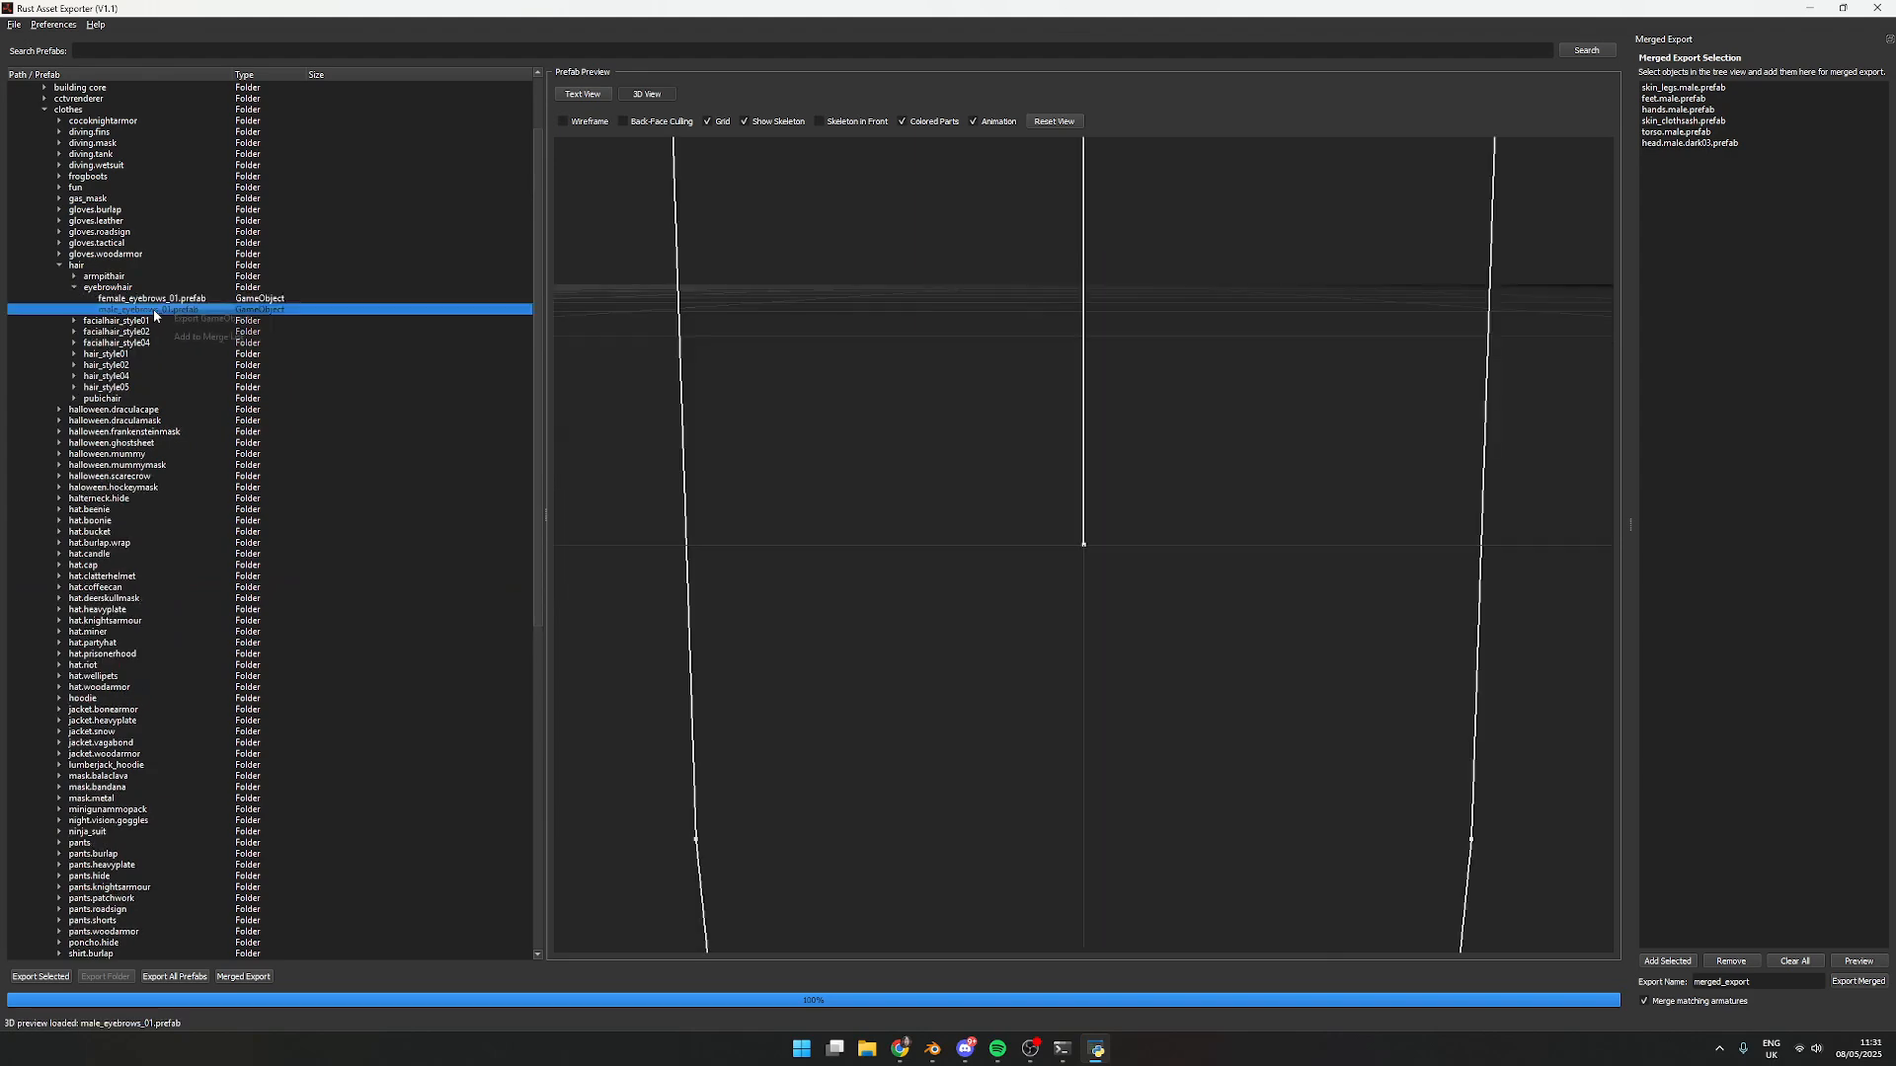
click(227, 336)
click(74, 332)
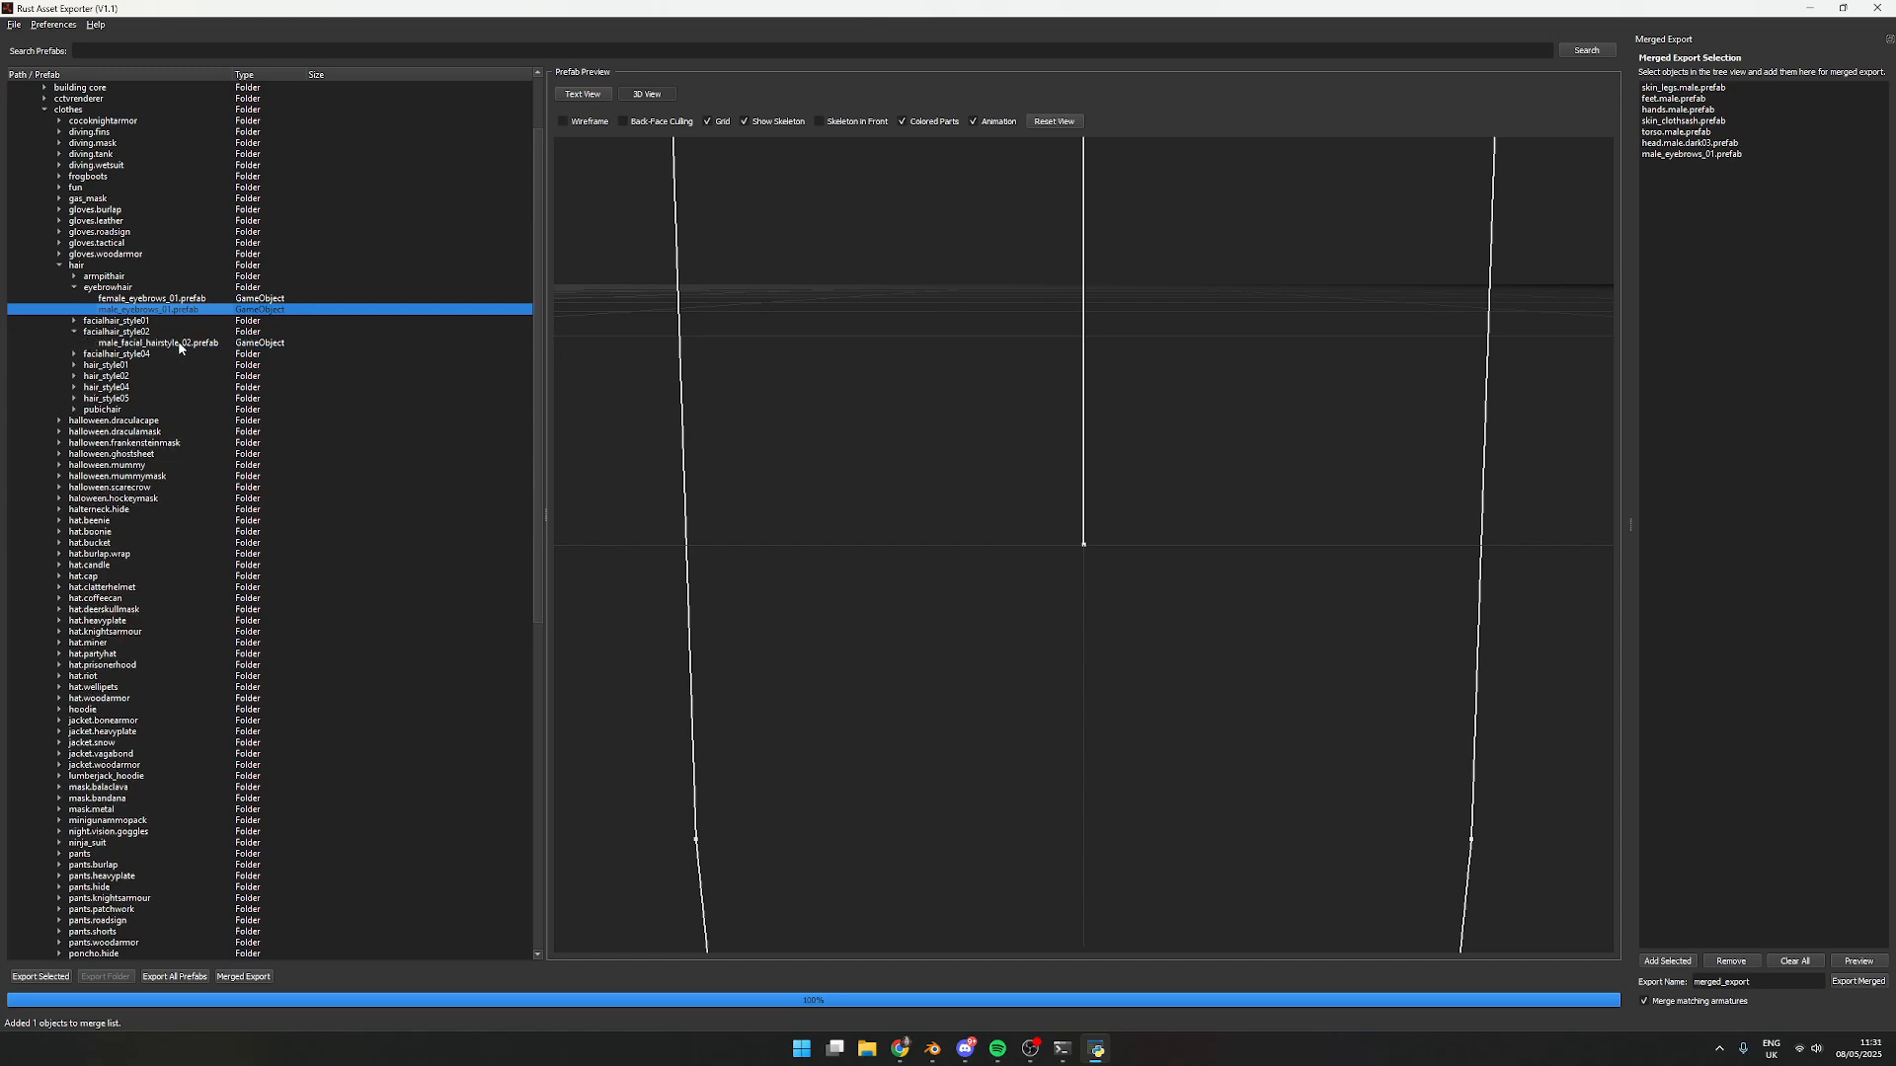
right_click(175, 343)
click(228, 374)
click(74, 399)
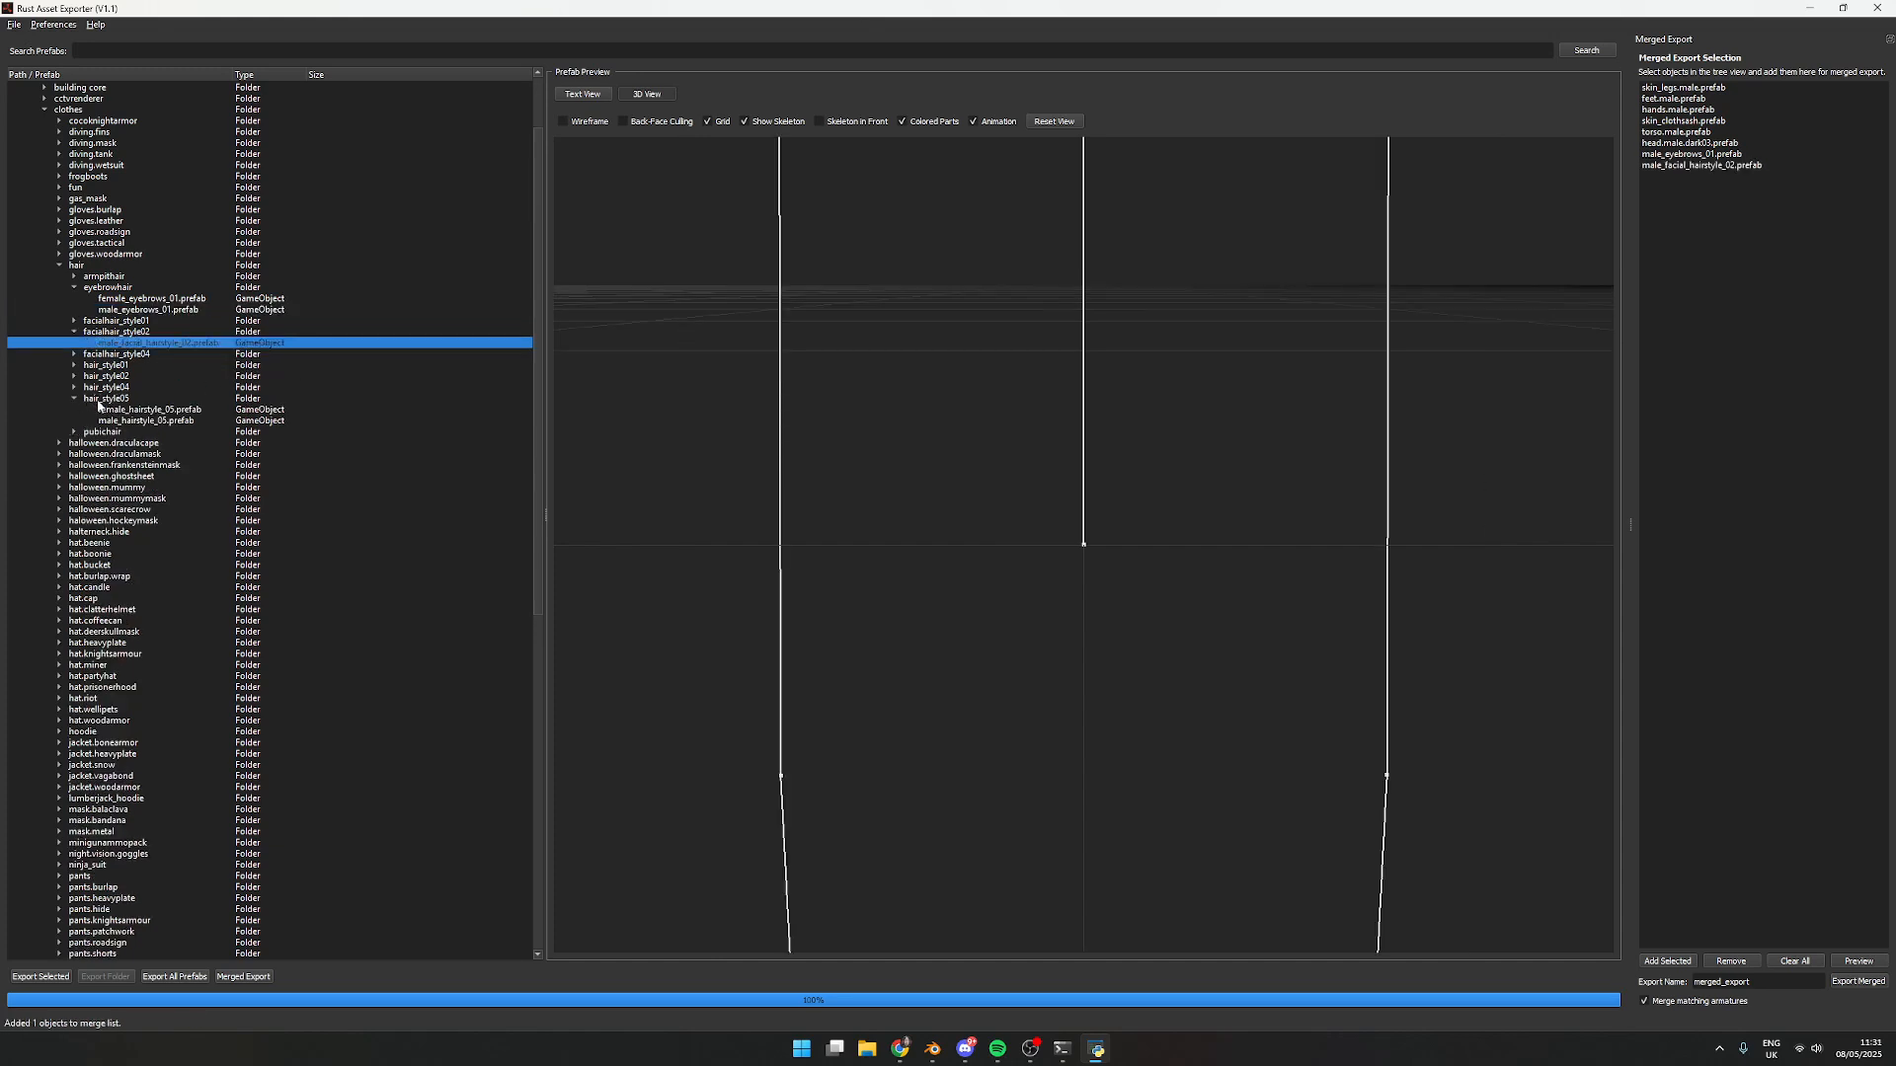
right_click(153, 420)
click(218, 443)
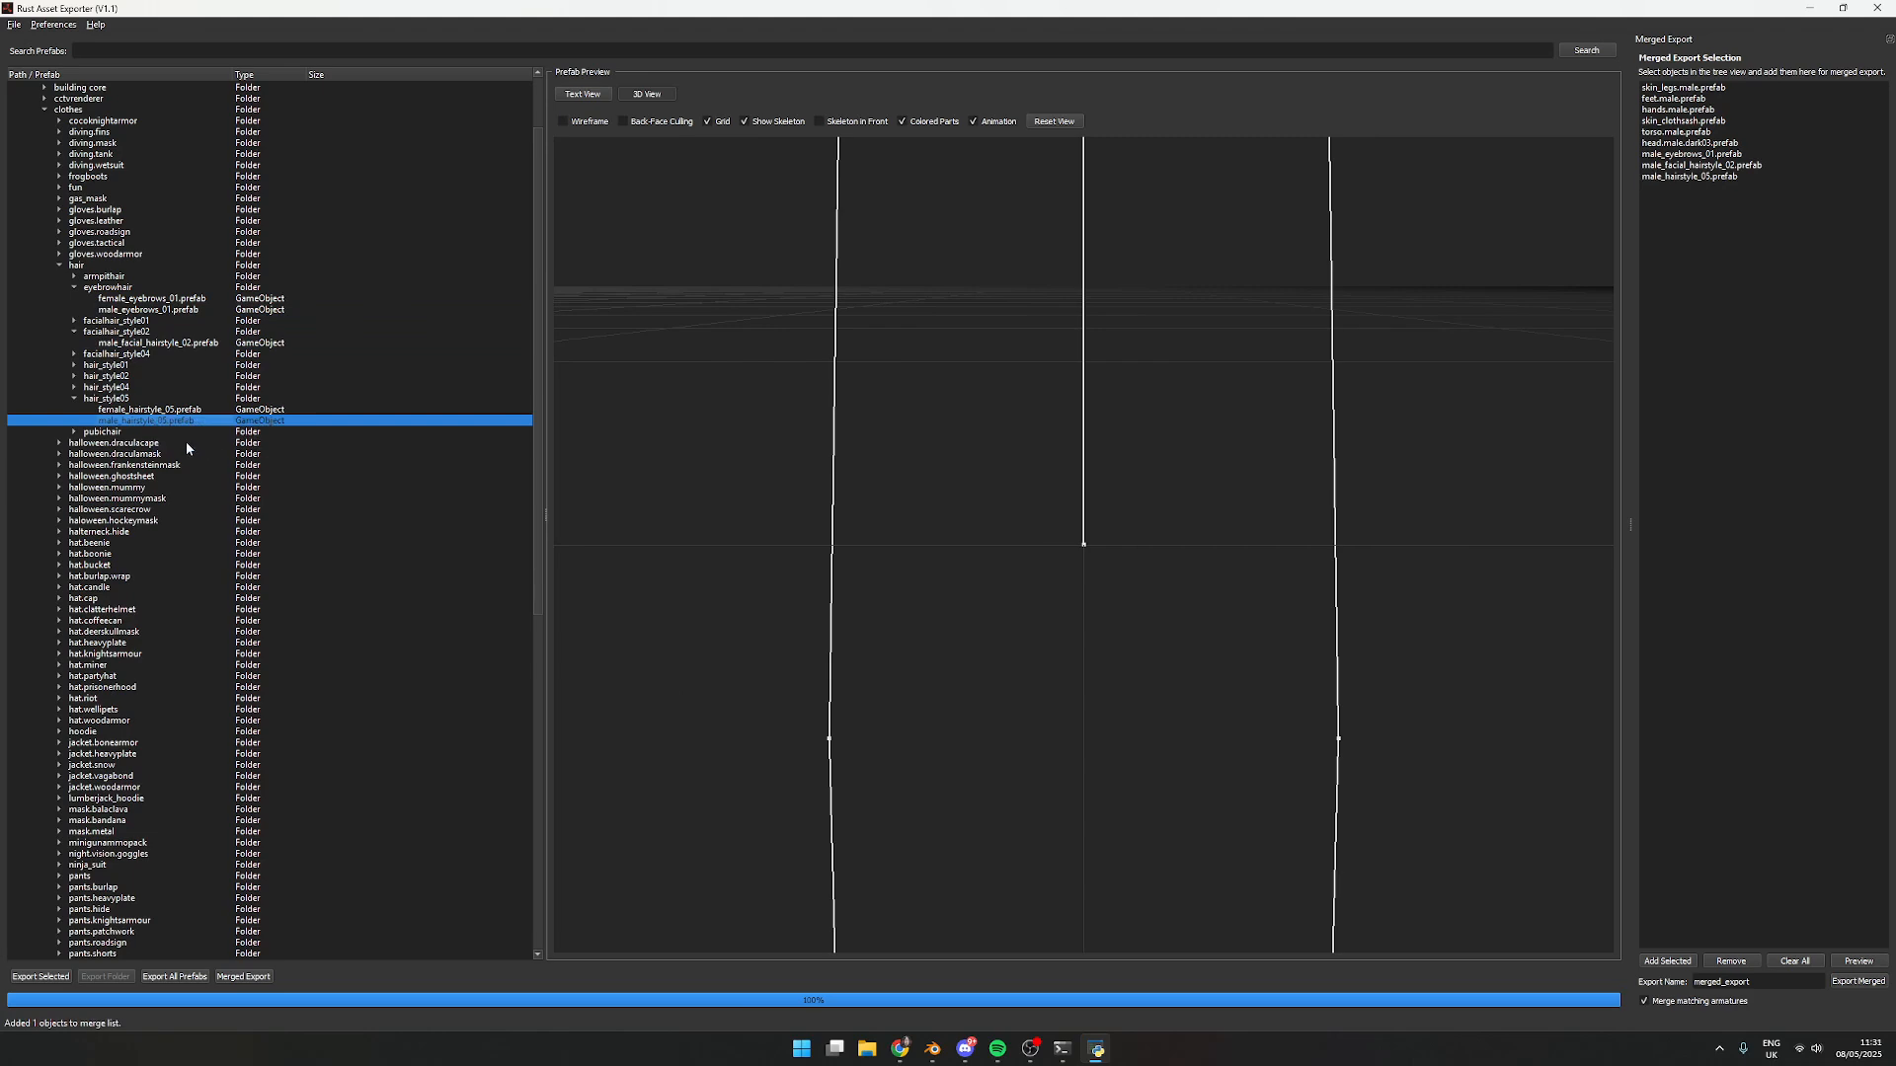
Preview the merged character in 3D and examine the eyebrows, beard and hair on the head
click(1858, 982)
drag(1161, 592, 1143, 584)
middle_drag(1271, 371, 1245, 410)
scroll(1096, 511, up, 5)
scroll(1097, 509, up, 4)
mouse_move(1098, 573)
mouse_down()
mouse_move(1299, 566)
mouse_move(1080, 559)
mouse_move(1116, 559)
mouse_up()
scroll(1173, 559, down, 5)
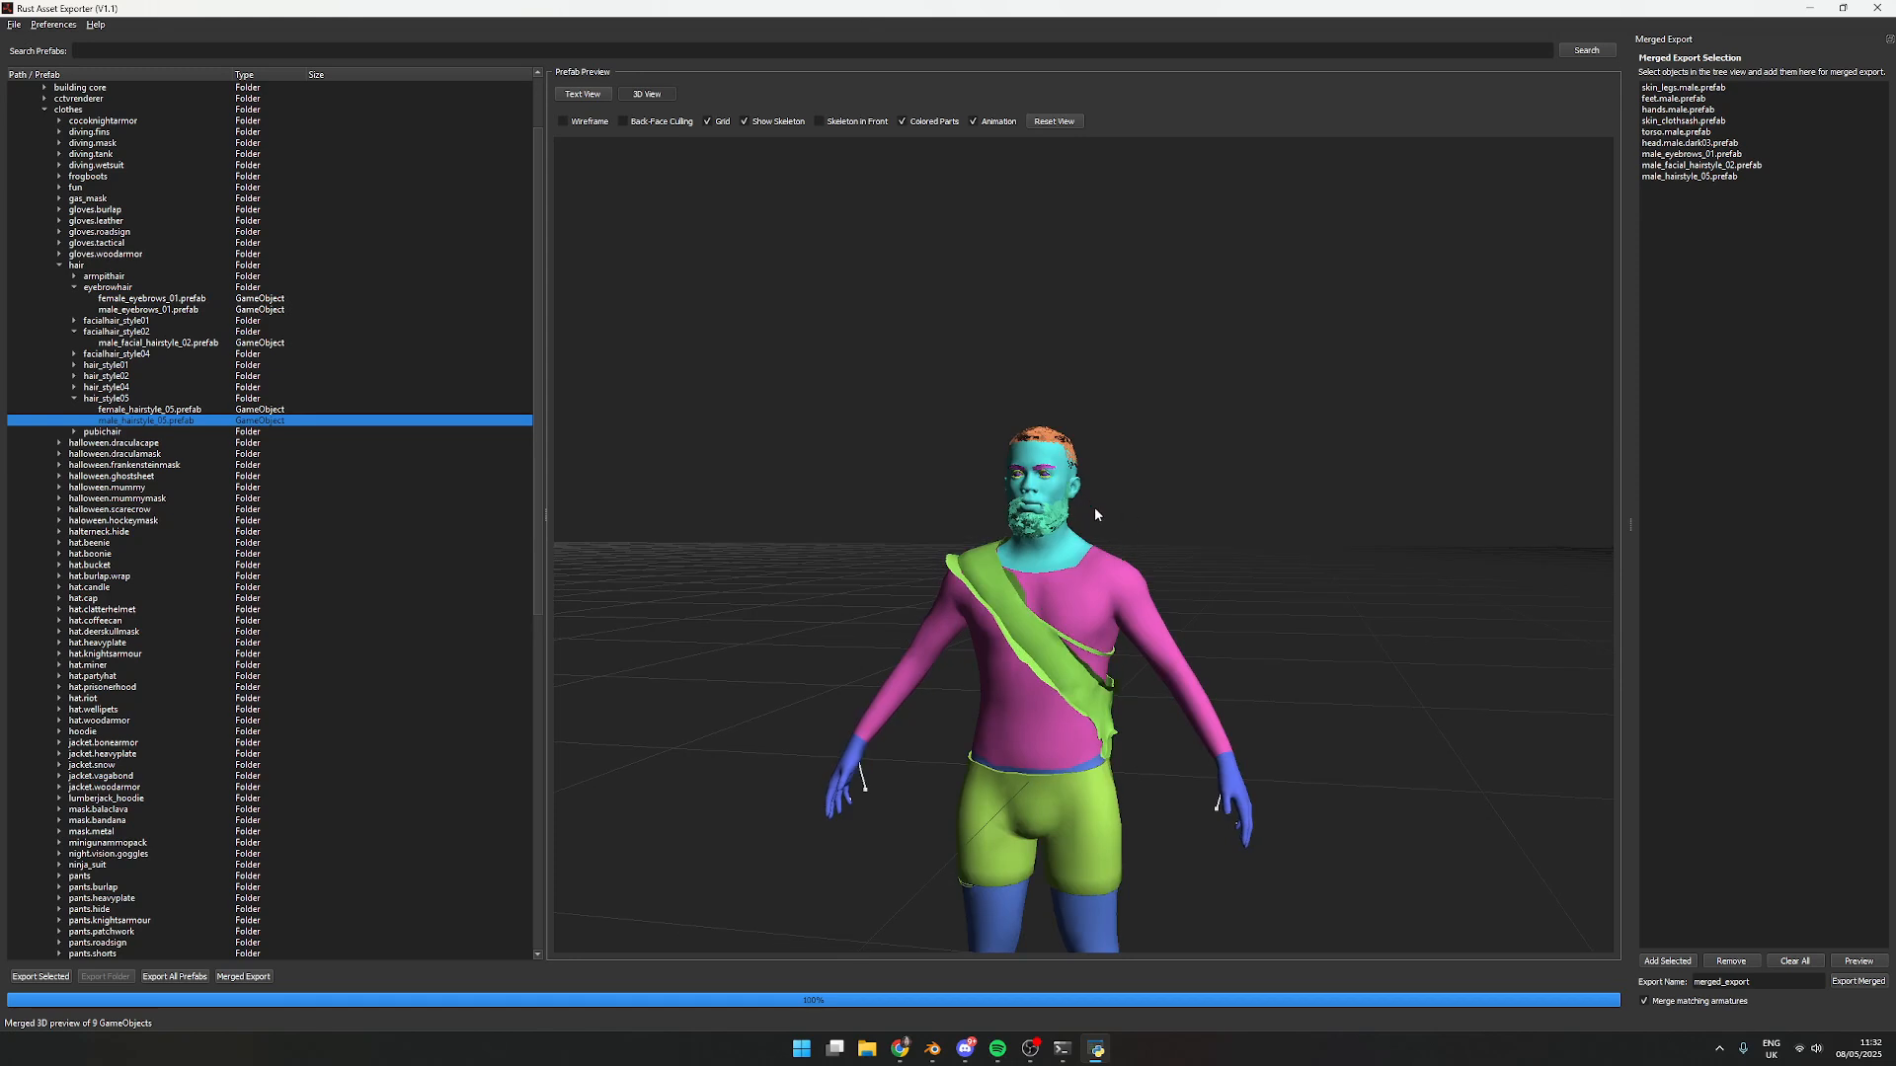
Remove male_hairstyle_05, male_facial_hairstyle_02 and skin_clothsash.male from the merge list and preview the merged character again
click(1705, 177)
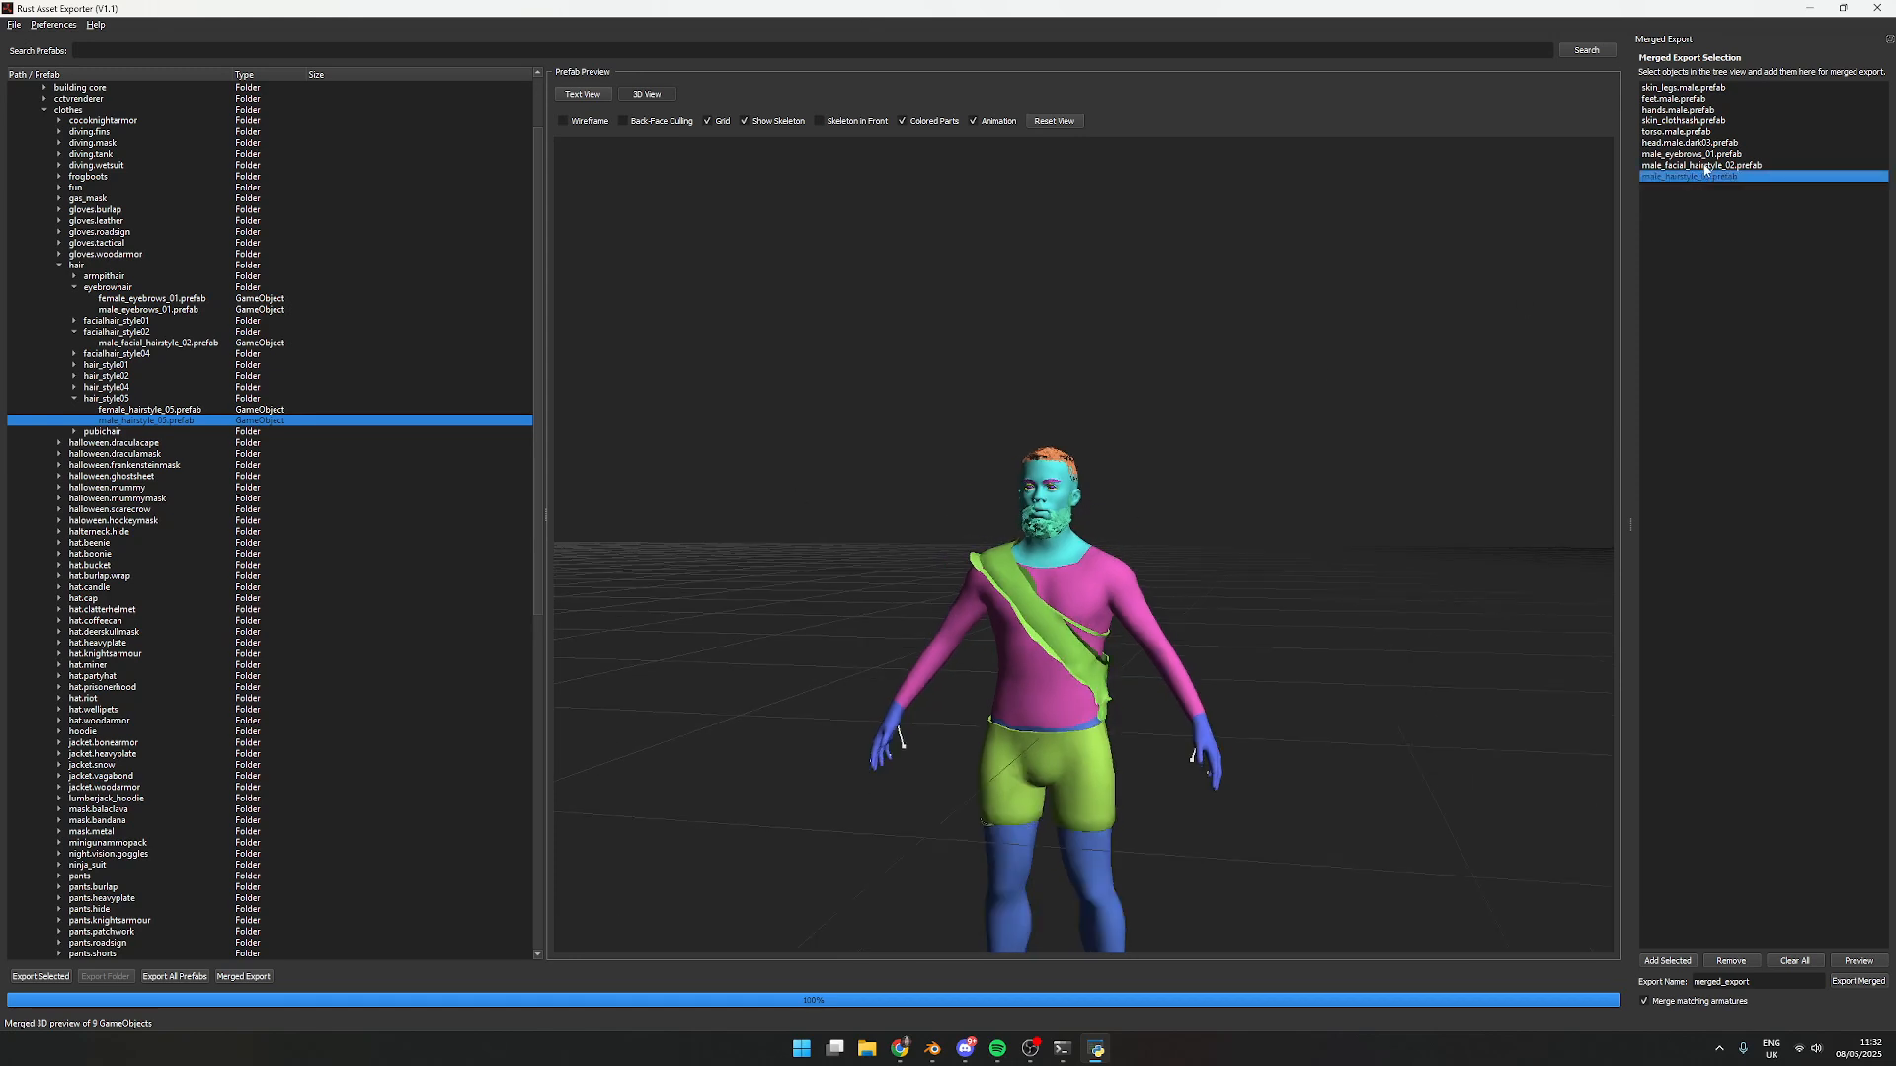
shift+click(1706, 166)
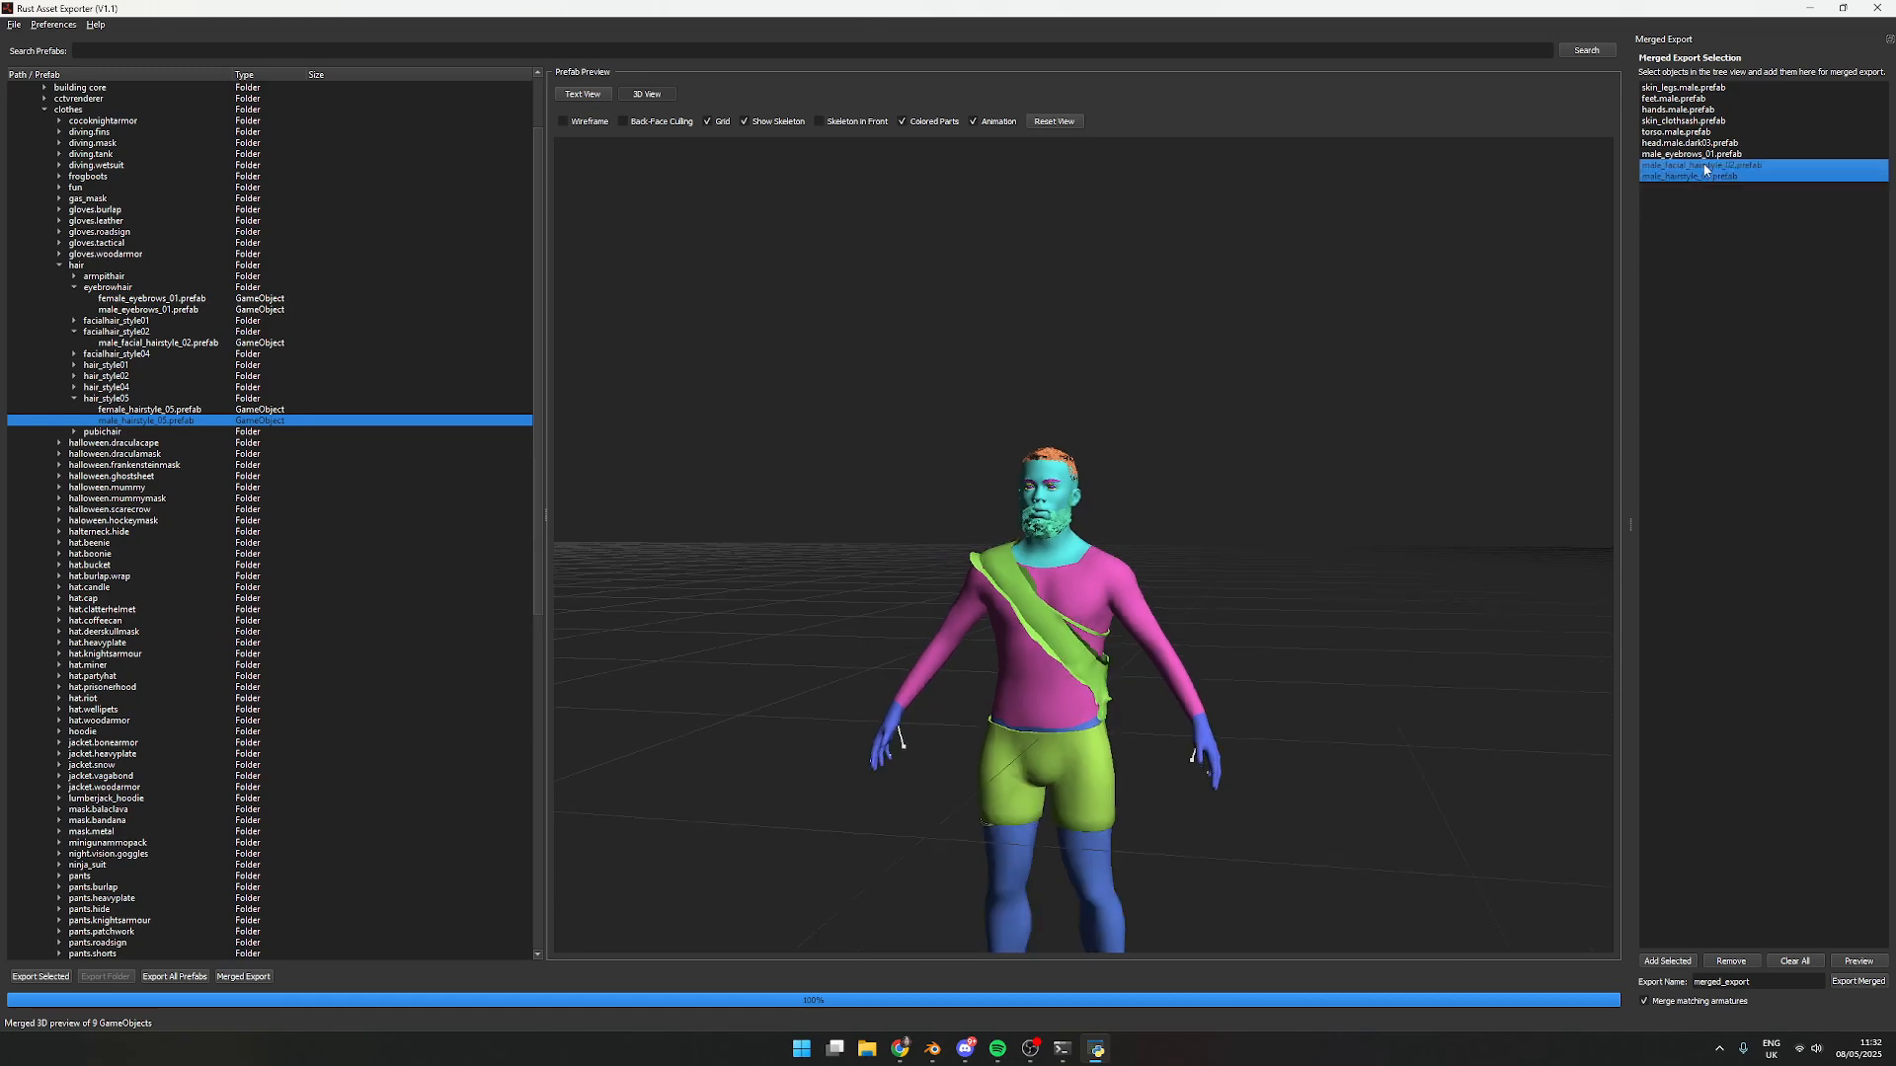
click(1756, 963)
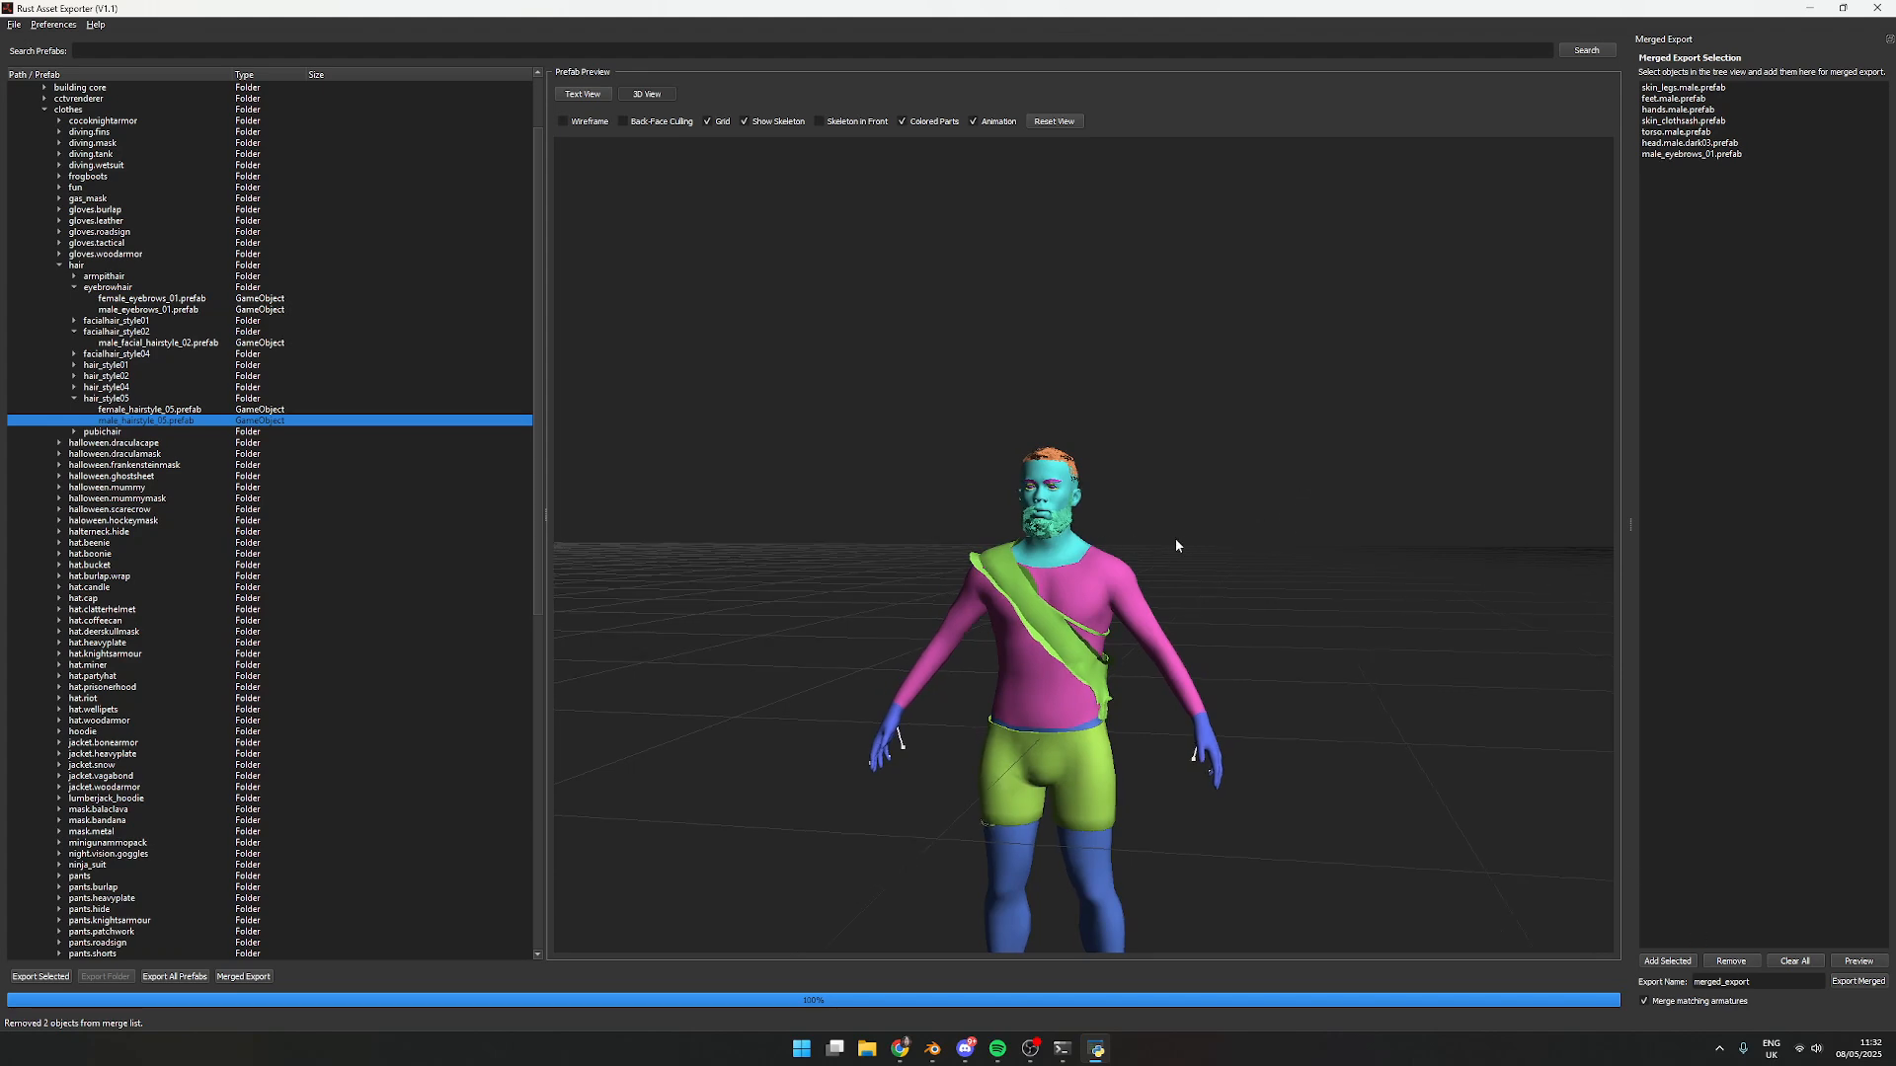
click(1685, 122)
click(1734, 963)
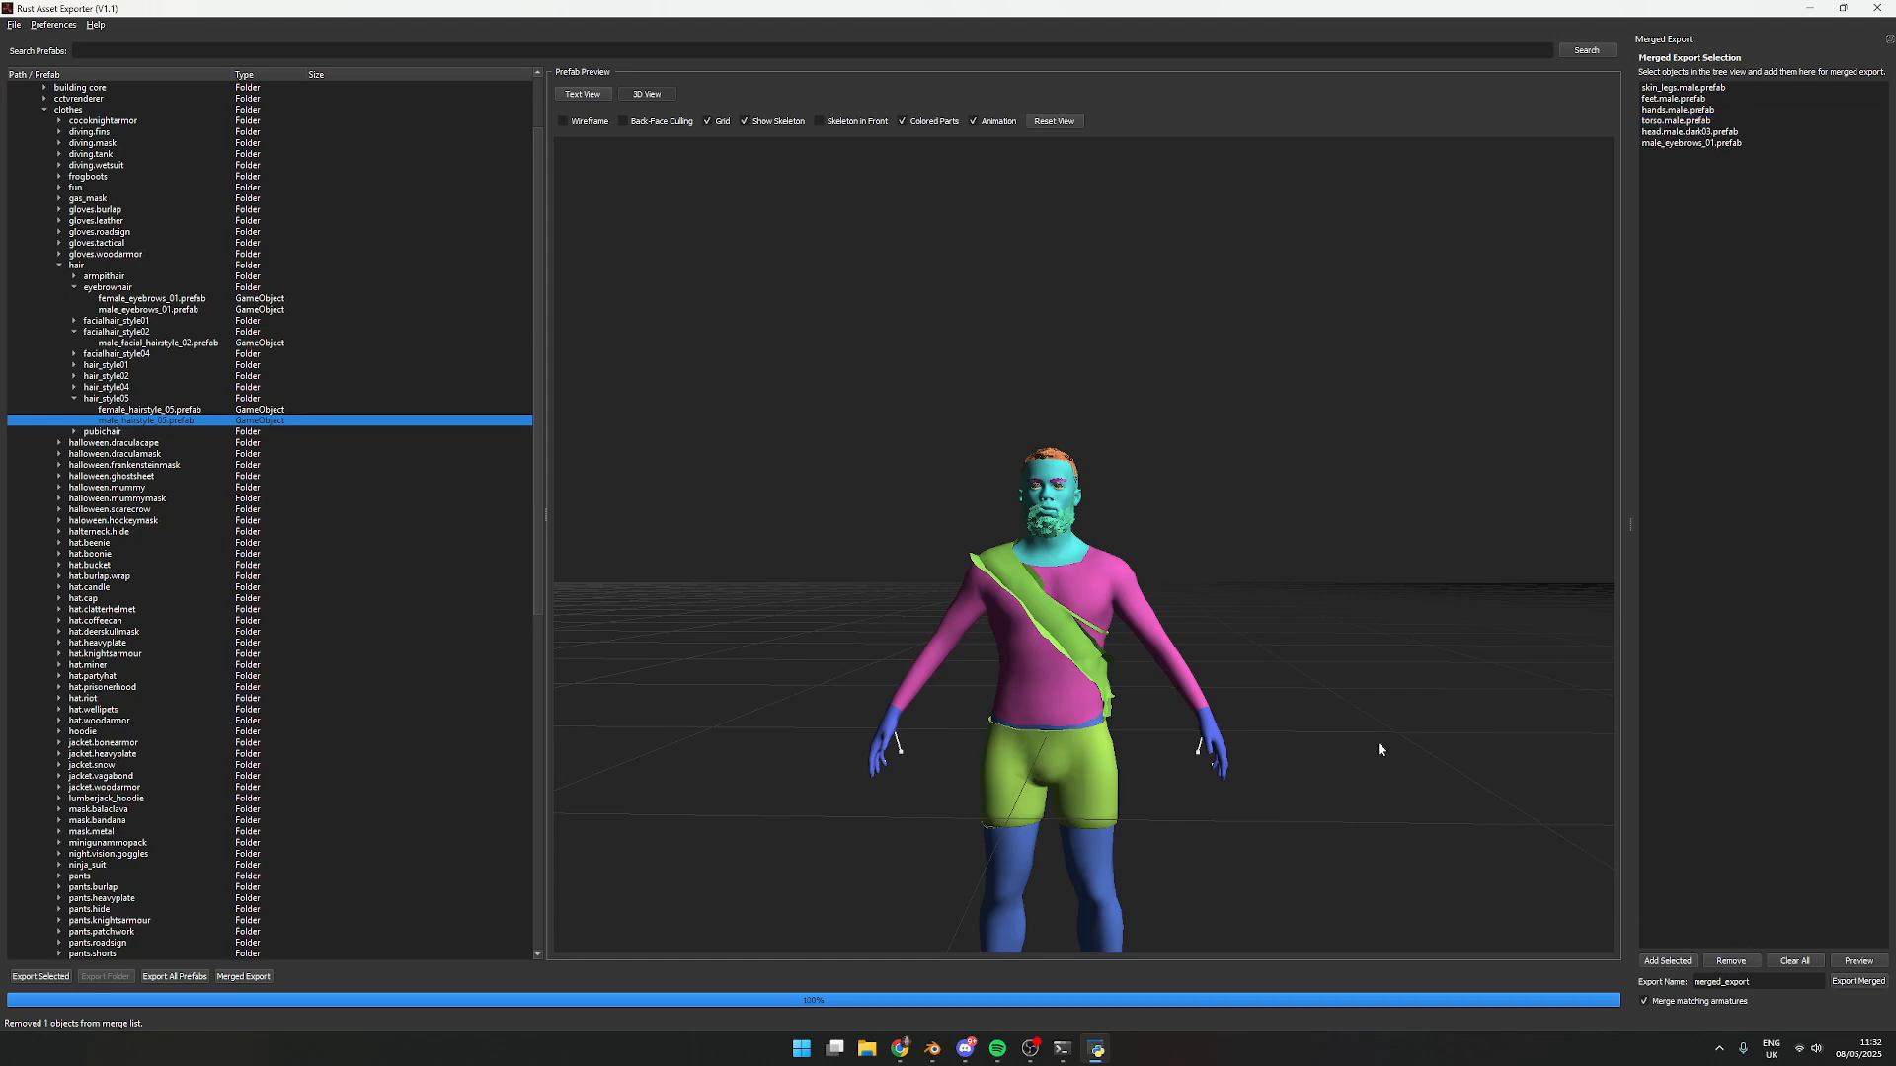
click(1861, 983)
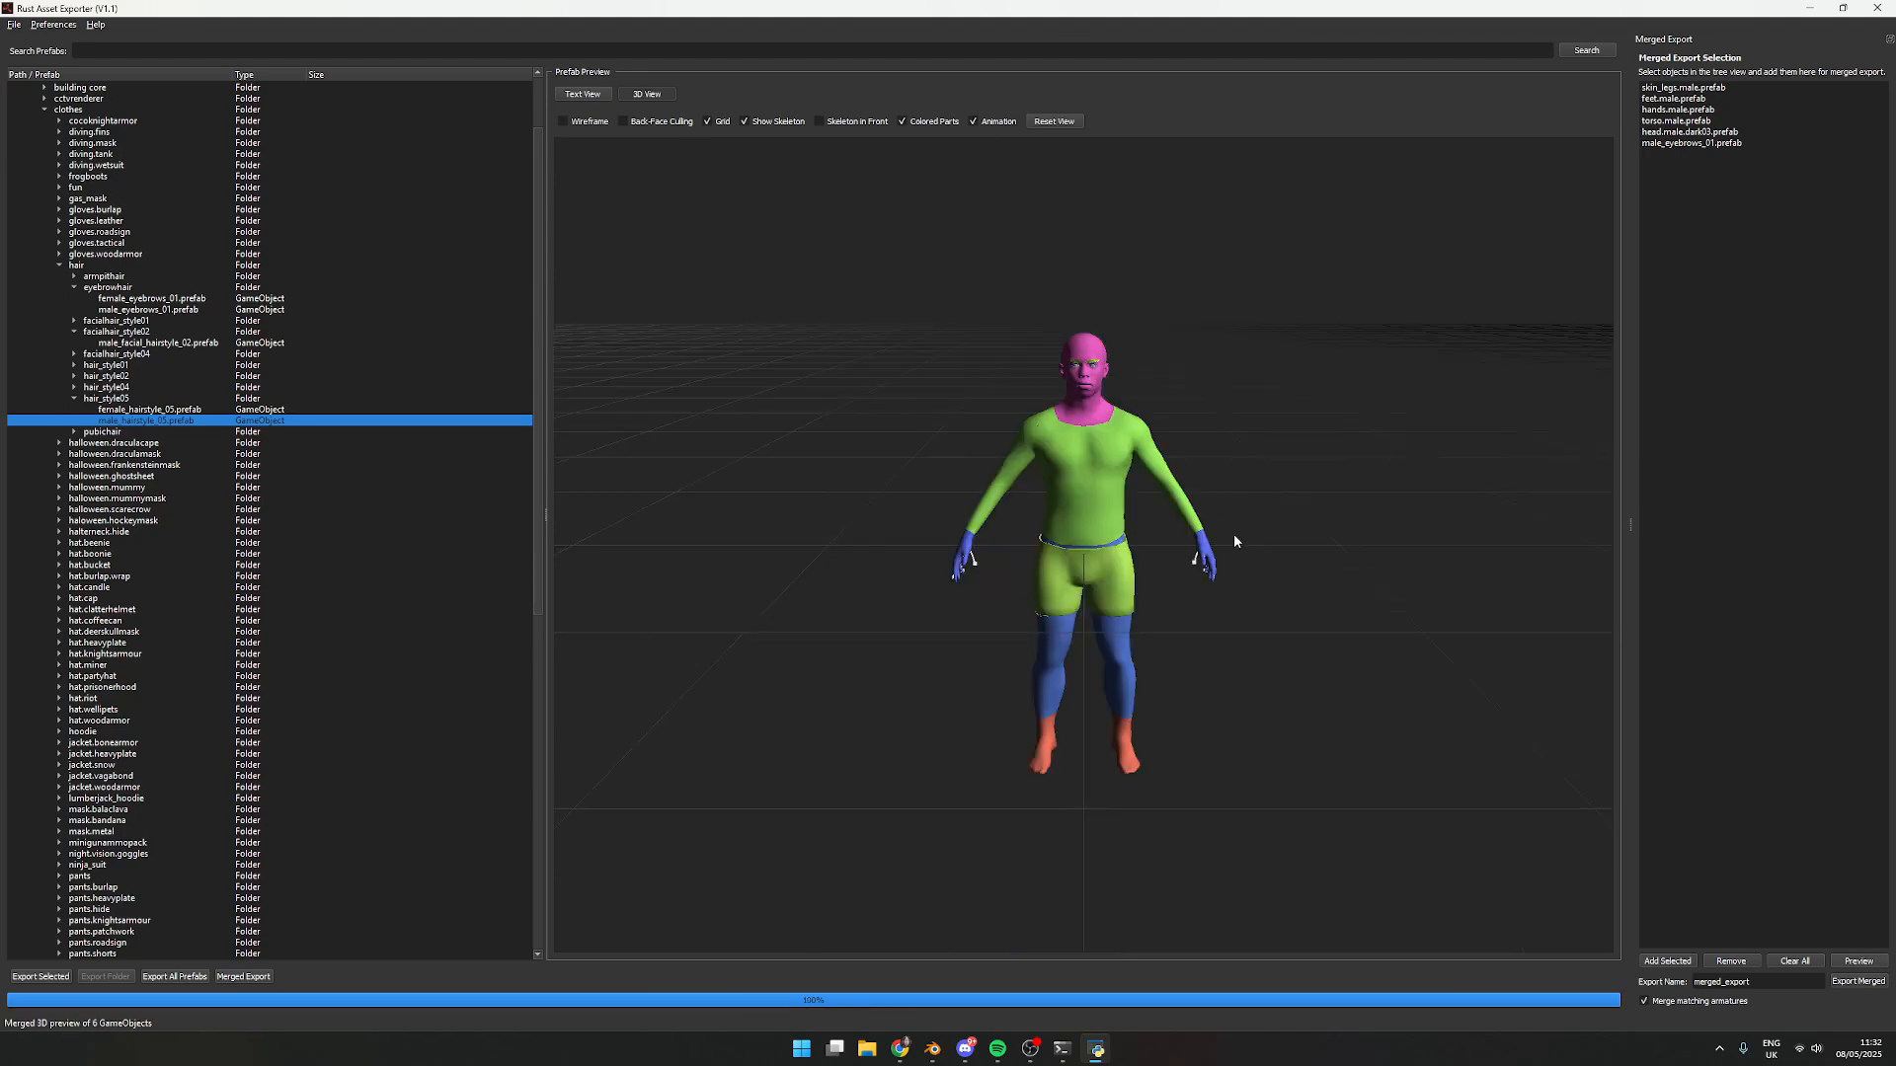
drag(1235, 534, 1169, 575)
scroll(1104, 564, up, 1)
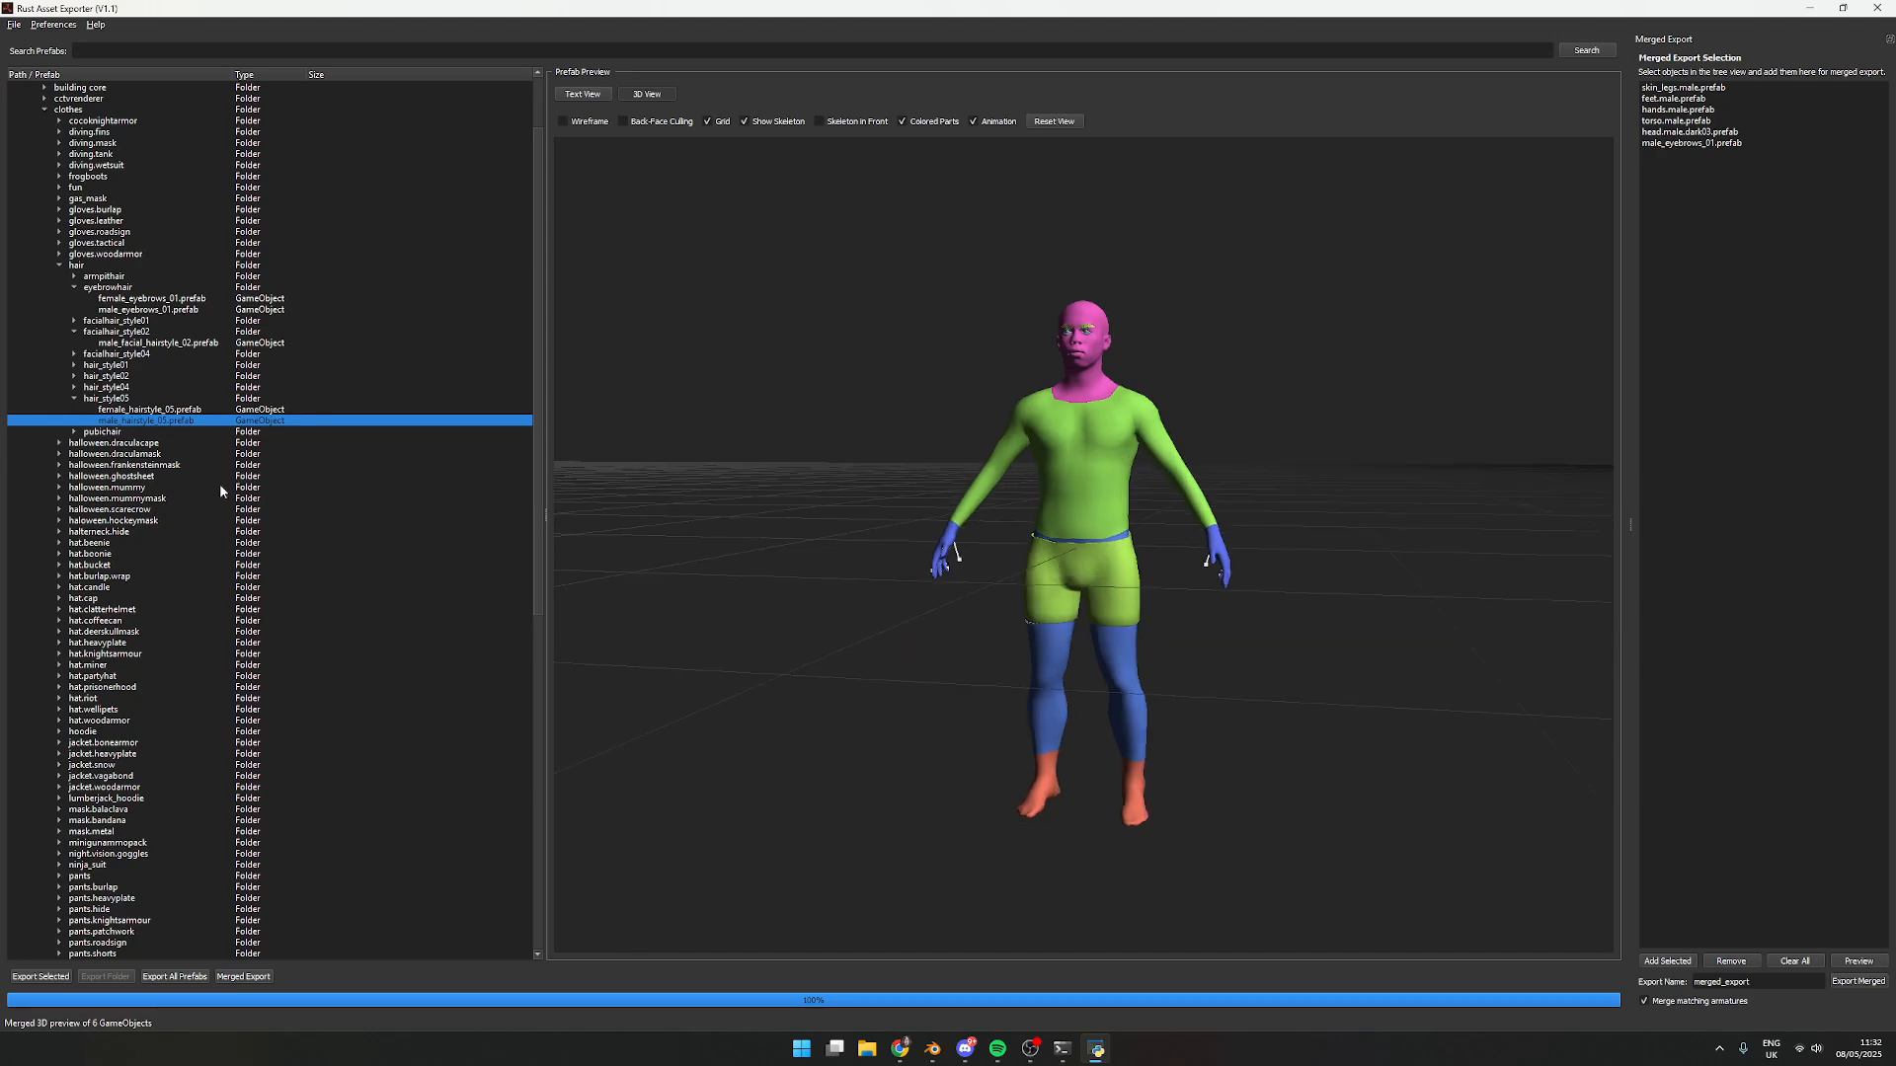
Collapse the hair folder and add cocoknight_gloves.prefab and cocoknight_head.prefab from the cocoknightarmor folder to the merge list
scroll(224, 487, up, 3)
click(60, 354)
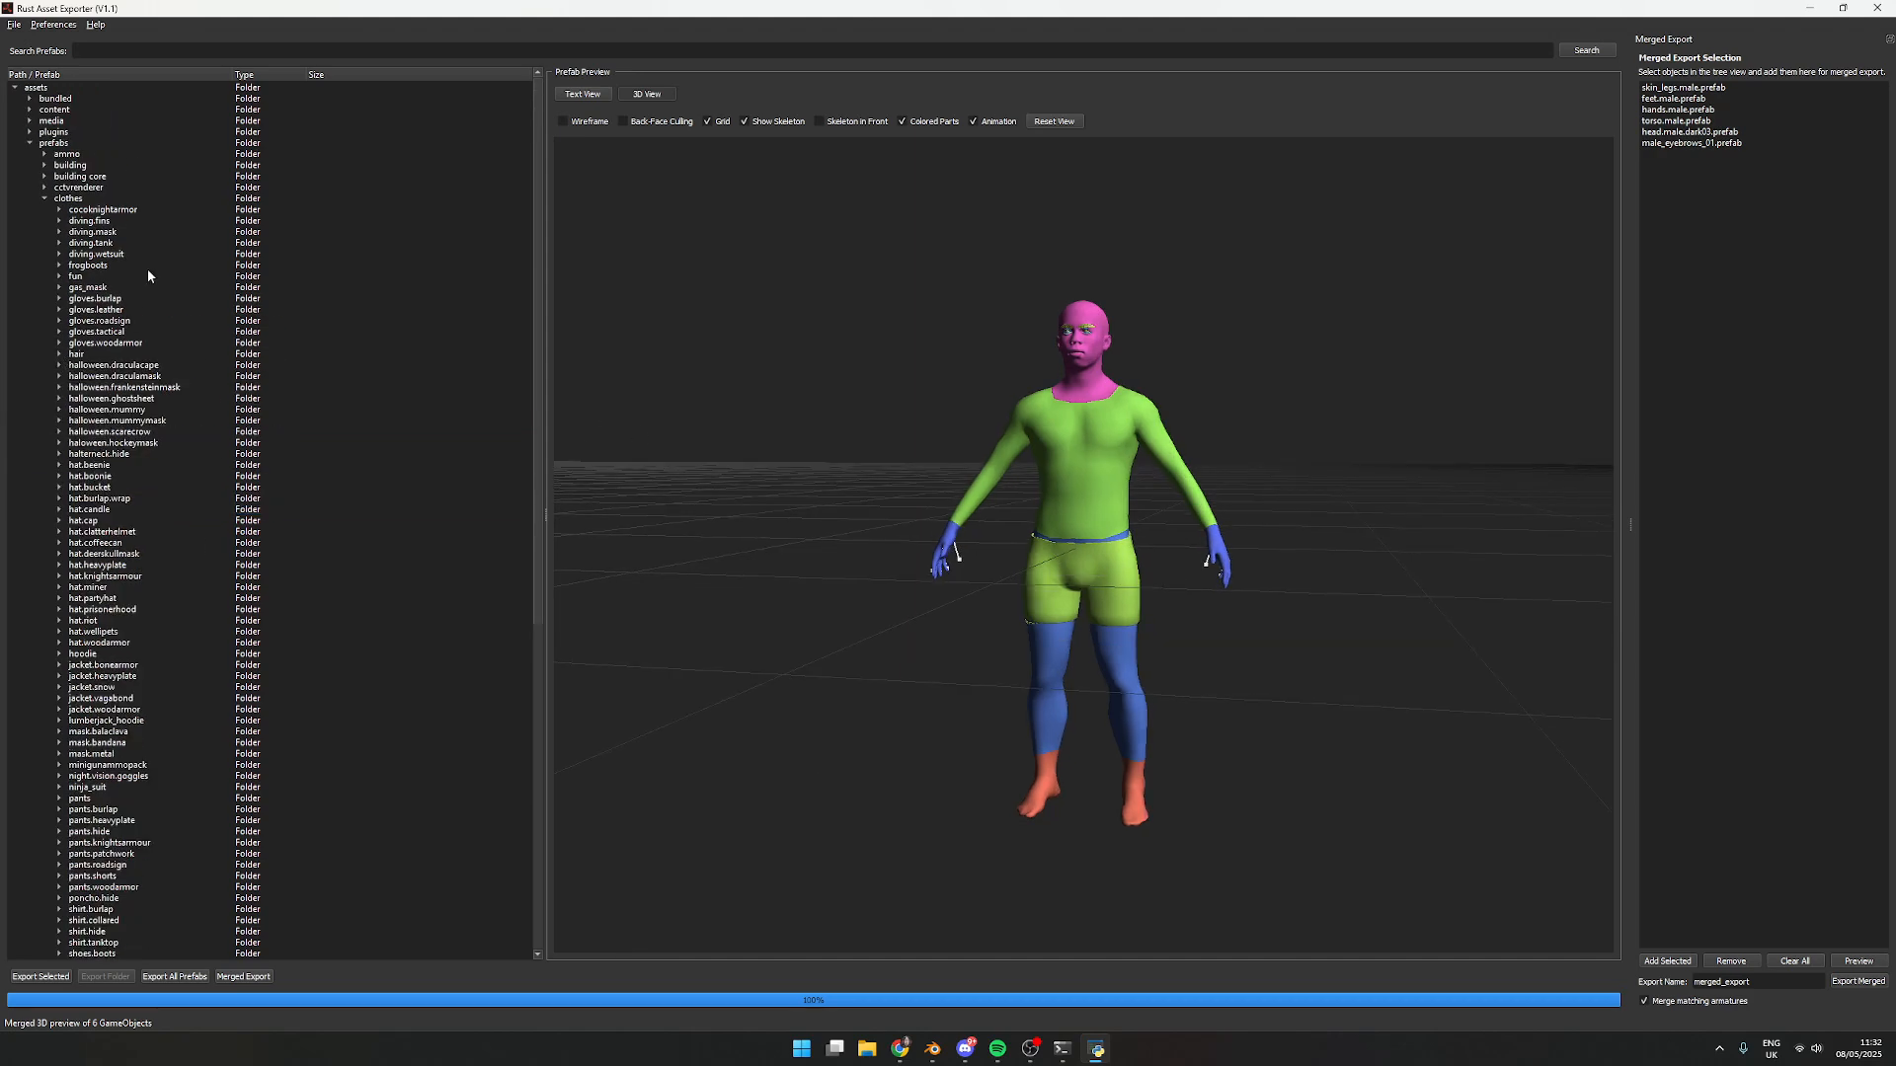
click(60, 209)
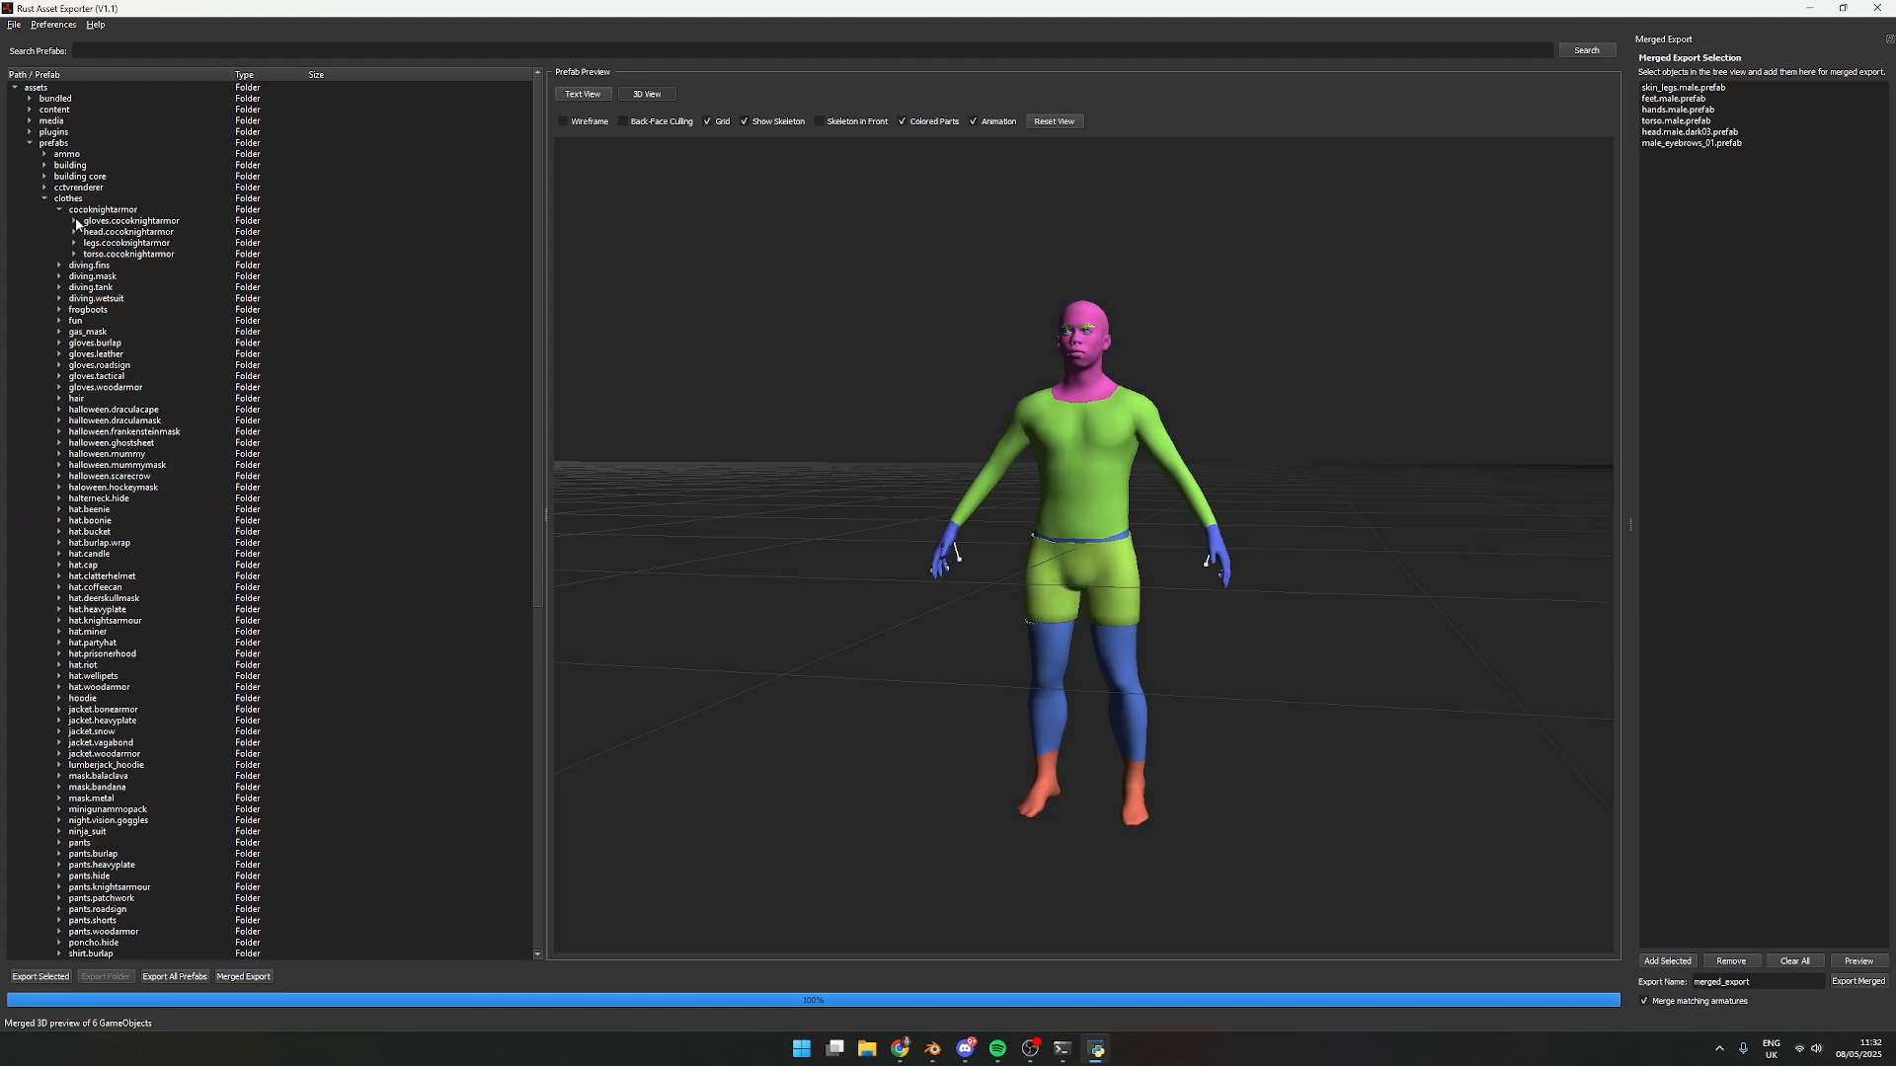
click(74, 221)
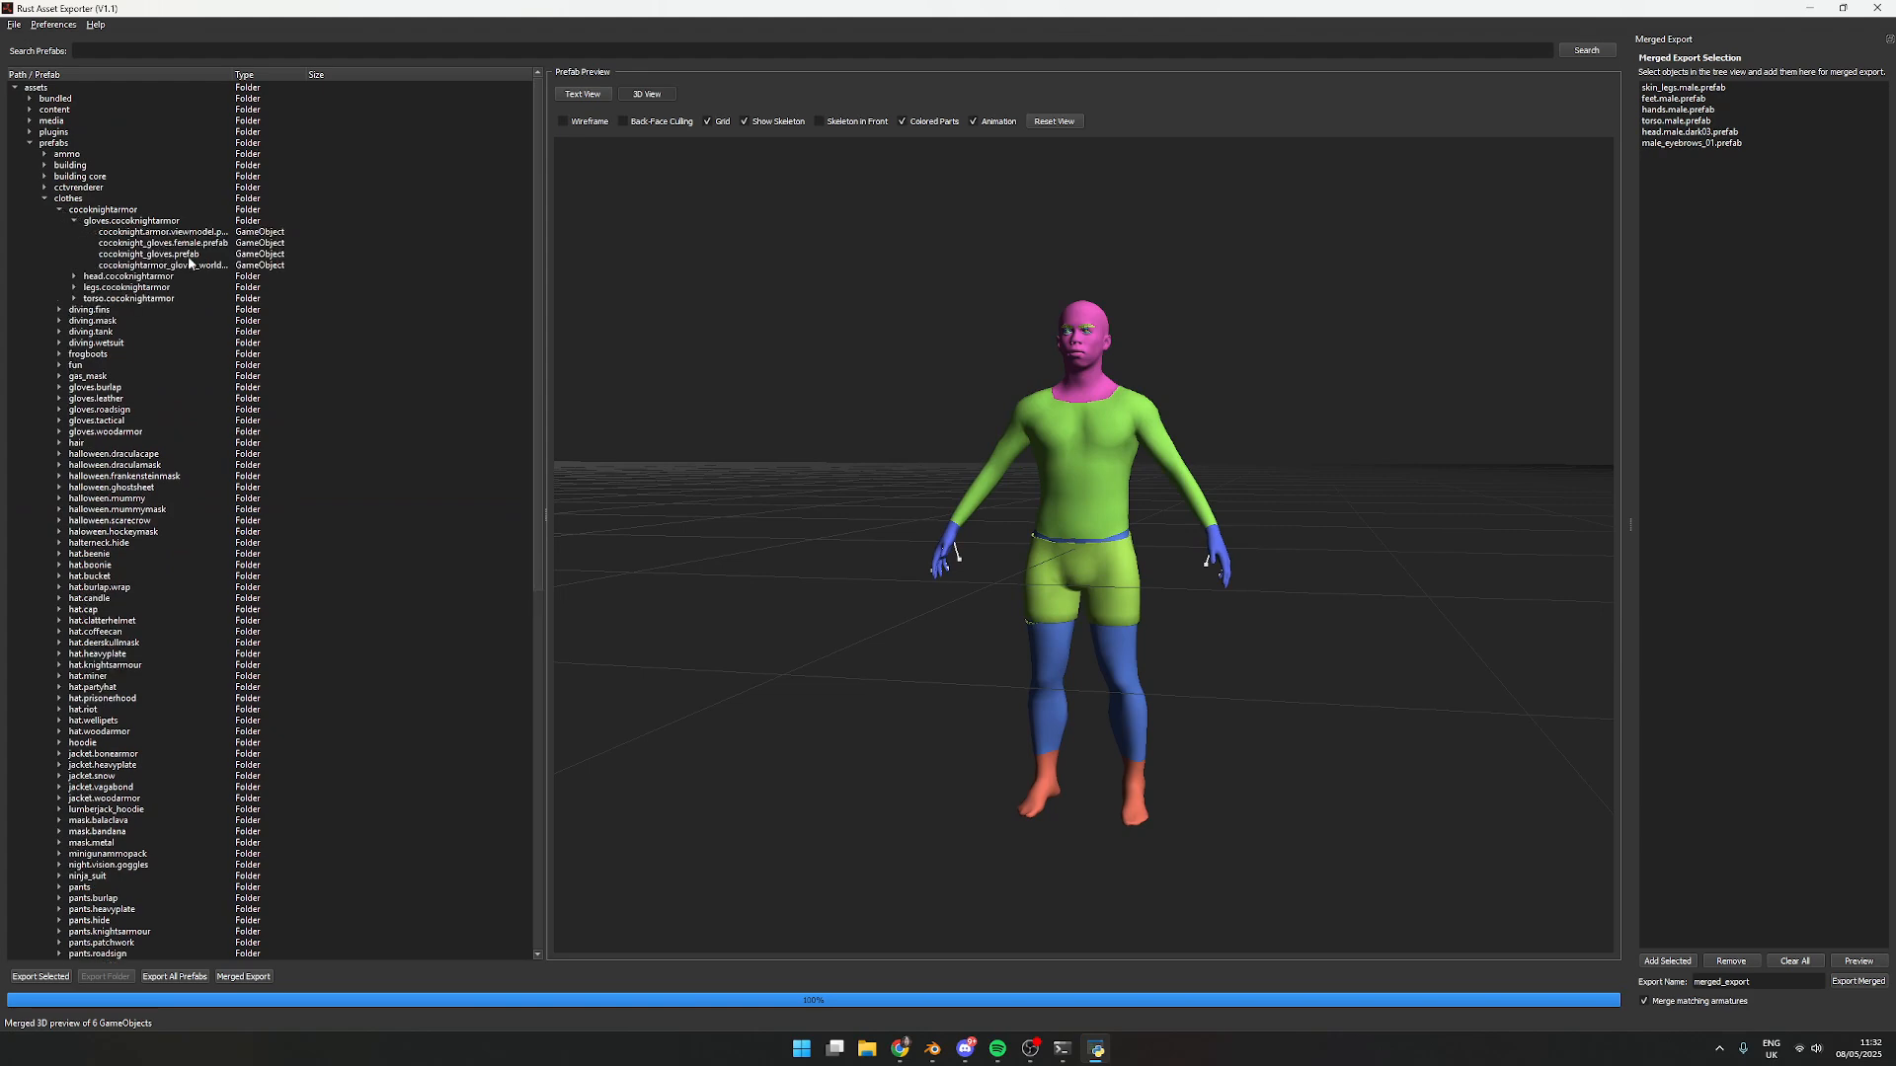
right_click(177, 255)
click(240, 285)
click(74, 277)
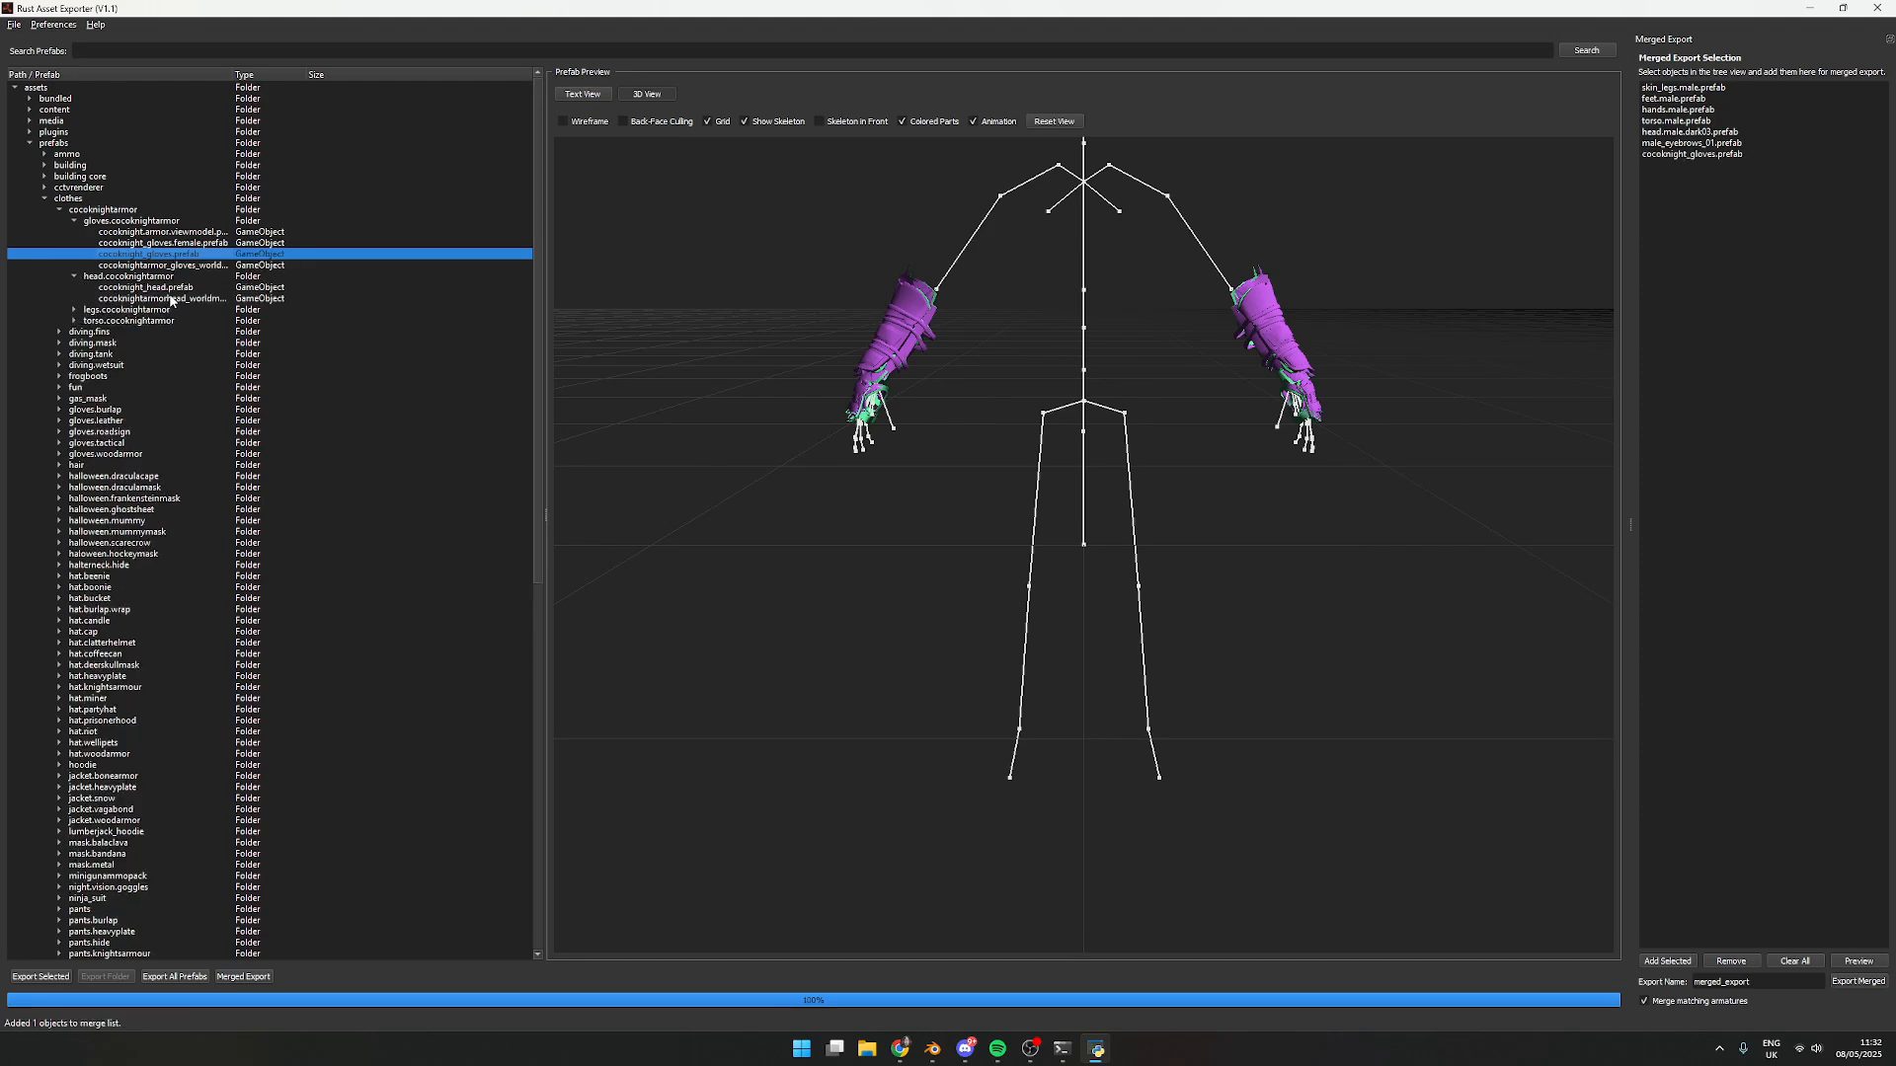
right_click(170, 288)
click(223, 316)
Add cocoknight_pants.prefab and cocoknight_torso.prefab from the cocoknightarmor legs and torso folders to the merge list
click(75, 311)
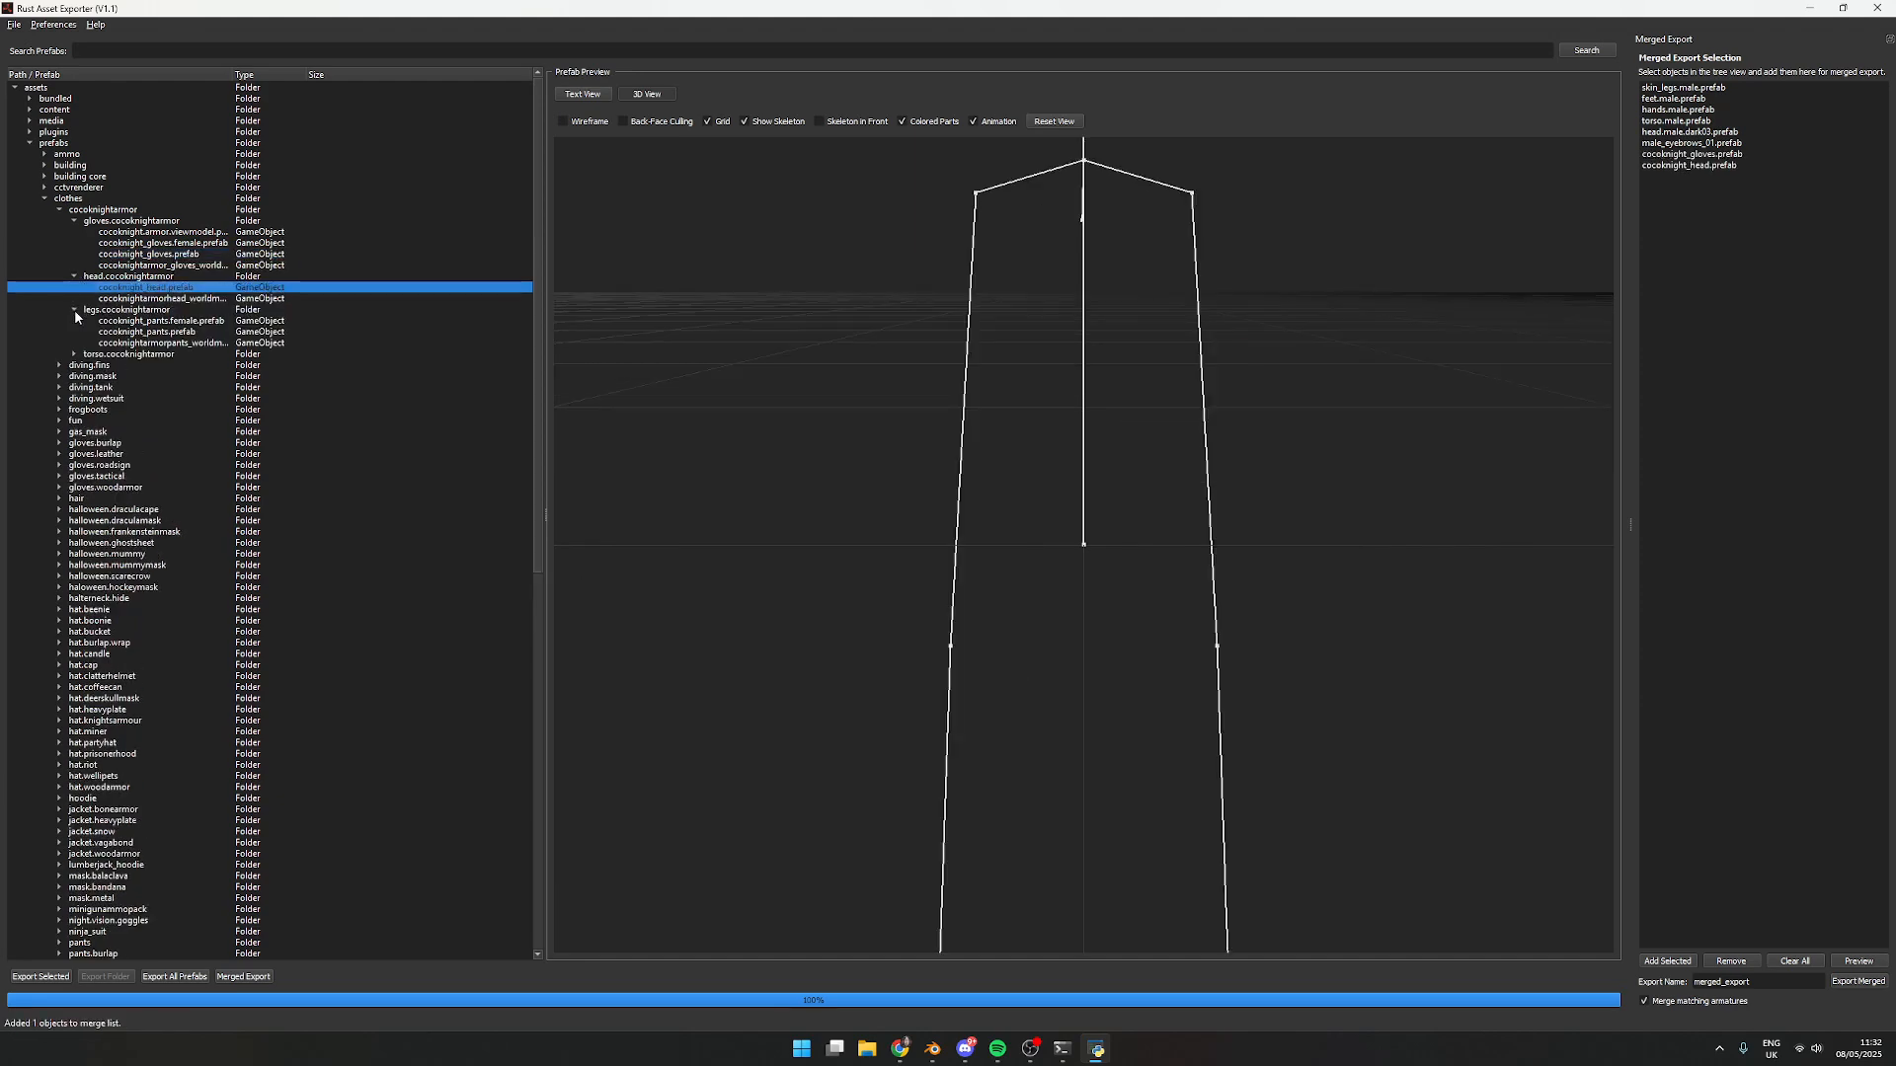
right_click(158, 333)
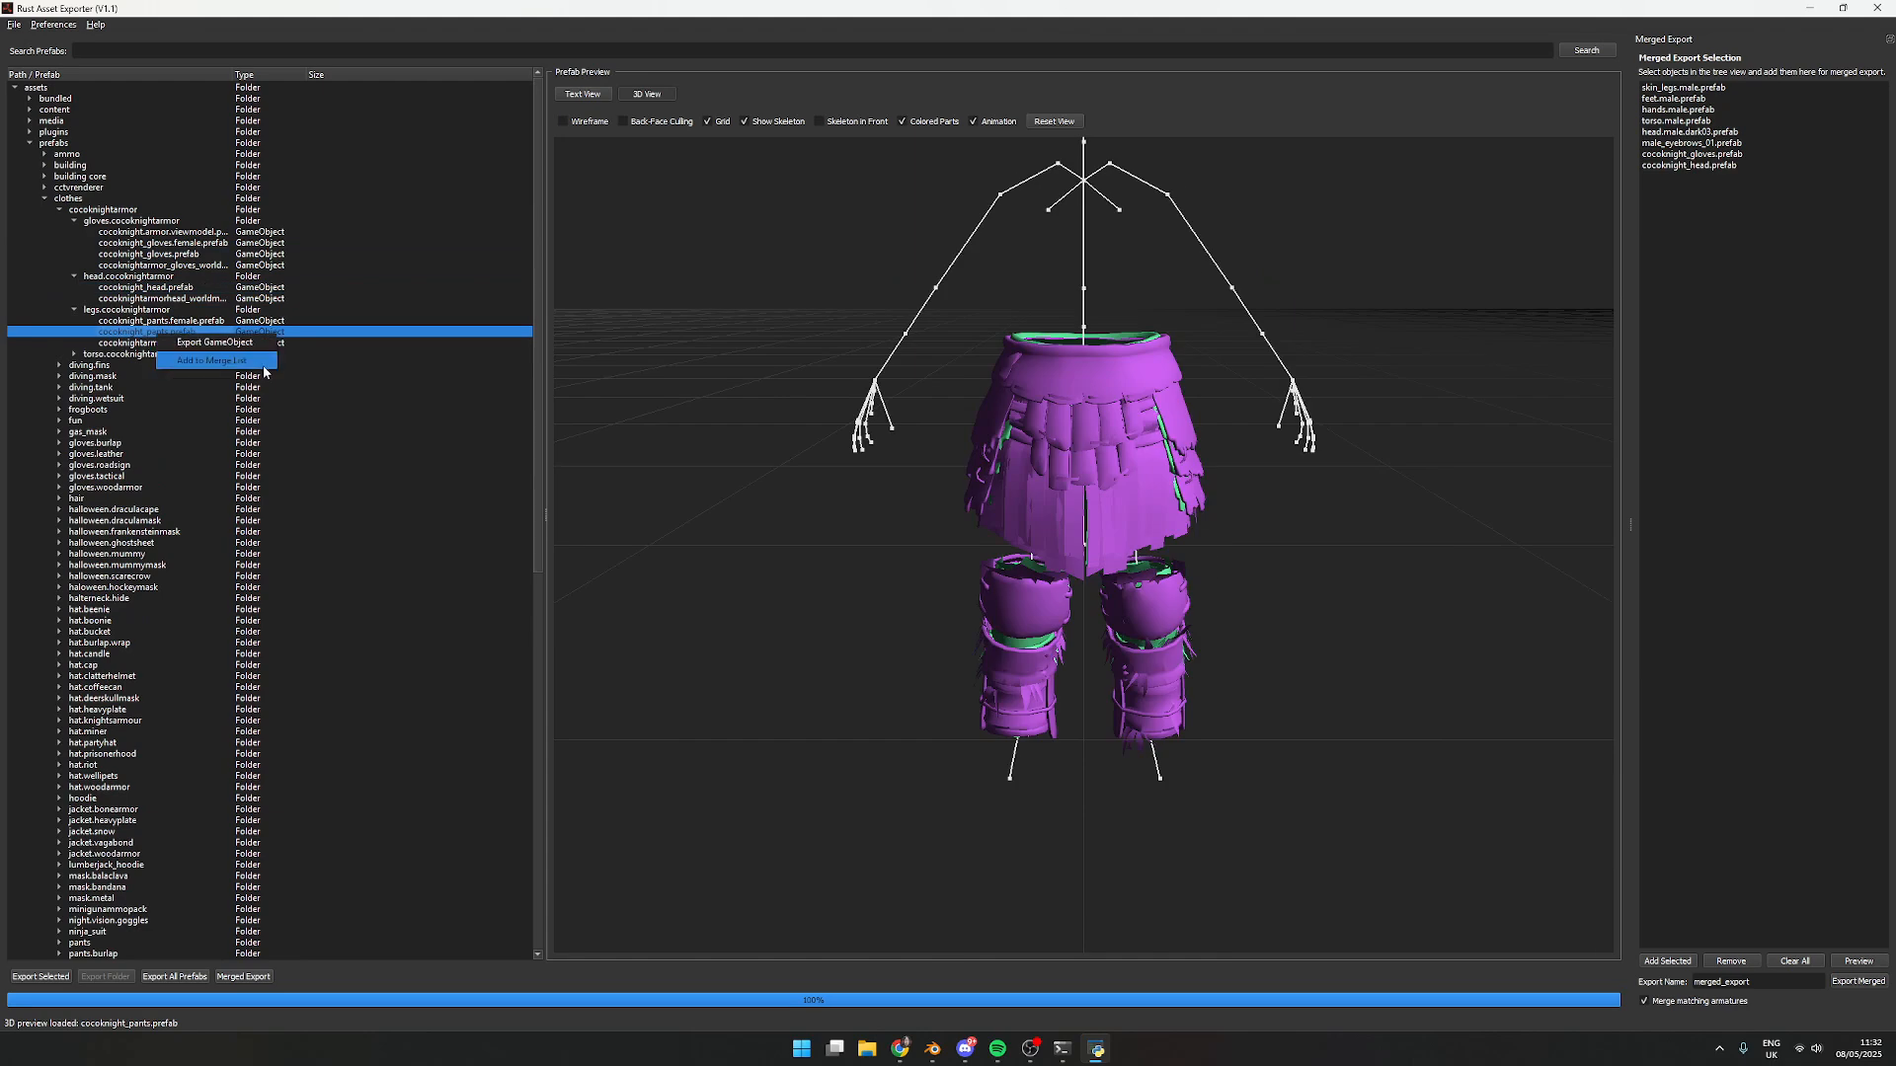
click(259, 364)
click(75, 354)
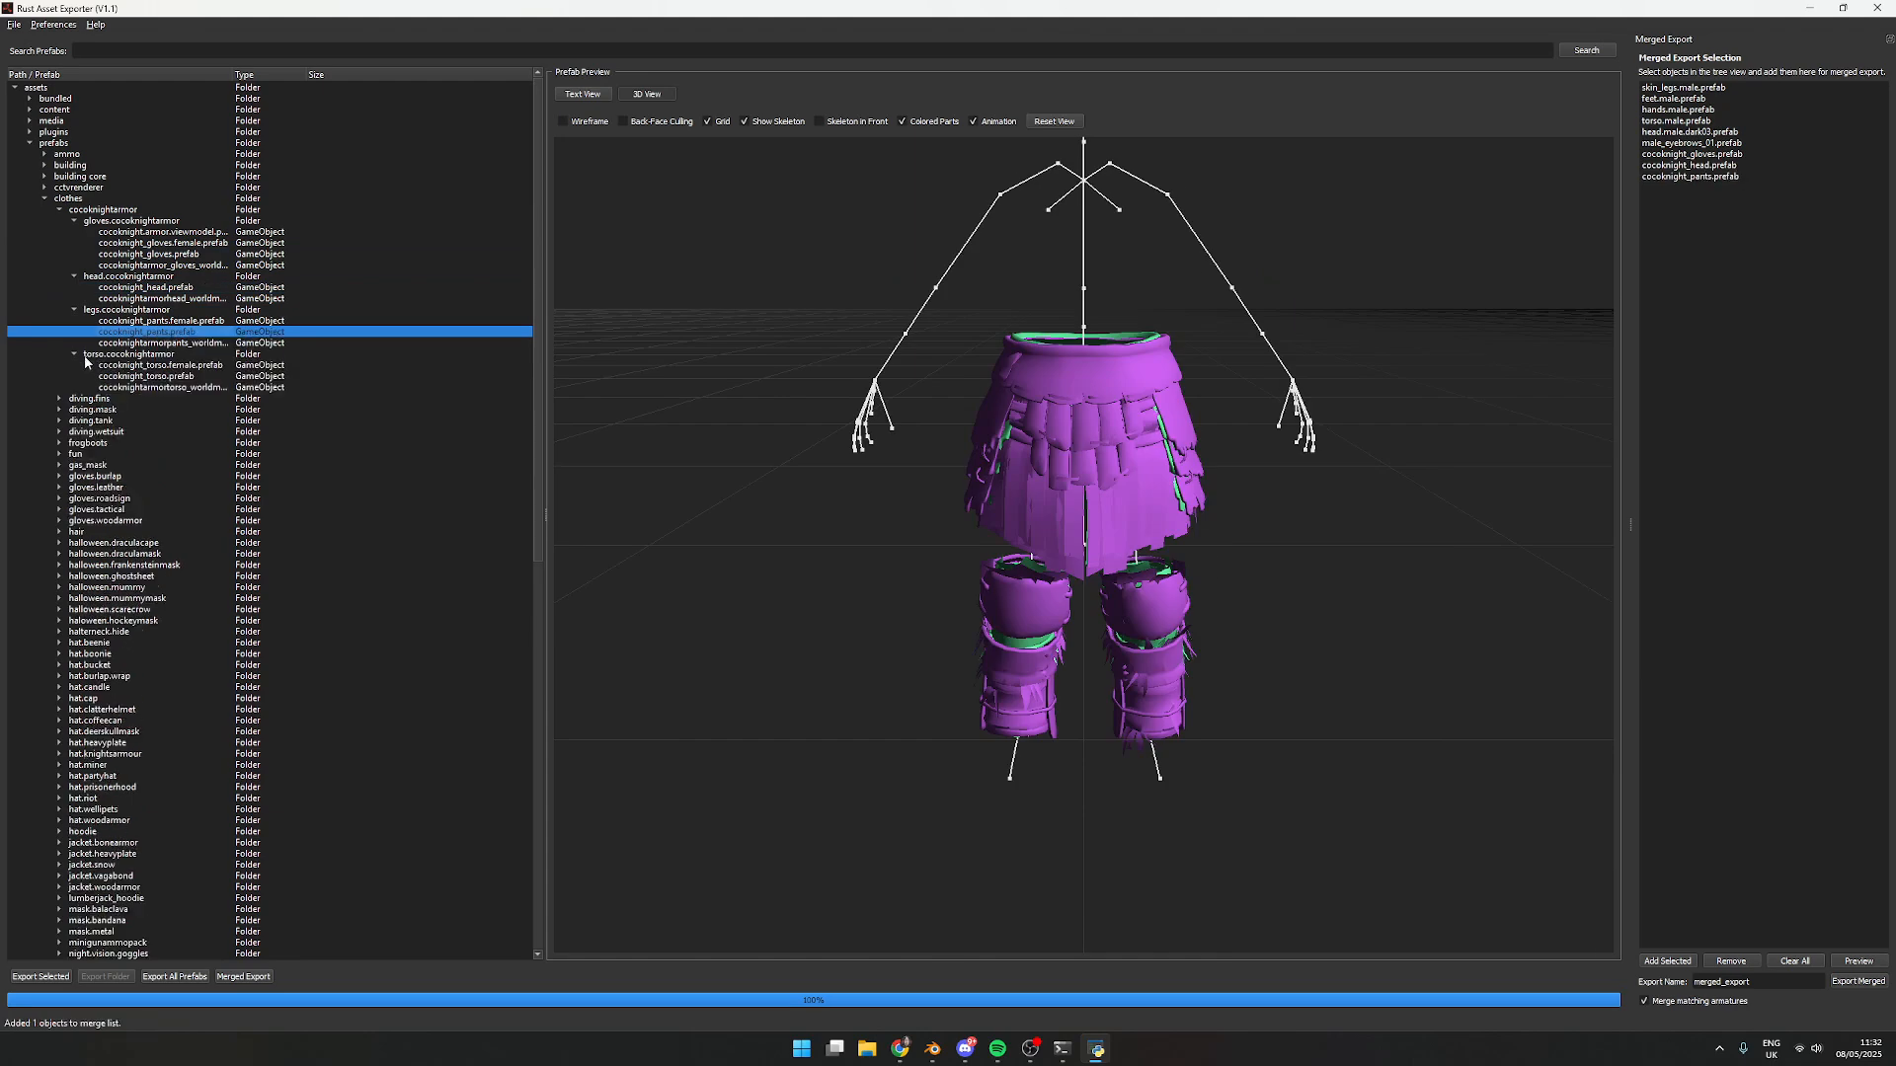
right_click(168, 381)
click(259, 407)
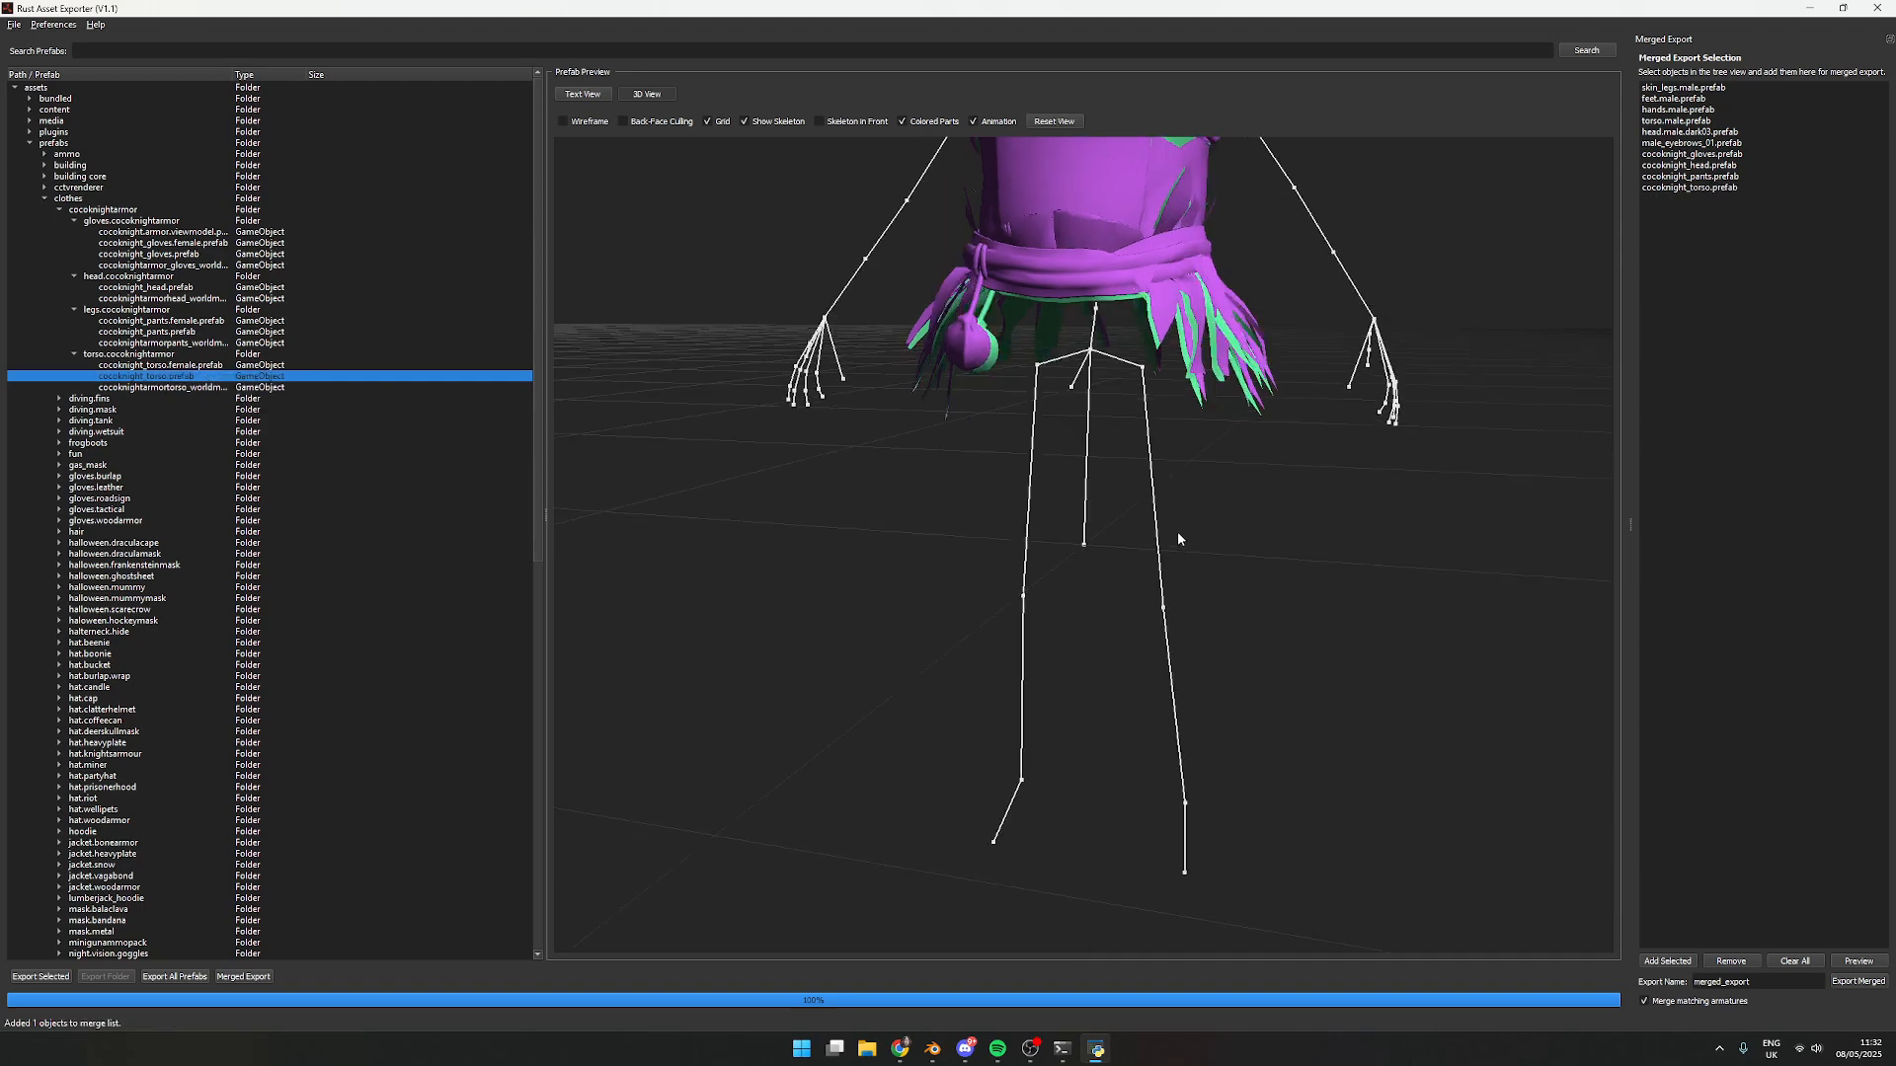
Preview the merged character wearing the full coconut knight armor and inspect it in 3D
middle_drag(1178, 539, 1262, 665)
scroll(1279, 538, down, 5)
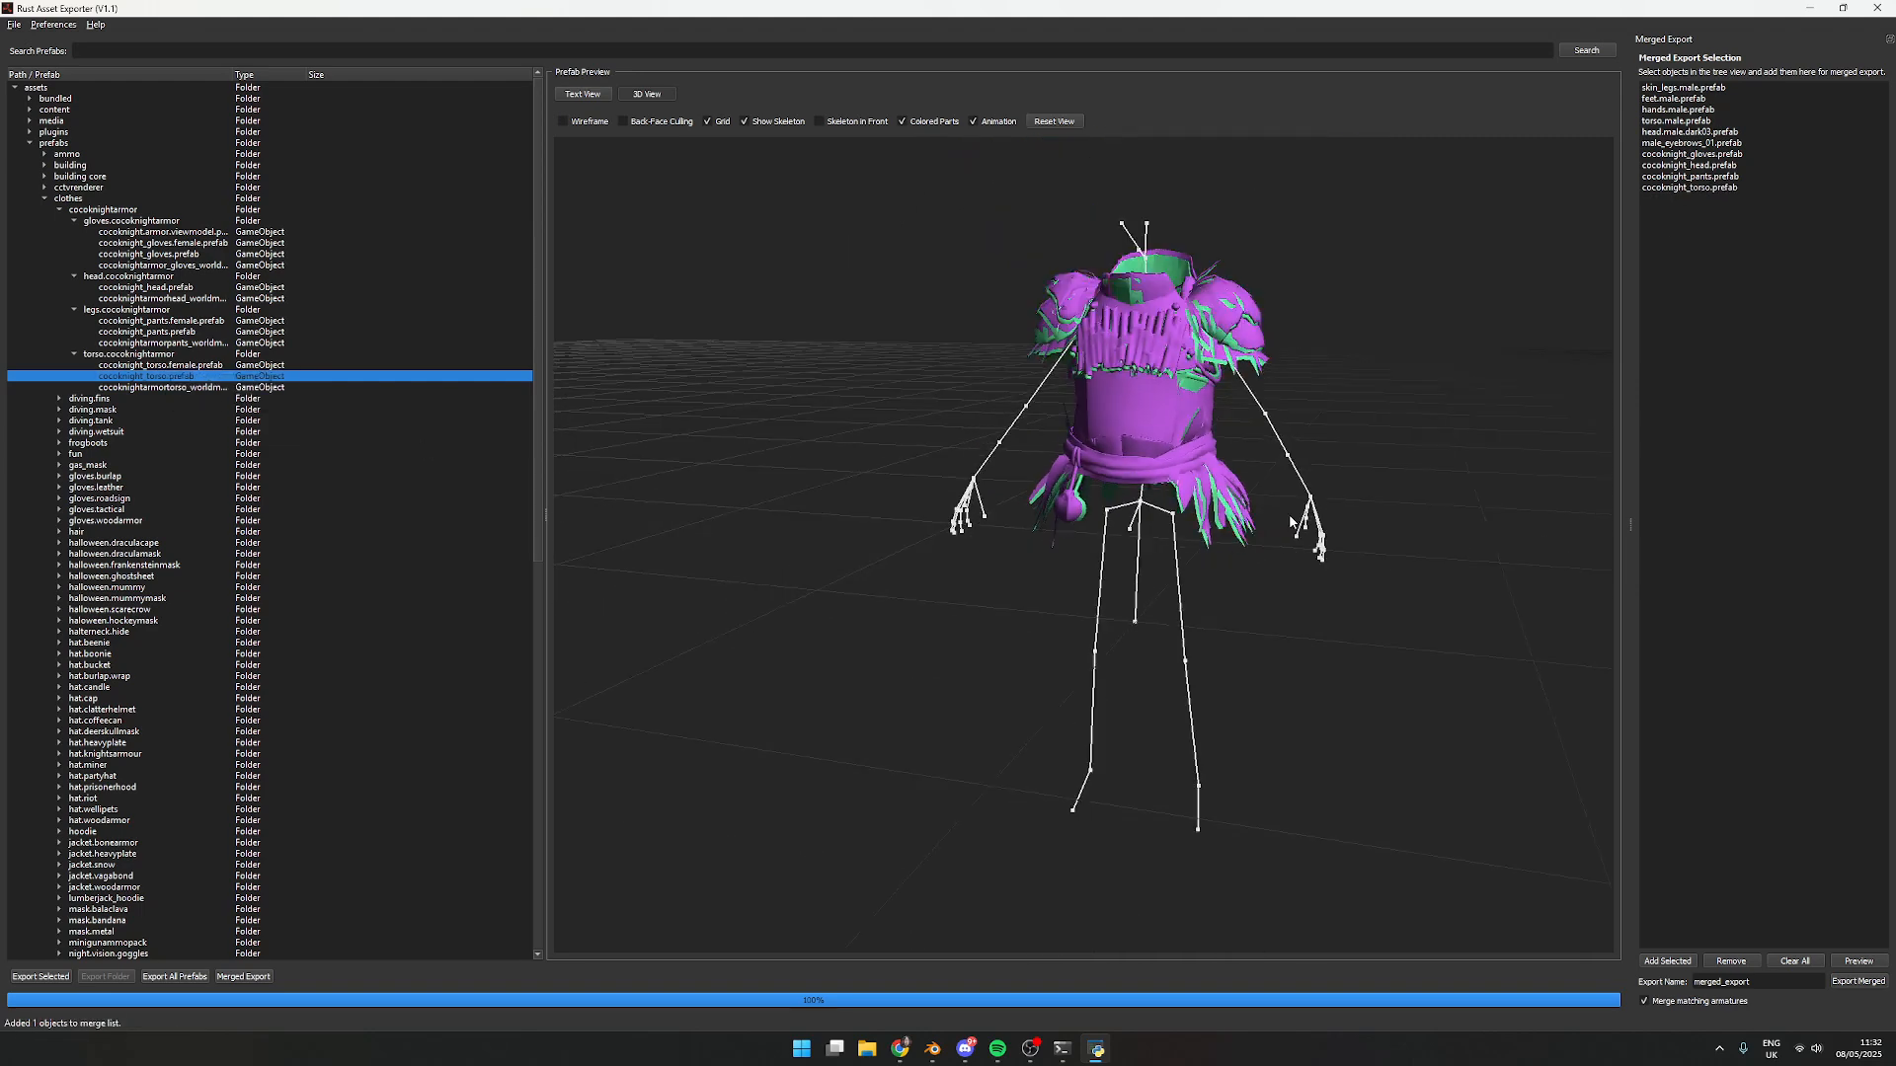
click(1859, 962)
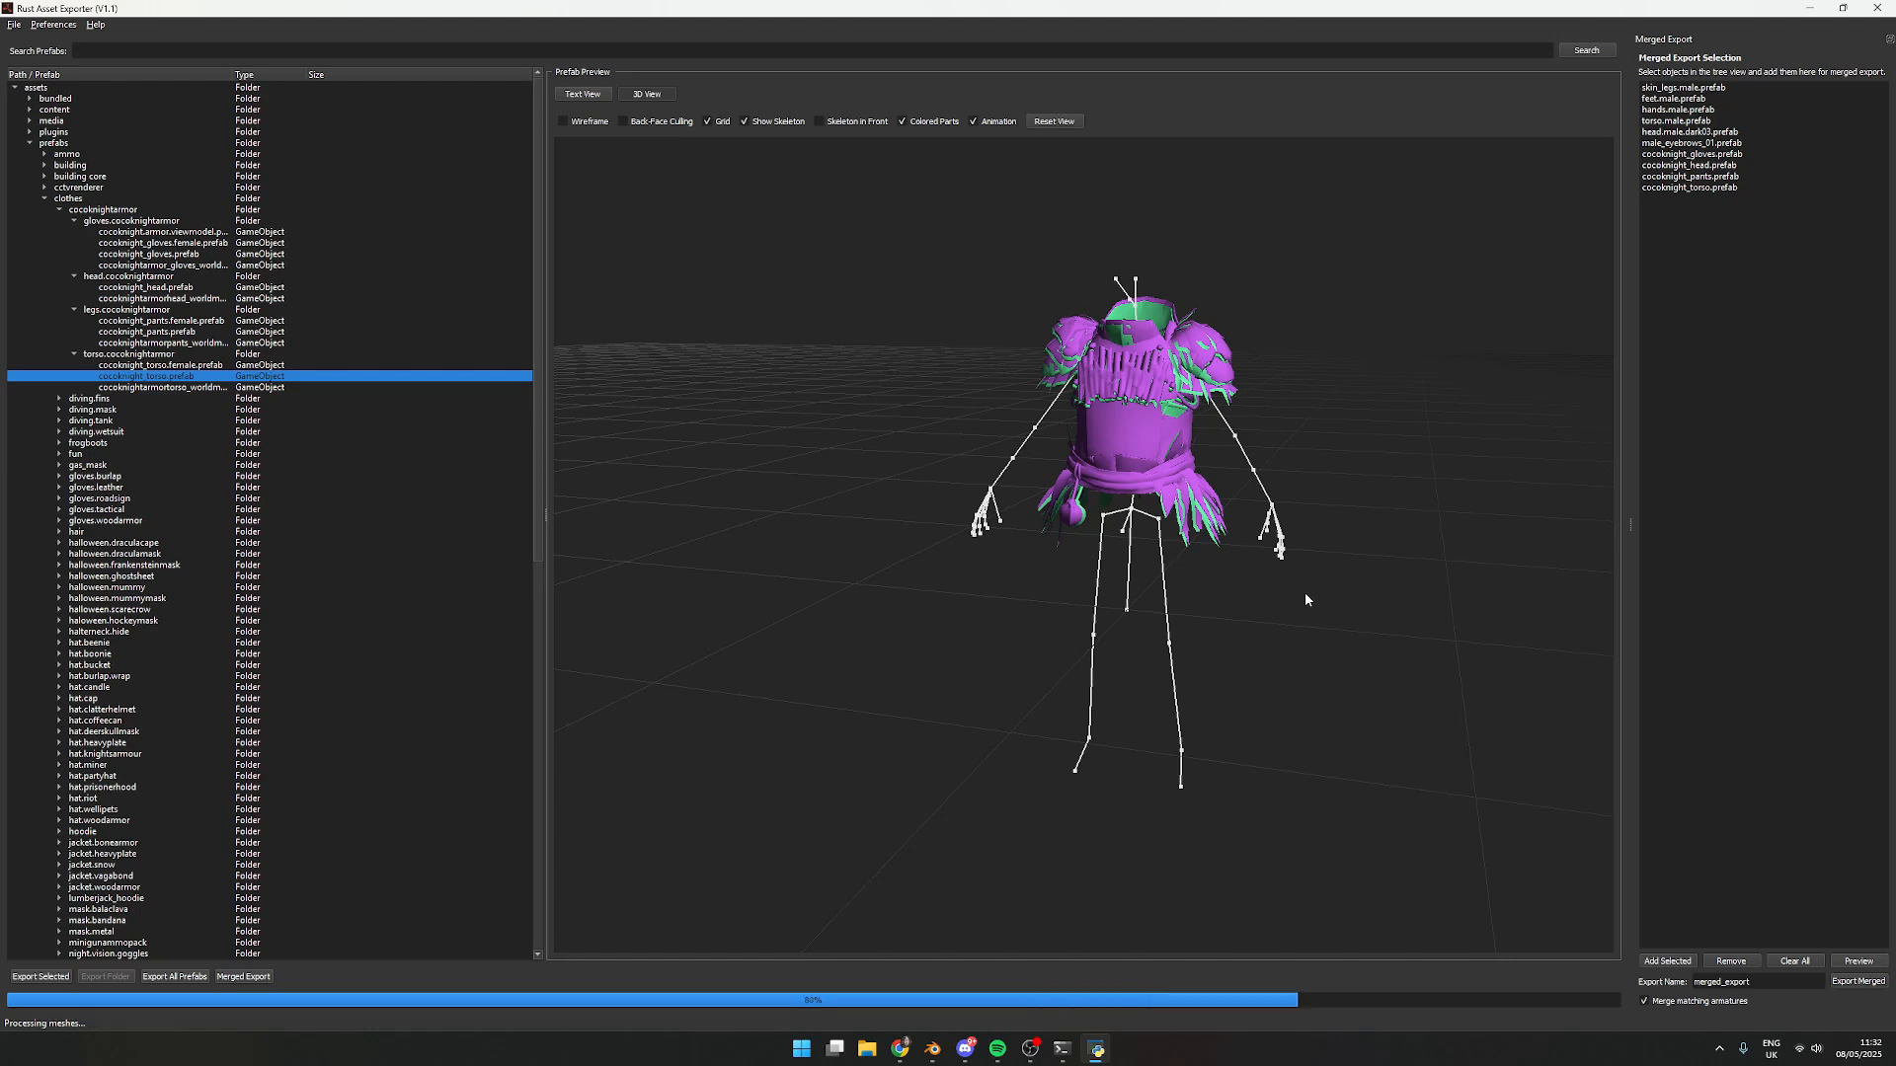
scroll(1298, 612, up, 2)
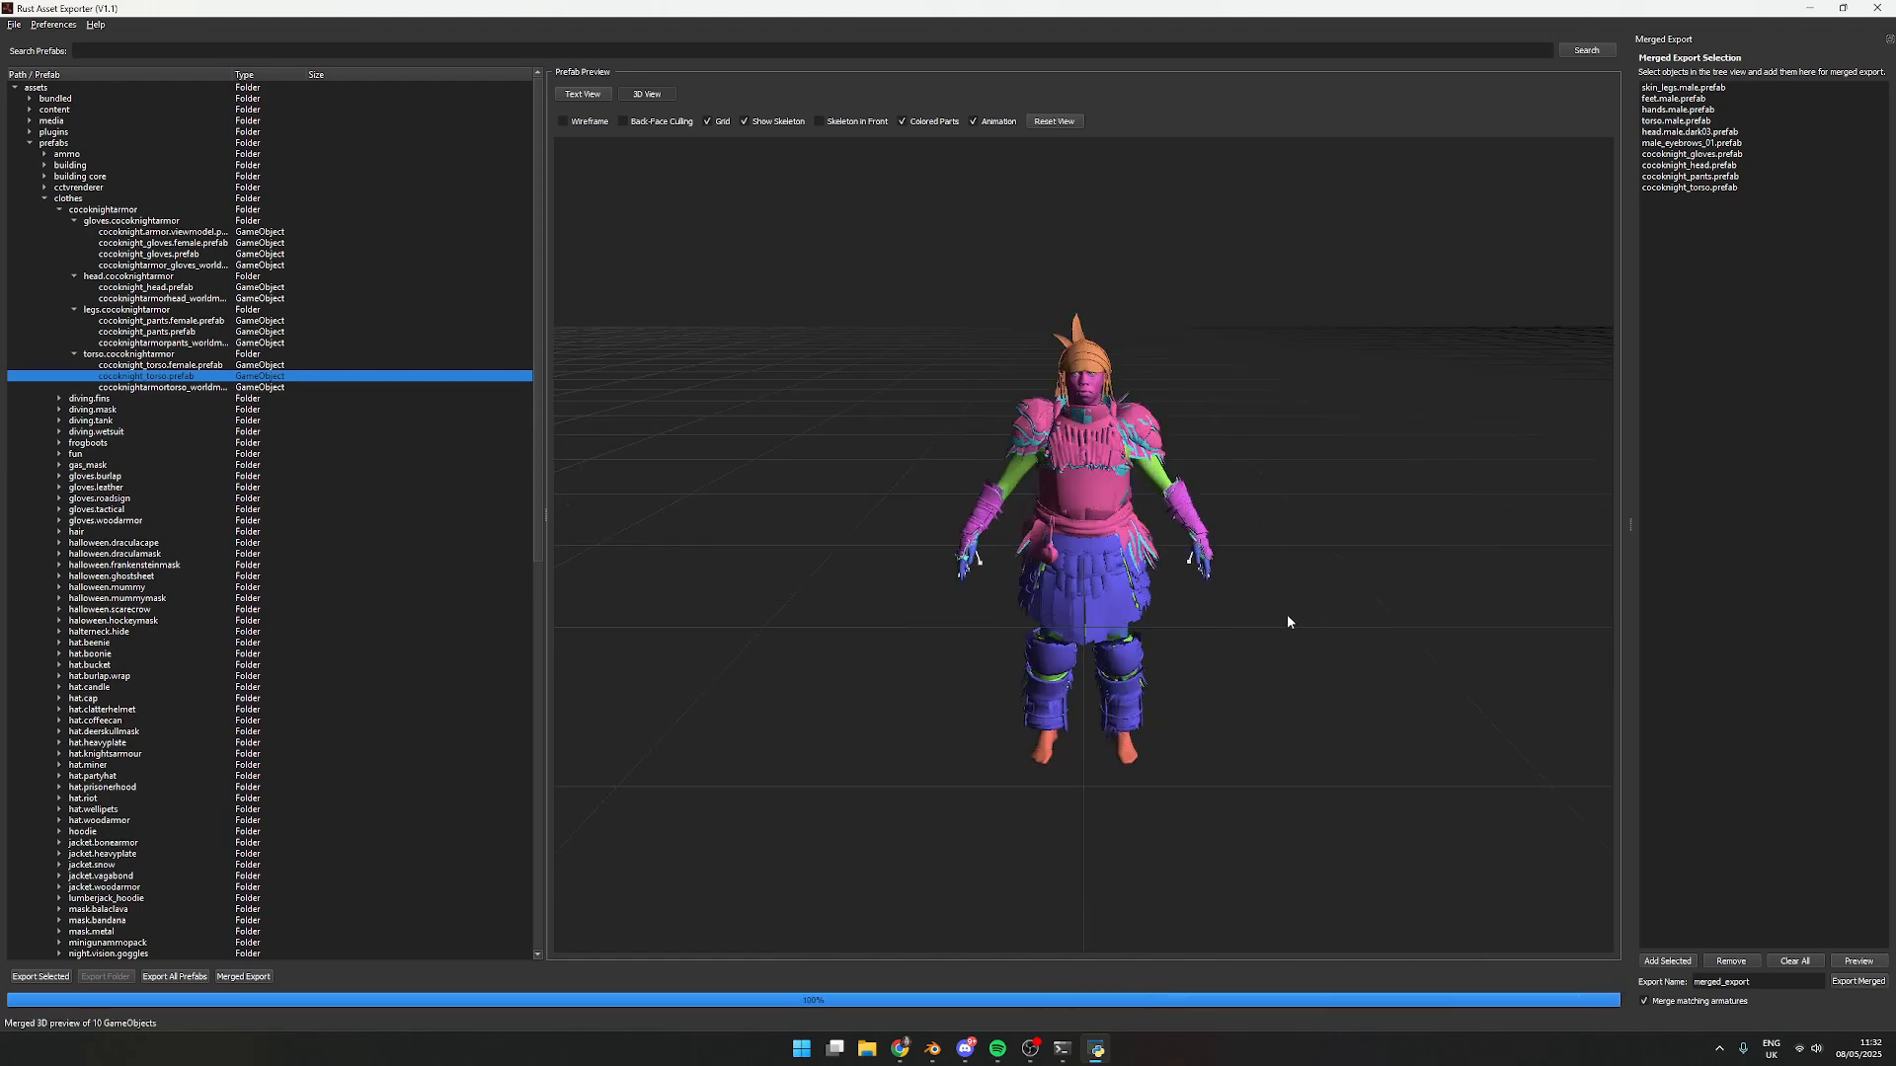
scroll(1284, 604, up, 4)
mouse_move(1291, 612)
mouse_down()
mouse_move(1407, 645)
mouse_move(1243, 620)
mouse_move(1326, 589)
mouse_move(1352, 595)
mouse_move(1316, 639)
mouse_move(1263, 626)
mouse_up()
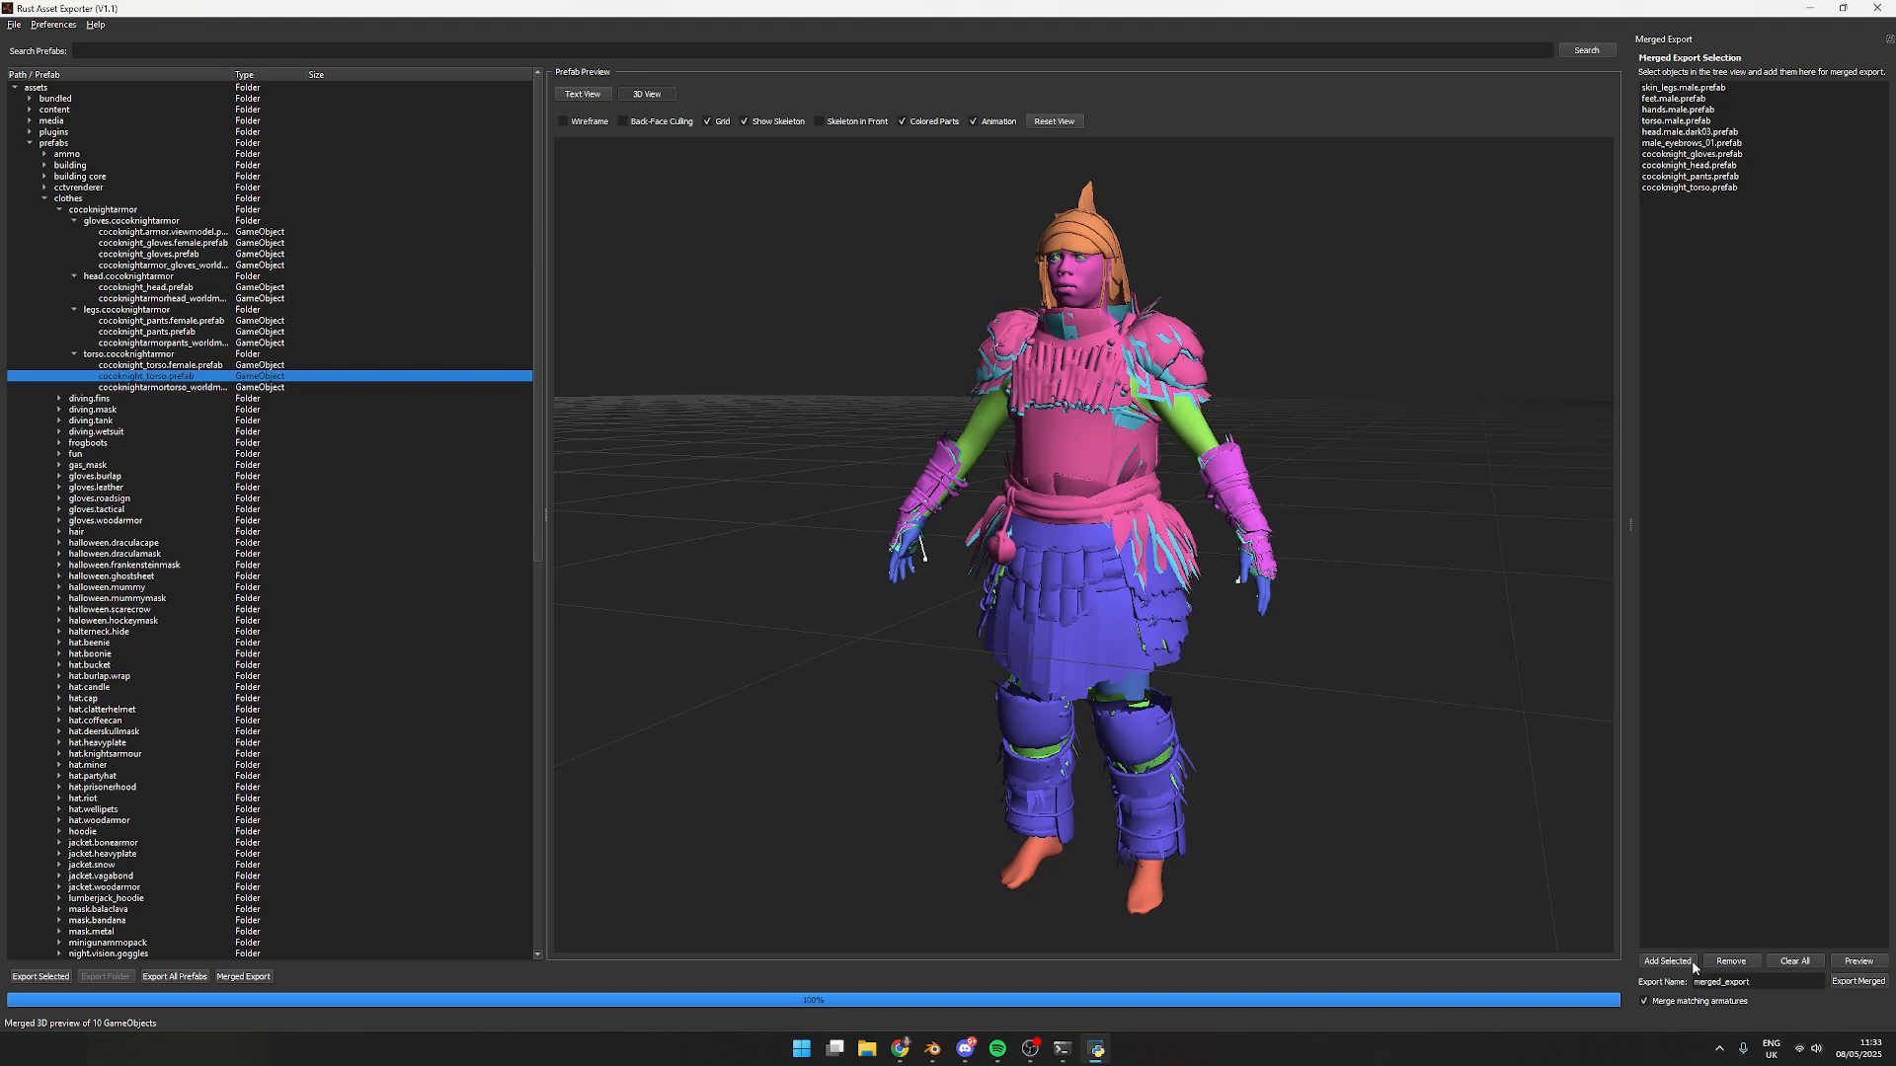
Name the merged export CocoKnight and export it as a single merged model into the Tutorial folder
double_click(1728, 981)
text(CocoKnight)
click(1856, 981)
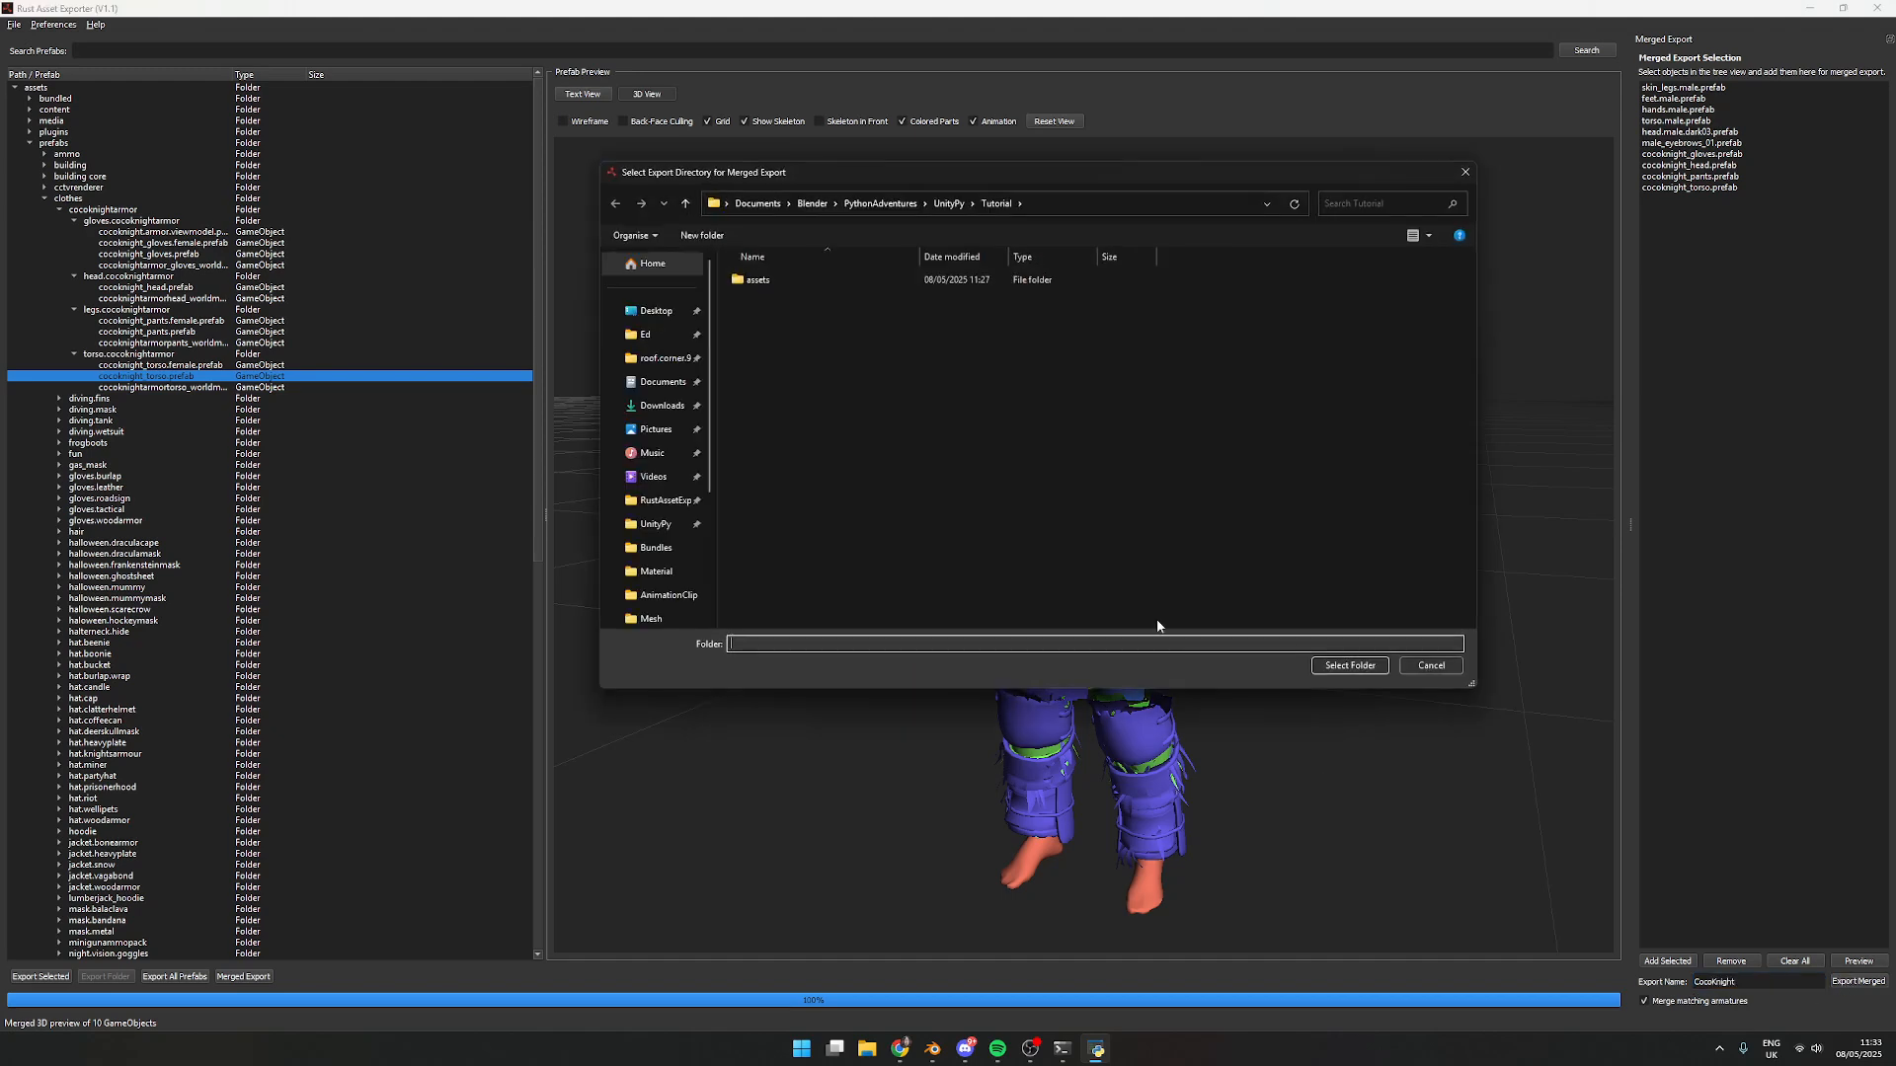
click(1350, 665)
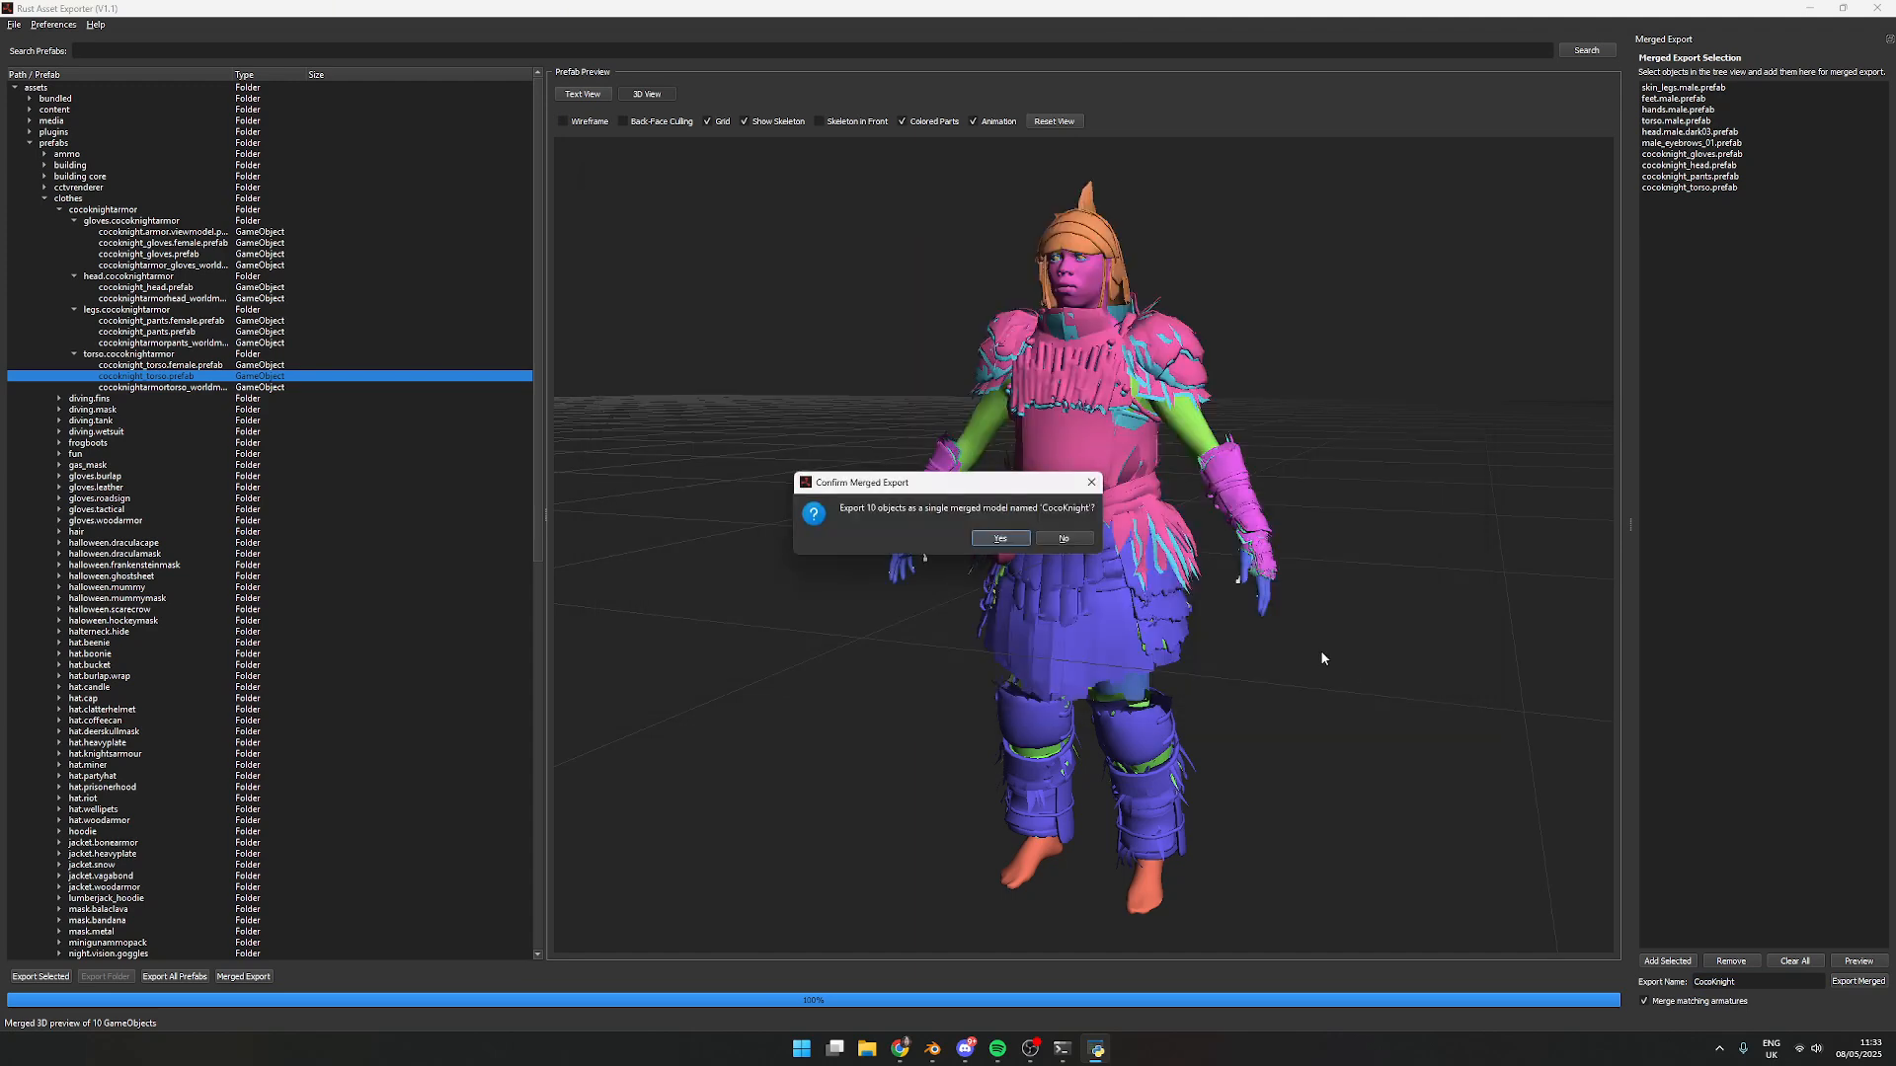
click(1000, 538)
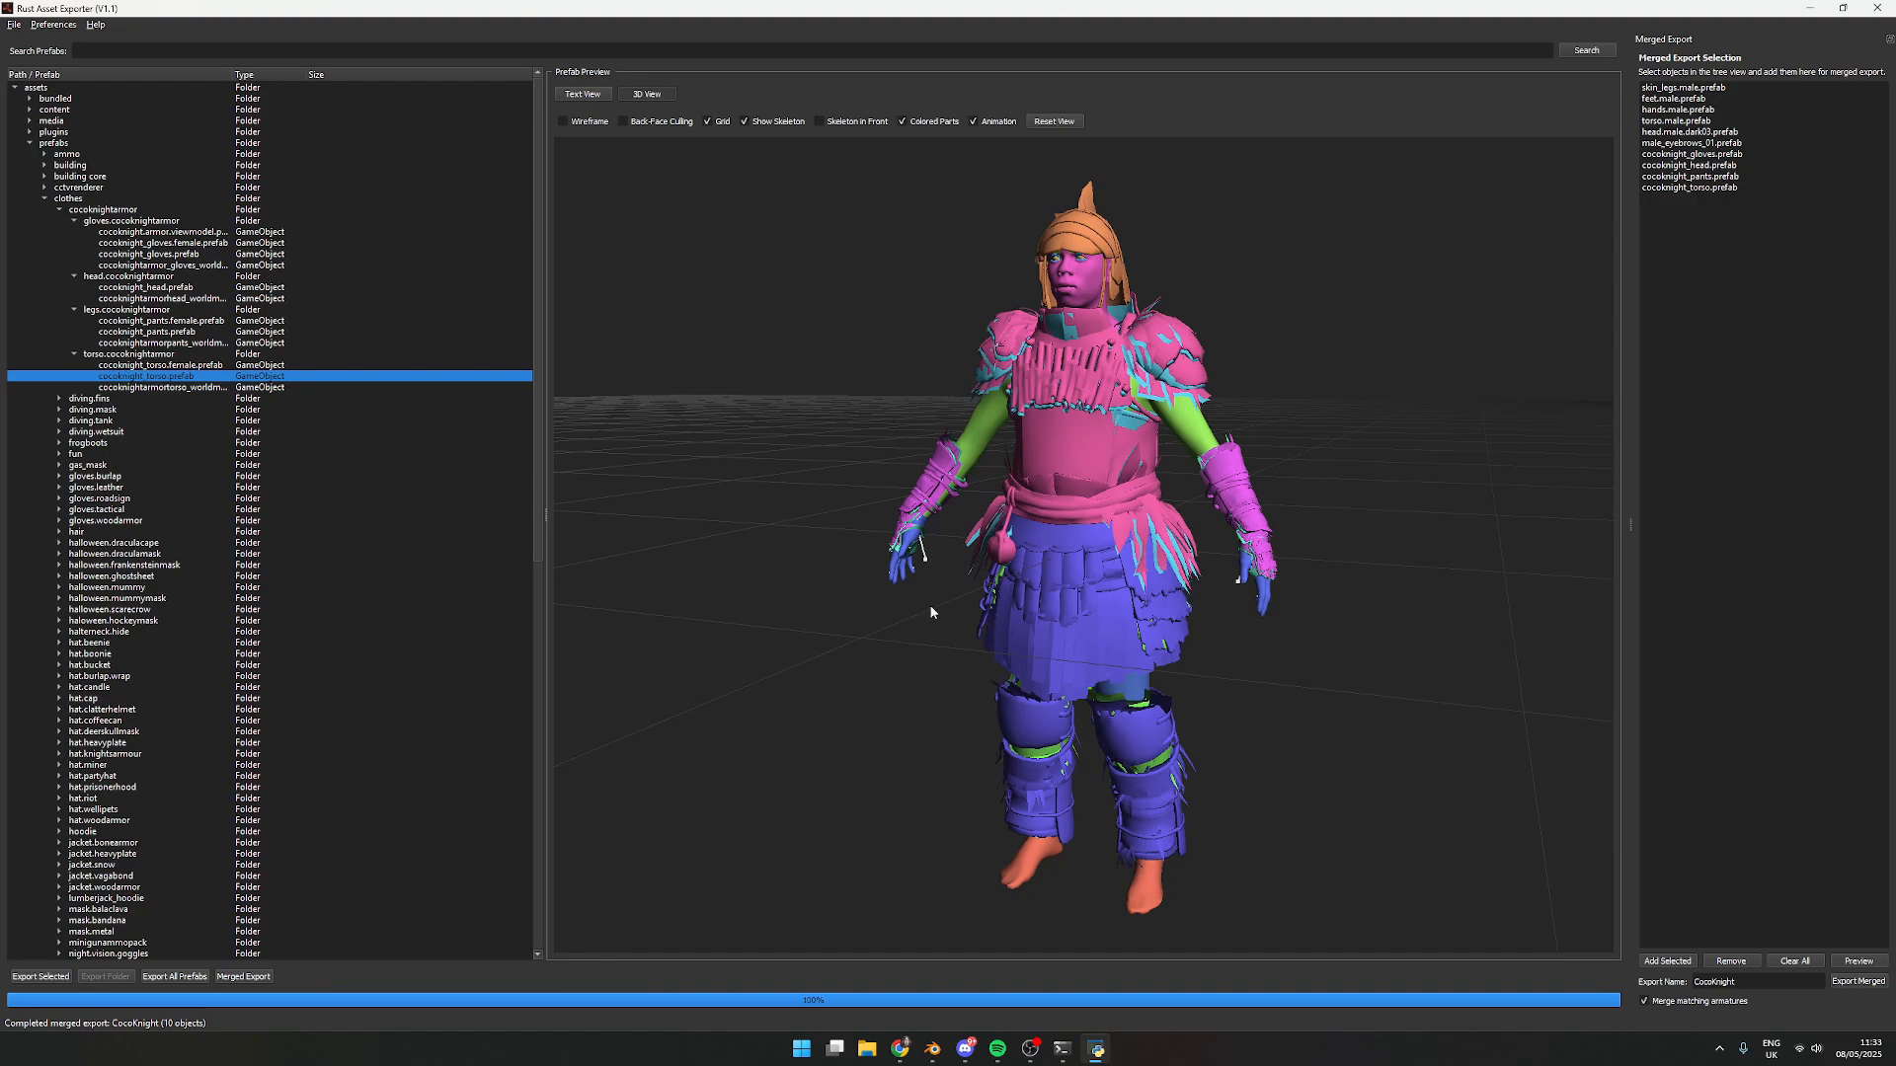
Switch to Blender and import the exported glTF 2.0 model from the CocoKnight folder inside Tutorial
click(932, 1048)
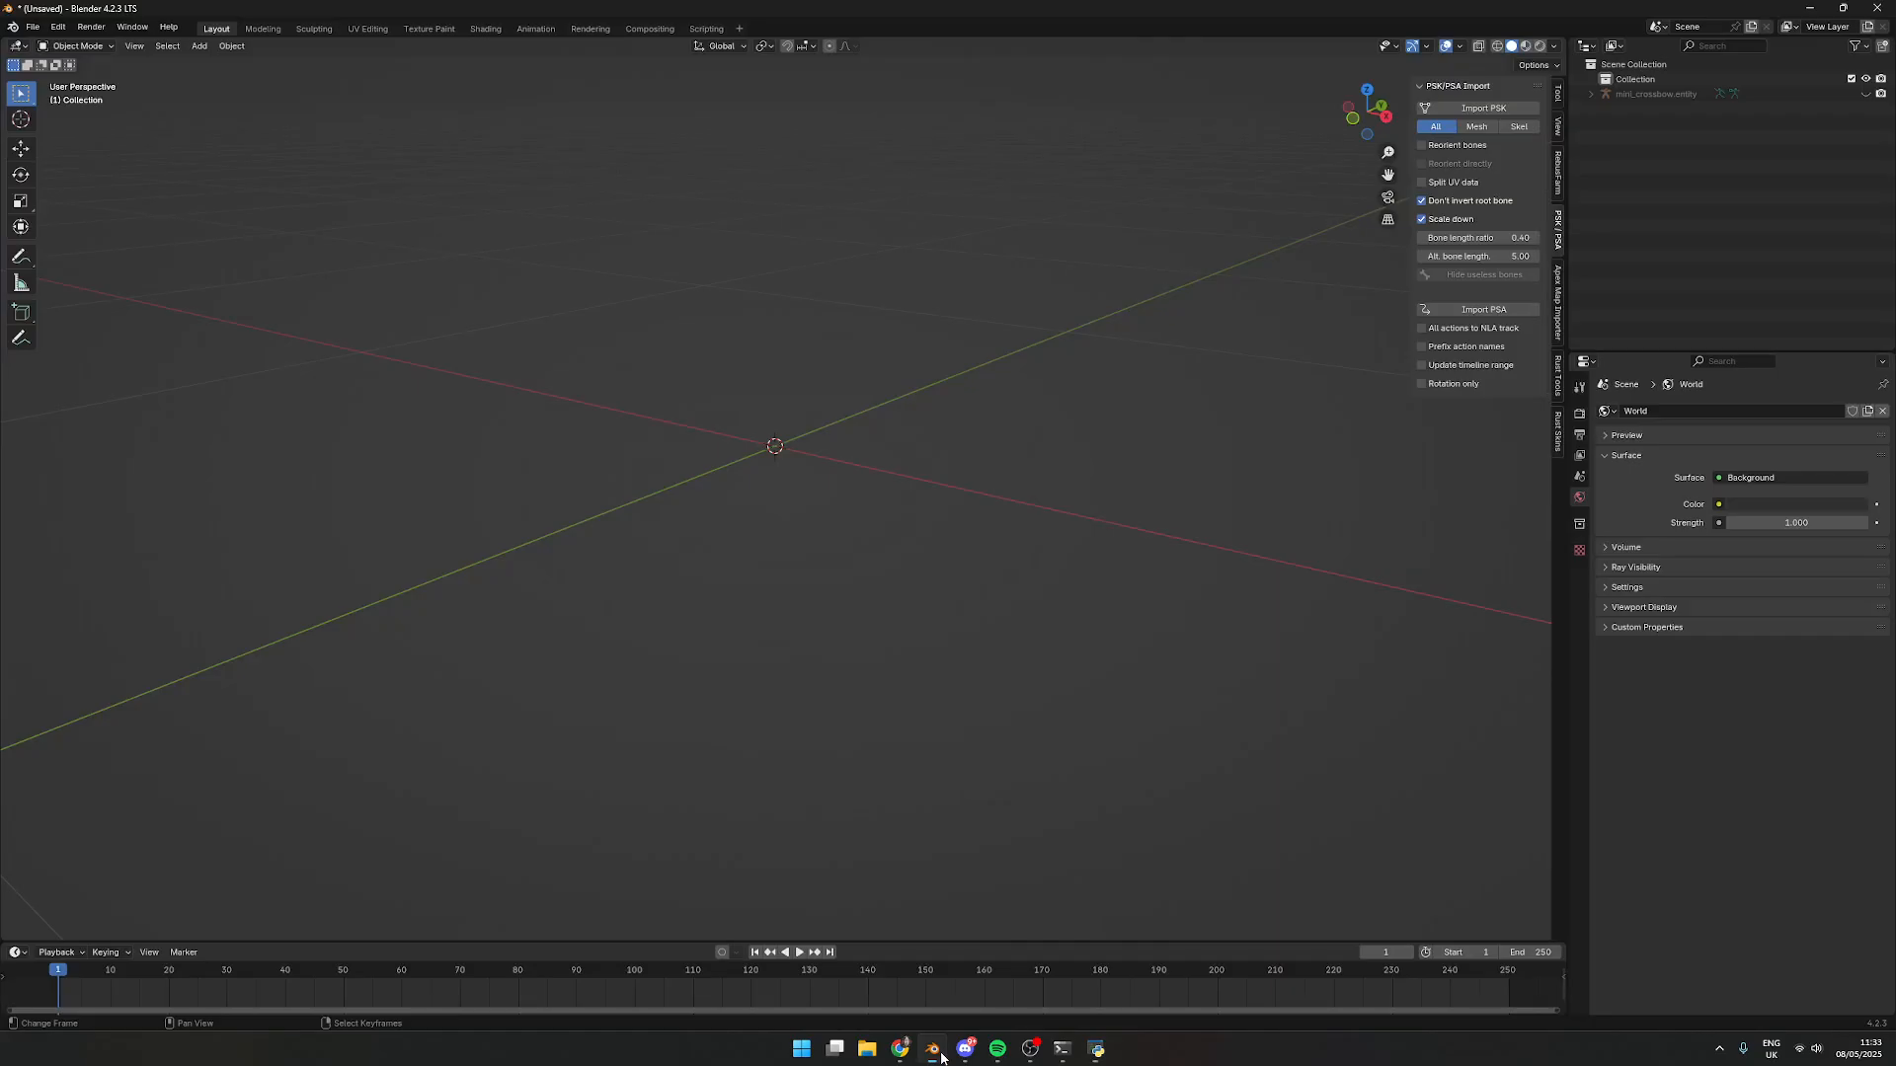
click(33, 27)
mouse_move(73, 235)
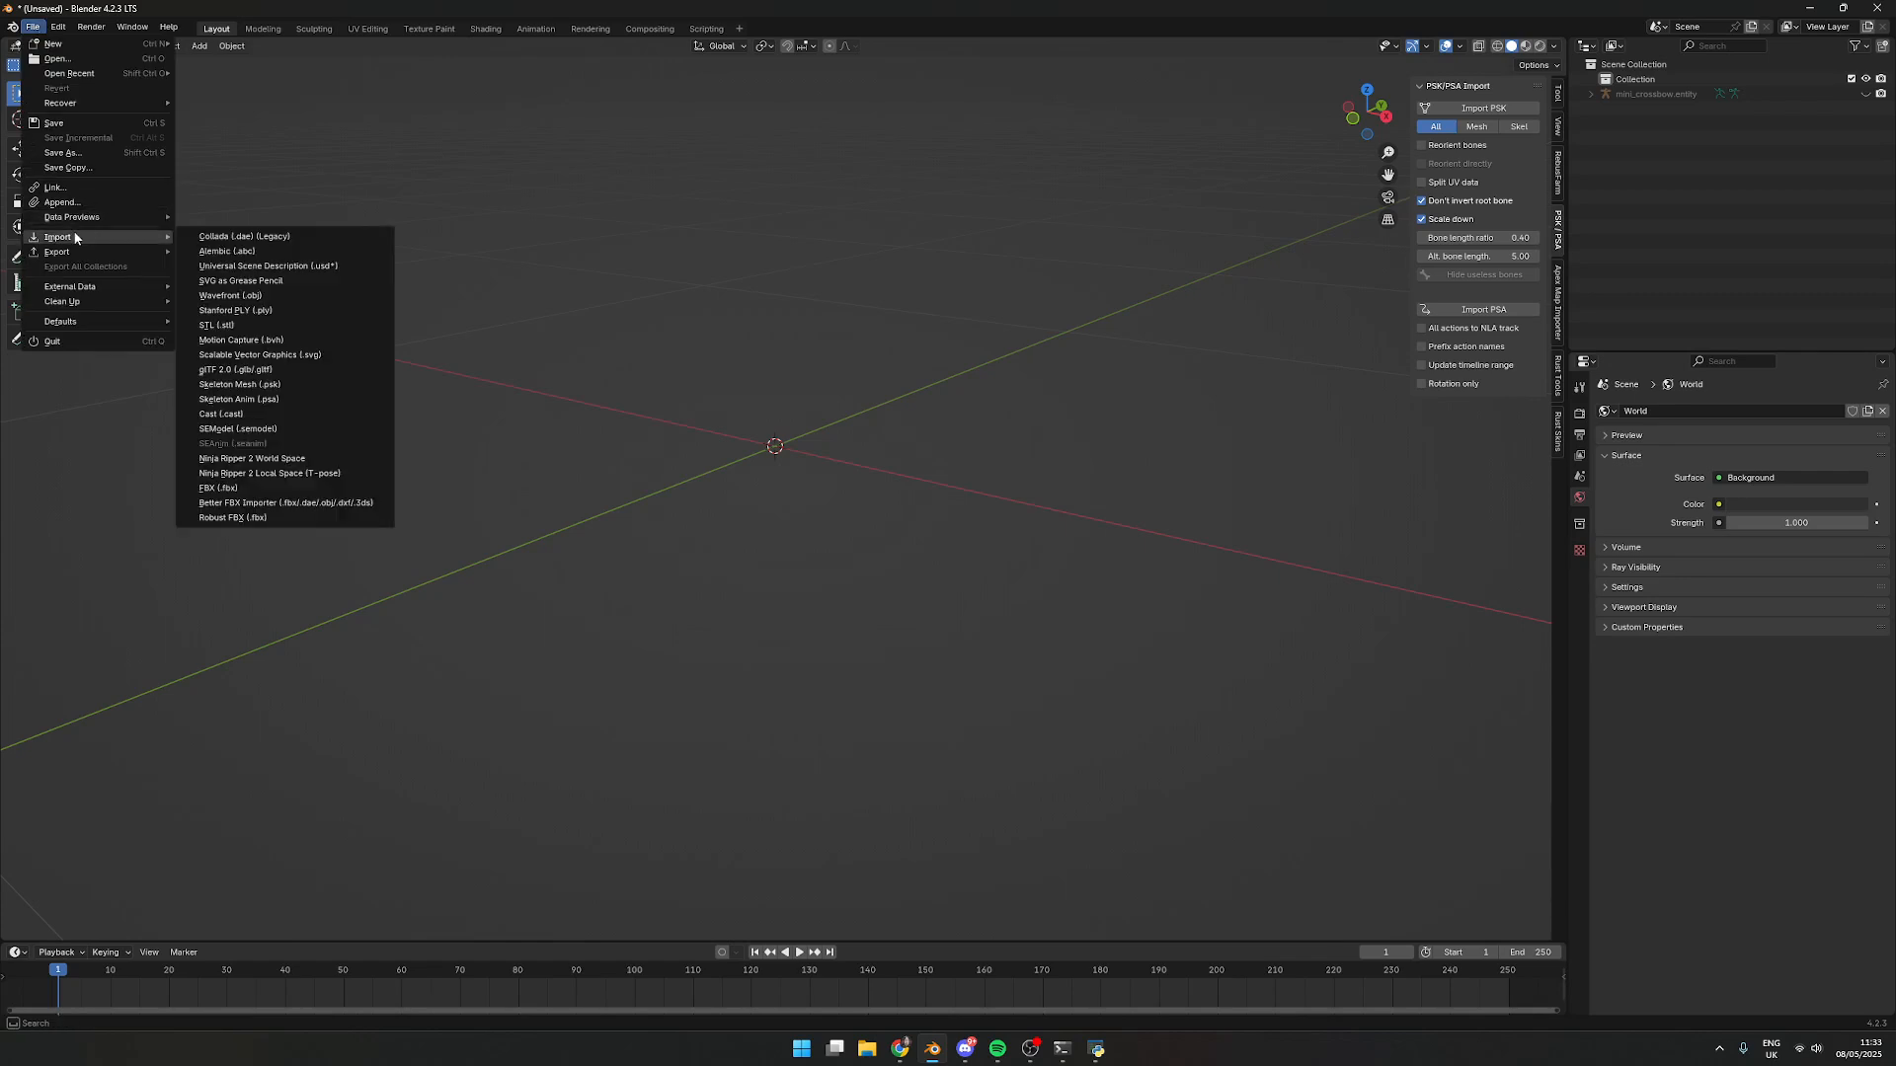
click(277, 367)
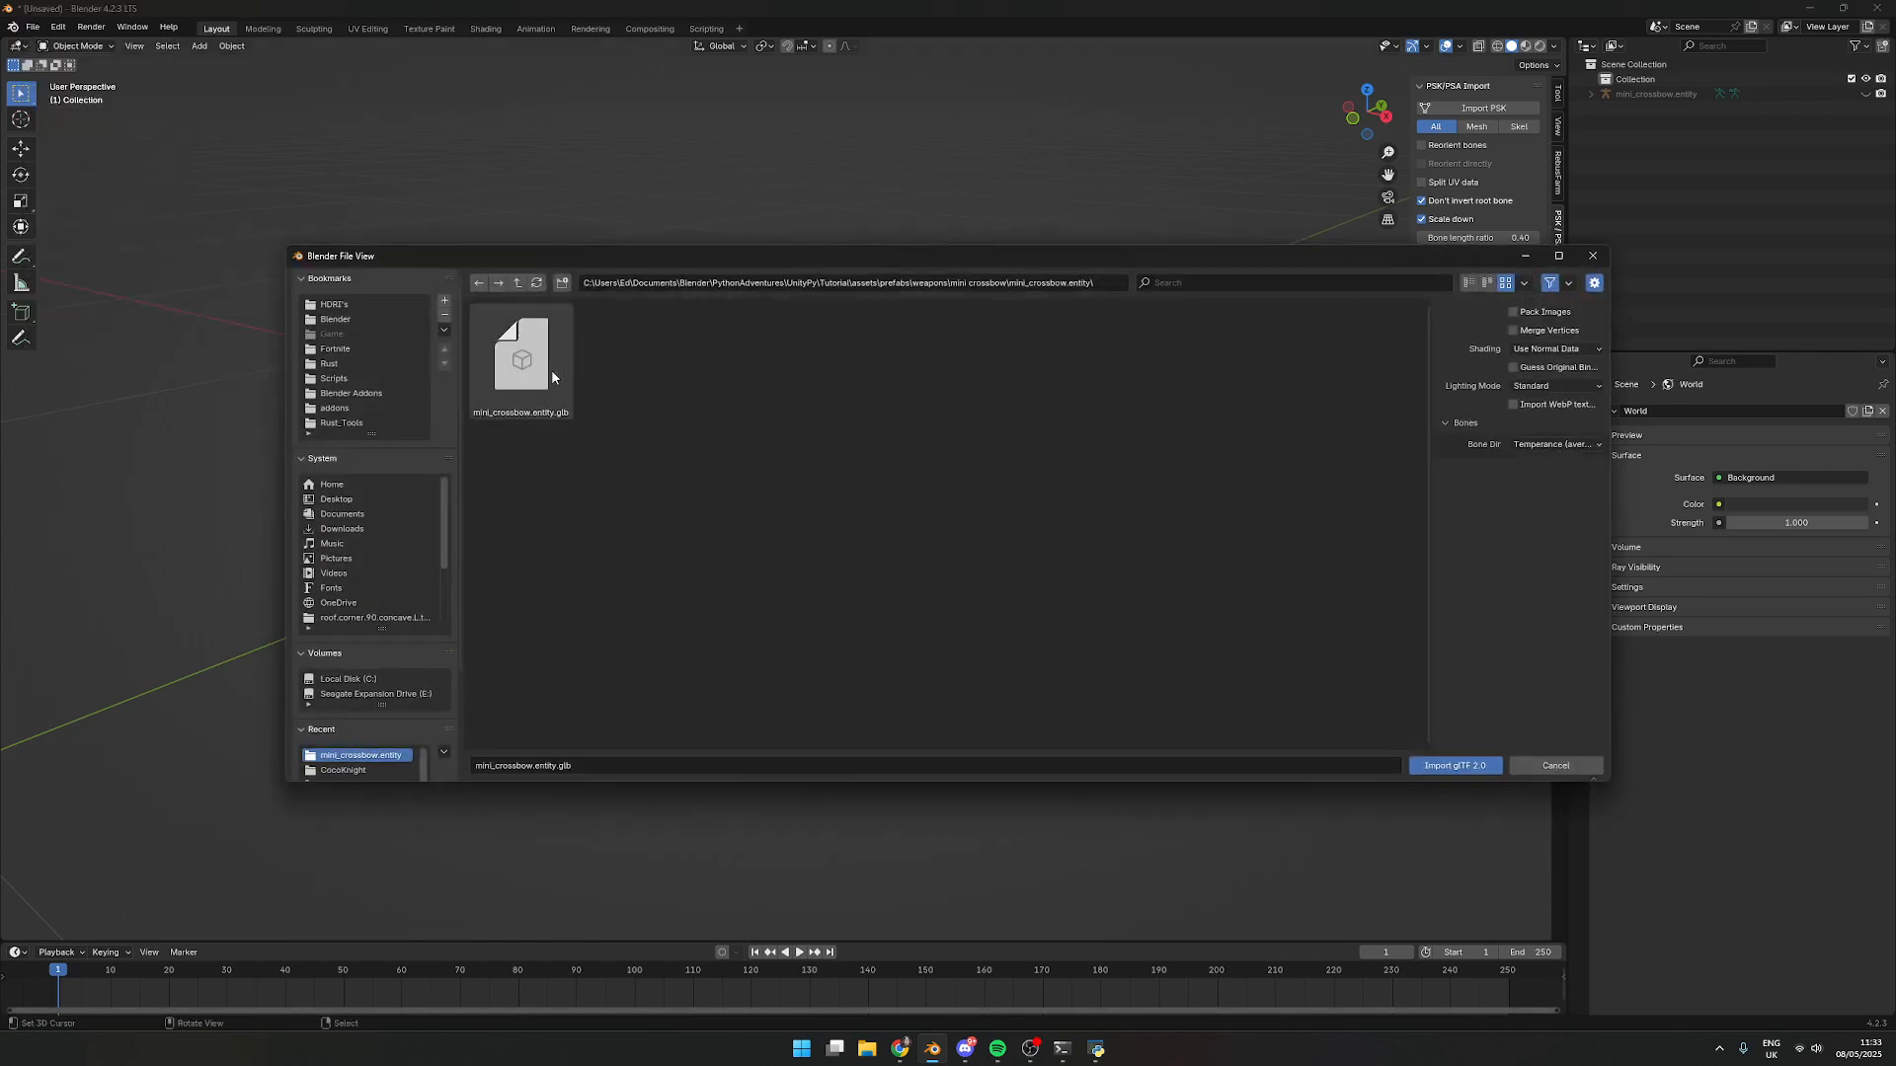
click(518, 283)
click(518, 283)
click(518, 282)
click(518, 282)
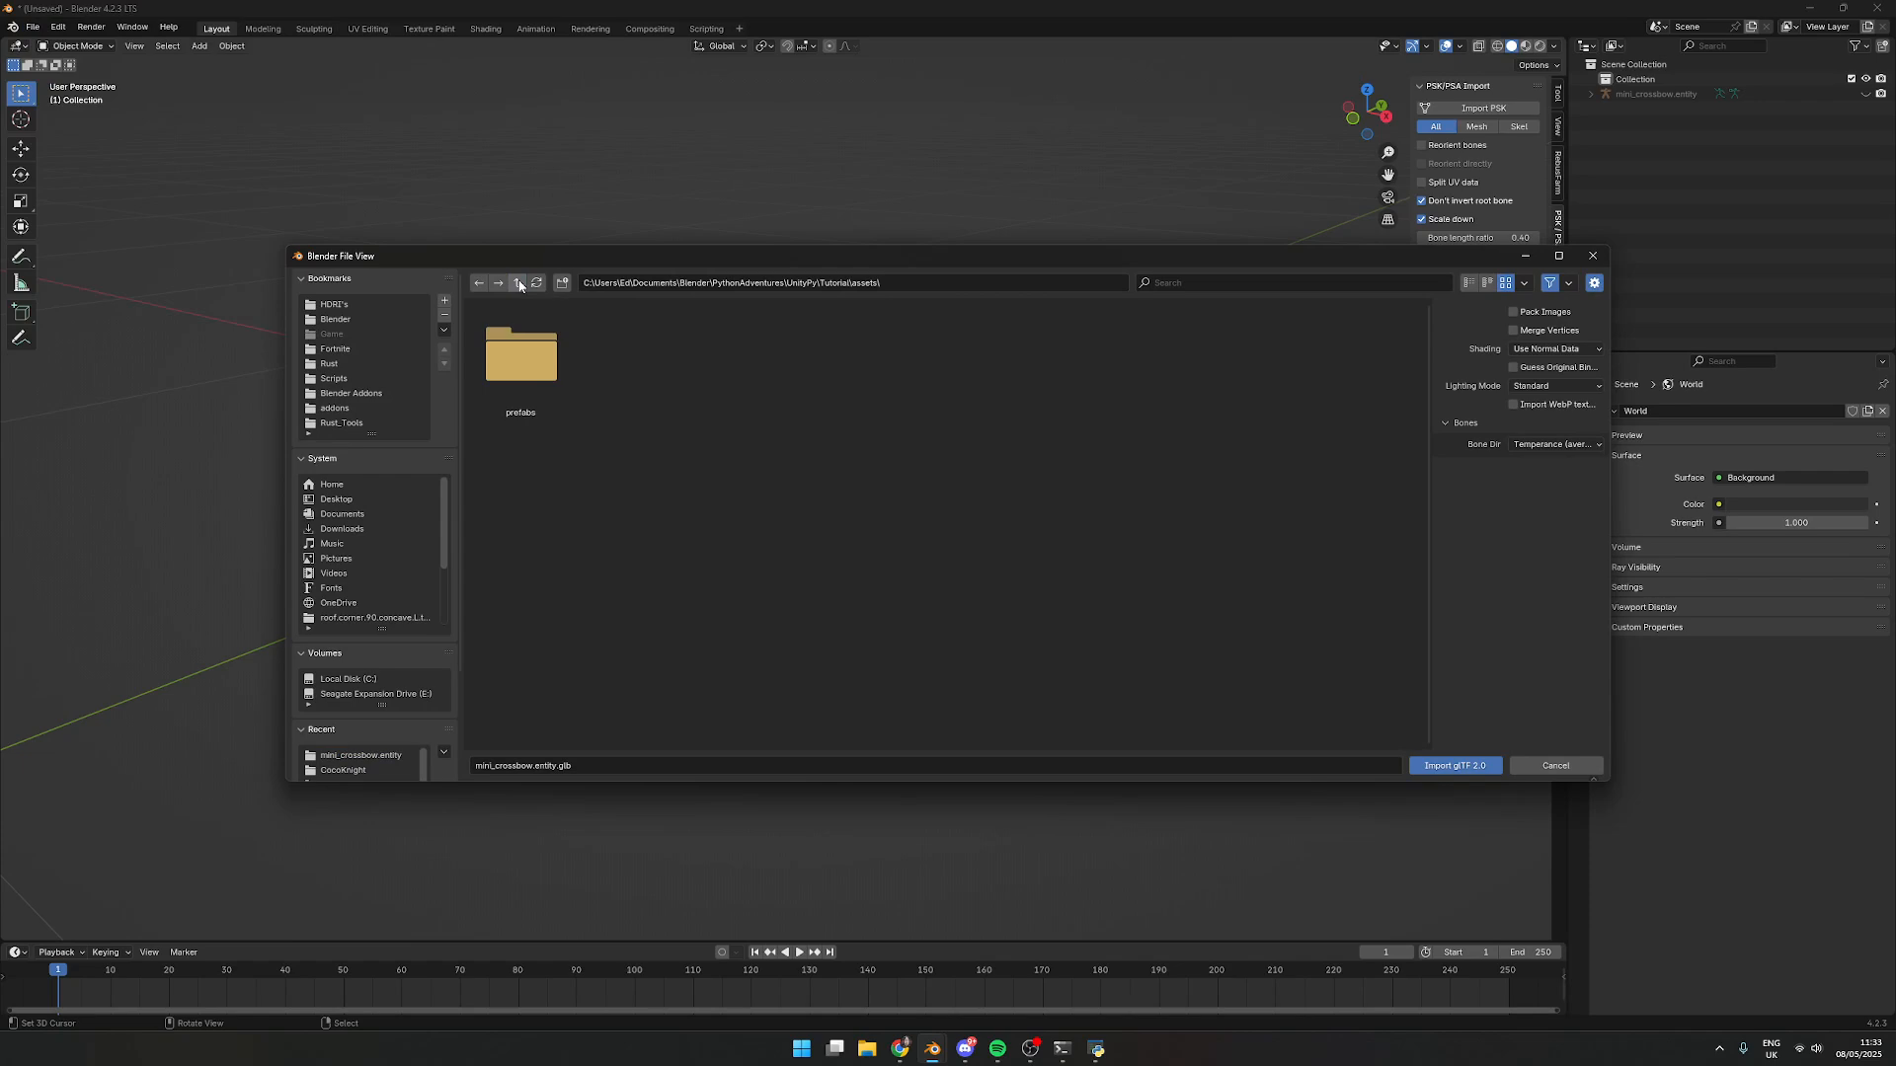
click(518, 283)
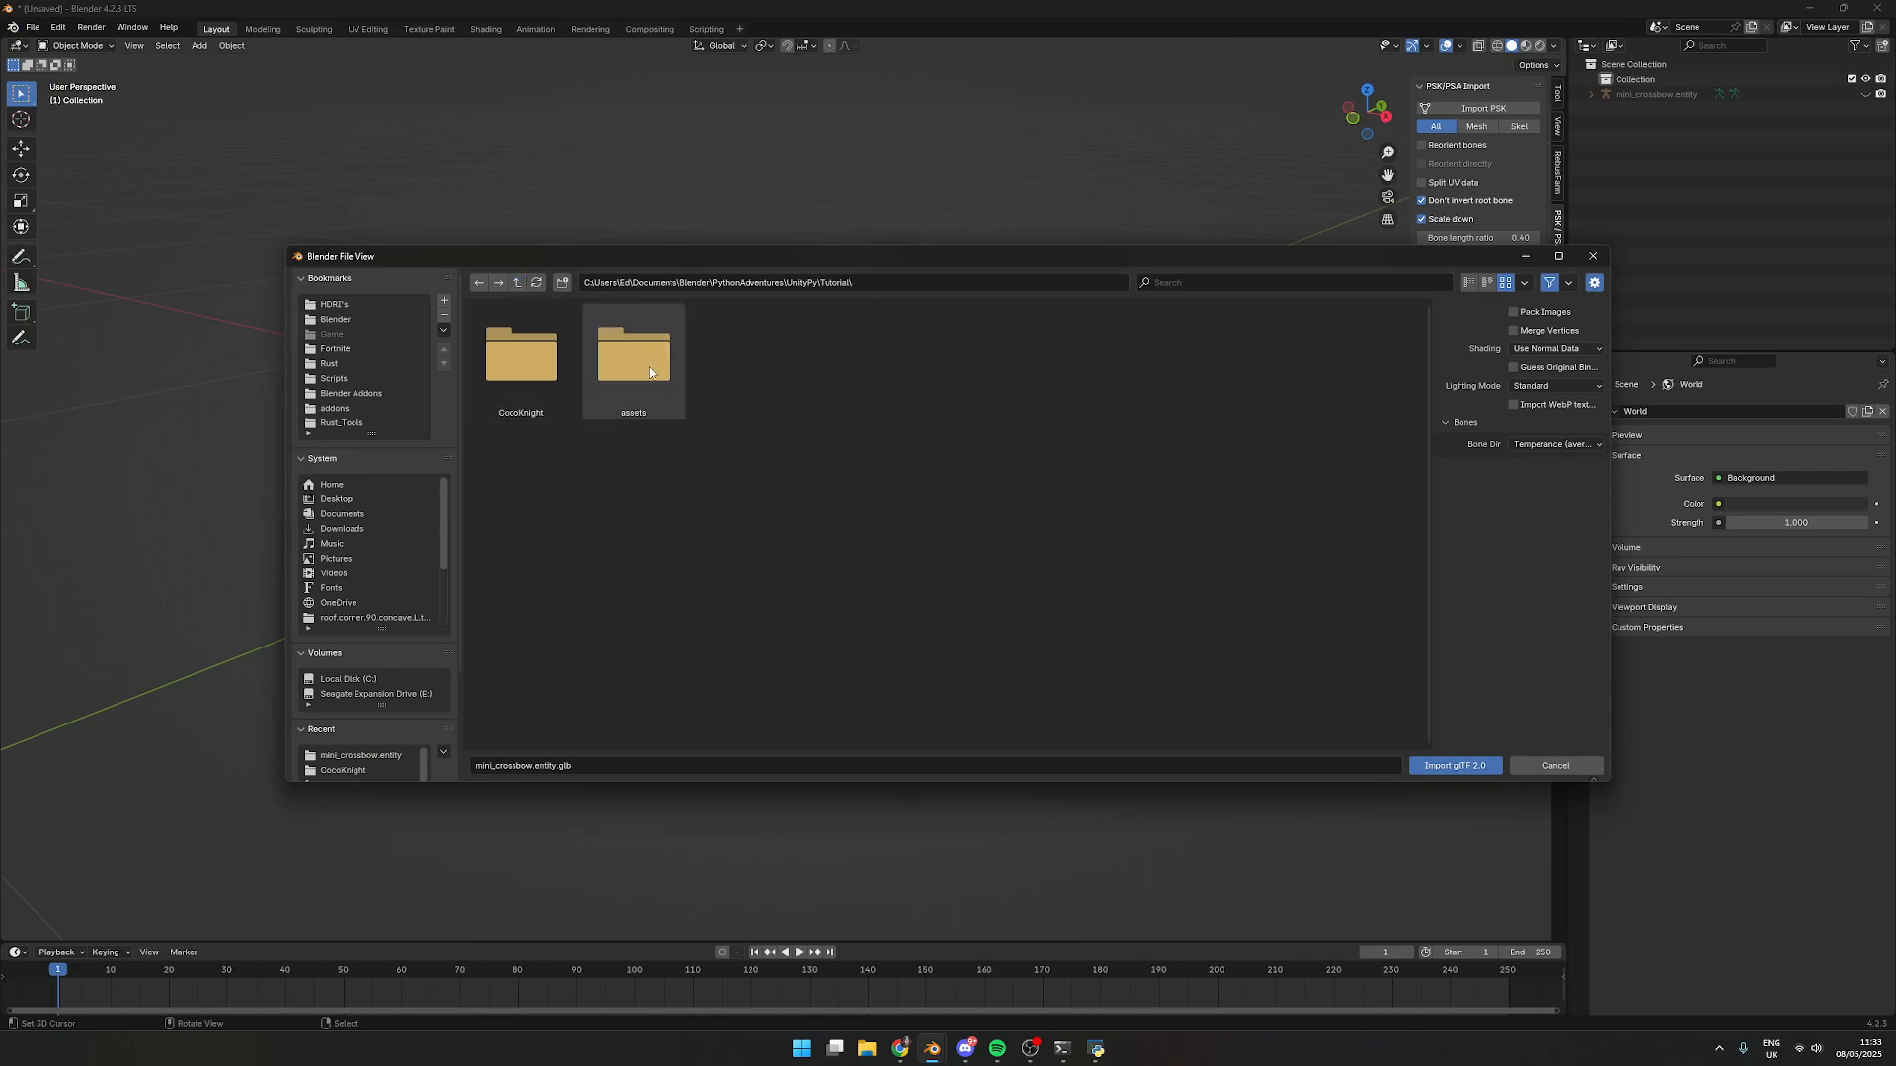
double_click(517, 365)
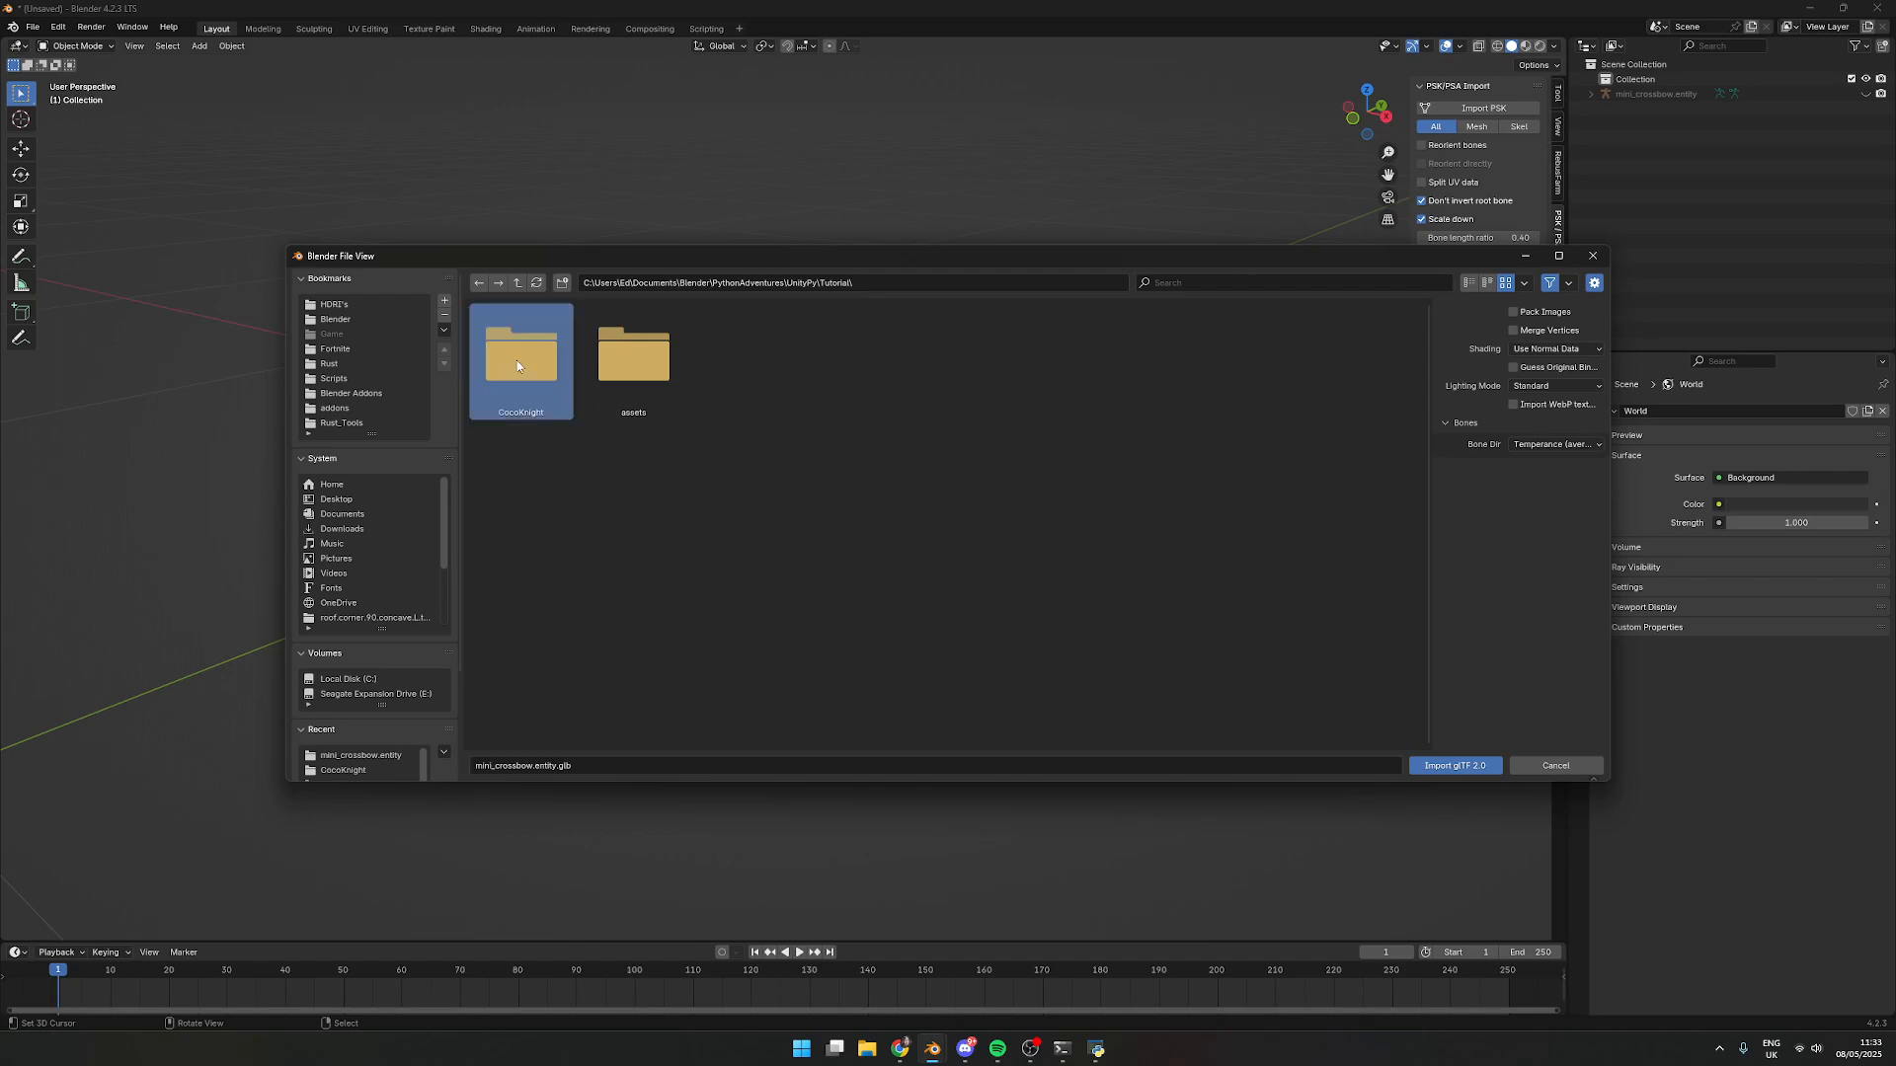
double_click(517, 366)
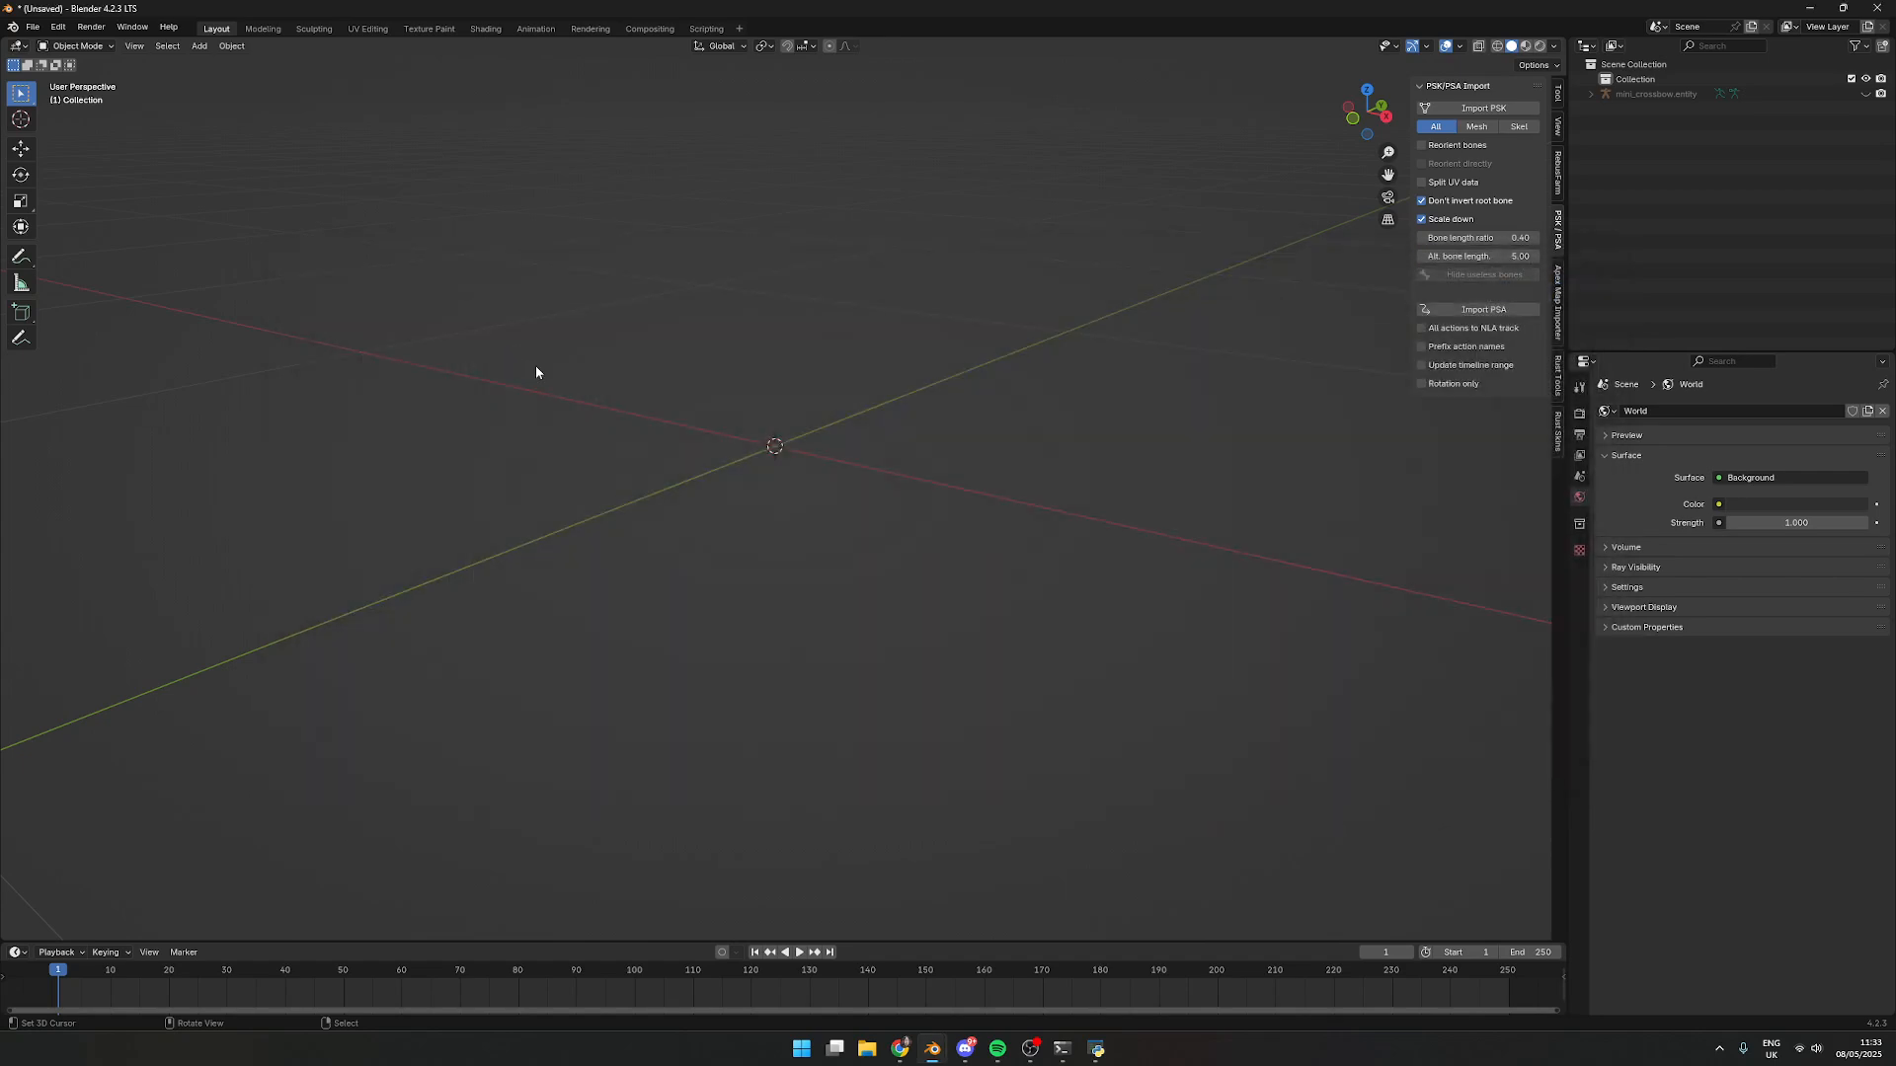
Deselect the imported character and examine the whole model from the front
scroll(1092, 508, down, 2)
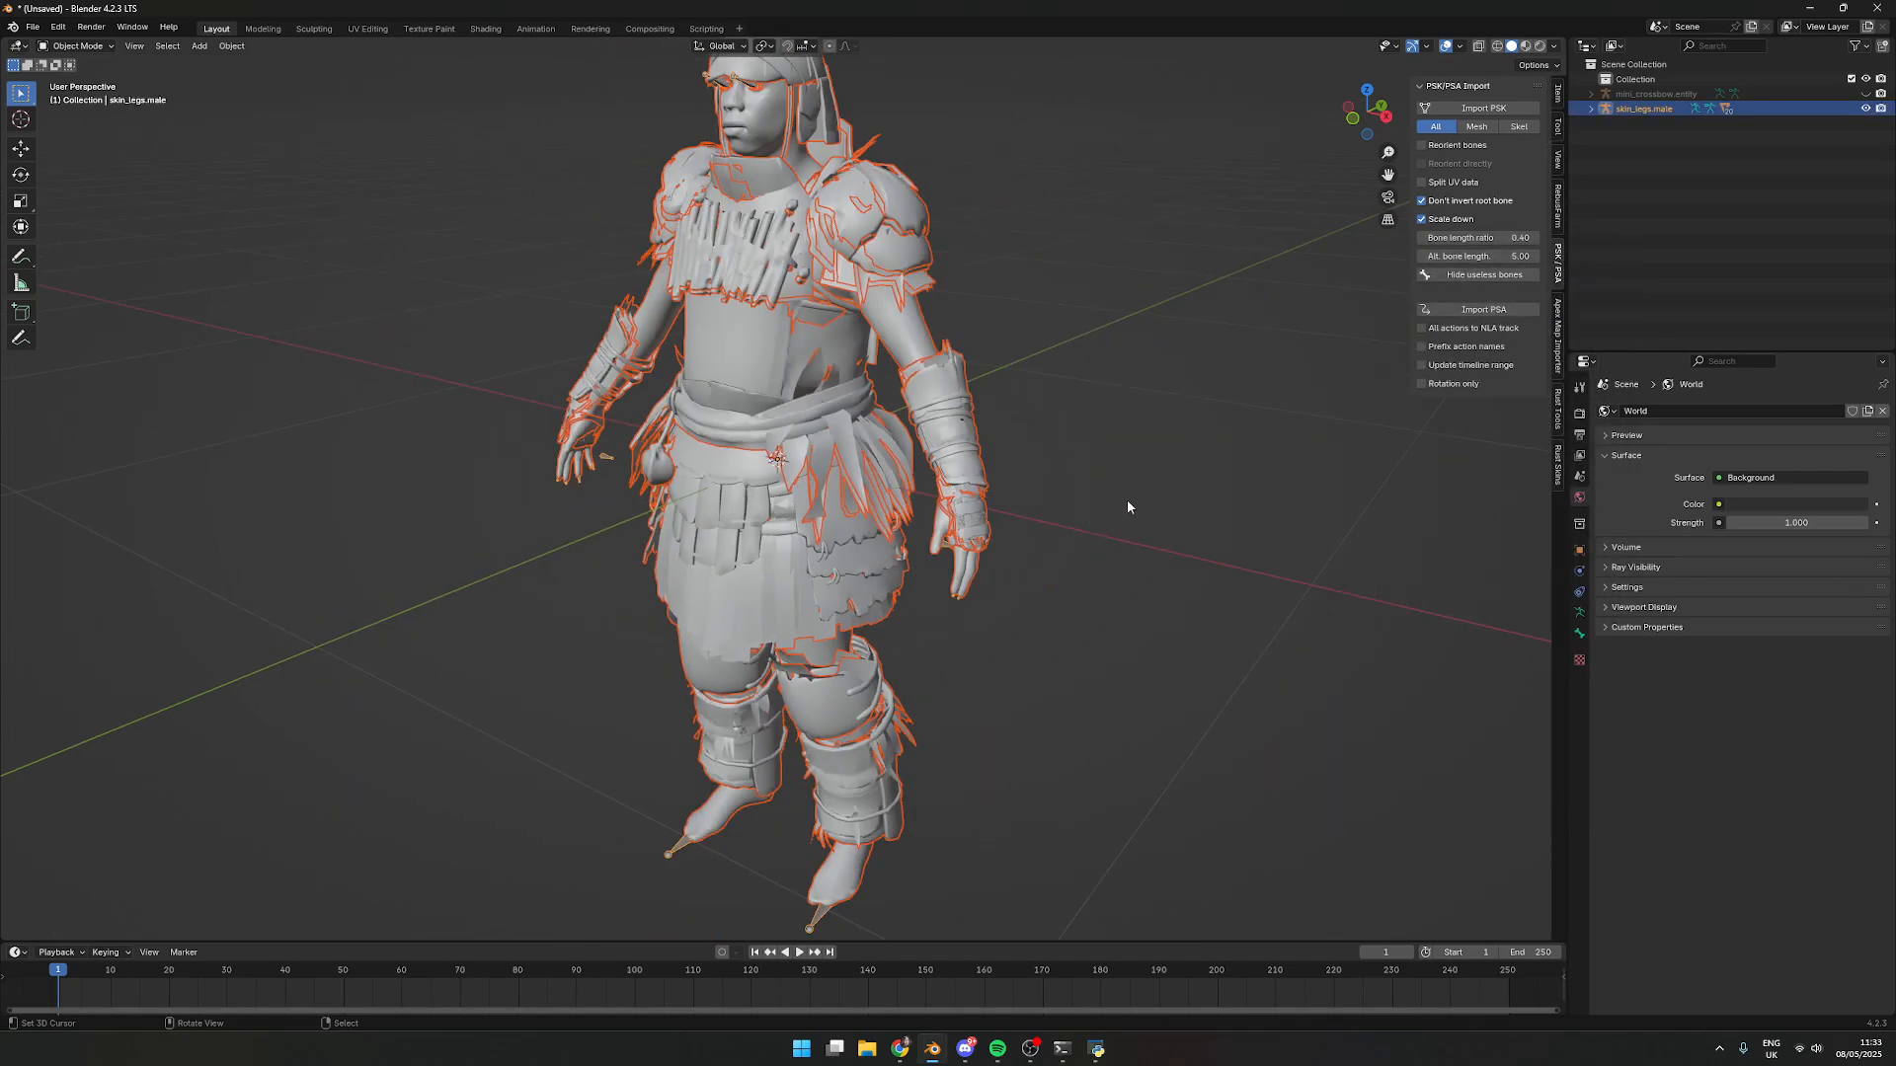
click(1136, 501)
mouse_move(1146, 501)
middle_down()
mouse_move(1277, 530)
mouse_move(1158, 516)
middle_up()
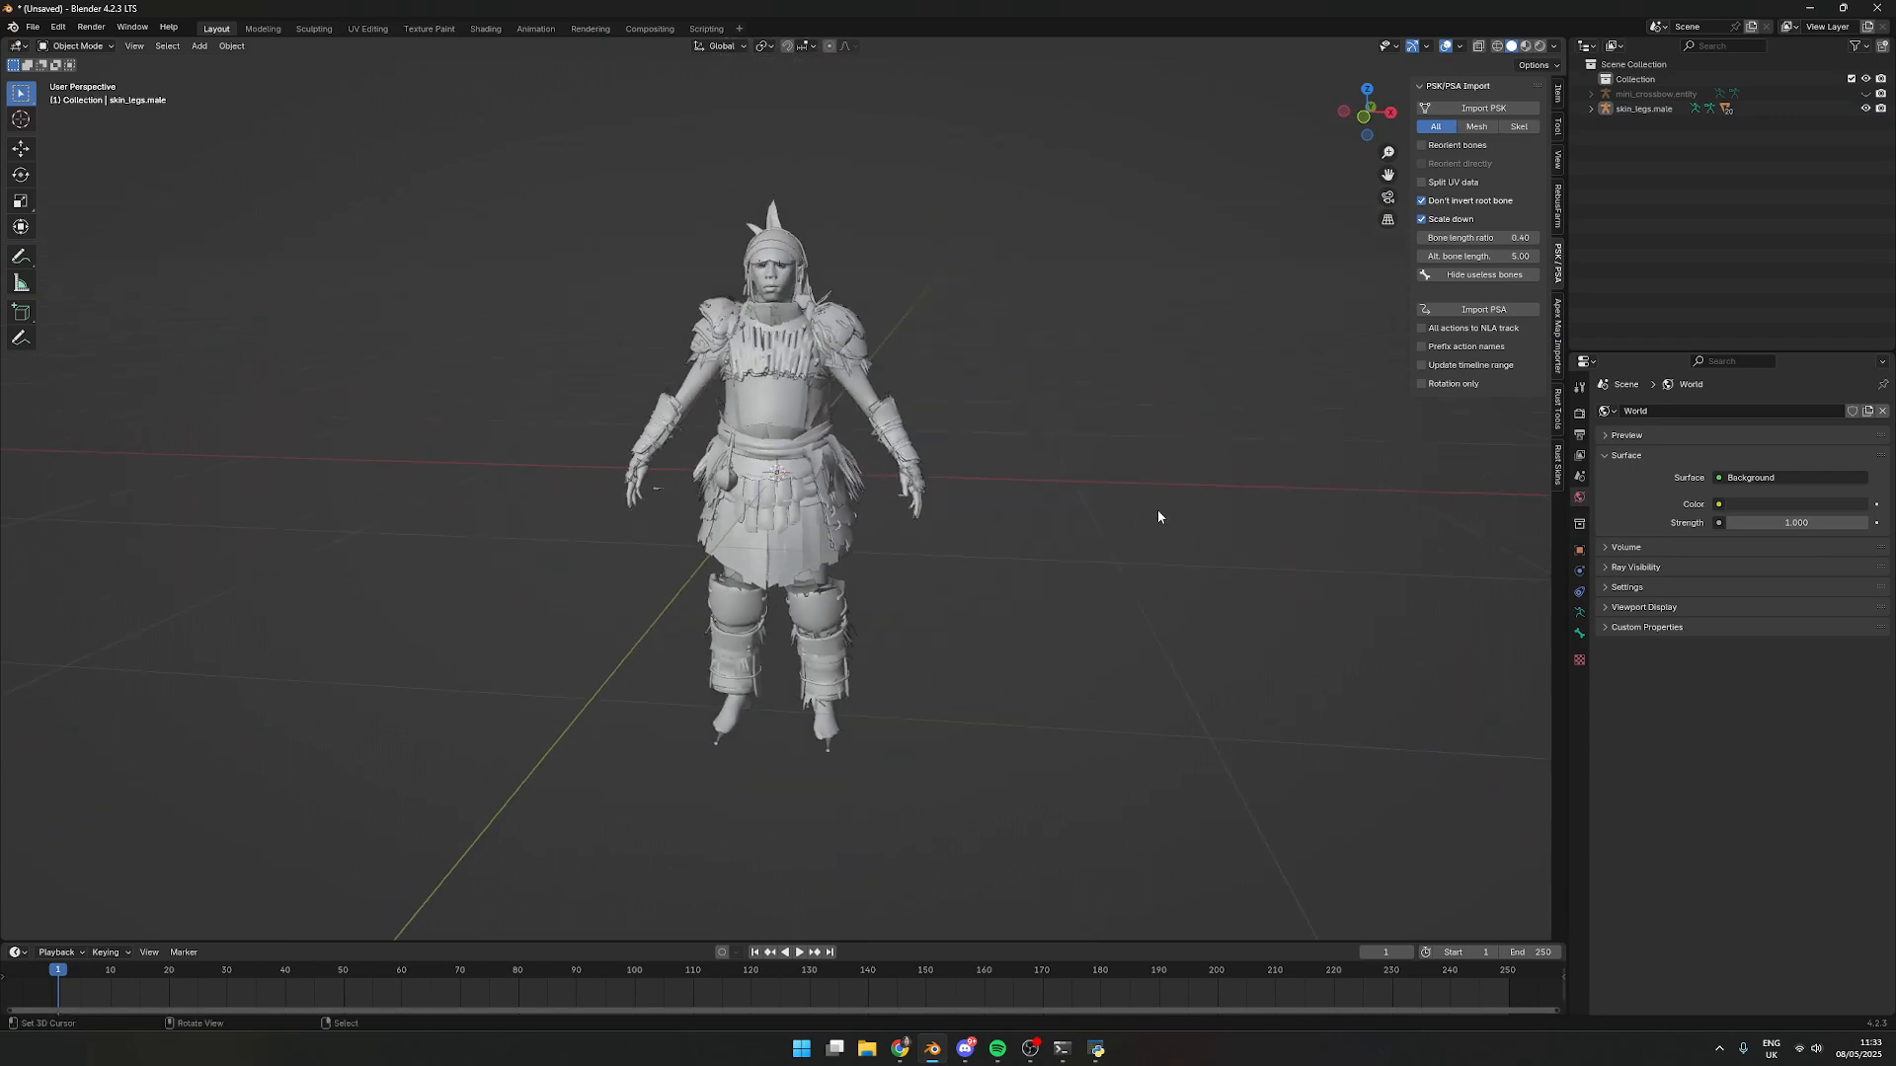
Select the character's armature and display its bones as Stick, in front of the mesh
right_click(783, 268)
scroll(796, 517, up, 2)
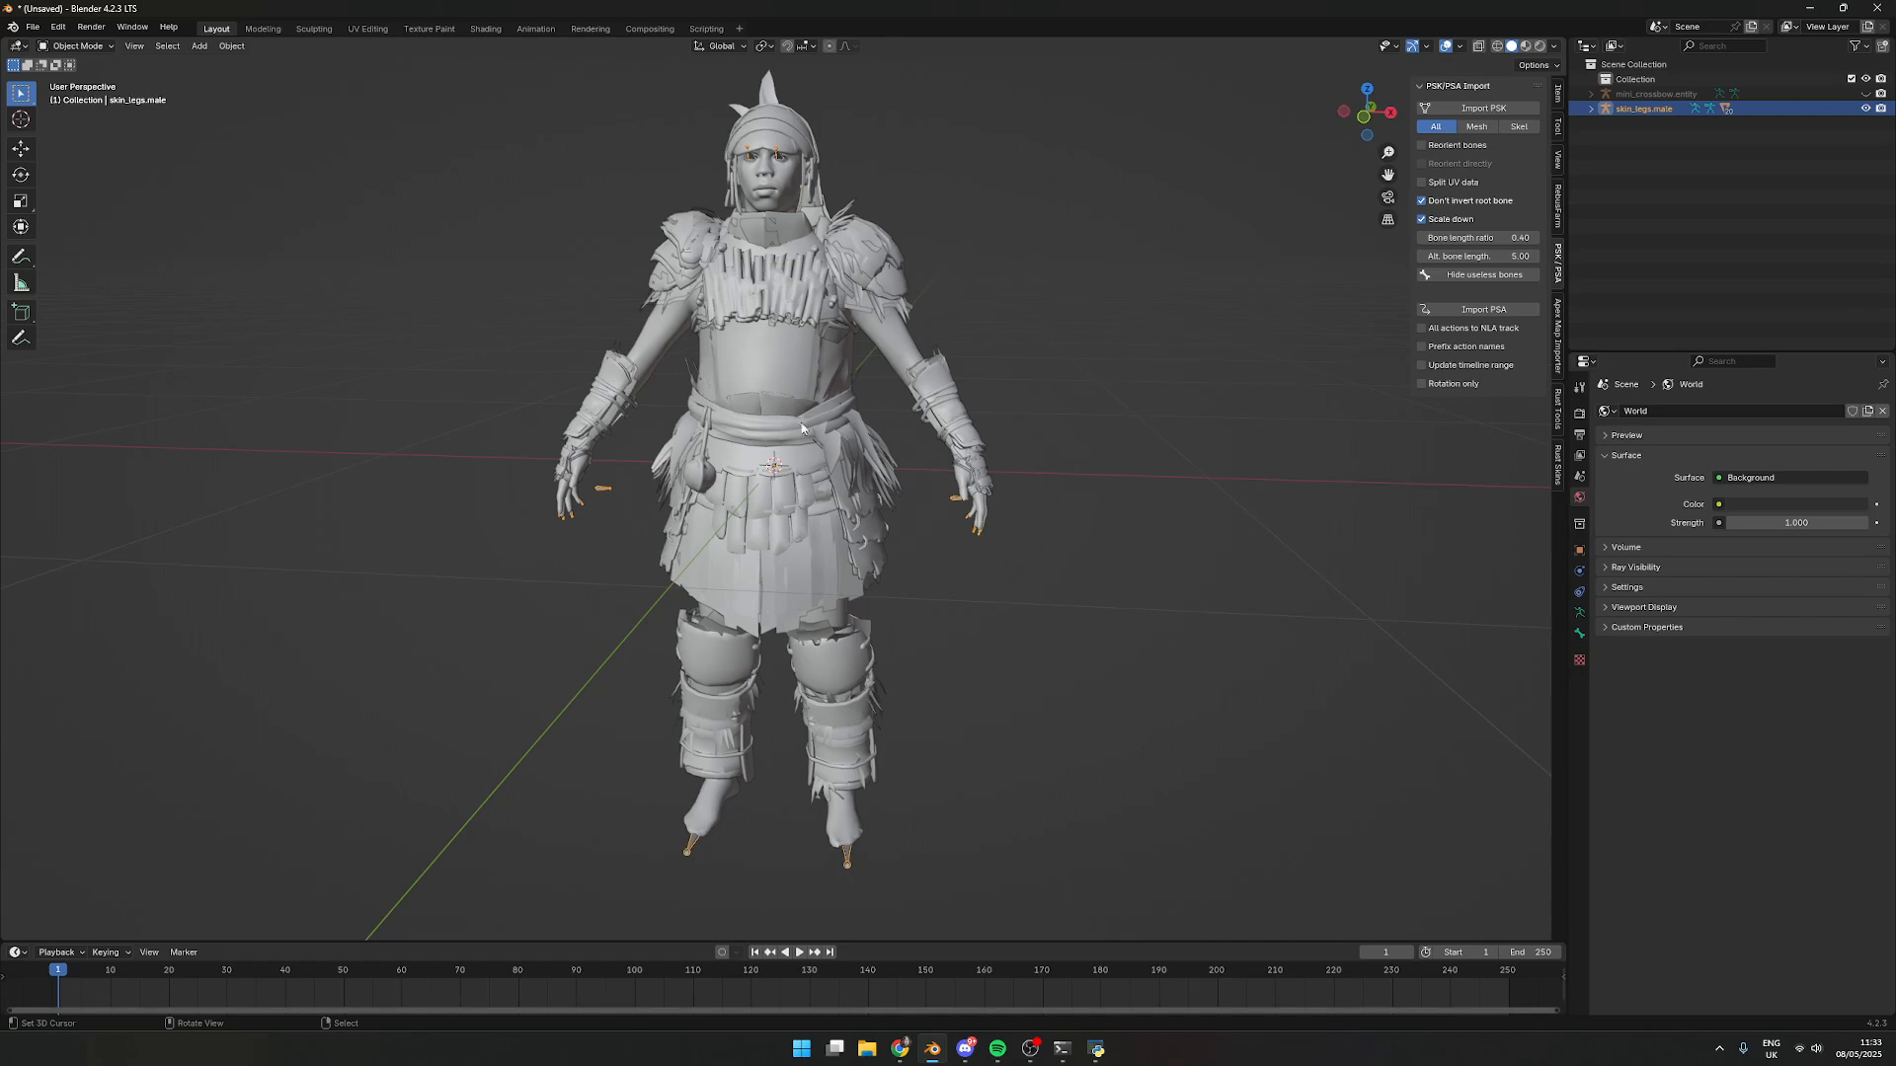
click(1579, 613)
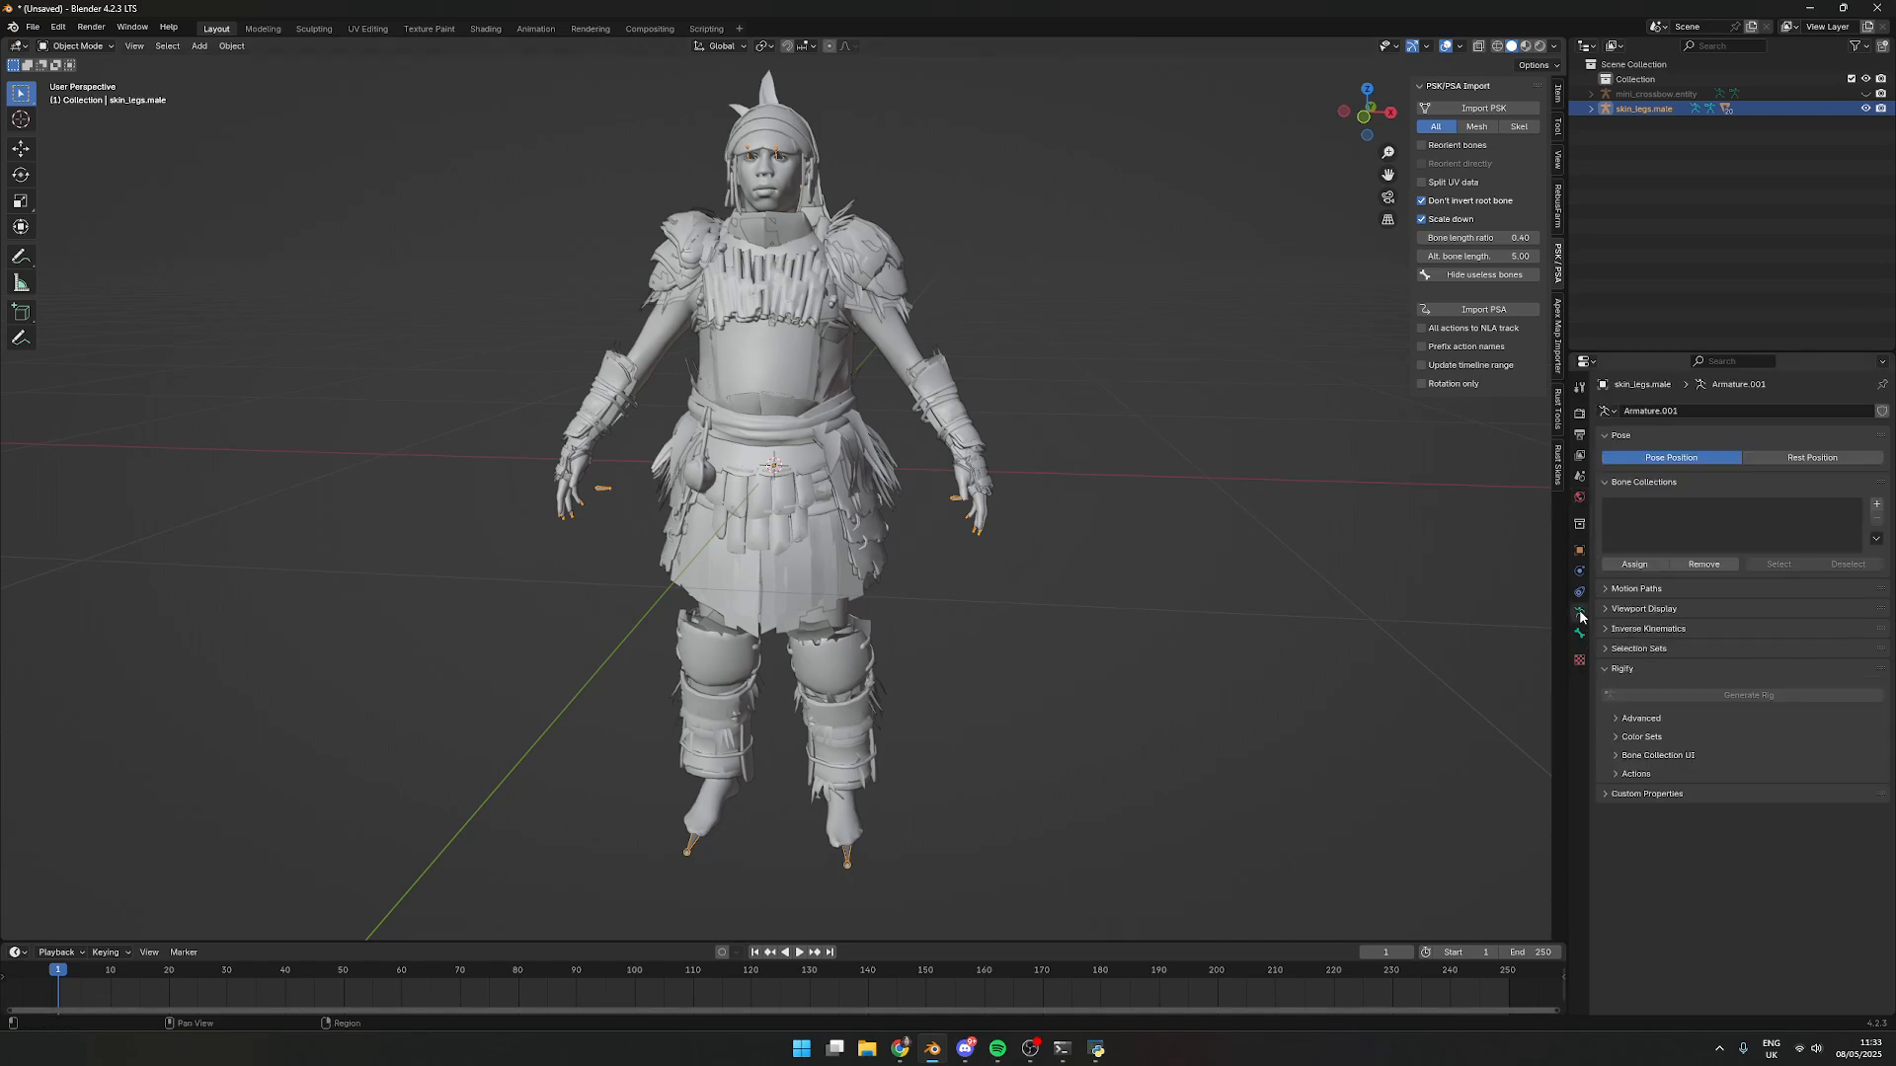
click(1643, 610)
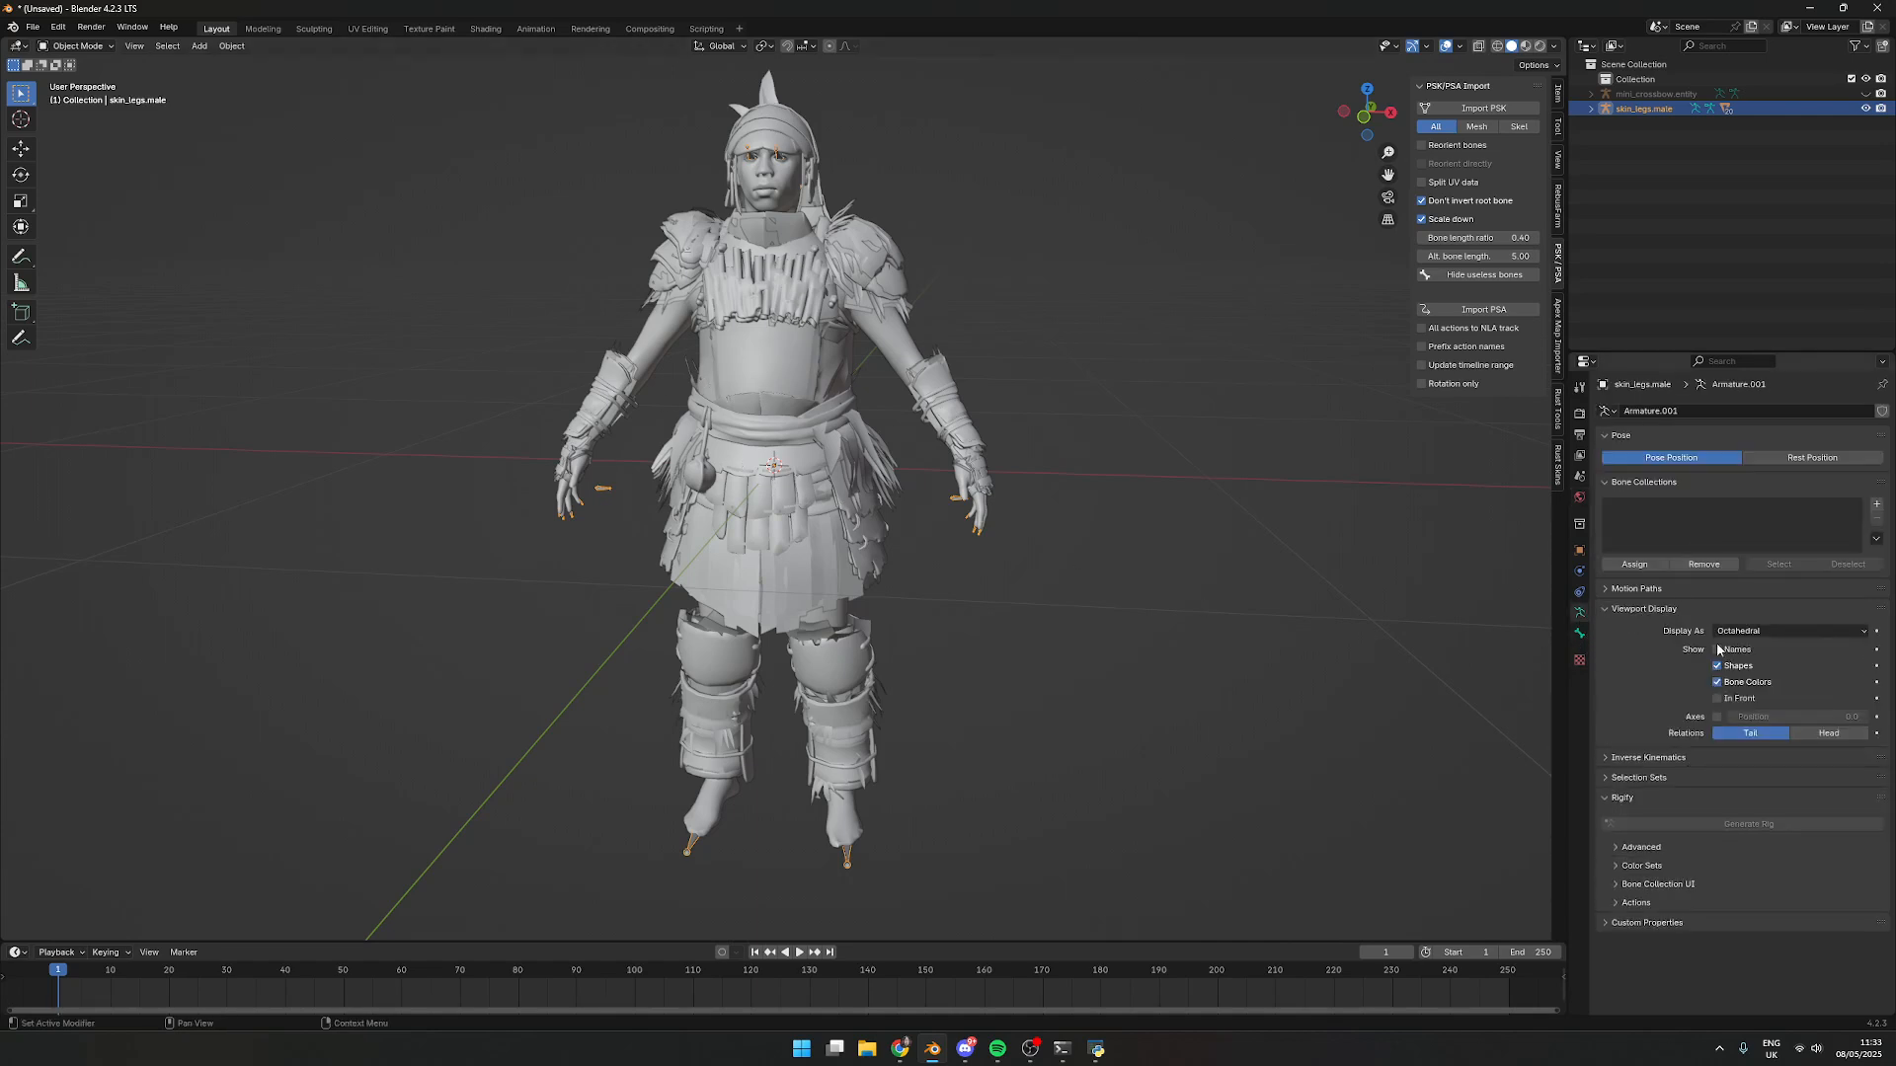
click(1767, 631)
click(1737, 666)
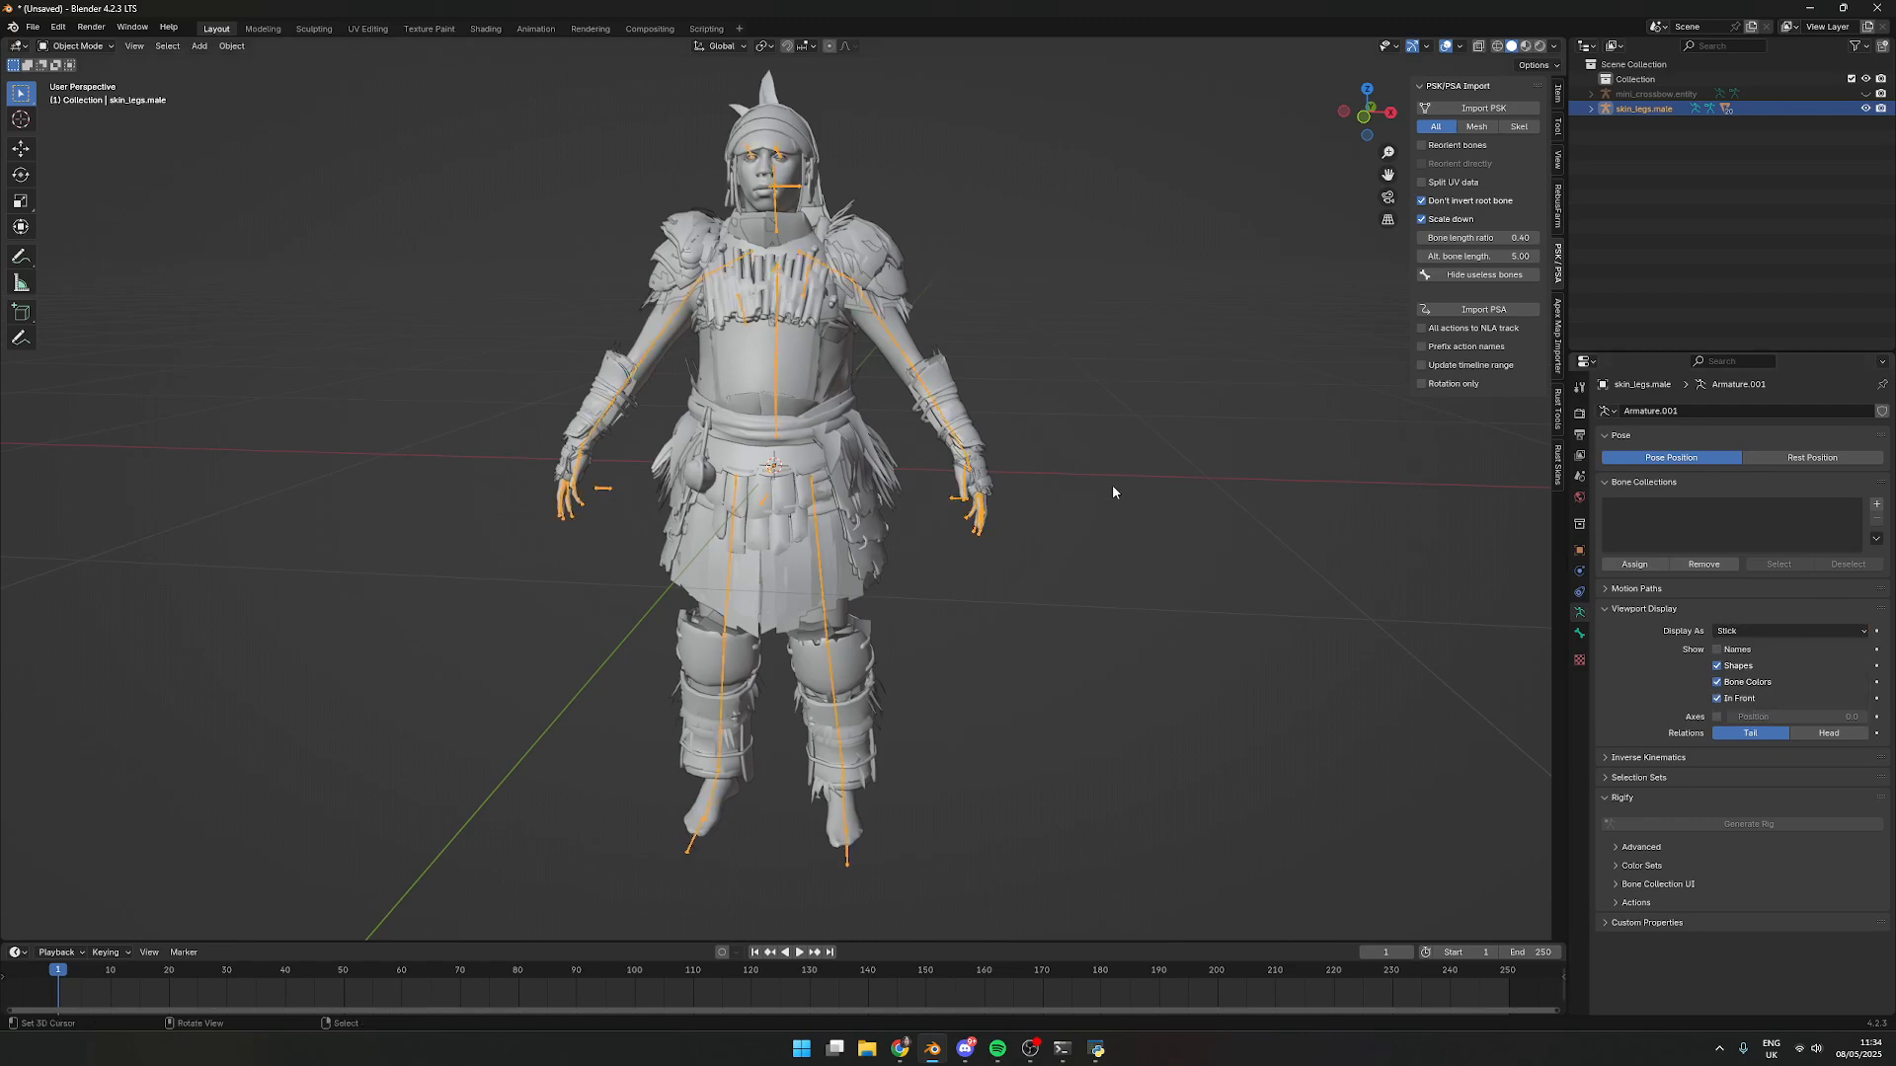
Switch the armature to Pose Mode and try rotating the left clavicle bone
click(98, 46)
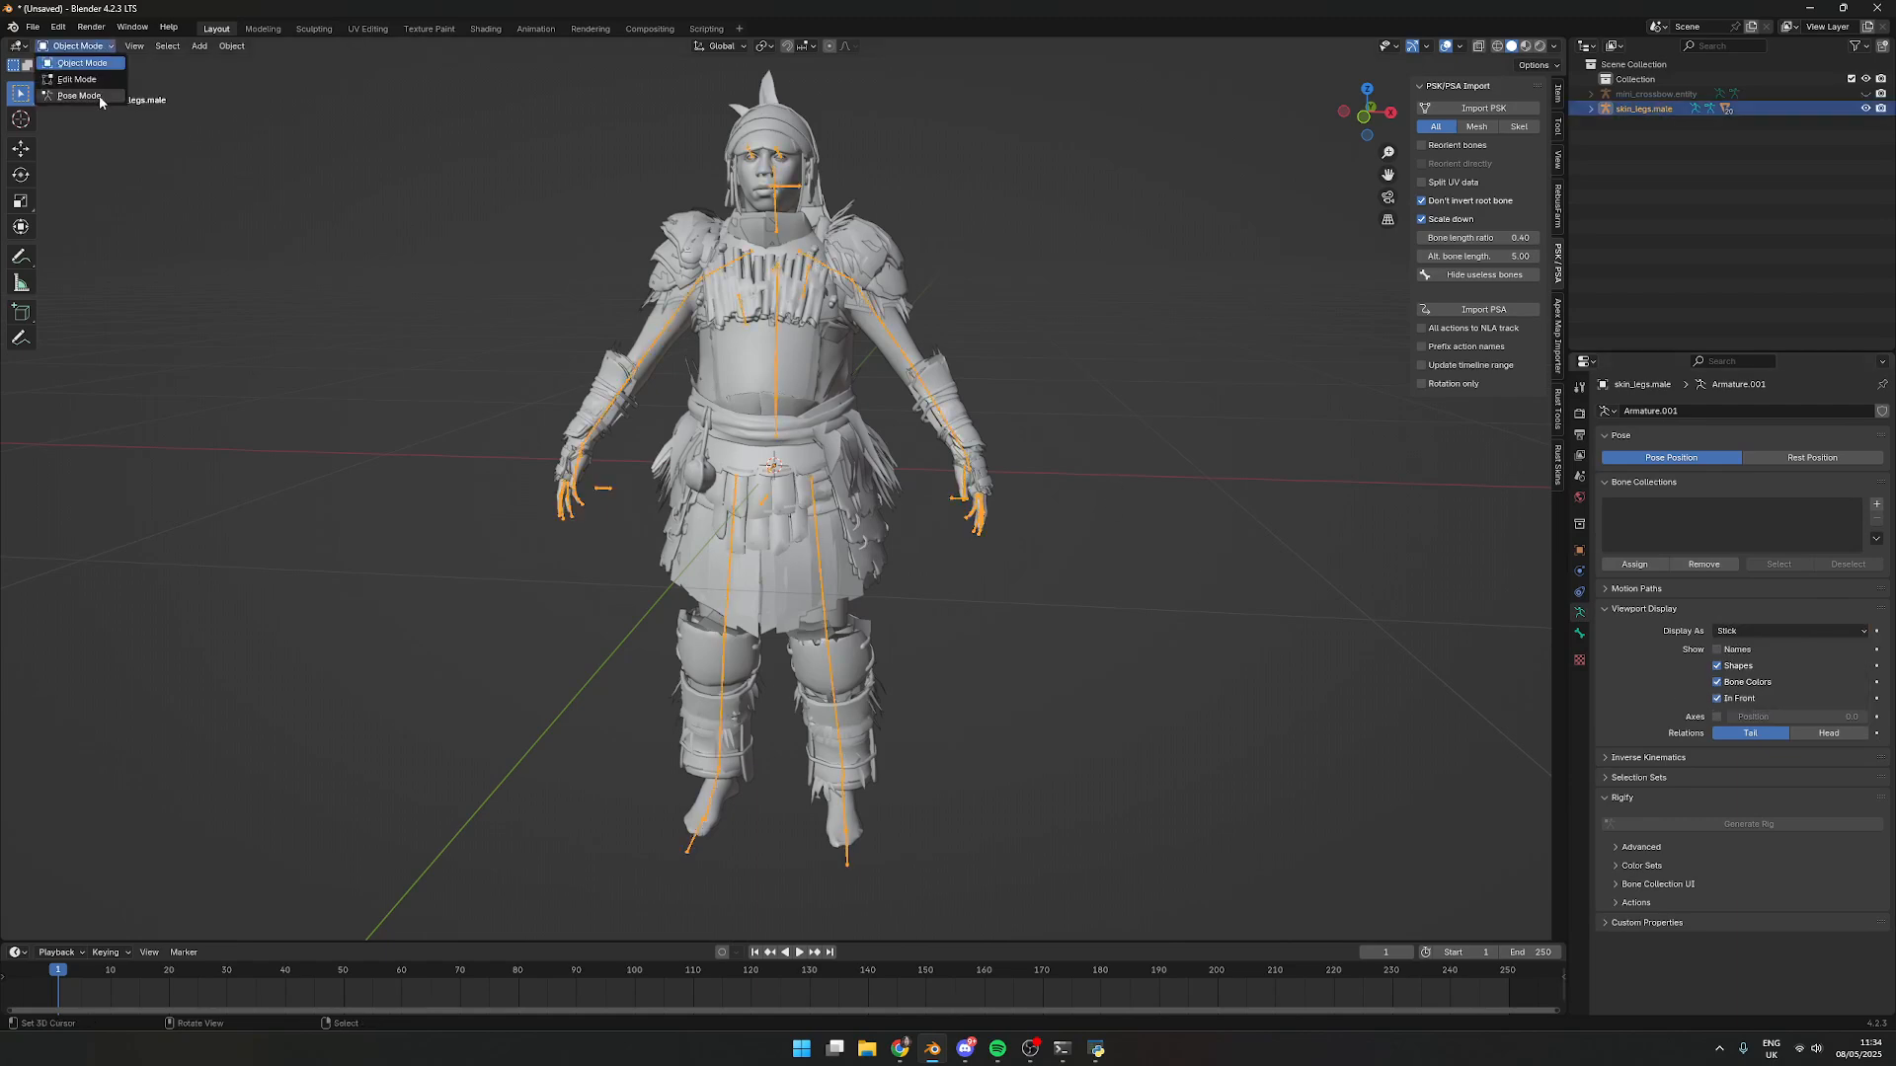
click(74, 94)
click(826, 259)
key(r)
click(1091, 363)
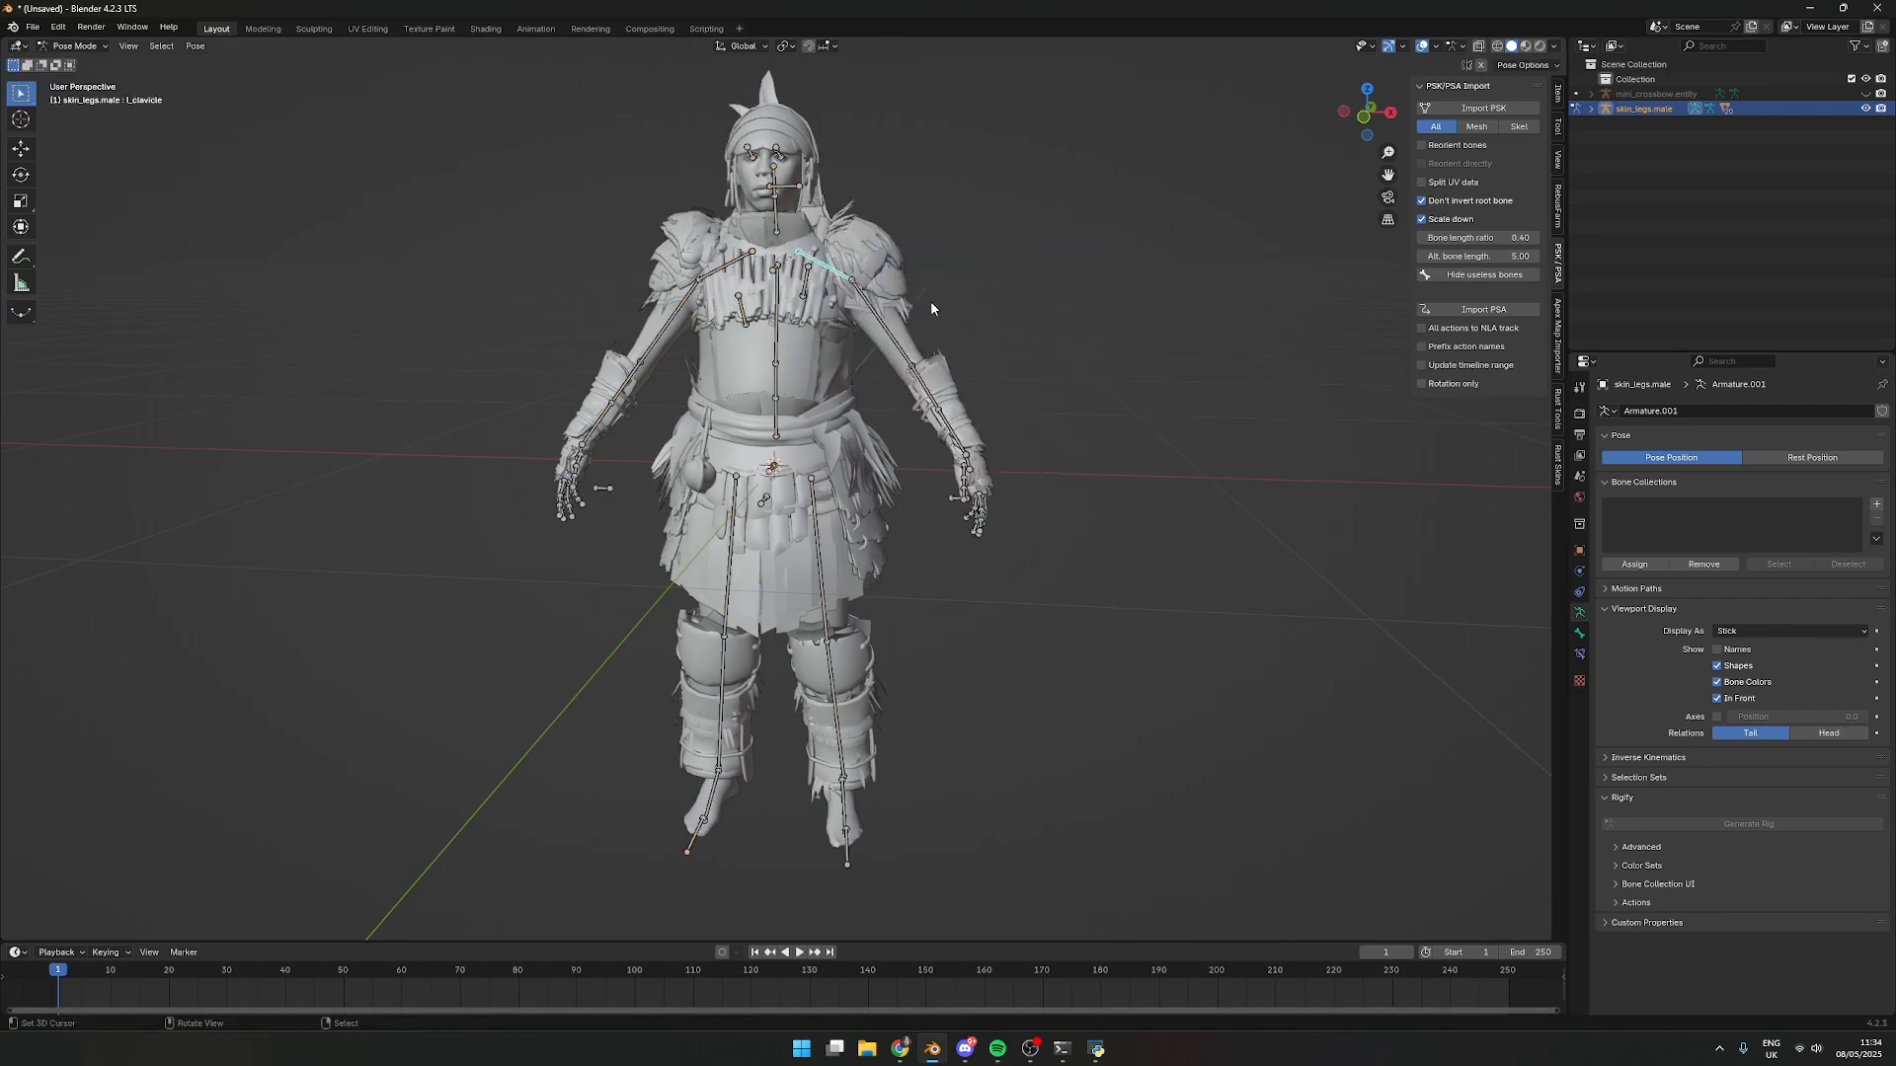
Try rotating the spine, thigh and lower torso bones, cancel each rotation and return to Object Mode
click(776, 358)
key(r)
right_click(1116, 399)
right_click(848, 590)
key(r)
right_click(914, 637)
click(785, 425)
key(r)
right_click(796, 437)
click(88, 65)
middle_drag(1058, 286, 1047, 375)
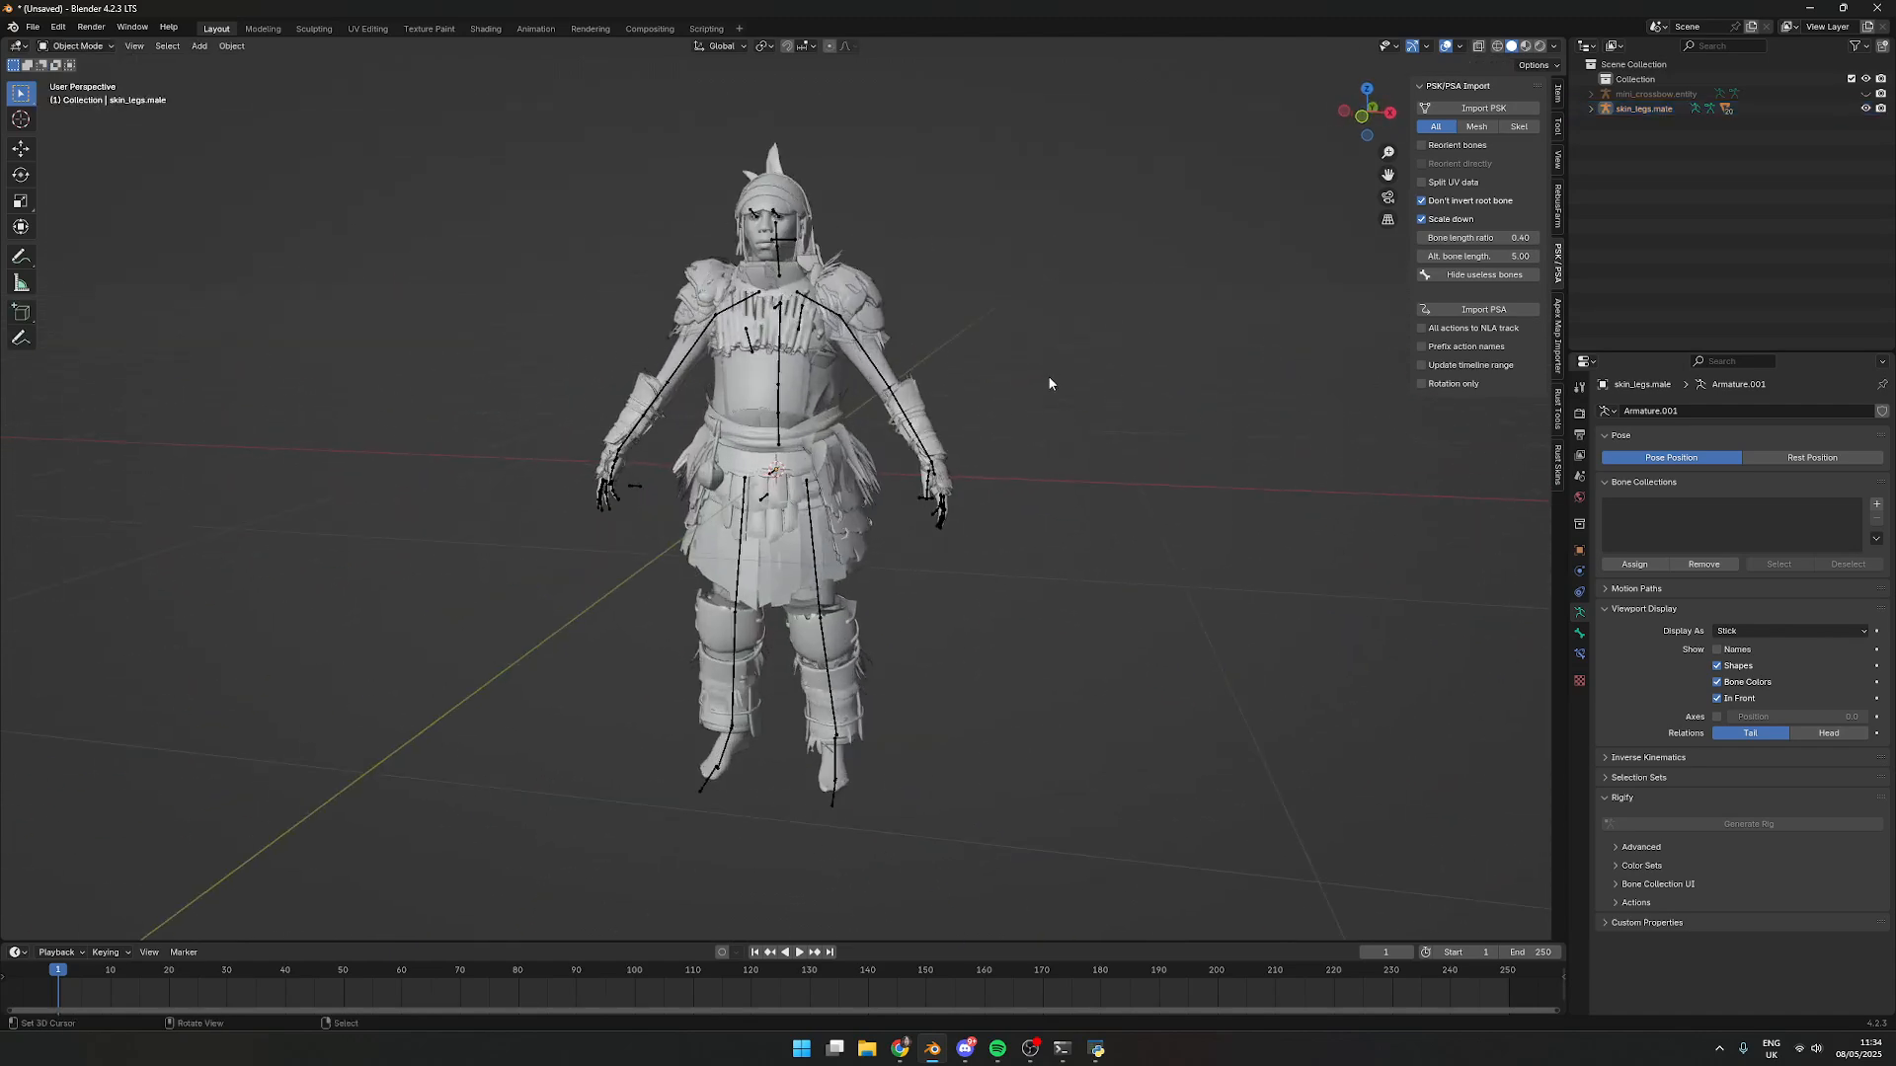
Switch to Rust Asset Exporter and inspect the merged character preview from the front
click(1079, 1056)
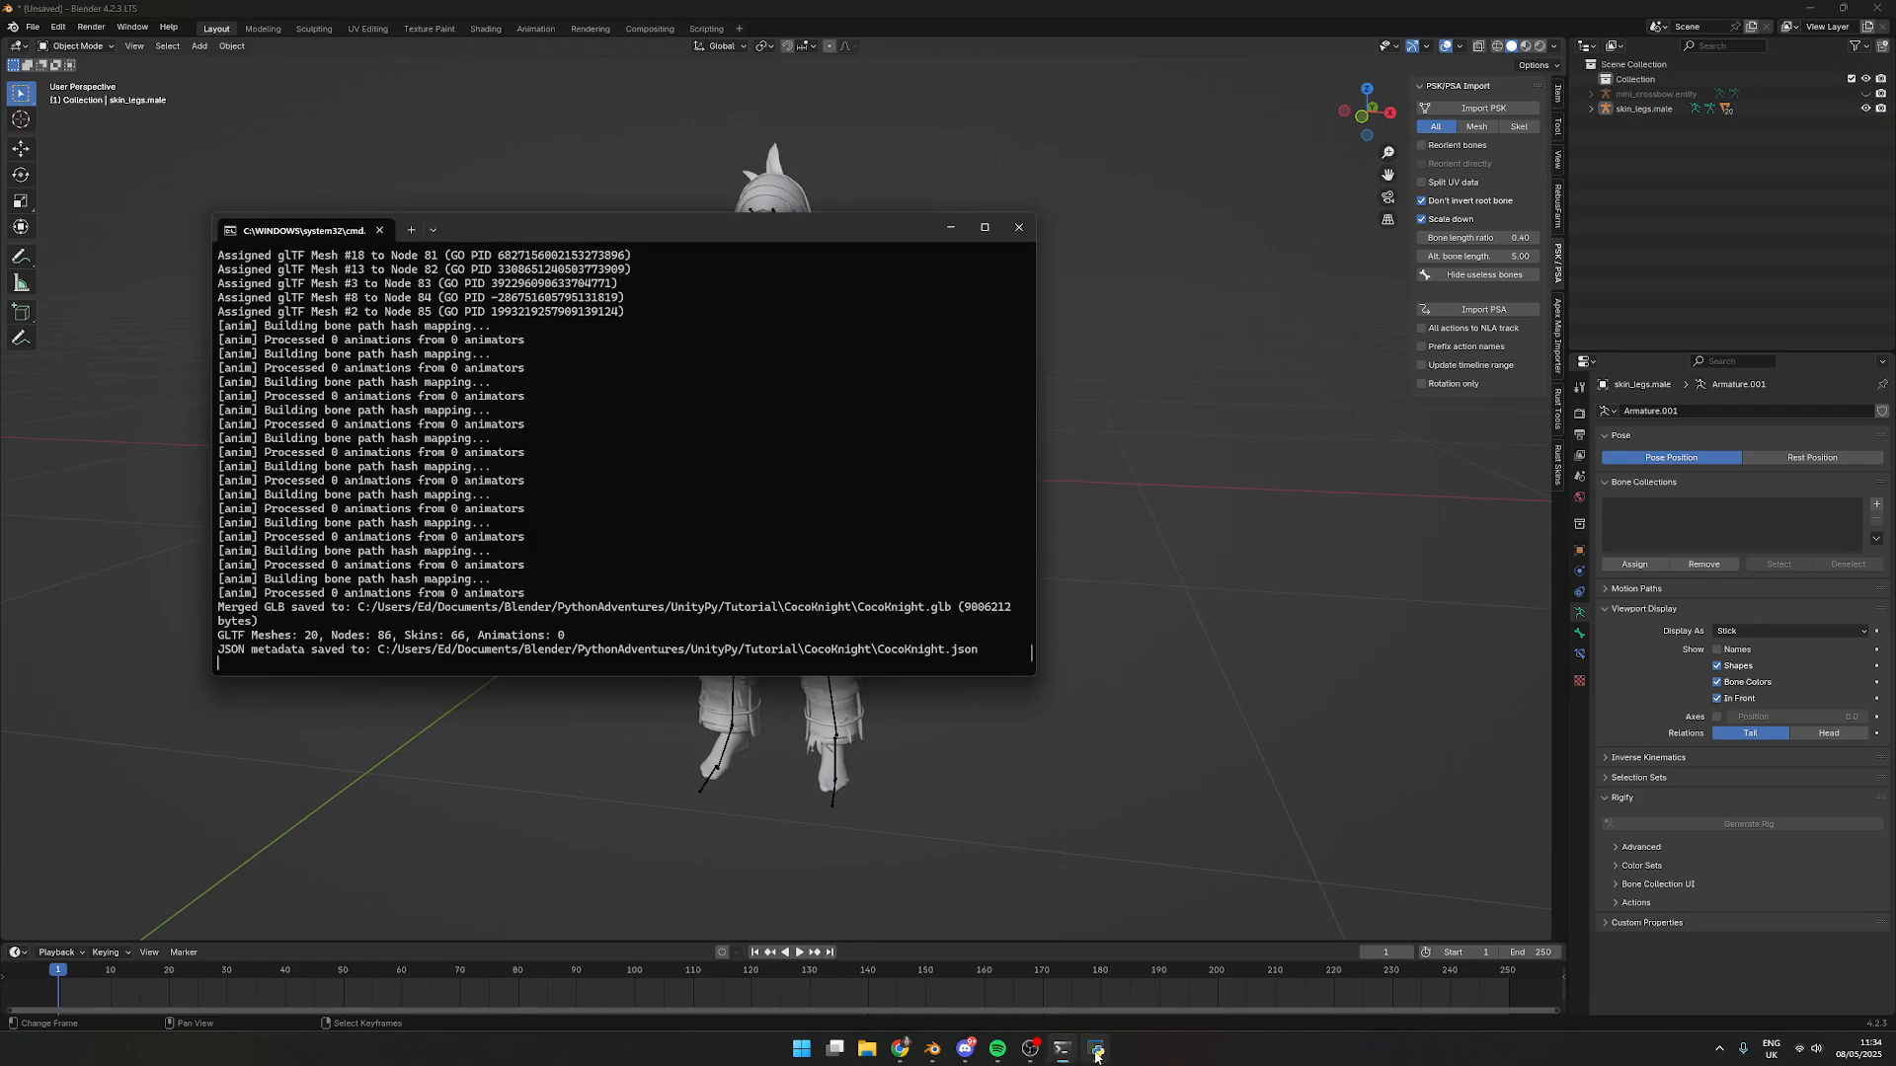
click(1096, 1050)
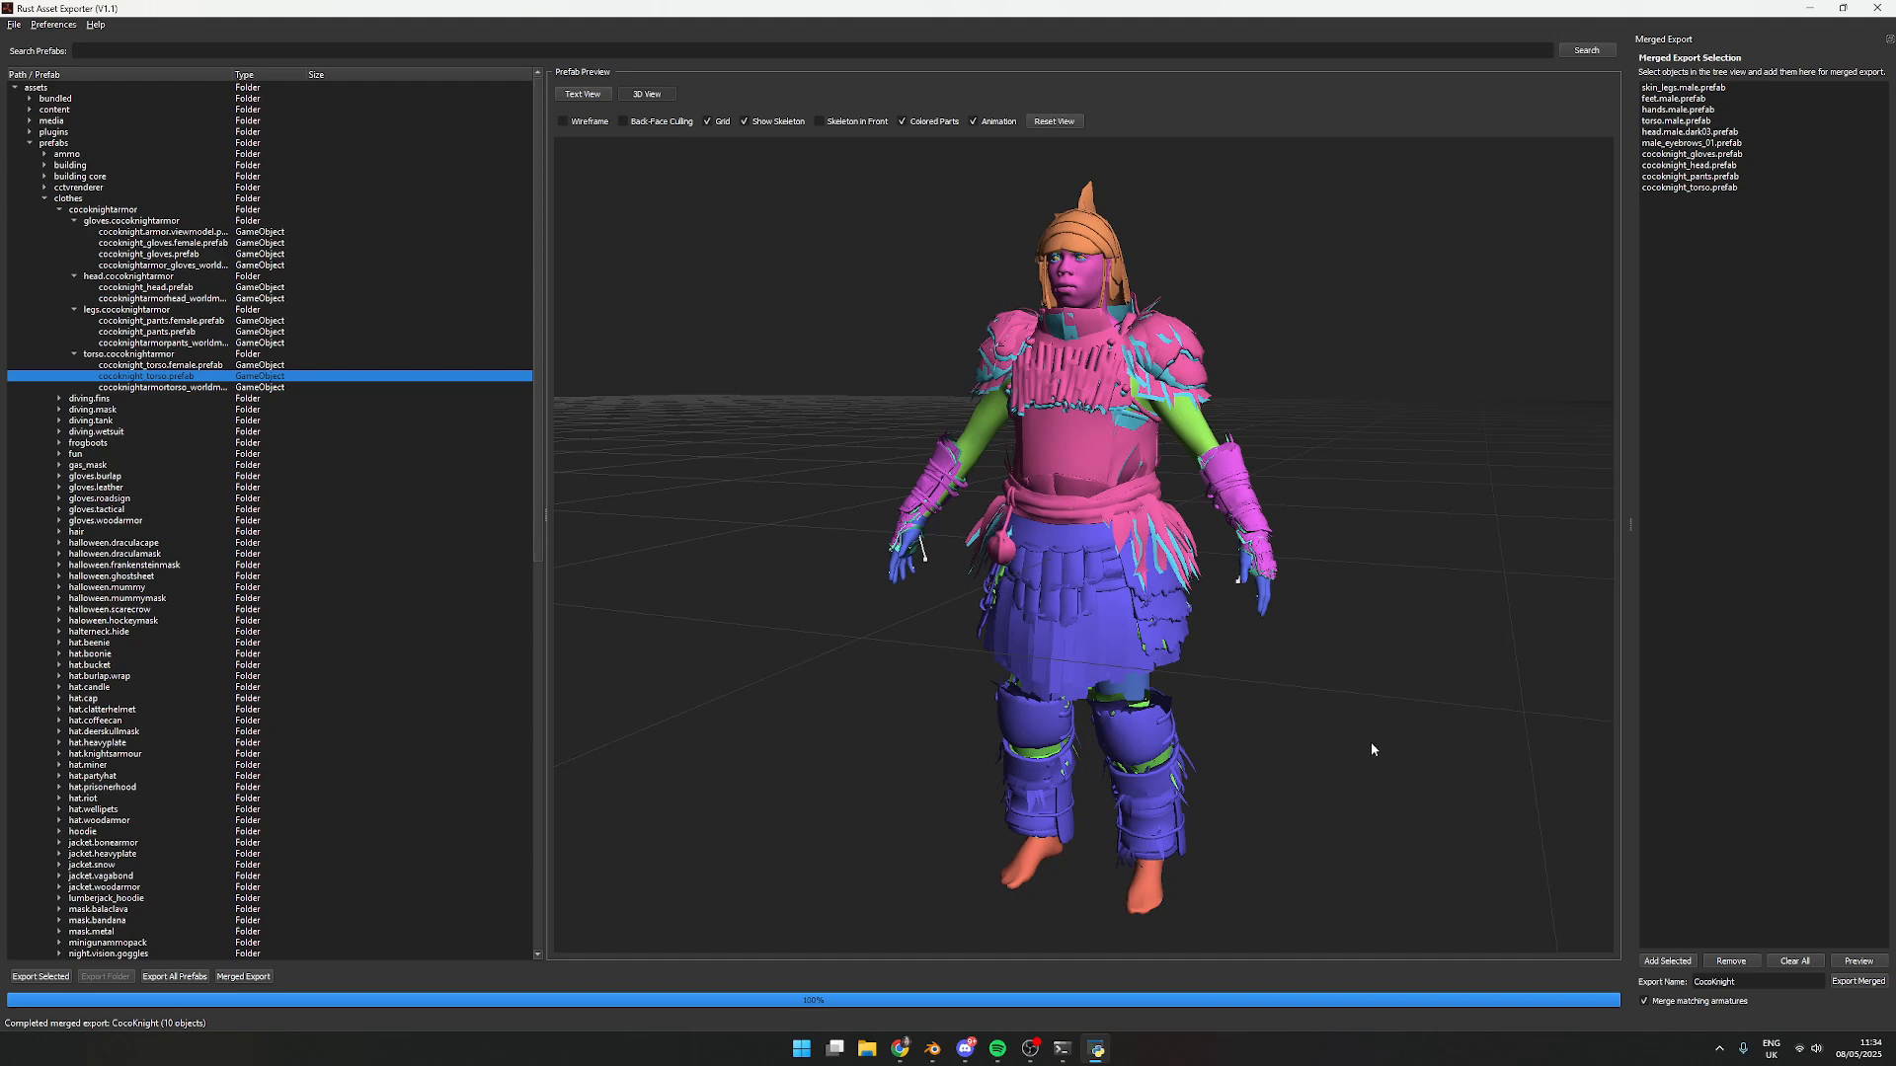
middle_drag(1370, 742, 1394, 741)
middle_drag(1404, 668, 1319, 664)
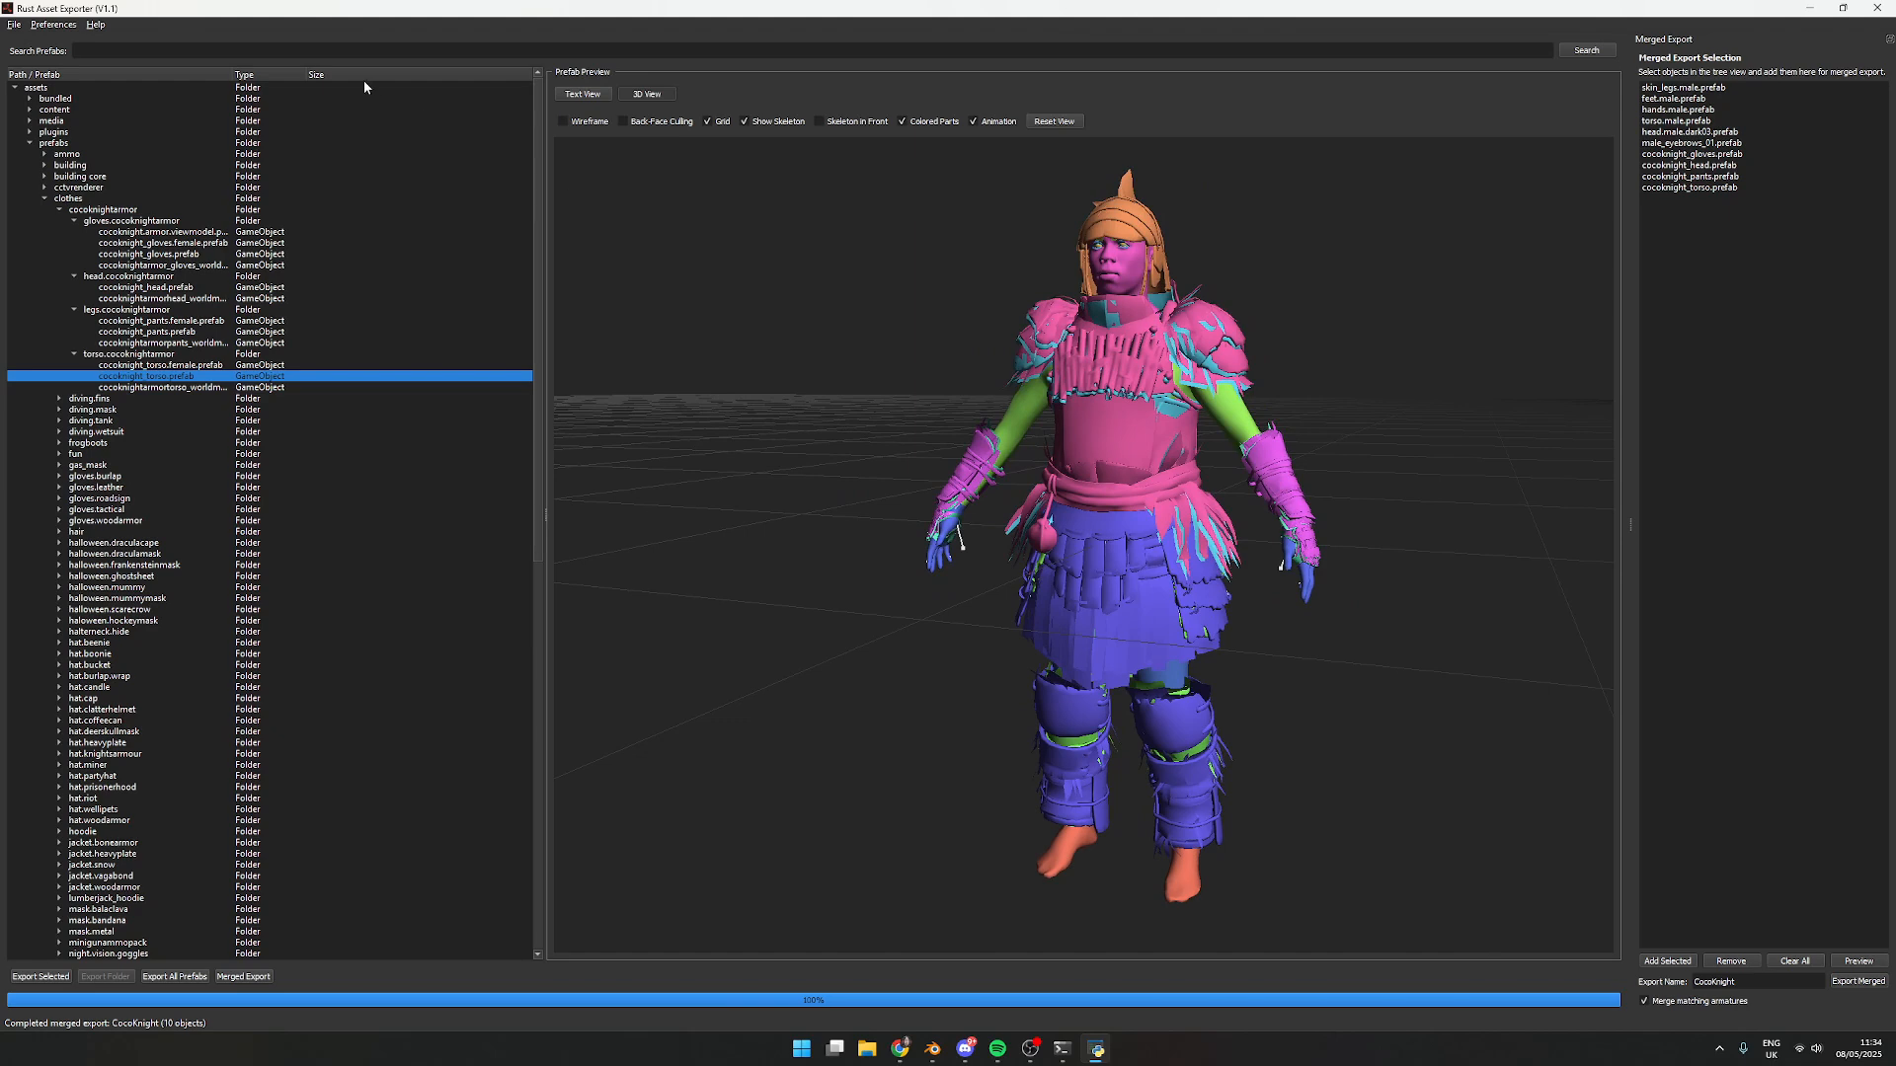
Search the prefabs for "burlap"
click(236, 47)
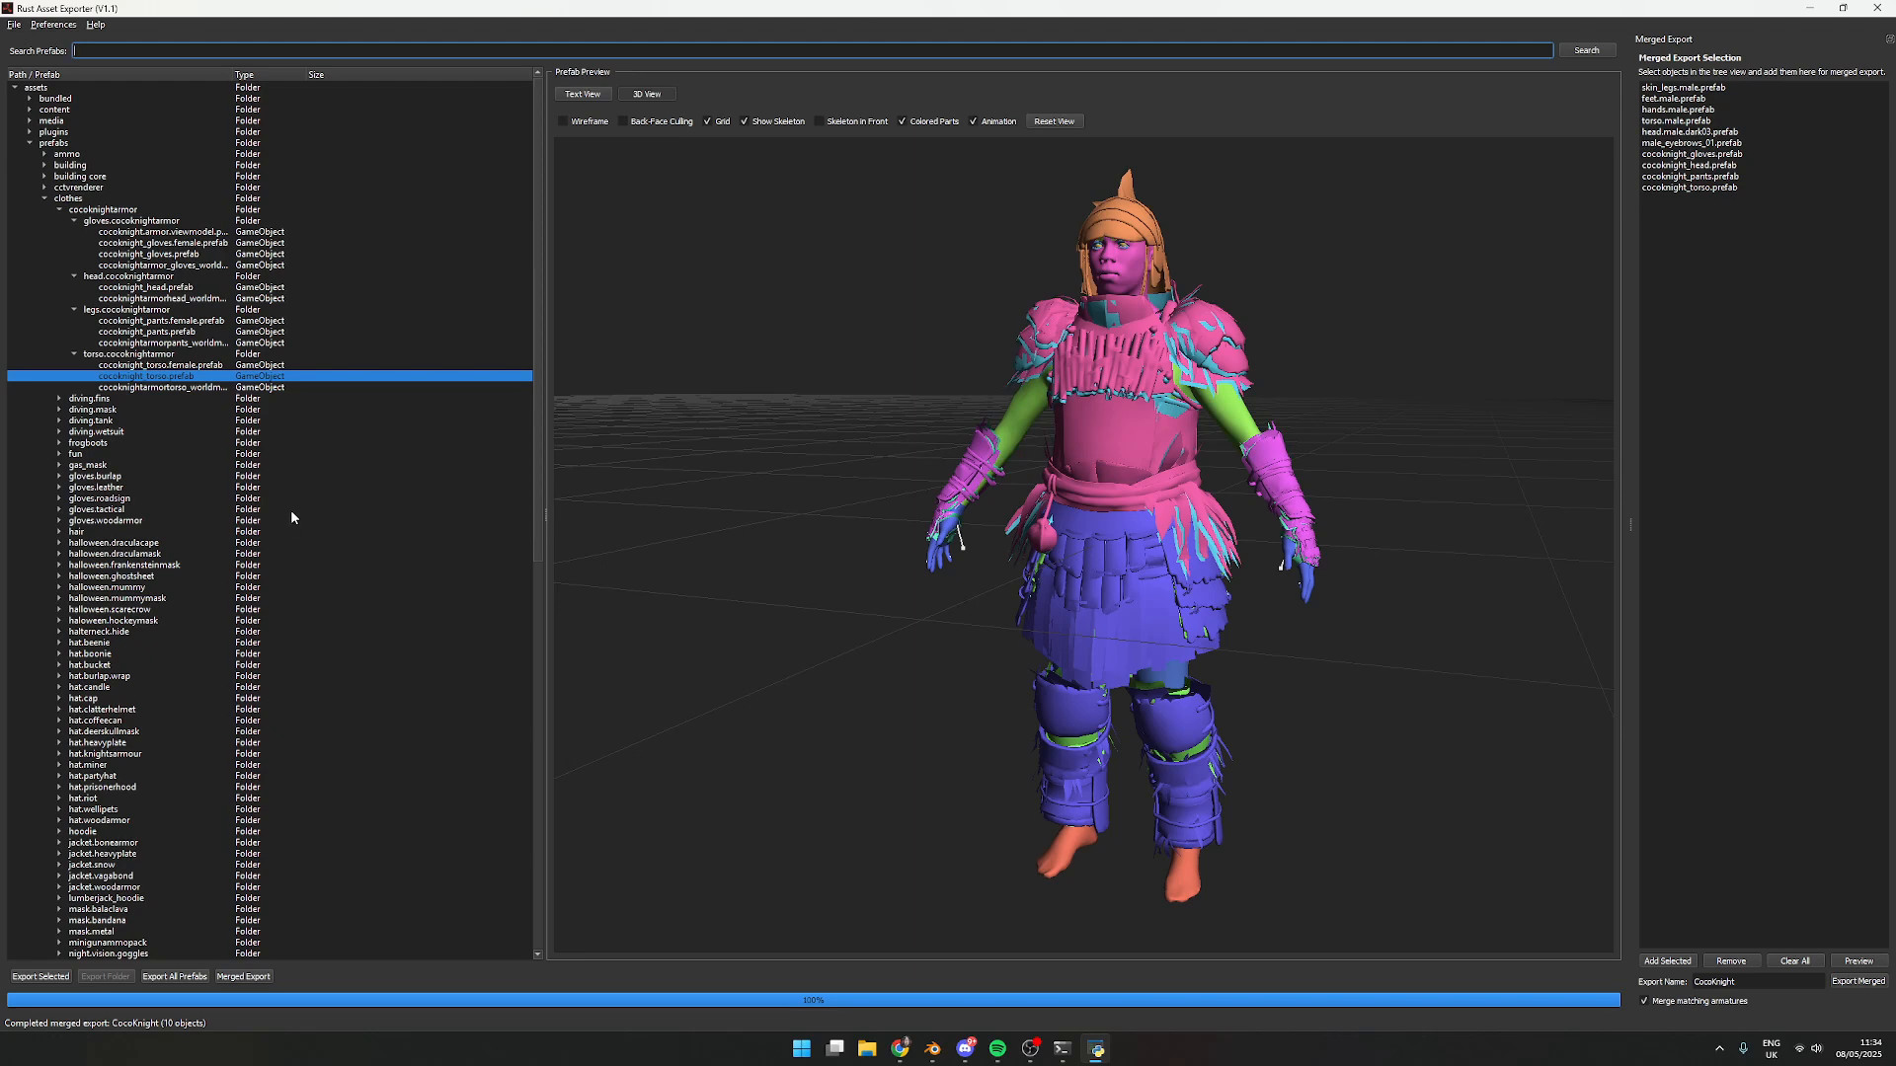
scroll(298, 518, down, 1)
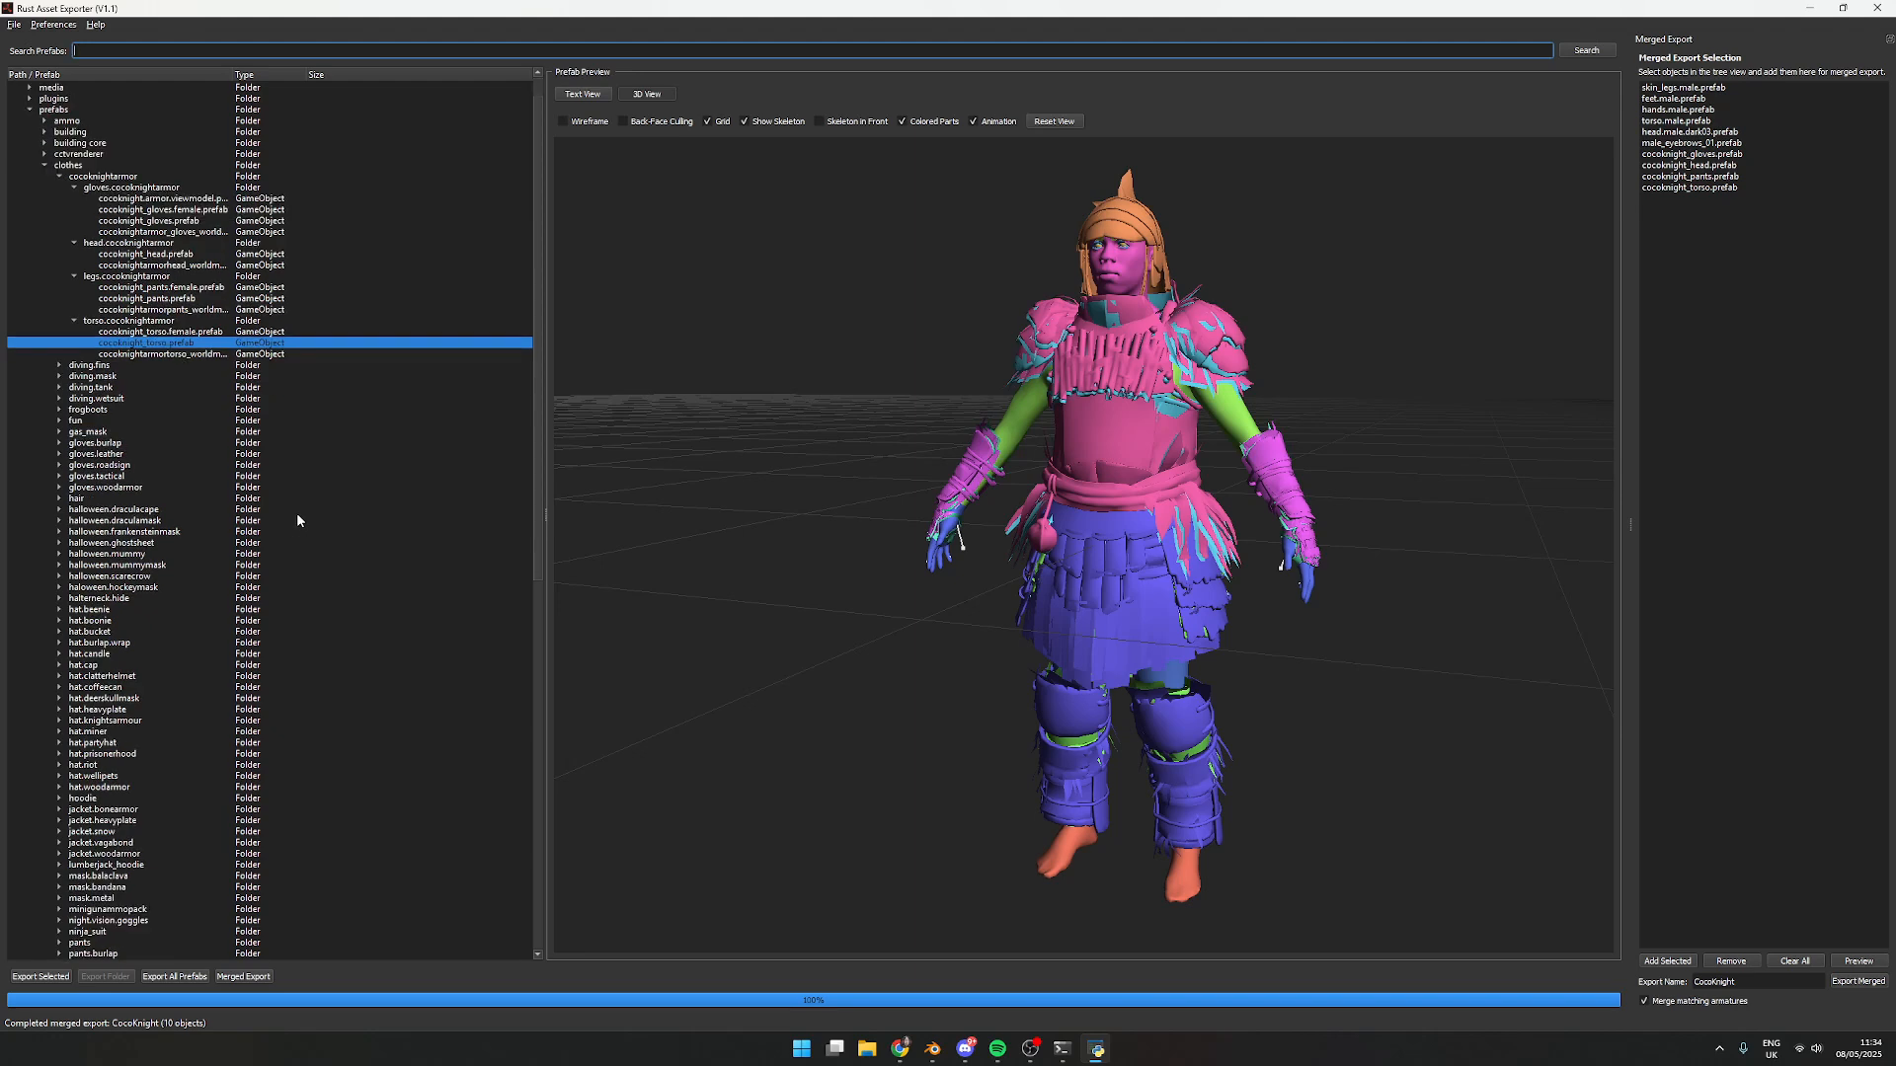
scroll(297, 519, down, 5)
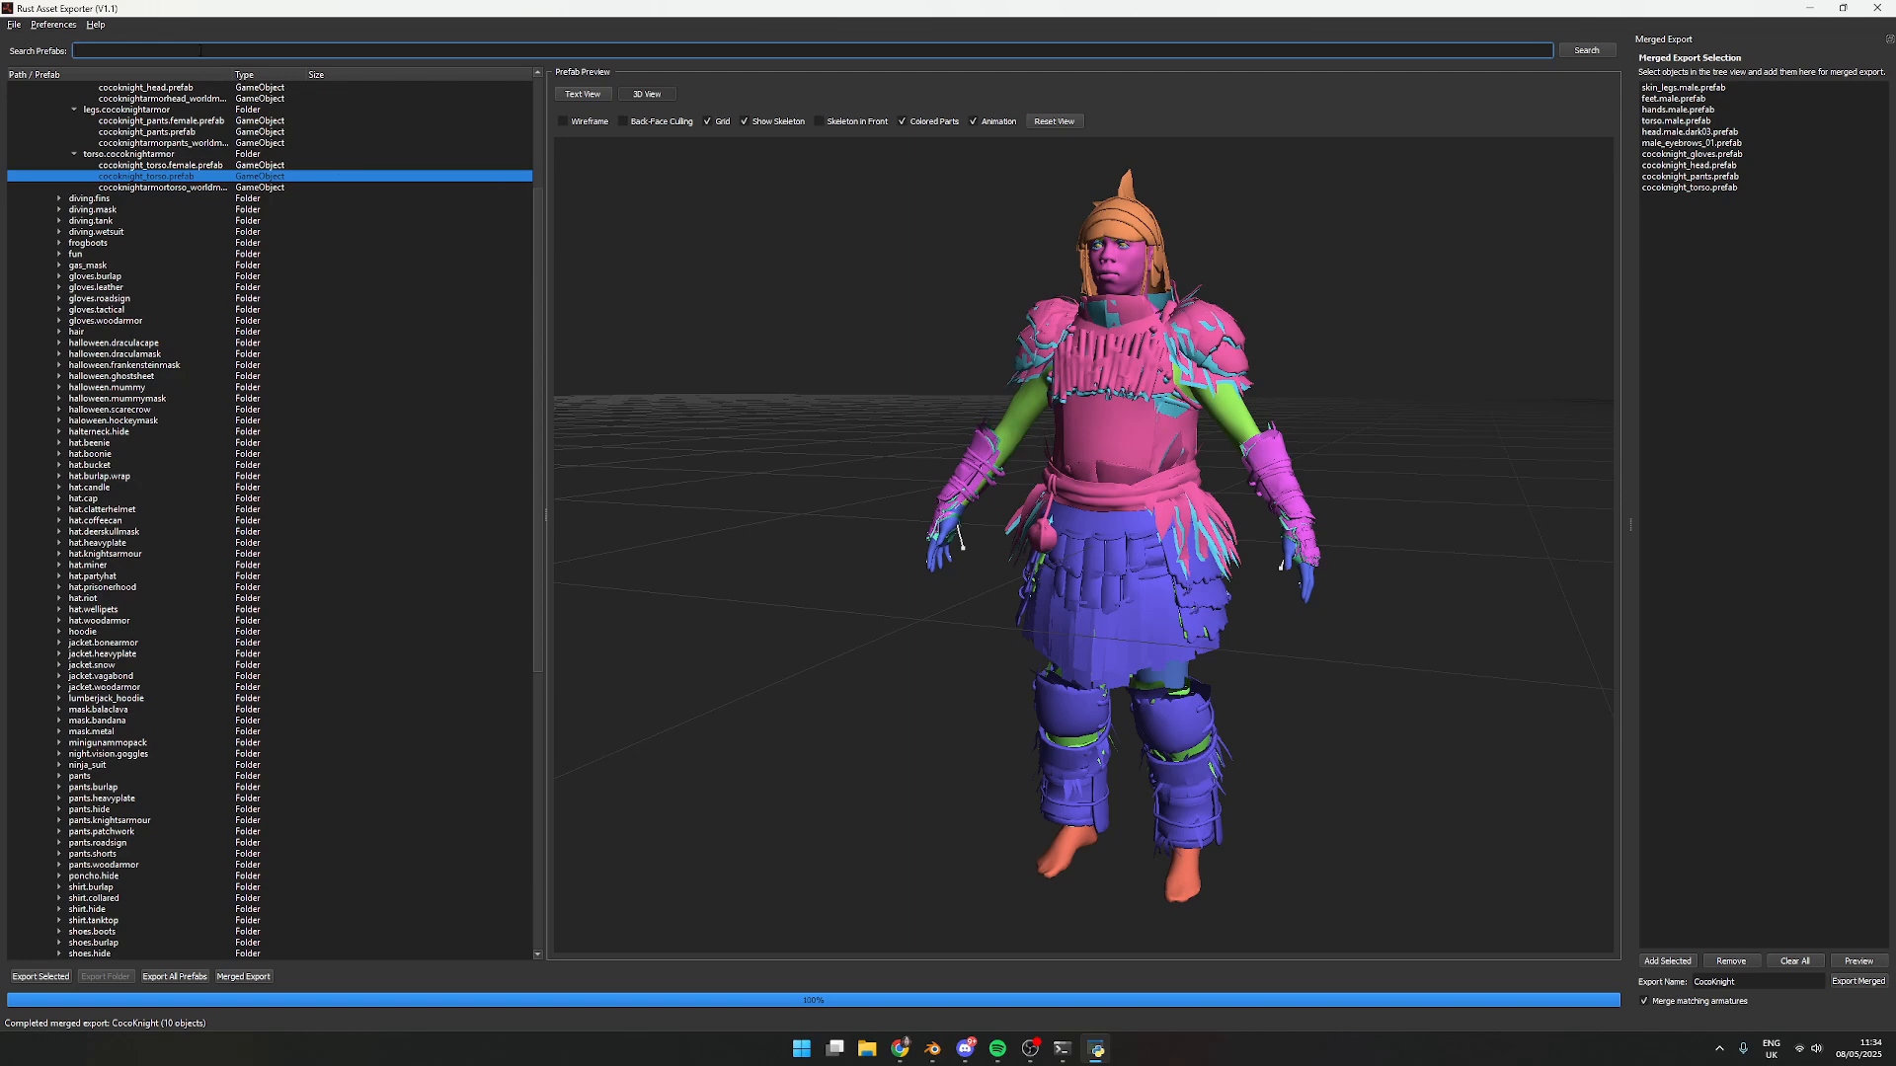
text(bg)
text(ap)
key(Return)
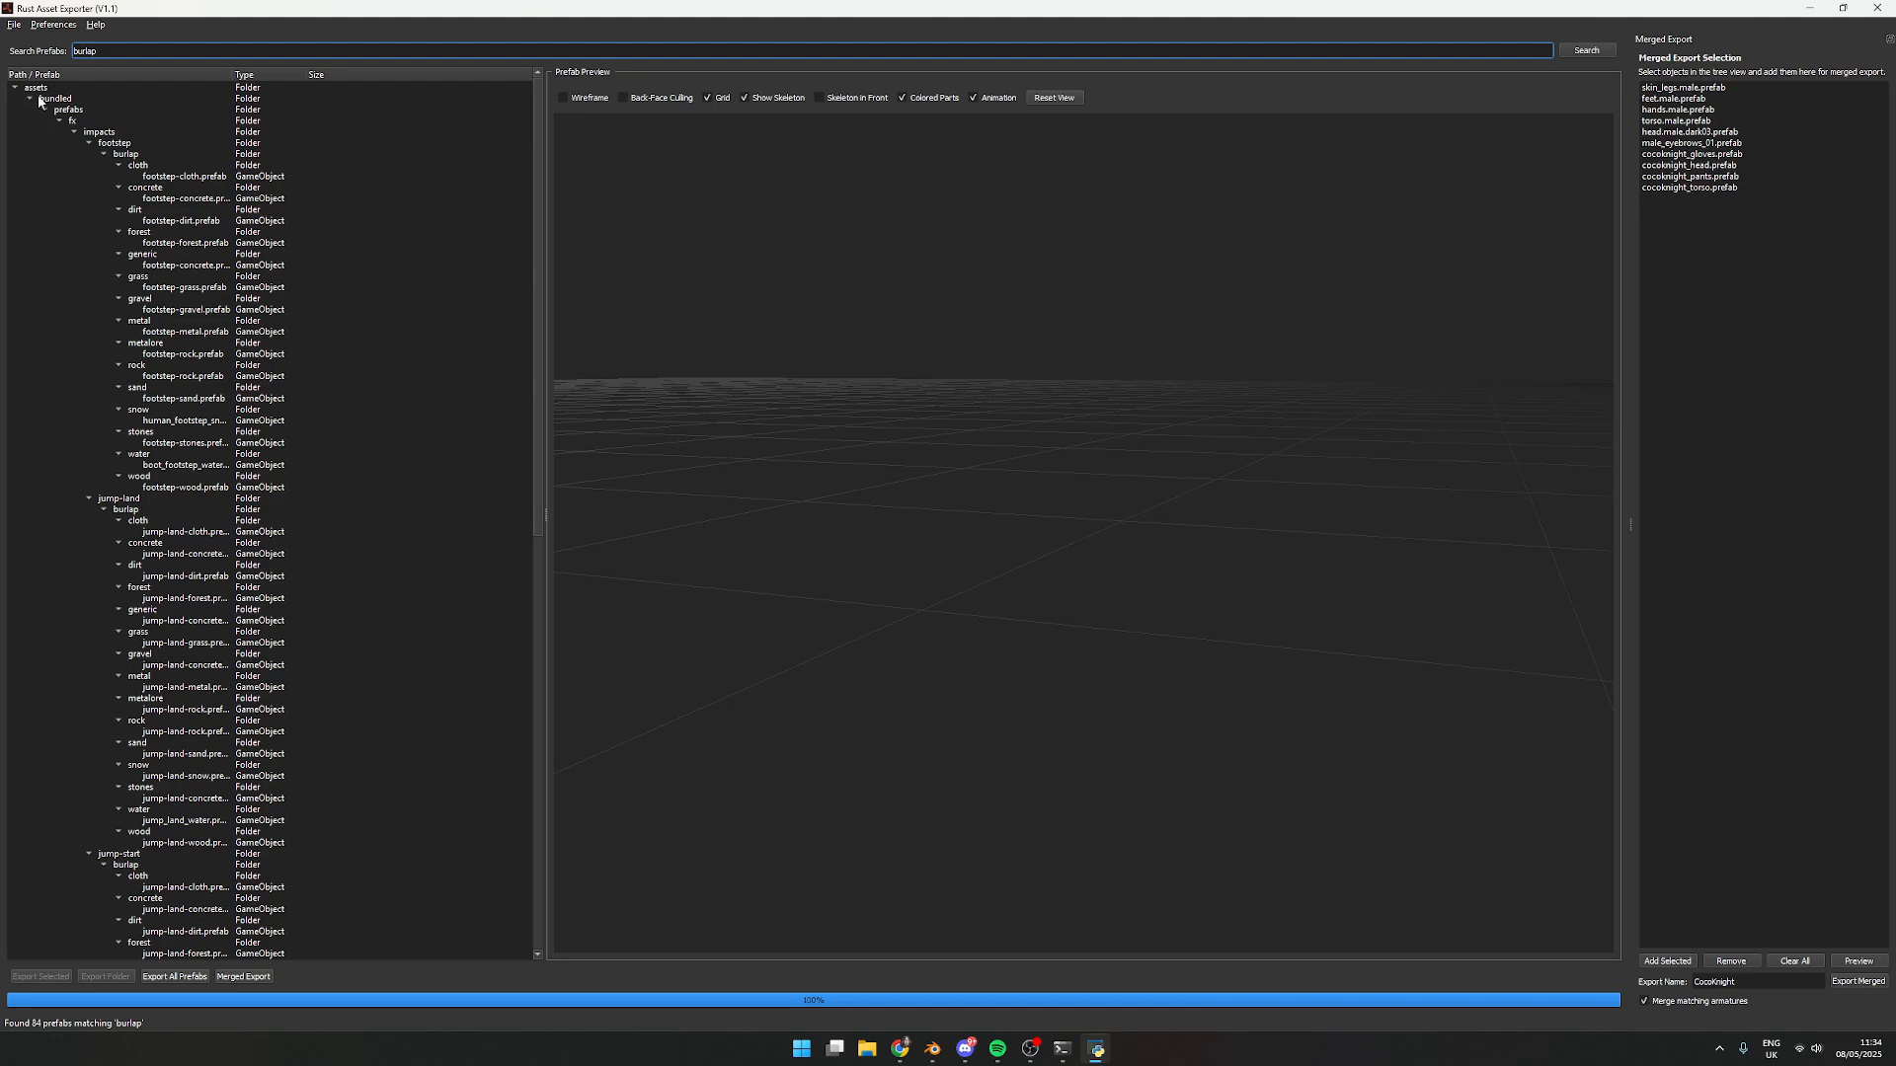
Add shoes.burlap.prefab from the shoes.burlap folder under clothes to the merge list
scroll(250, 411, down, 20)
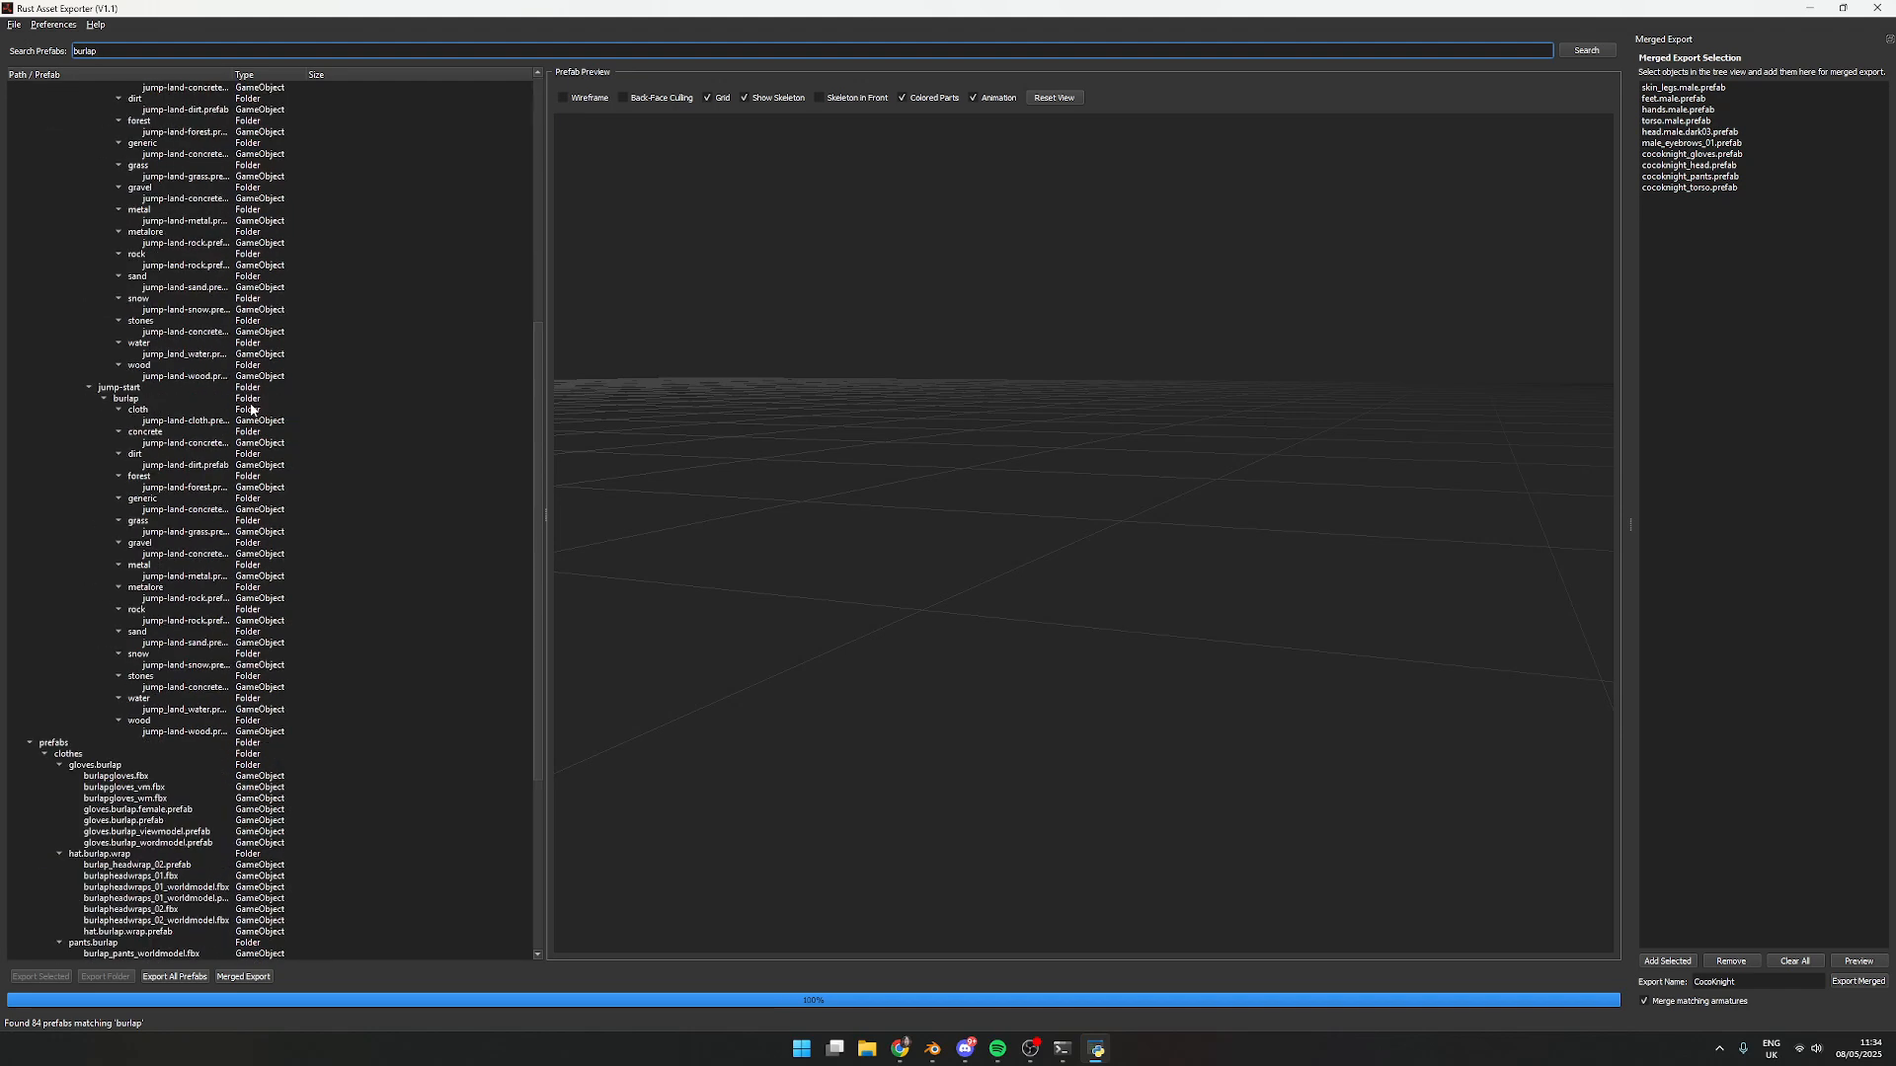
scroll(251, 409, down, 3)
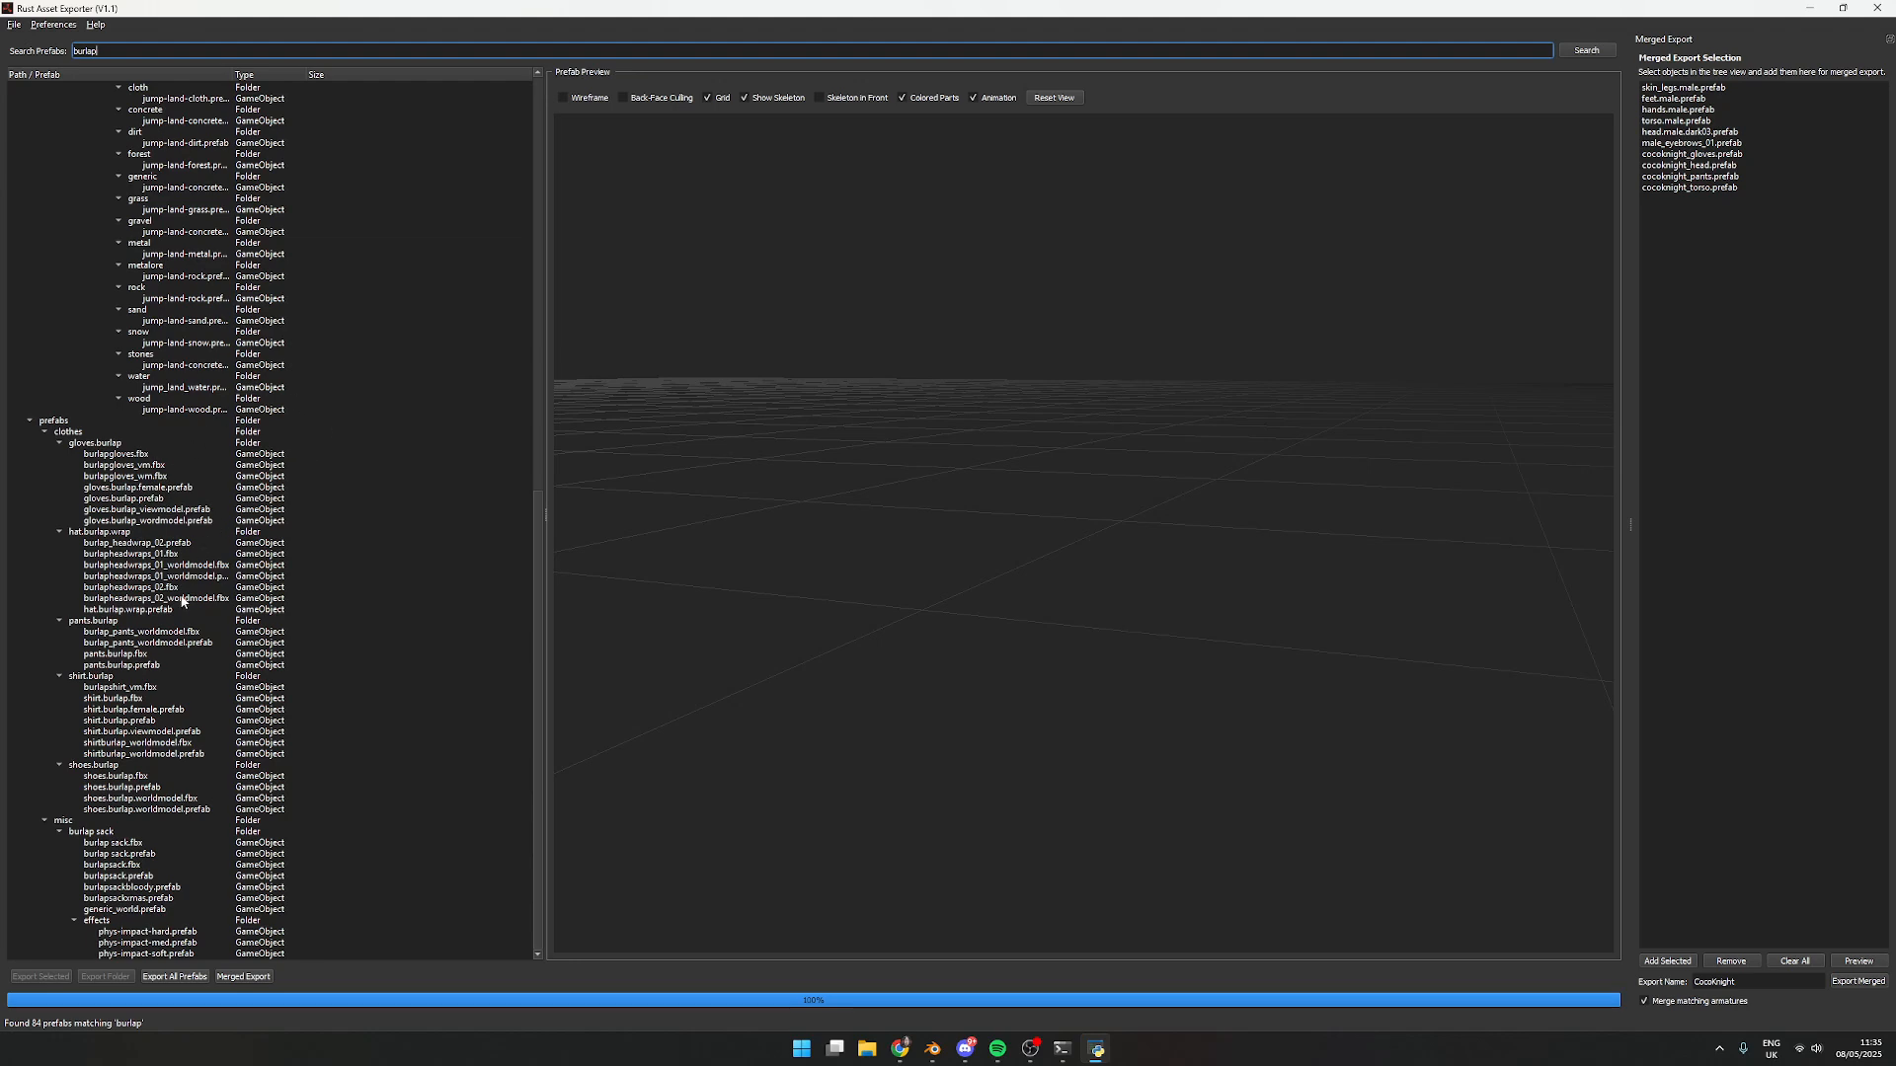
click(145, 789)
right_click(143, 789)
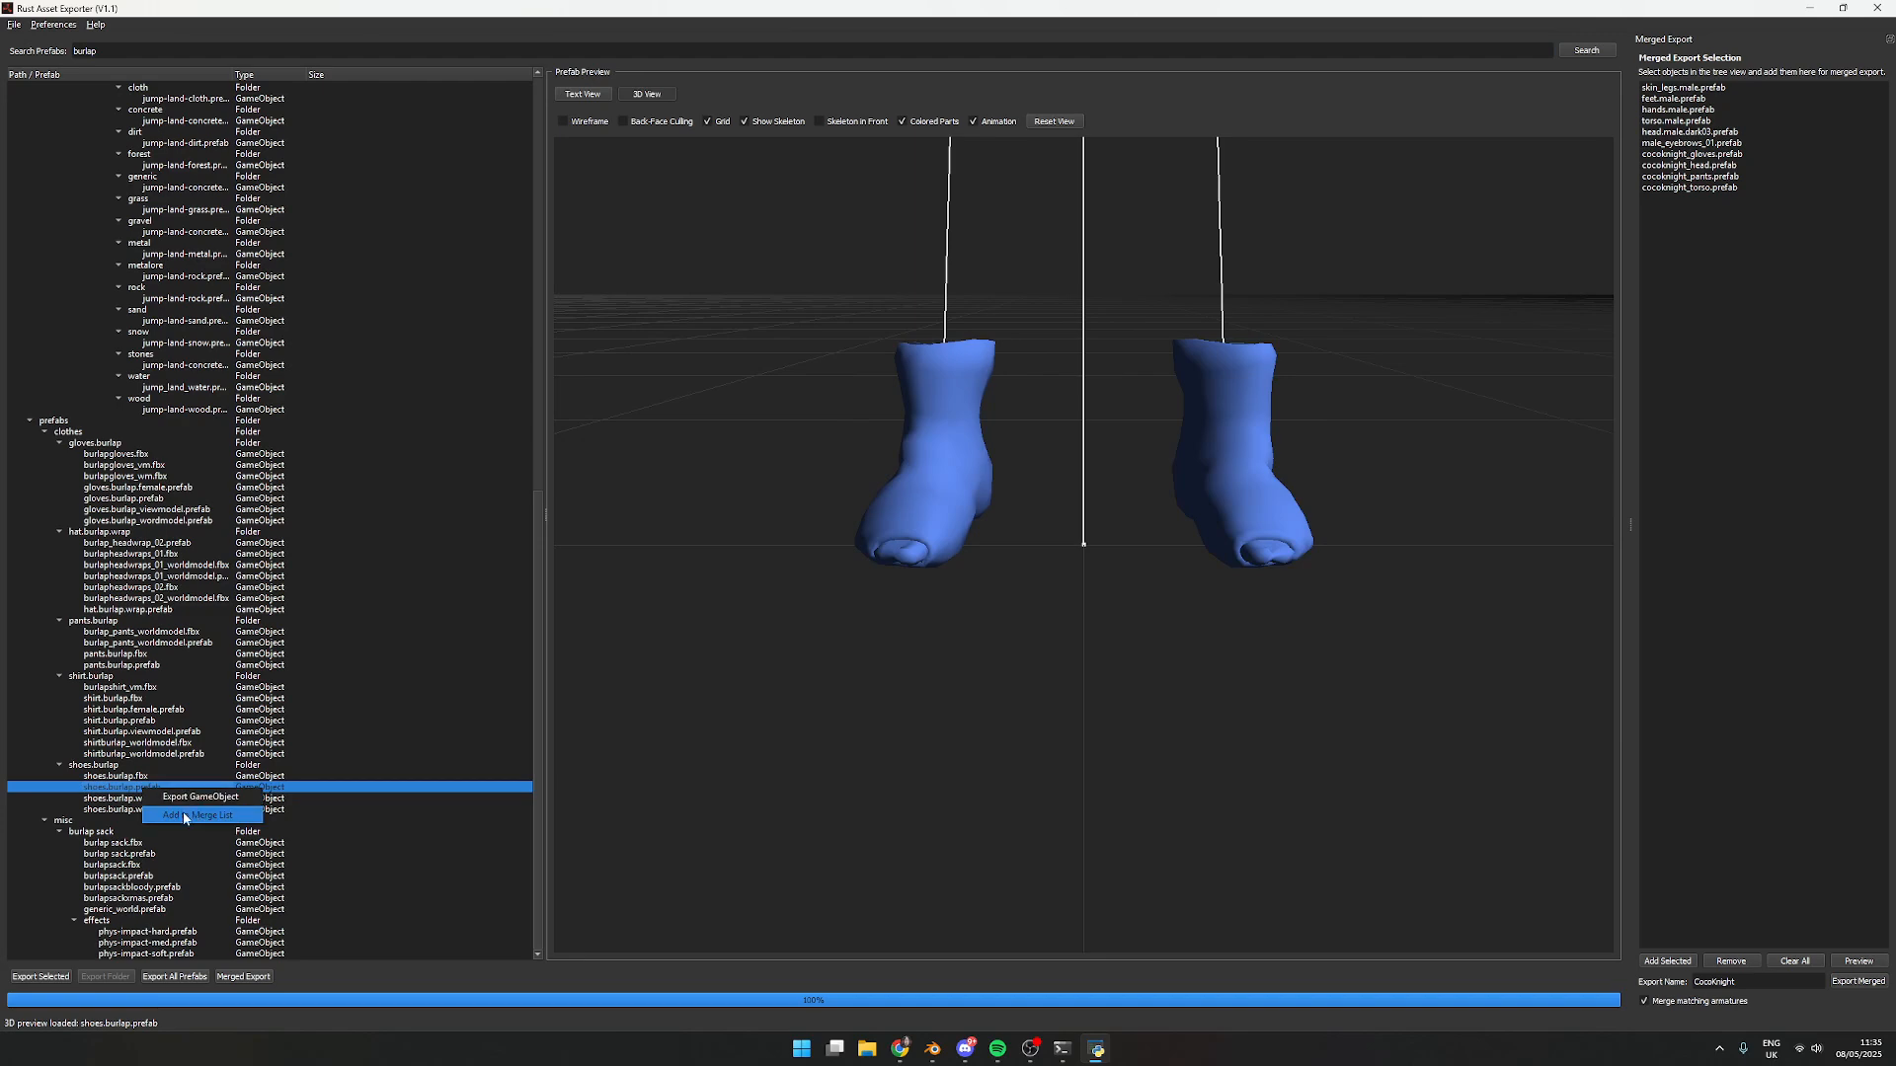
click(184, 815)
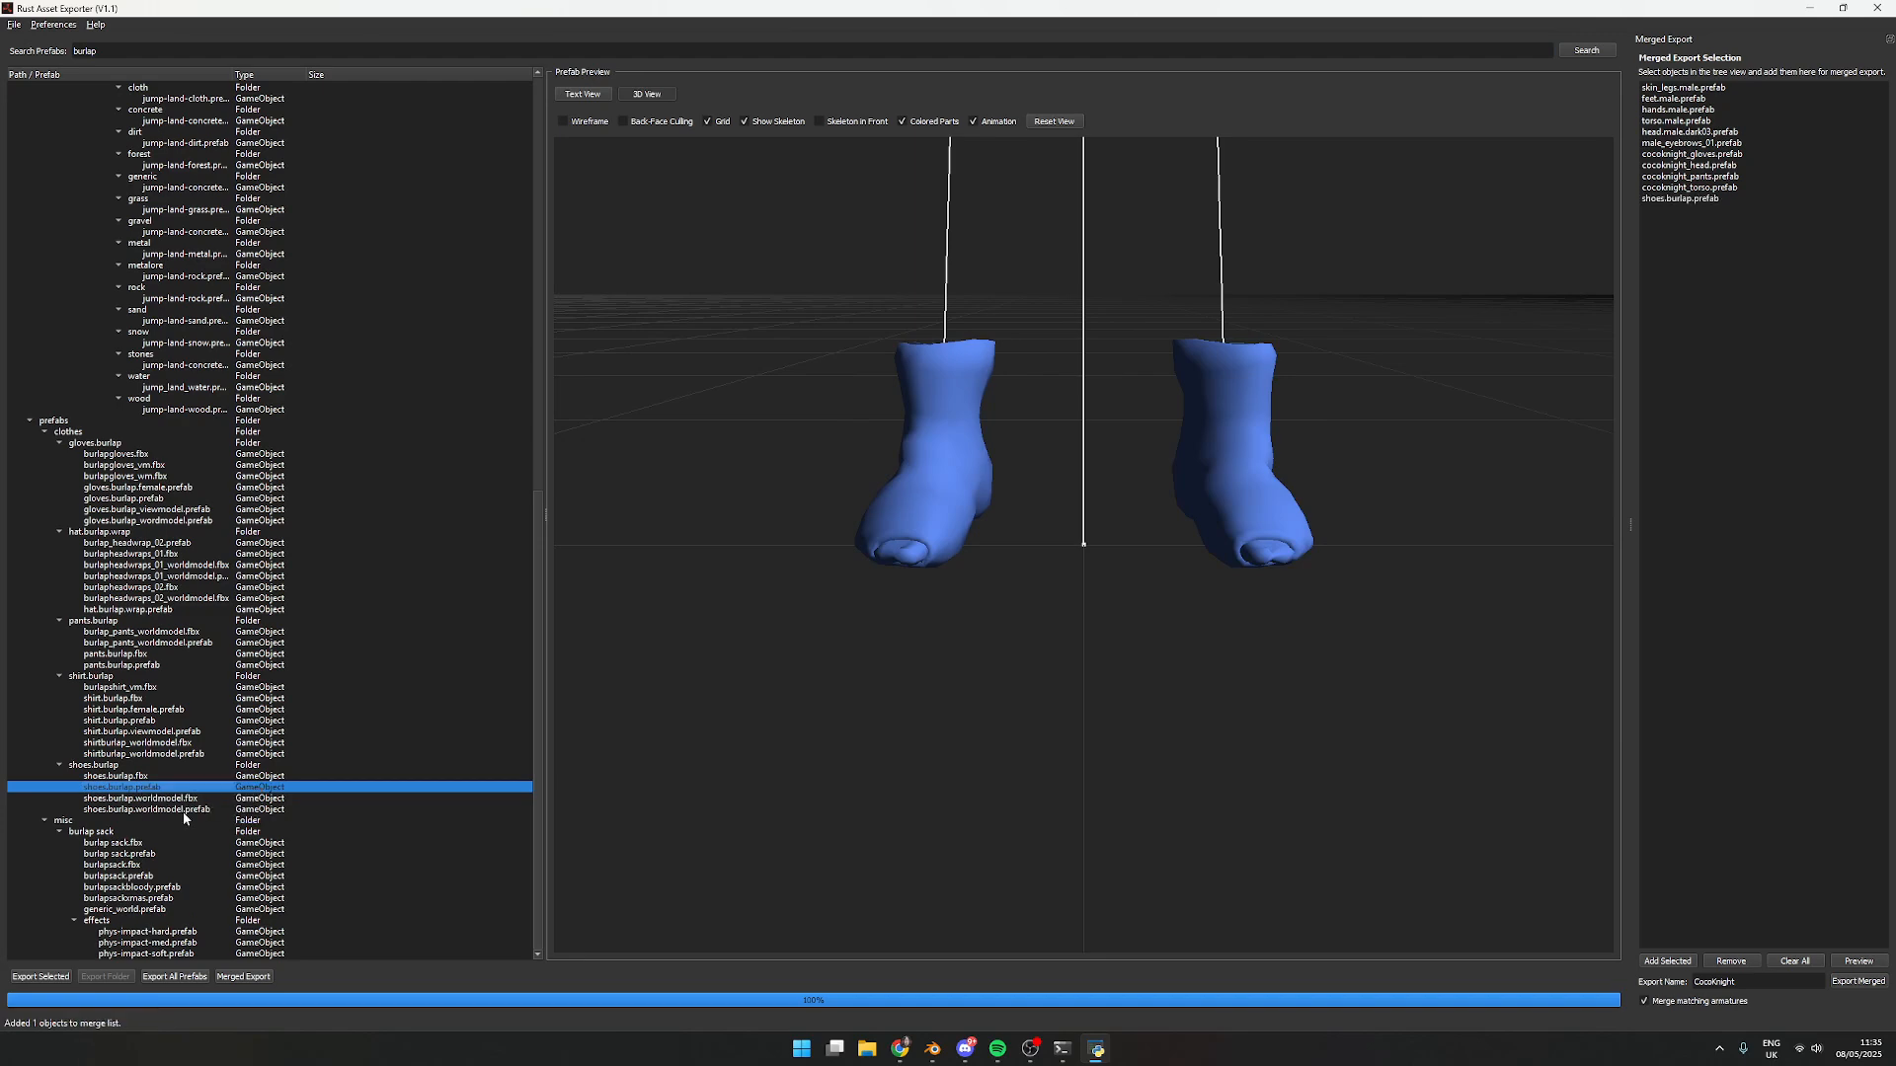
Remove the male feet prefab from the merge list and preview the merged character in 3D
click(1688, 99)
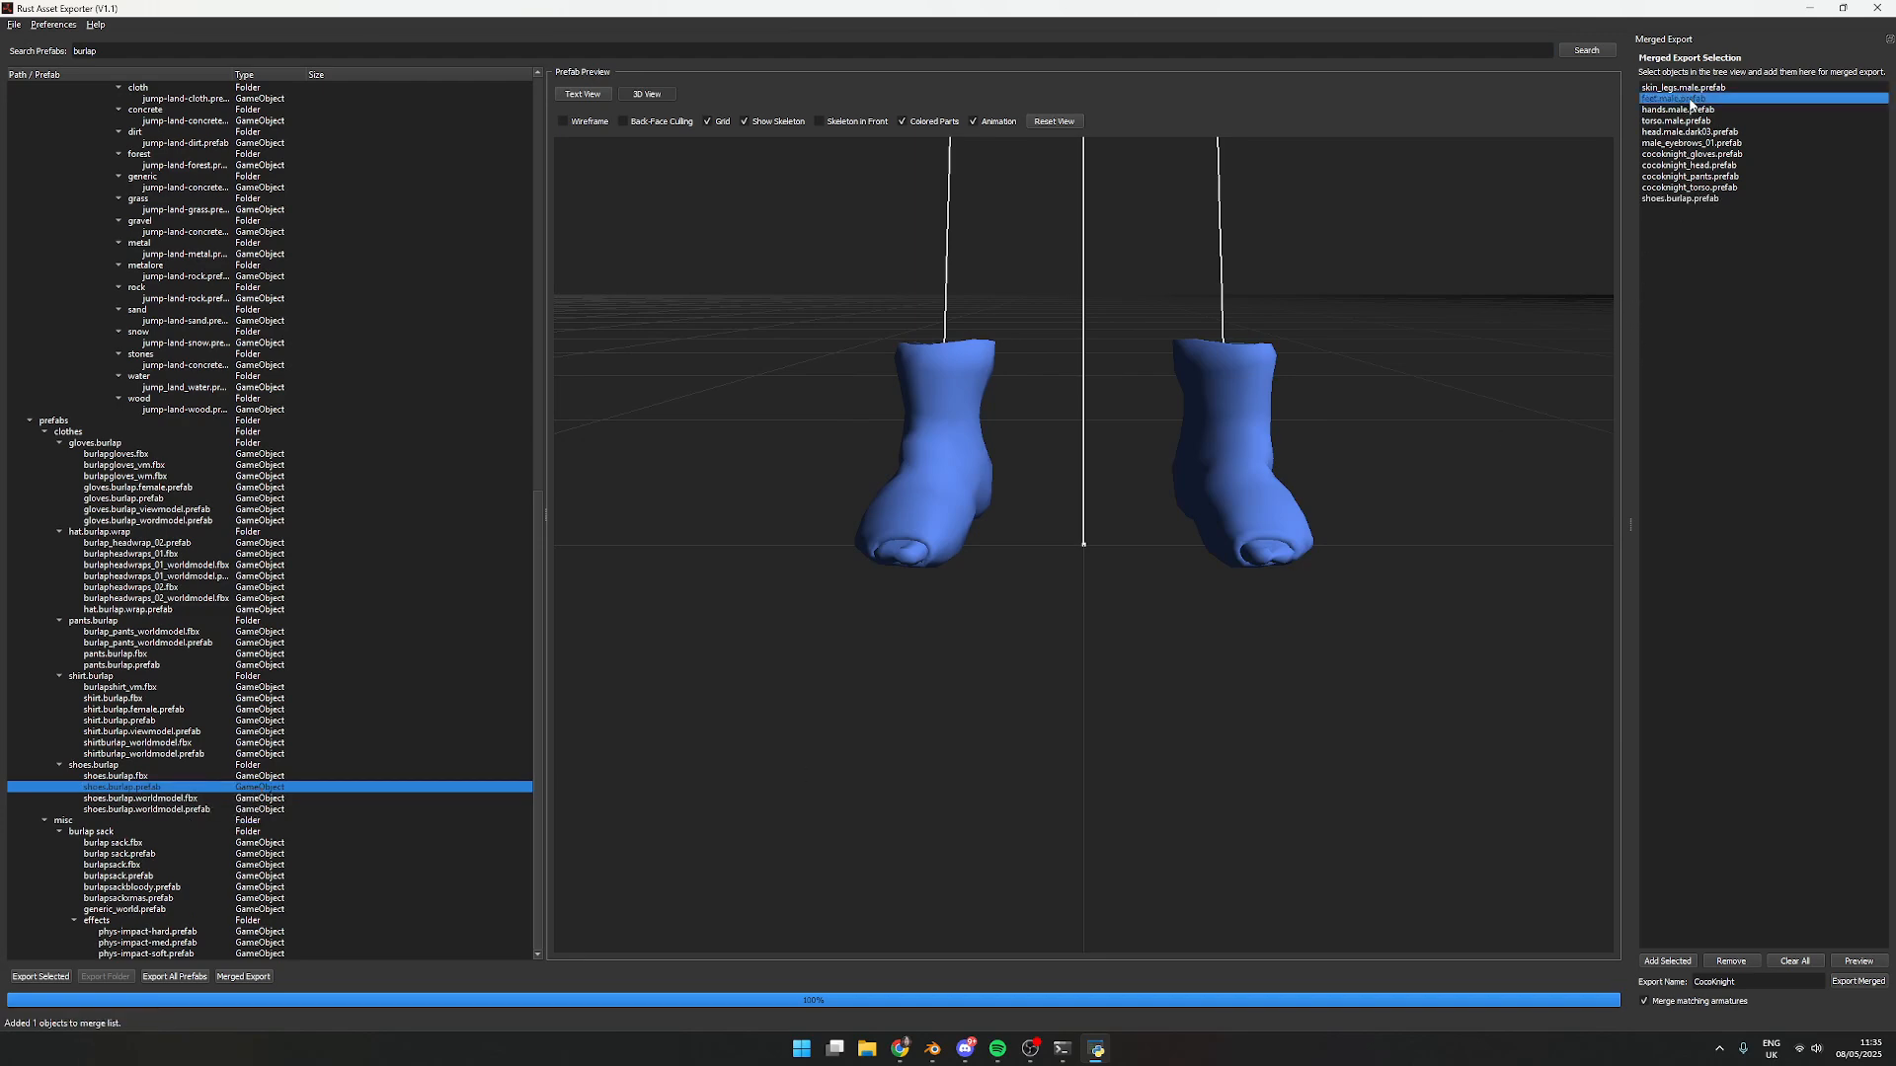
click(1733, 963)
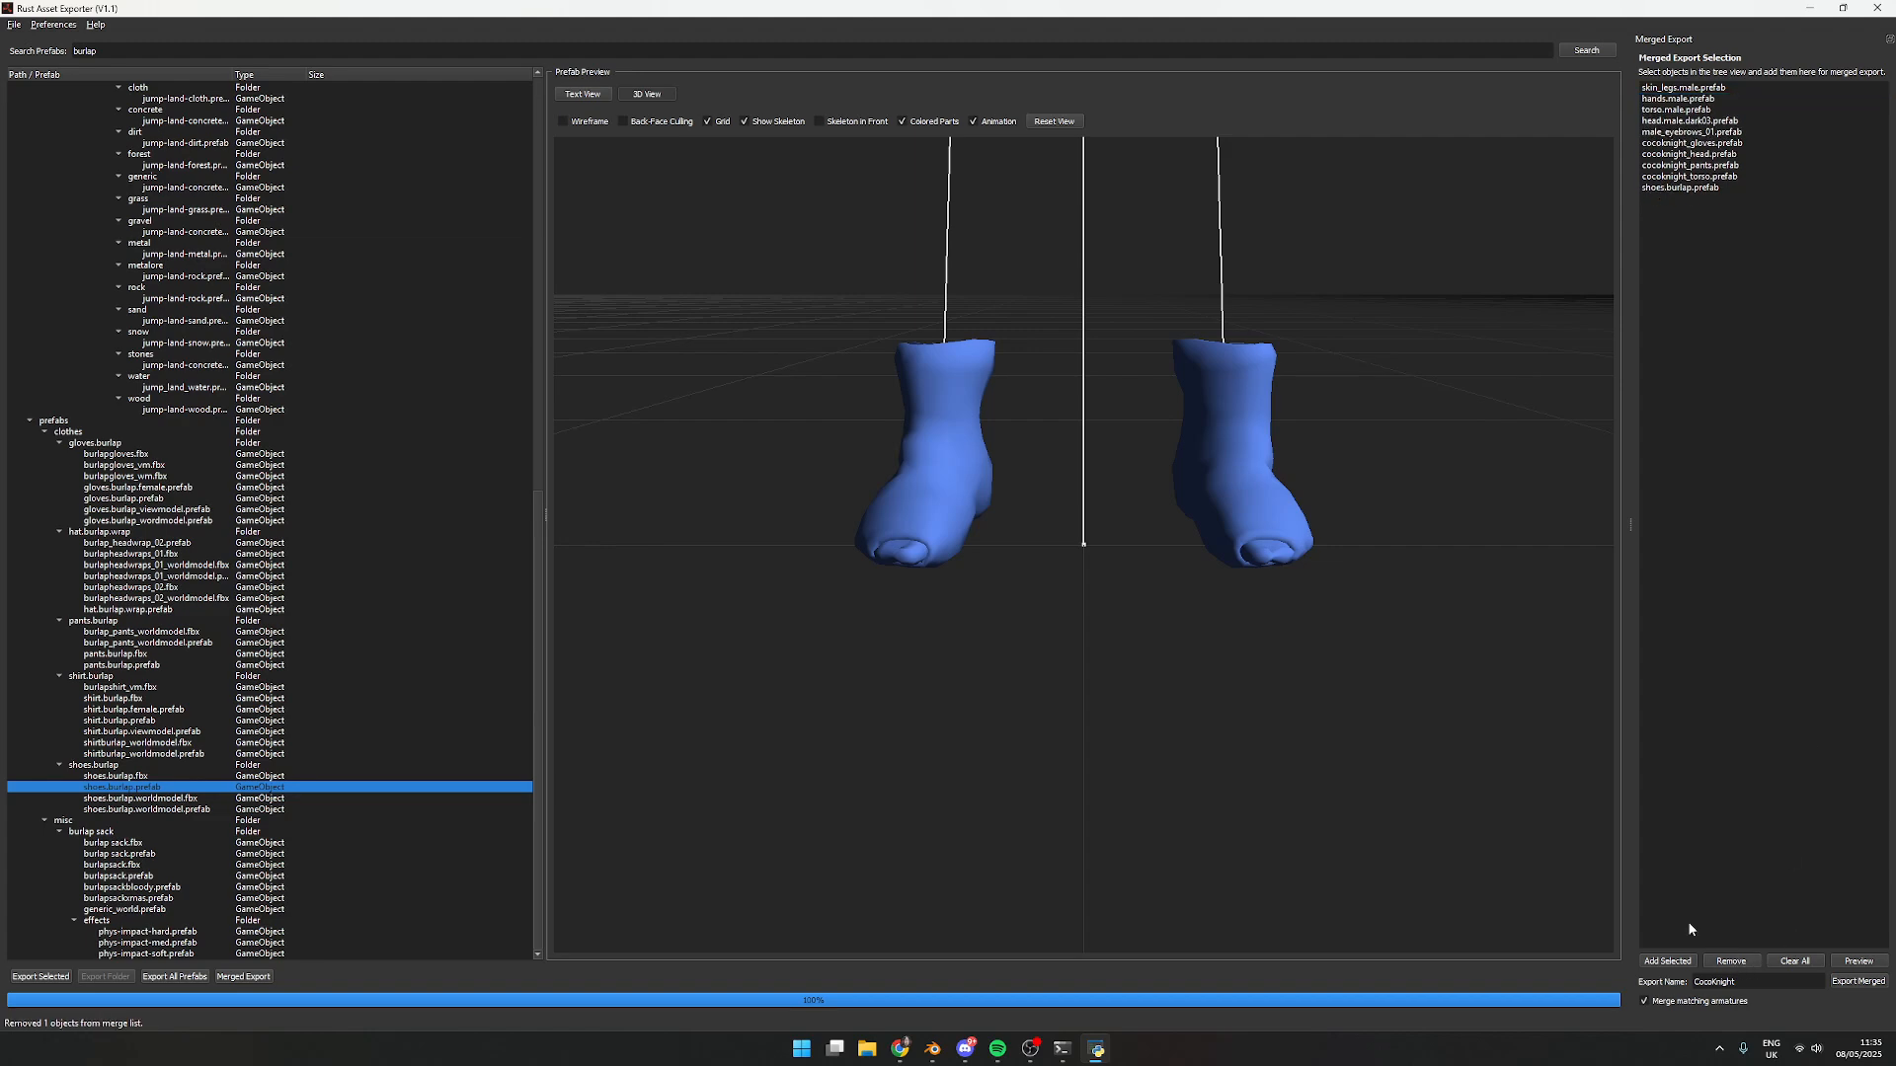
click(1860, 962)
drag(1337, 741, 1256, 790)
scroll(1250, 795, up, 1)
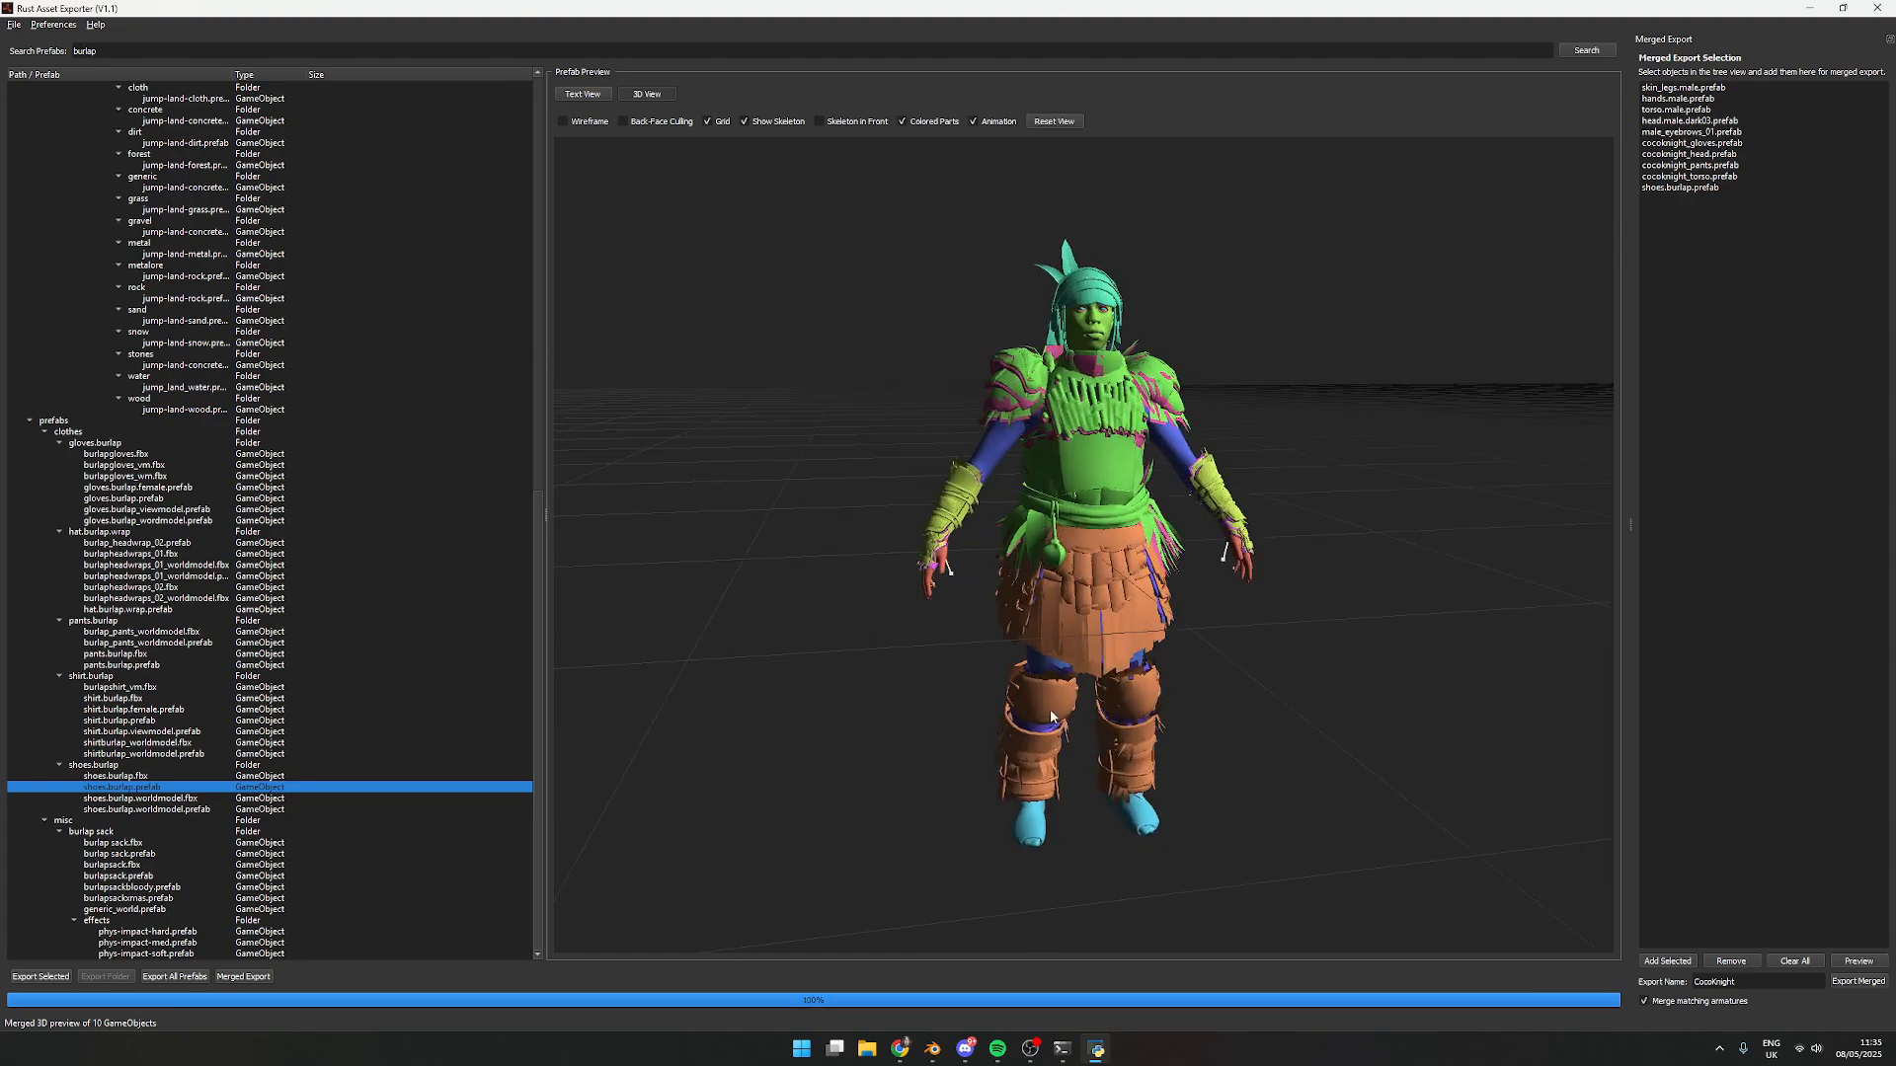
Replace the prefab search with "clothes/" to list the clothing prefabs
scroll(340, 533, up, 13)
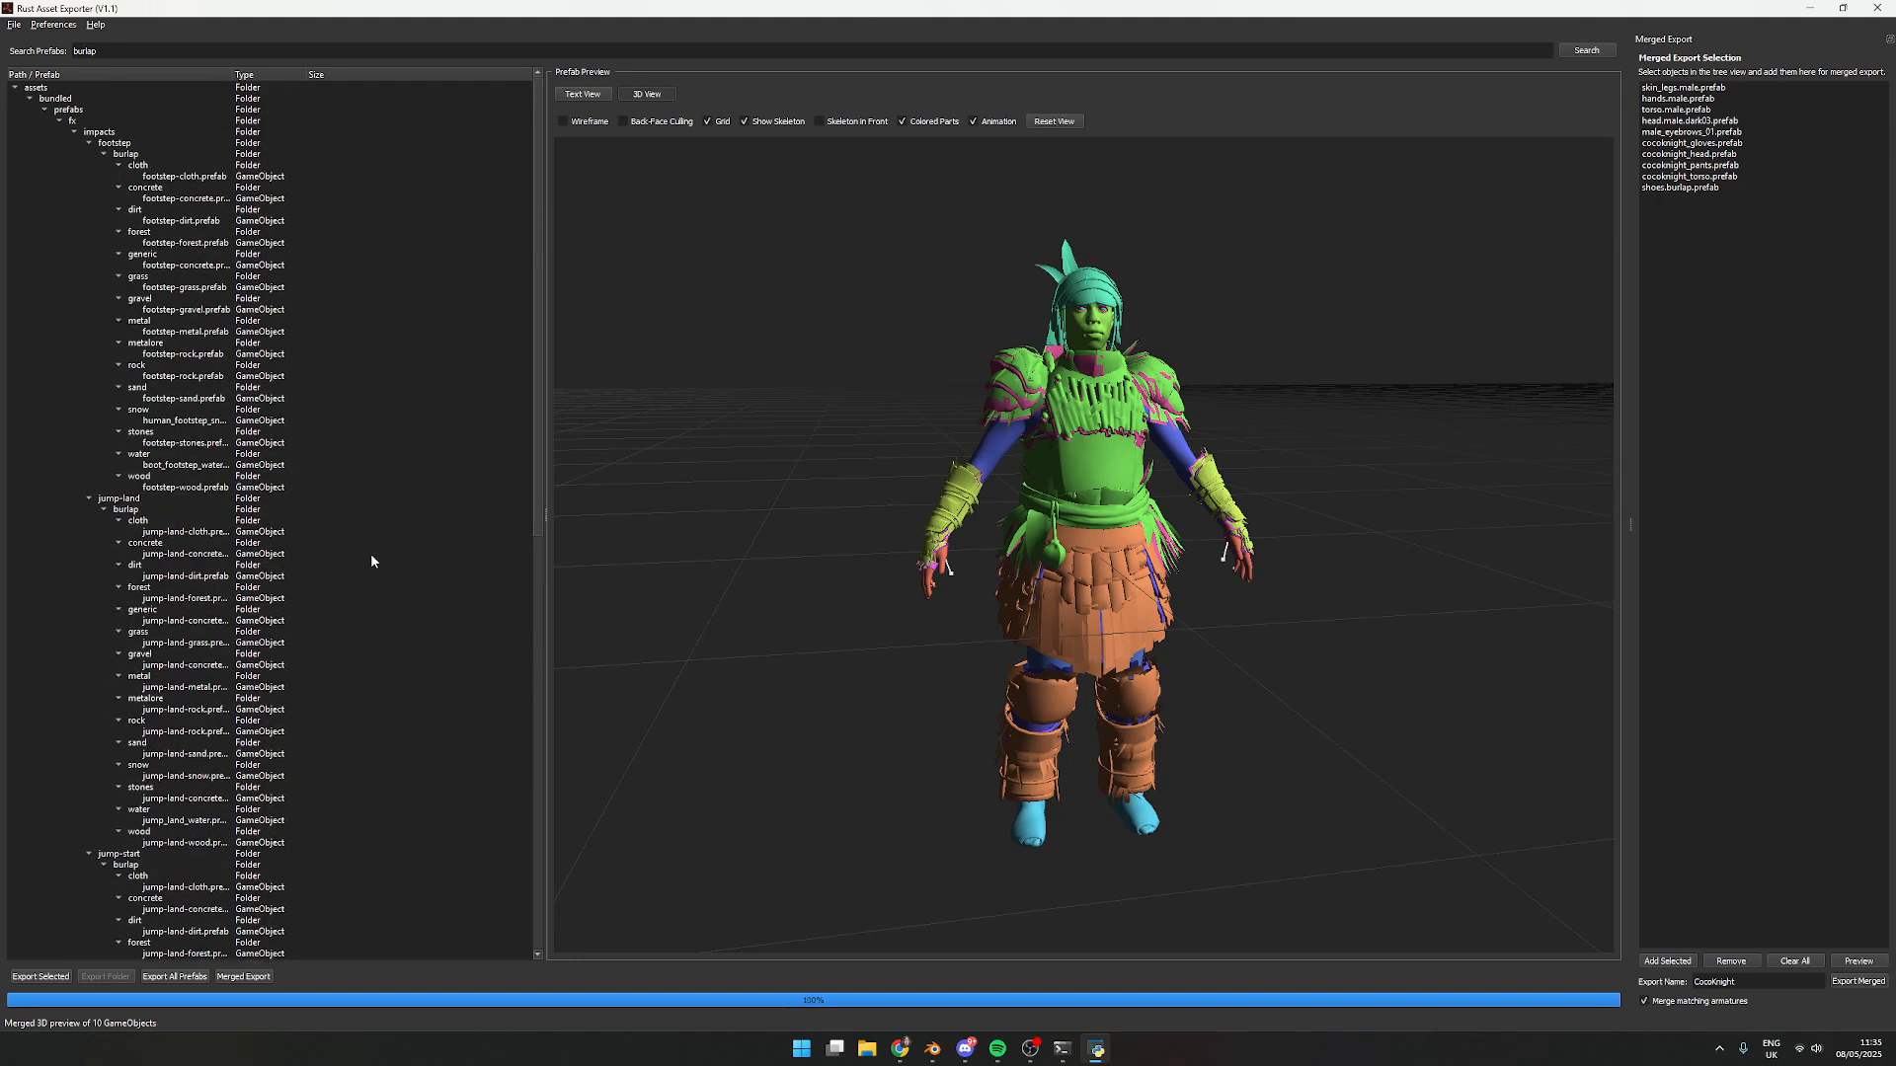
double_click(136, 48)
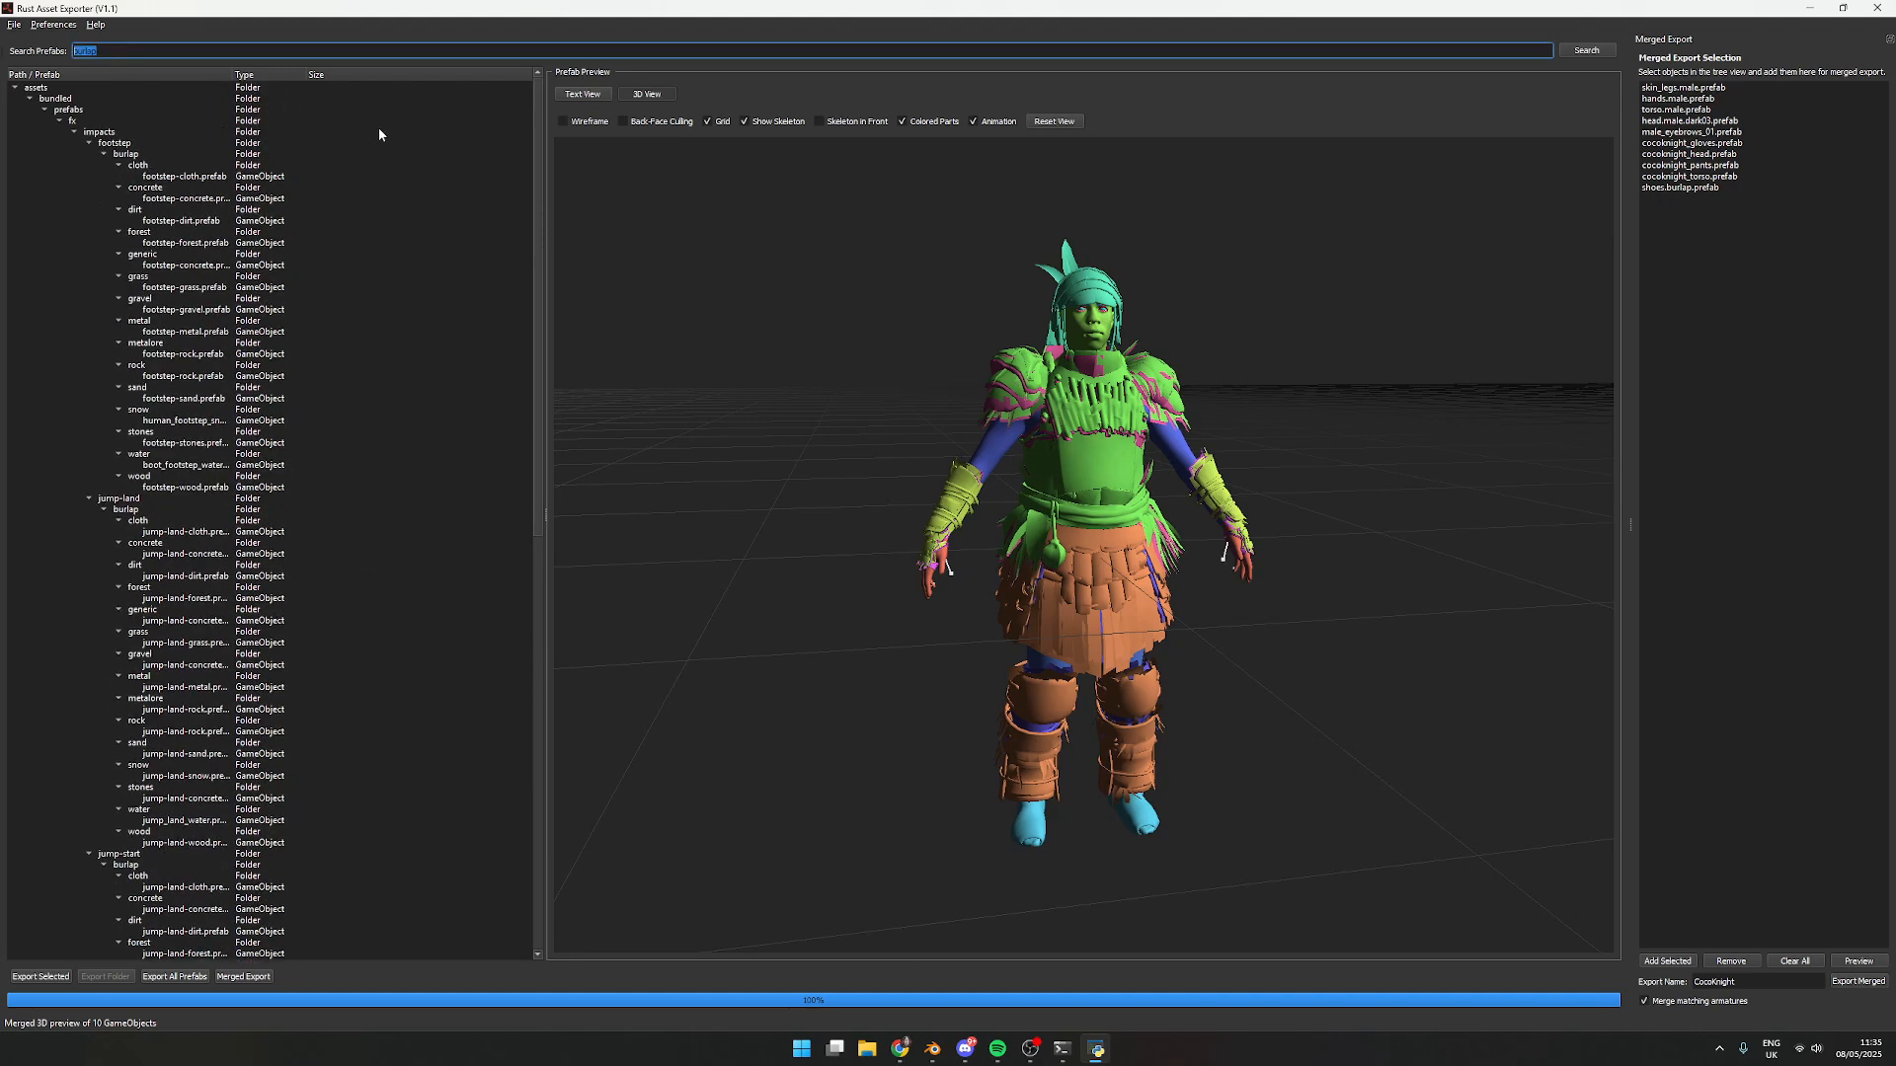
text(clothes/)
key(Return)
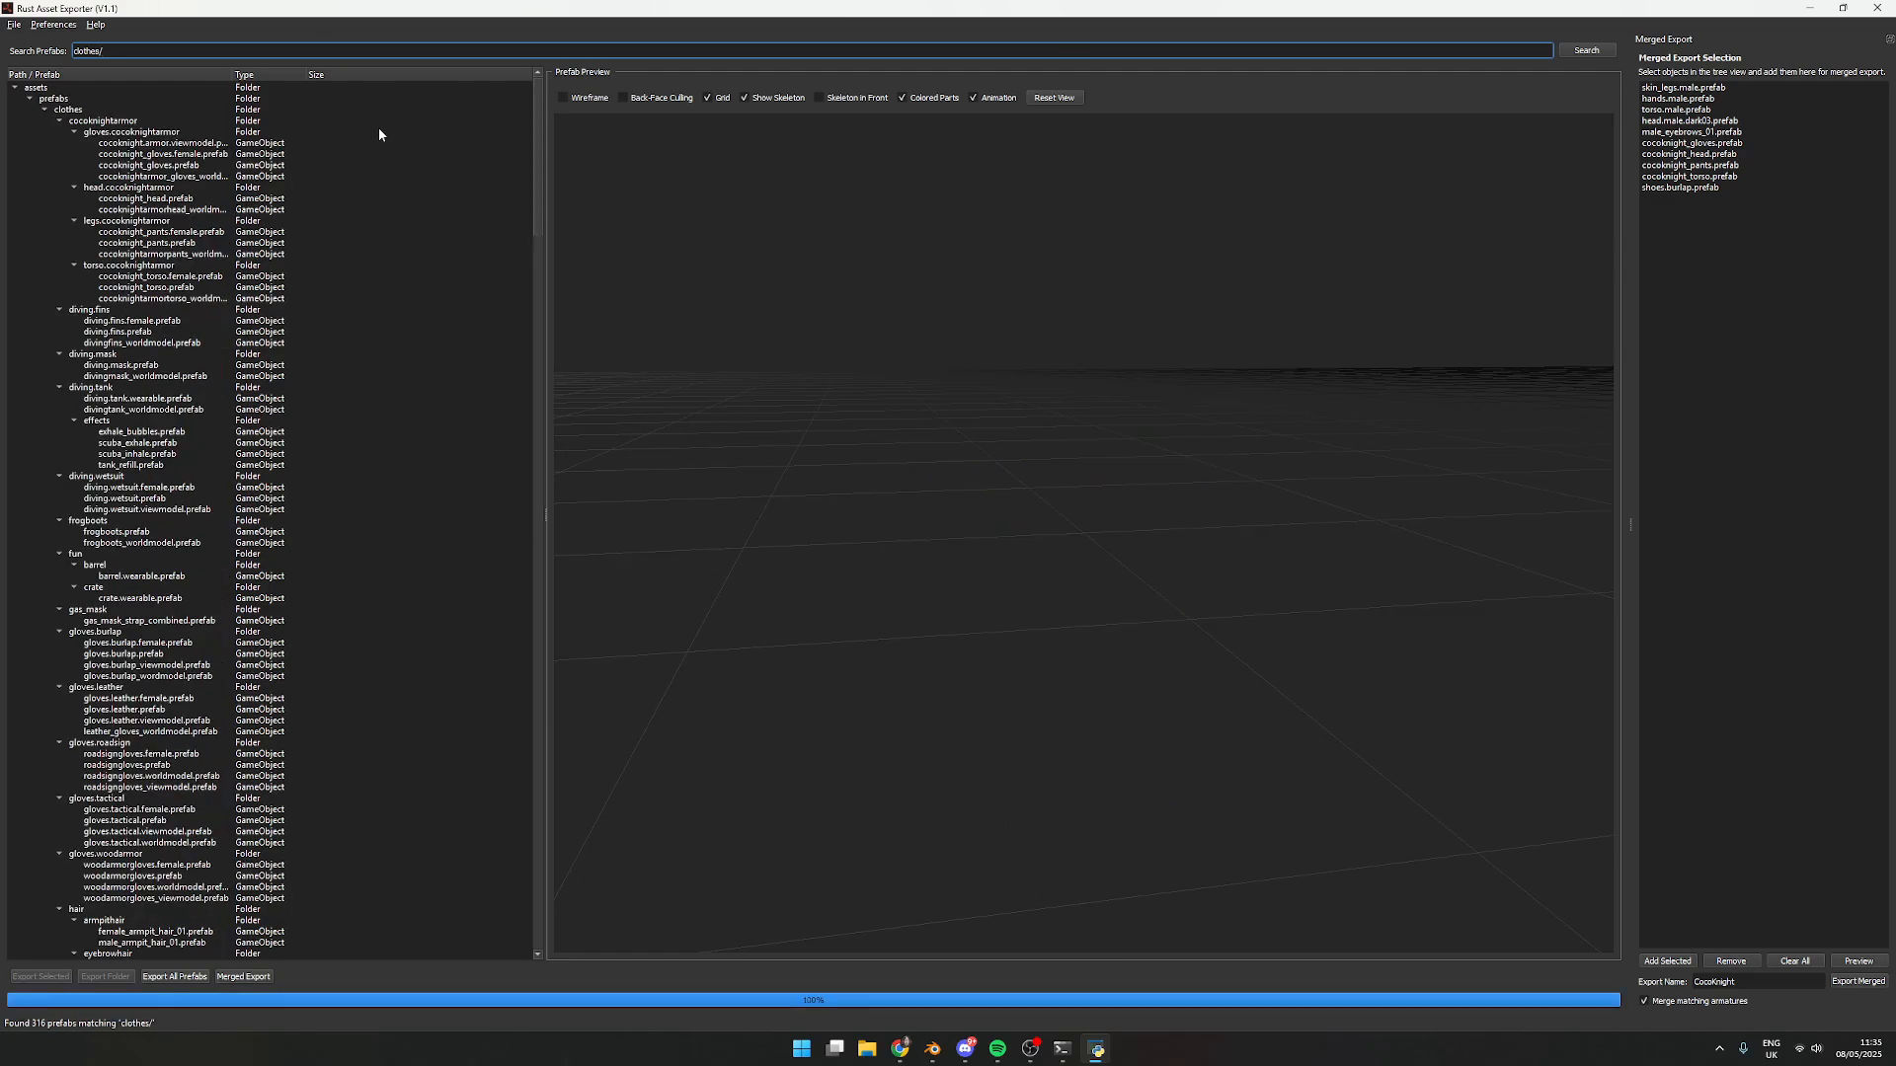
Browse the clothing prefabs and preview lumberjack_hoodie.prefab, mask.metal.prefab and pants.knightsarmour.prefab
scroll(209, 553, down, 20)
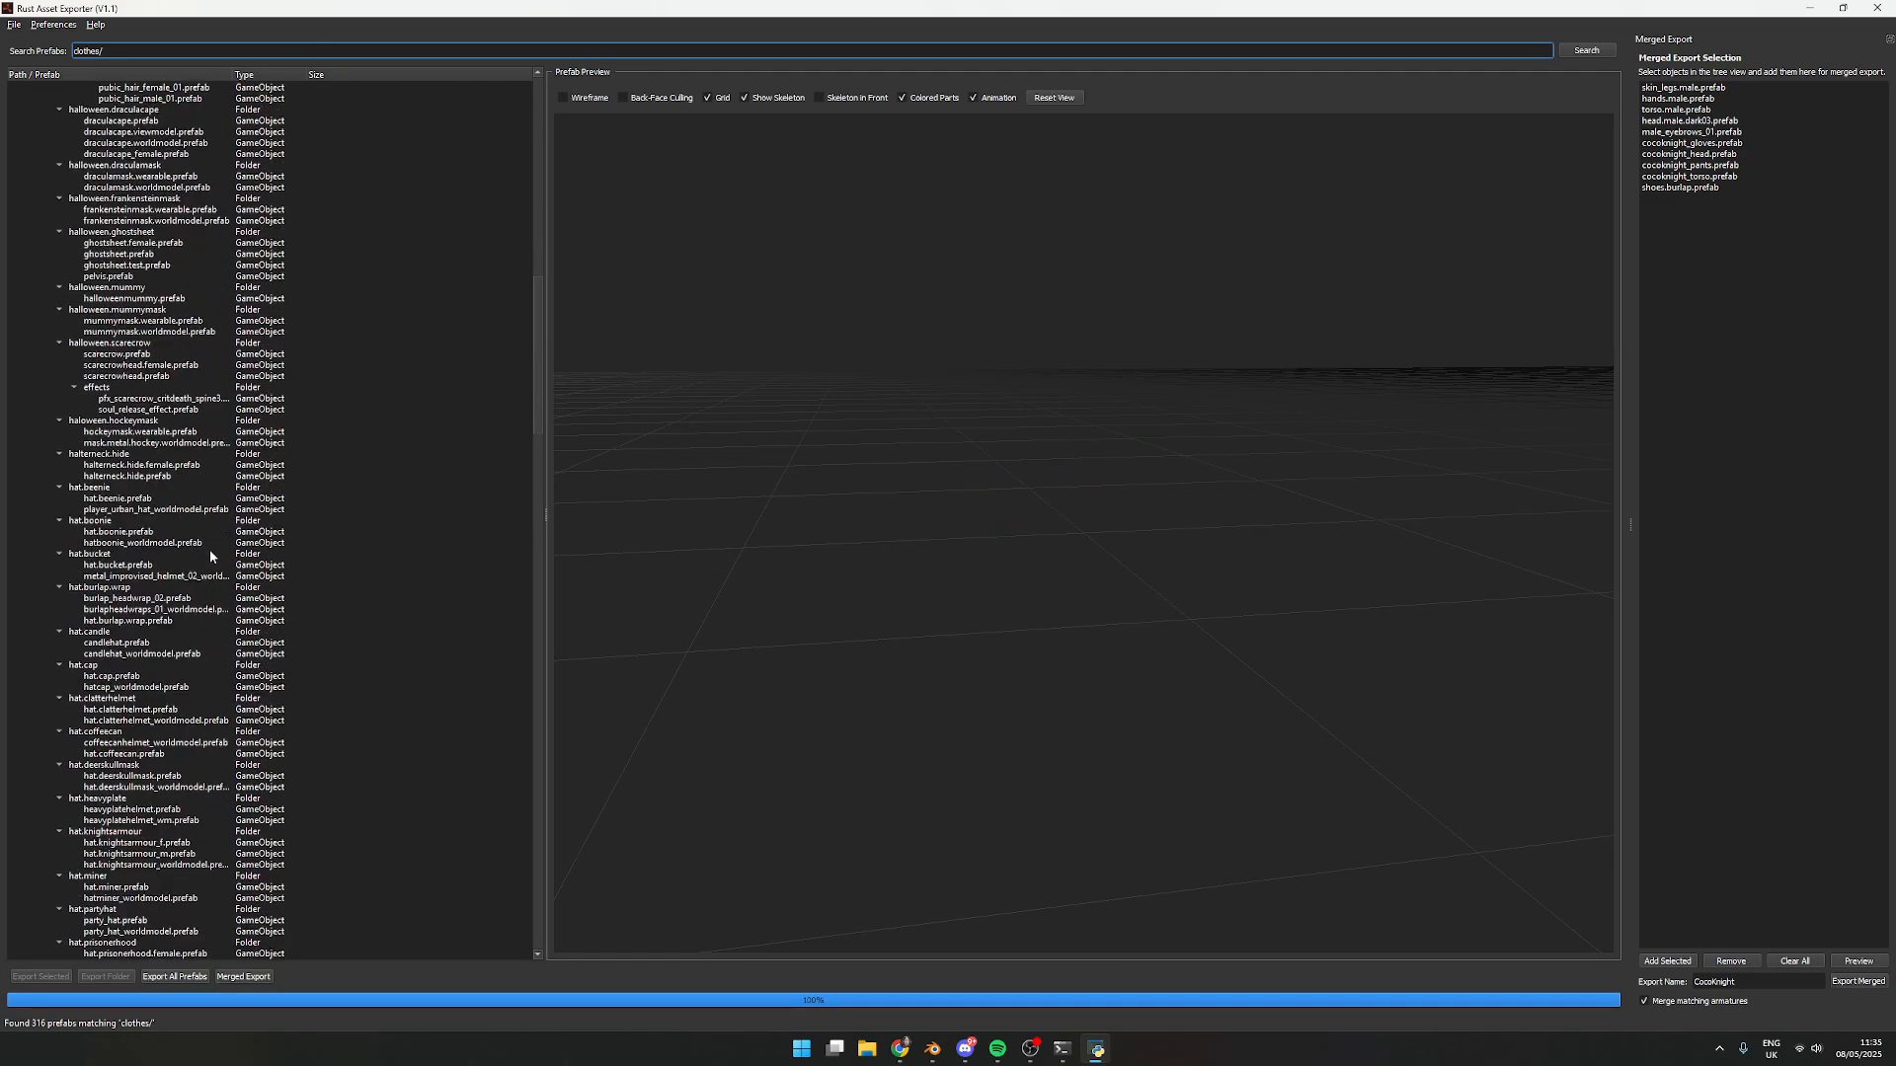
scroll(210, 553, down, 15)
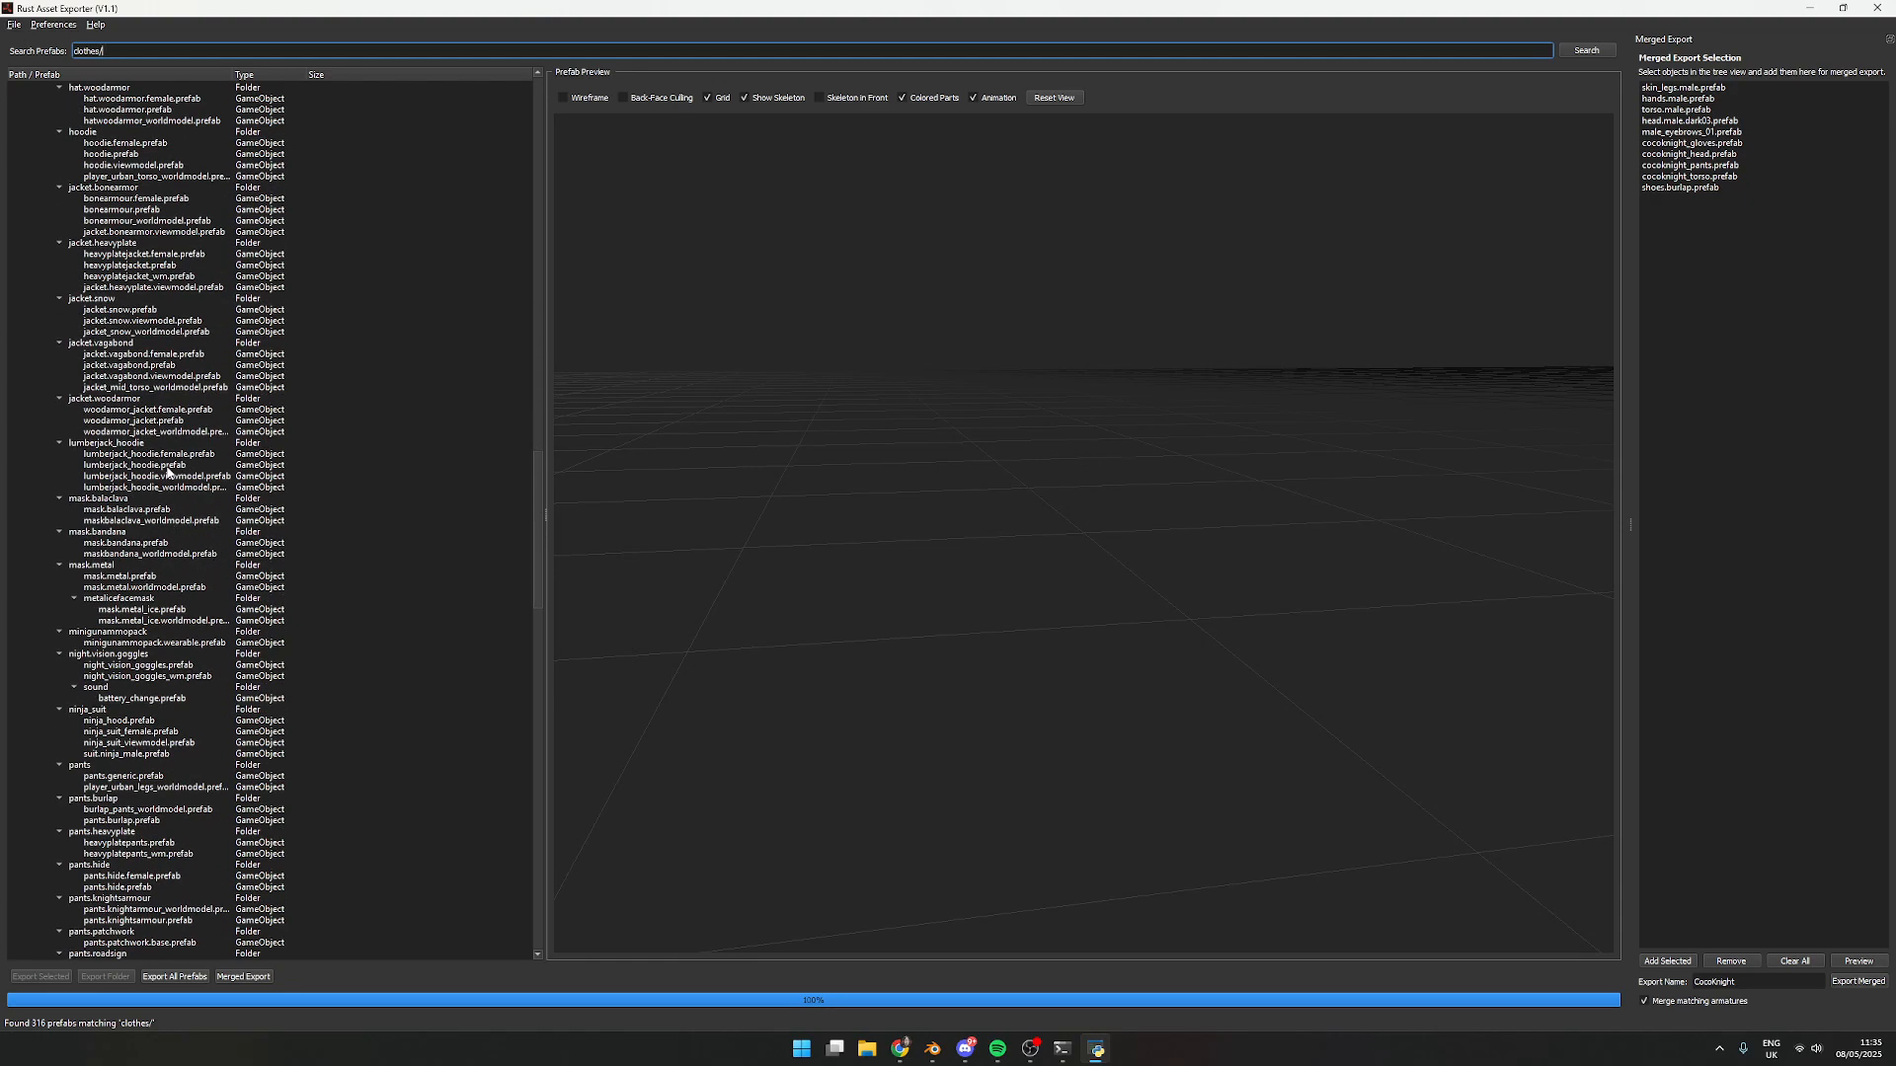
click(164, 467)
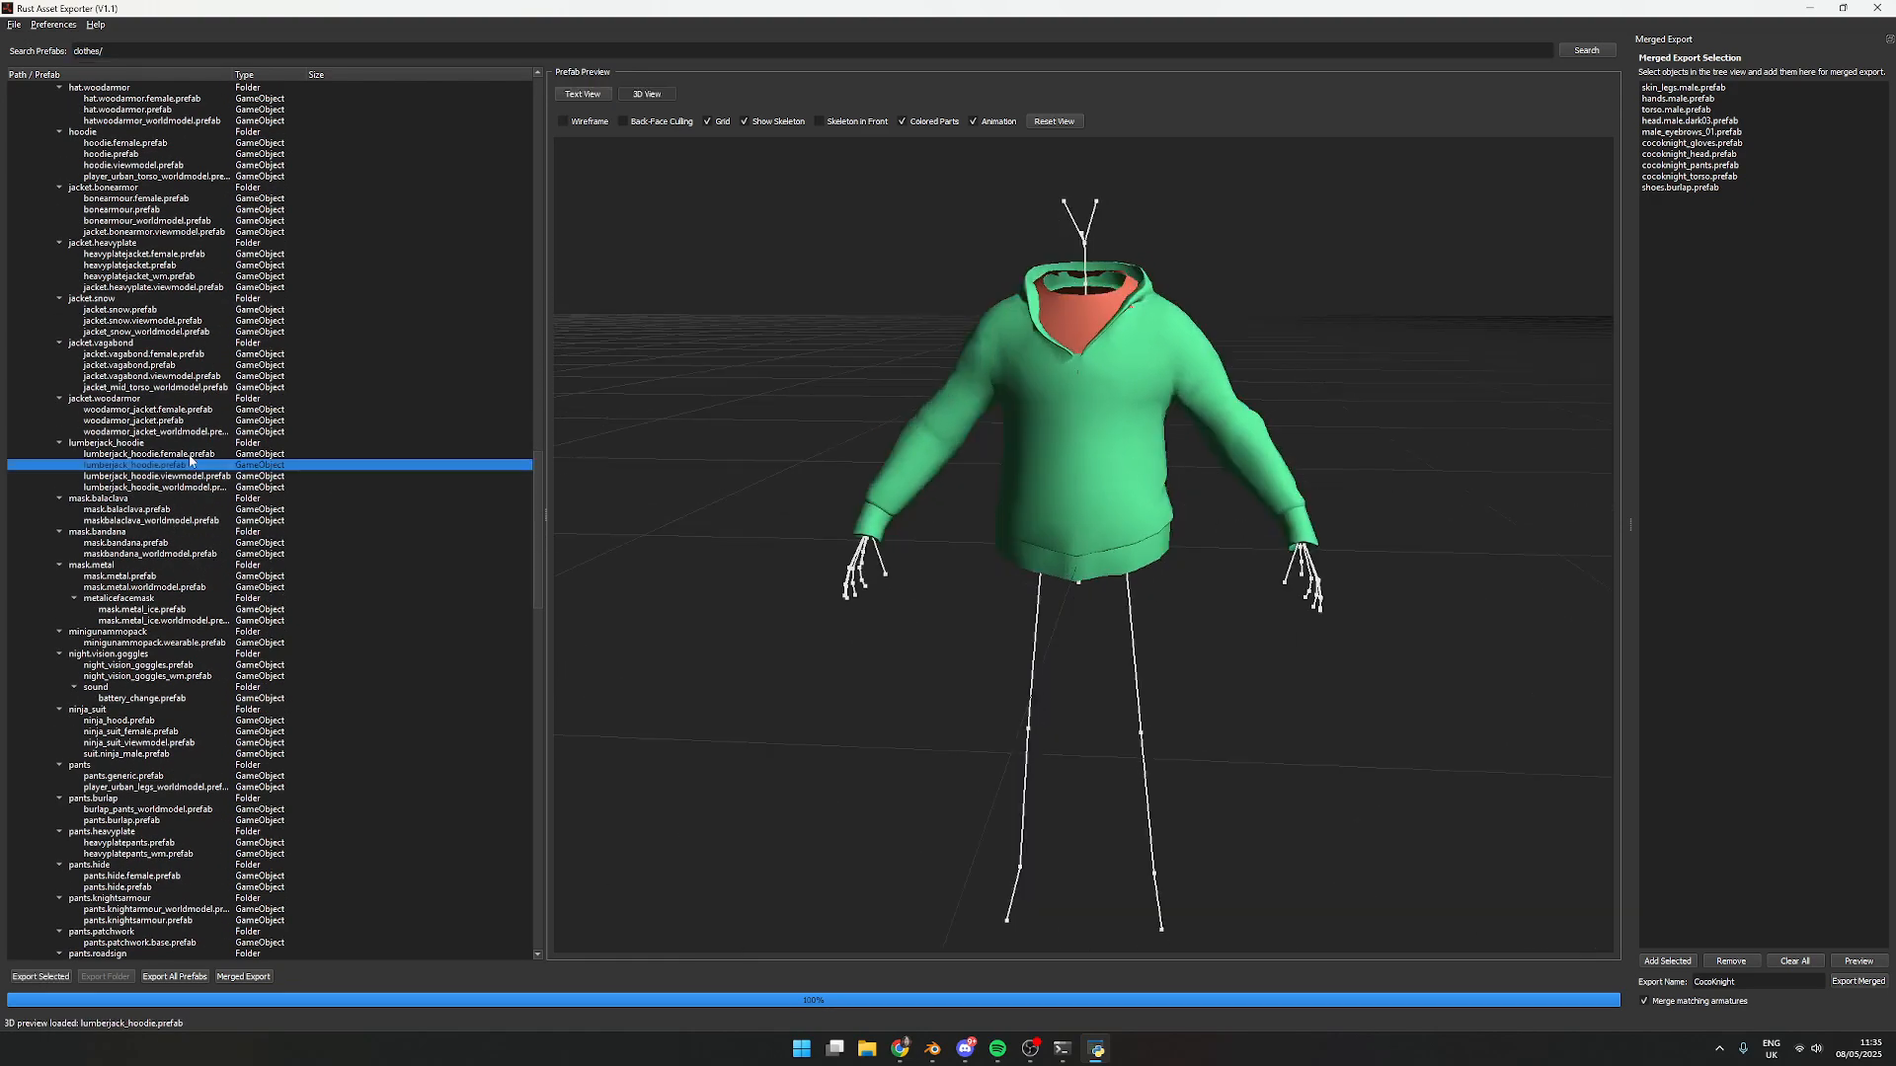
scroll(191, 469, down, 7)
click(146, 346)
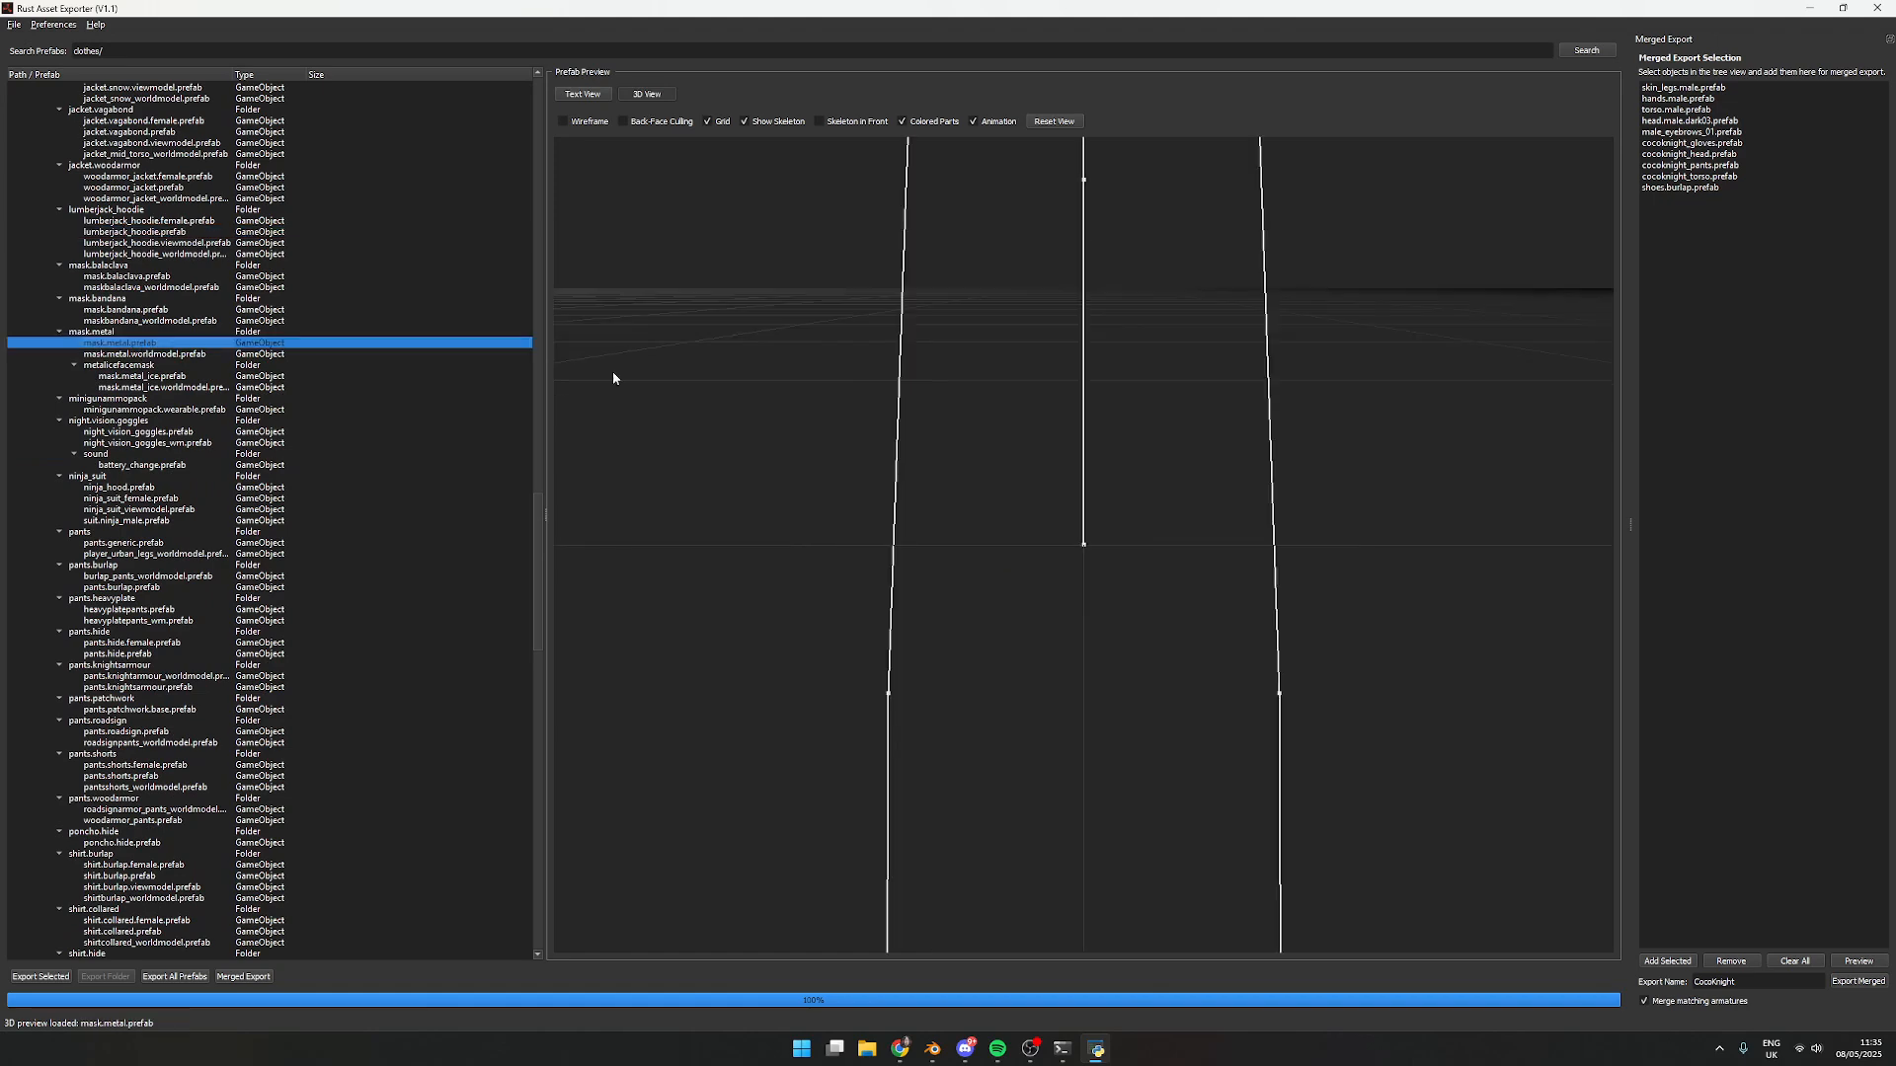
click(161, 687)
Preview shirt.collared.prefab and examine the shirt in 3D from several angles
scroll(252, 647, down, 6)
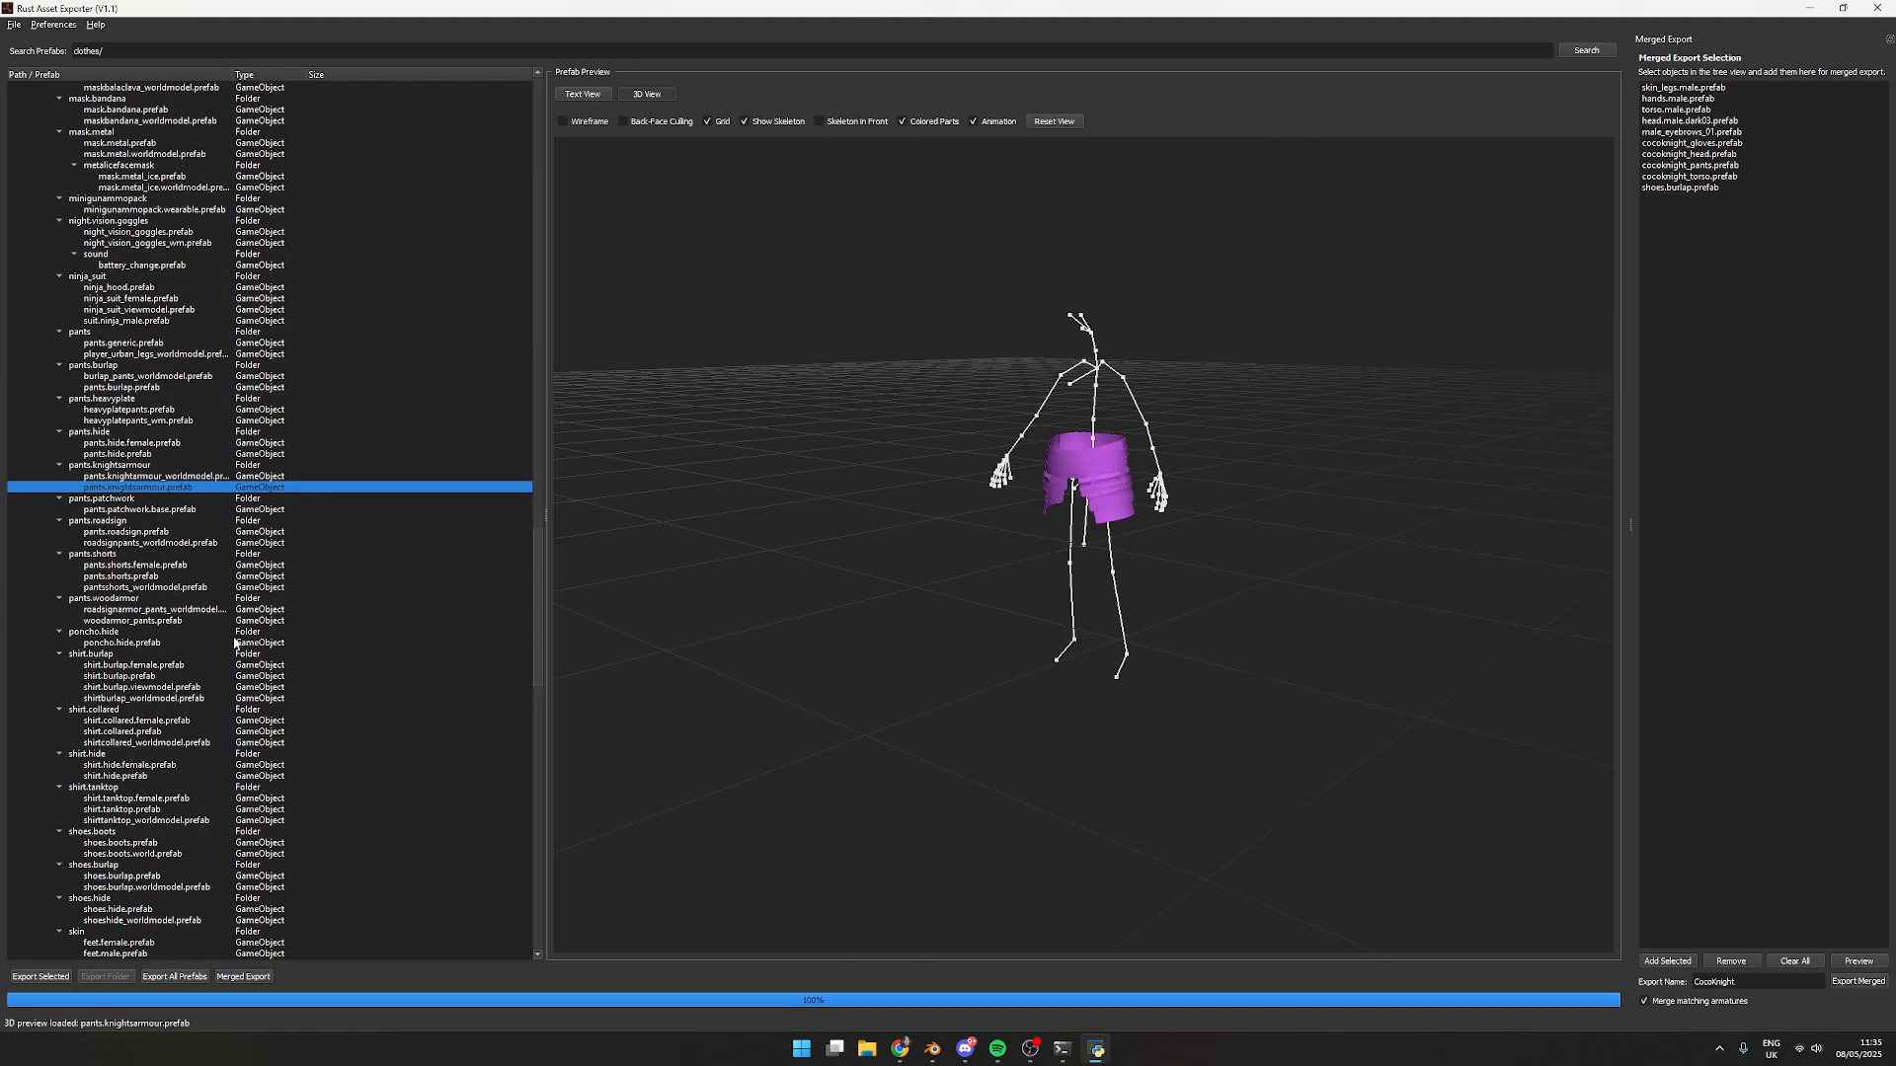
click(158, 732)
drag(1138, 630, 588, 636)
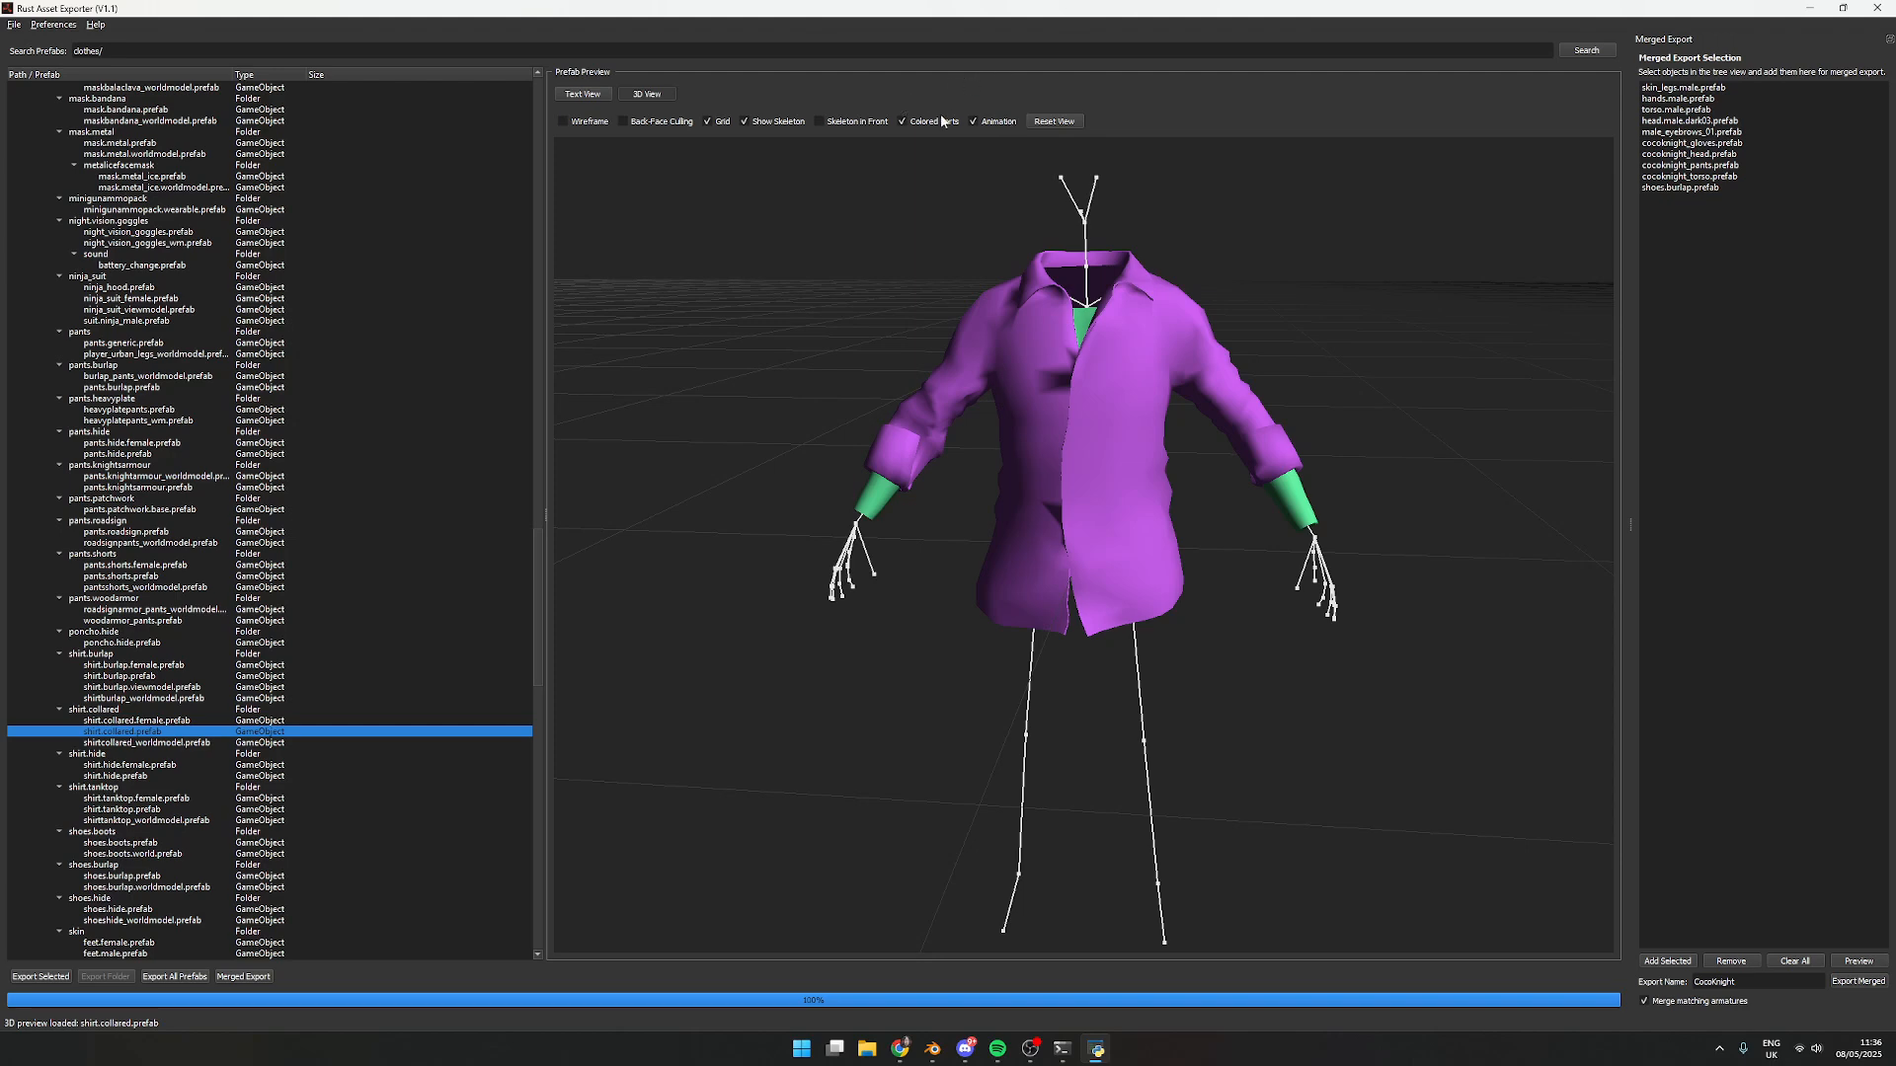
drag(1353, 406, 1284, 353)
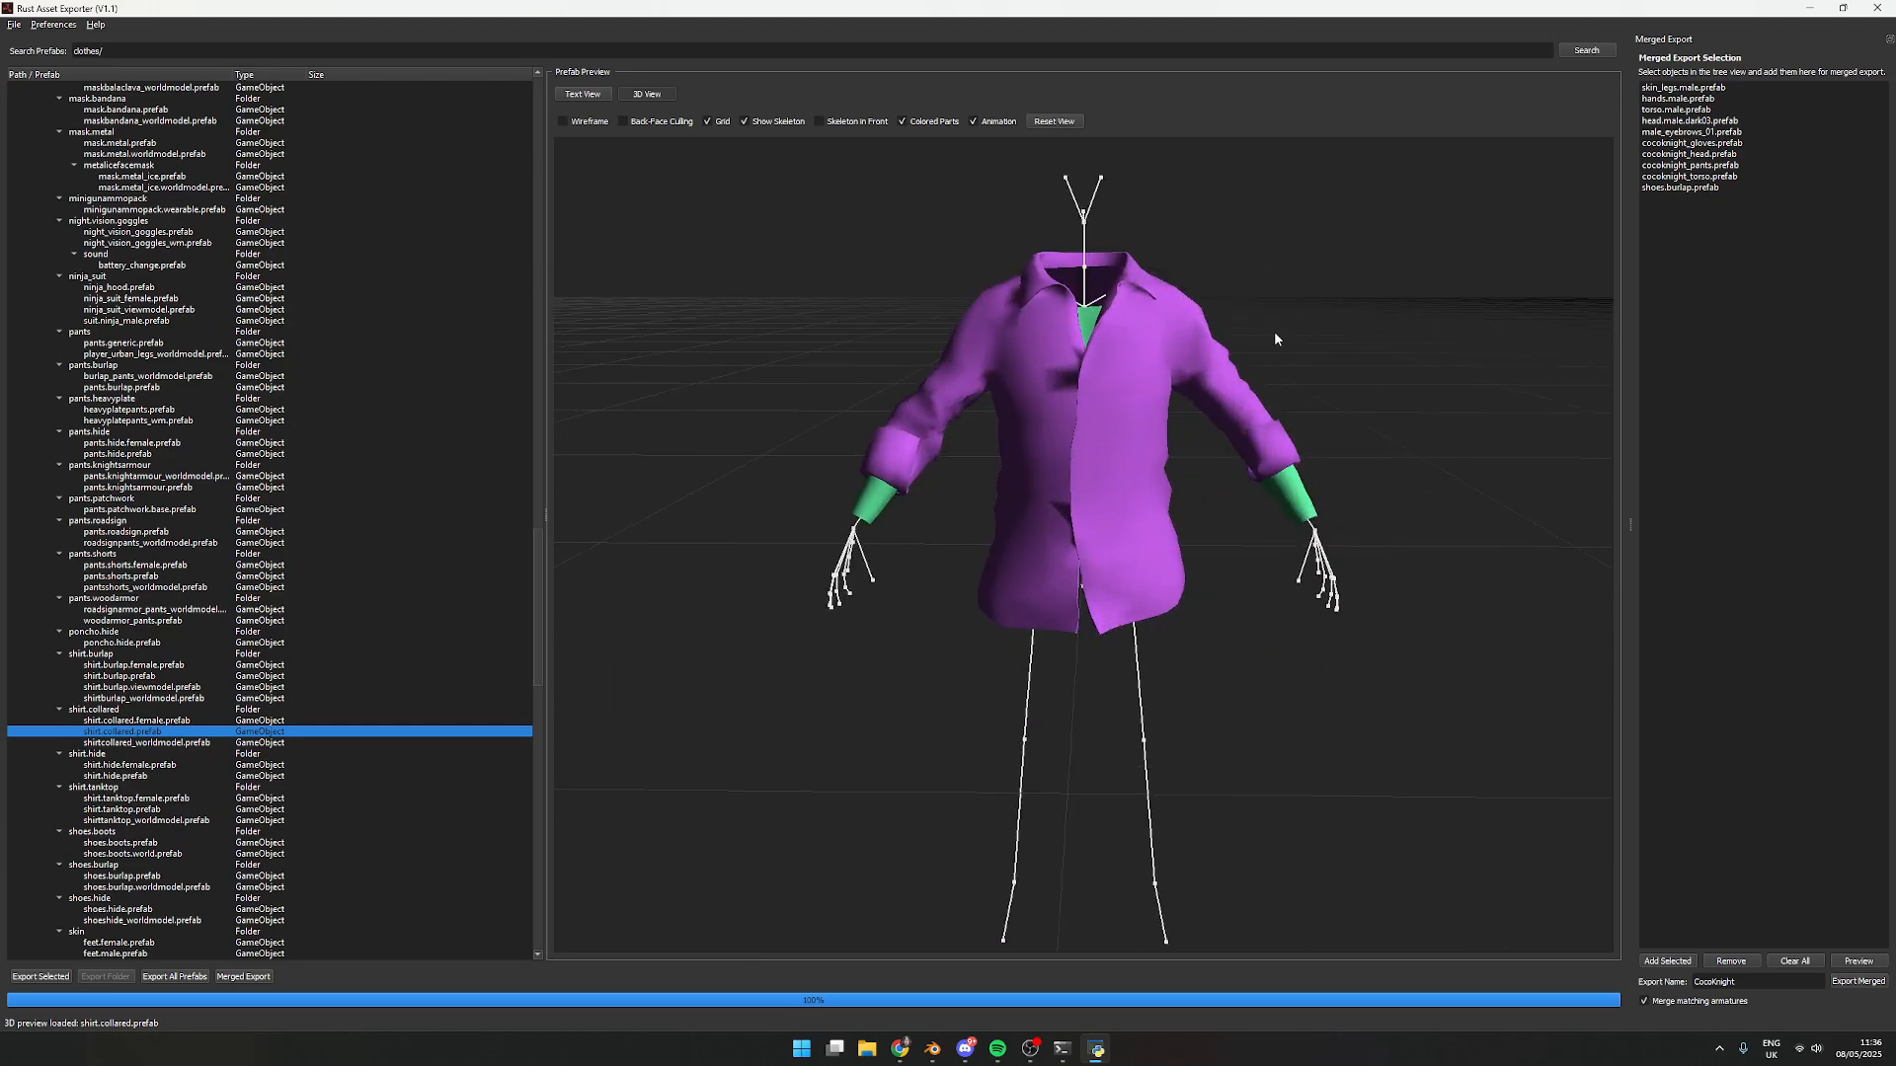
drag(1283, 334, 903, 410)
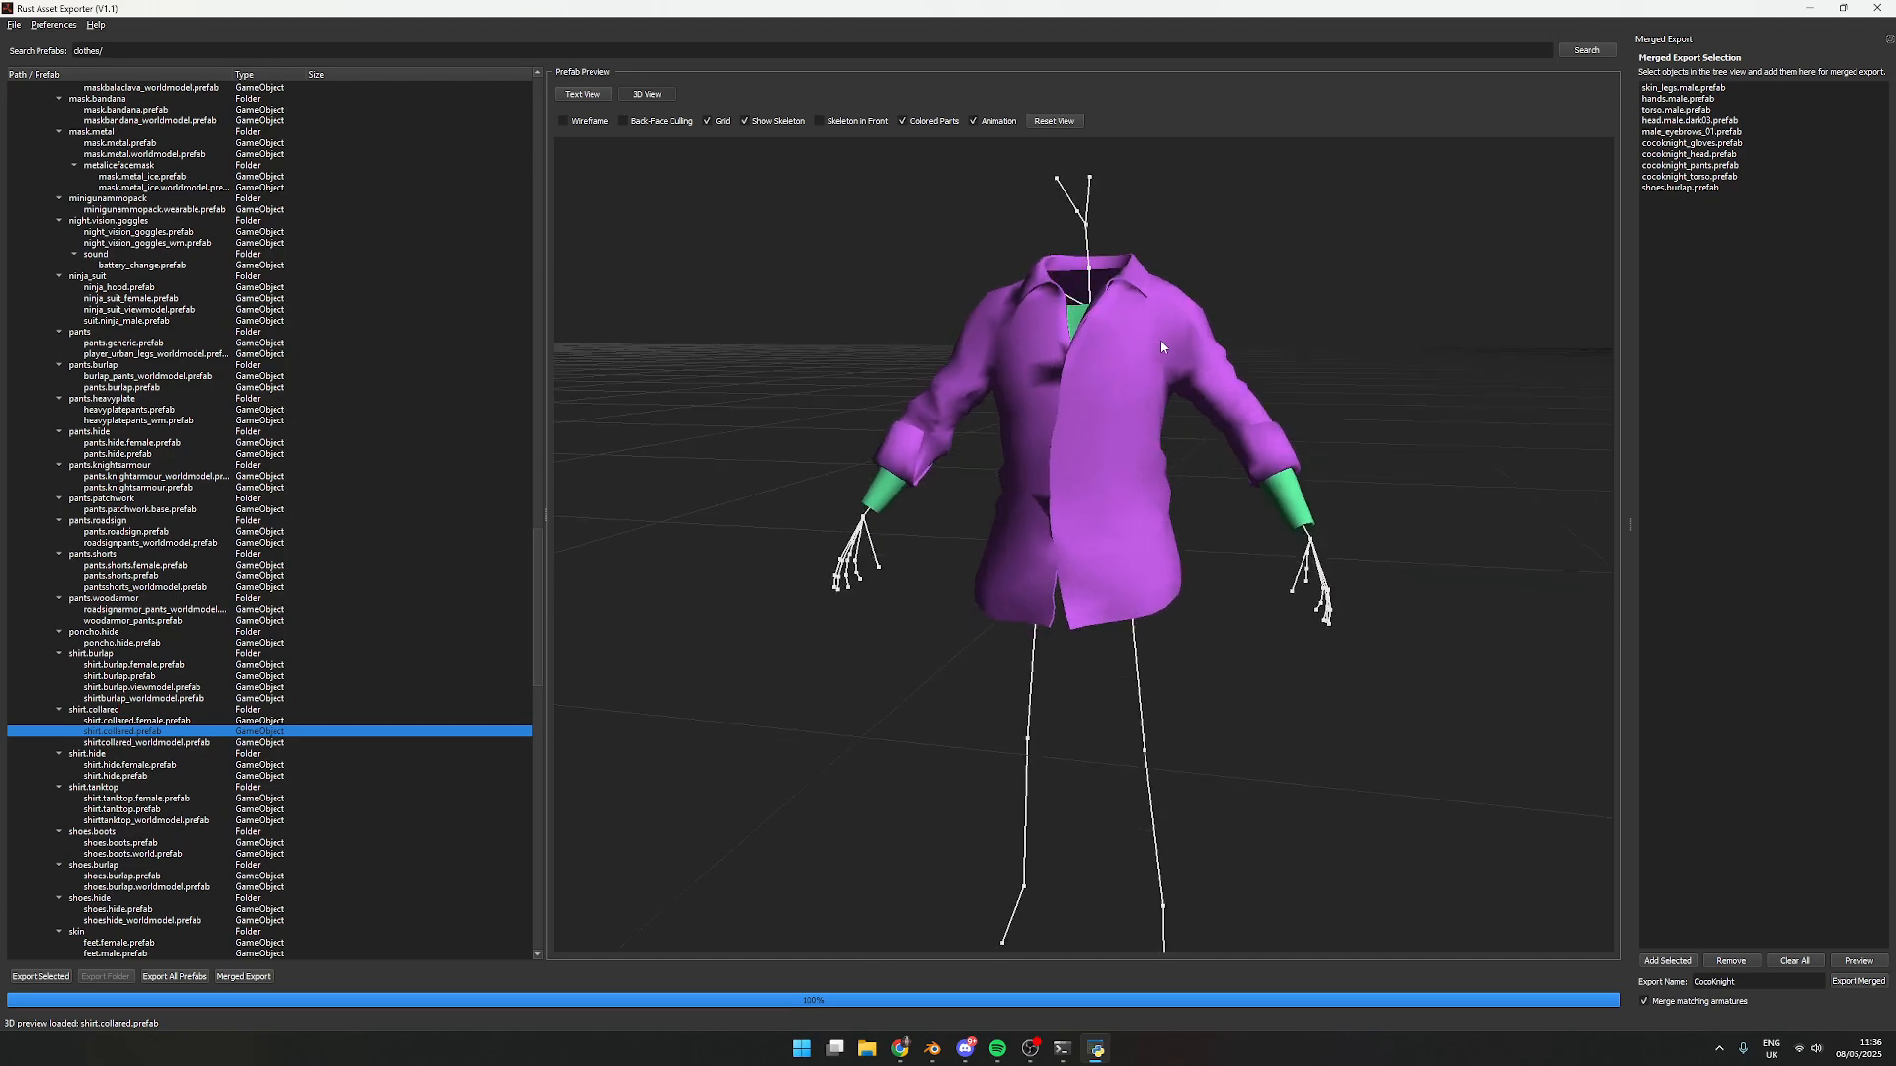
drag(1164, 343, 1643, 362)
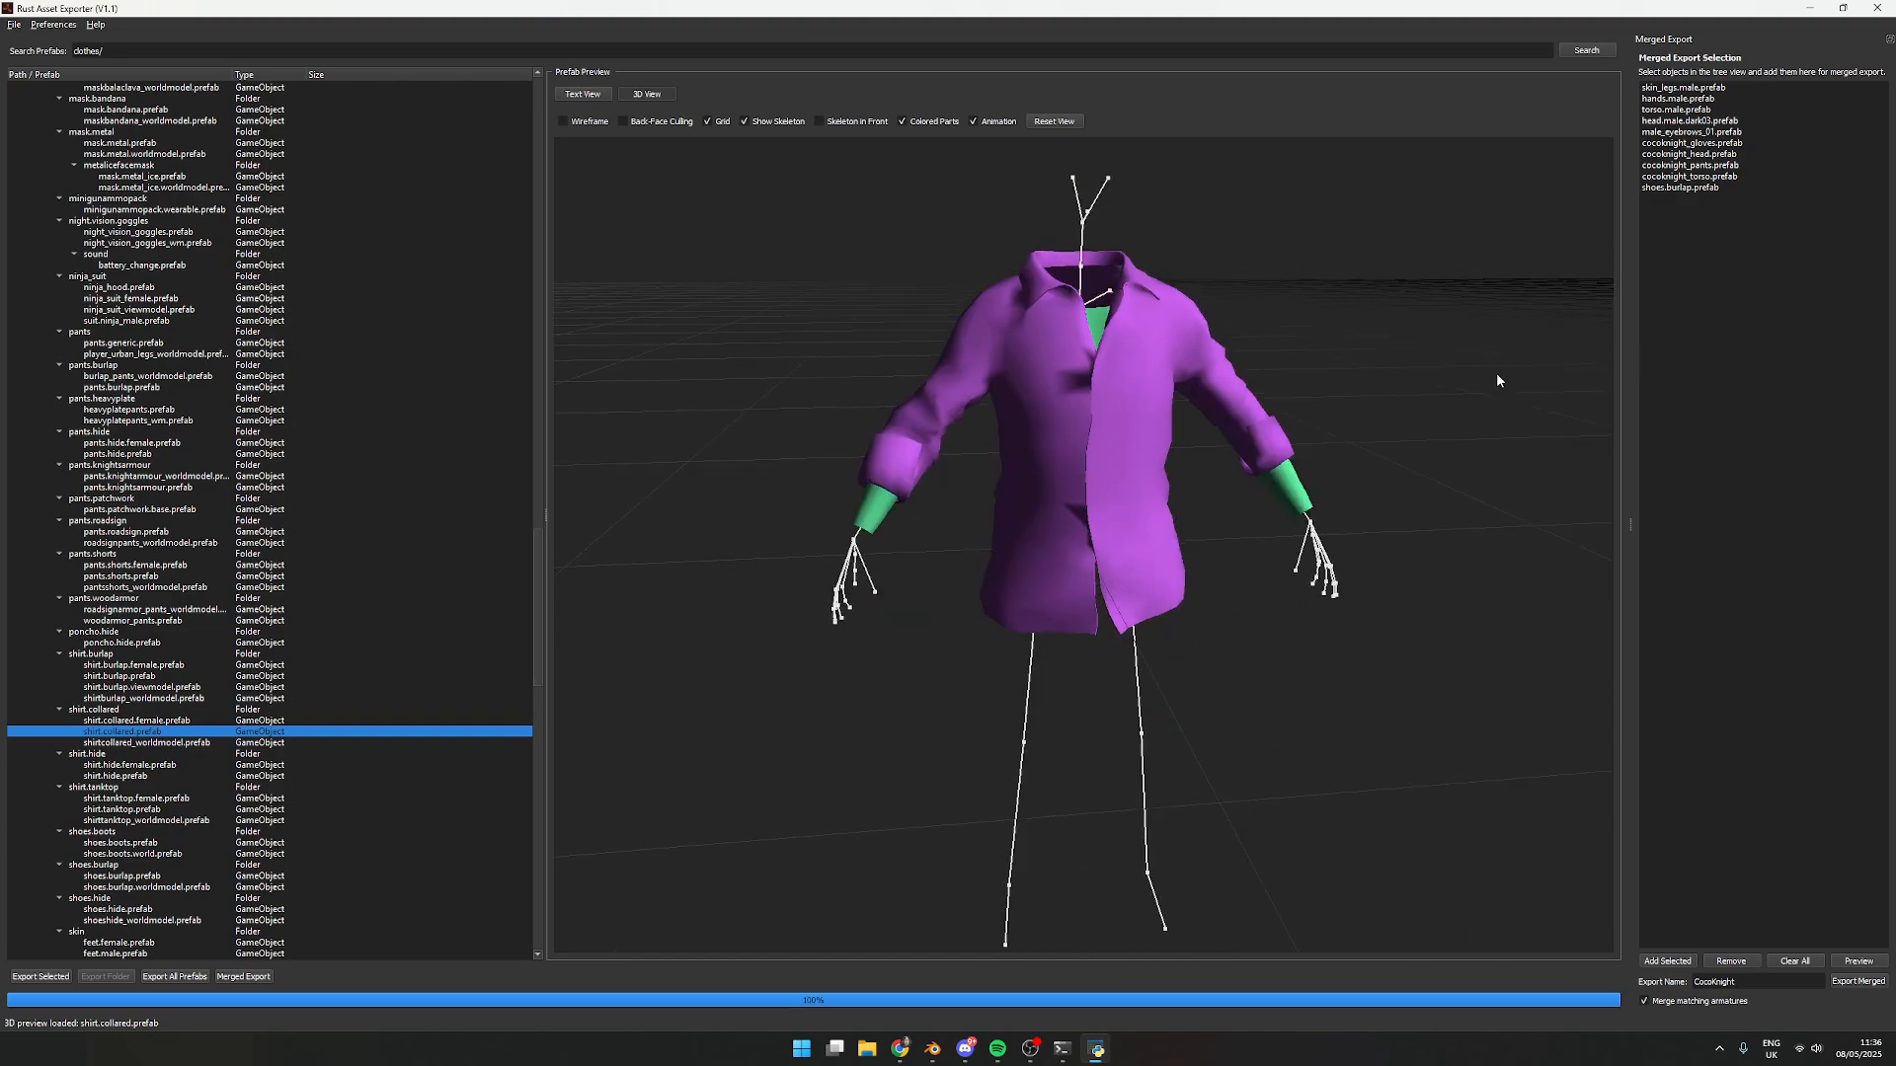